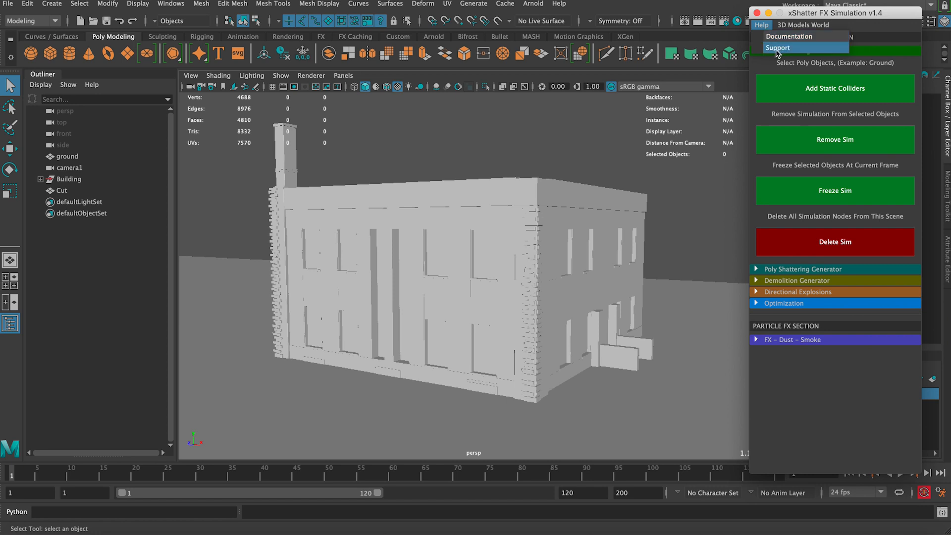
Examine the xShatter window's Help and 3D Models World options and its General Settings and other simulation sections.
left_click(777, 49)
left_click(782, 25)
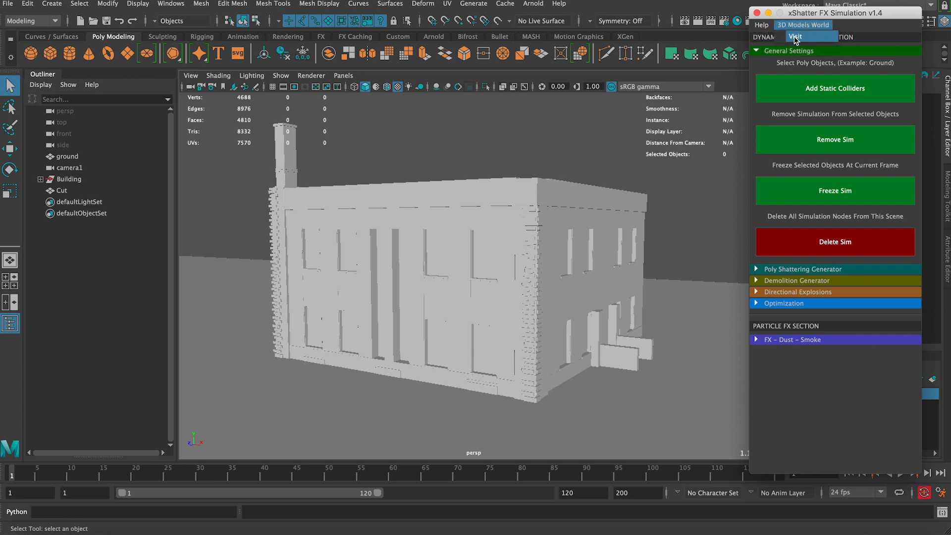
left_click(795, 25)
left_click(794, 27)
left_click(796, 36)
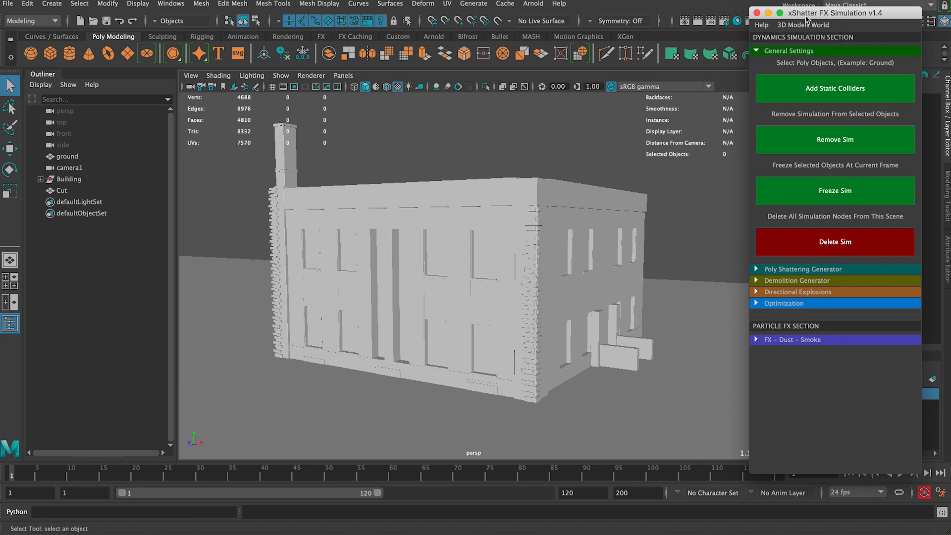
left_click_drag(806, 20, 805, 21)
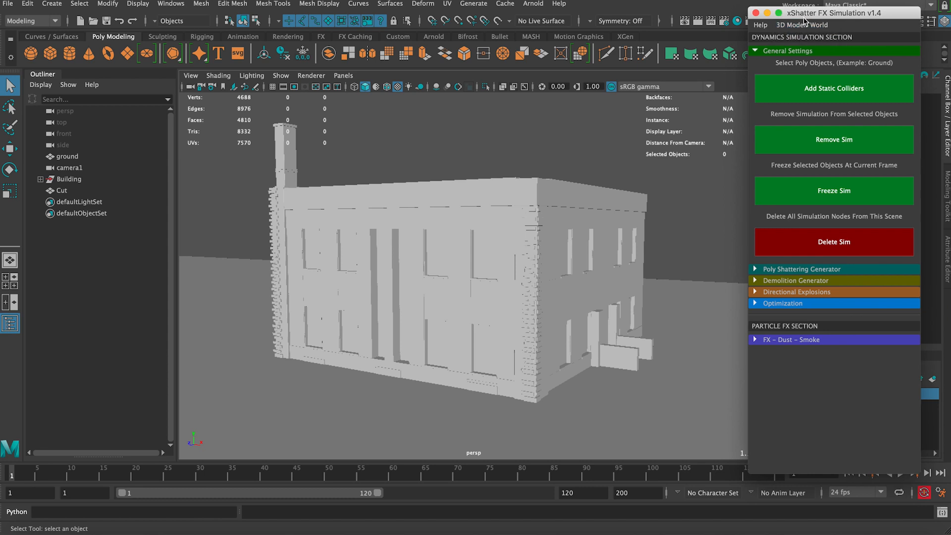
left_click(768, 50)
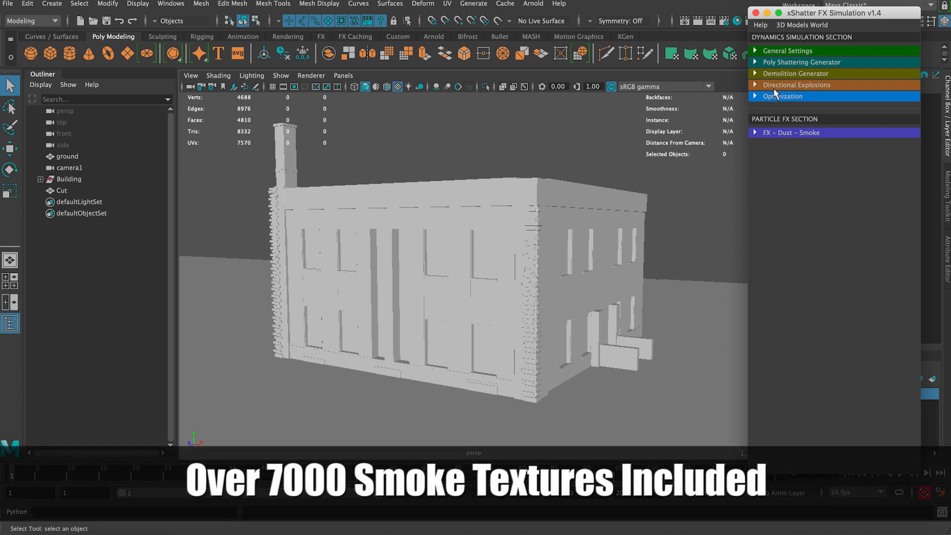
left_click(777, 51)
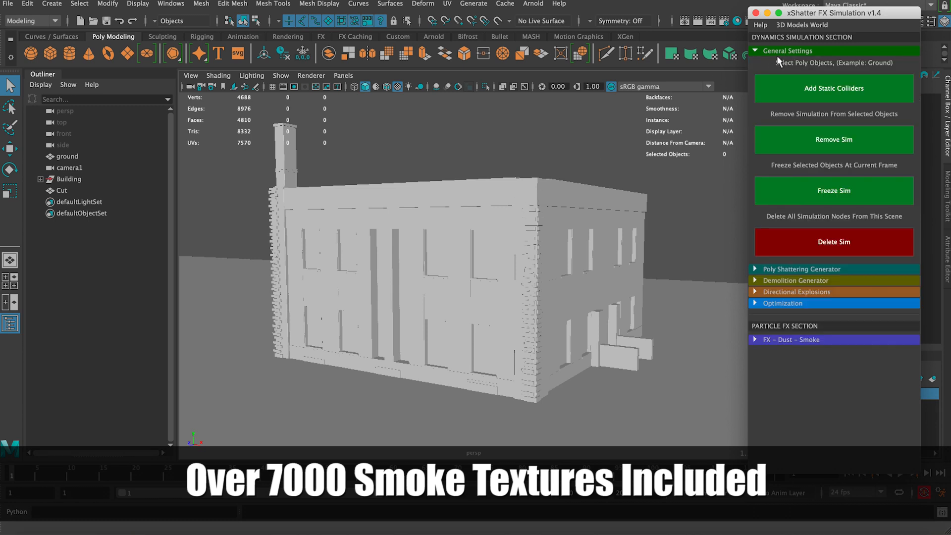
left_click_drag(796, 18, 794, 16)
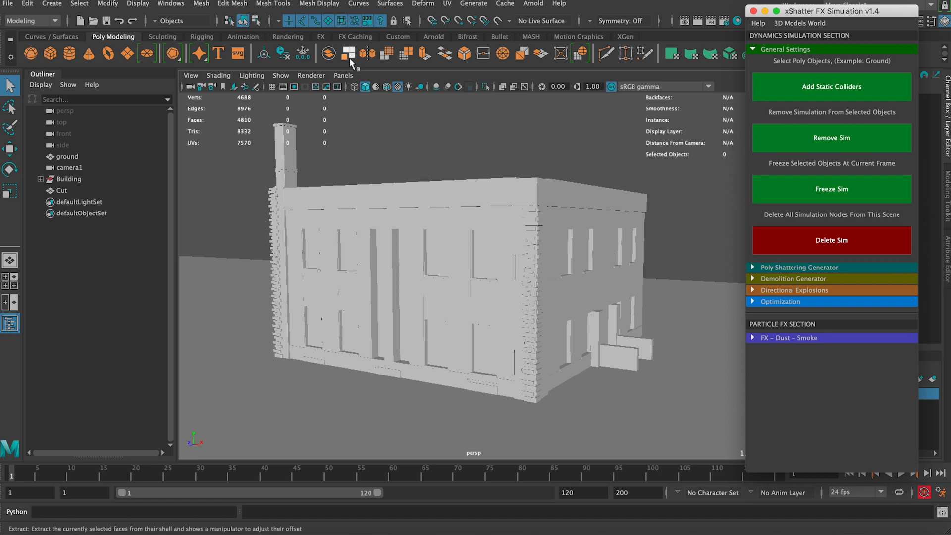
Switch Maya to the FX menu set and view the available Bullet commands.
left_click(36, 20)
left_click(35, 68)
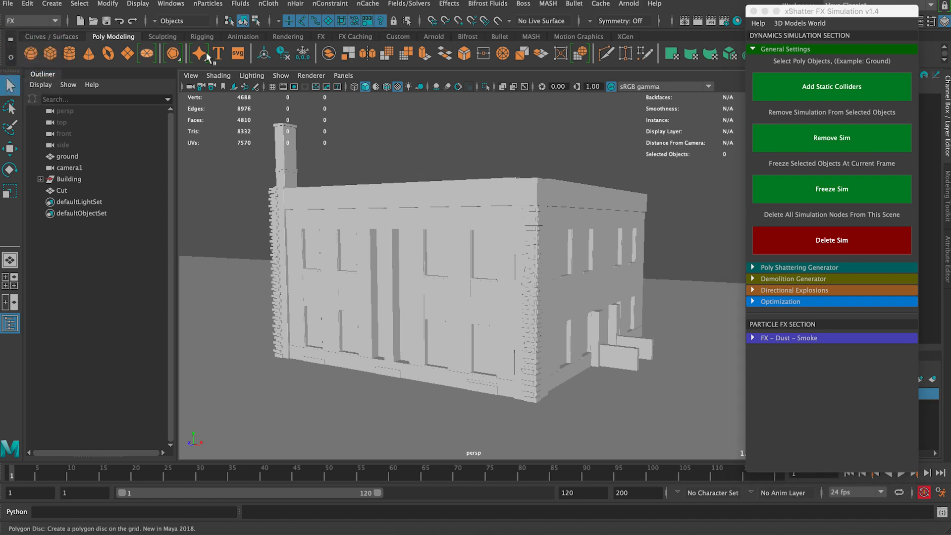
left_click(570, 4)
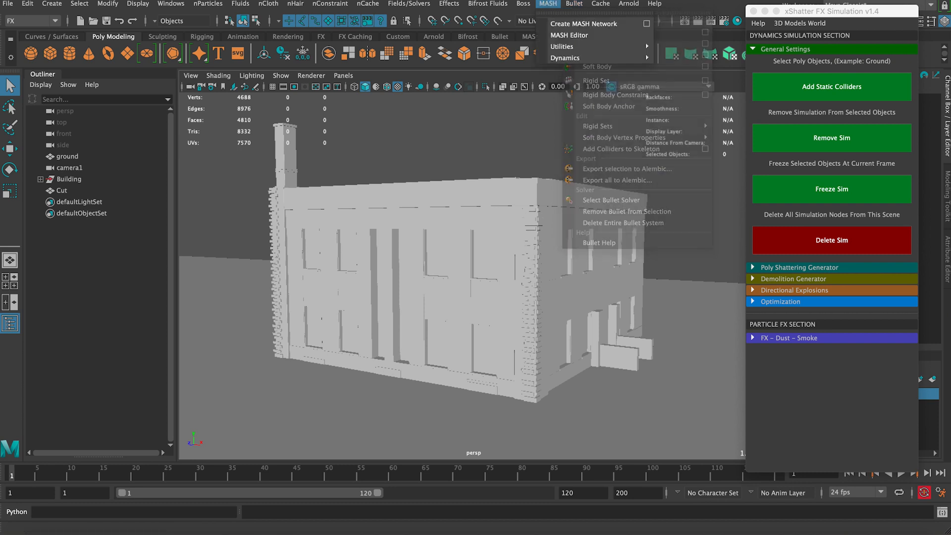
left_click(571, 5)
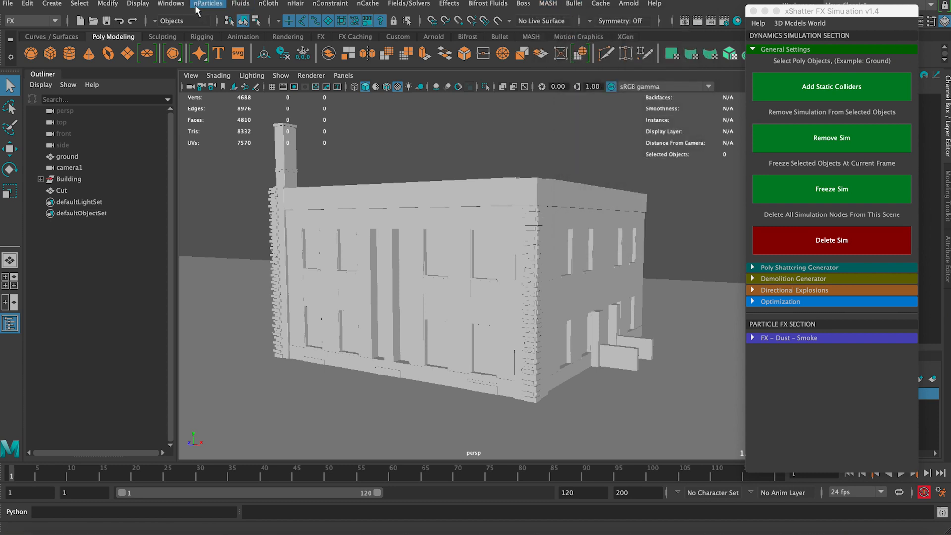
Check the Loaded and Auto load states of bullet.bundle in the Plug-in Manager, and close the manager.
left_click(171, 5)
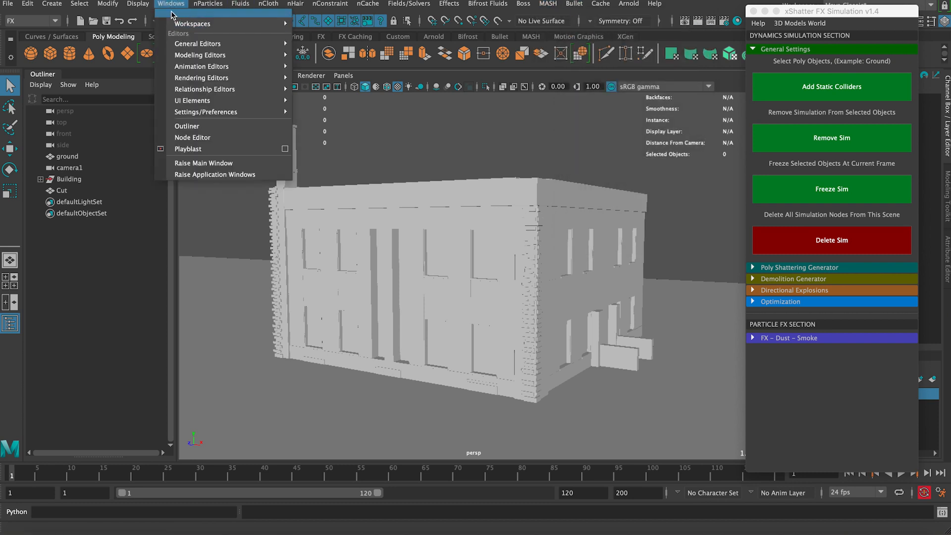
mouse_move(208, 112)
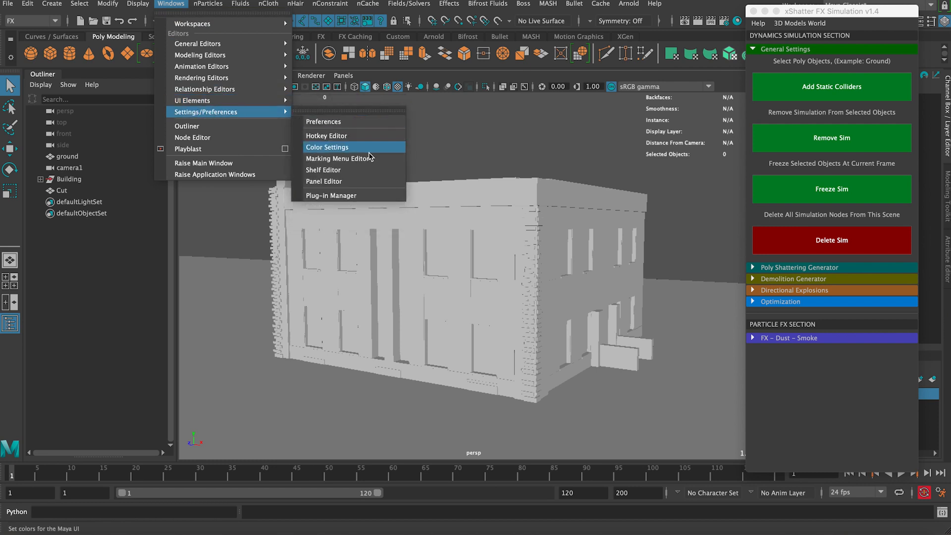
left_click(365, 196)
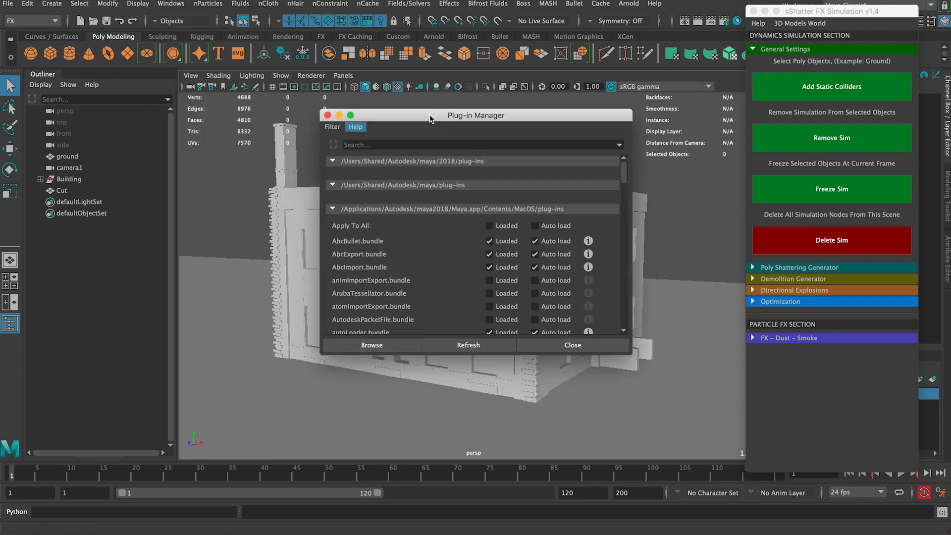
left_click_drag(430, 119, 438, 78)
left_click_drag(629, 136, 630, 141)
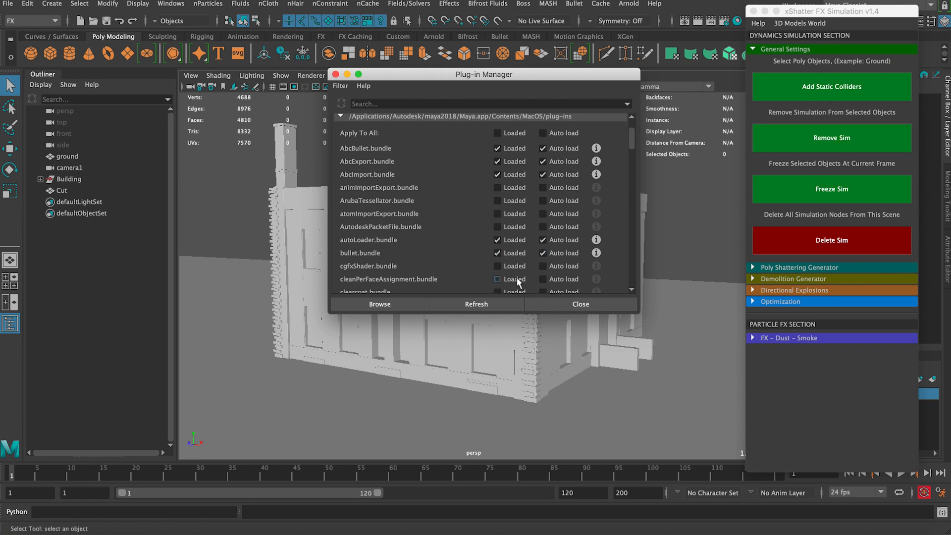
left_click(559, 305)
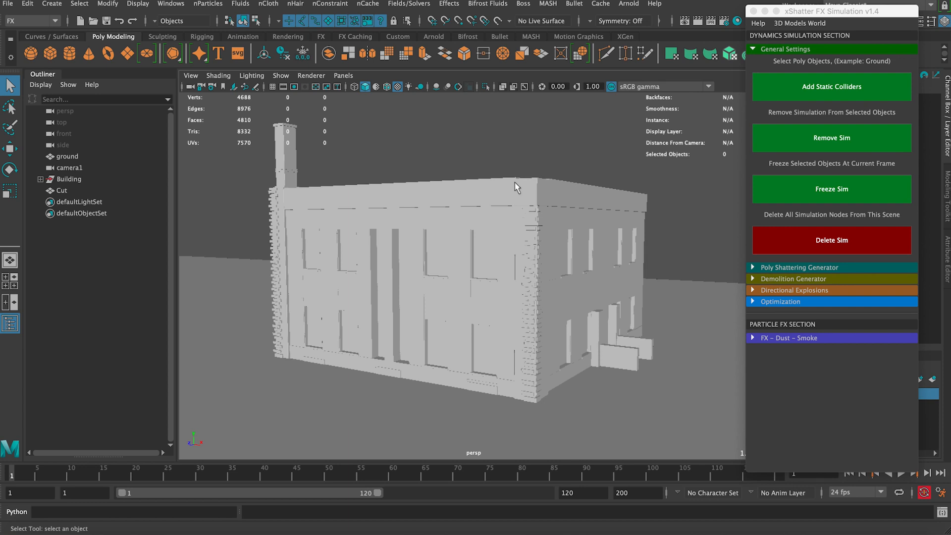
Collapse the xShatter General Settings and expand the Poly Shattering Generator section.
left_click_drag(804, 14, 801, 14)
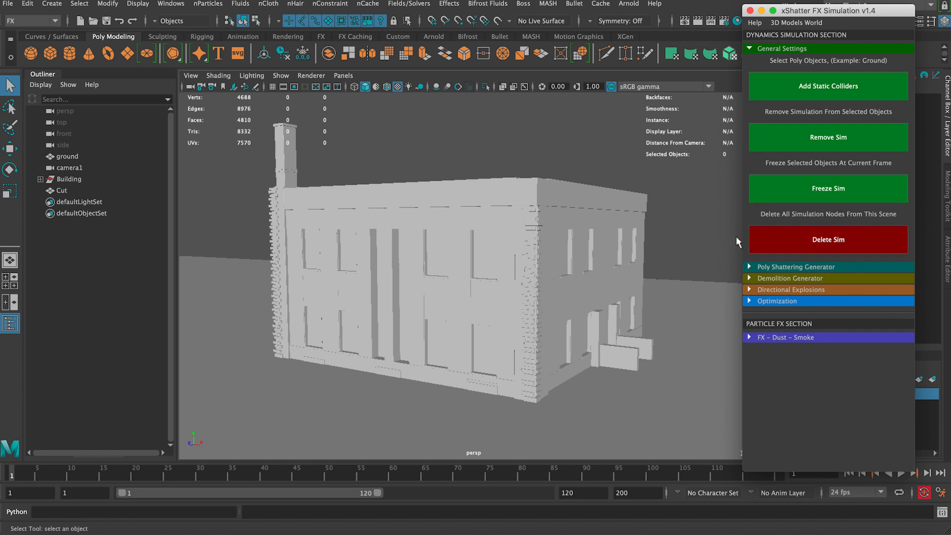
left_click(781, 50)
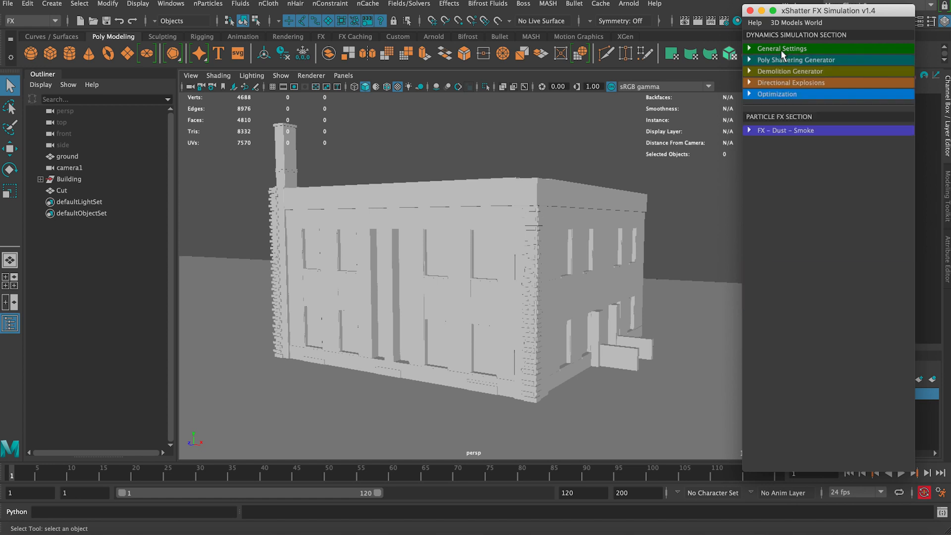
left_click(771, 61)
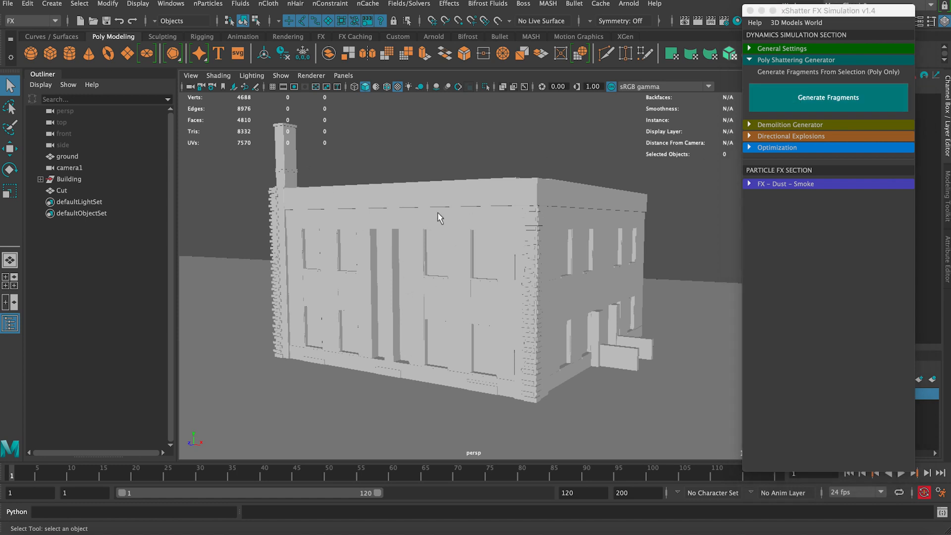
Select the front parapet of the building and turn on Wireframe on Shaded in the viewport.
left_click(437, 197)
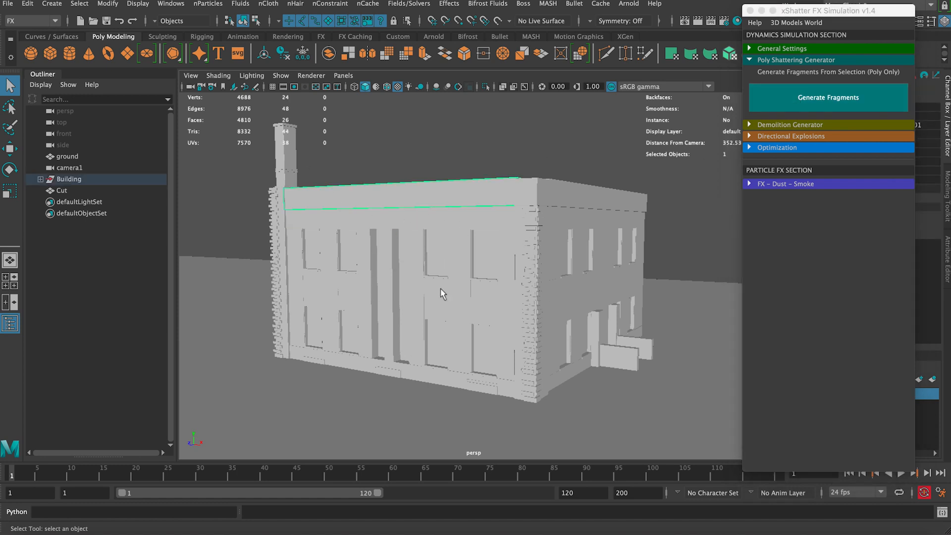
mouse_move(498, 265)
left_mouse_down("alt")
mouse_move(387, 273)
mouse_move(489, 268)
left_mouse_up("alt")
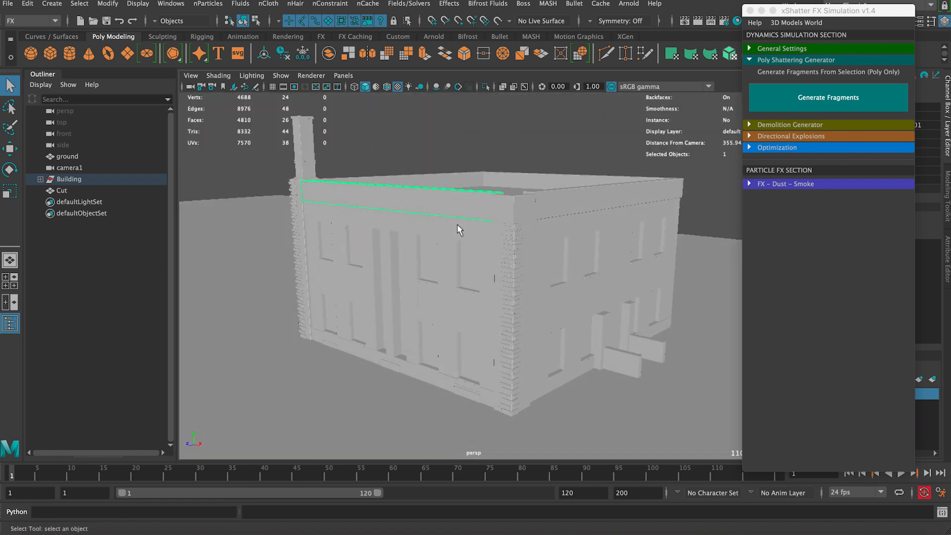
left_click_drag(447, 238, 476, 212, "alt")
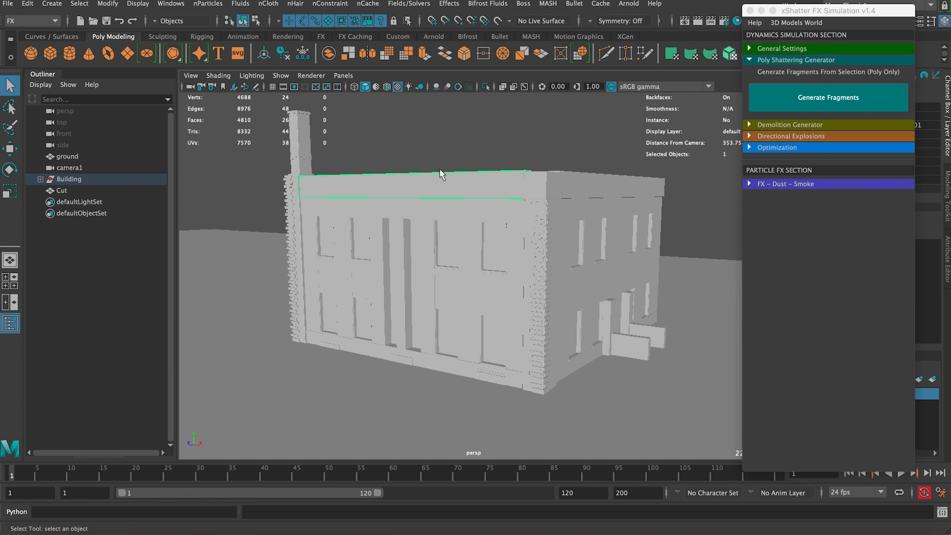
middle_click_drag(403, 144, 422, 155, "alt")
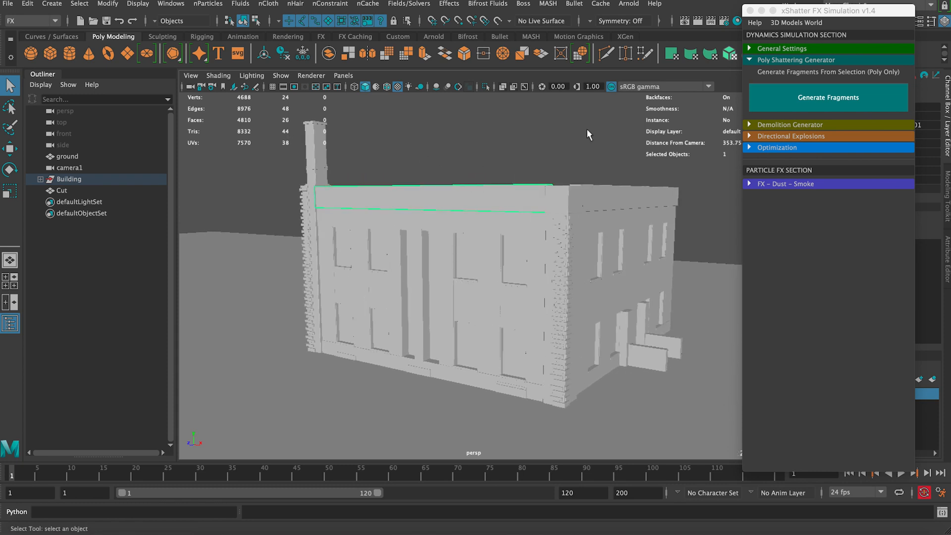
left_click(219, 75)
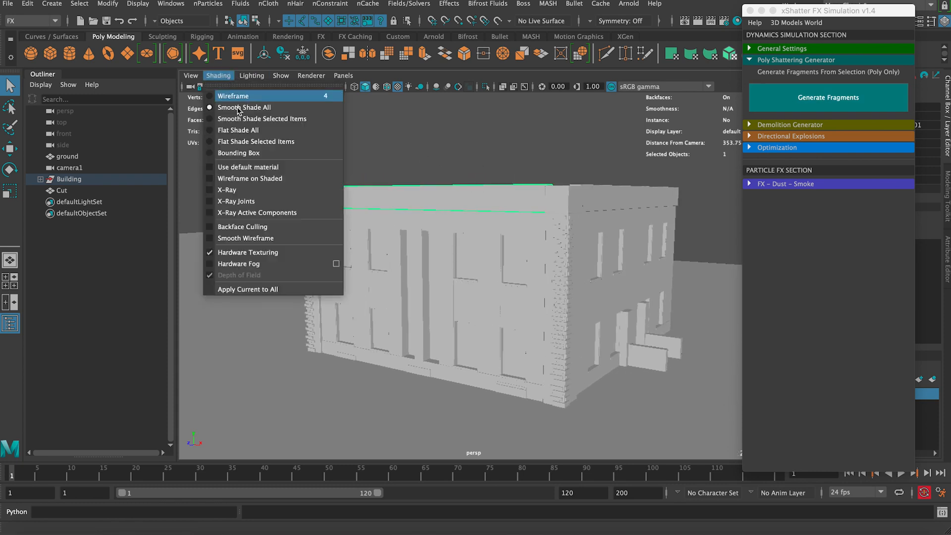
left_click(251, 179)
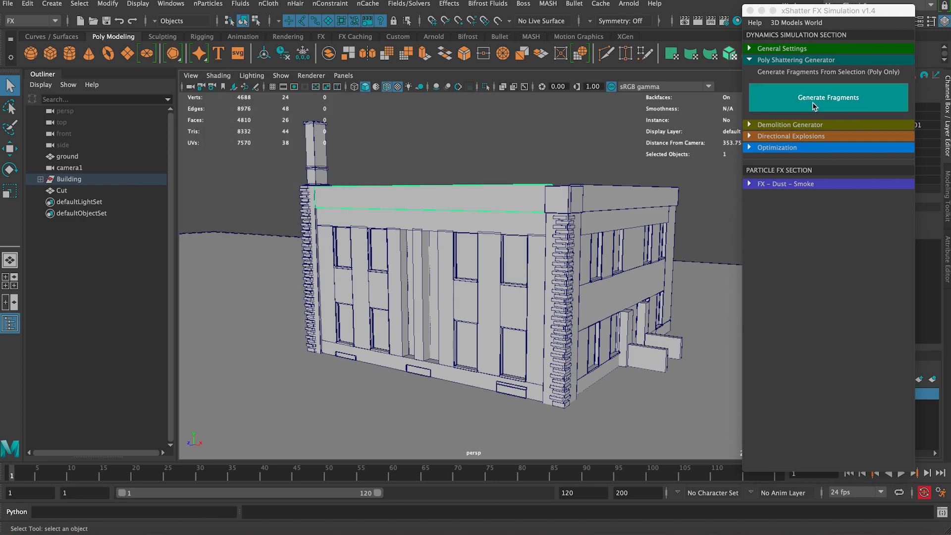
Generate fragments from the building's chimney, and break one of its upper fragments into smaller pieces.
left_click(349, 137)
left_click_drag(350, 137, 406, 233, "alt")
scroll(387, 214, "up", 4)
left_click_drag(331, 160, 413, 171)
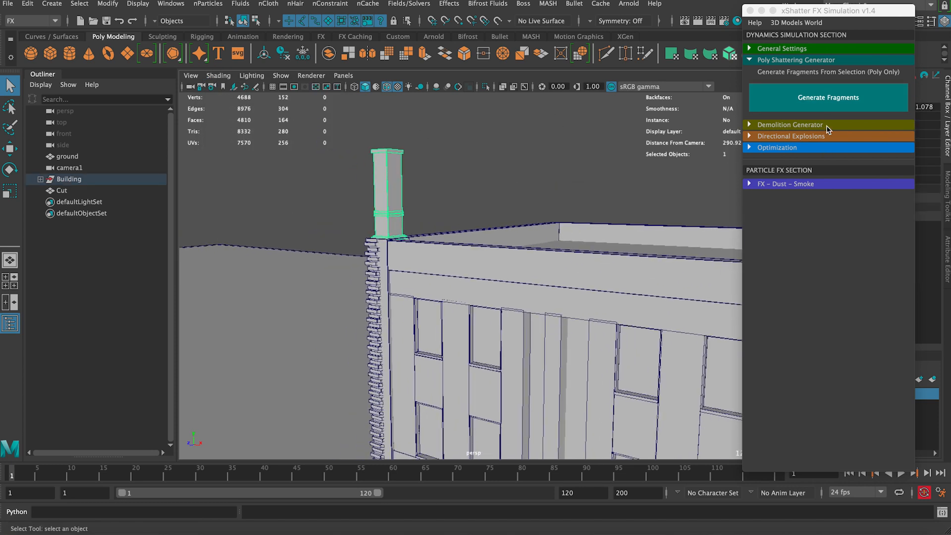
left_click(818, 105)
left_click(387, 166)
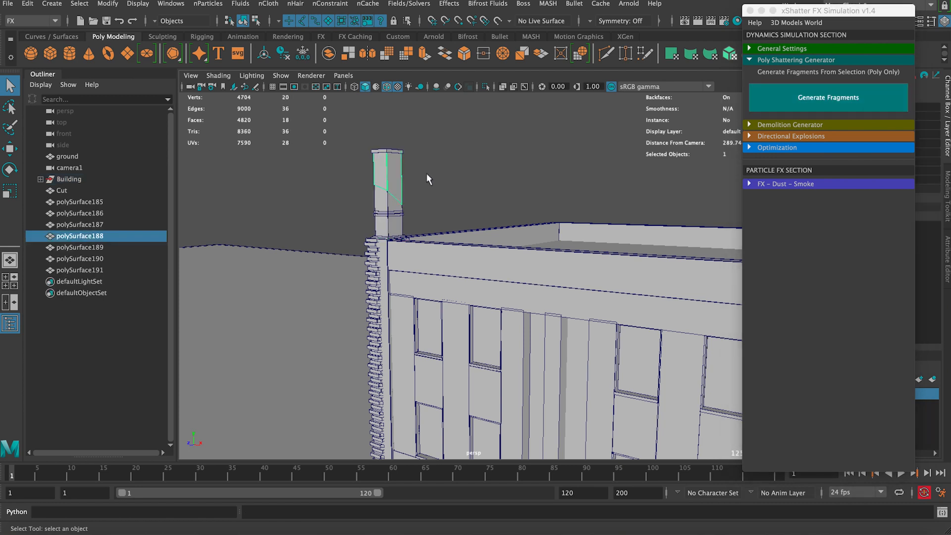
left_click(804, 101)
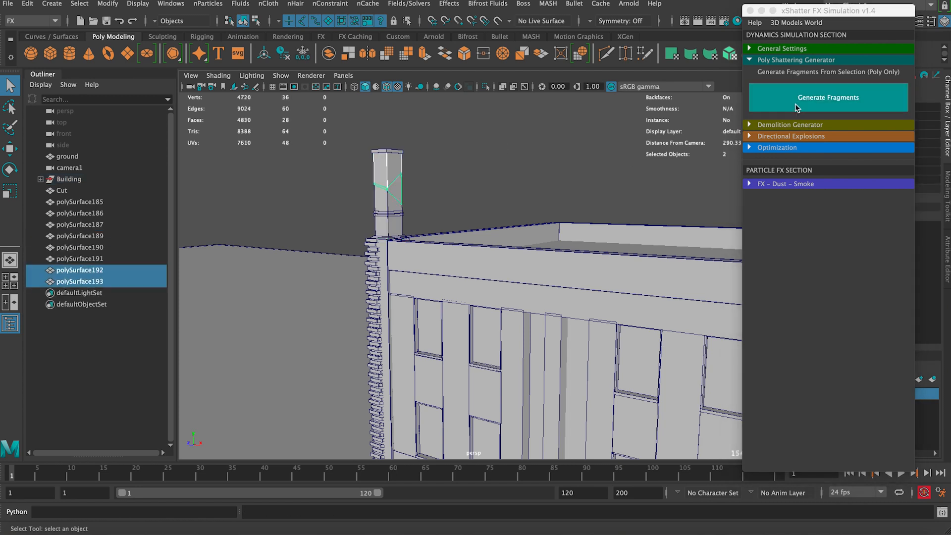
Generate fragments from the front parapet, and shatter its middle fragment again.
middle_click_drag(483, 239, 436, 150, "alt")
left_click(509, 167)
left_click_drag(510, 167, 518, 196, "alt")
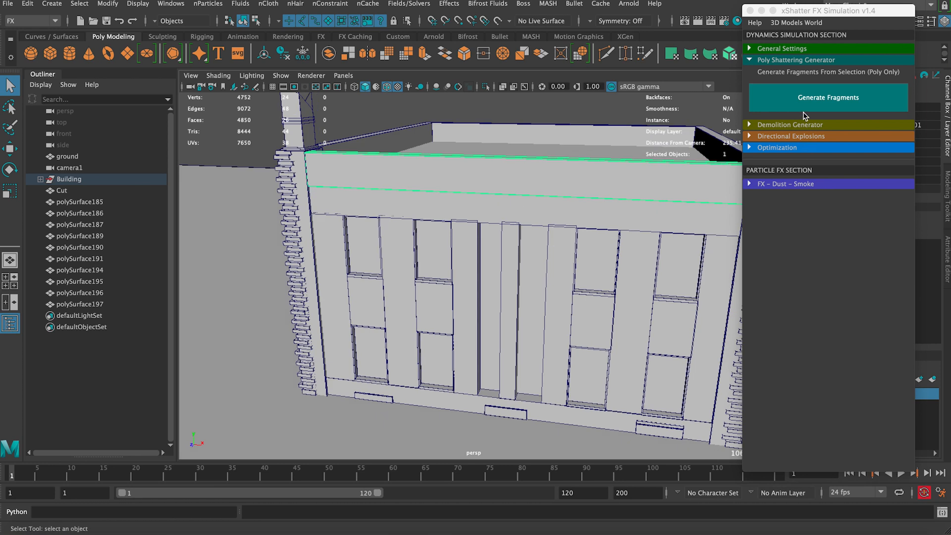
left_click(803, 110)
left_click(608, 172)
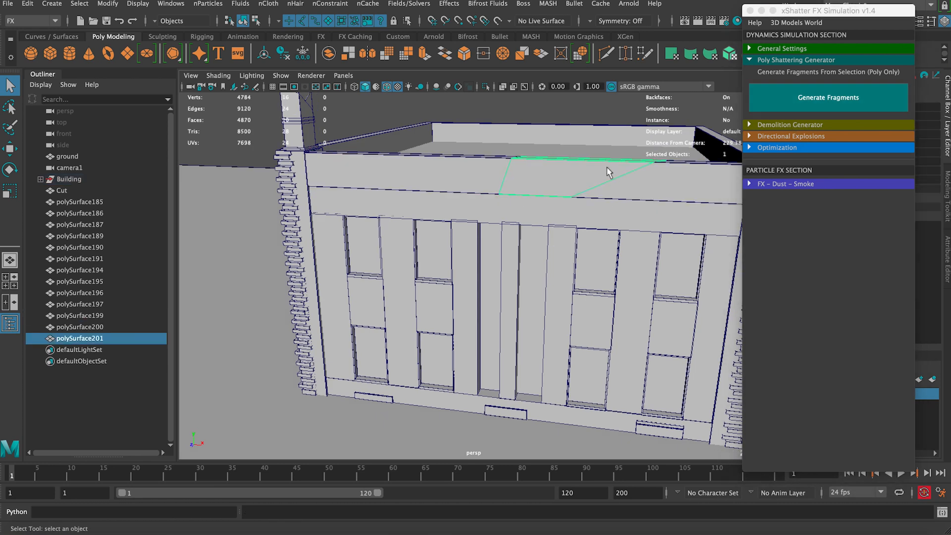
left_click(819, 87)
Select the front parapet's fragments together and shatter them into smaller pieces, including one extra pass on its unevenly broken part.
left_click(495, 171)
left_click(545, 178, "shift")
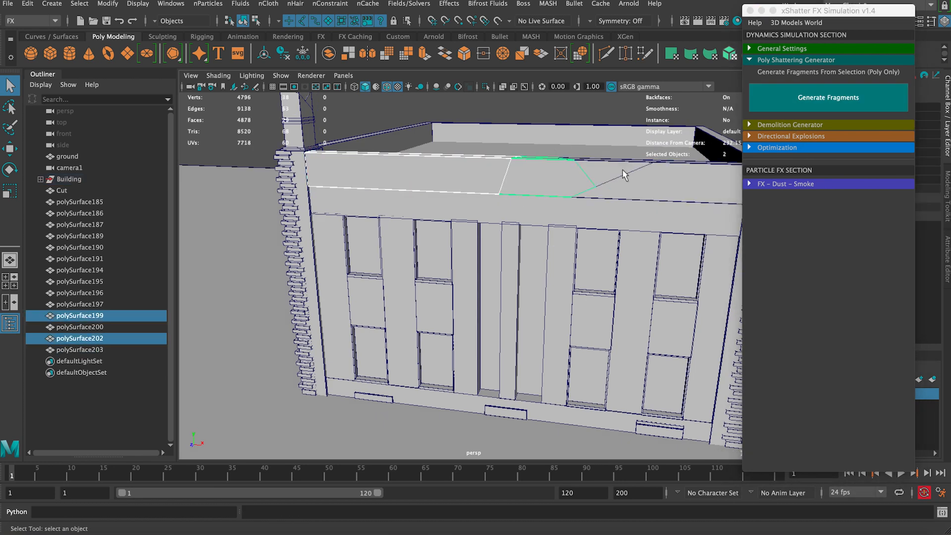
left_click(623, 175, "shift")
left_click(630, 187, "shift")
left_click(812, 99)
left_click_drag(573, 178, 477, 172, "alt")
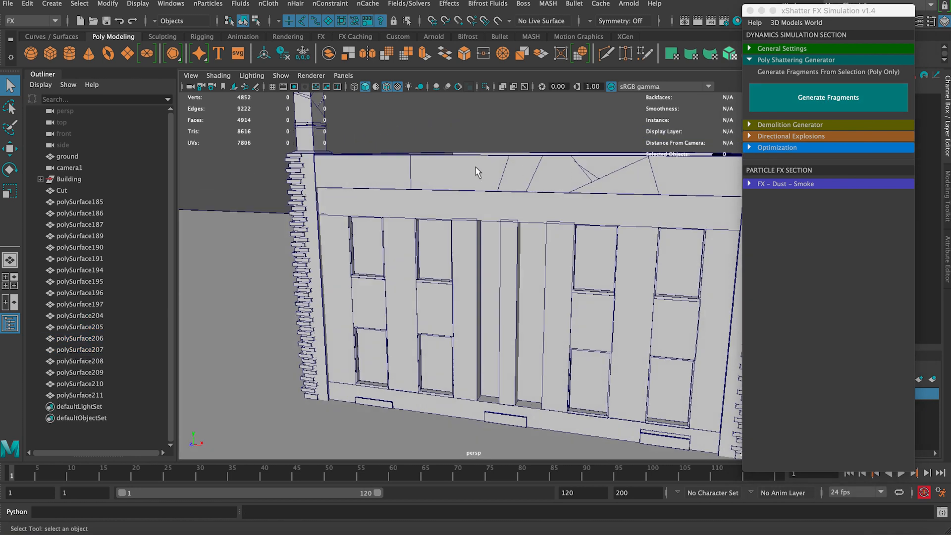
left_click(500, 169)
left_click(822, 98)
Generate fragments from the two central facade pillars and from the wall band beneath the front parapet.
left_click_drag(535, 223, 462, 200, "alt")
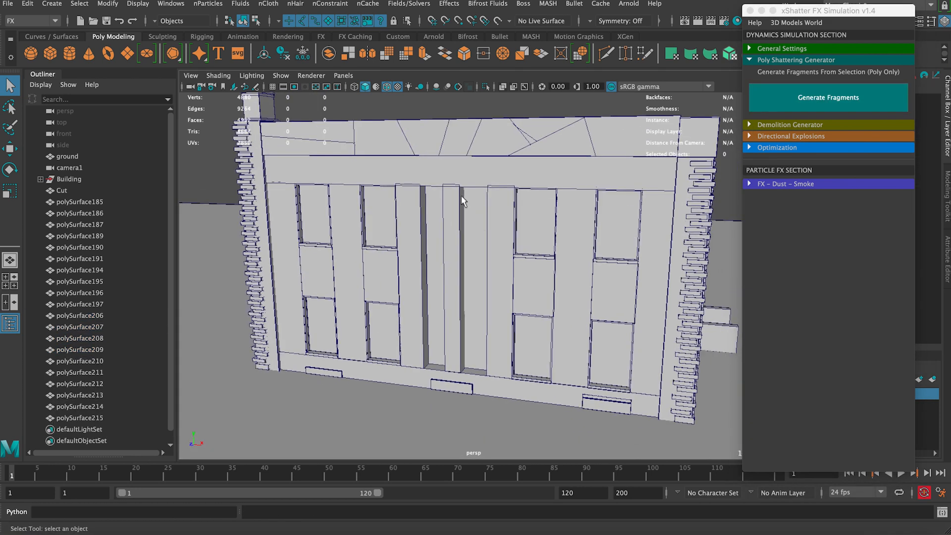
left_click(462, 201)
left_click(489, 203, "shift")
left_click(761, 106)
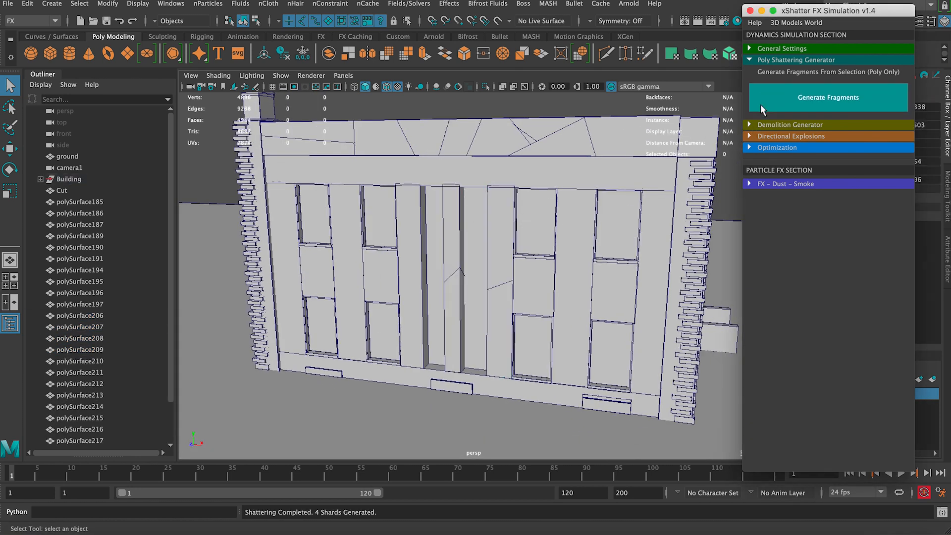
left_click(510, 176)
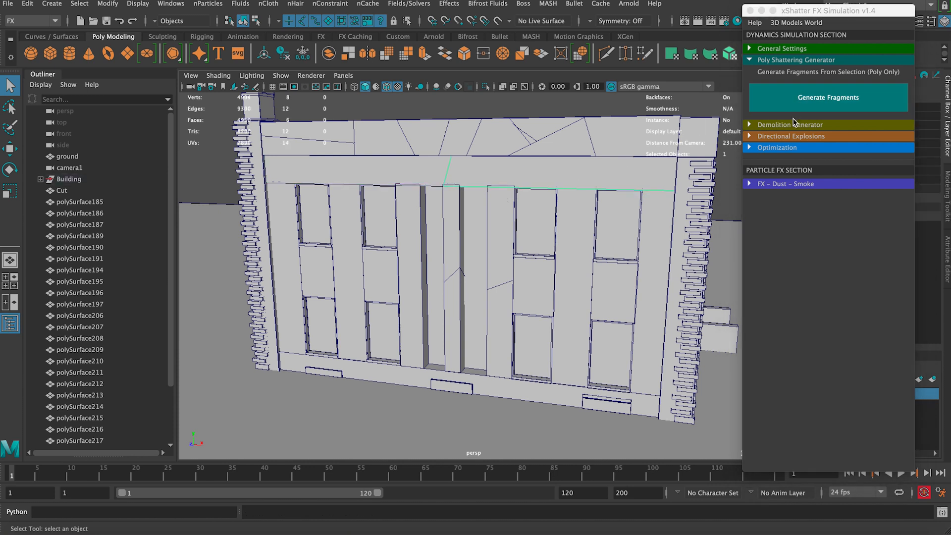
left_click(797, 104)
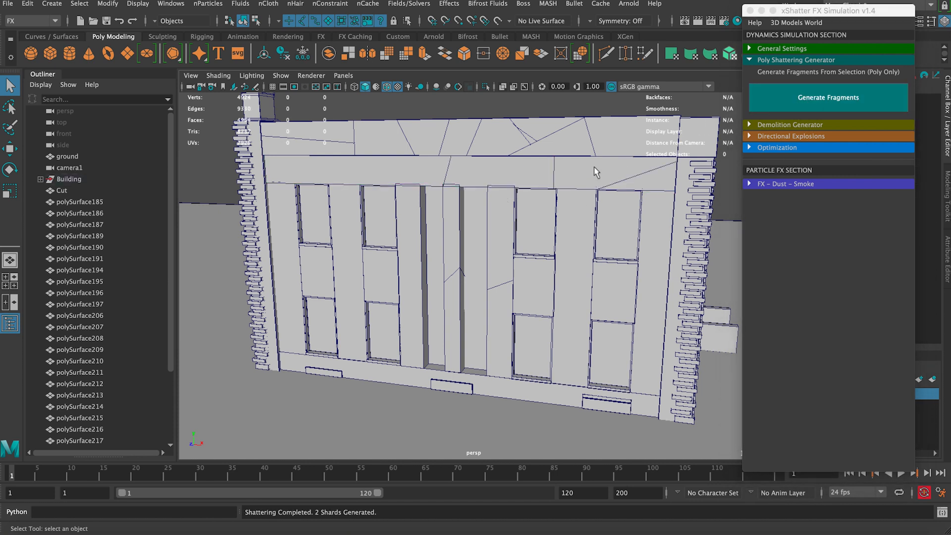
Try to move the fragment at the end of the front wall band out of the facade, and undo the move.
left_click_drag(595, 172, 713, 193, "alt")
key("w")
left_click(623, 174)
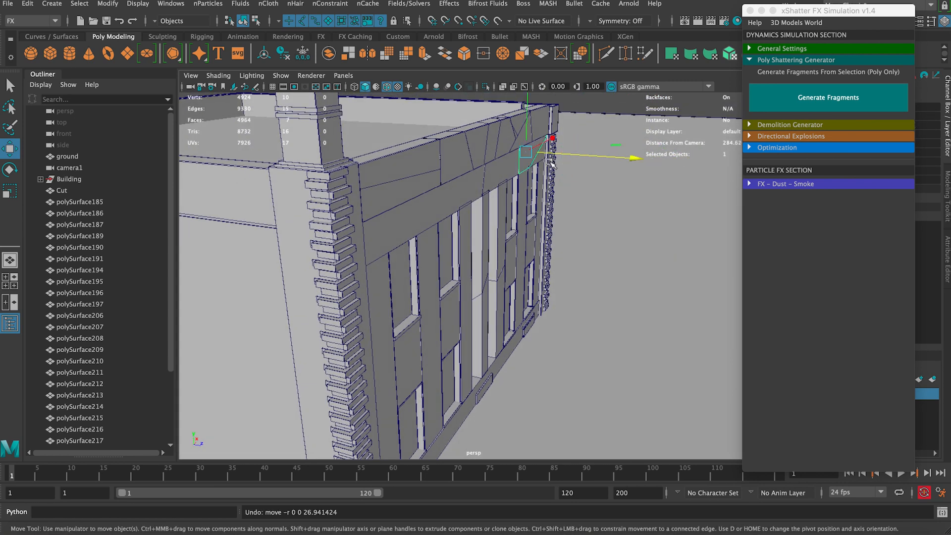
Select a fragment on the upper part of the chimney, switch to the Modeling menu set, and examine its layout in the UV Editor.
left_click(461, 144)
left_click_drag(359, 161, 365, 201, "alt")
left_click(311, 161)
left_click_drag(309, 154, 366, 158)
left_click(312, 149)
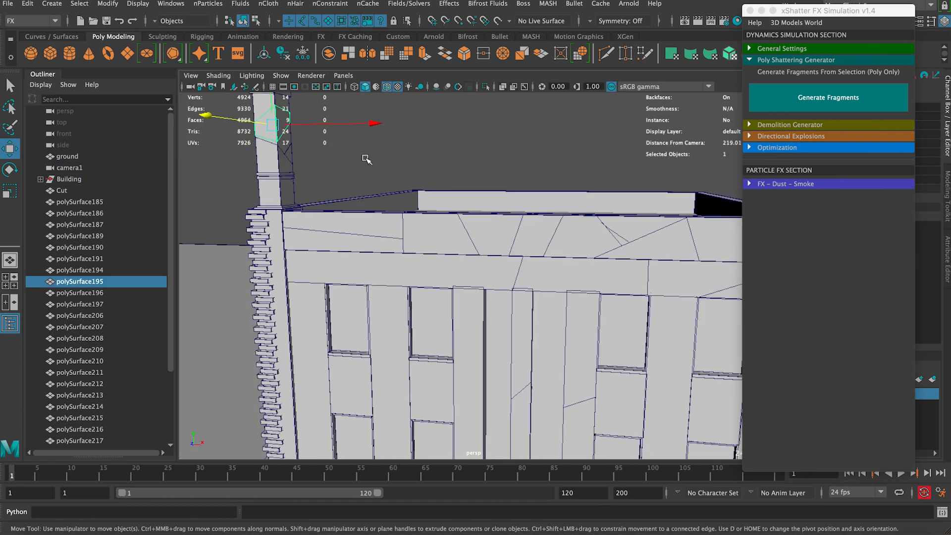
left_click(40, 22)
left_click(24, 31)
left_click(447, 4)
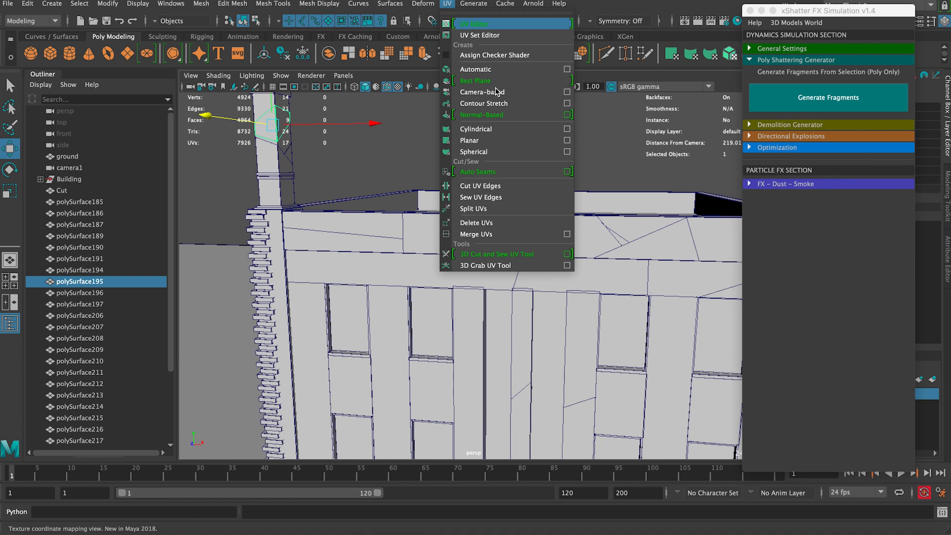
left_click(474, 24)
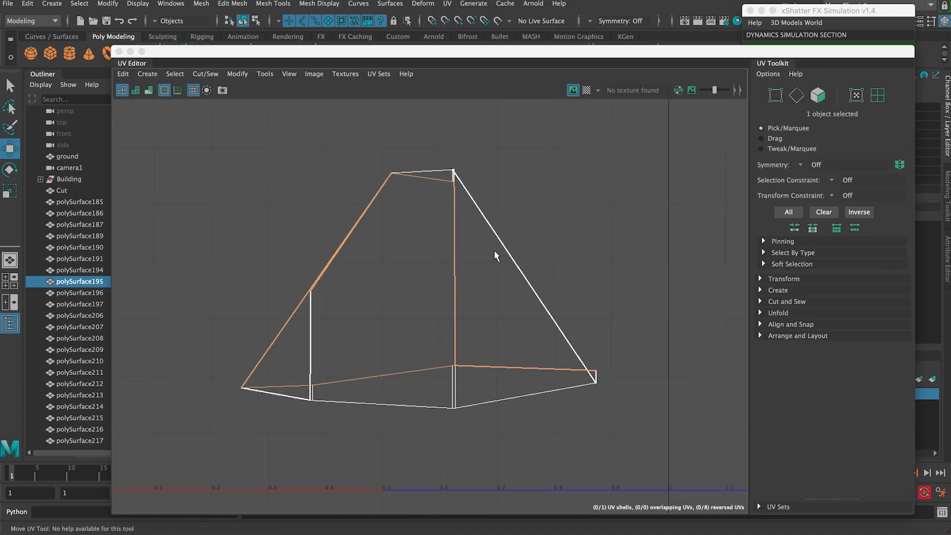
left_click(119, 52)
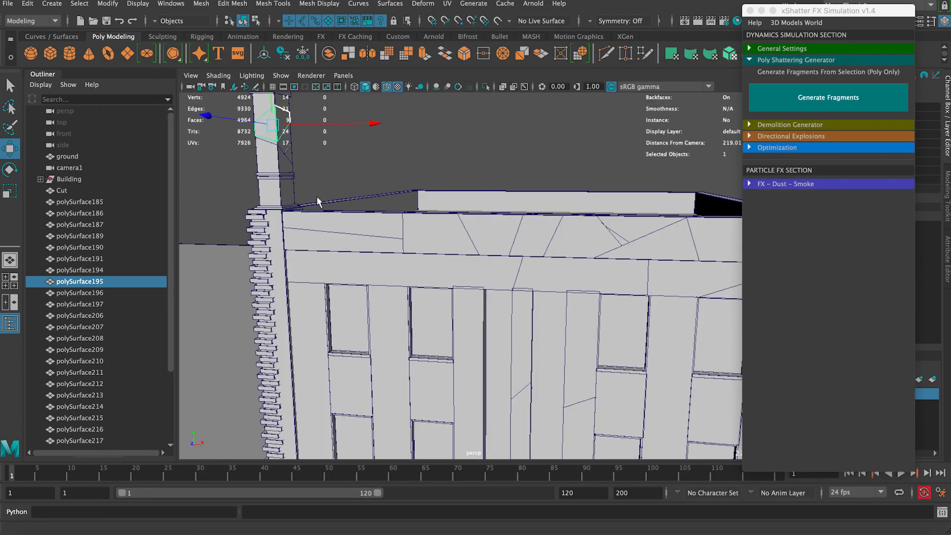
Generate fragments from the unbroken facade pillar beside the central opening, on the chimney side.
mouse_move(324, 191)
left_mouse_down("alt")
mouse_move(381, 192)
mouse_move(323, 181)
left_mouse_up("alt")
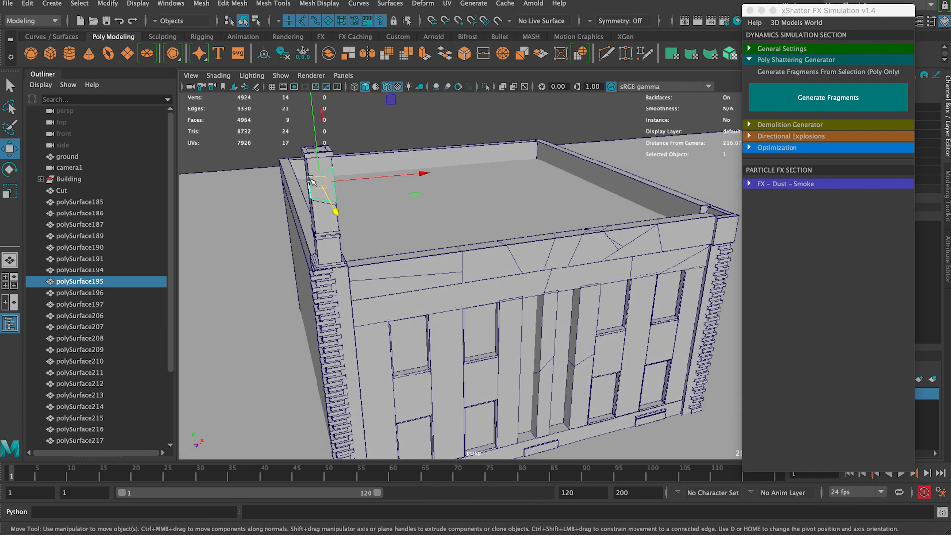
left_click_drag(397, 227, 445, 237, "alt")
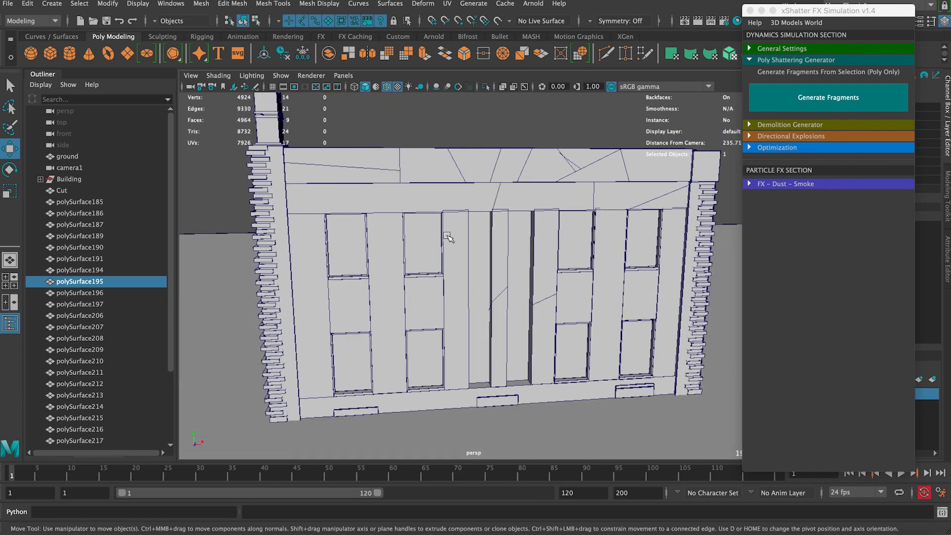
left_click(449, 239)
left_click(787, 99)
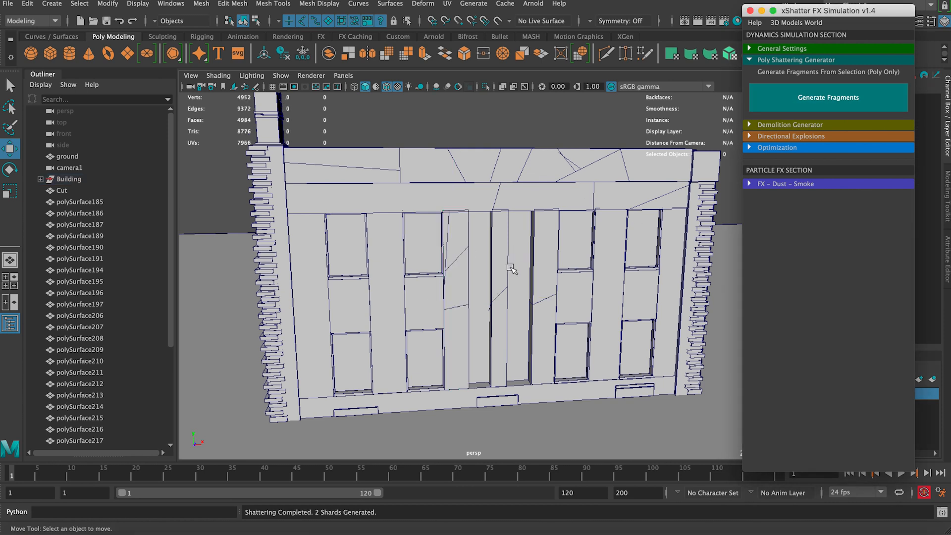
Shatter the front parapet and wall band fragments on the chimney side together, and run another shattering pass where the two meet.
left_click_drag(512, 269, 578, 273, "alt")
left_click(628, 218)
left_click(615, 168, "shift")
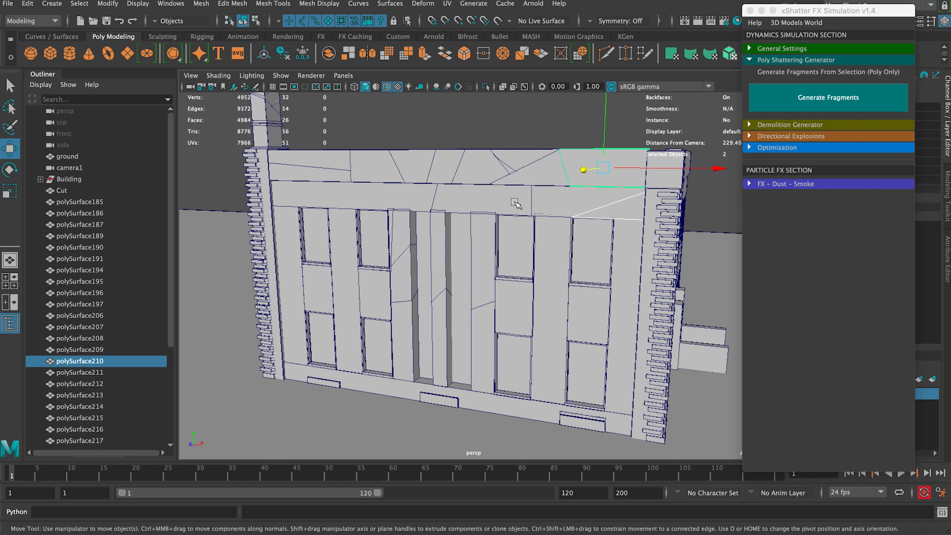
left_click(515, 204, "shift")
left_click(426, 198, "shift")
left_click(384, 194, "shift")
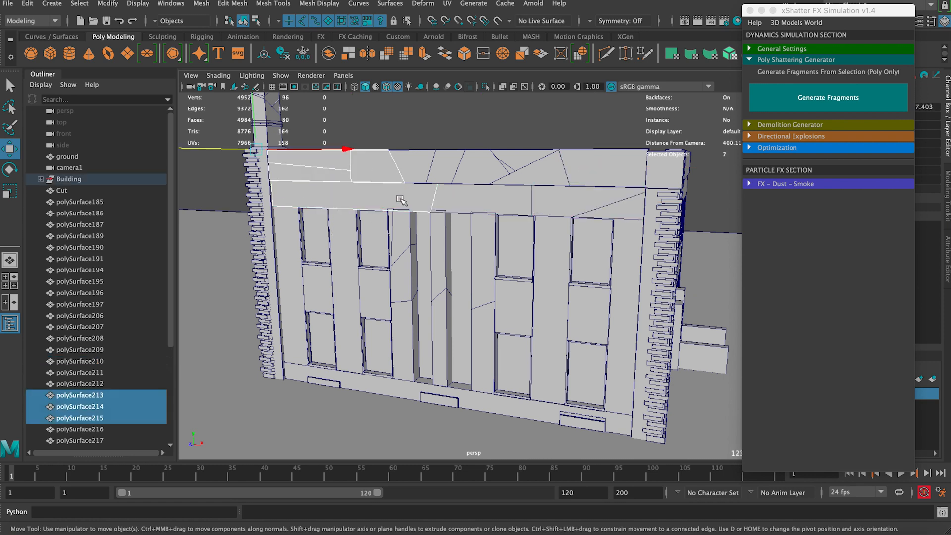
left_click(828, 98)
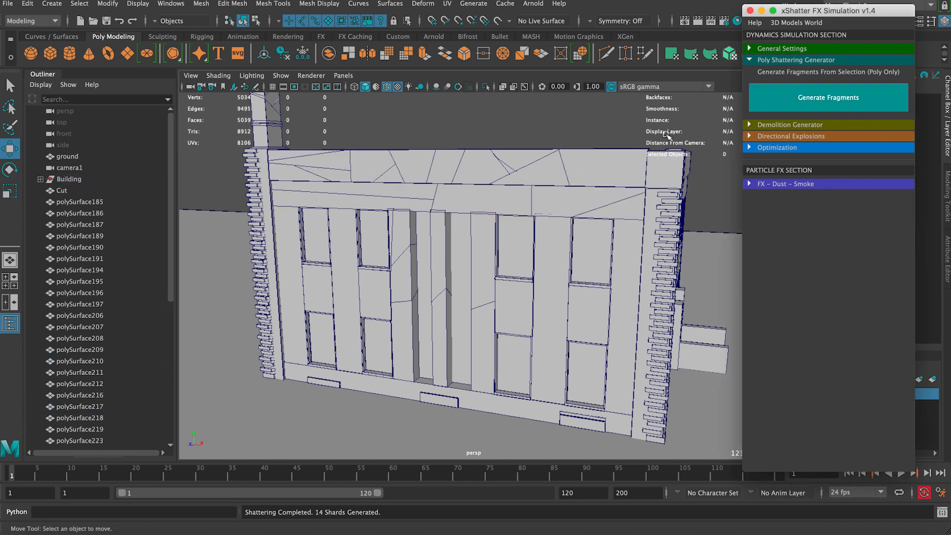
left_click(410, 187)
left_click(828, 97)
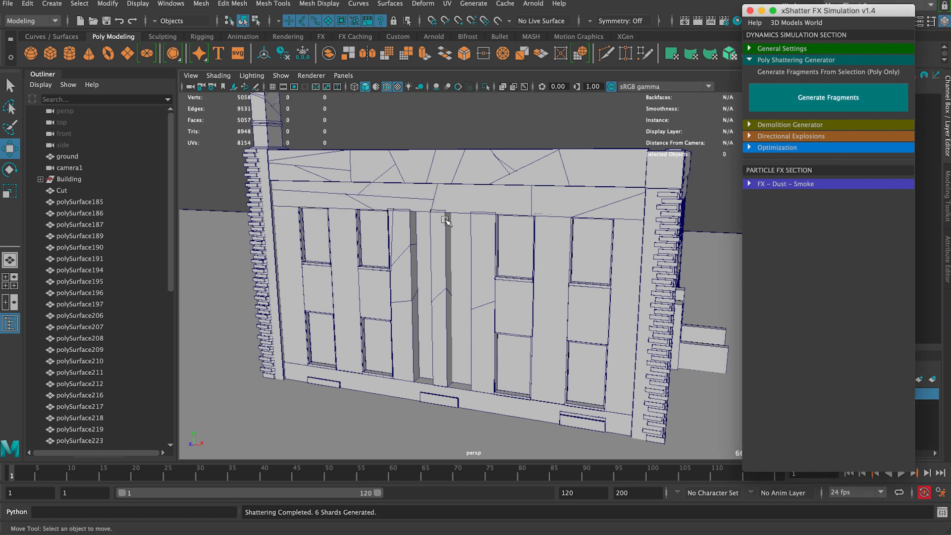
Open the scene building_Shattered.ma without saving the changes to the current scene.
left_click_drag(445, 223, 471, 210, "alt")
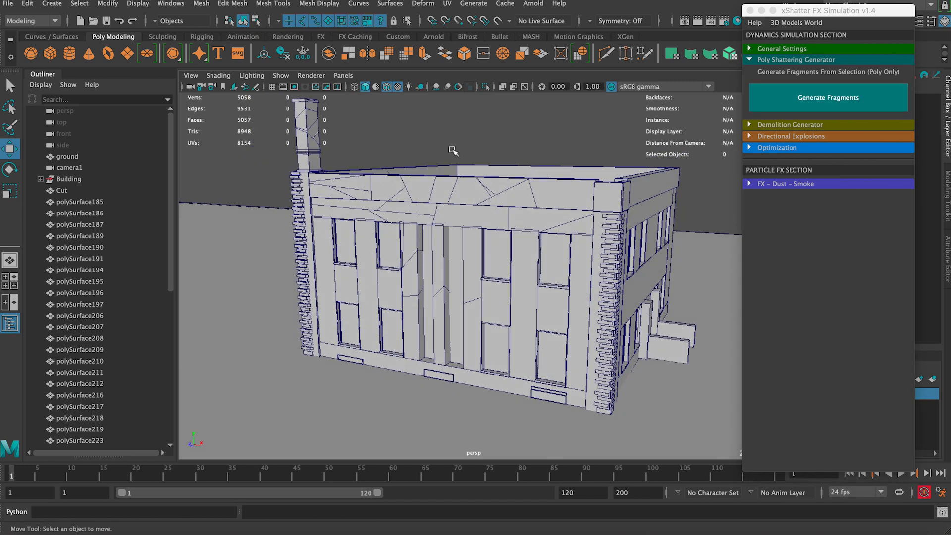
left_click(93, 21)
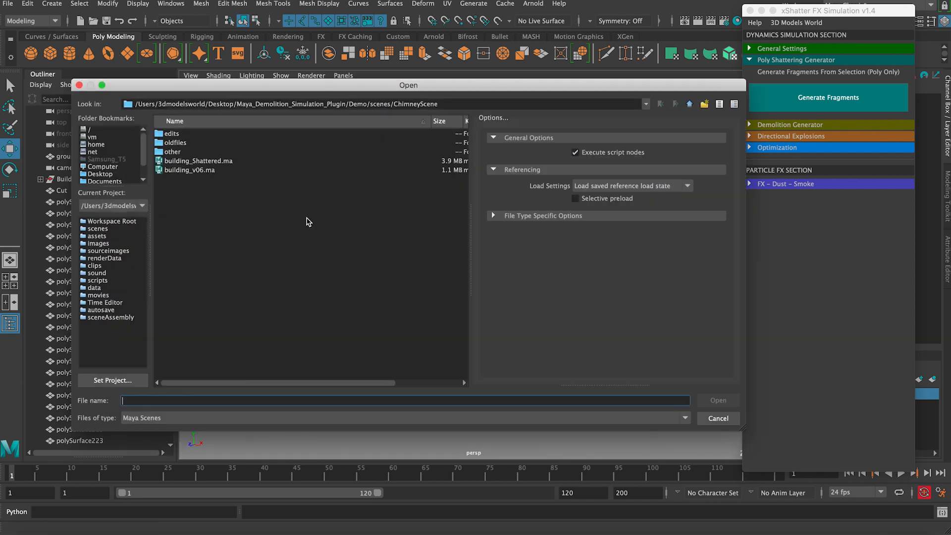
left_click(217, 163)
left_click(718, 400)
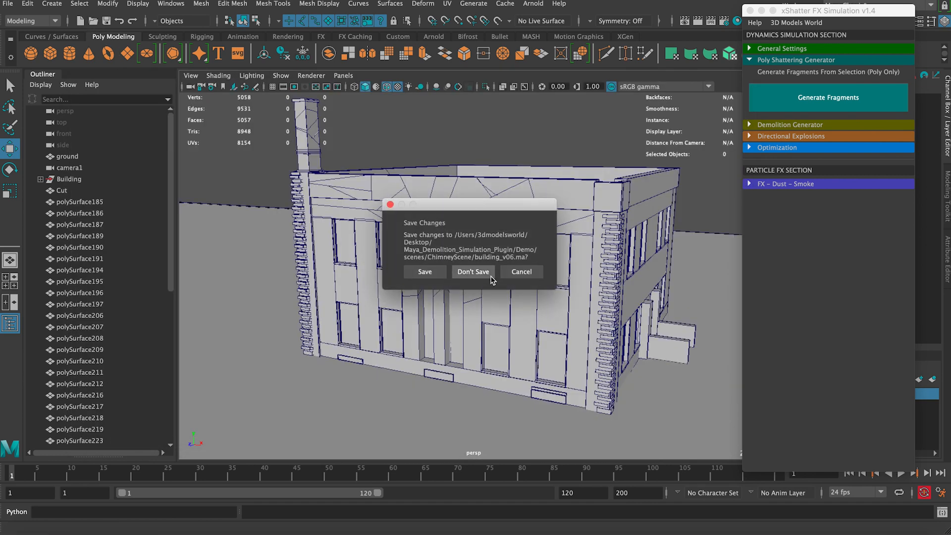
left_click(474, 274)
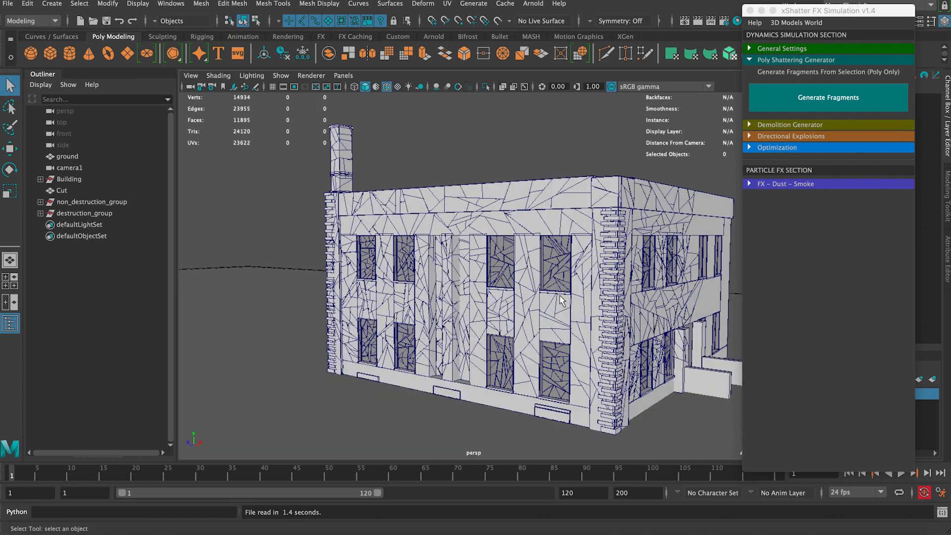
Examine the fracture pattern over the building's front facade, side wall and roof.
left_click_drag(561, 299, 328, 187, "alt")
left_click_drag(462, 174, 399, 281, "alt")
scroll(400, 282, "up", 5)
scroll(477, 313, "down", 5)
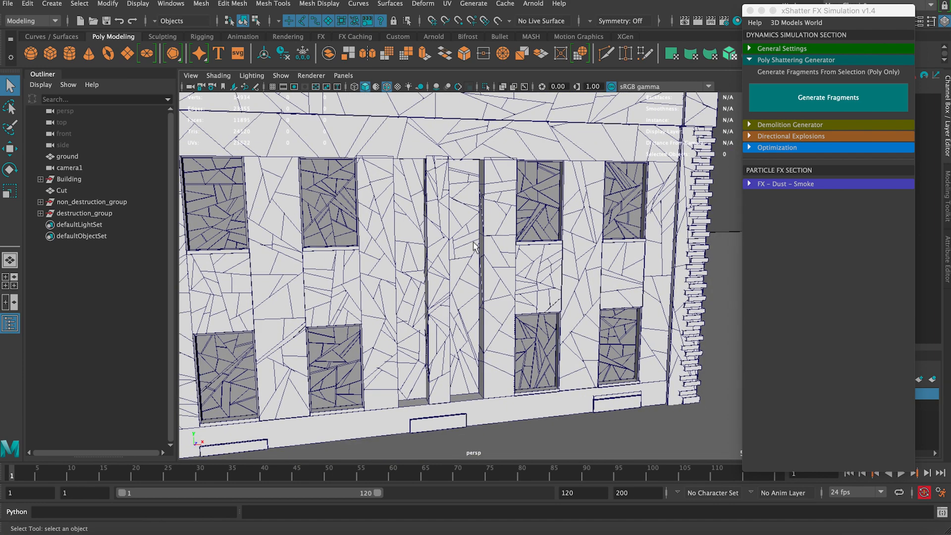
left_click_drag(476, 248, 446, 252, "alt")
scroll(392, 237, "down", 5)
scroll(446, 252, "up", 1)
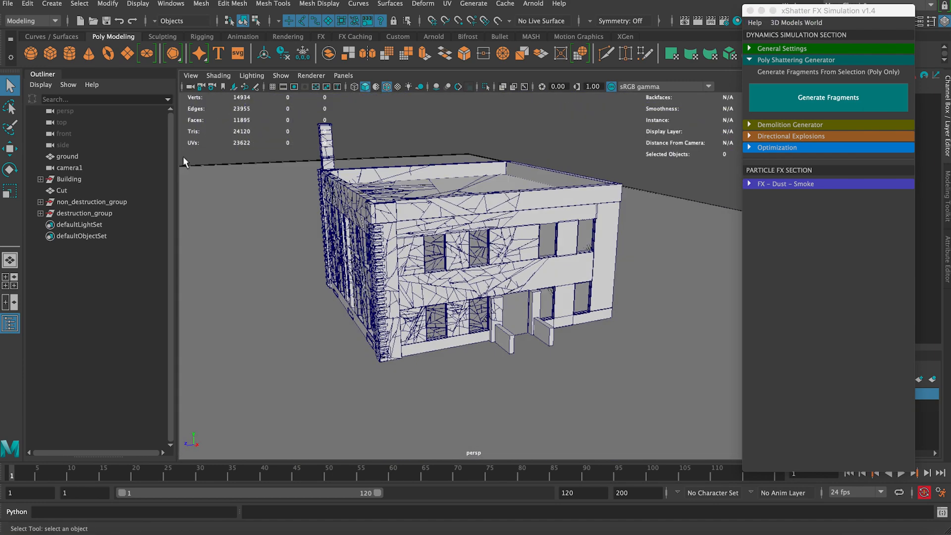
Make the CUTVisual layer visible and set its display type to Reference.
left_click_drag(795, 14, 651, 13)
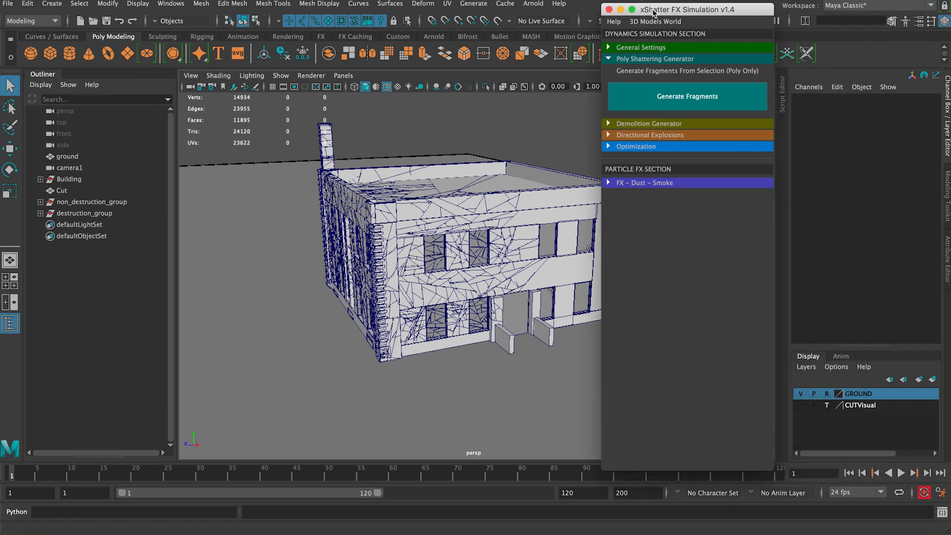
left_click_drag(468, 269, 458, 236, "alt")
left_click(846, 405)
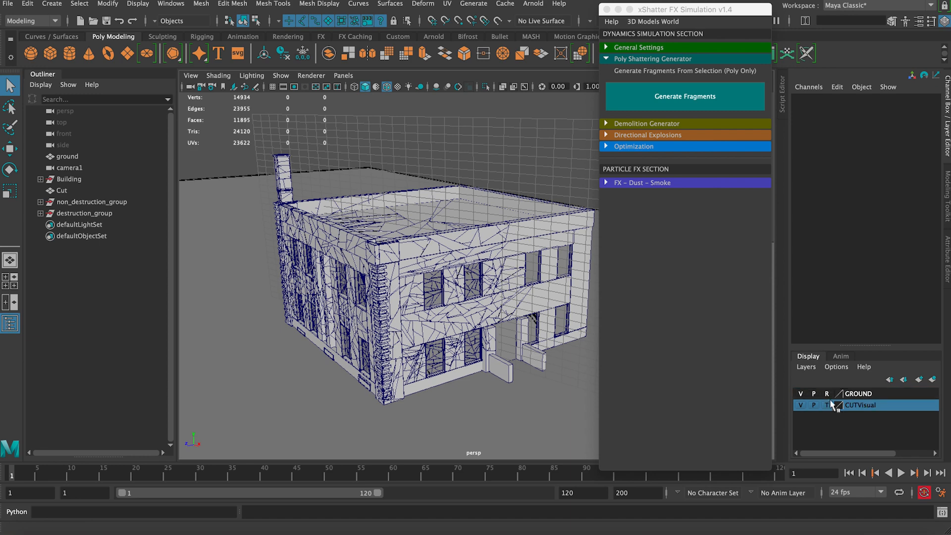
left_click(826, 405)
Examine from several sides how the cut plane divides the building between its finely shattered part and the rest.
left_click_drag(415, 223, 374, 234, "alt")
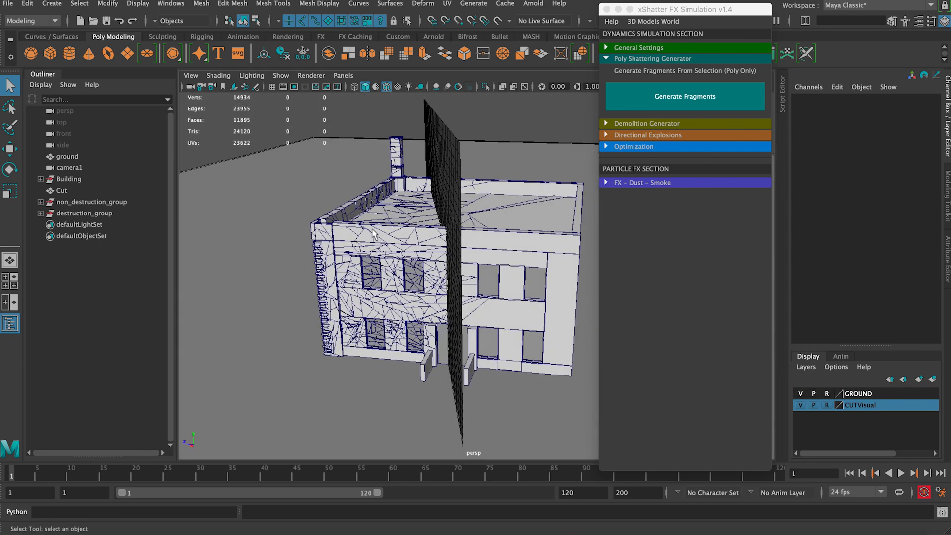
left_click_drag(419, 272, 471, 222, "alt")
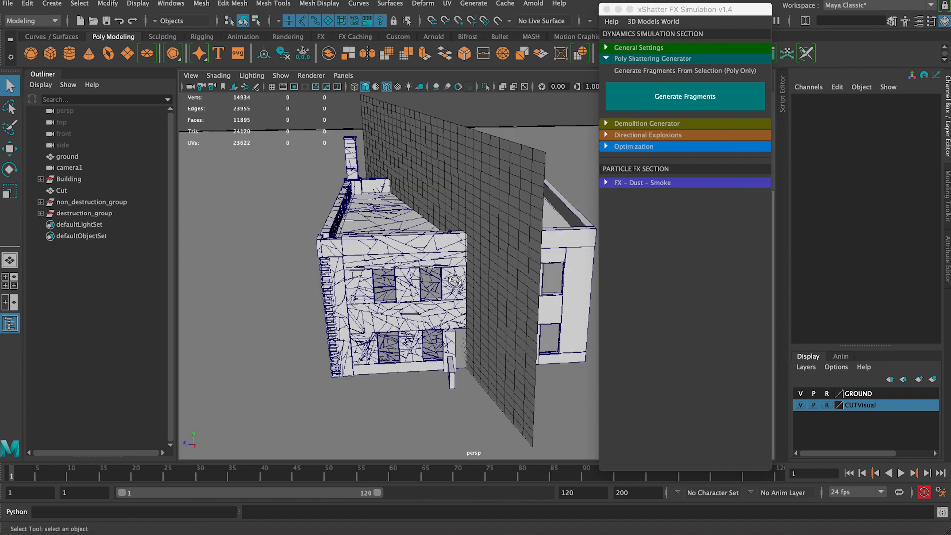
left_click_drag(449, 279, 424, 250, "alt")
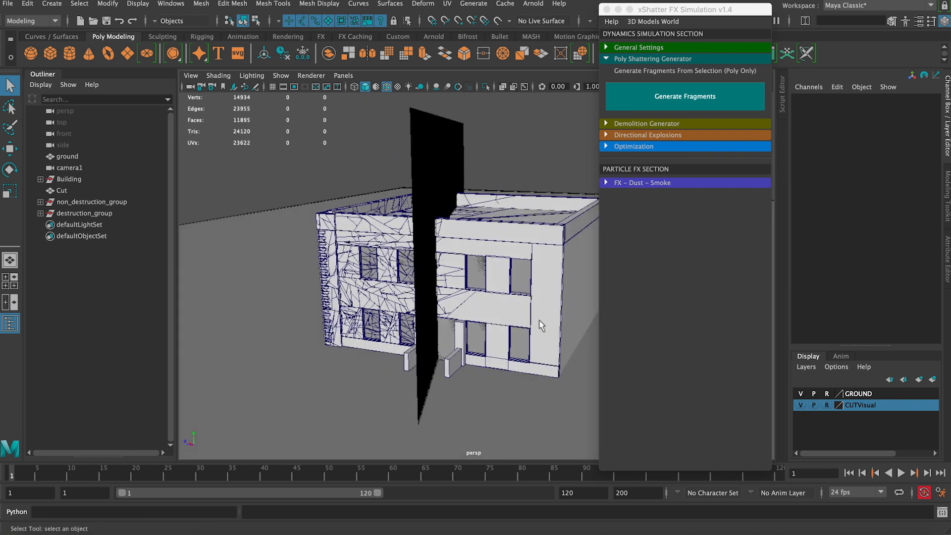
left_click_drag(494, 310, 532, 306, "alt")
left_click_drag(402, 287, 518, 281, "alt")
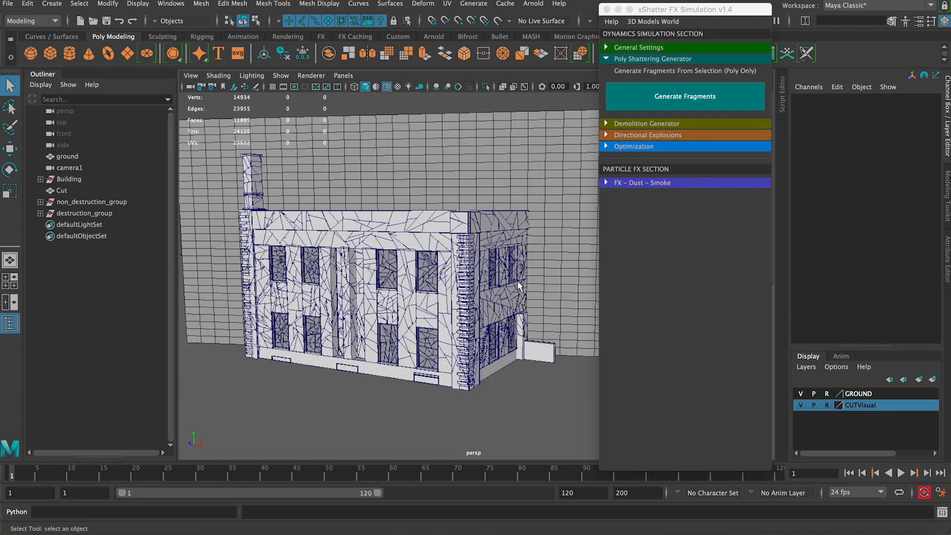
left_click_drag(358, 263, 458, 282, "alt")
left_click_drag(385, 327, 444, 208, "alt")
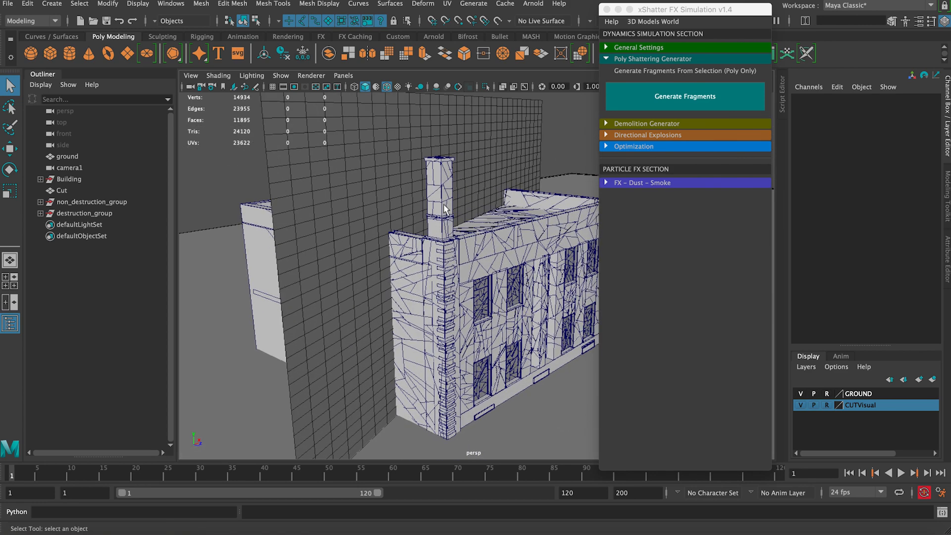
left_click_drag(444, 273, 515, 194, "alt")
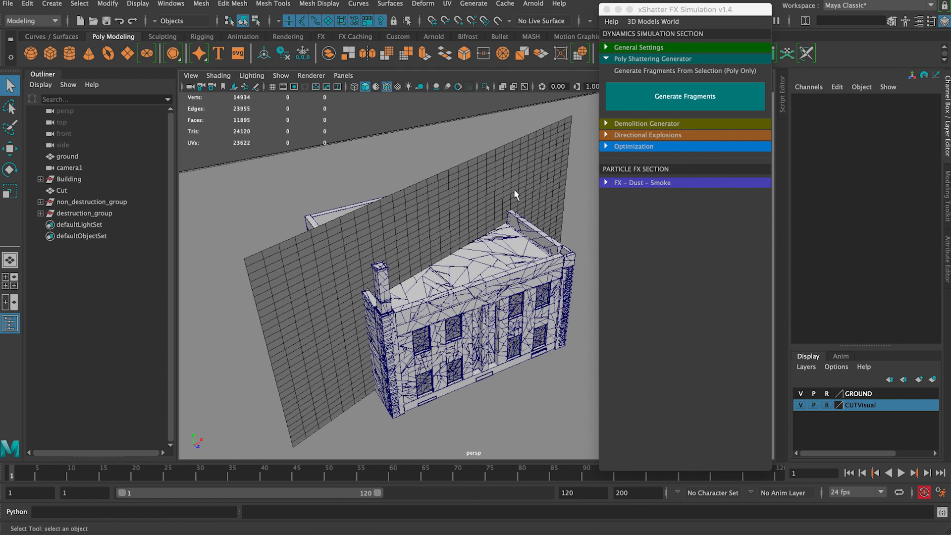
left_click_drag(405, 313, 495, 222, "alt")
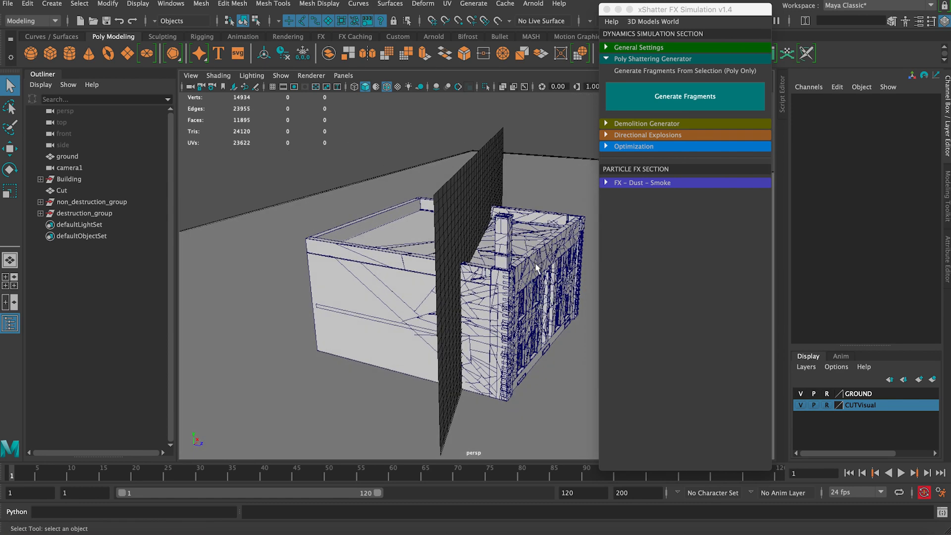
left_click_drag(552, 263, 433, 185, "alt")
Hide the CUTVisual layer, and expand the Demolition Generator section in place of the Poly Shattering Generator.
left_click(798, 404)
scroll(472, 196, "up", 5)
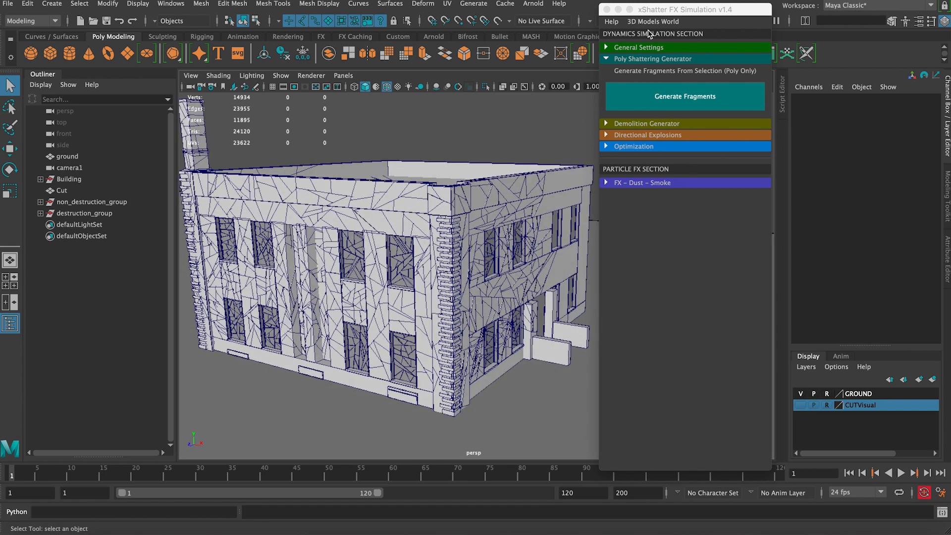
left_click_drag(663, 10, 796, 14)
left_click(765, 62)
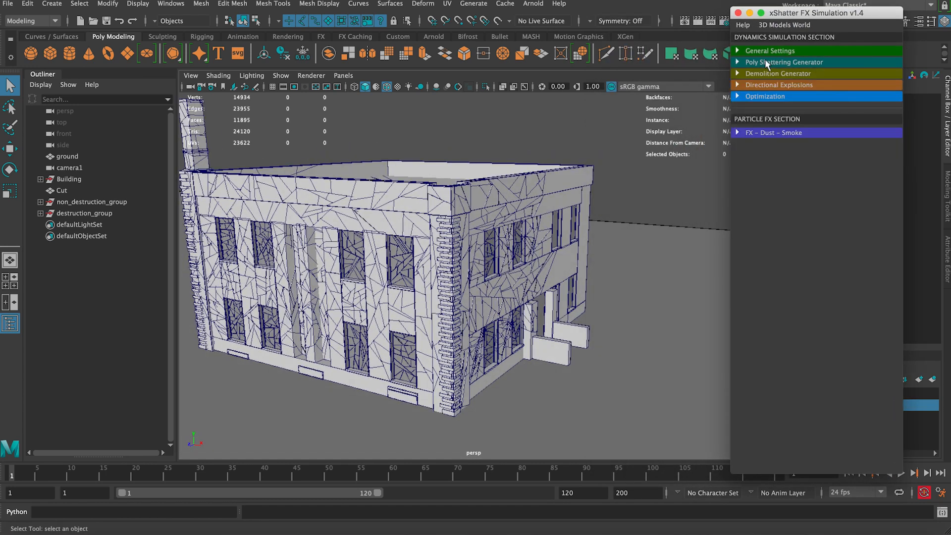
left_click(759, 74)
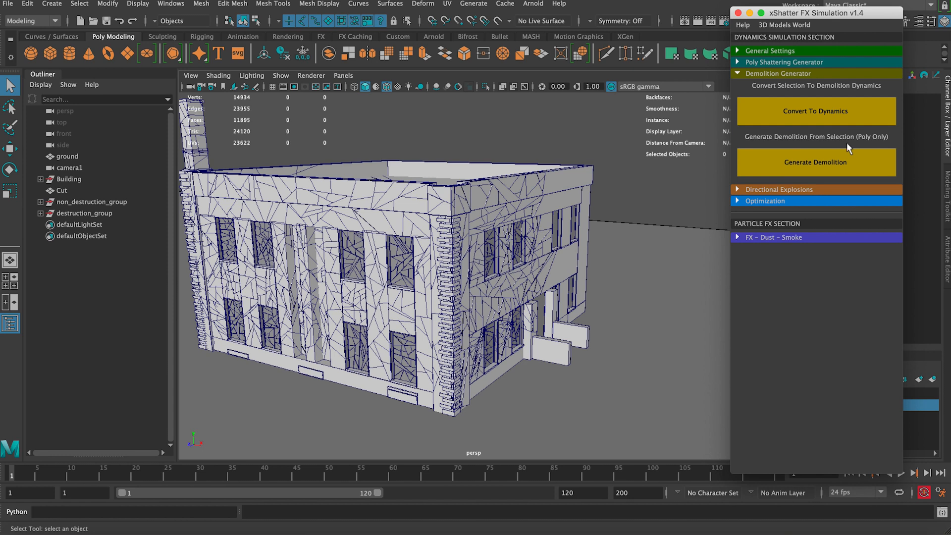
Clear the selection and switch the viewport from perspective to the front orthographic view.
left_click(562, 117)
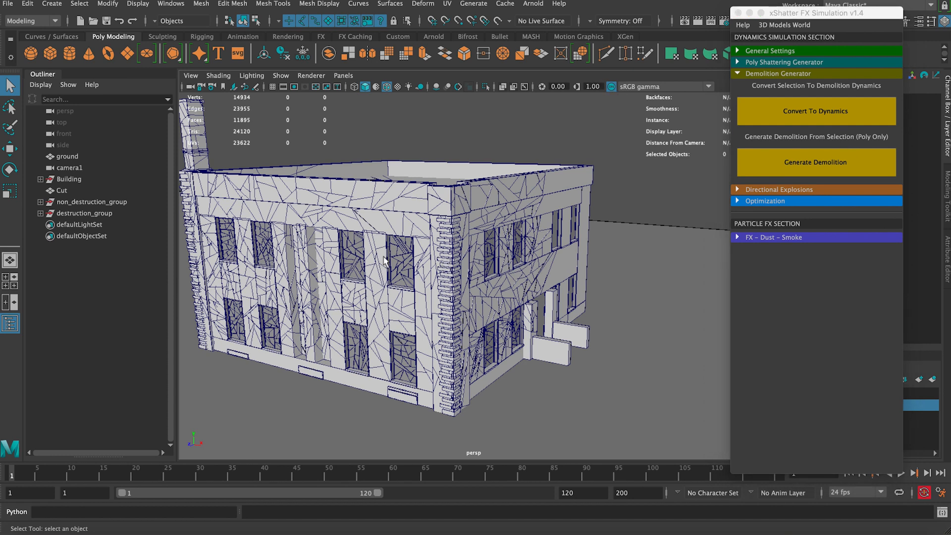
left_click_drag(384, 261, 523, 242, "alt")
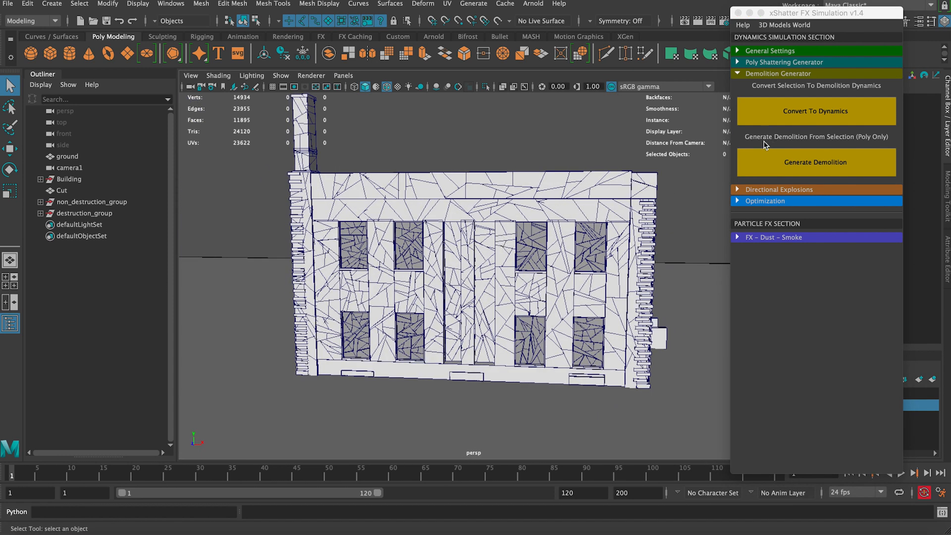
left_click_drag(515, 199, 426, 208, "alt")
key("space")
right_click_drag(472, 241, 333, 173)
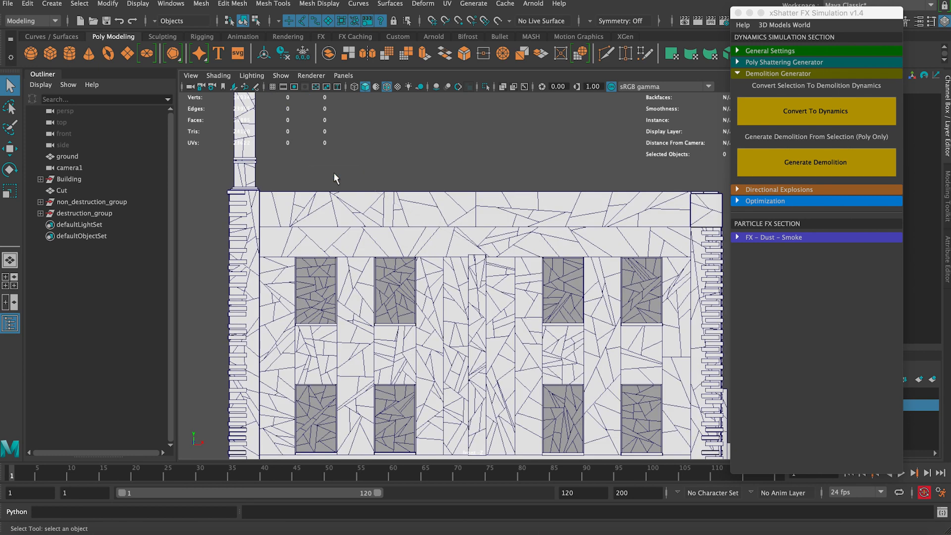
right_click_drag(396, 203, 421, 223)
left_click(440, 153)
Frame the whole front facade in the orthographic view, with the xShatter window moved clear of the building.
middle_click_drag(421, 222, 385, 140, "alt")
right_click_drag(384, 140, 347, 283, "alt")
middle_click_drag(347, 283, 364, 282, "alt")
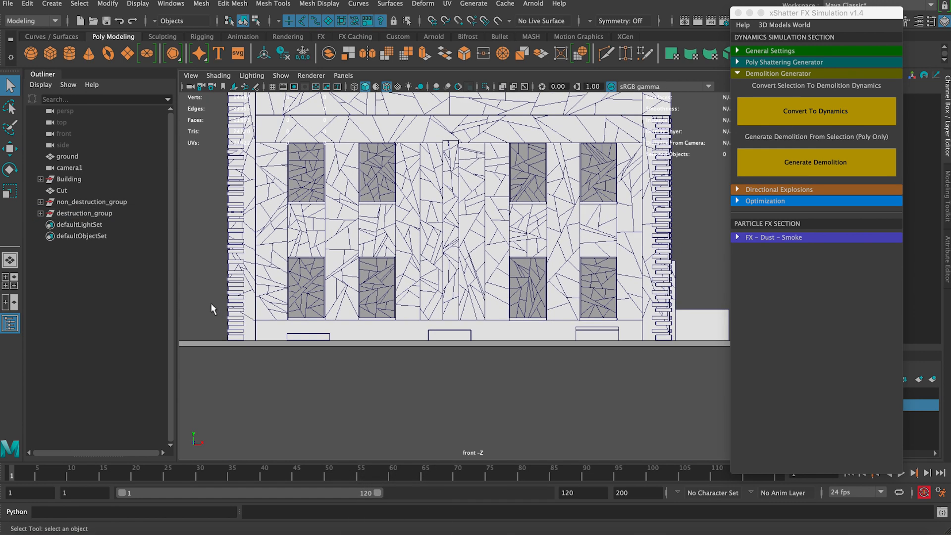
middle_click_drag(220, 296, 181, 339, "alt")
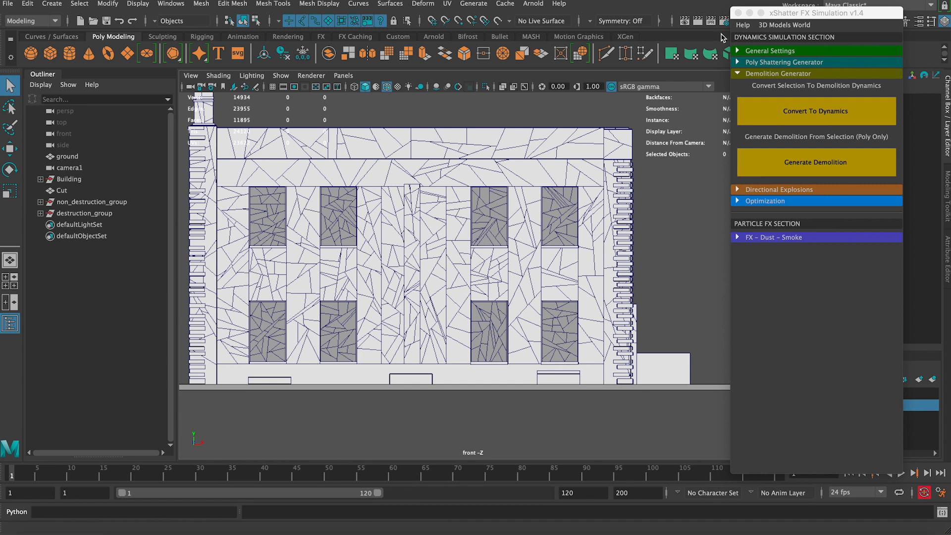
left_click_drag(765, 17, 796, 14)
right_click_drag(446, 268, 418, 257, "alt")
middle_click_drag(418, 257, 455, 263, "alt")
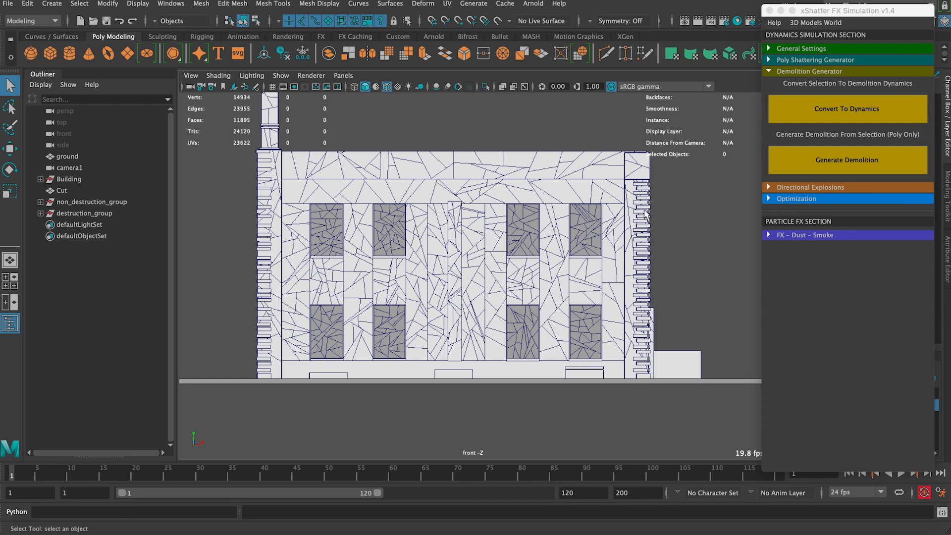
middle_click_drag(505, 232, 471, 256, "alt")
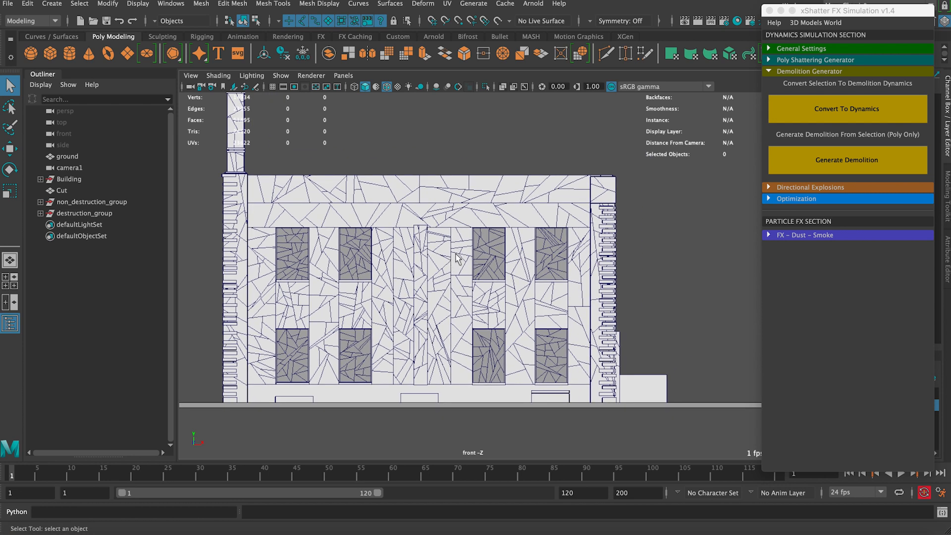
right_click_drag(454, 254, 411, 241, "alt")
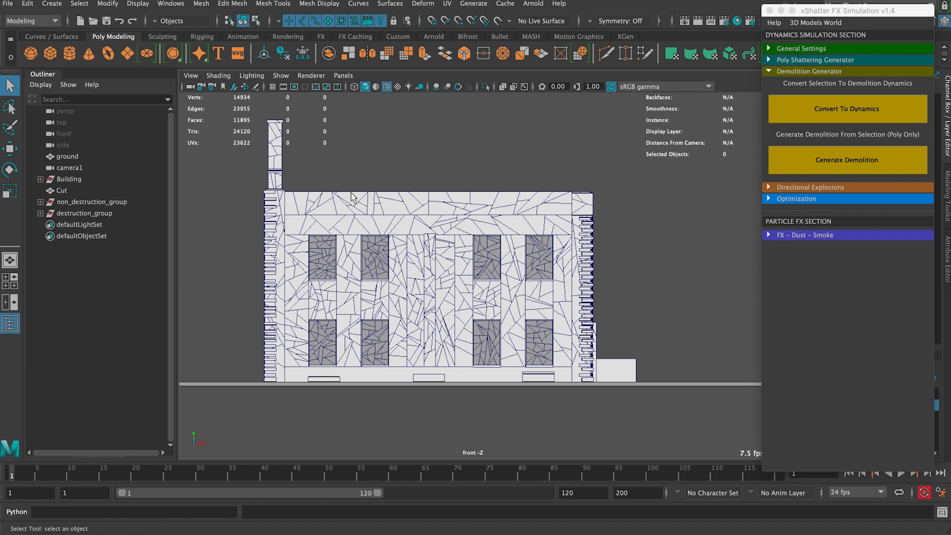
left_click_drag(243, 350, 412, 401)
In the perspective view, put non_destruction_group on a new display layer named NonDynamic.
key("space")
left_click_drag(461, 264, 463, 232)
left_click_drag(503, 268, 552, 216, "alt")
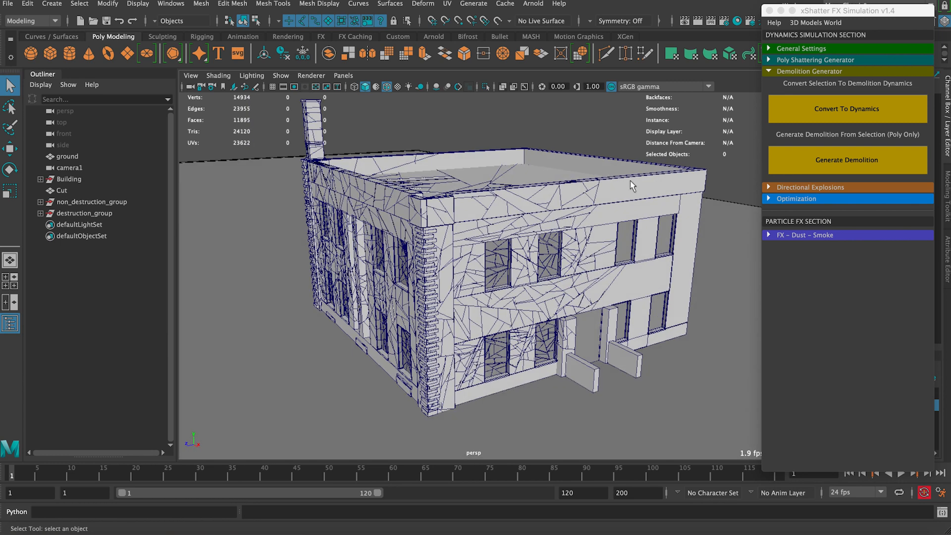
left_click(622, 200)
left_click(118, 203)
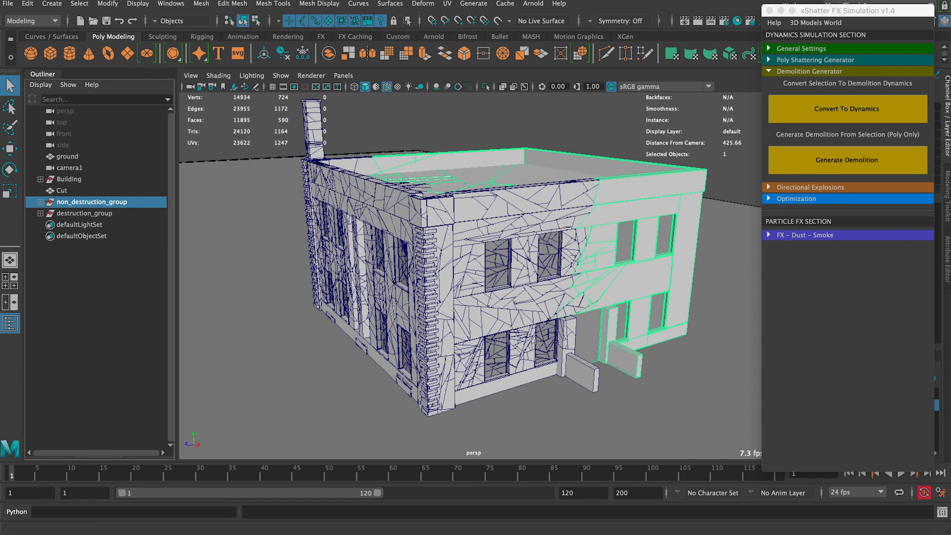
left_click_drag(859, 6, 668, 7)
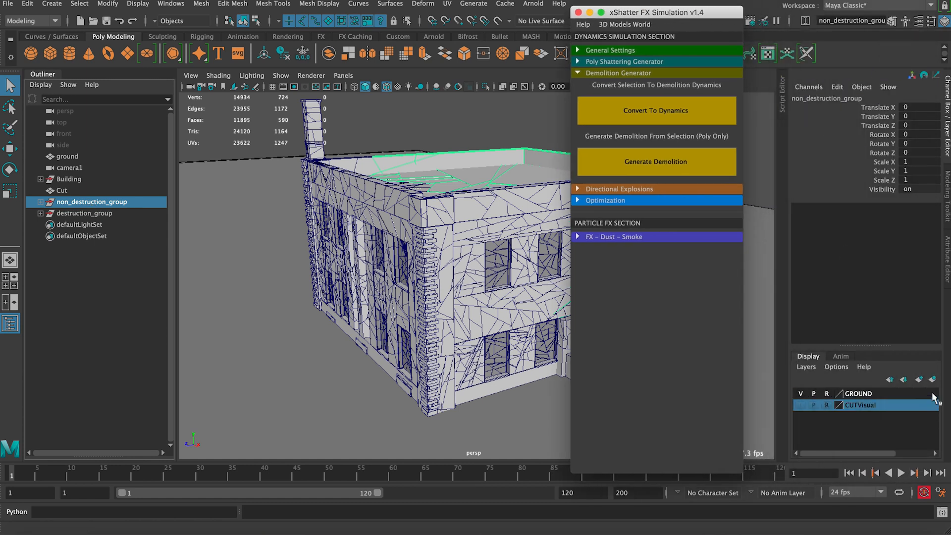
left_click(932, 380)
double_click(861, 394)
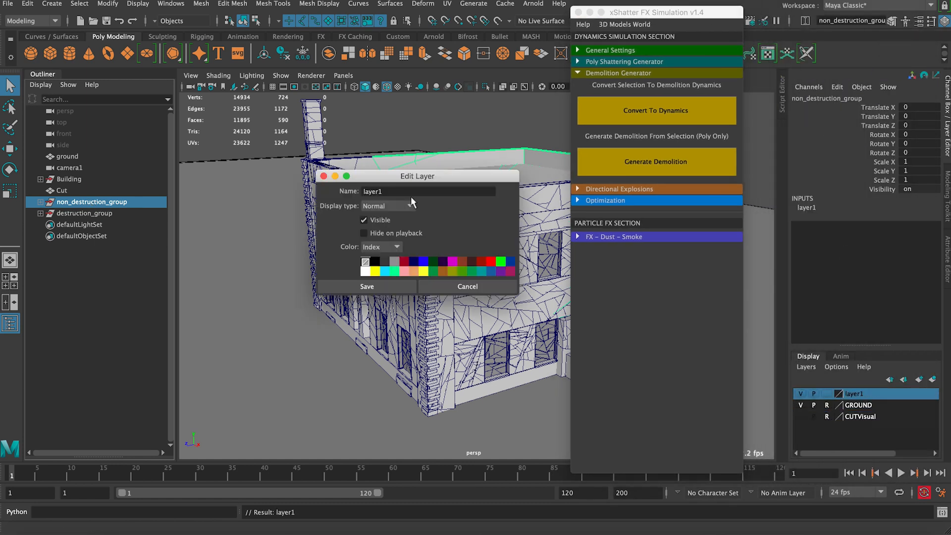
left_click_drag(411, 192, 343, 191)
type("NonDynamic")
left_click(344, 291)
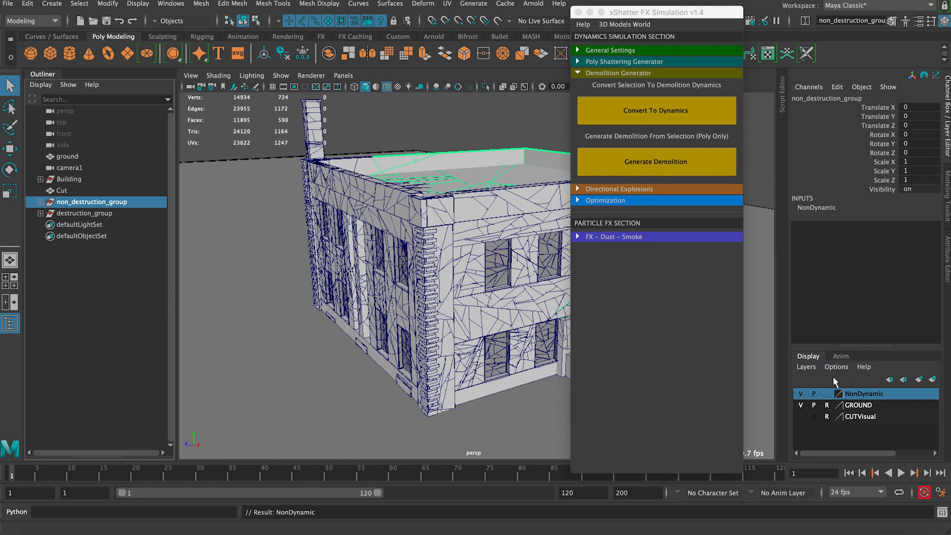
Set the NonDynamic layer's display type to reference (R) and clear the selection.
left_click(827, 393)
left_click(826, 393)
left_click_drag(633, 14, 709, 16)
left_click(395, 190)
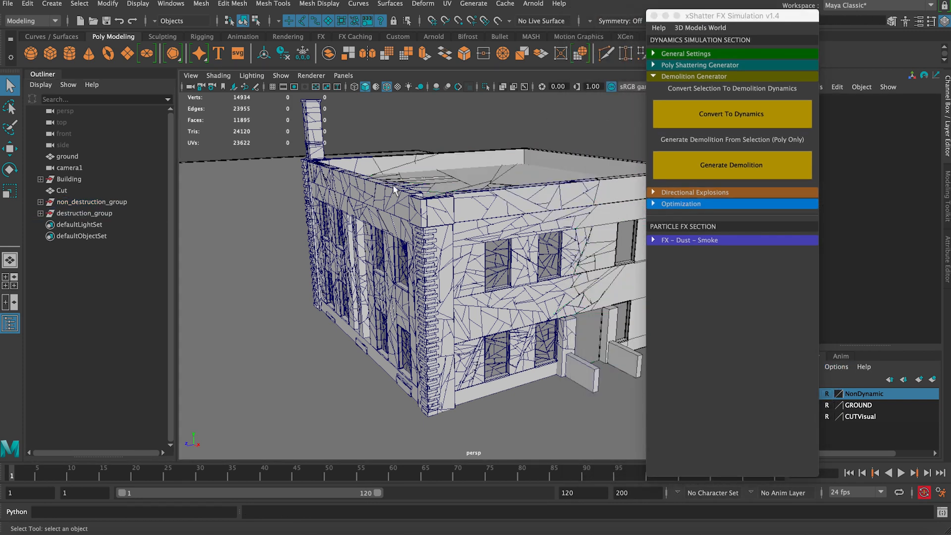
Add the Building group to the NonDynamic display layer.
left_click_drag(394, 190, 423, 163, "alt")
middle_click_drag(424, 163, 381, 133, "alt")
left_click_drag(382, 133, 356, 133, "alt")
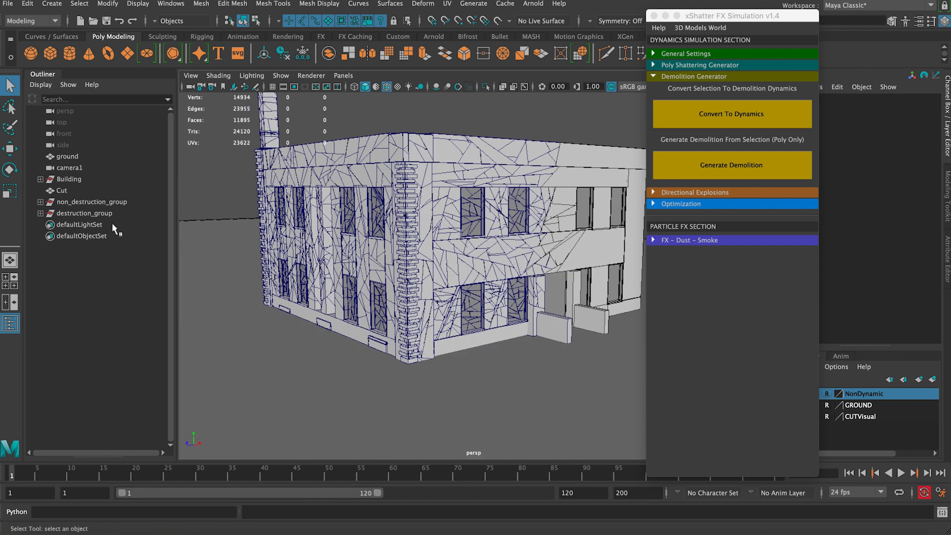
left_click(78, 179)
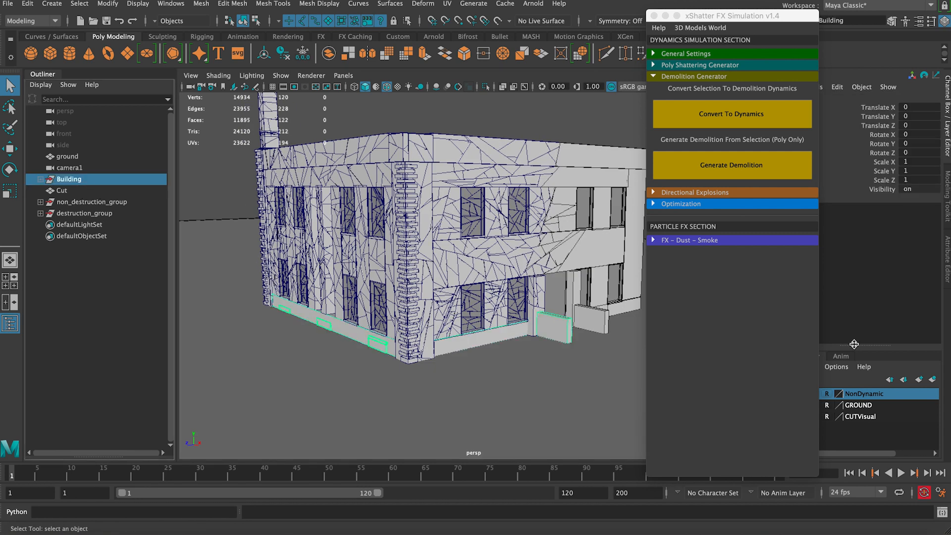
right_click(864, 396)
left_click(865, 418)
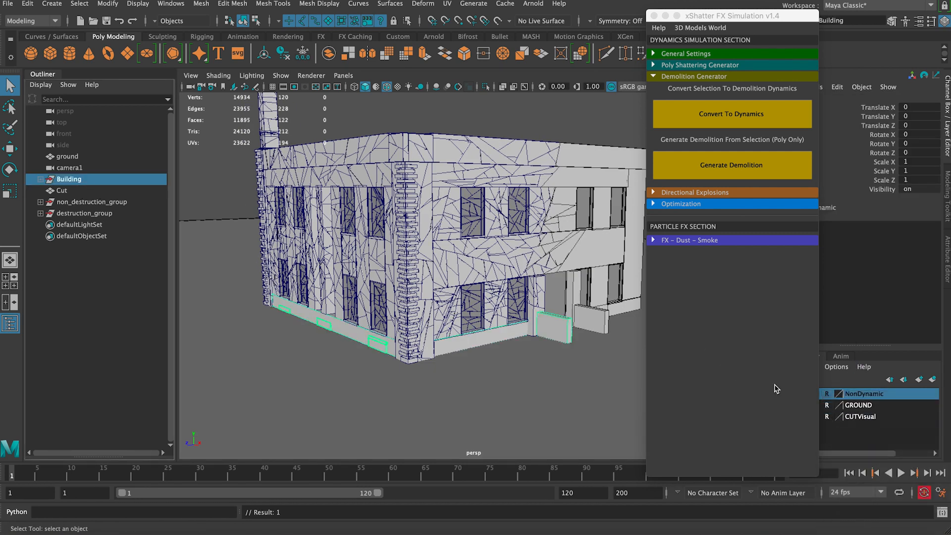
Test-select pieces around the building's base and chimney to check which ones can be picked, and clear the selection.
left_click(238, 211)
left_click_drag(332, 320, 412, 363)
left_click_drag(580, 339, 518, 312)
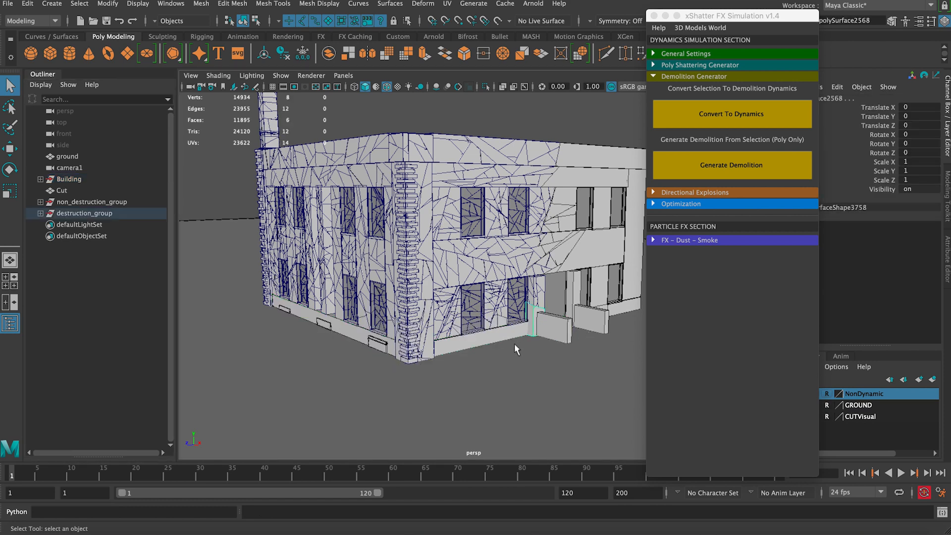
left_click_drag(432, 301, 415, 230)
left_click(250, 159)
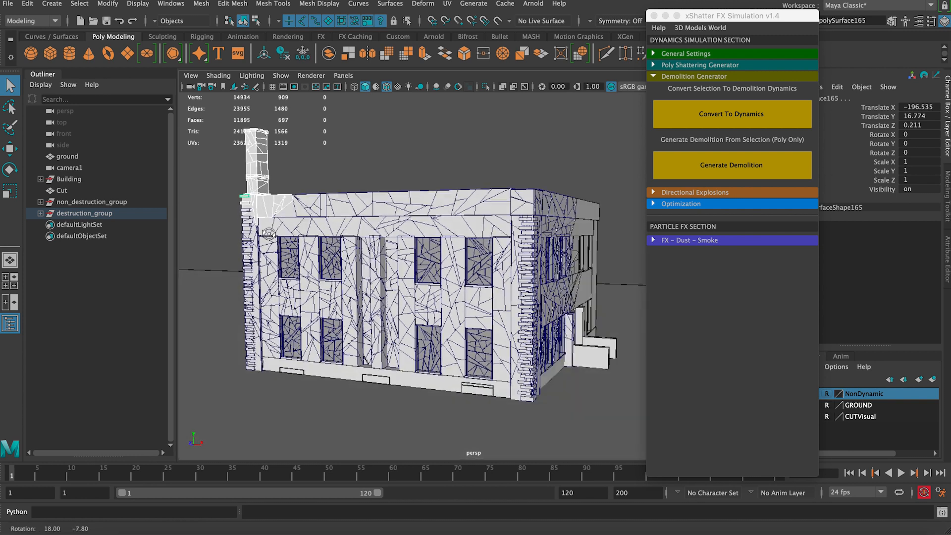
left_click(520, 218)
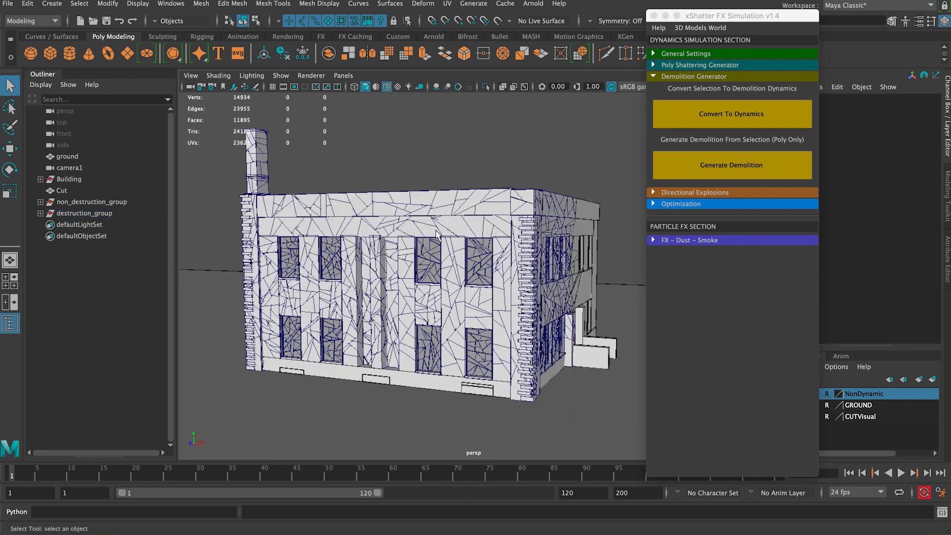
Select the band of shattered fragments just above the base across the whole facade in the front orthographic view.
key("space")
left_click_drag(438, 235, 410, 252)
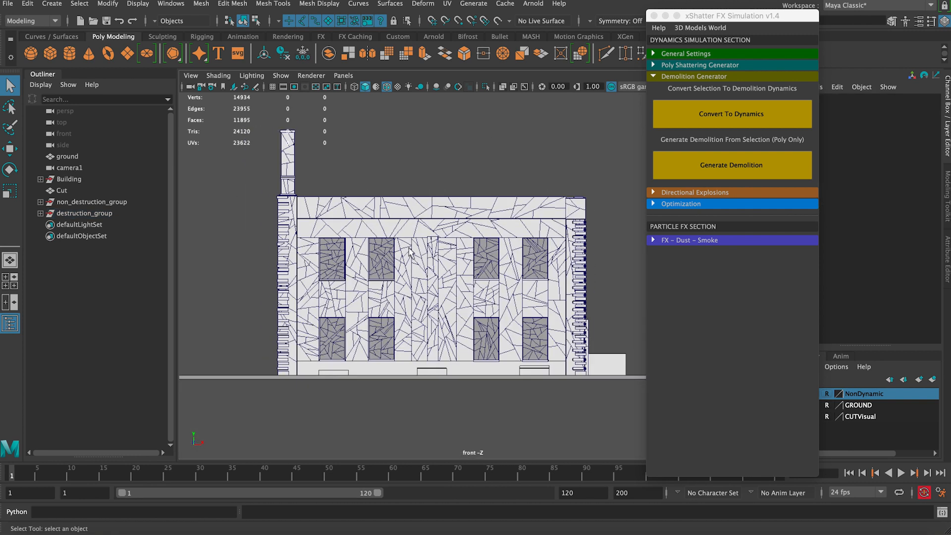
scroll(409, 254, "up", 3)
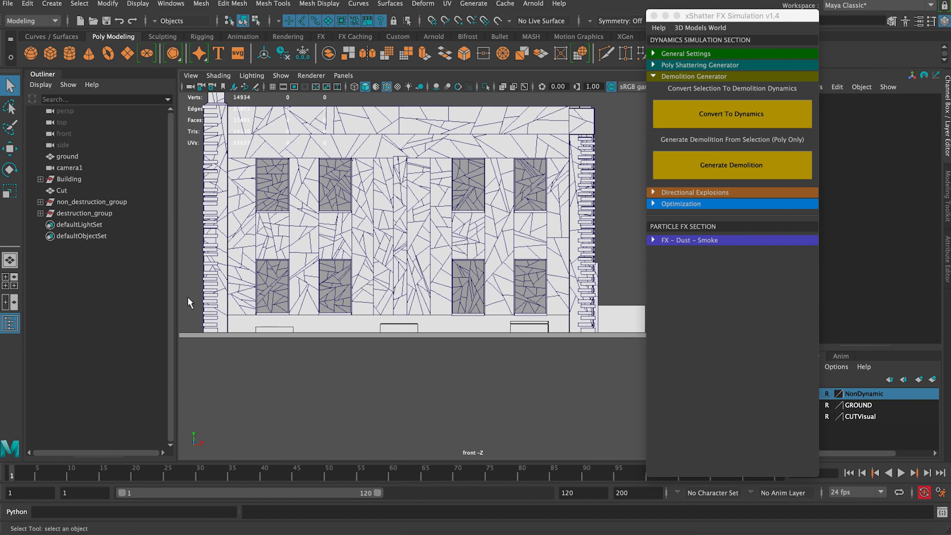
left_click_drag(188, 291, 617, 376)
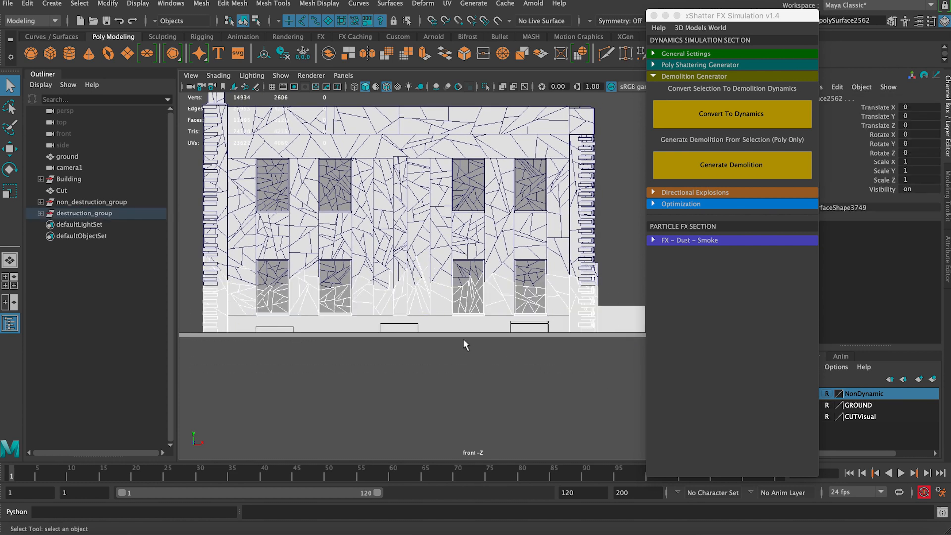
middle_click_drag(463, 339, 494, 353, "alt")
left_click(216, 304)
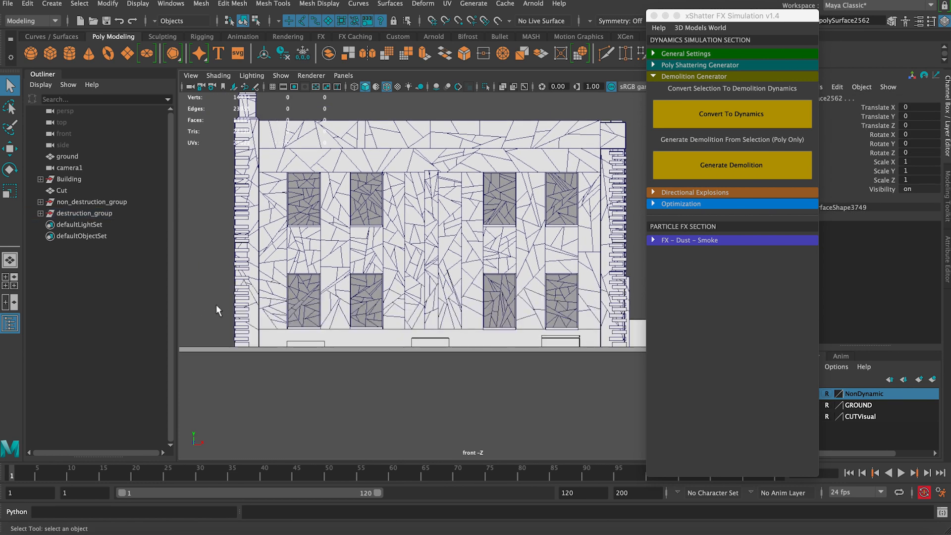
middle_click_drag(216, 304, 207, 302, "alt")
left_click_drag(207, 302, 621, 405)
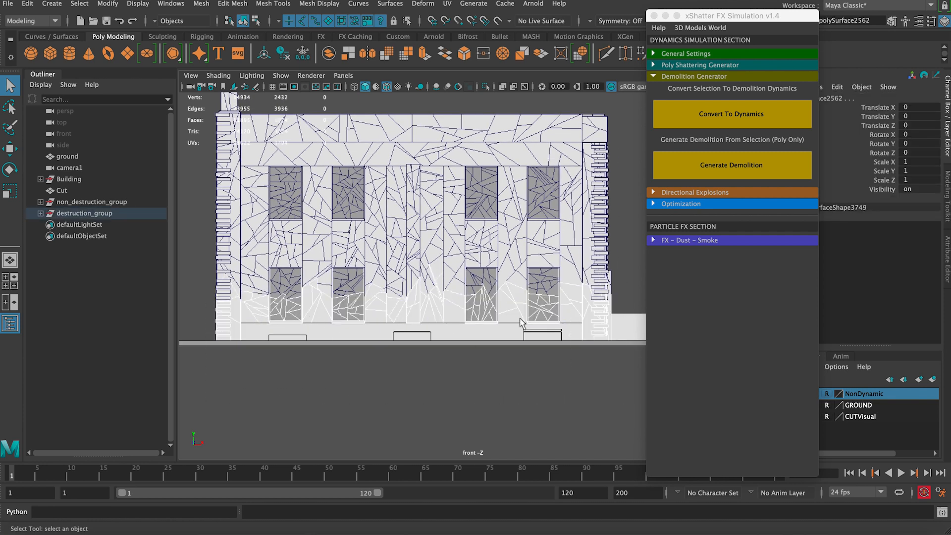
Examine the selected band of lower fragments in the perspective view.
key("space")
left_click_drag(507, 271, 506, 252)
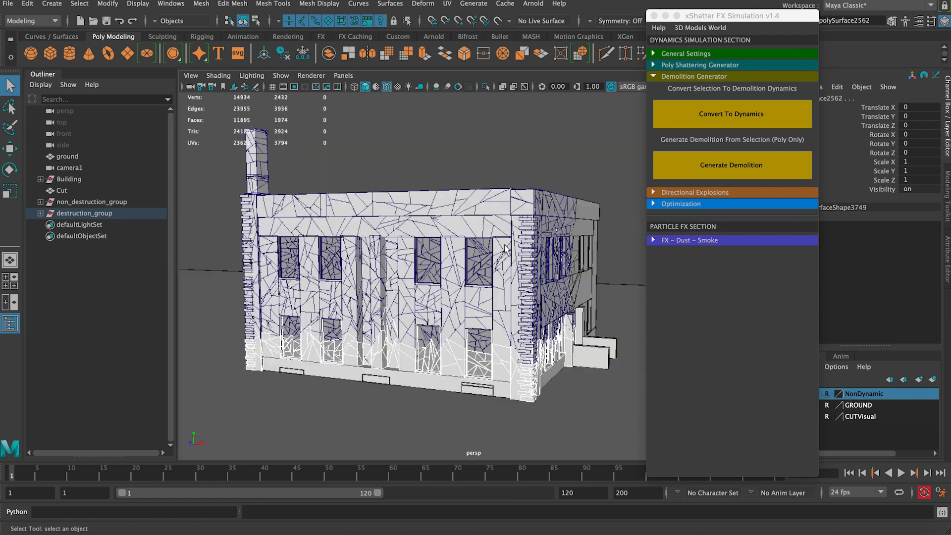
left_click_drag(502, 297, 524, 291, "alt")
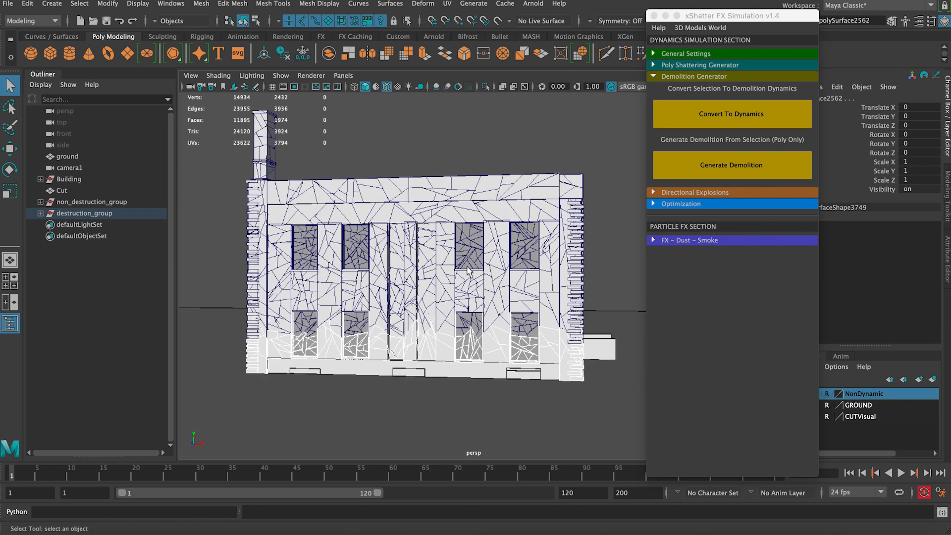
Back in the front view, convert the selected lower fragments to demolition dynamics and generate the demolition.
key("space")
left_click_drag(469, 270, 472, 298)
middle_click_drag(485, 291, 471, 295, "alt")
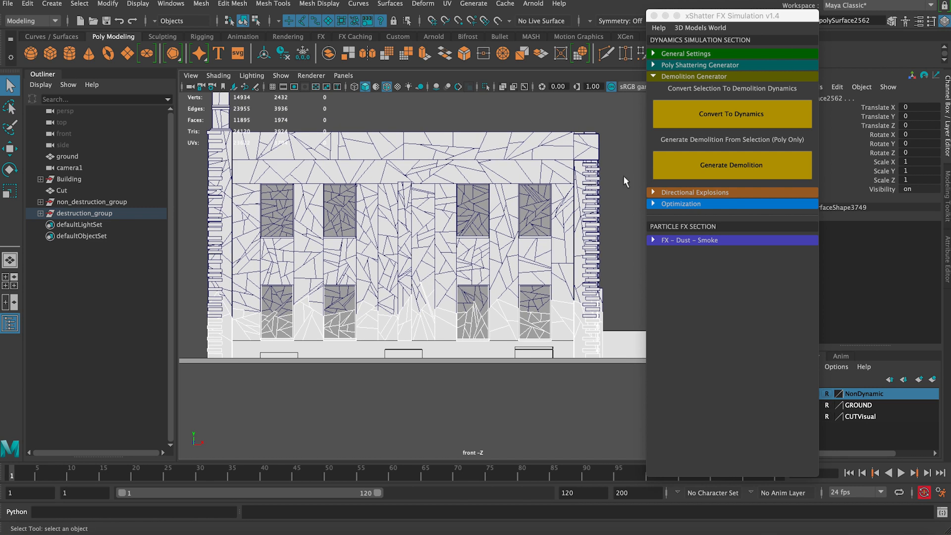
left_click(740, 112)
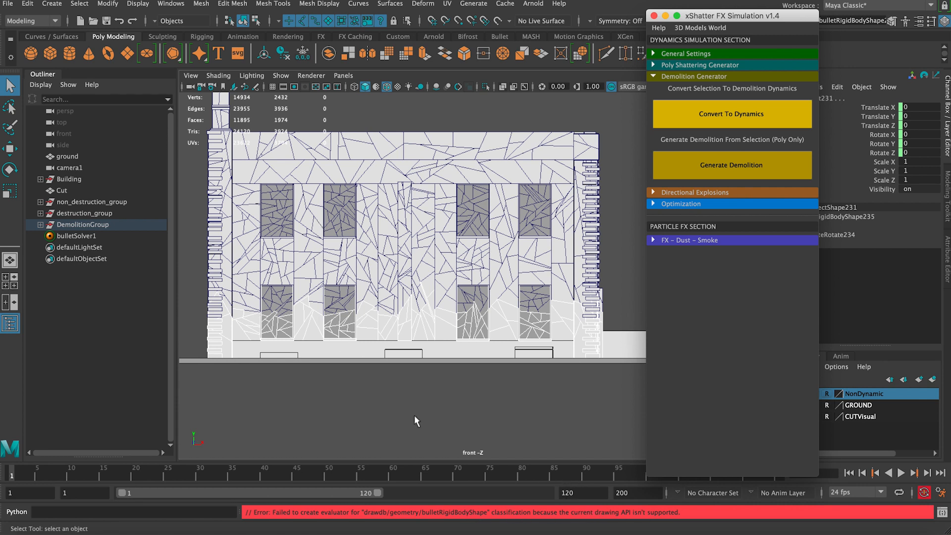
left_click(709, 169)
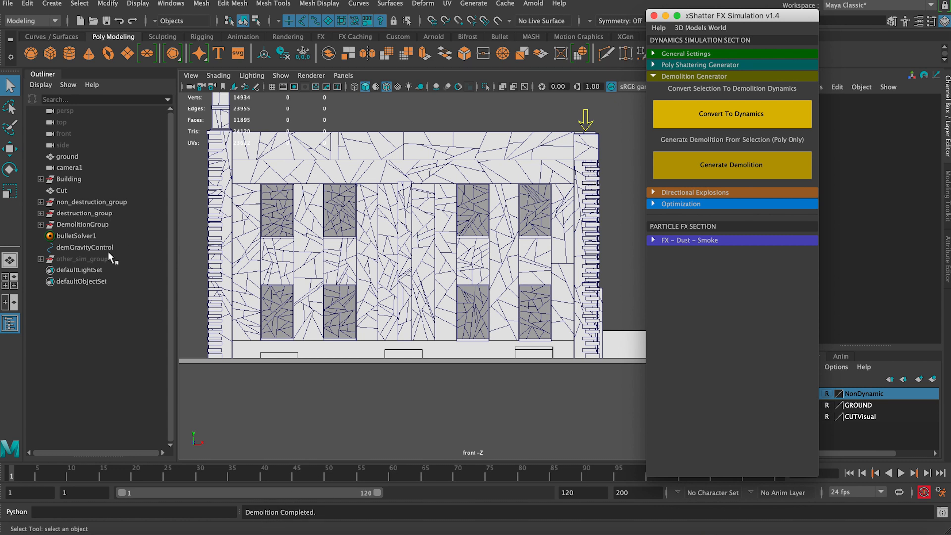
Inspect the generated demGravityControl and DemolitionGroup, including the individual objects inside the group.
left_click(93, 225)
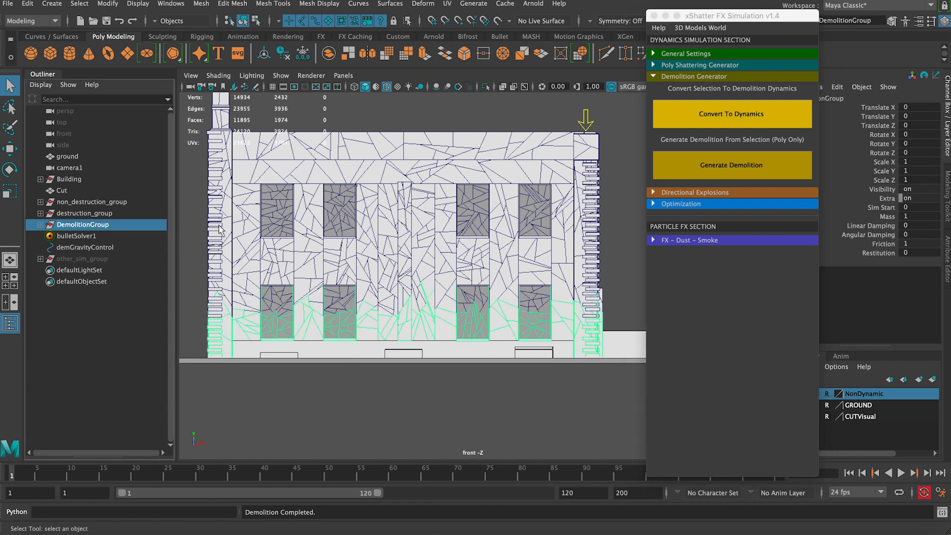
left_click(586, 121)
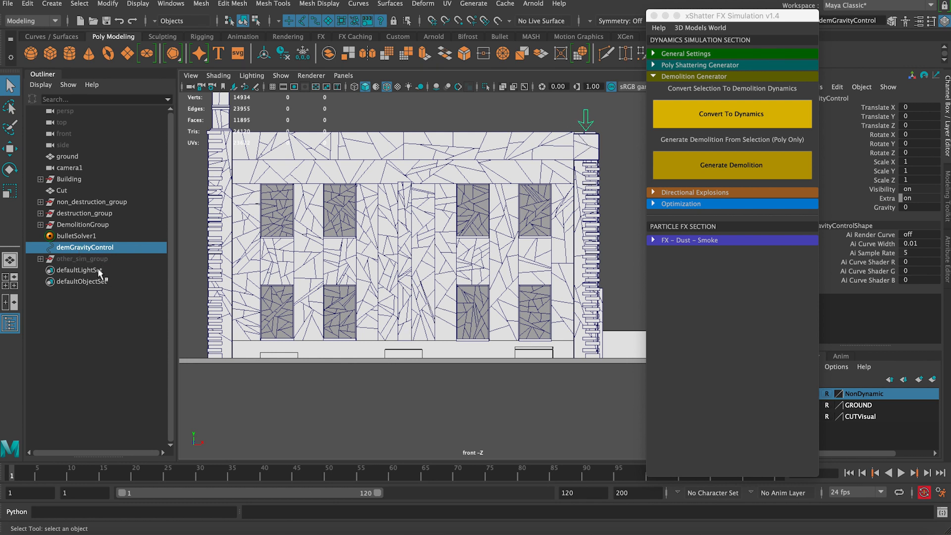
left_click(102, 224)
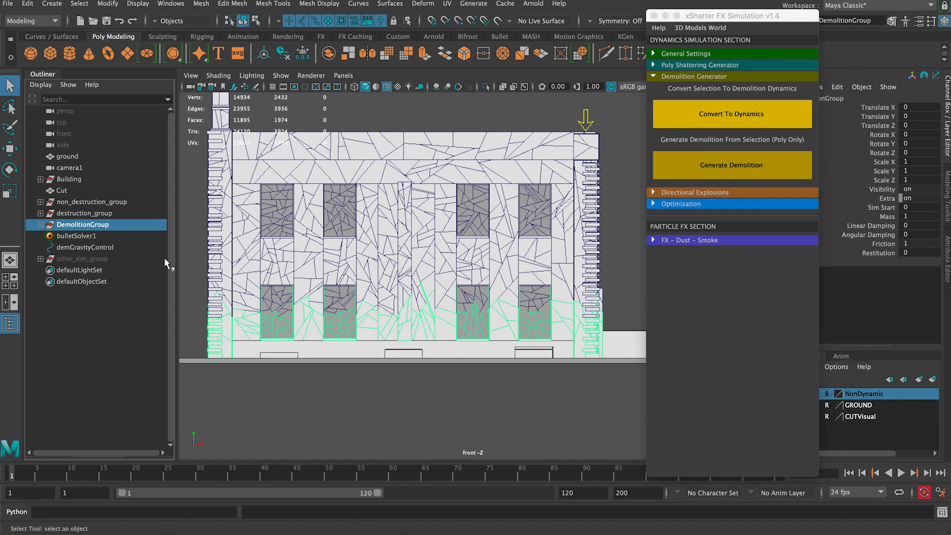
left_click(40, 224)
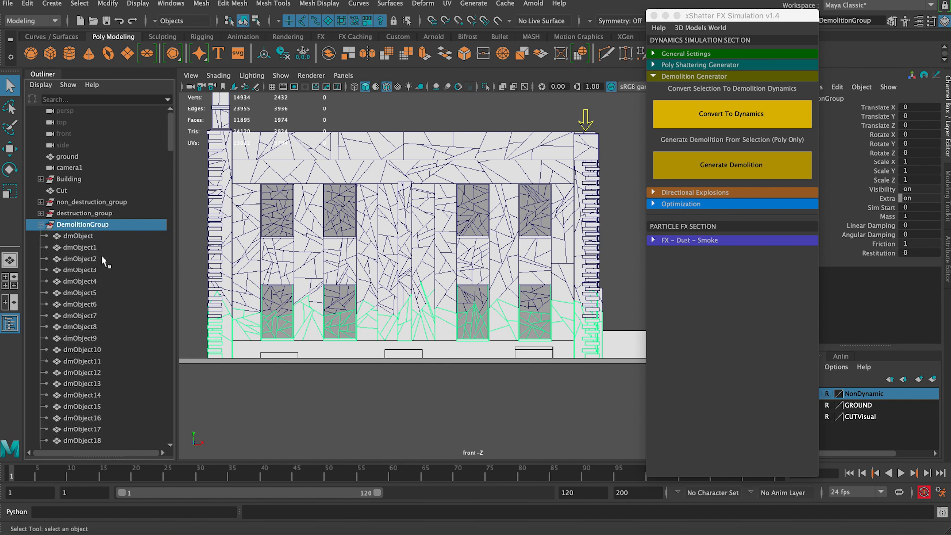
mouse_move(169, 141)
left_mouse_down()
mouse_move(166, 247)
mouse_move(165, 140)
left_mouse_up()
left_click(41, 225)
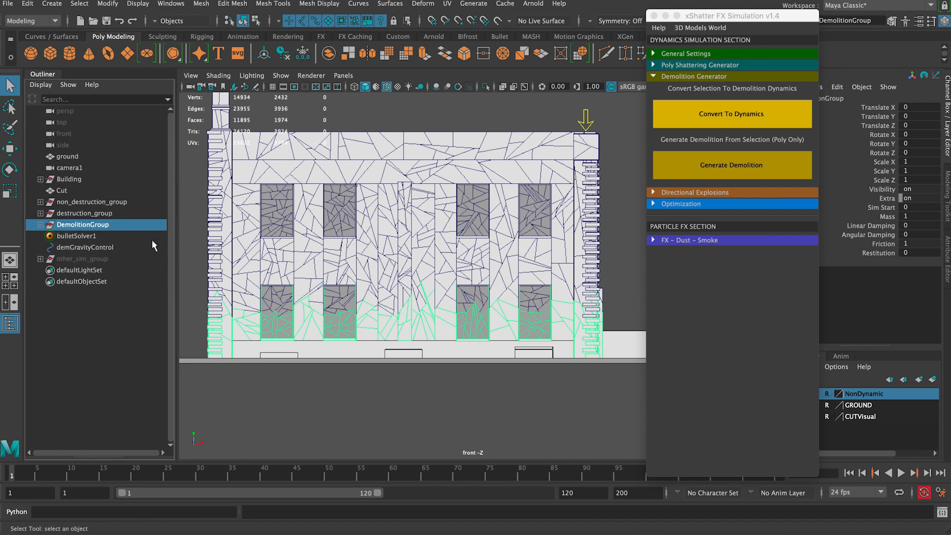
Examine the DemolitionGroup's simulation attributes: Sim Start, Mass, Linear Damping, Angular Damping, Friction and Restitution.
left_click(881, 209)
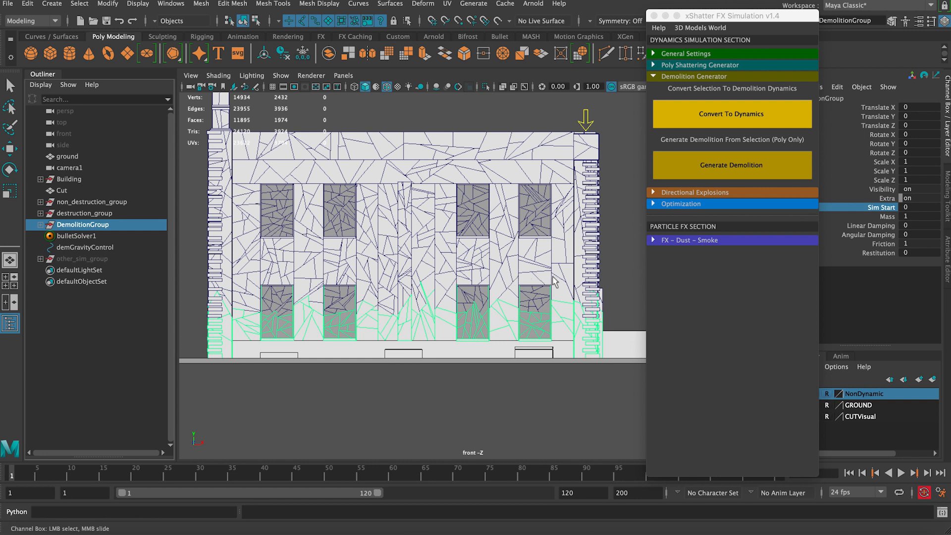
left_click(888, 217)
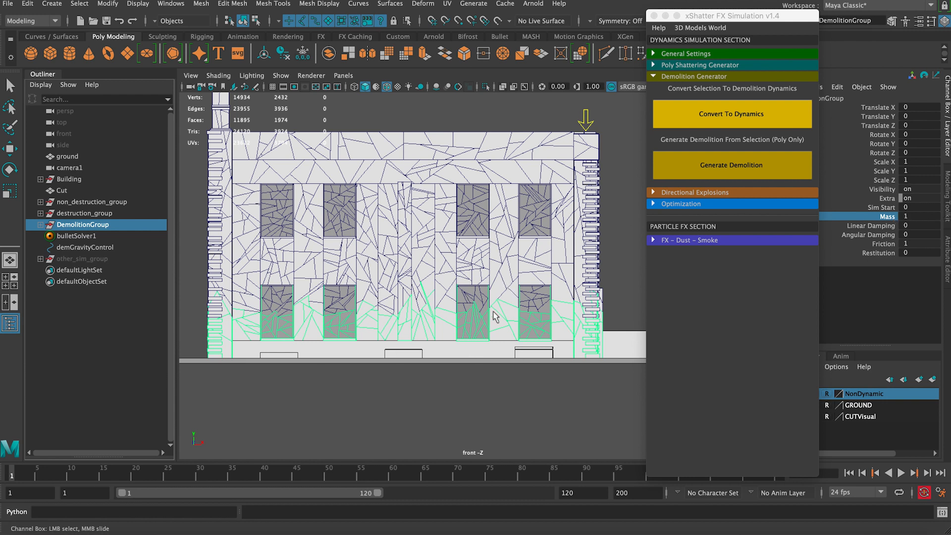
left_click(880, 227)
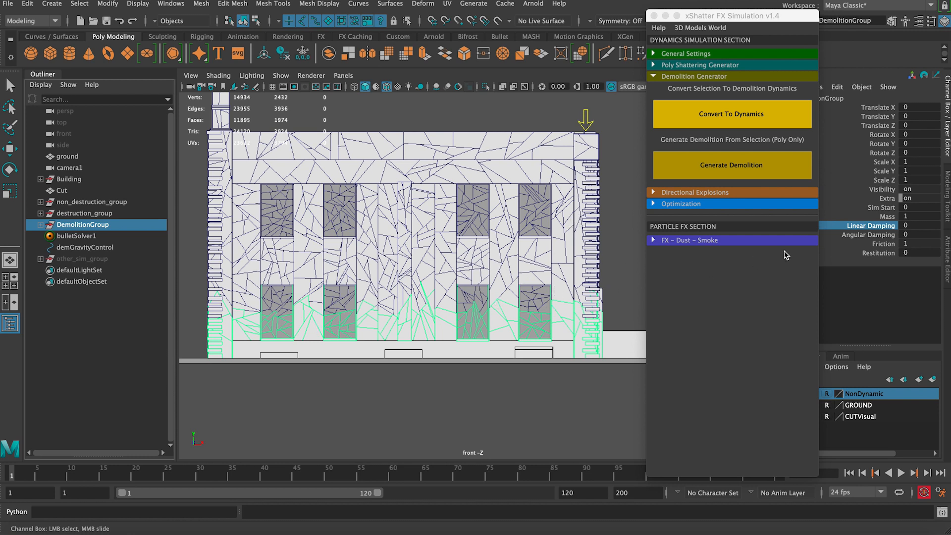
left_click(869, 235)
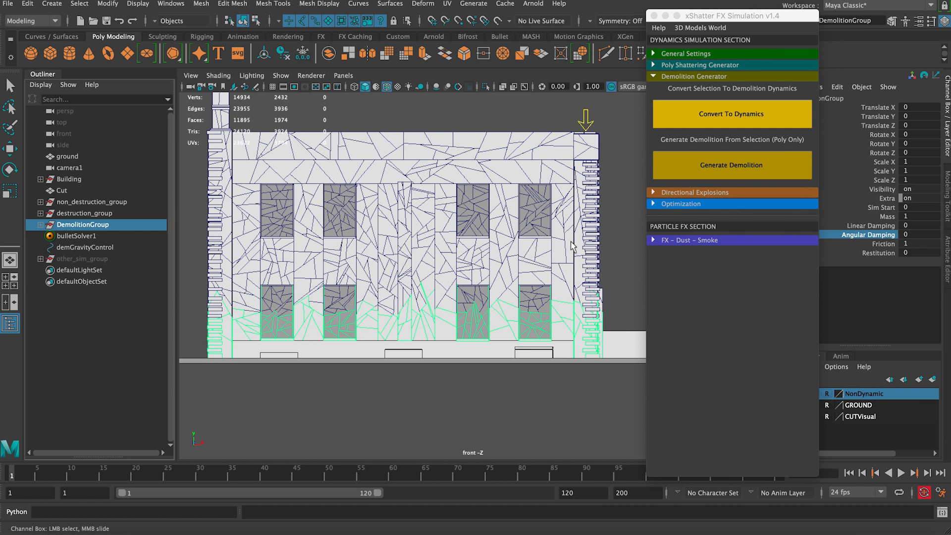
left_click(869, 226)
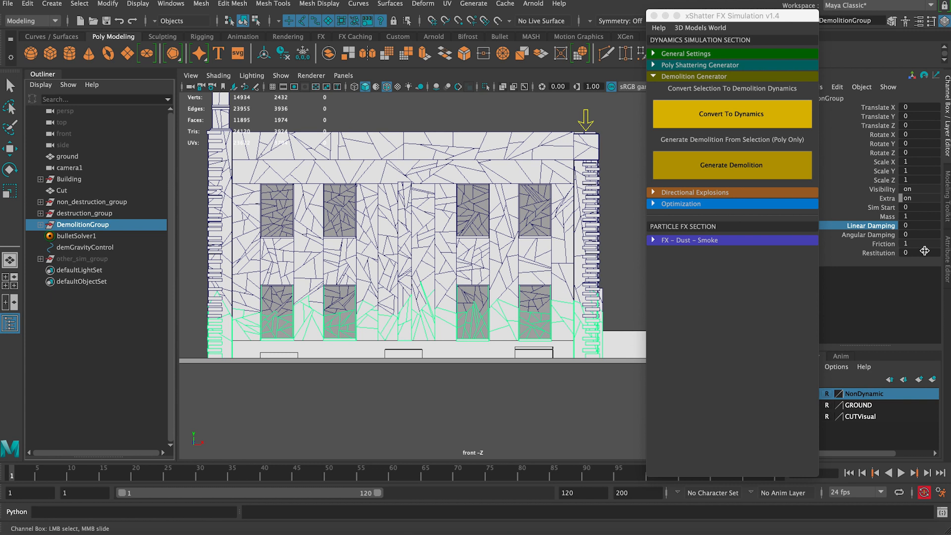
left_click(881, 243)
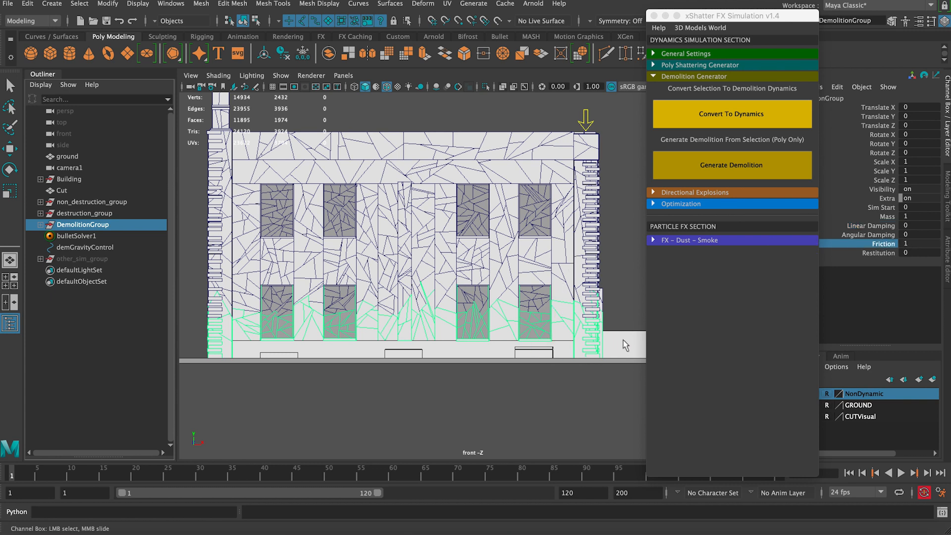
left_click(887, 254)
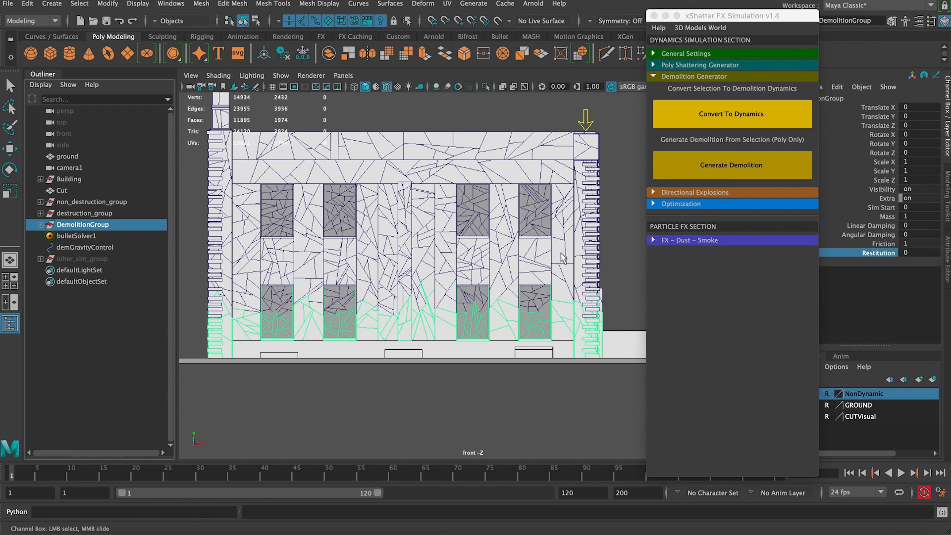
left_click(890, 217)
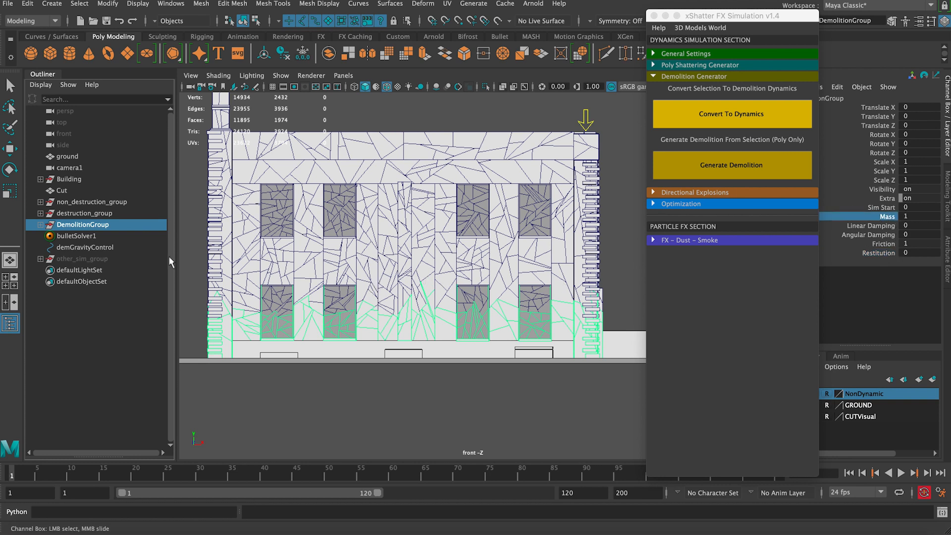
left_click(197, 198)
Hide DemolitionGroup by turning its visibility off.
left_click(118, 227)
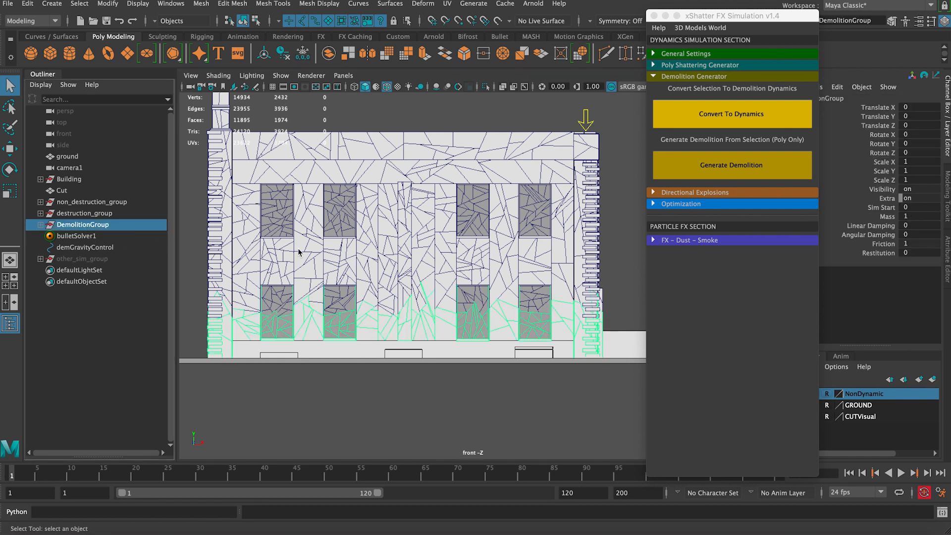
double_click(925, 188)
type("0")
key("Return")
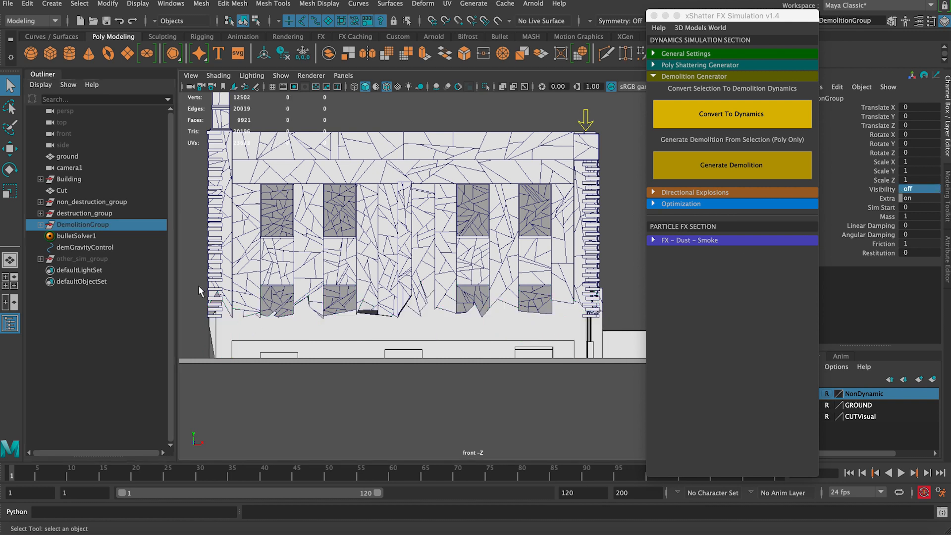
Select the next band of fragments, around the tops of the ground-floor windows, convert it to demolition dynamics and generate its demolition.
left_click(199, 275)
left_click_drag(199, 275, 615, 358)
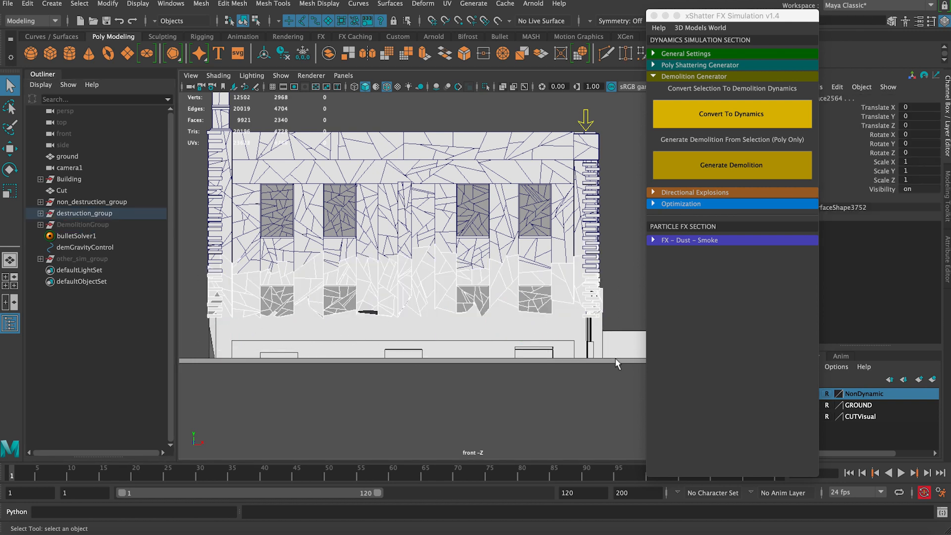
left_click_drag(278, 319, 626, 418)
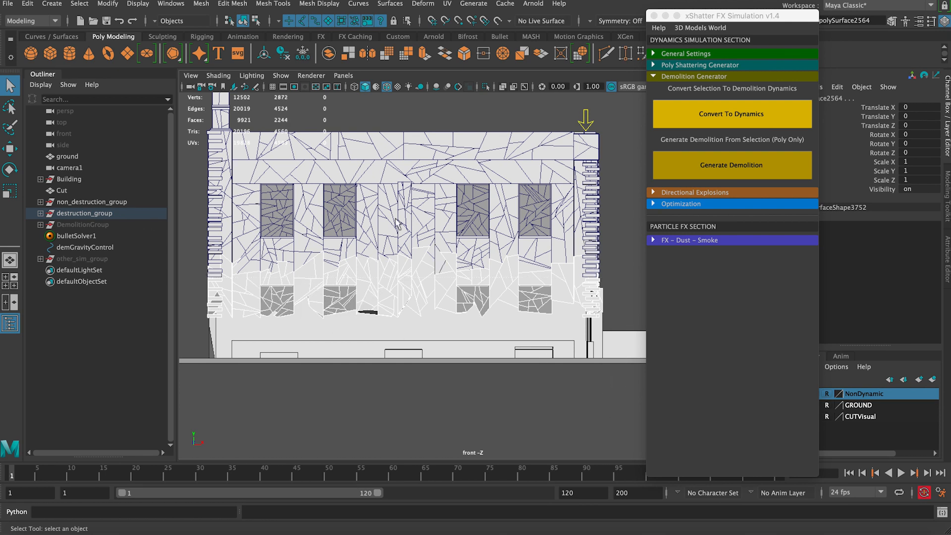
left_click(746, 119)
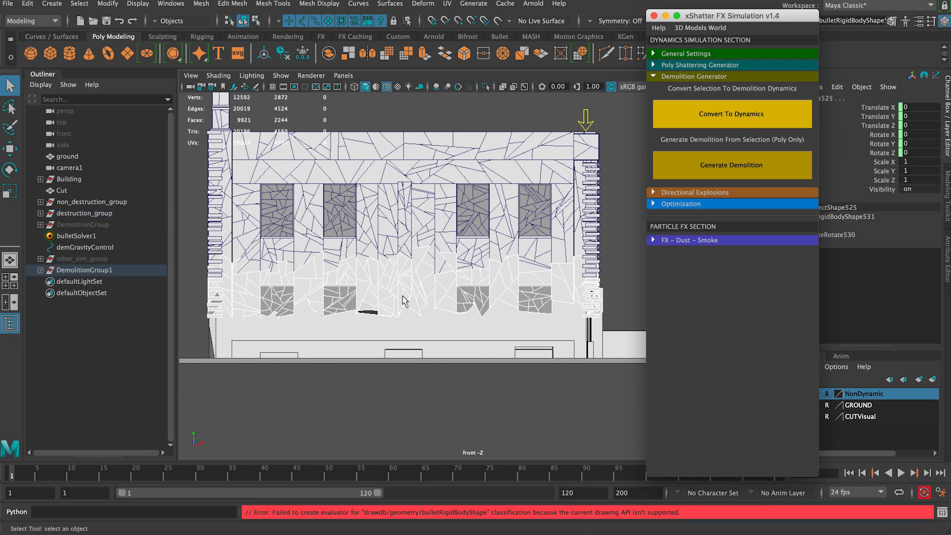
left_click(718, 165)
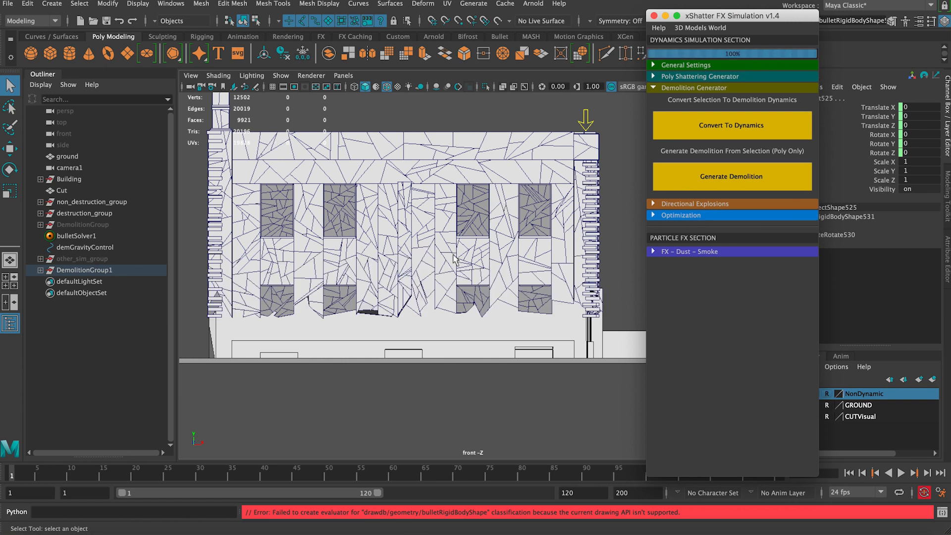
Hide DemolitionGroup1 by turning its visibility off.
left_click(84, 270)
double_click(919, 189)
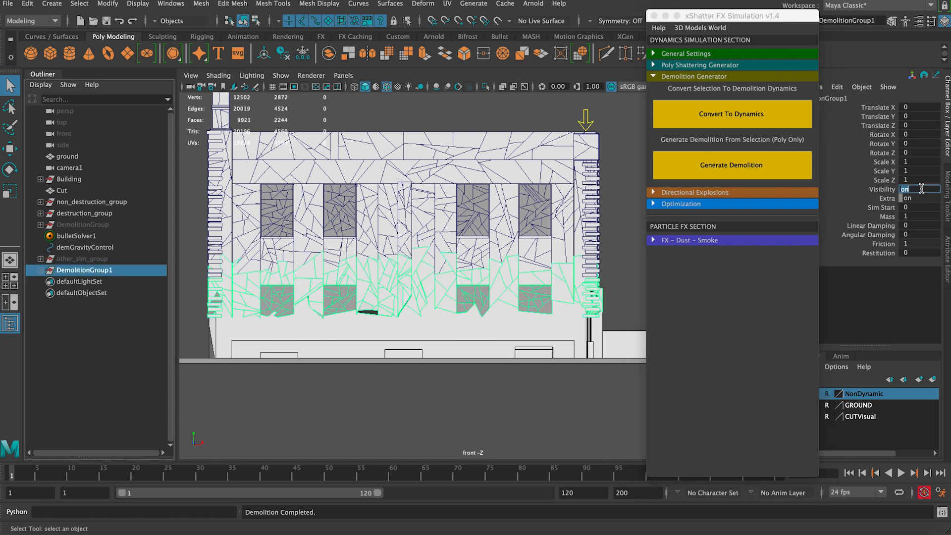
type("0")
key("Return")
Select the fragments from below the upper windows up to their lower halves, convert them to demolition dynamics and generate the demolition.
left_click_drag(197, 238, 613, 294)
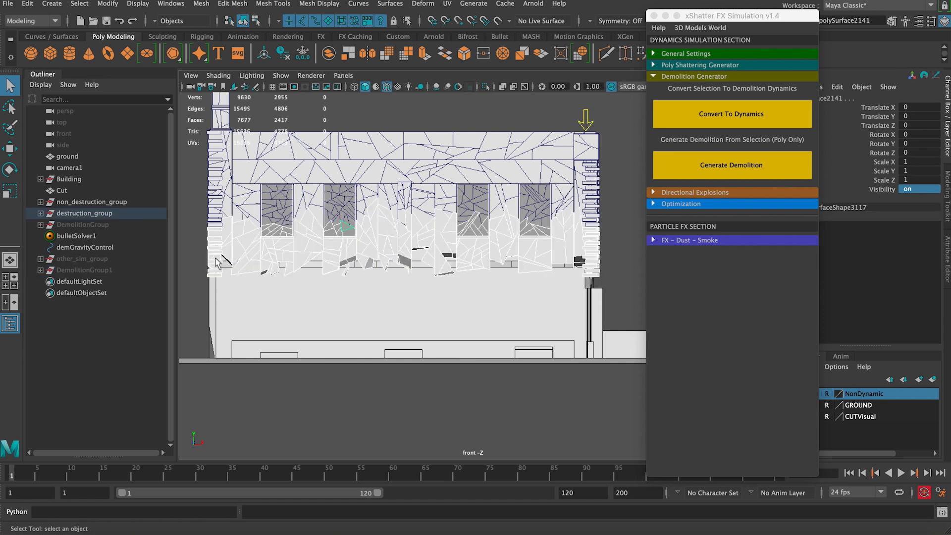
left_click(694, 126)
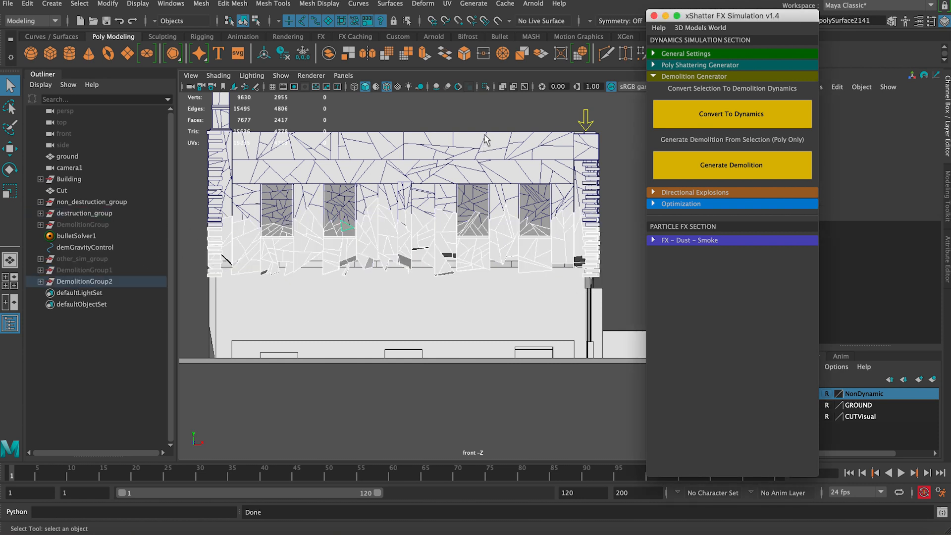
left_click(712, 170)
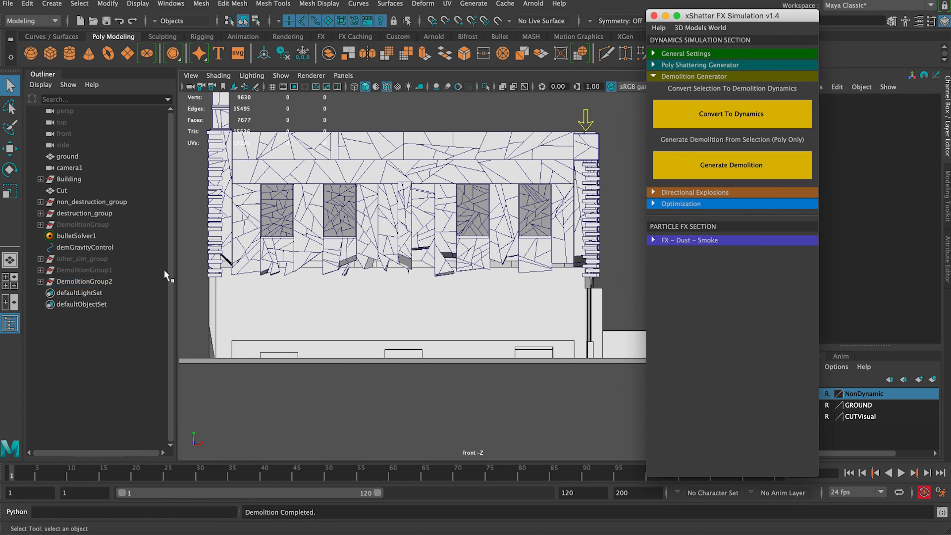
Hide DemolitionGroup2 by turning its visibility off.
left_click(117, 282)
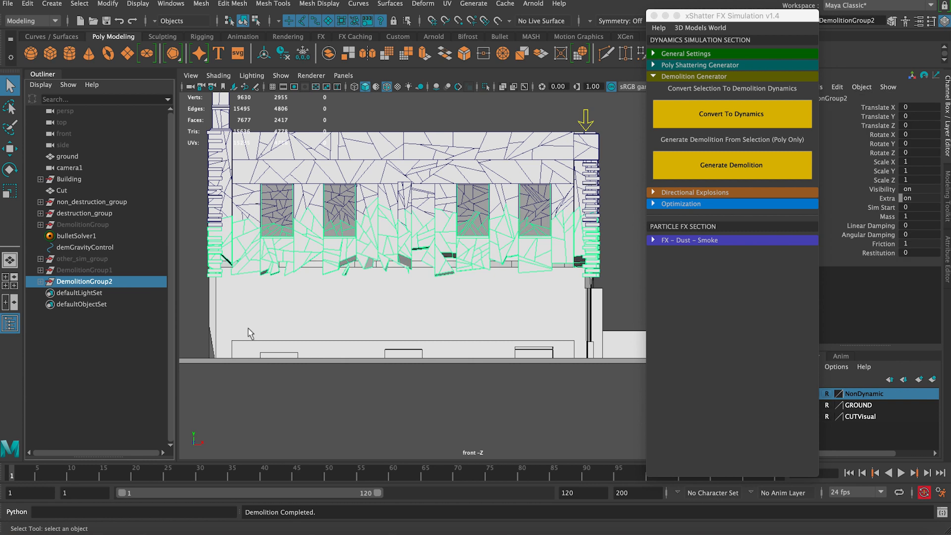
left_click(927, 188)
key("Return")
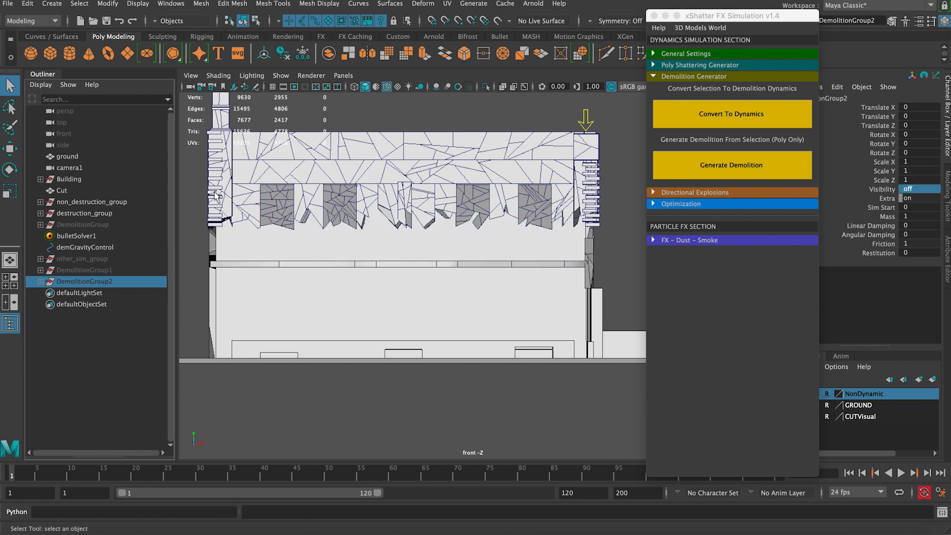
Select the remaining band of upper-window fragments across the facade, convert it to demolition dynamics and generate its demolition.
left_click_drag(198, 192, 619, 265)
left_click(668, 171)
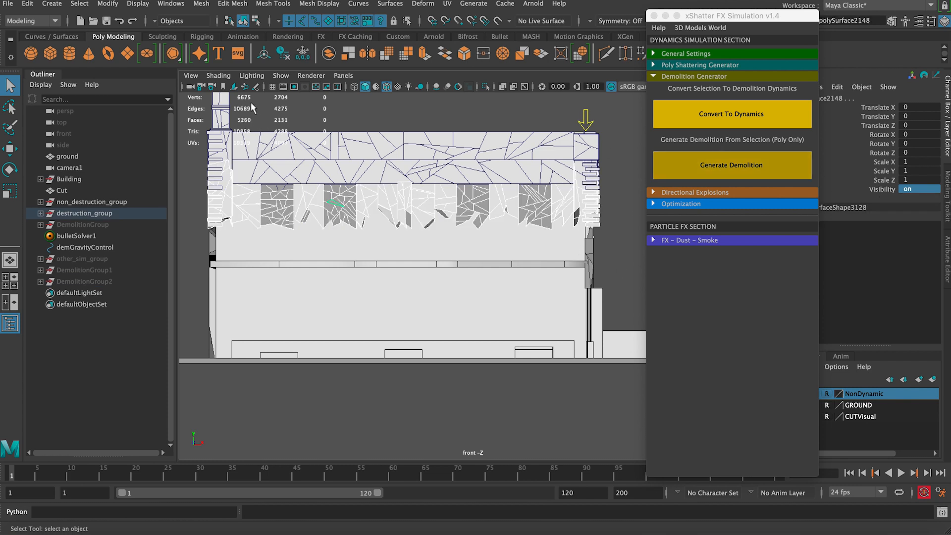
left_click(700, 116)
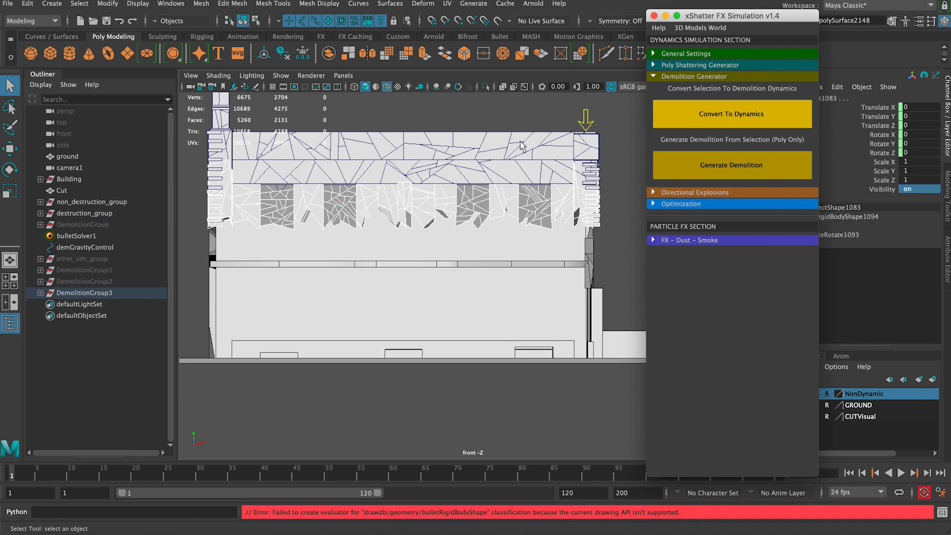
left_click(717, 162)
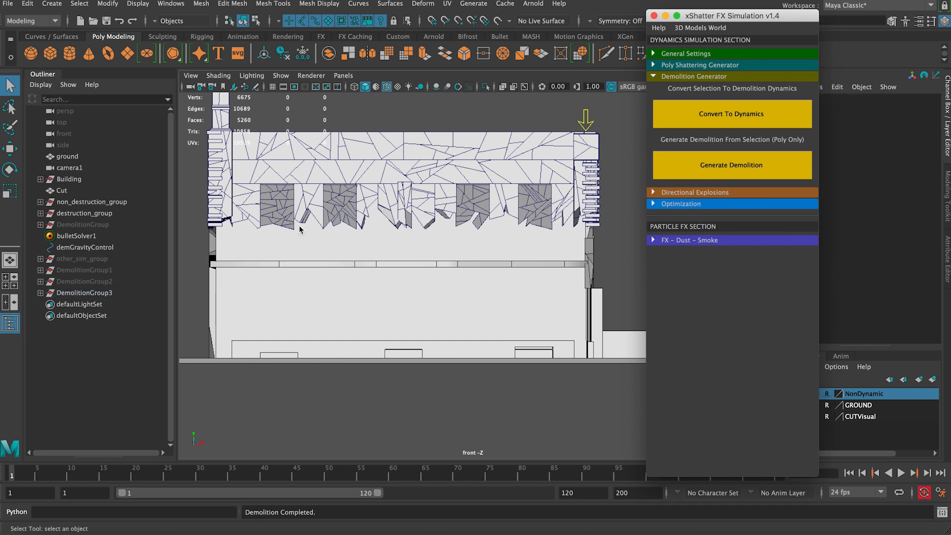
Hide DemolitionGroup3 by turning its visibility off.
left_click(129, 291)
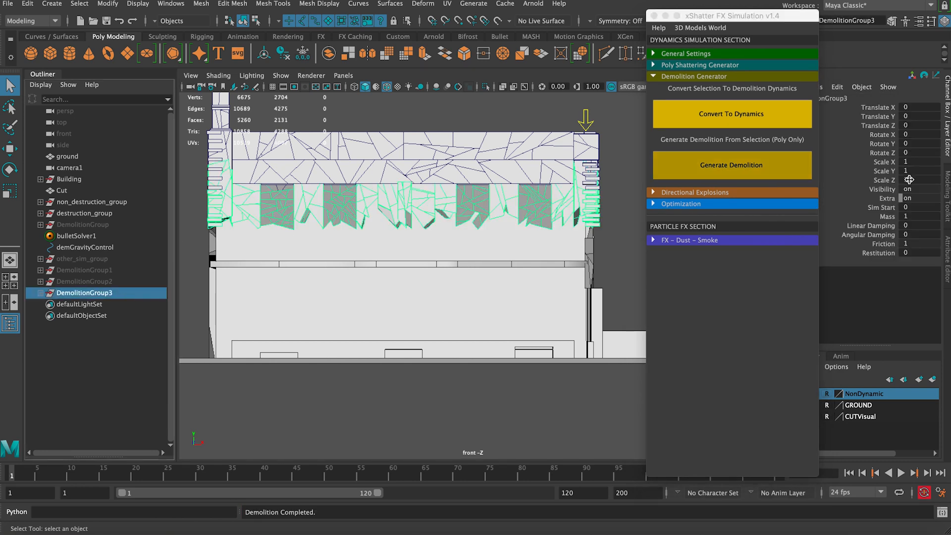
left_click(924, 189)
key("Return")
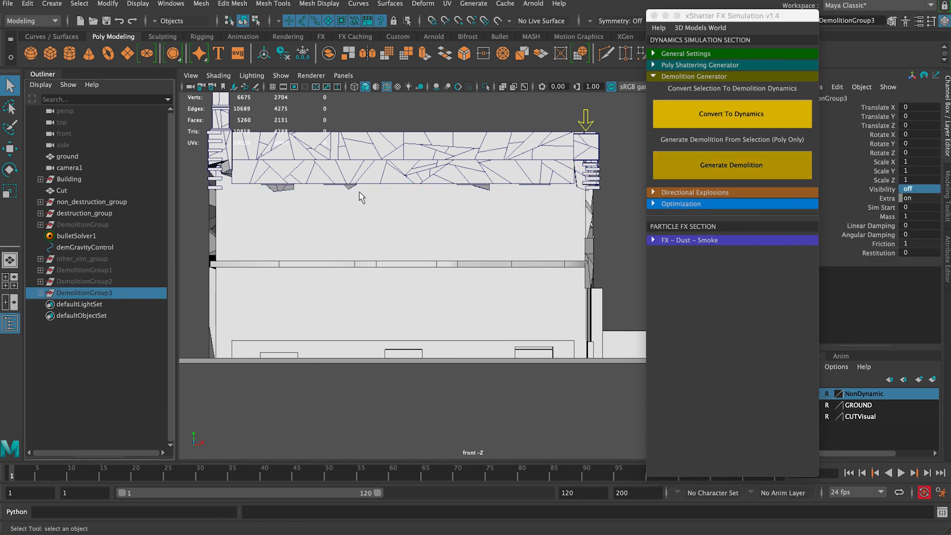
Select the fragments along the roofline above the windows, excluding demGravityControl, convert them to demolition dynamics and generate the demolition.
middle_click_drag(374, 166, 390, 208, "alt")
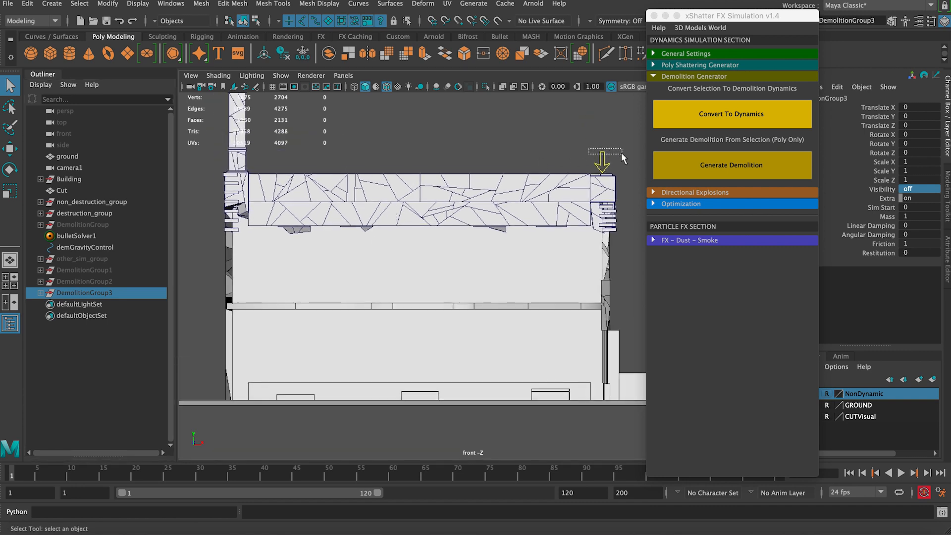
left_click_drag(622, 154, 622, 154)
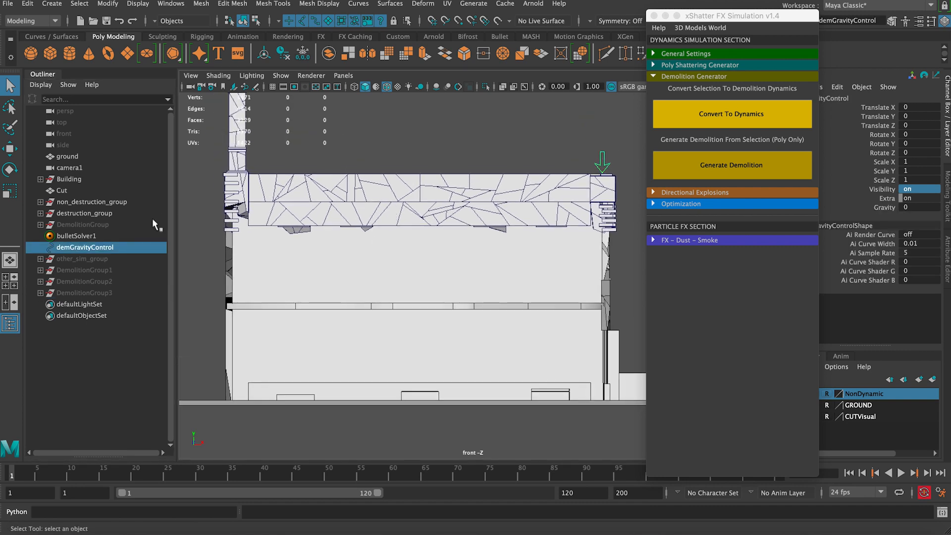
left_click(198, 158)
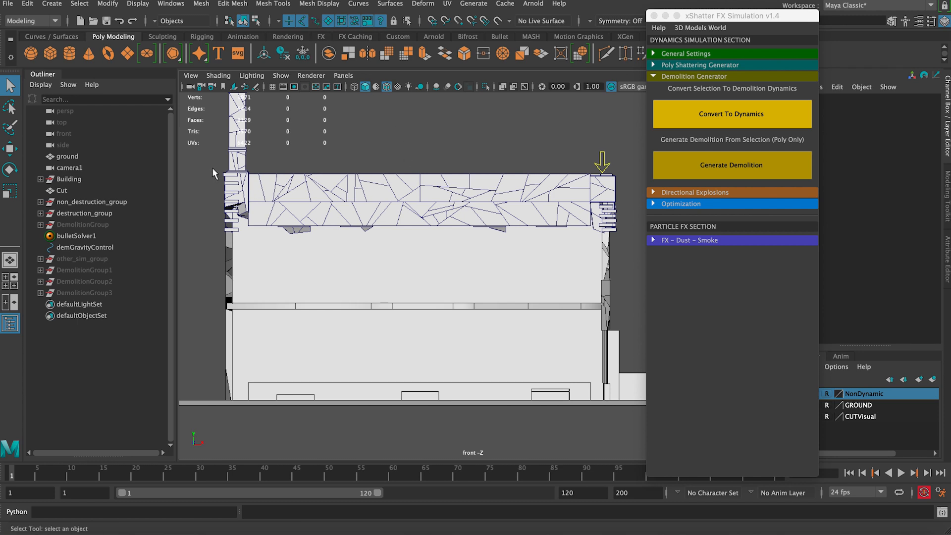
left_click_drag(212, 168, 623, 236)
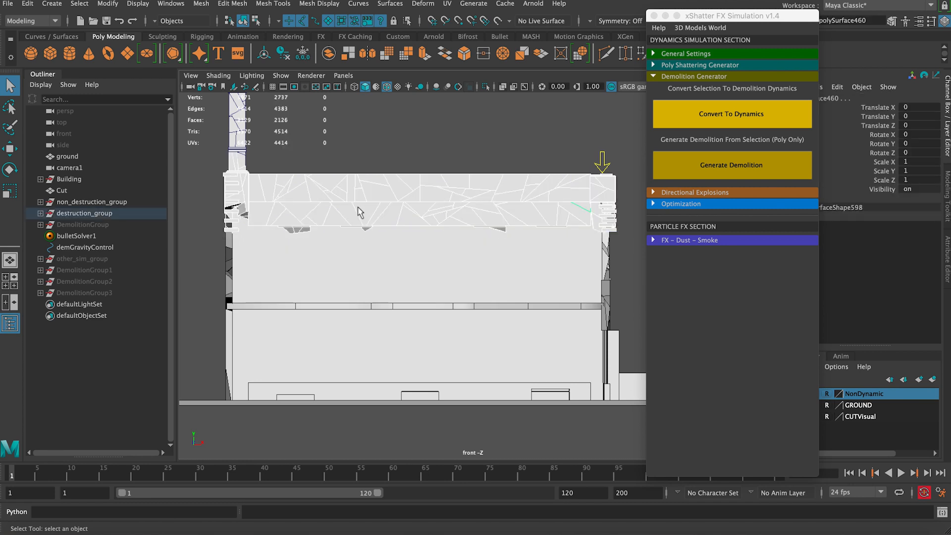
left_click(721, 123)
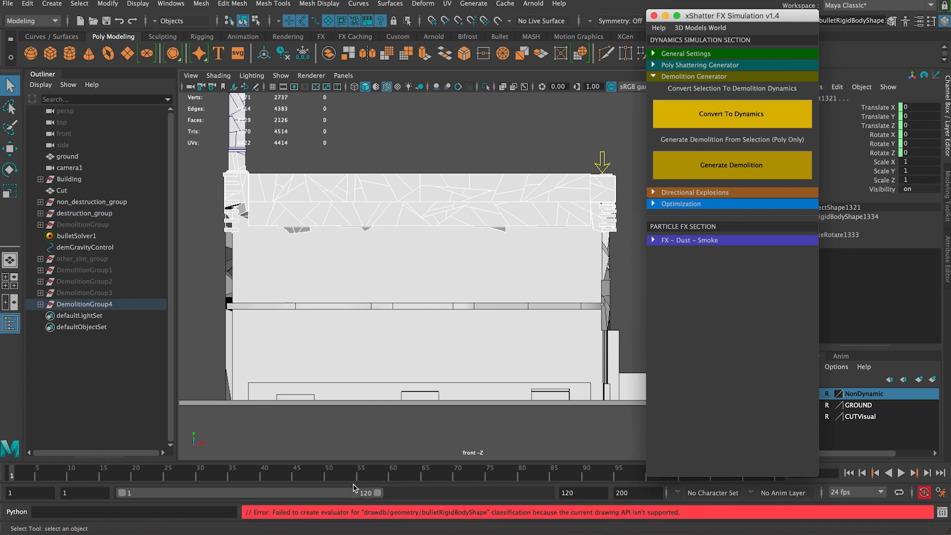
left_click(761, 159)
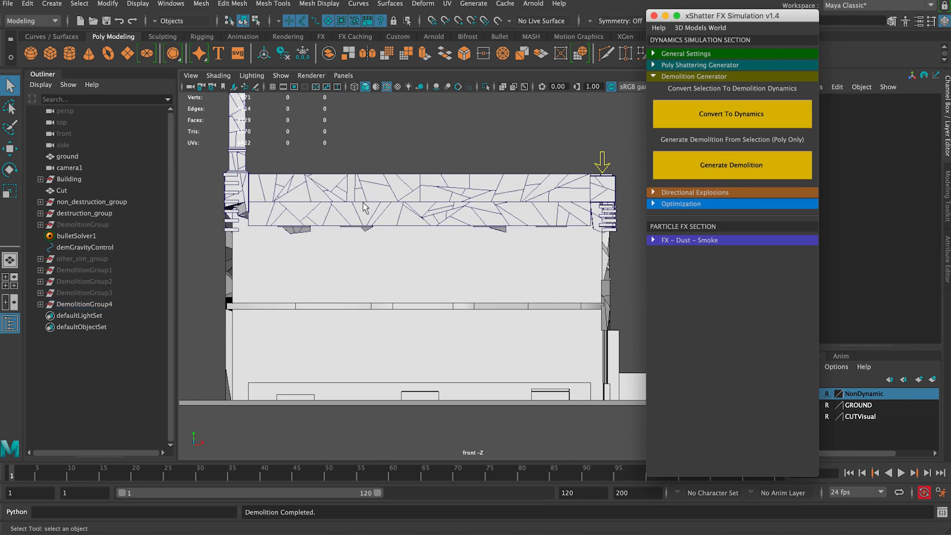
Hide DemolitionGroup4 by turning its visibility off.
left_click(114, 304)
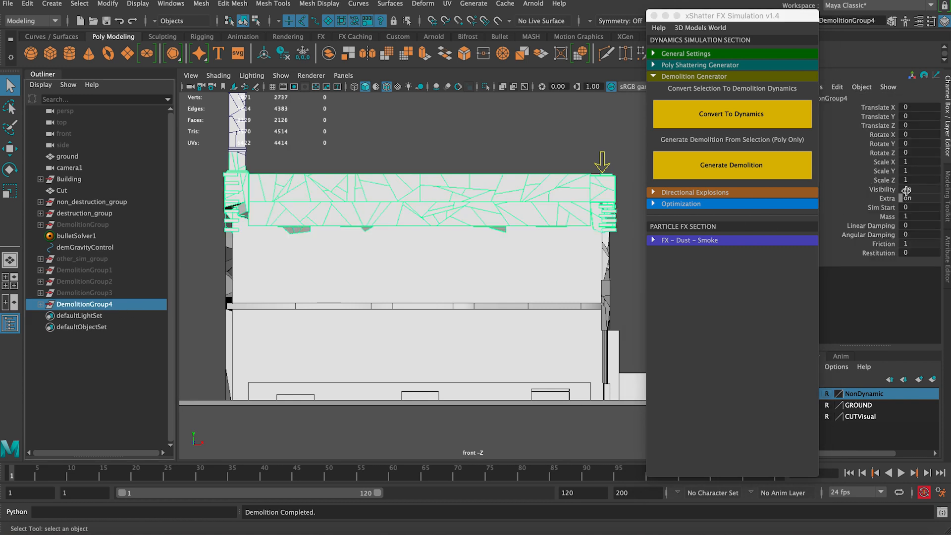
left_click(912, 190)
type("0")
key("Return")
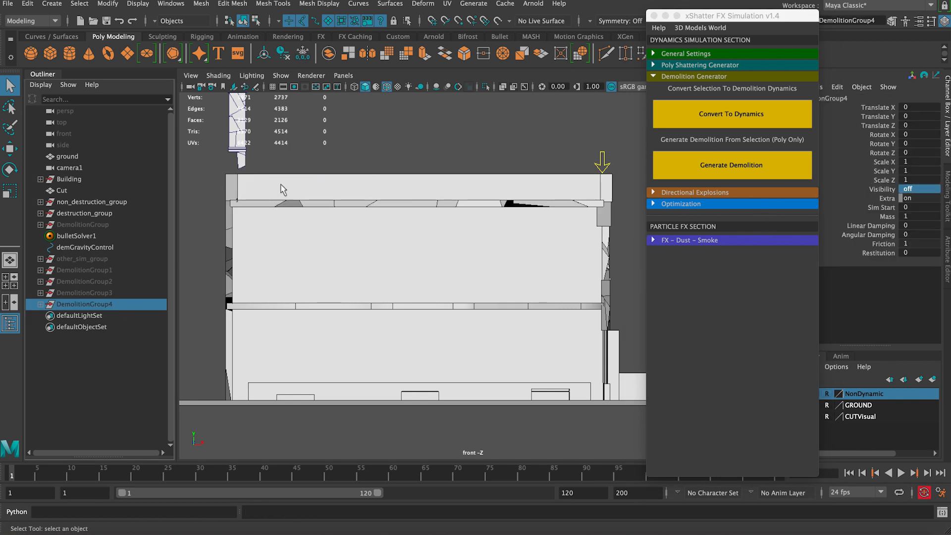
Select the fragments of the chimney above the roof, convert them to demolition dynamics and generate the demolition.
key("f")
left_click_drag(292, 199, 319, 222)
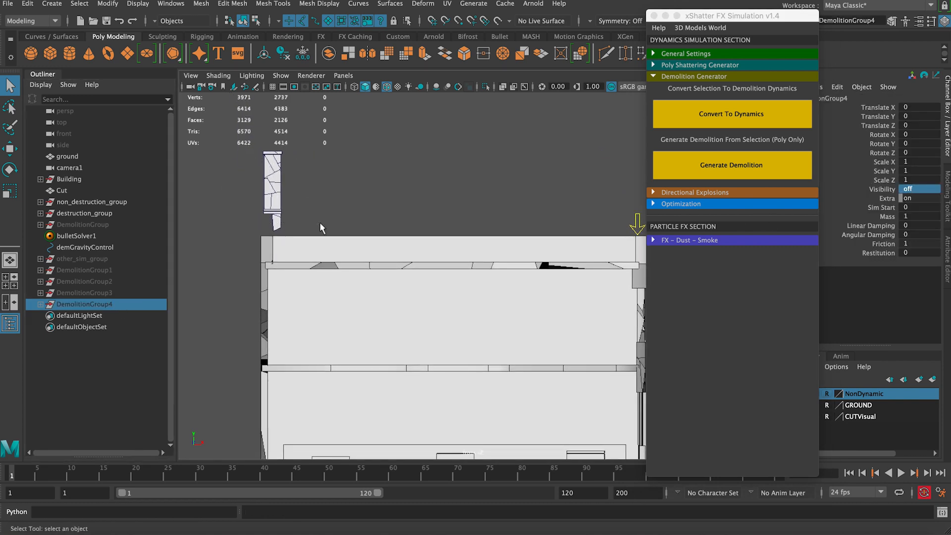
left_click(717, 123)
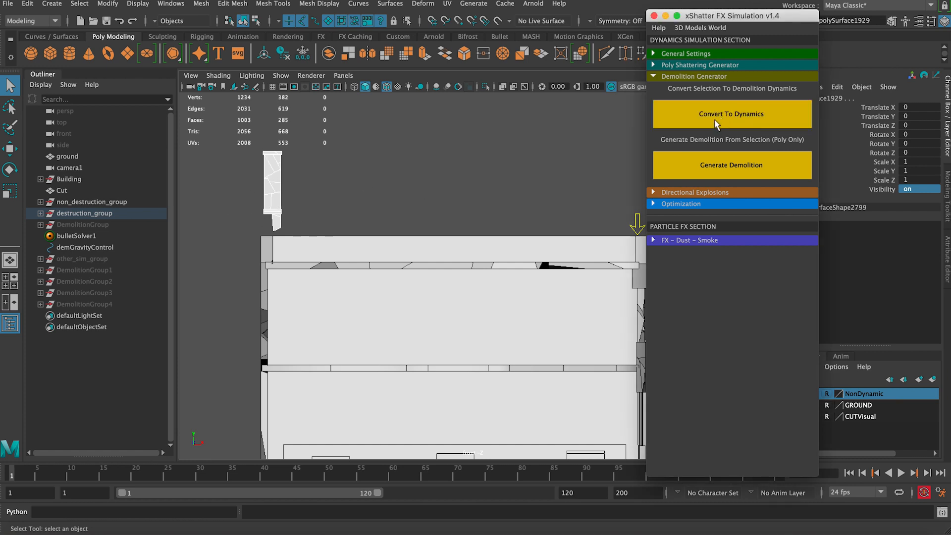
left_click(698, 168)
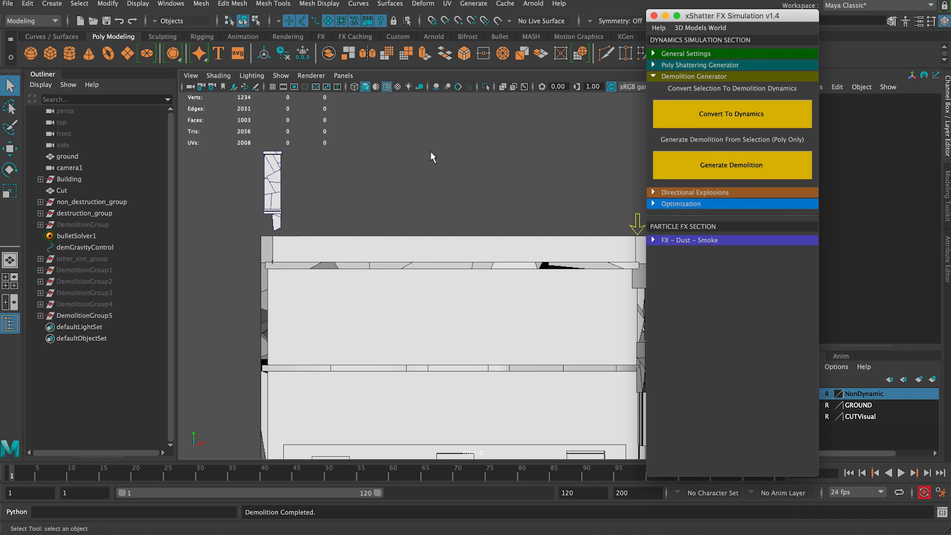
Make DemolitionGroup1 through DemolitionGroup4 visible again by turning their visibility on.
left_click(103, 316)
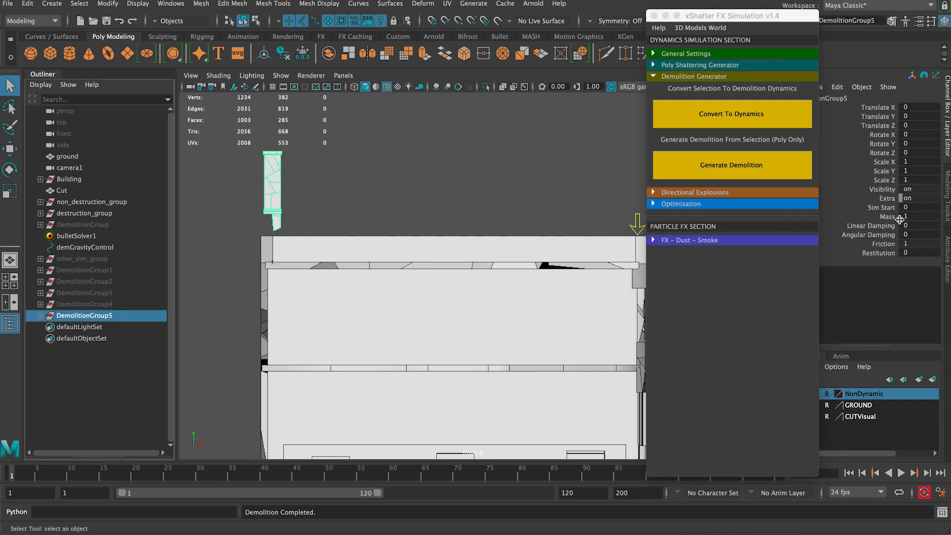
left_click(111, 257)
left_click(111, 311, "shift")
left_click(112, 268)
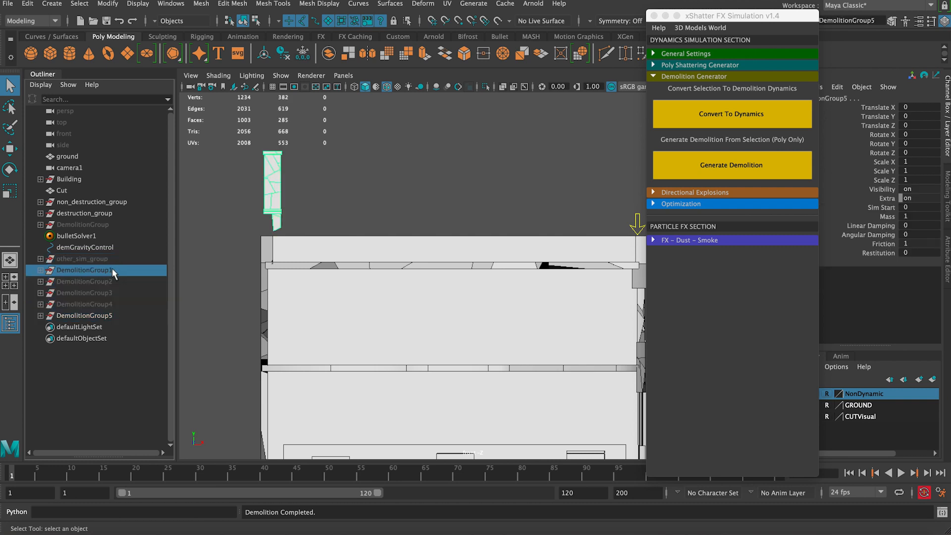
left_click(110, 304, "shift")
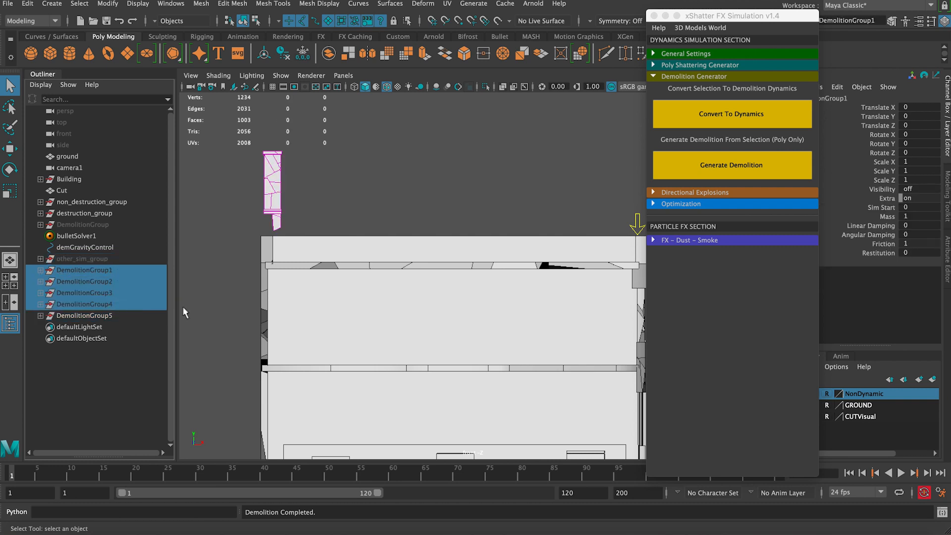
double_click(918, 189)
key("Return")
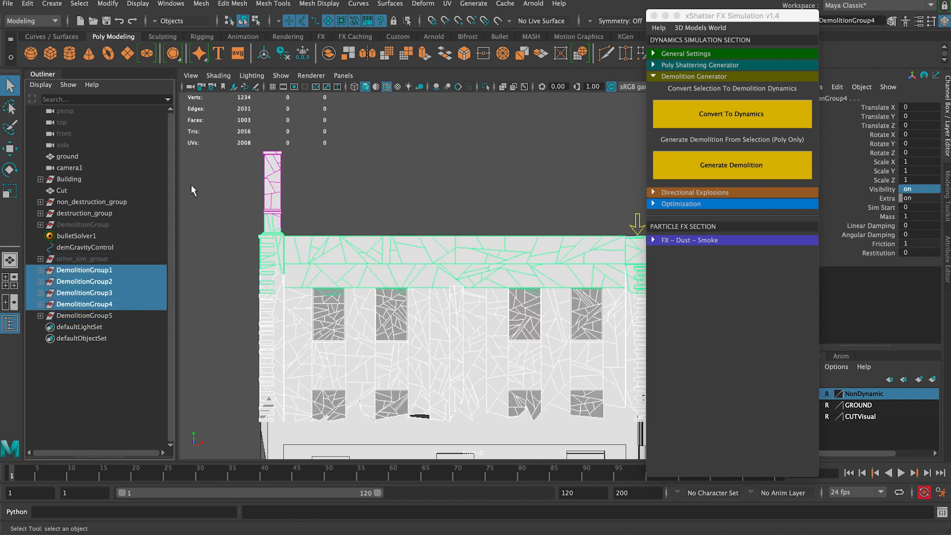
Turn on the visibility of the original DemolitionGroup at the building's base.
left_click(100, 226)
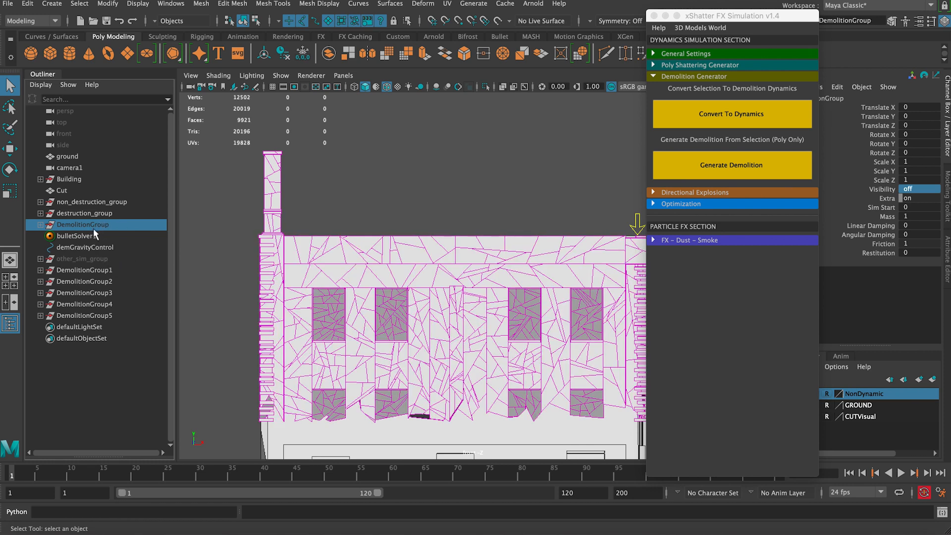
double_click(926, 191)
type("1")
key("Return")
right_click_drag(463, 168, 434, 152, "alt")
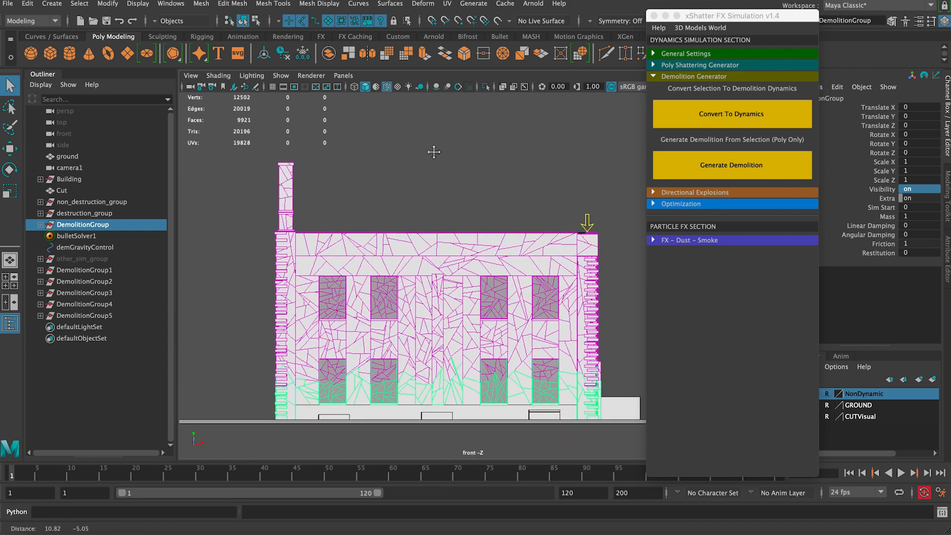
Return to the perspective view and check which fragments of the building each numbered demolition group covers.
left_click(451, 186)
key("space")
left_click_drag(463, 187, 434, 315)
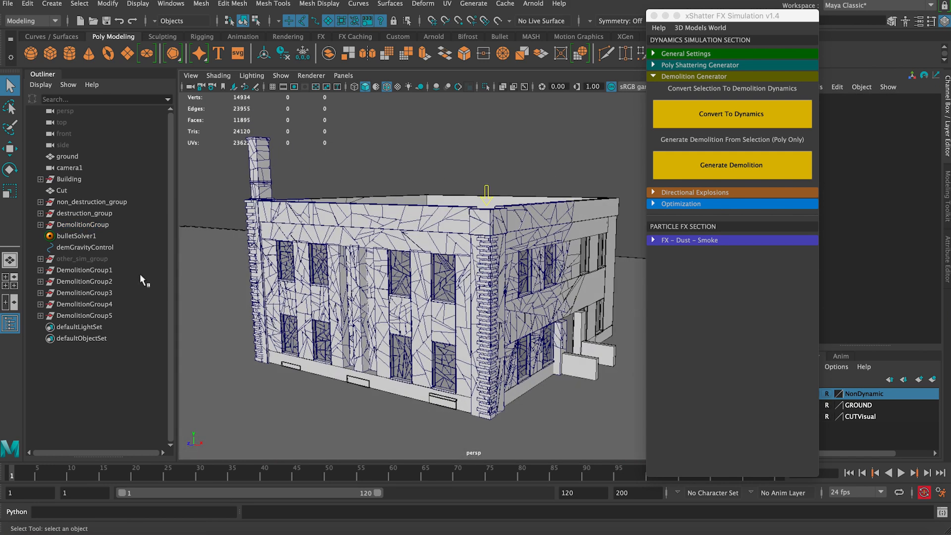
left_click(114, 271)
left_click(114, 282)
left_click(114, 293)
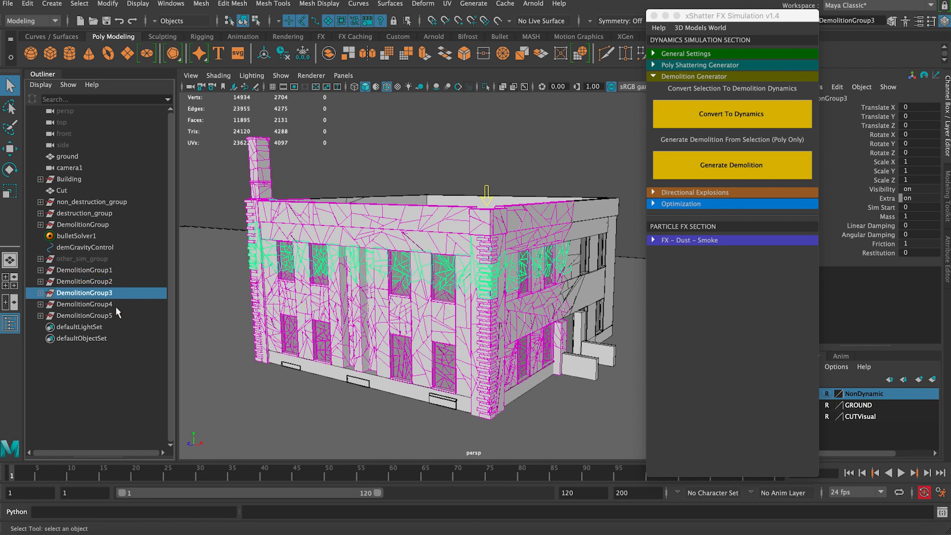
left_click(116, 314)
left_click(115, 303)
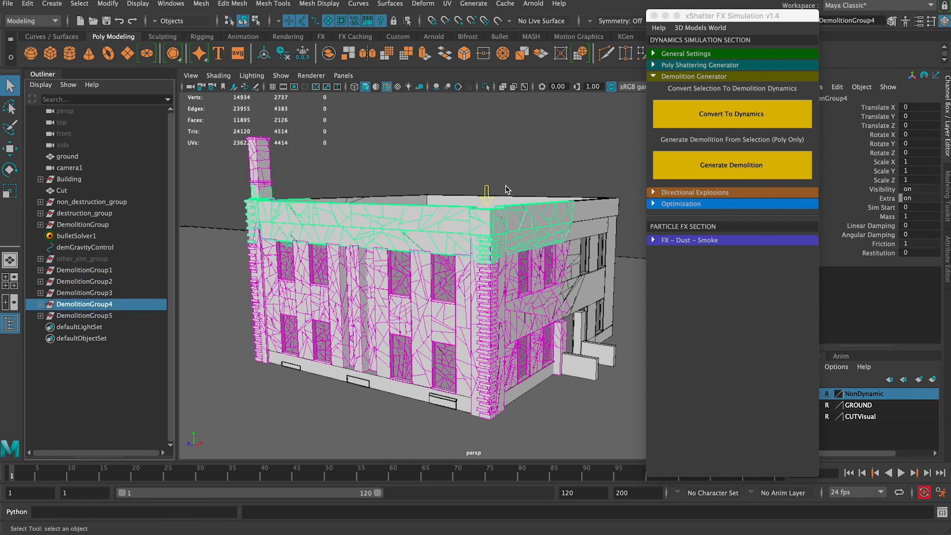
left_click(487, 190)
left_click_drag(442, 171, 463, 166, "alt")
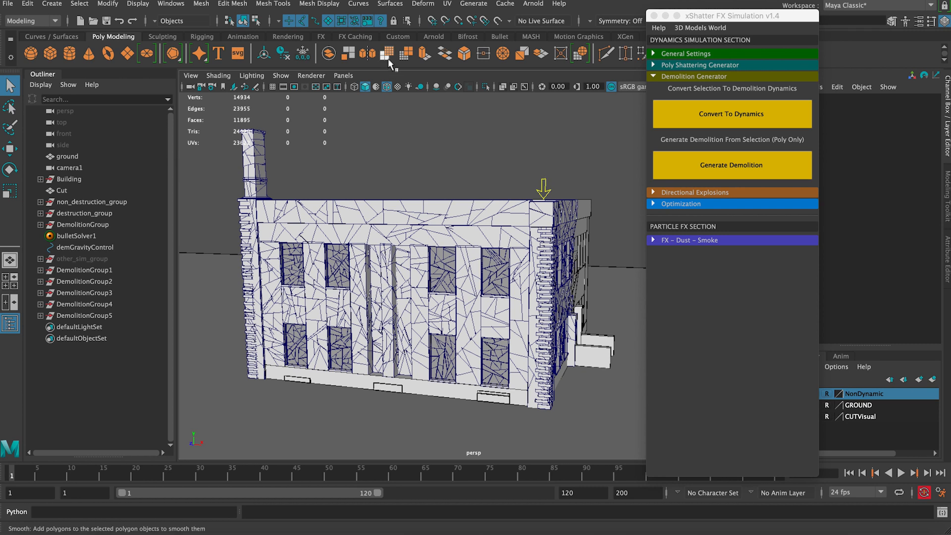
Scale the demGravityControl arrow uniformly to 3.9 so it is easier to pick.
left_click(543, 187)
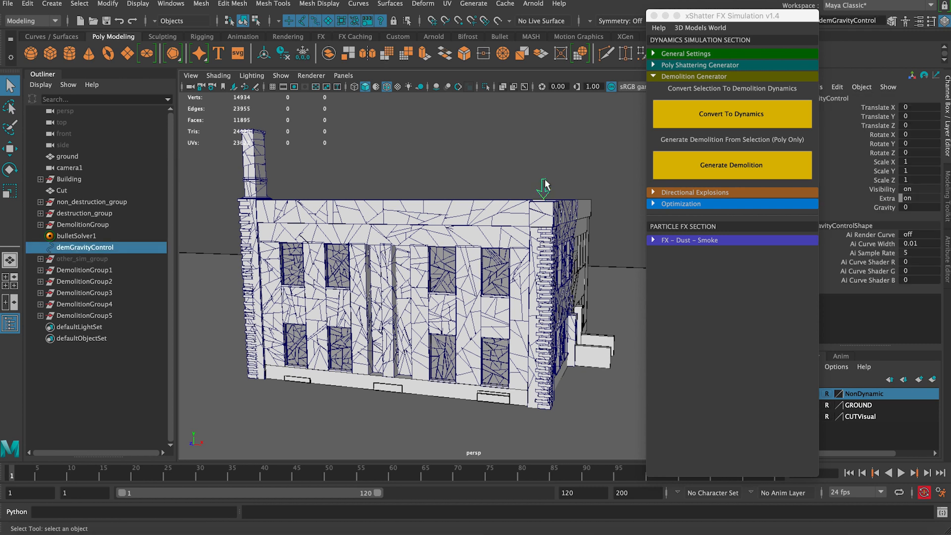
key("r")
left_click_drag(543, 198, 609, 188)
key("q")
left_click_drag(513, 174, 533, 174, "alt")
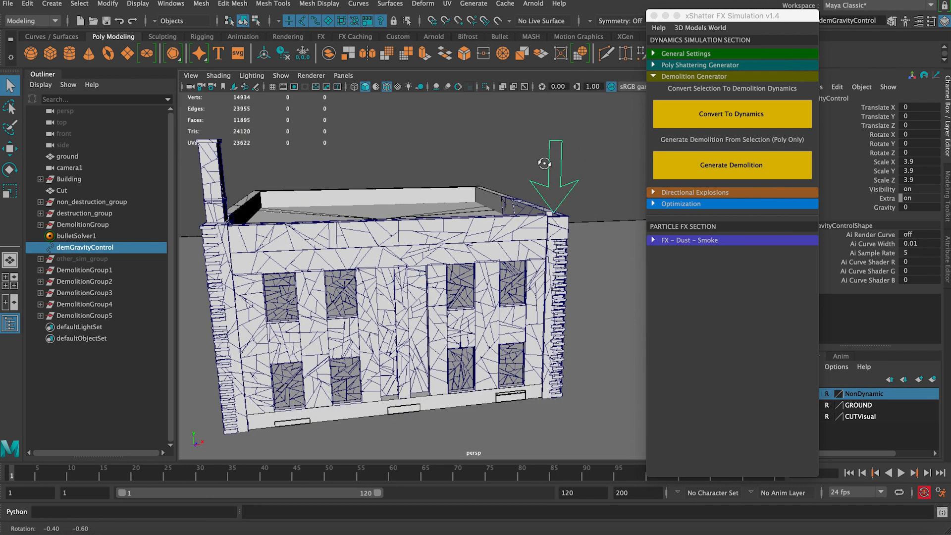
right_click_drag(436, 191, 286, 119, "alt")
left_click_drag(459, 184, 473, 168, "alt")
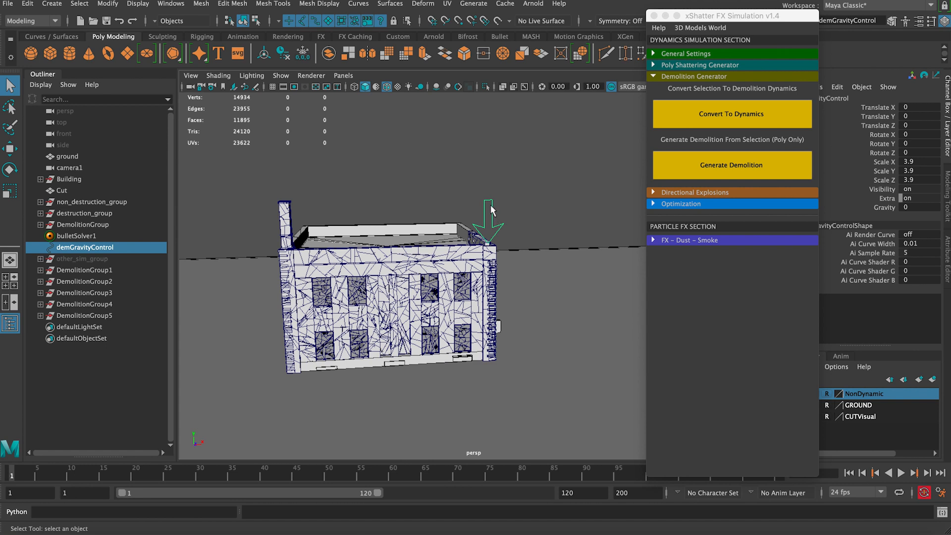
Edit the Gravity value of demGravityControl and deselect the control.
double_click(910, 208)
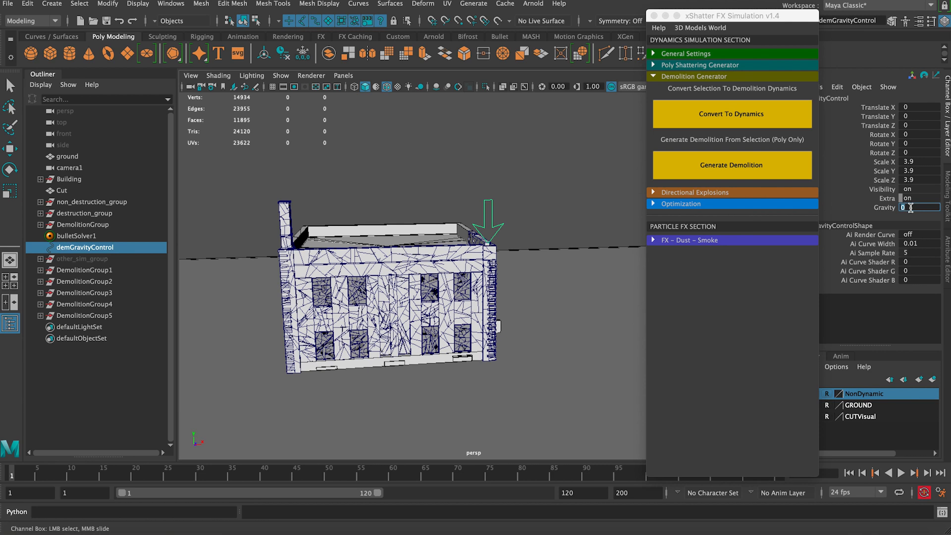
key("Return")
left_click(521, 143)
Play the simulation up to frame 35, stop it and return to the first frame.
left_click_drag(534, 198, 525, 206, "alt")
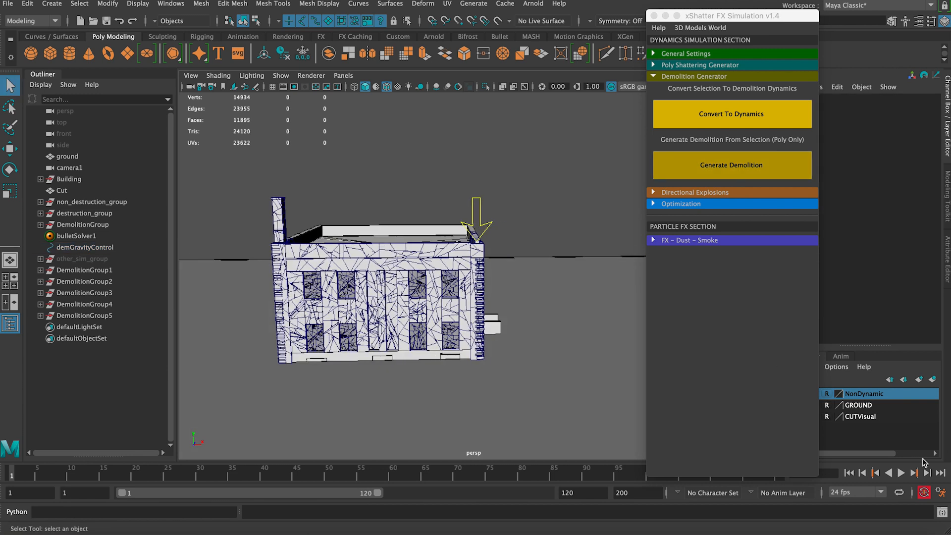
left_click(901, 472)
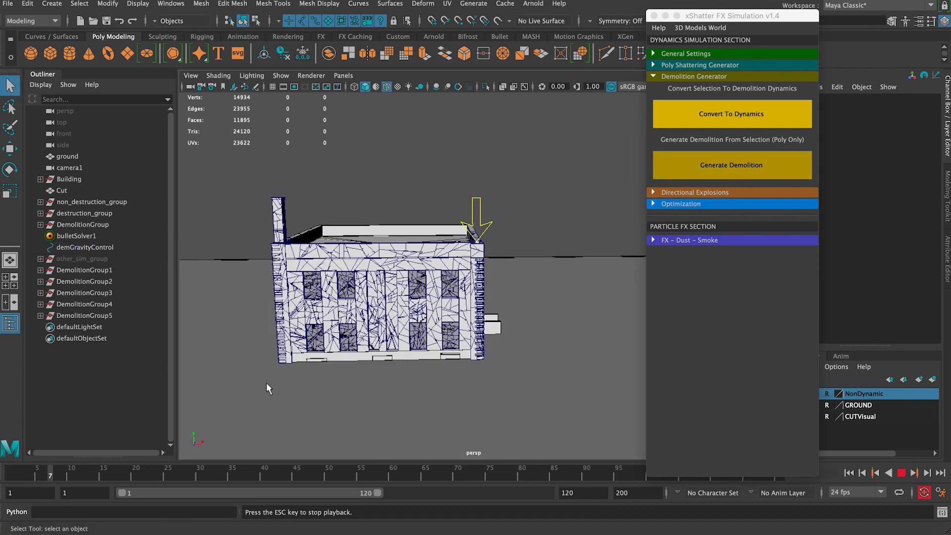
left_click(900, 472)
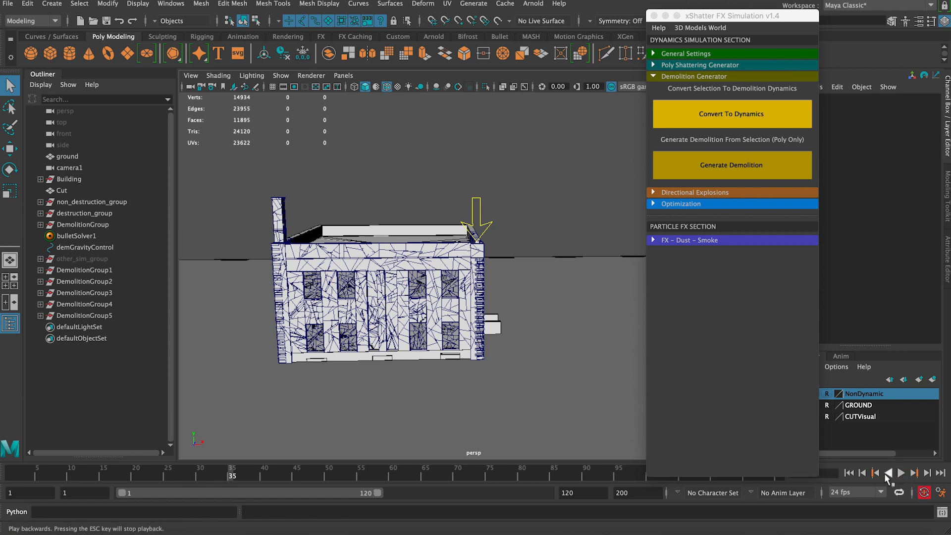
left_click(849, 472)
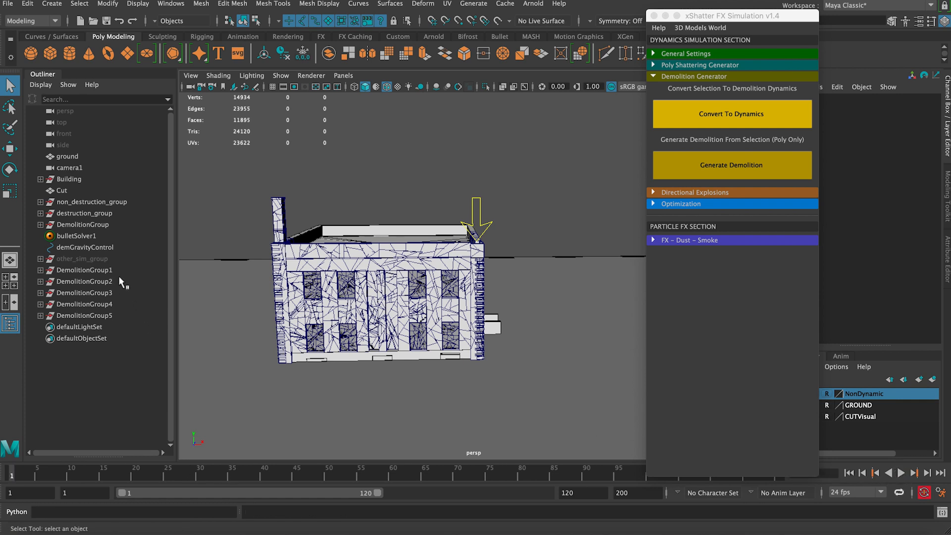
Key DemolitionGroup's Sim Start at 0 on frame 5.
left_click(114, 225)
key("f")
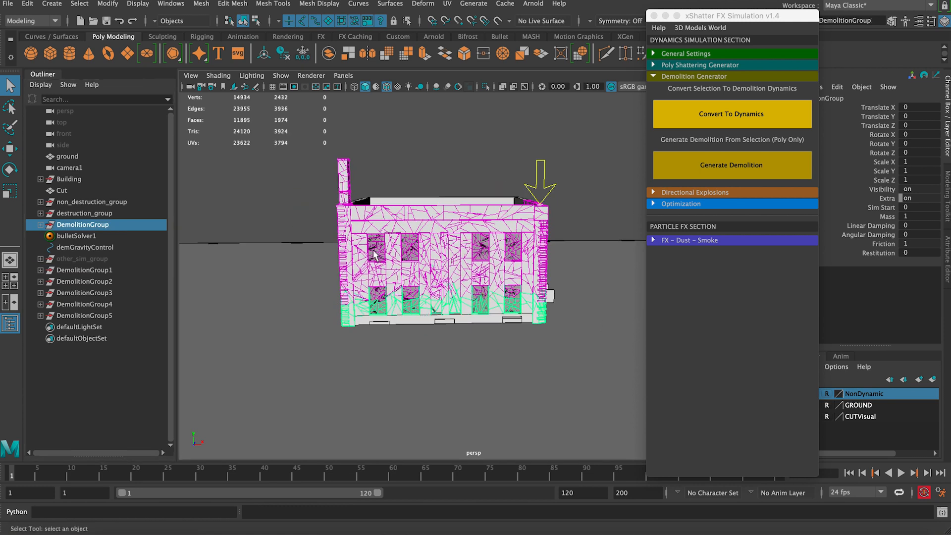
left_click_drag(374, 255, 193, 339, "alt")
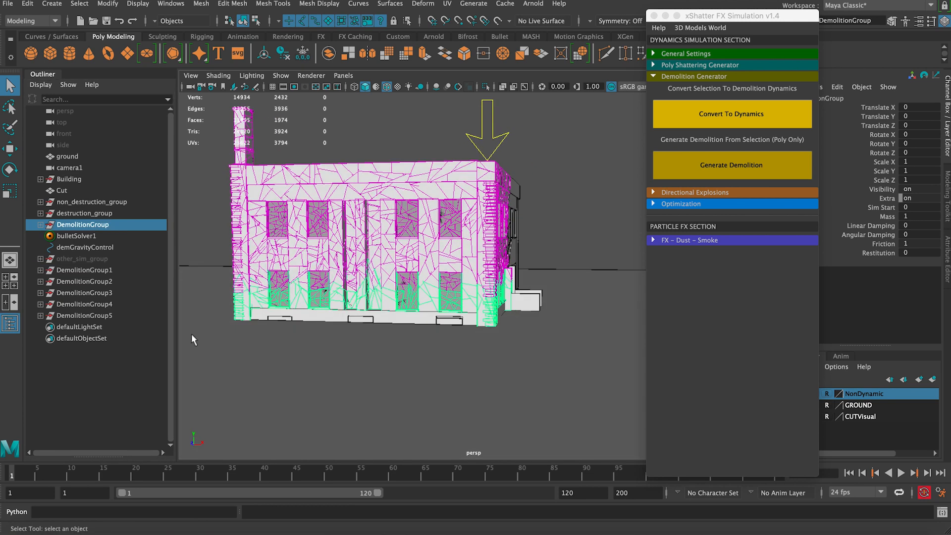
key("alt+v")
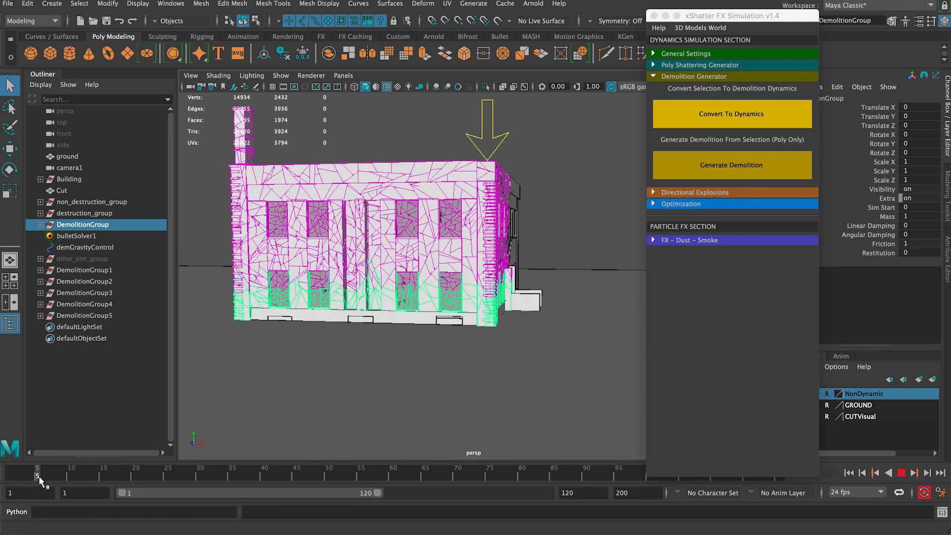
left_click(39, 480)
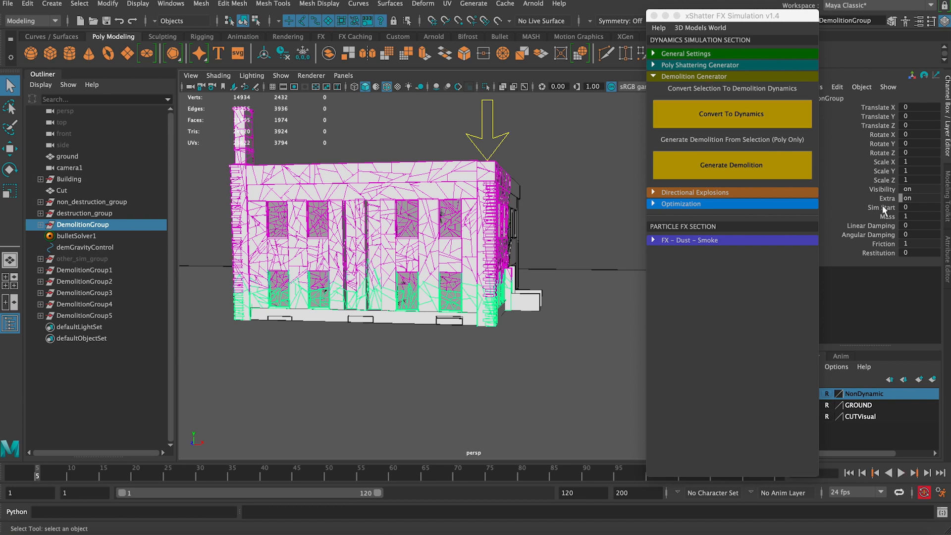
left_click(873, 208)
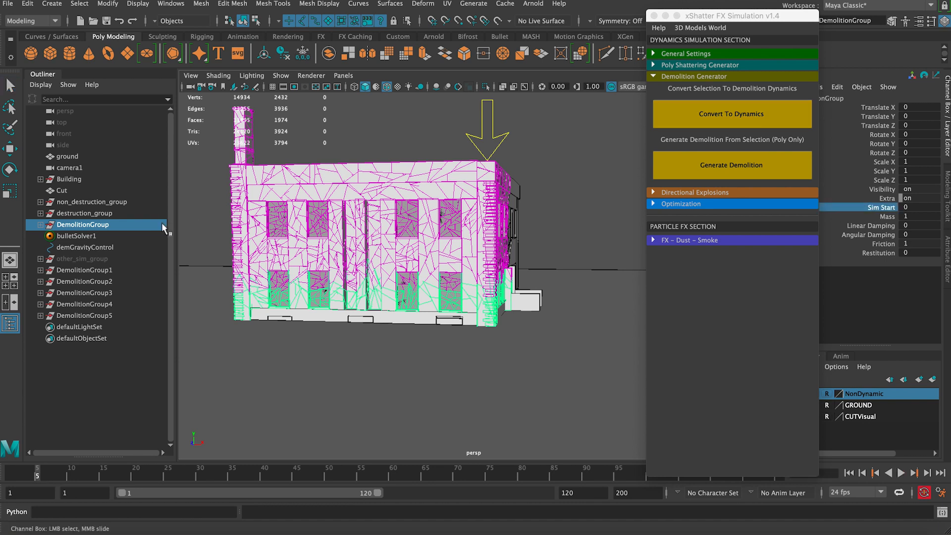
right_click(877, 210)
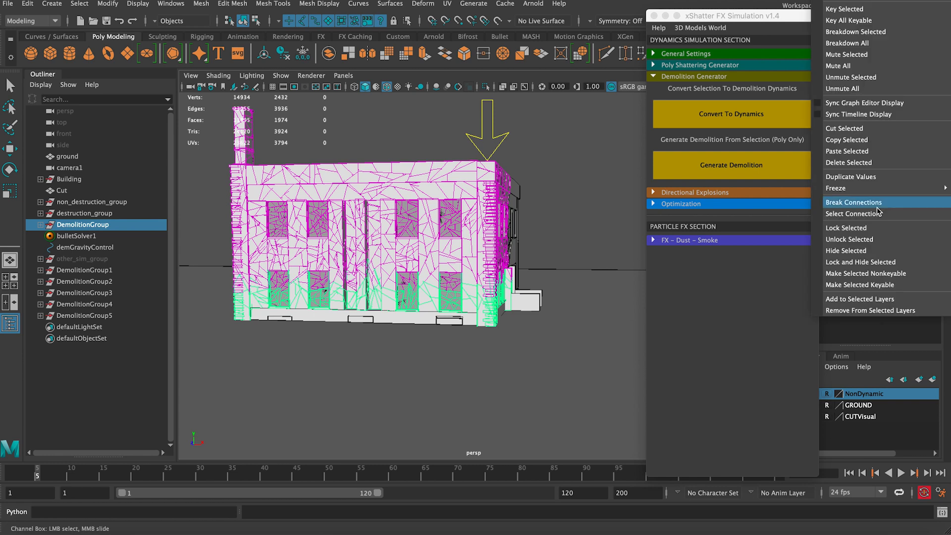
left_click(857, 12)
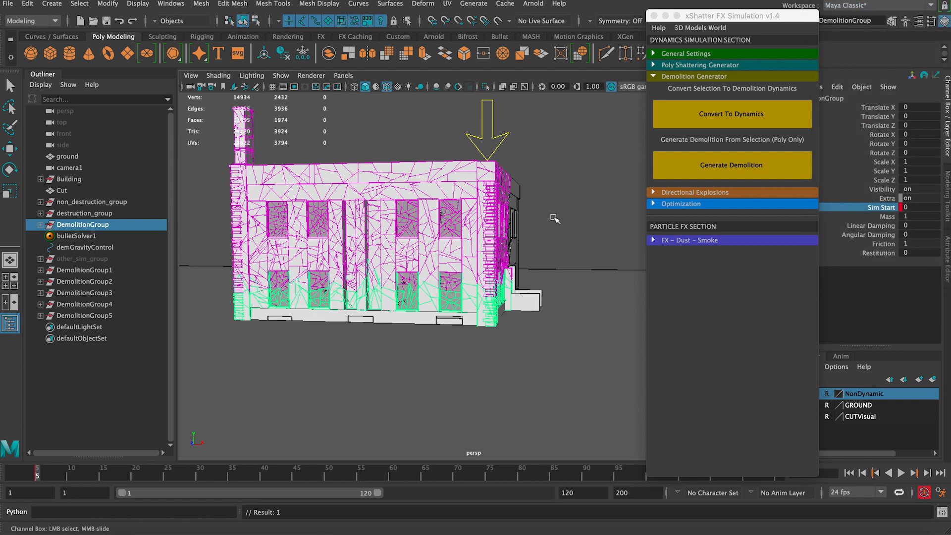
Advance to frame 6 and key DemolitionGroup's Sim Start at 1.
key("alt+period")
double_click(924, 208)
type("1")
key("Return")
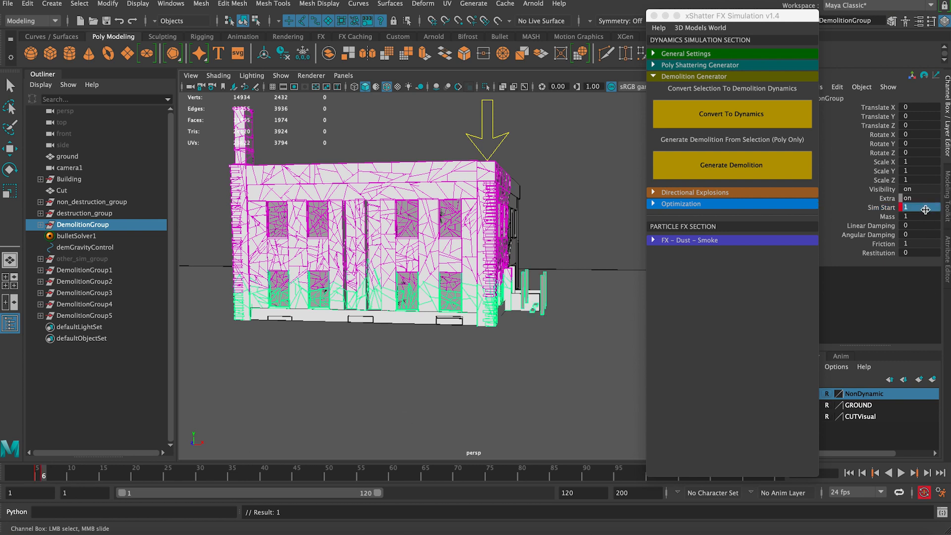
left_click(888, 207)
right_click(878, 209)
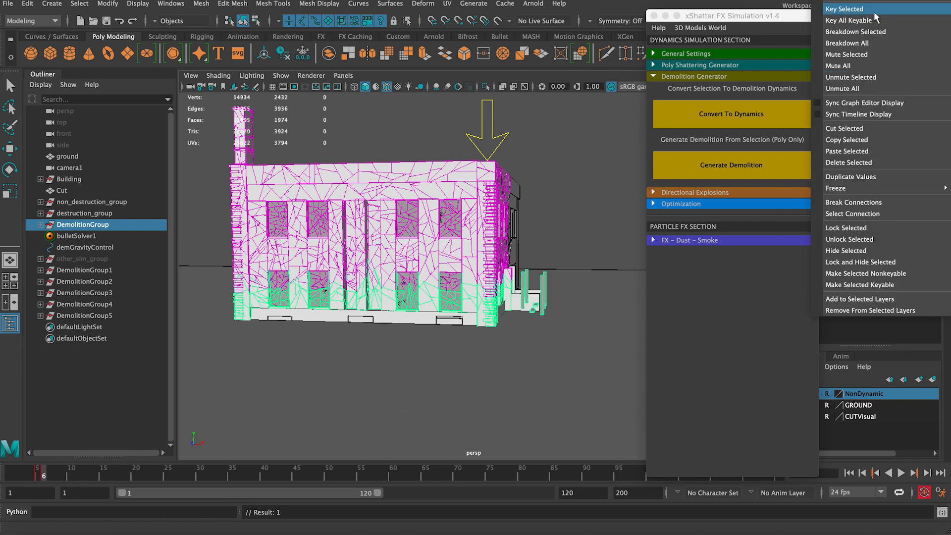
left_click(875, 11)
Play the simulation from the first frame to frame 23 to check the base collapse, and rewind it.
left_click(848, 473)
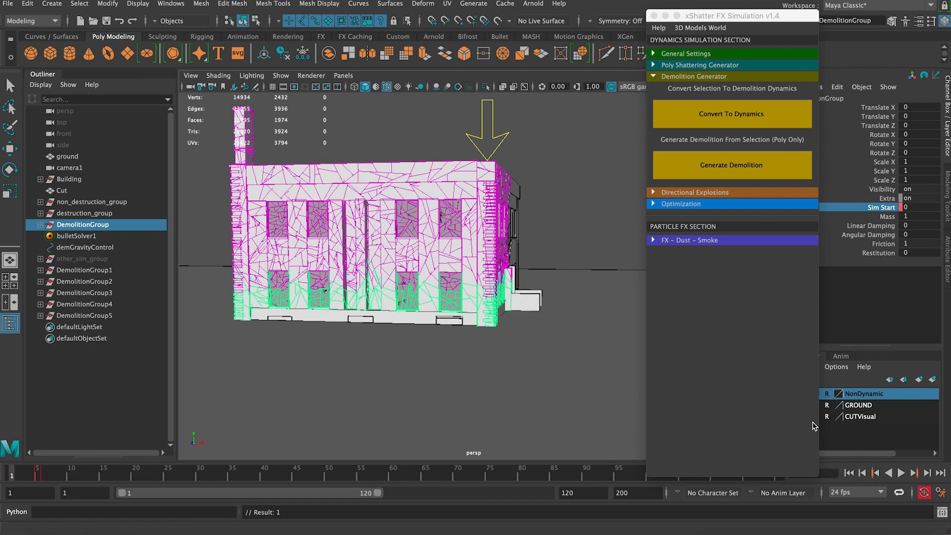
left_click(901, 472)
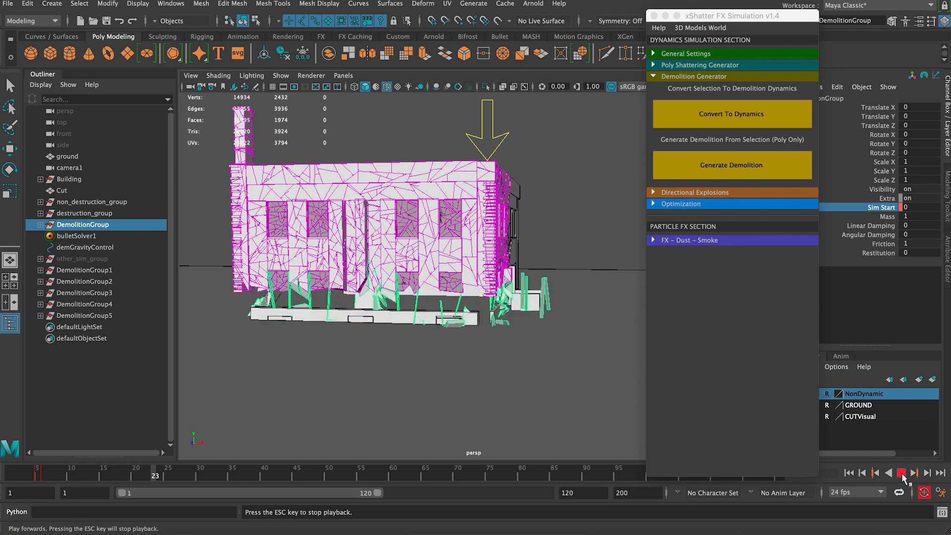
left_click(901, 474)
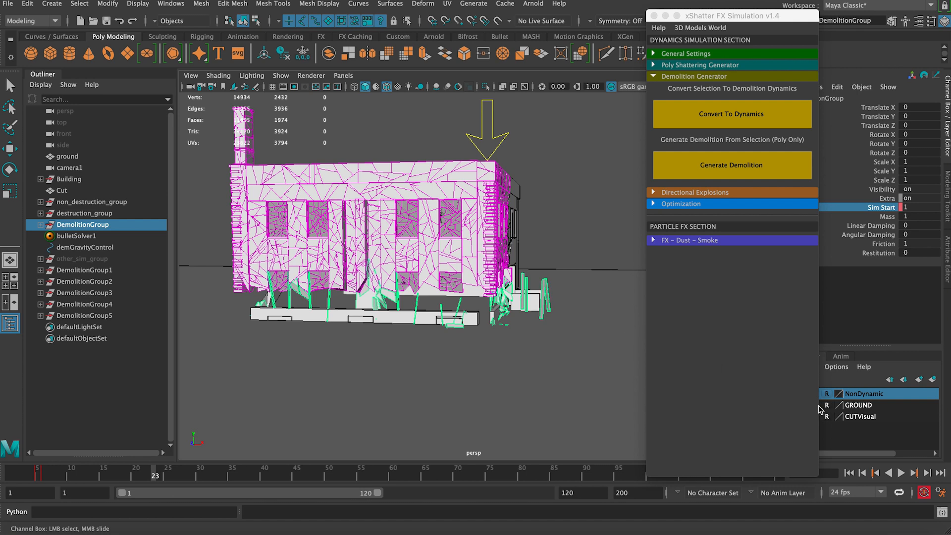
left_click(849, 473)
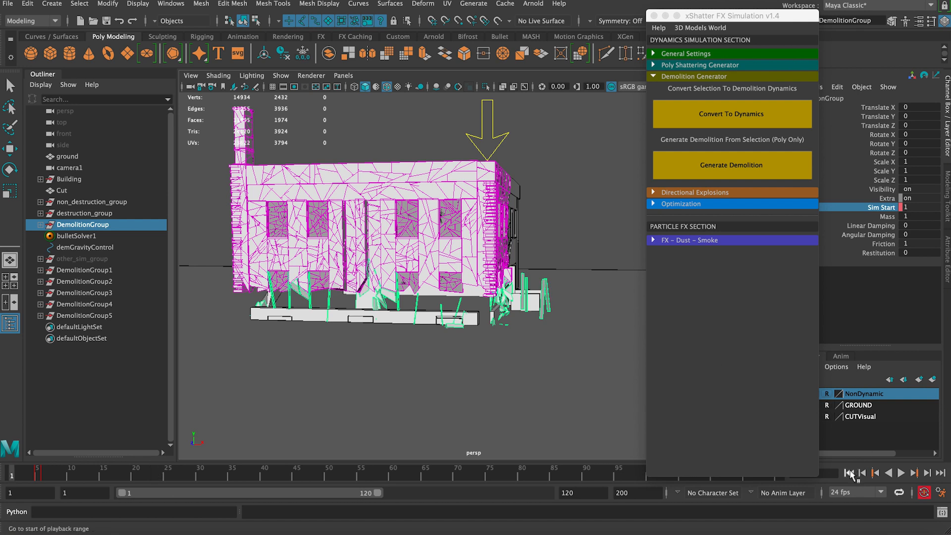
Key DemolitionGroup1's Sim Start at 0 on frame 6.
left_click(99, 270)
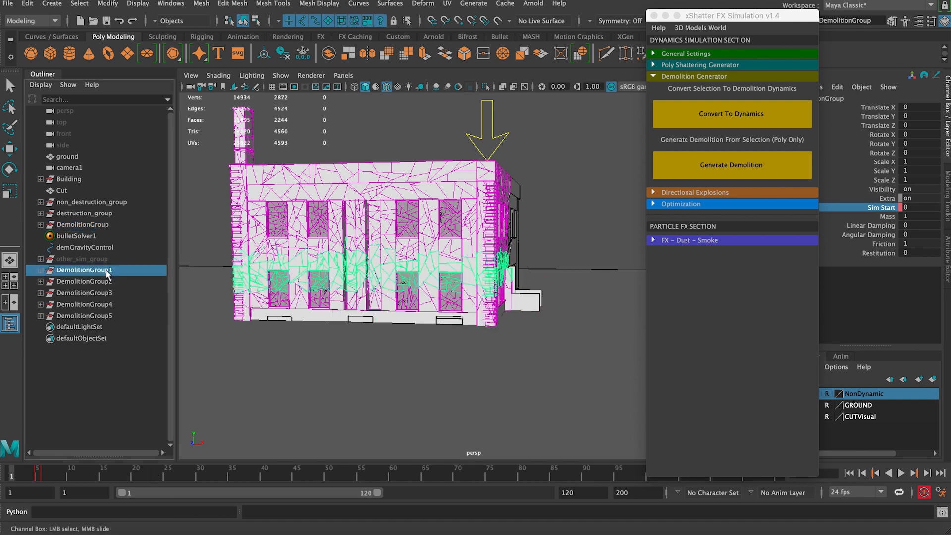
left_click(105, 226)
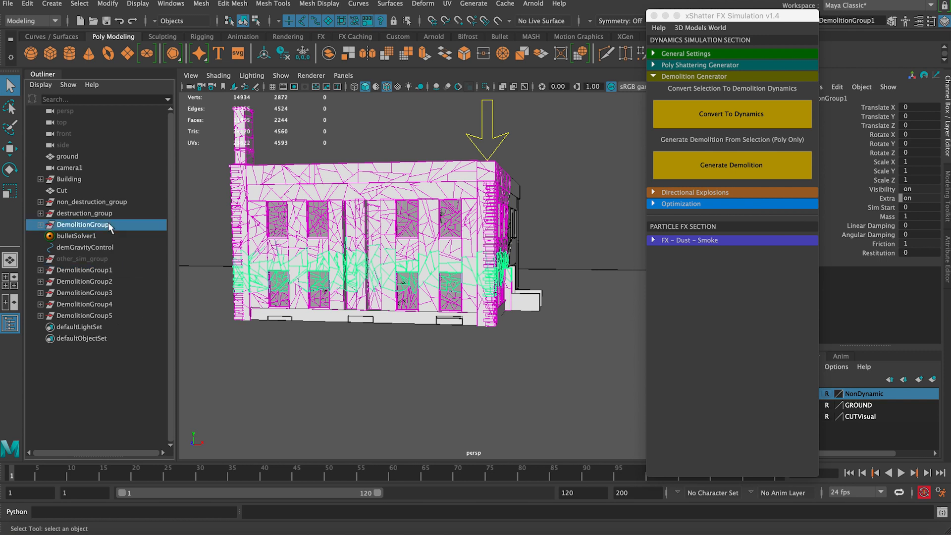
left_click(108, 269)
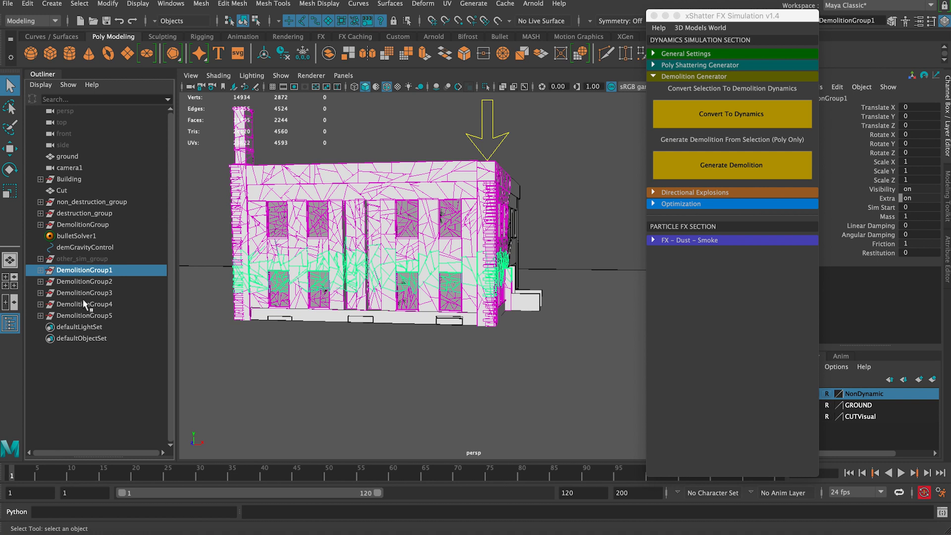
left_click(111, 226)
left_click(111, 271, "ctrl")
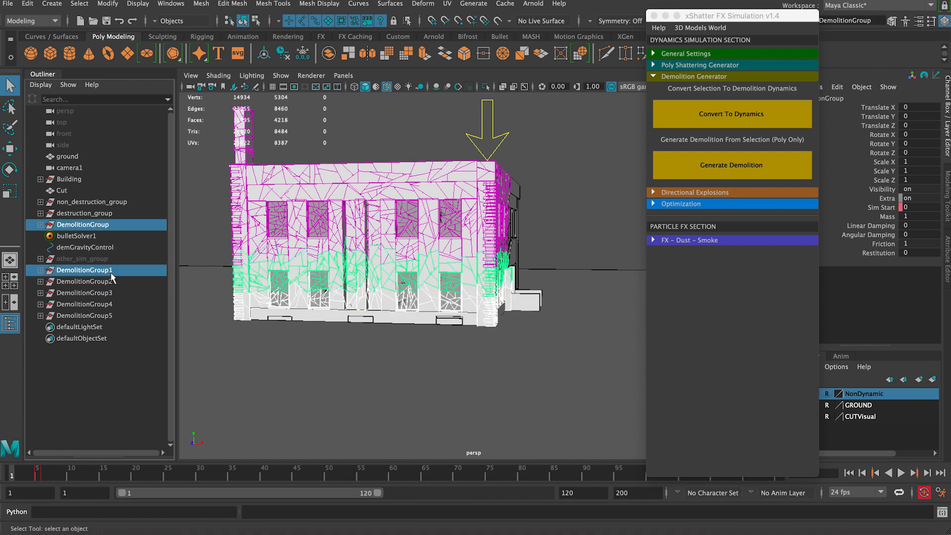
left_click(45, 471)
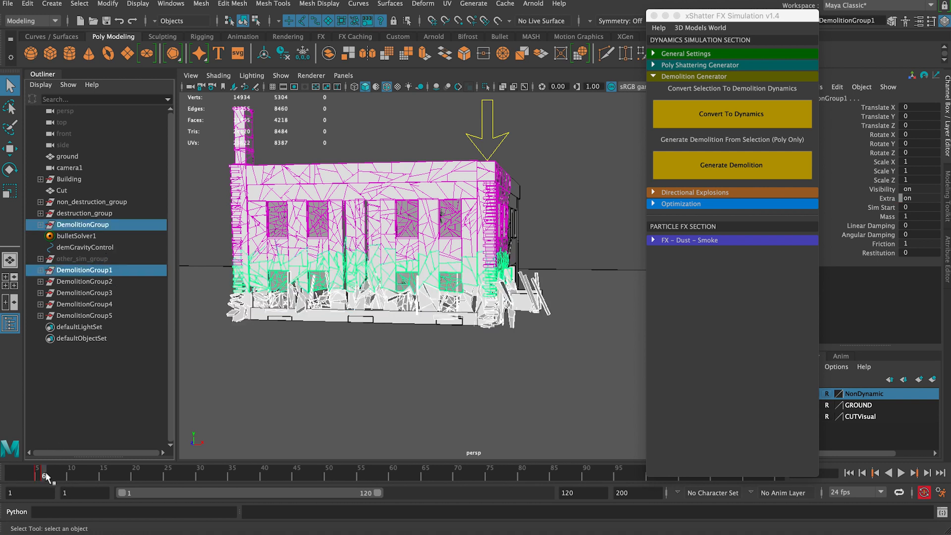
left_click(106, 271)
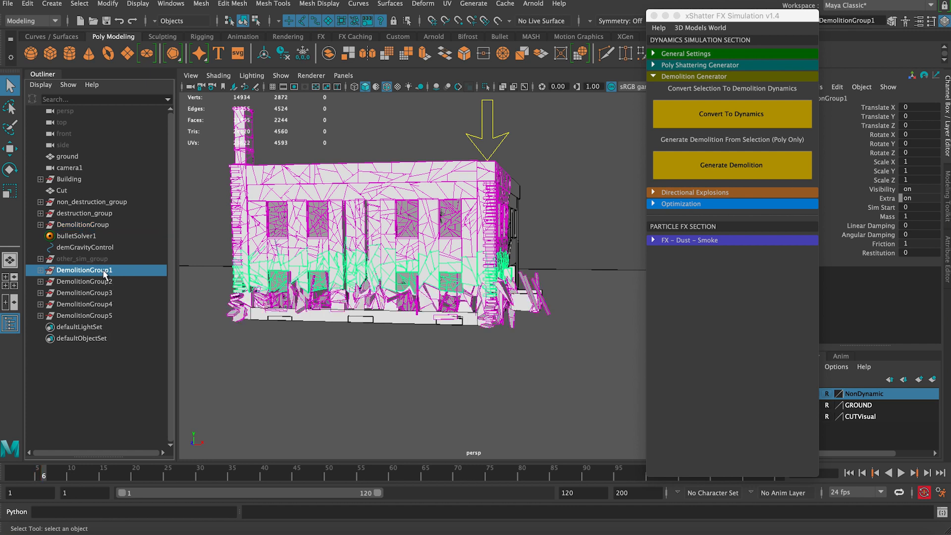
left_click(886, 207)
right_click(887, 207)
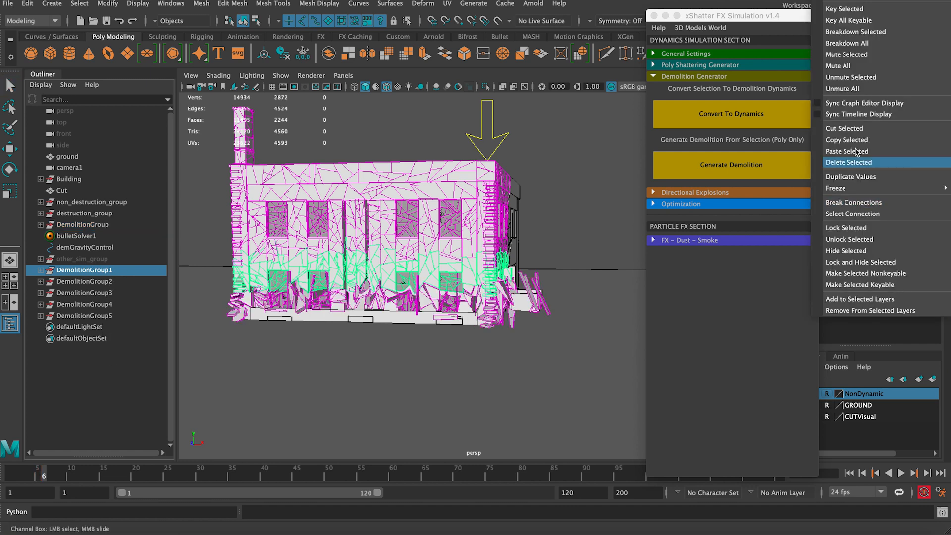
left_click(836, 10)
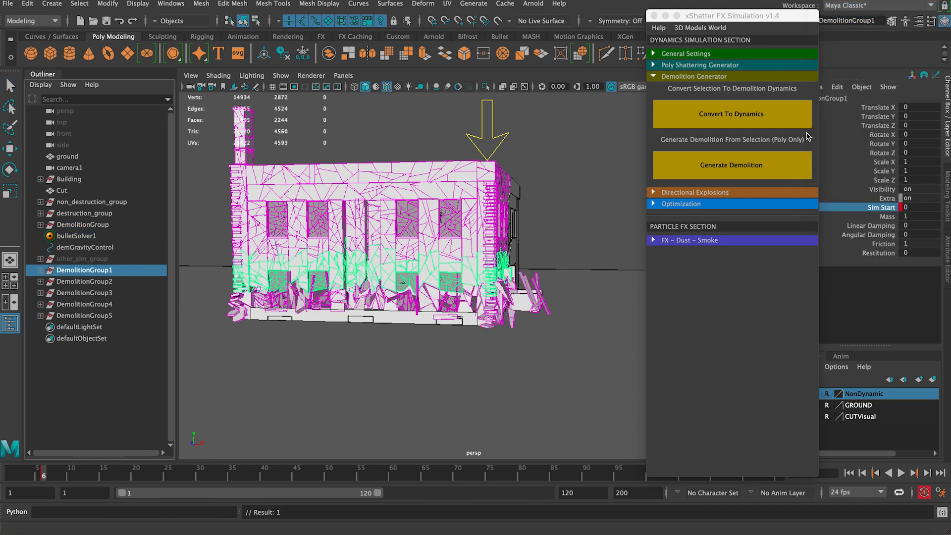
Advance to frame 7 and key DemolitionGroup1's Sim Start at 1.
key("alt+period")
double_click(922, 206)
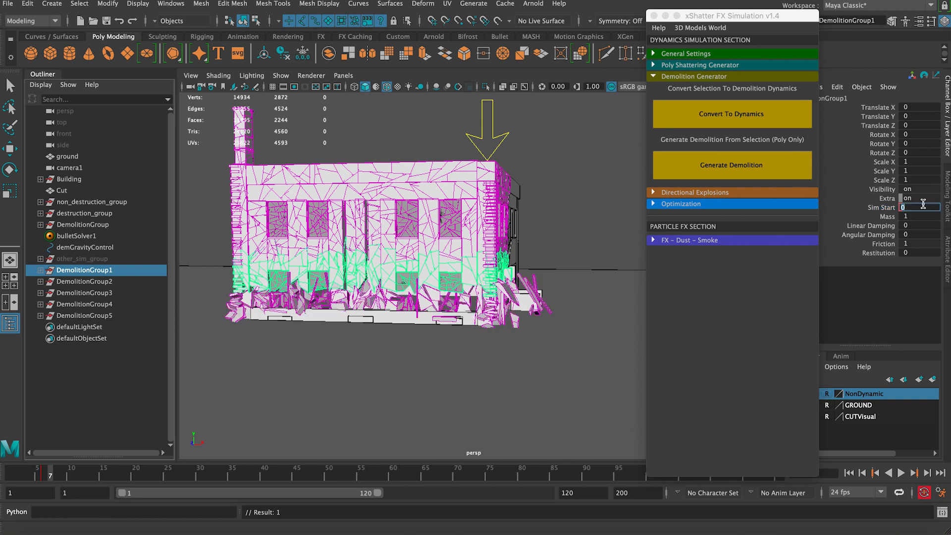
key("Return")
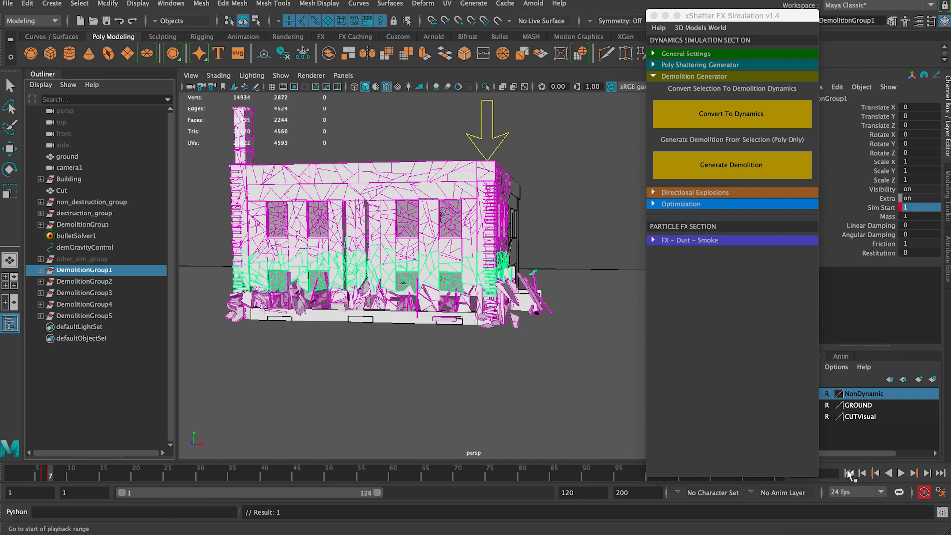
Key DemolitionGroup2's Sim Start at 0 on frame 7 and at 1 on frame 8.
left_click(114, 279)
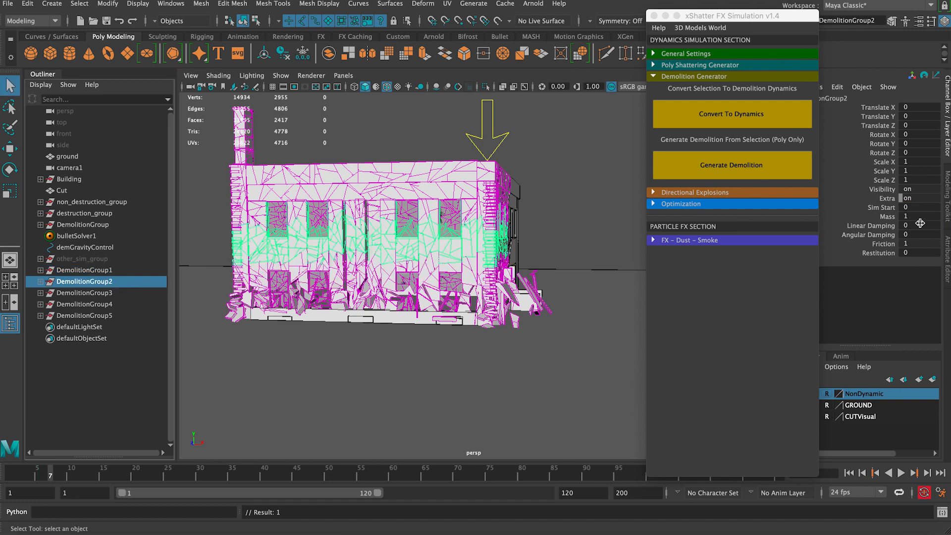
left_click(884, 212)
right_click(886, 213)
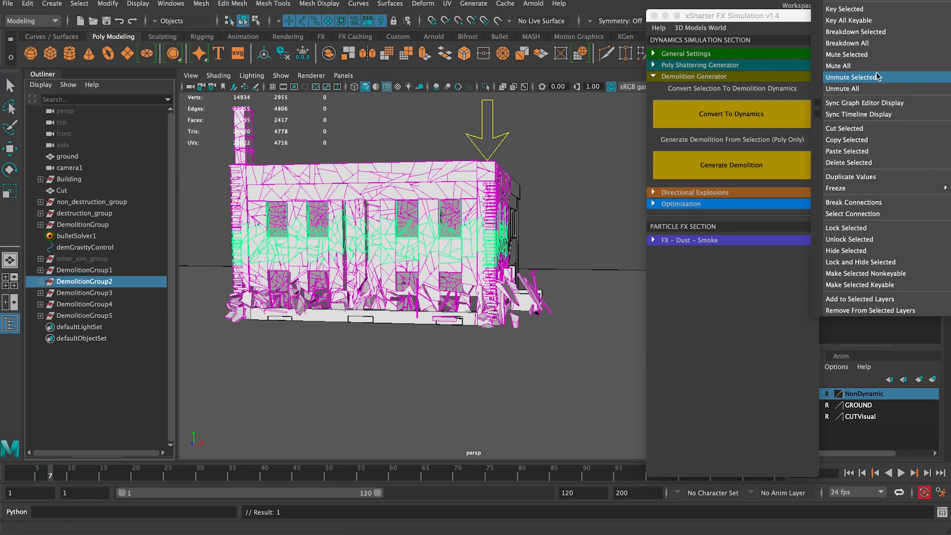
left_click(862, 20)
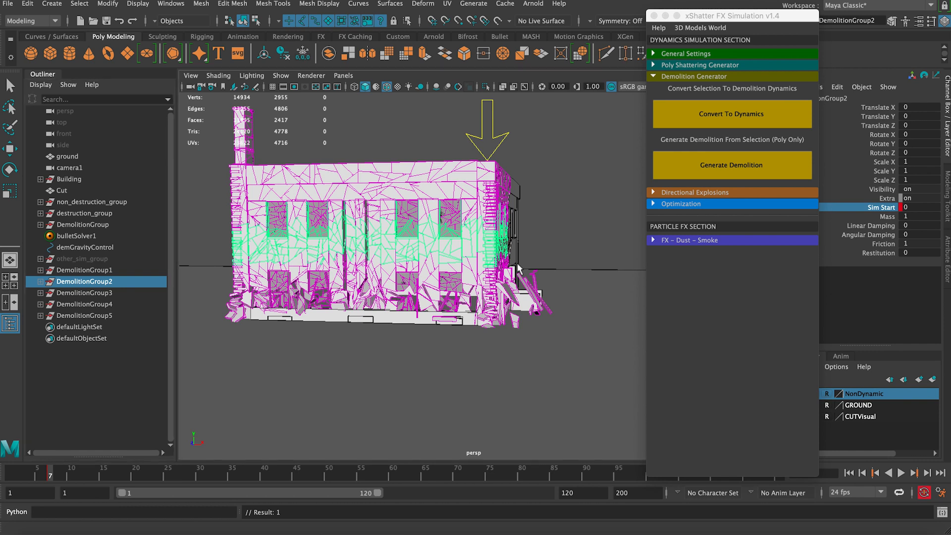
key("alt+period")
double_click(925, 207)
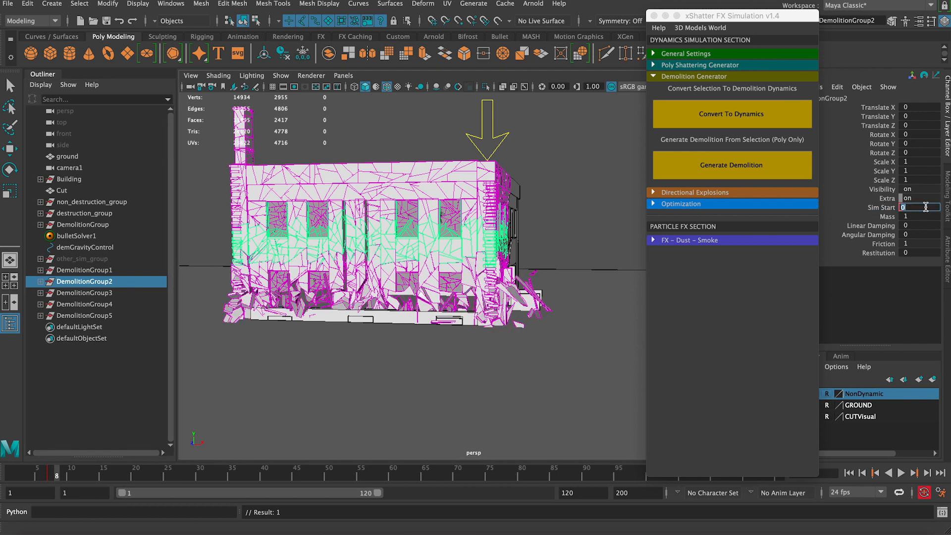
key("Return")
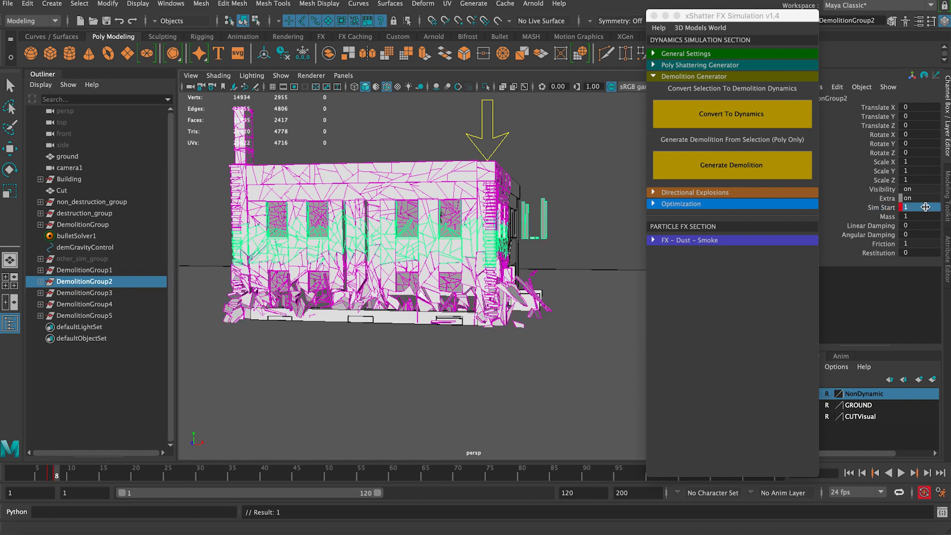
left_click(884, 212)
Key DemolitionGroup3's Sim Start at 0 on frame 8 and at 1 on frame 9.
left_click(119, 292)
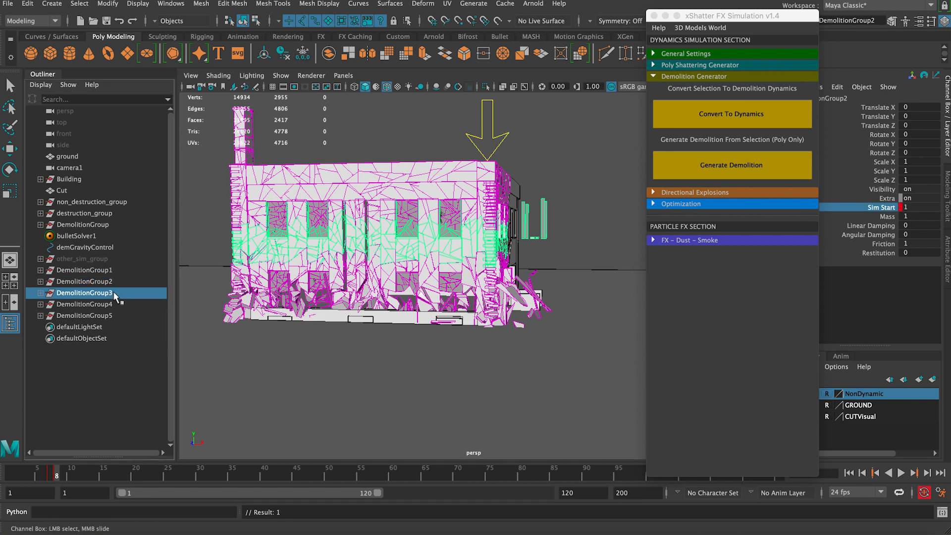
left_click(882, 208)
right_click(877, 208)
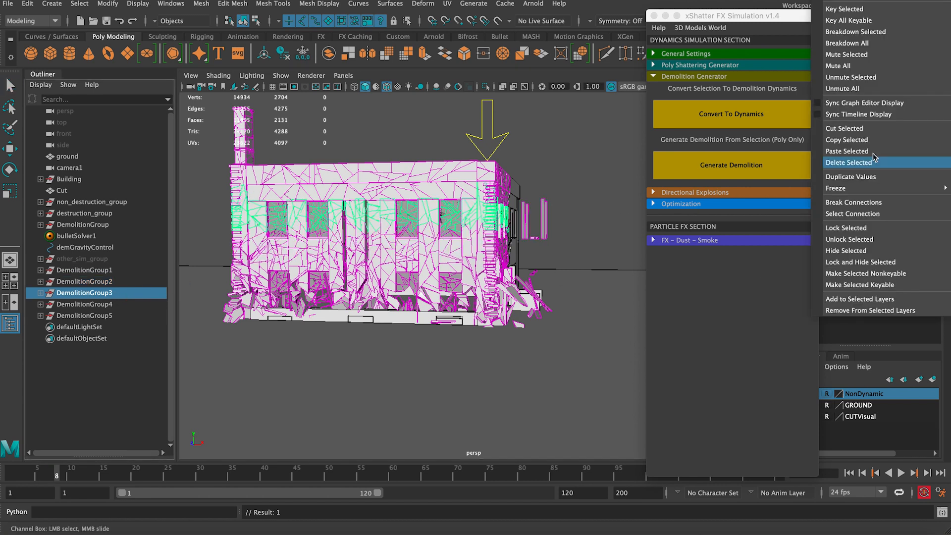
left_click(868, 9)
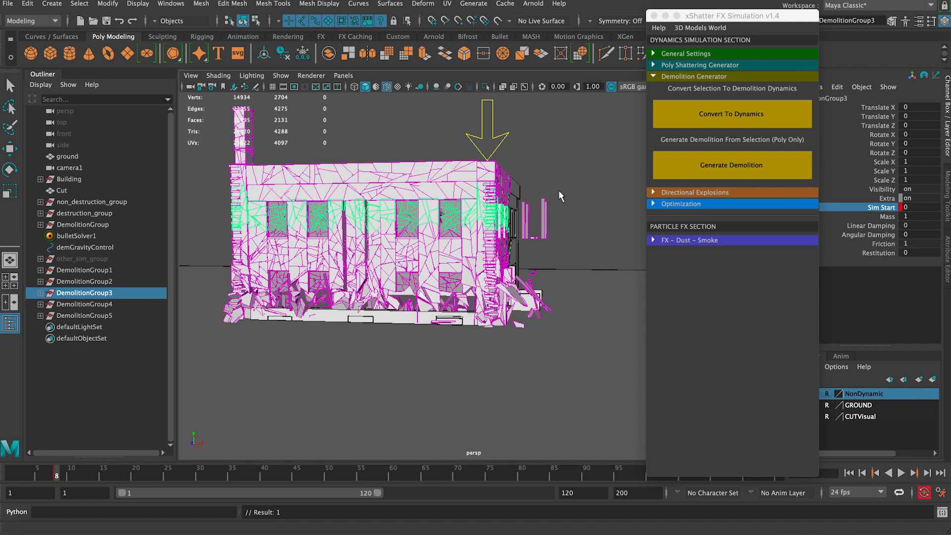
key("alt+period")
left_click(923, 208)
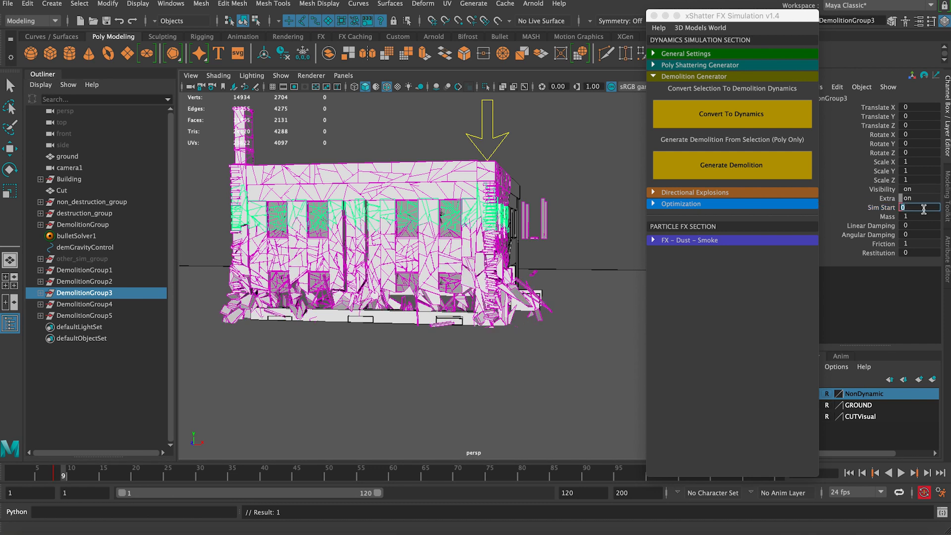
key("Return")
left_click(878, 207)
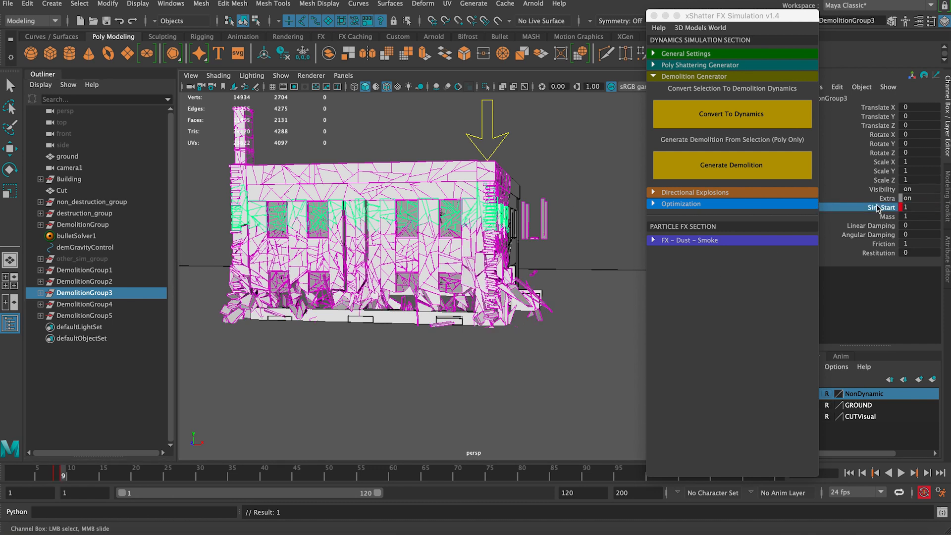
right_click(879, 207)
left_click(857, 11)
left_click(105, 280)
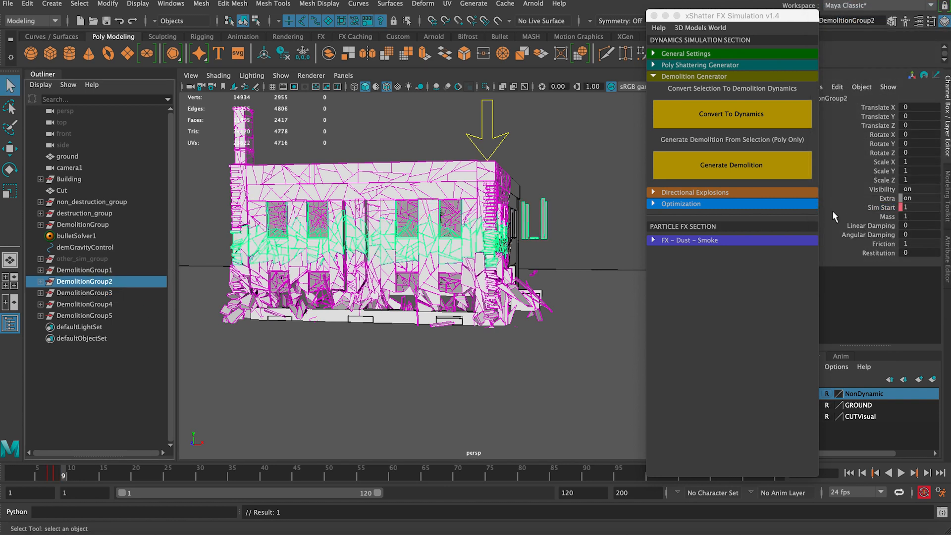
left_click(110, 293)
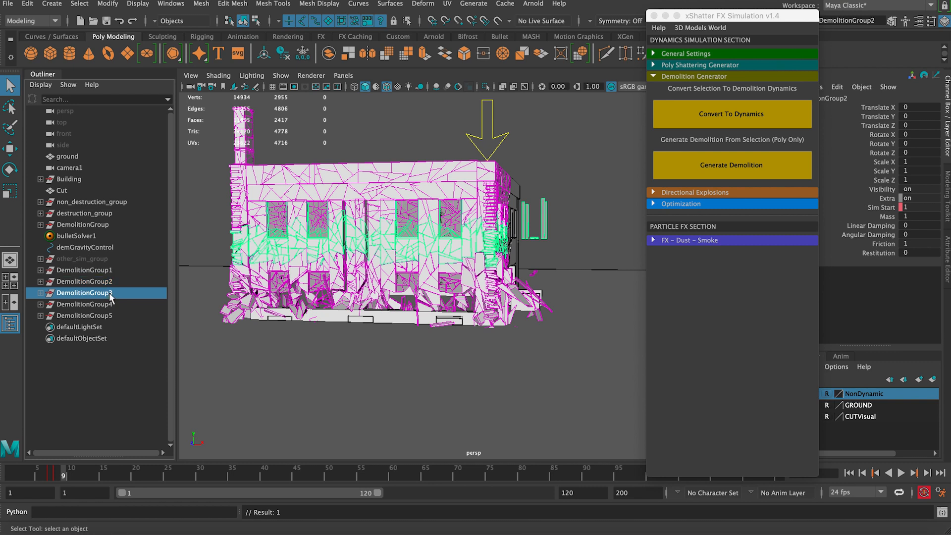
Key DemolitionGroup4's Sim Start at 0 on frame 9 and at 1 on frame 10.
left_click(113, 303)
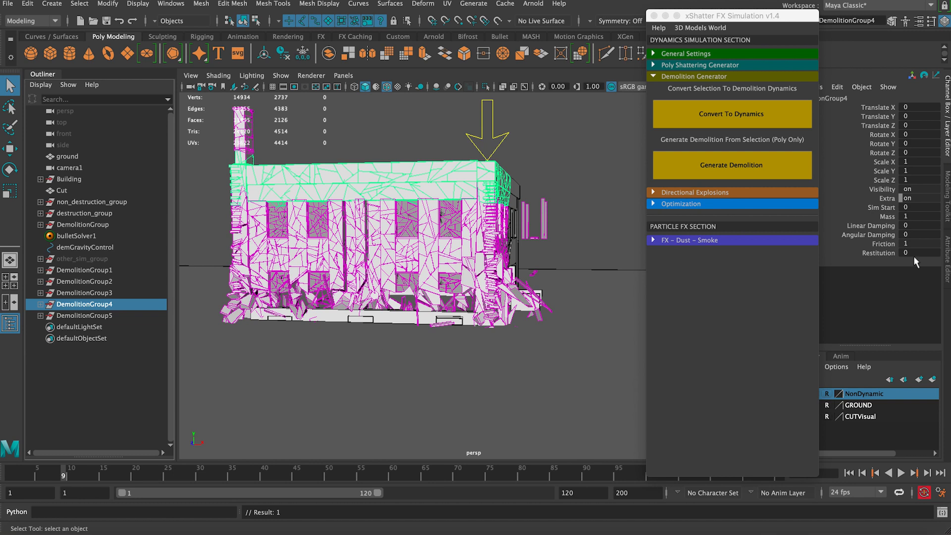
left_click(882, 208)
right_click(882, 208)
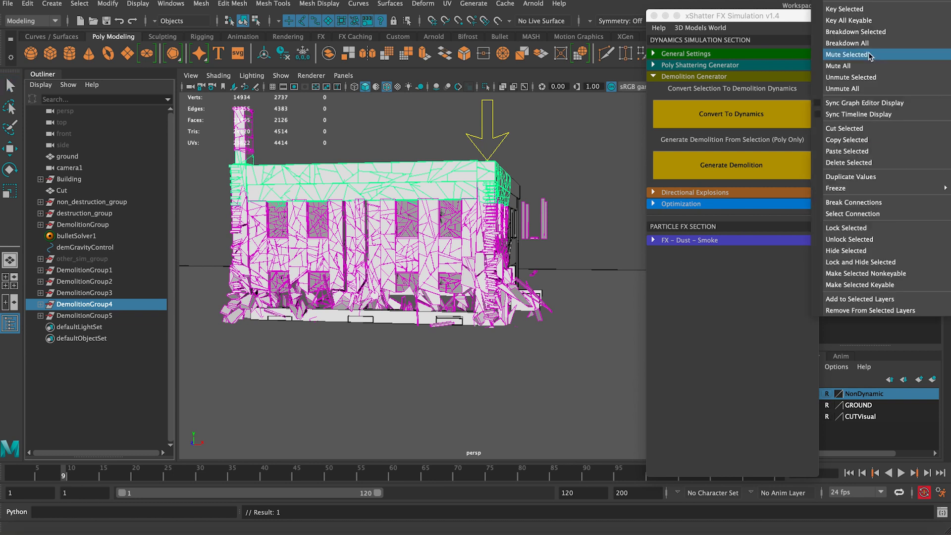
left_click(859, 12)
key("alt+period")
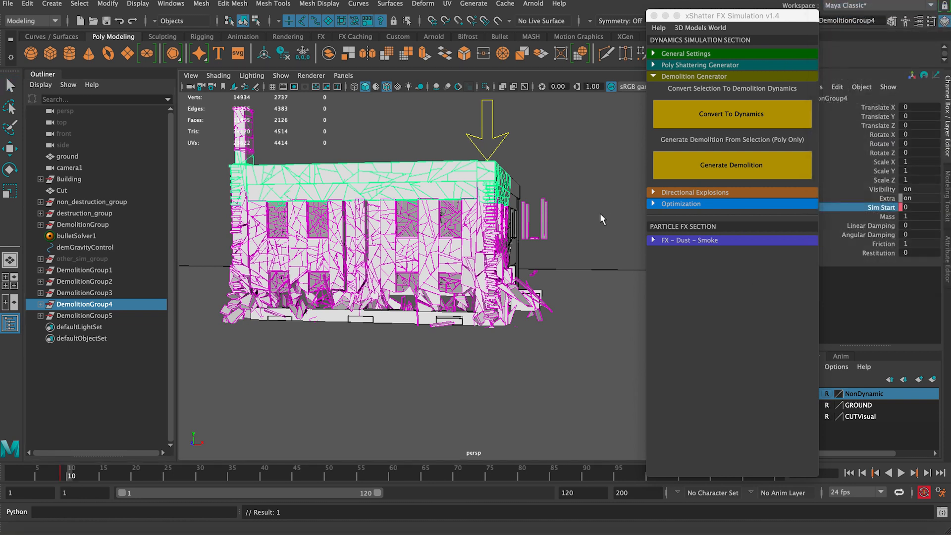
left_click(910, 206)
type("1")
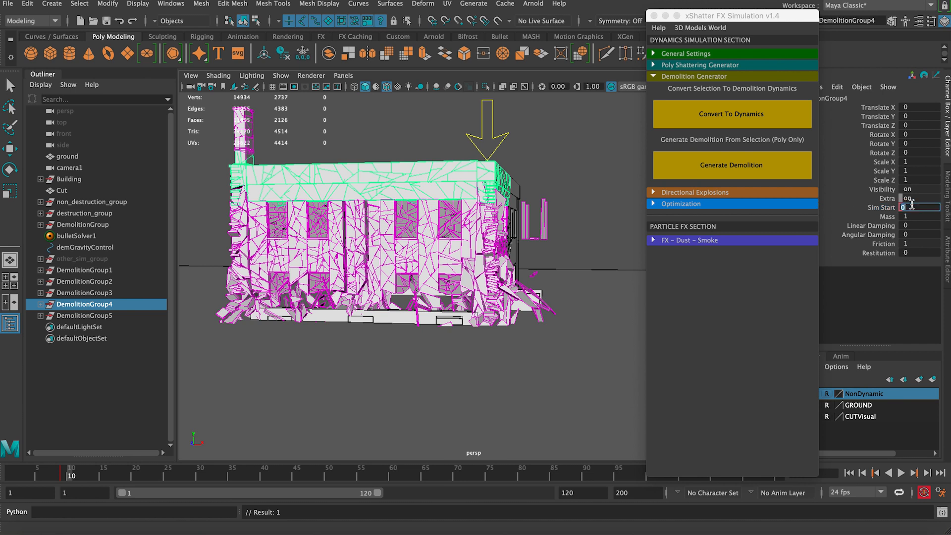
key("Return")
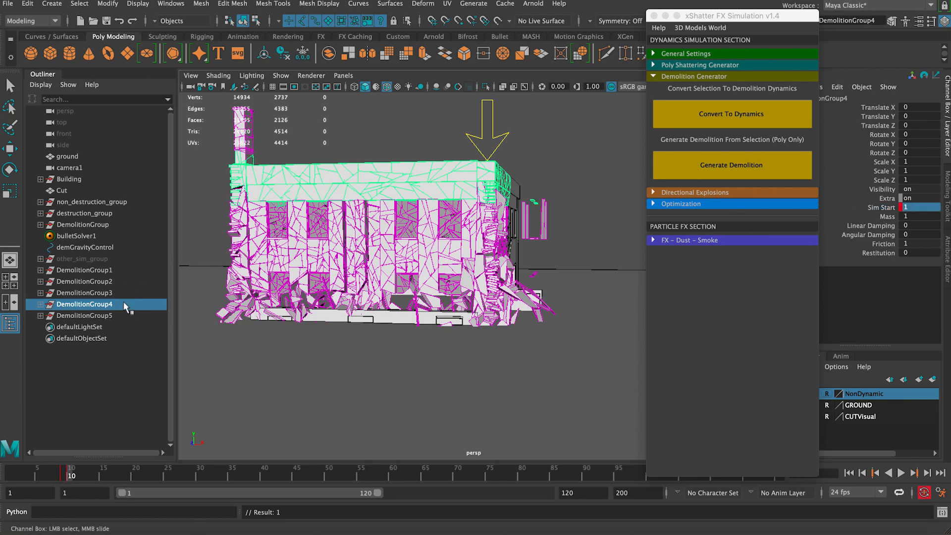
Key DemolitionGroup5's Sim Start at 0 on frame 10 and at 1 on frame 11.
left_click(121, 314)
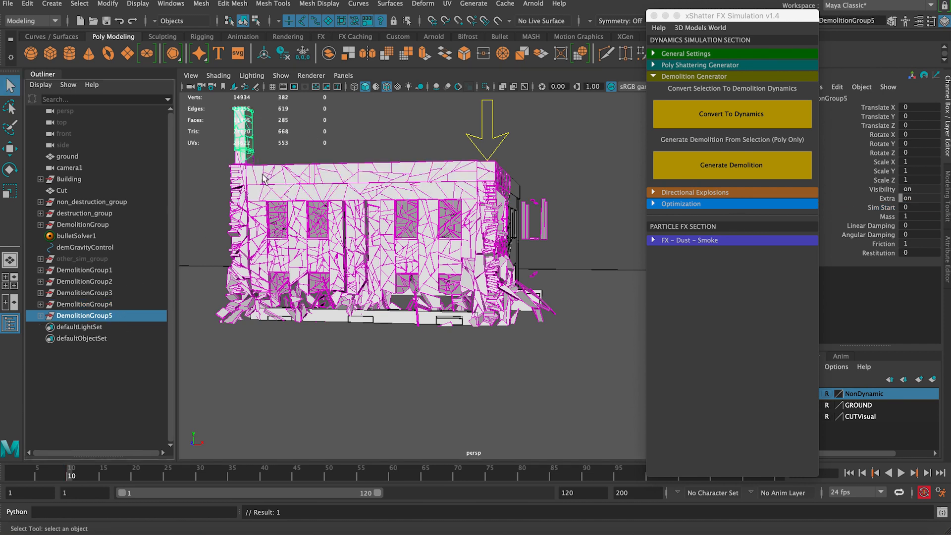
left_click(882, 207)
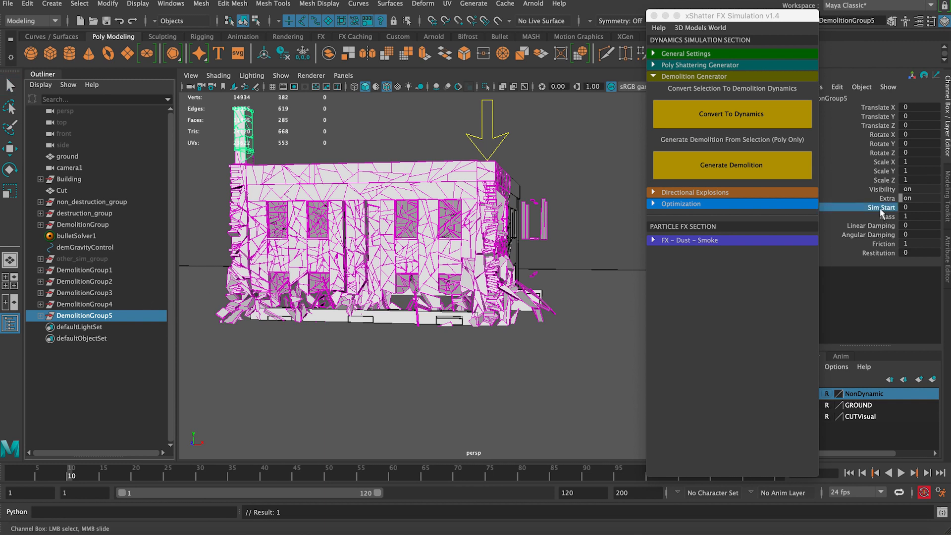
right_click(881, 208)
left_click(842, 8)
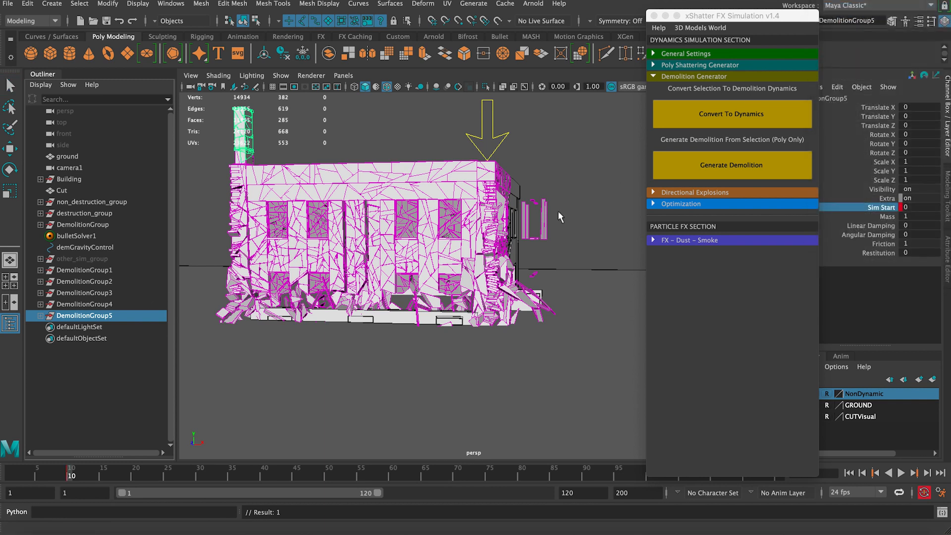
key("alt+period")
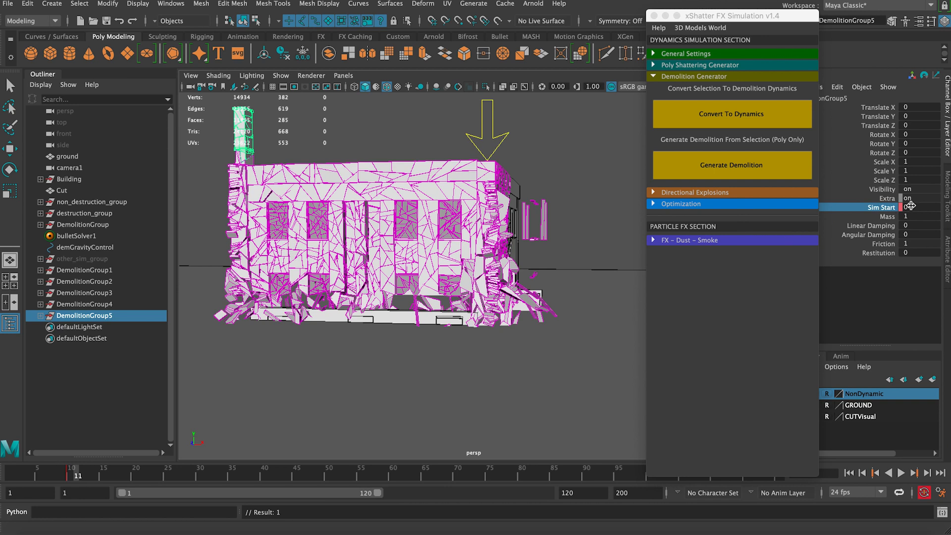
double_click(910, 206)
type("1")
key("Return")
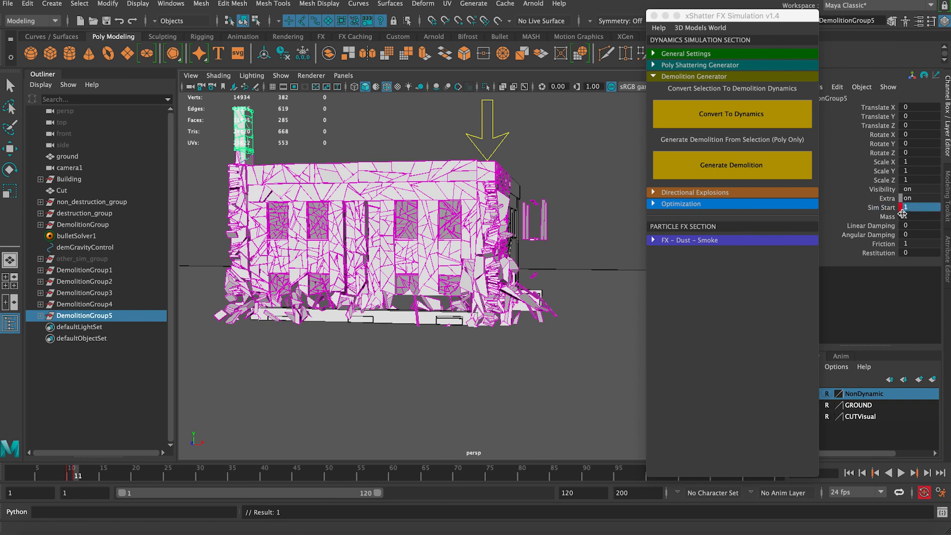
Return to the first frame of the playback range and clear the selection.
left_click(850, 474)
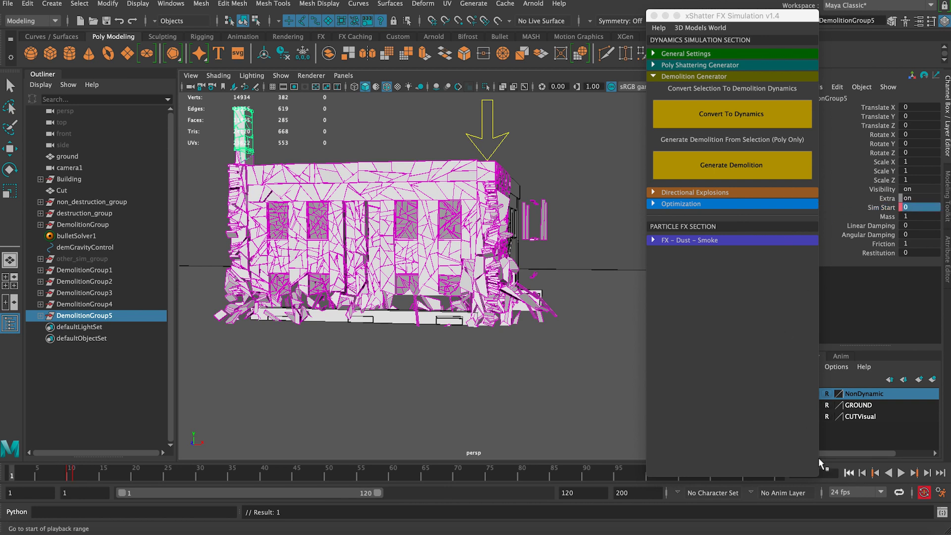
left_click(605, 215)
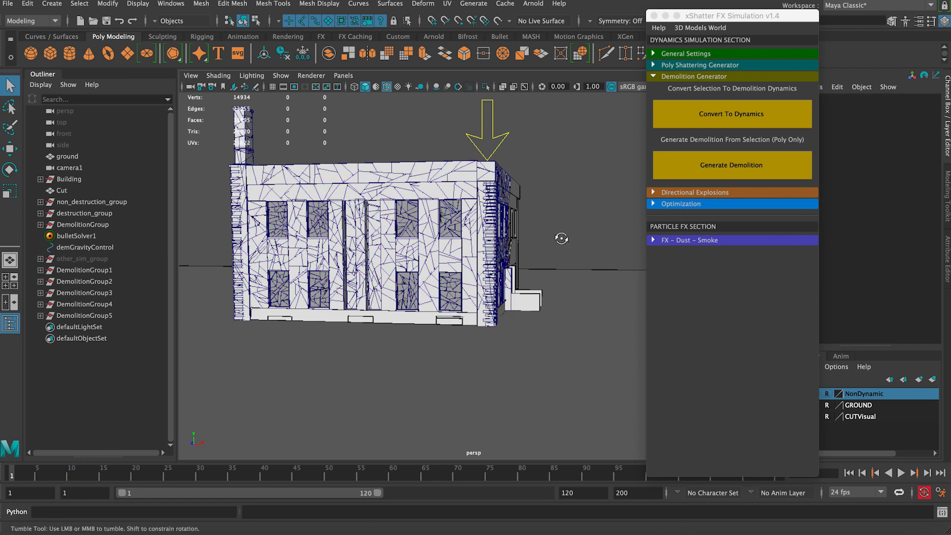
left_click_drag(560, 238, 567, 247, "alt")
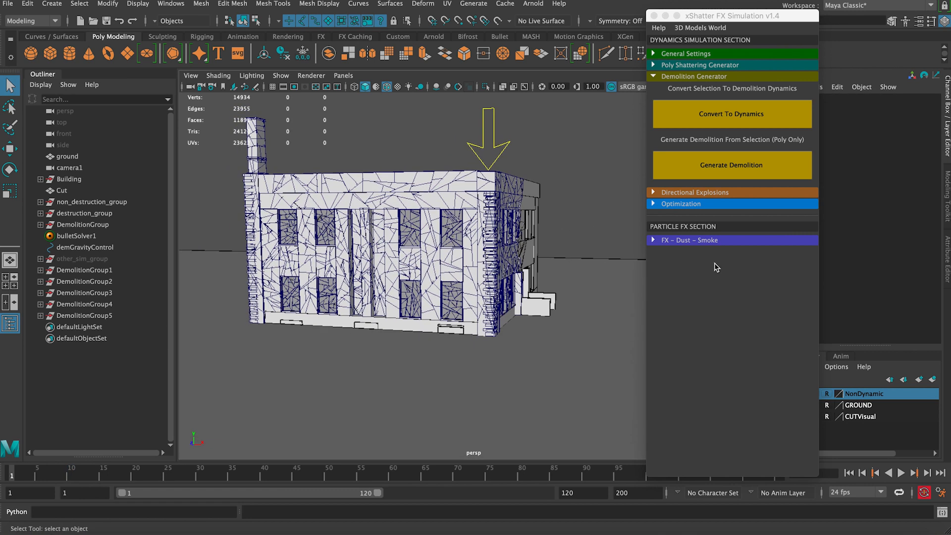
Play the staged collapse from the front, check it from the building's corner, and return to the first frame.
left_click(900, 475)
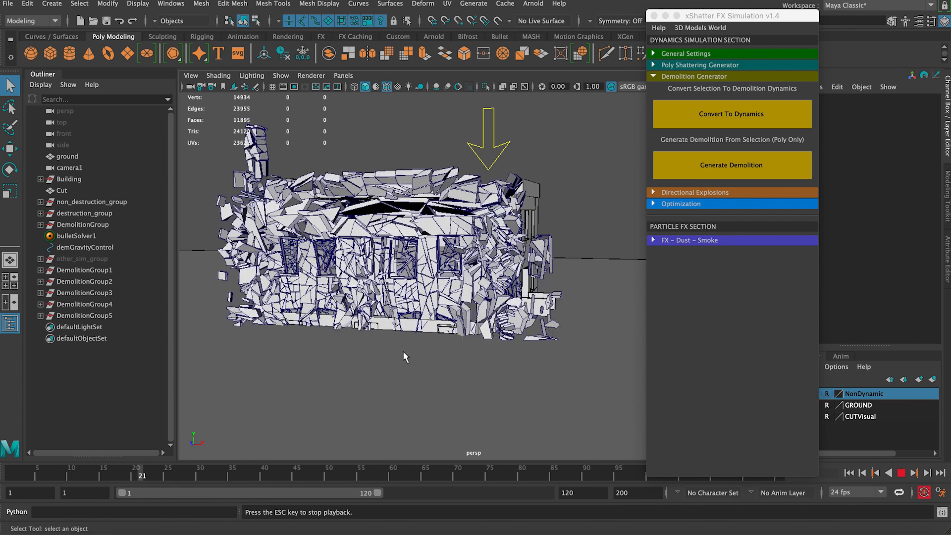
left_click_drag(375, 349, 436, 353, "alt")
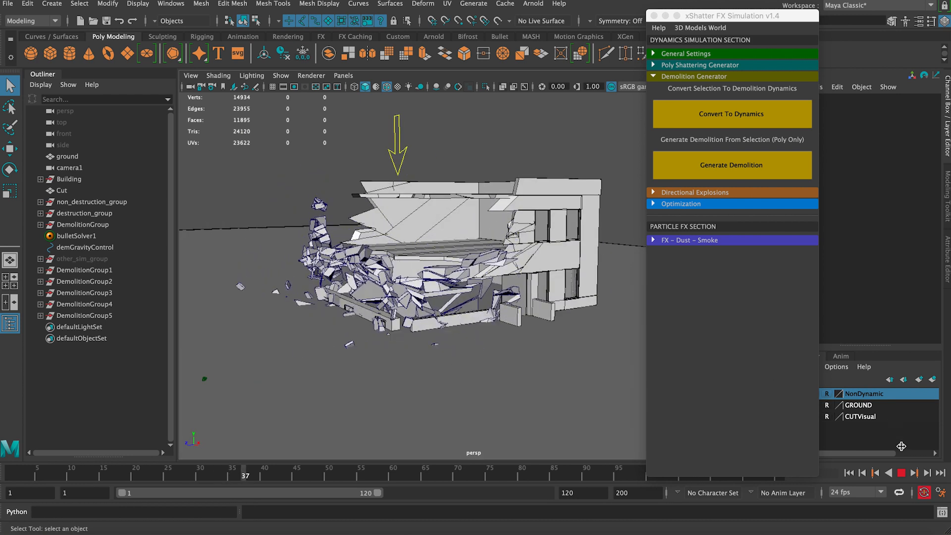
left_click(902, 473)
left_click(848, 473)
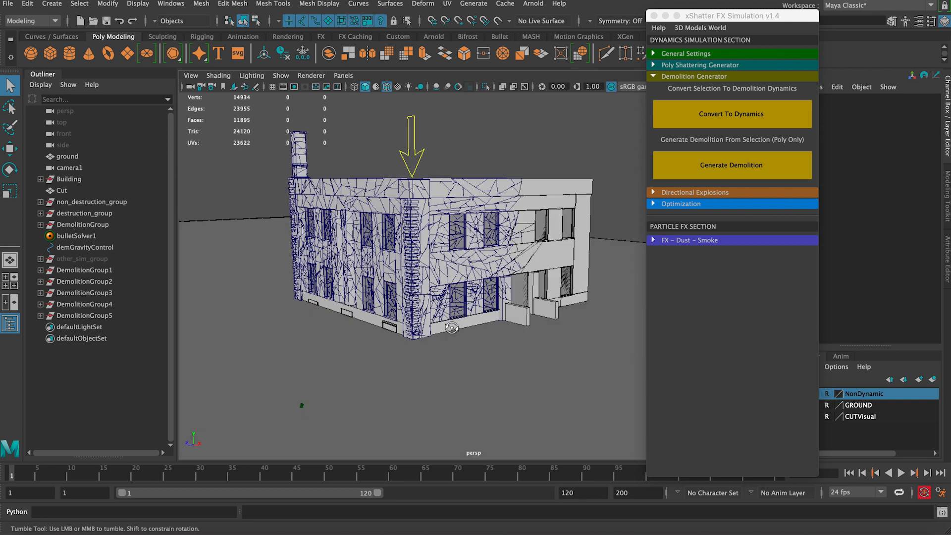
Make the GROUND layer selectable and add the ground as a static collider, then clear the selection and move the xShatter window aside.
left_click(826, 405)
left_click(616, 248)
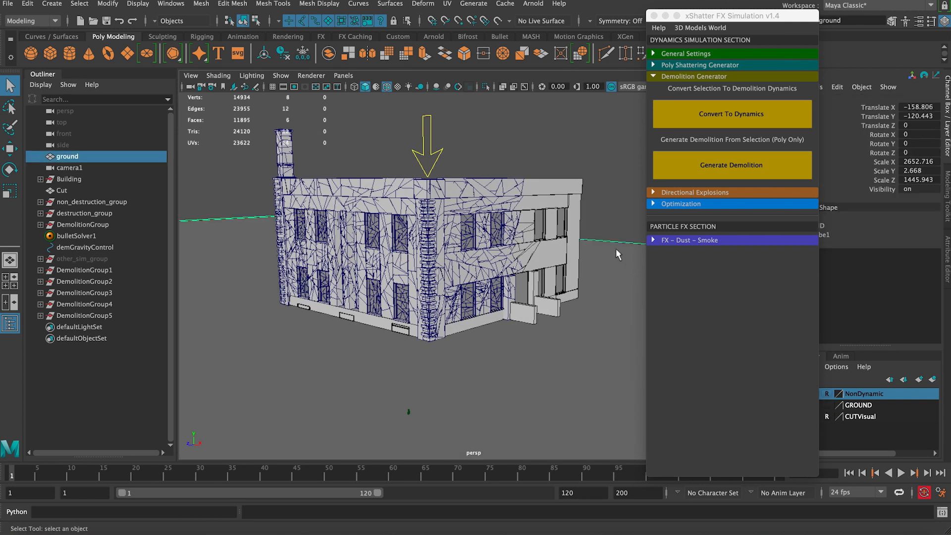
left_click(682, 54)
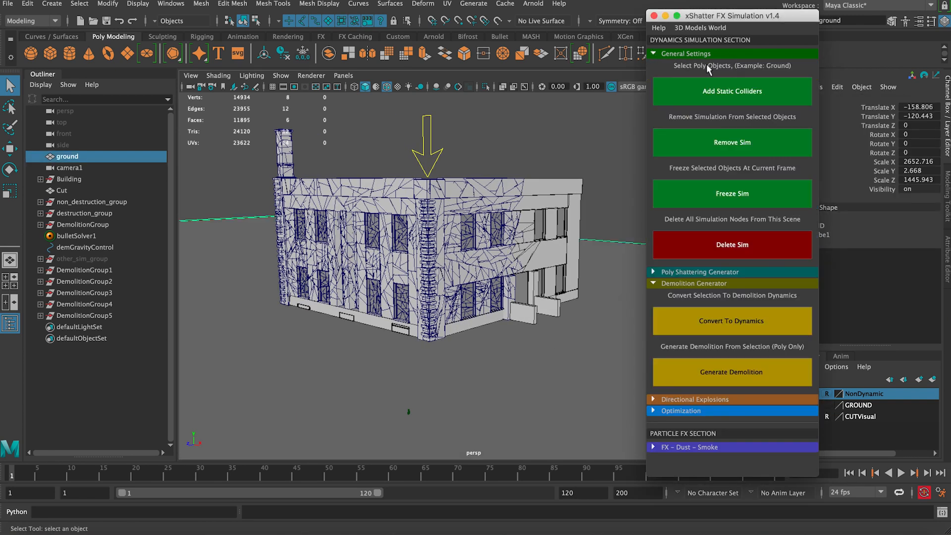
left_click(696, 91)
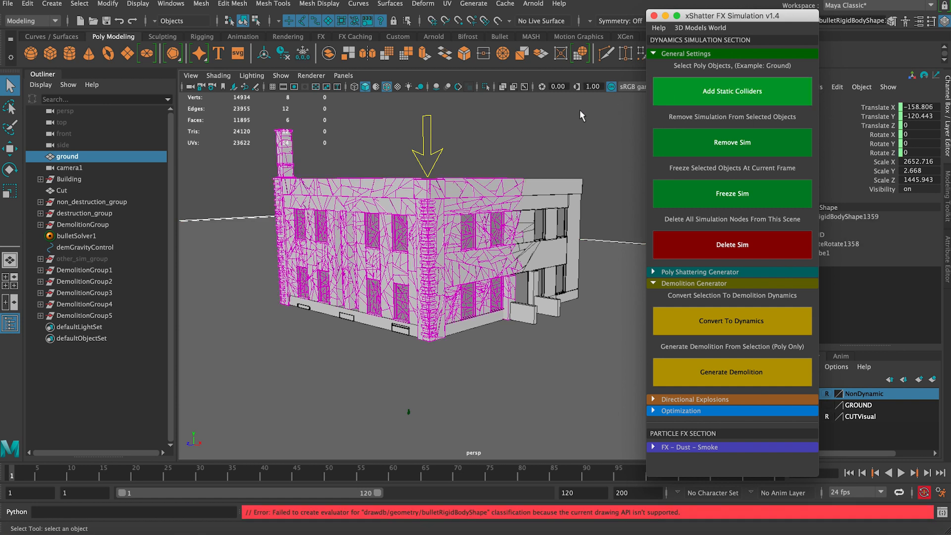
left_click(611, 127)
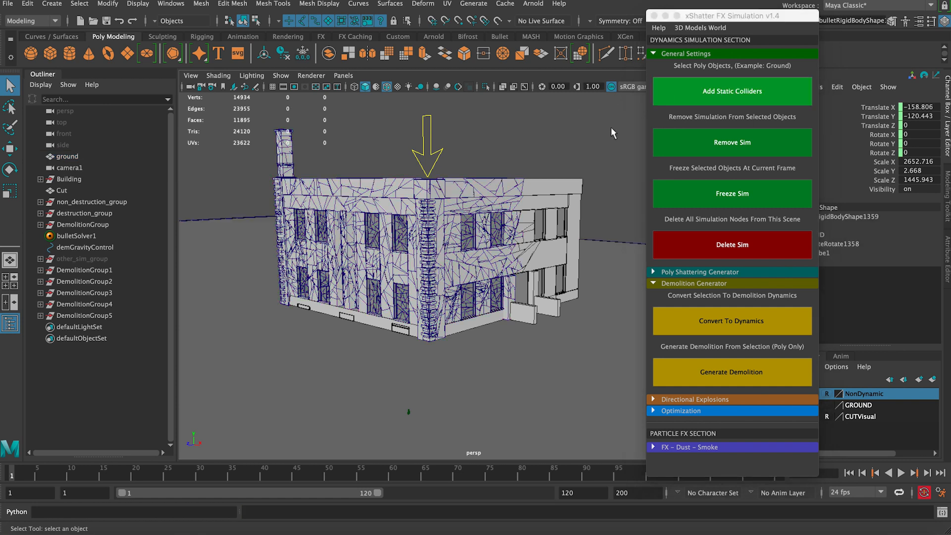
left_click(673, 53)
left_click_drag(688, 21, 714, 5)
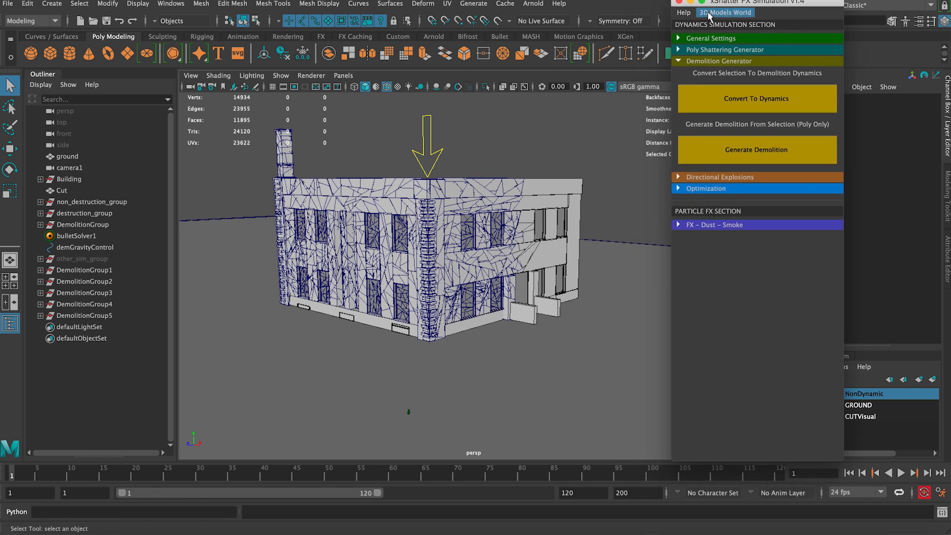
Play the simulation with the ground collider, examine how the debris lands, and rewind to the first frame.
left_click_drag(471, 198, 604, 228, "alt")
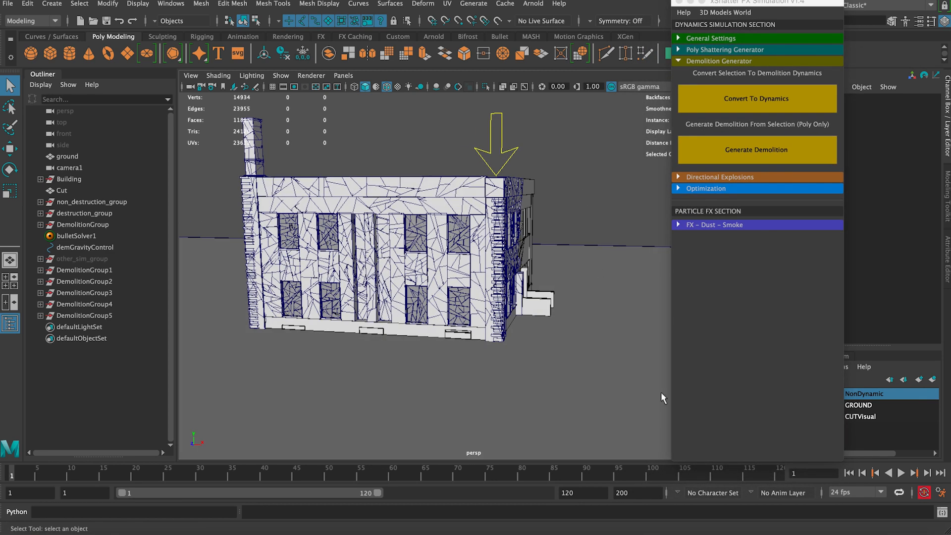
left_click(901, 473)
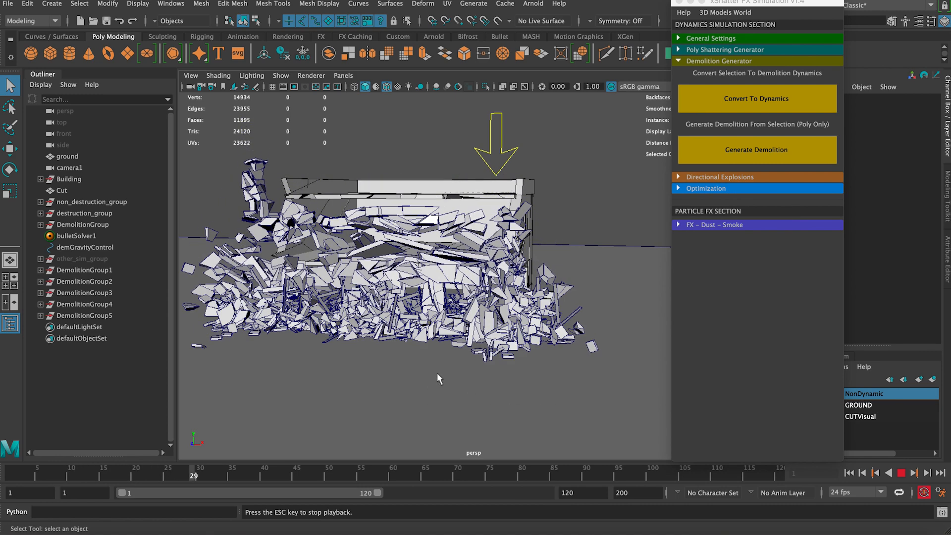
left_click_drag(437, 373, 400, 376, "alt")
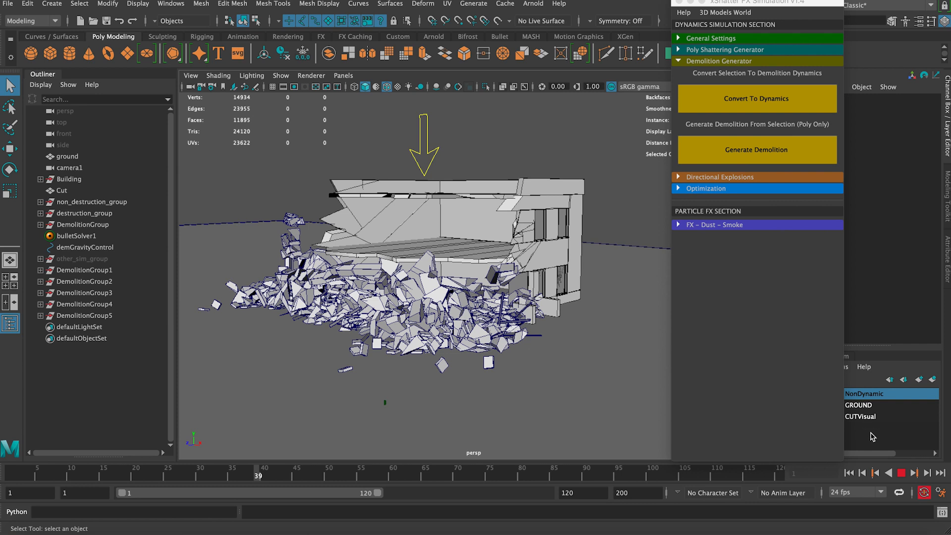
left_click(901, 473)
left_click(849, 472)
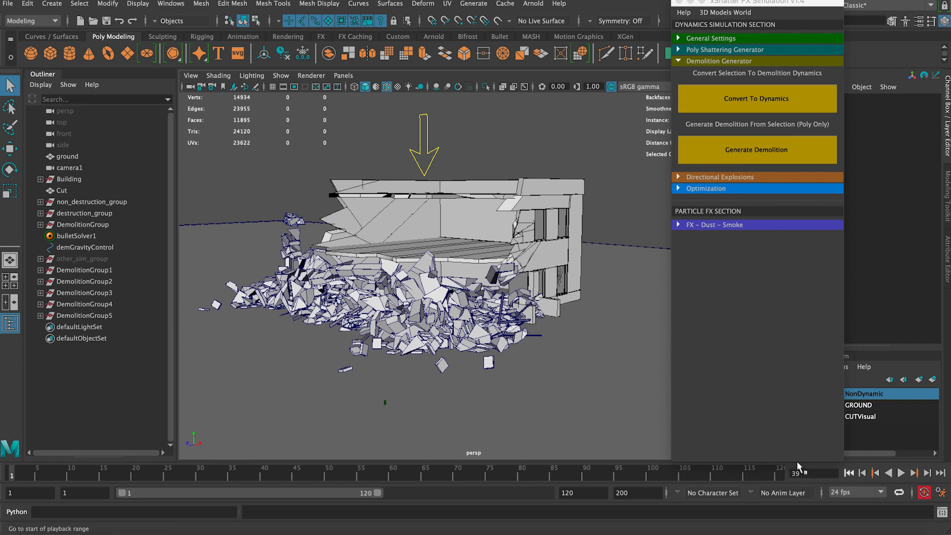
Replay the start of the collapse from a front corner view and rewind to the first frame.
left_click_drag(404, 296, 424, 294, "alt")
middle_click_drag(414, 280, 435, 286, "alt")
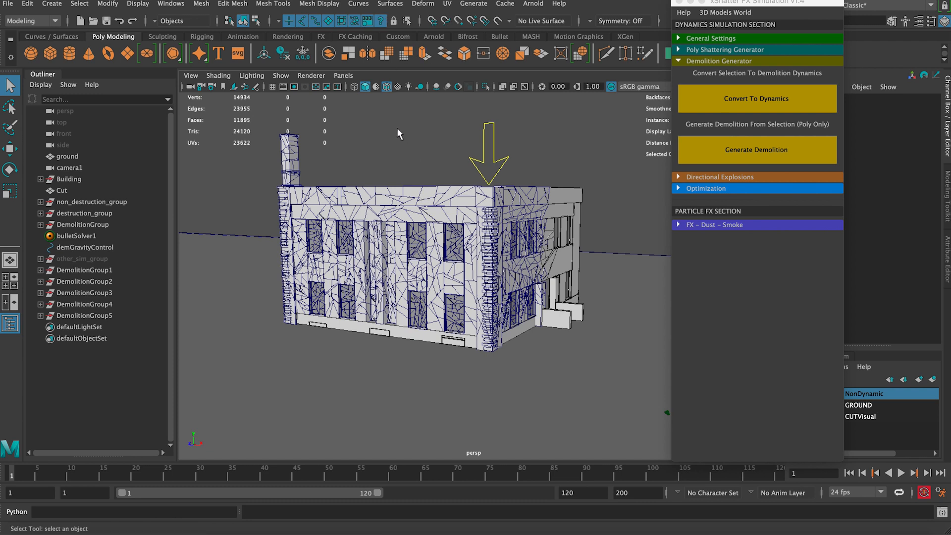
left_click_drag(420, 145, 417, 162, "alt")
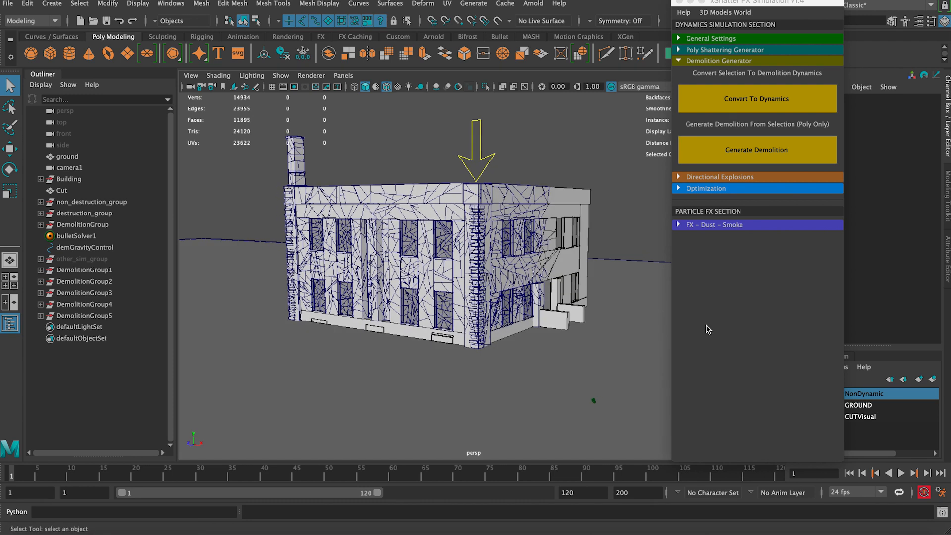
left_click(901, 473)
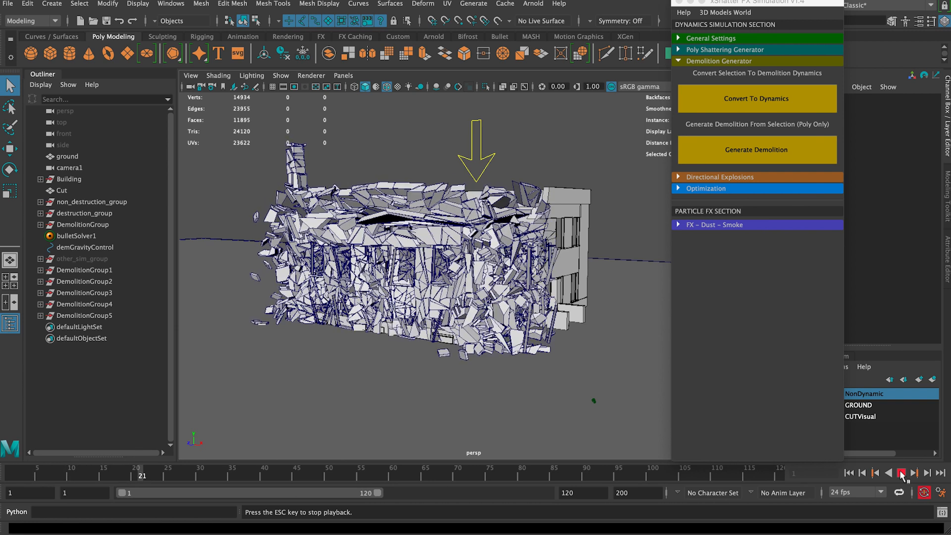
left_click(900, 473)
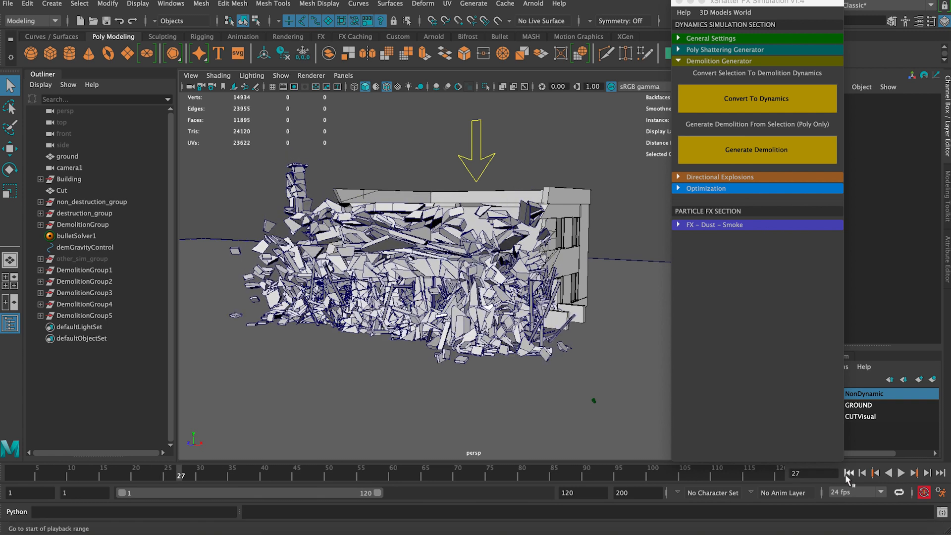
left_click(849, 473)
Shift the Sim Start keys of DemolitionGroup and DemolitionGroup1 through DemolitionGroup5 together so they begin at frame 10.
left_click(84, 270)
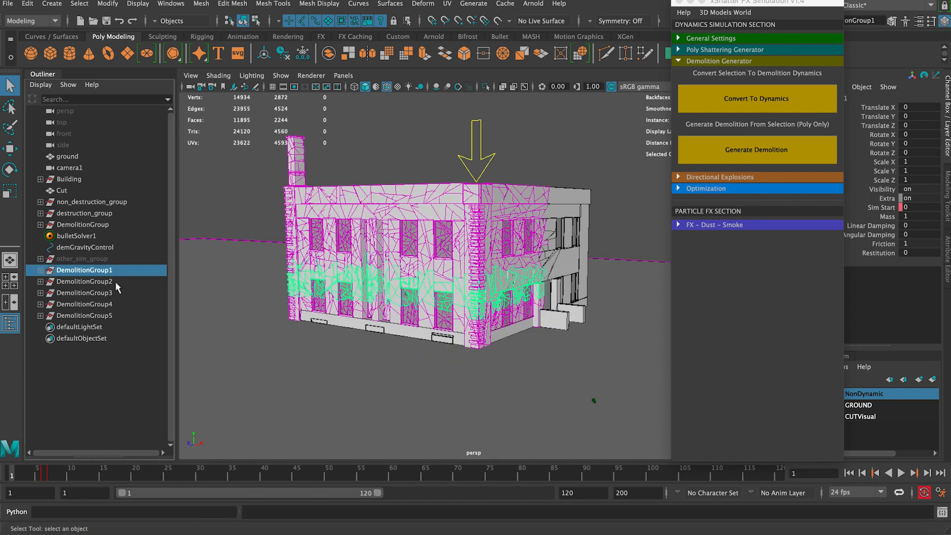
left_click(41, 478)
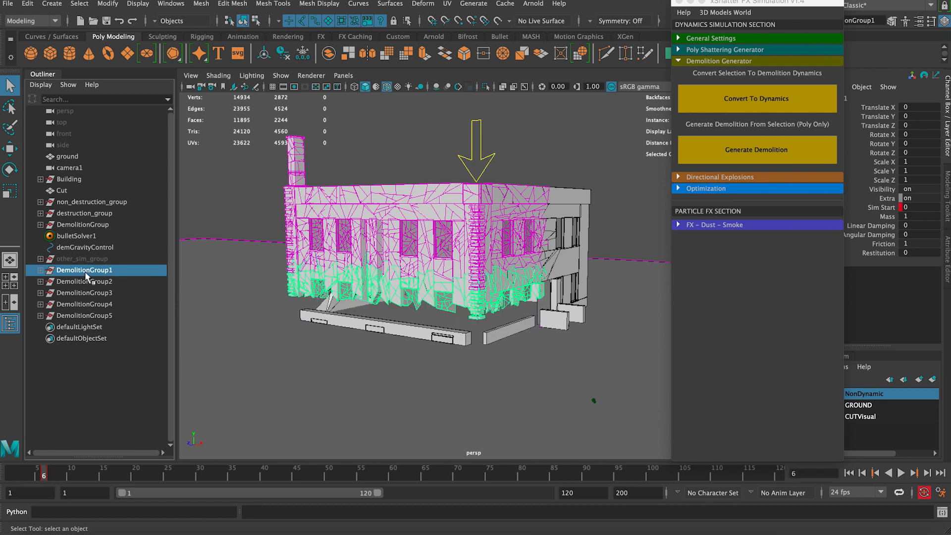
left_click(103, 225)
left_click_drag(99, 271, 106, 319, "ctrl")
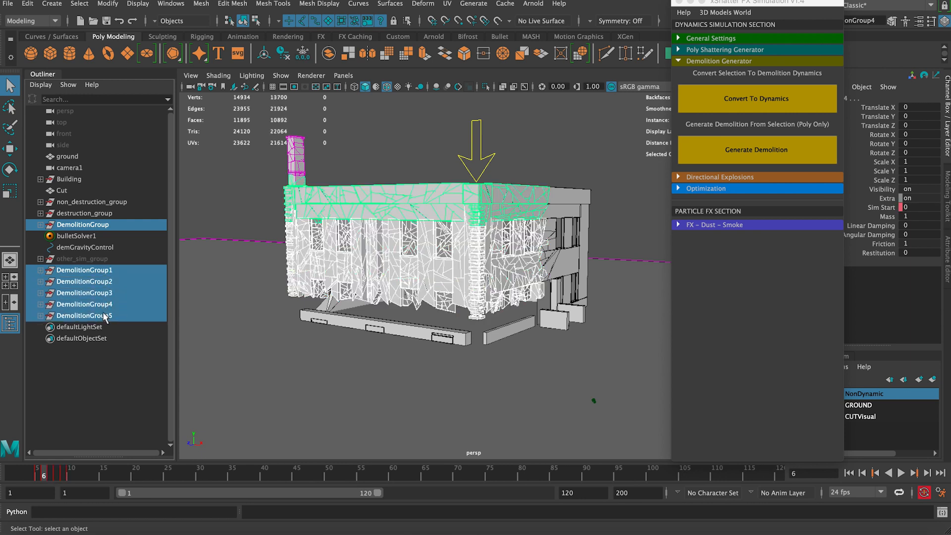
left_click(30, 476)
left_click_drag(31, 476, 88, 479, "shift")
left_click(162, 477)
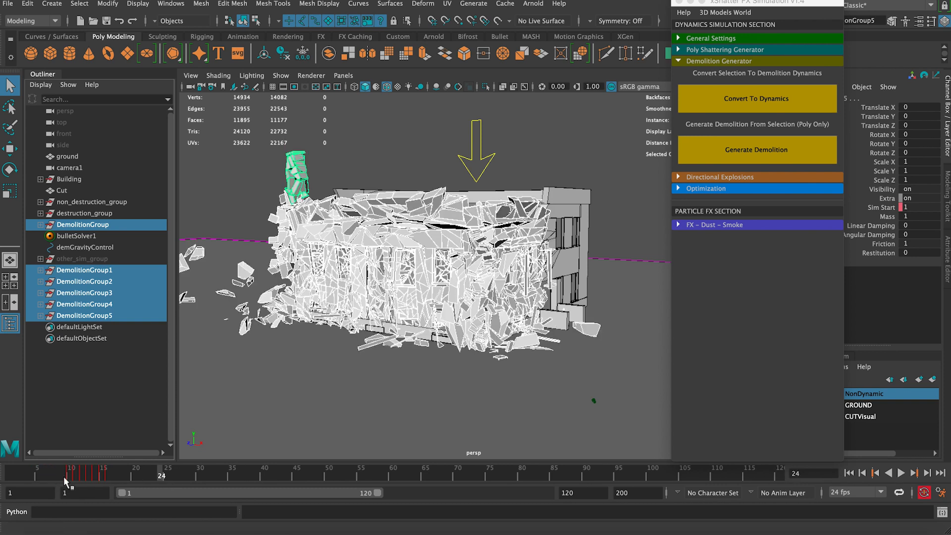
Play the collapse with the shifted keys from the first frame, inspect the debris midway, then rewind and clear the selection.
left_click(849, 473)
left_click(901, 472)
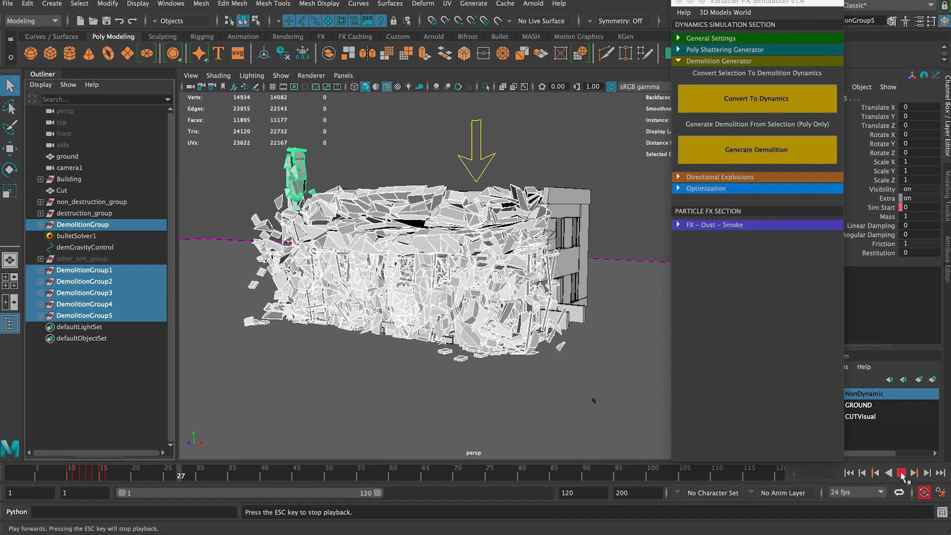
left_click(900, 473)
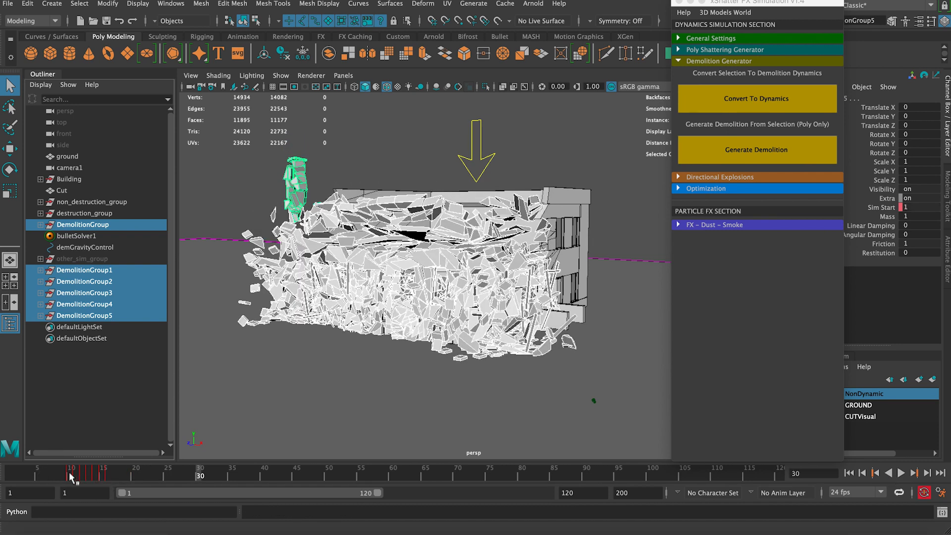
left_click_drag(456, 314, 400, 240, "alt")
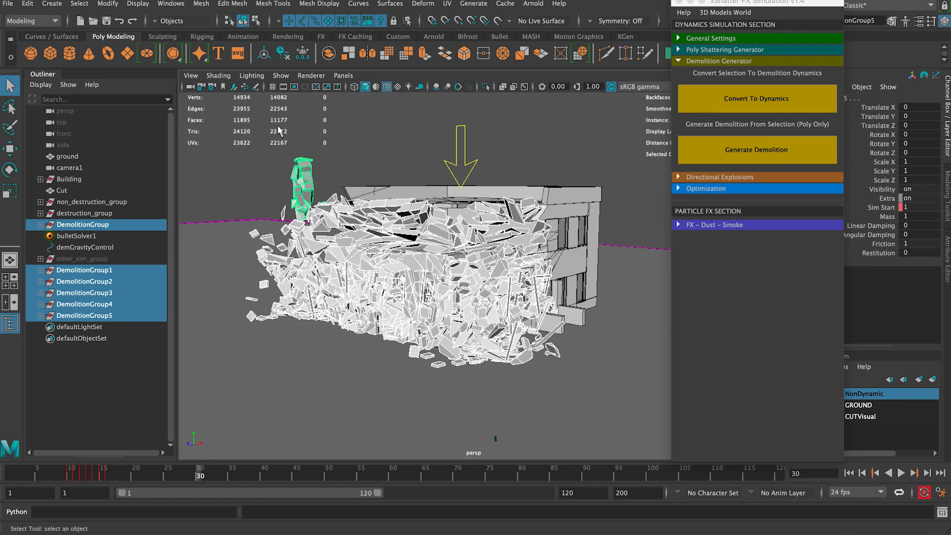
left_click_drag(377, 237, 401, 267, "alt")
scroll(401, 268, "up", 4)
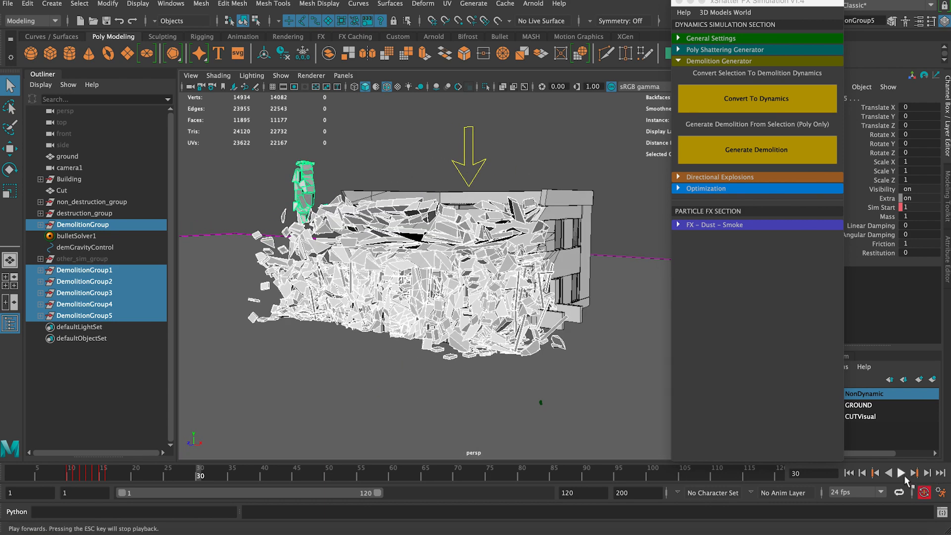
left_click(901, 474)
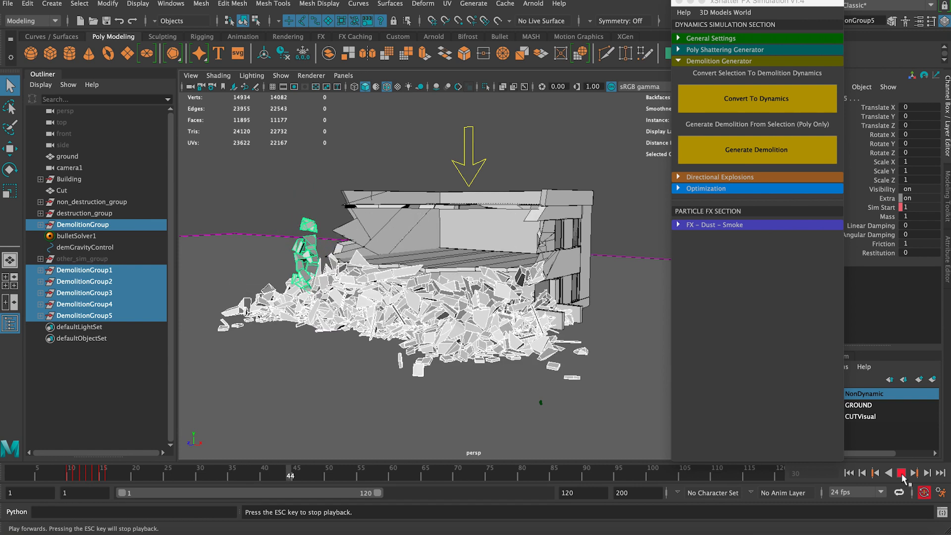
left_click(901, 474)
left_click(849, 473)
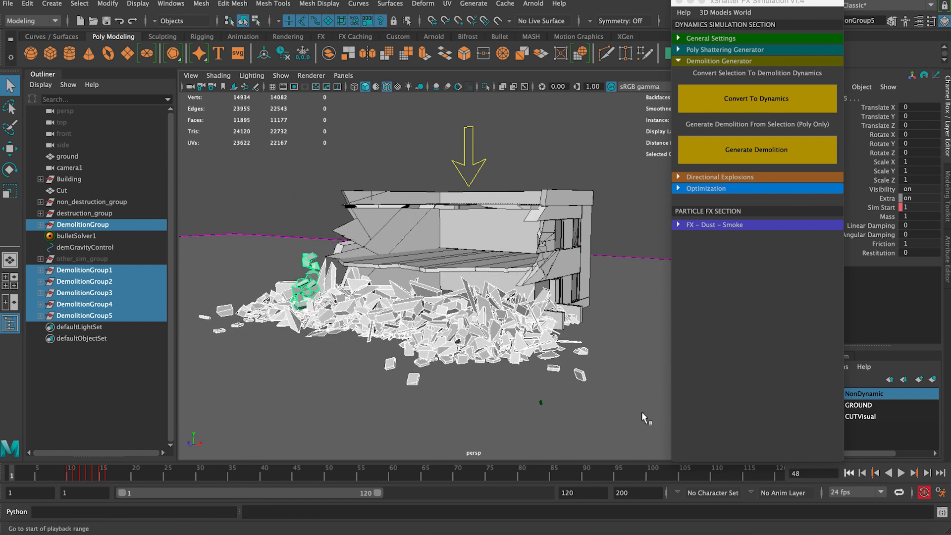
left_click(264, 169)
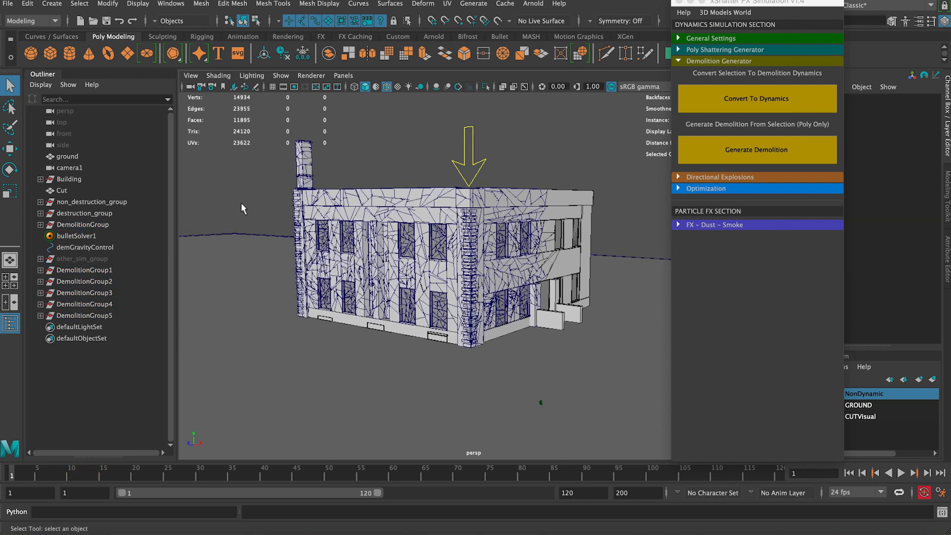
Set bulletSolver1's Internal Fixed Frame Rate to 120Hz in its shape attributes.
left_click(103, 235)
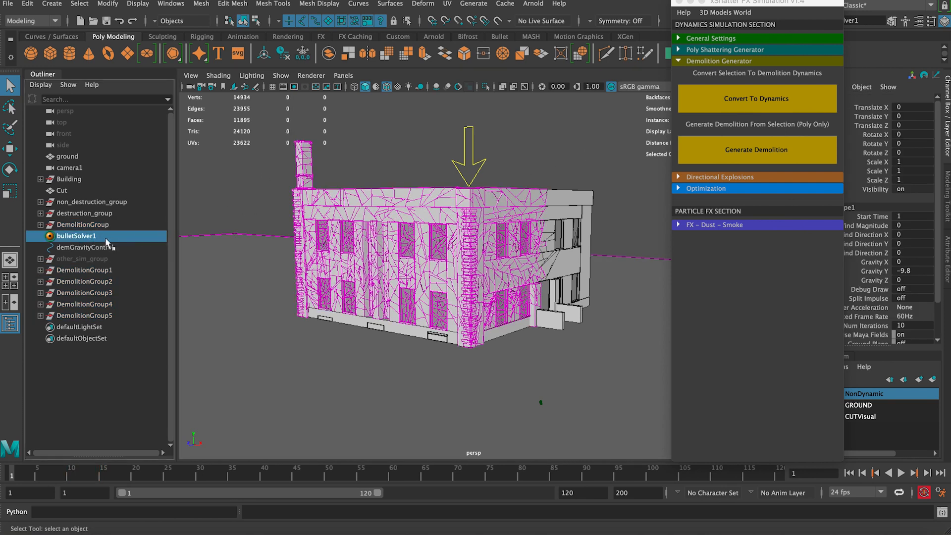
key("ctrl+a")
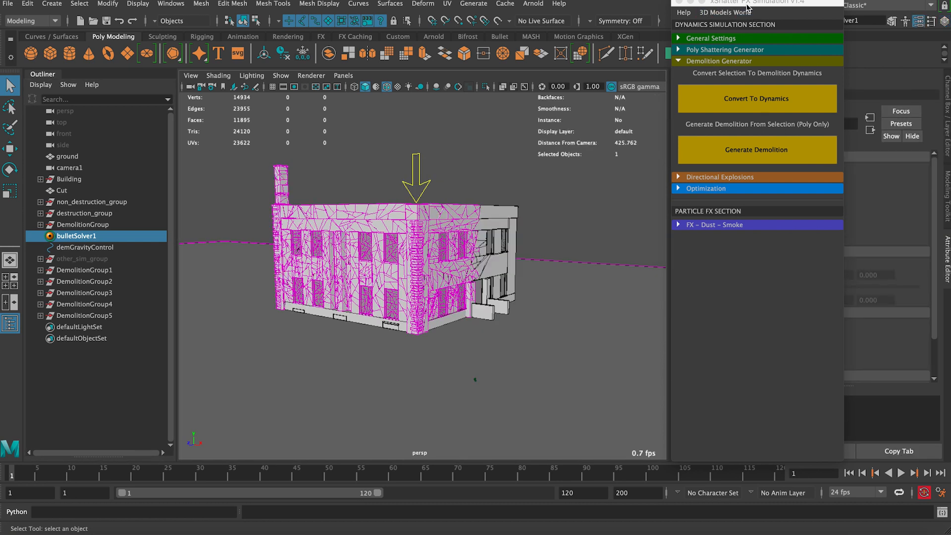
left_click_drag(742, 2, 571, 22)
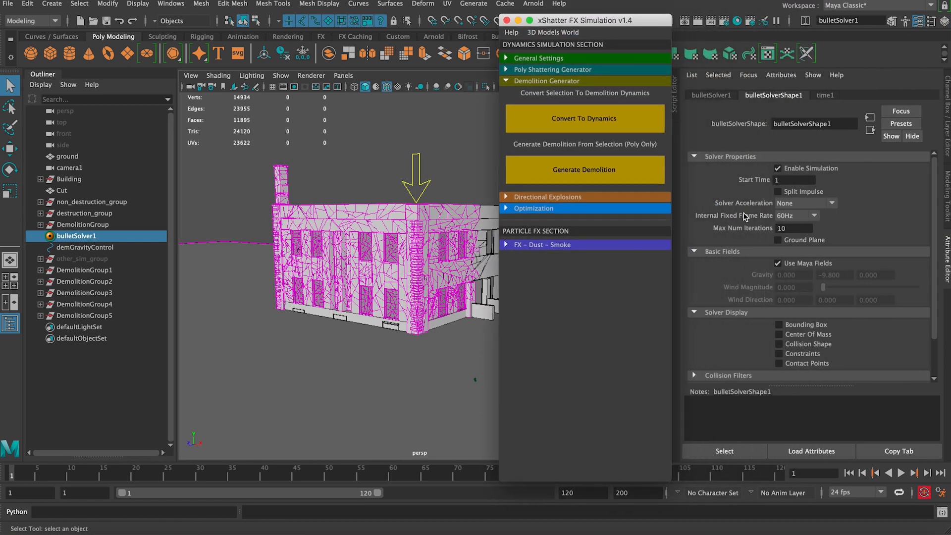
left_click(809, 216)
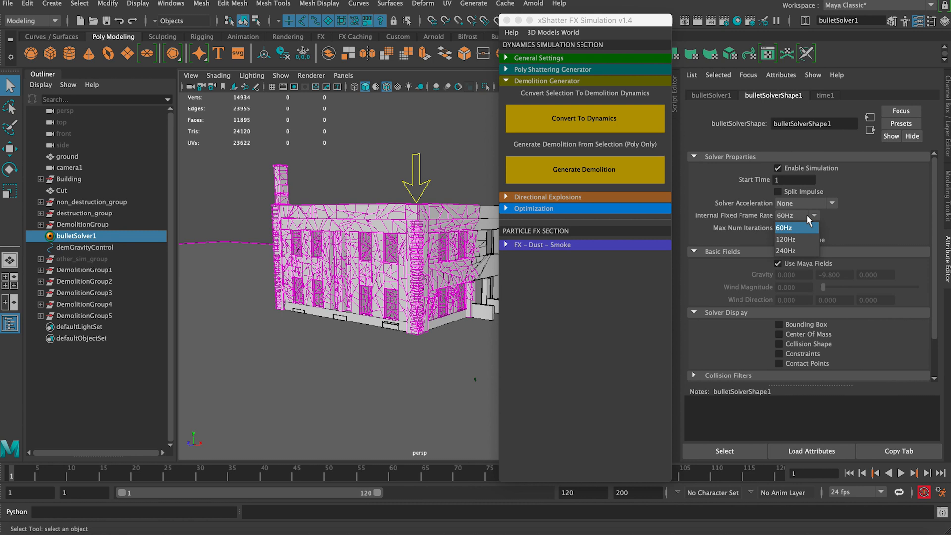
left_click(802, 240)
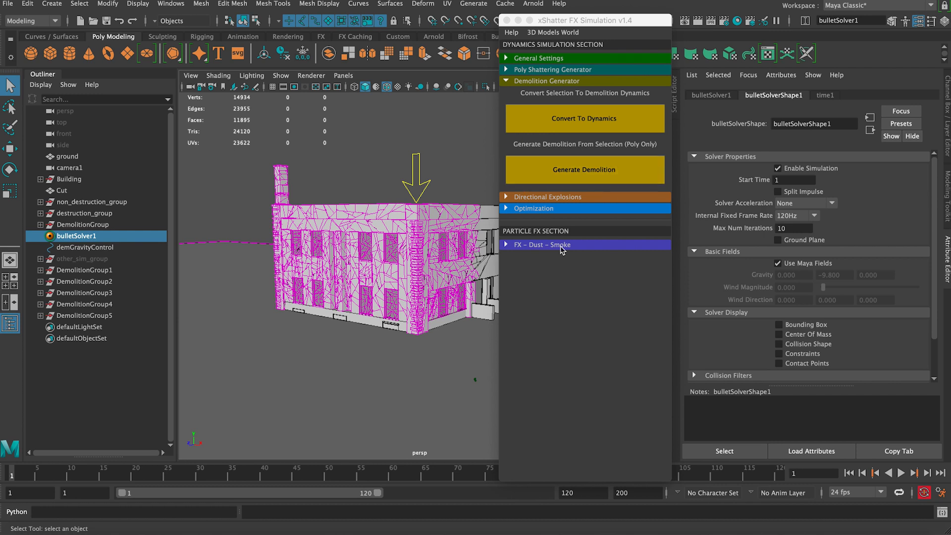
Review the solver's frame rate options, then bring back the Channel Box display with the xShatter window moved aside.
left_click(795, 218)
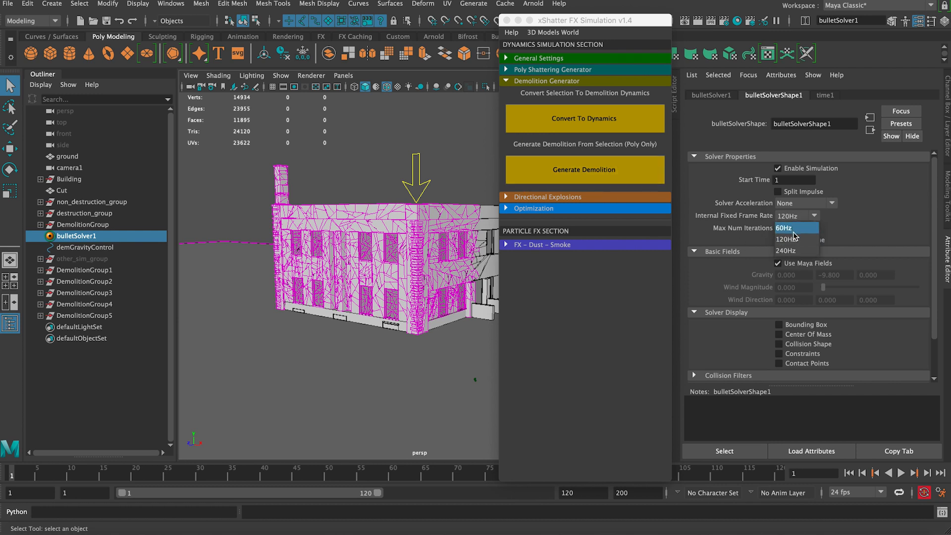
left_click(793, 220)
left_click_drag(623, 27, 825, 29)
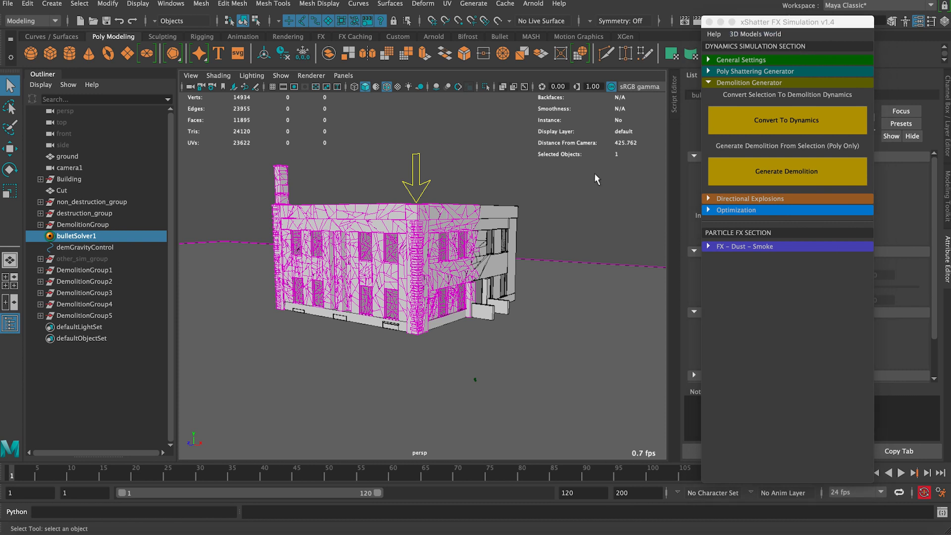
key("ctrl+a")
left_click_drag(814, 26, 785, 18)
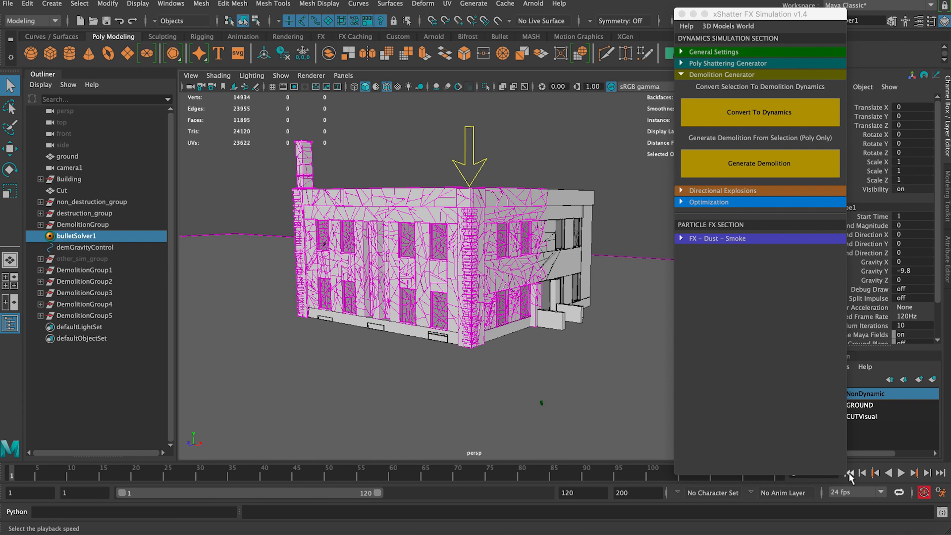
Play the collapse from the first frame, inspect the debris at the building's corner up close, and replay it to about frame 15.
left_click(900, 473)
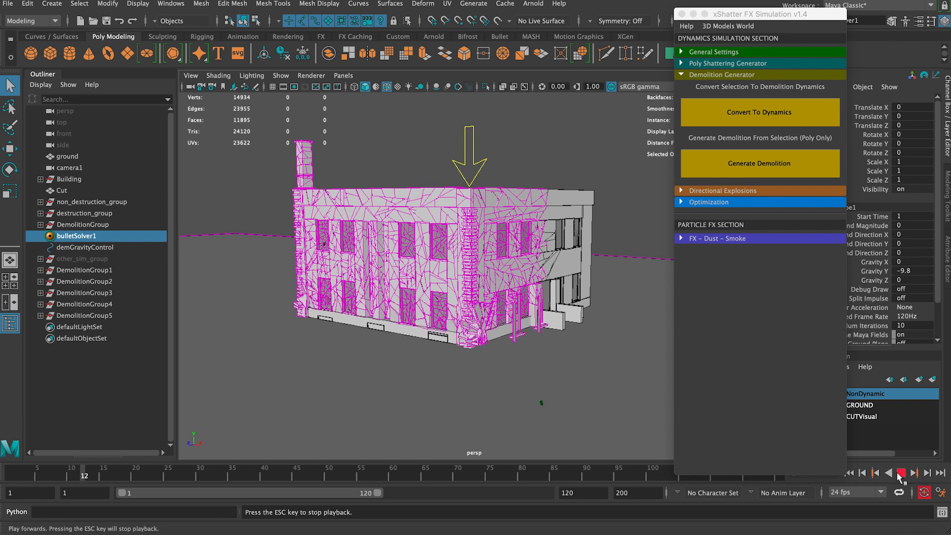
left_click(900, 473)
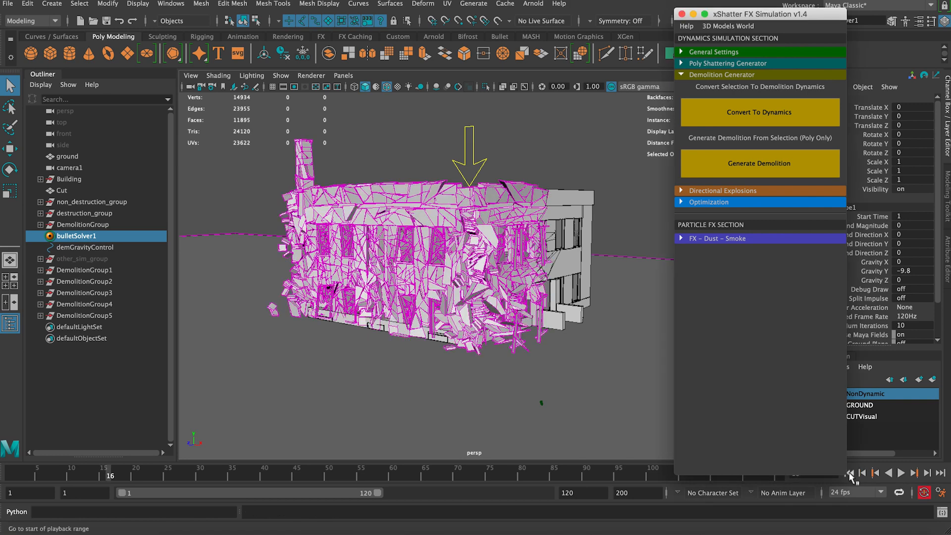
left_click_drag(491, 297, 580, 275, "alt")
middle_click_drag(580, 276, 496, 261, "alt")
right_click_drag(496, 261, 560, 262, "alt")
left_click_drag(559, 262, 534, 263, "alt")
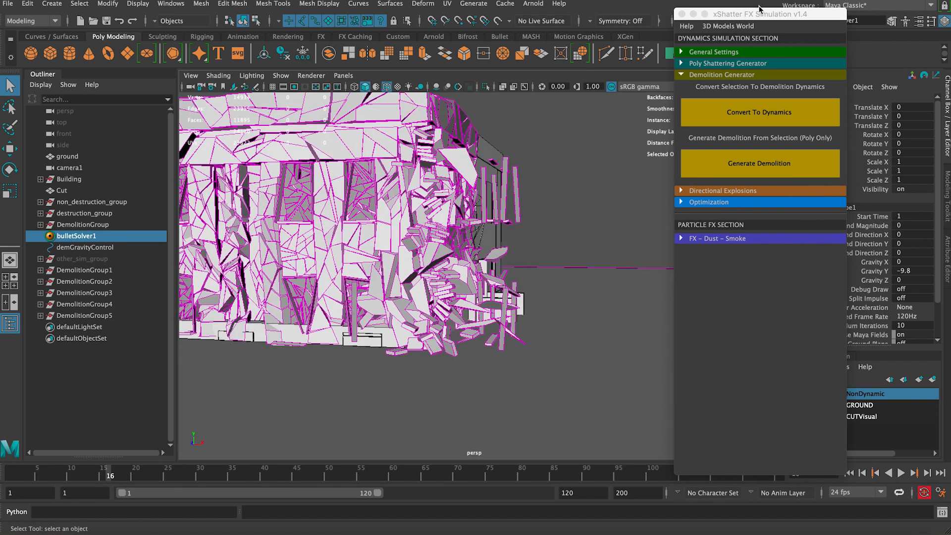
left_click_drag(761, 14, 730, 10)
left_click(849, 473)
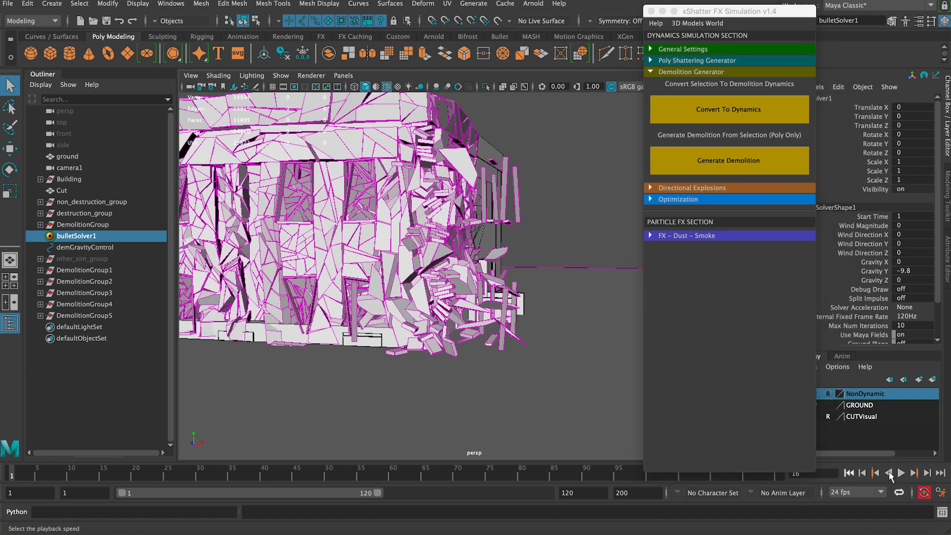
left_click(900, 472)
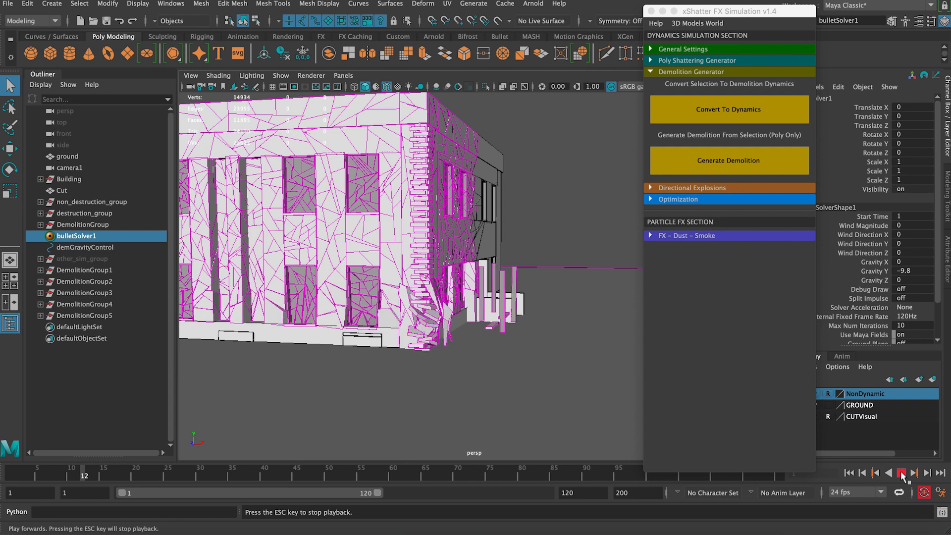
left_click(901, 473)
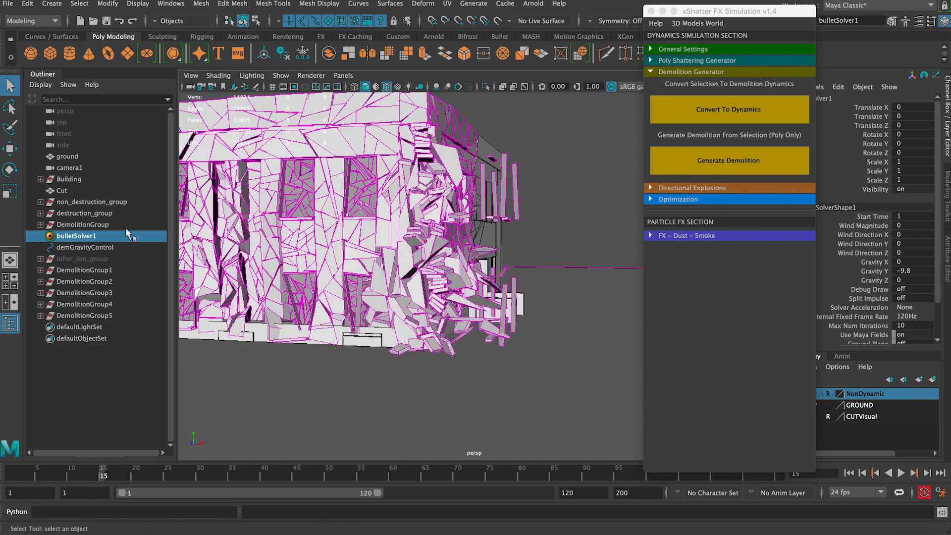
Shift the Sim Start keys of DemolitionGroup and DemolitionGroup1 through DemolitionGroup5 together so they begin around frame 4.
left_click(126, 225)
left_click(115, 270, "ctrl")
left_click(113, 293, "ctrl")
left_click(114, 282, "ctrl")
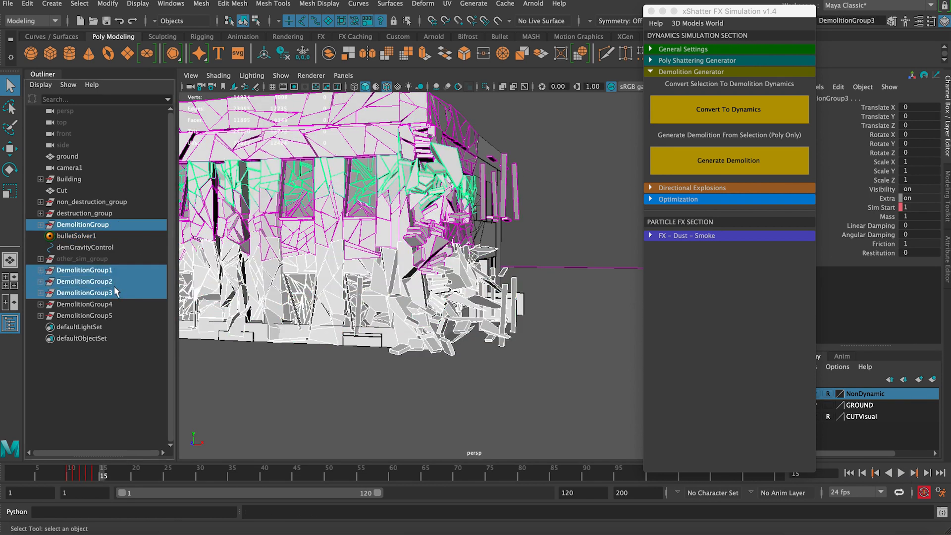
left_click(113, 304, "ctrl")
left_click(115, 314, "ctrl")
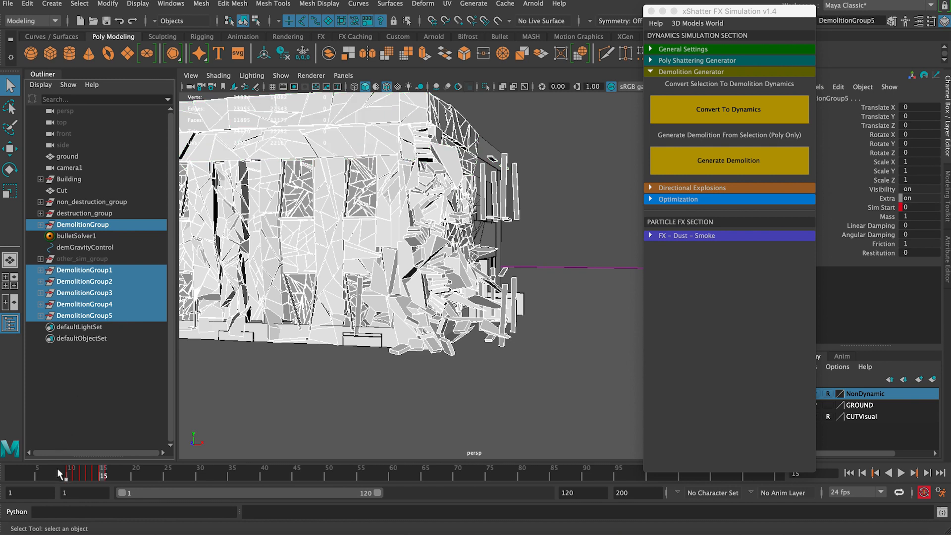
mouse_move(56, 474)
left_mouse_down("shift")
mouse_move(123, 476)
mouse_move(52, 477)
left_mouse_up("shift")
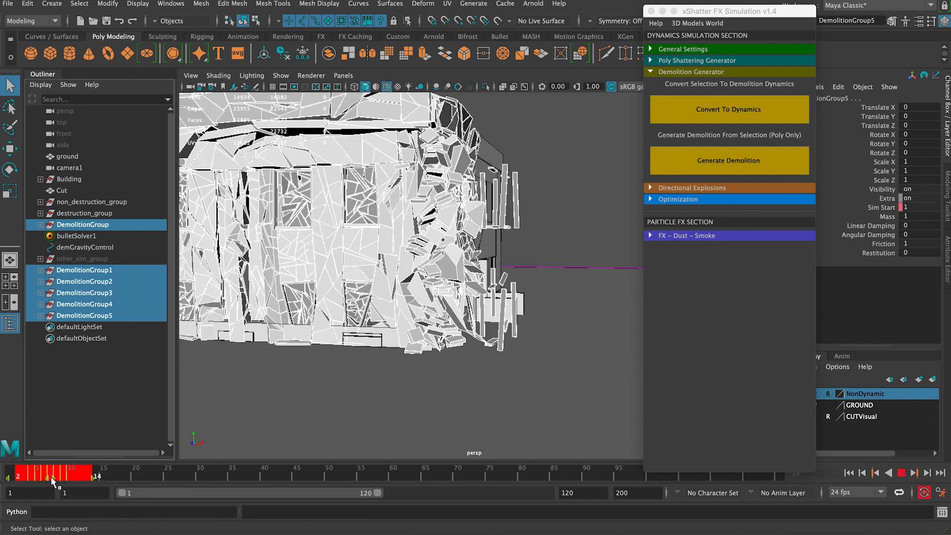
left_click(142, 473)
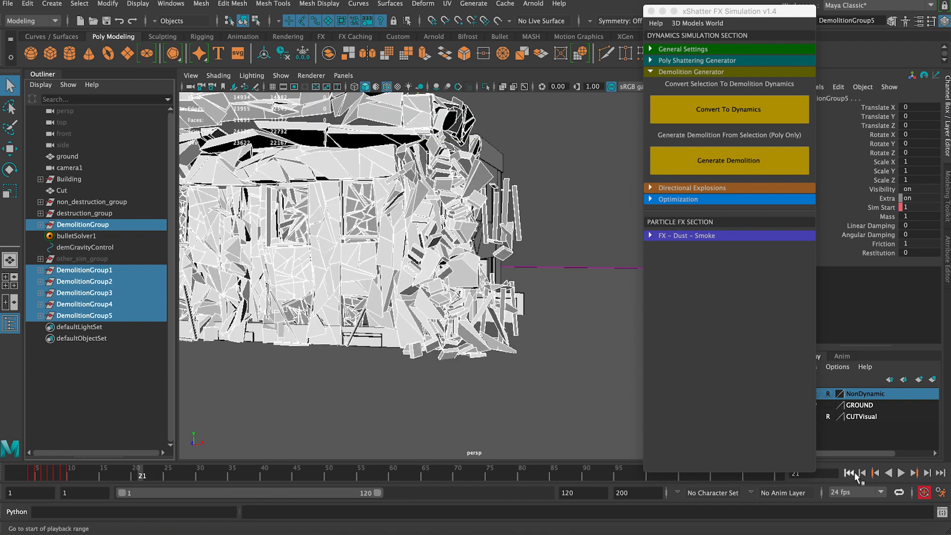
Play the collapse from the first frame to frame 8 and examine the window frame pieces flying off the side wall.
left_click(856, 474)
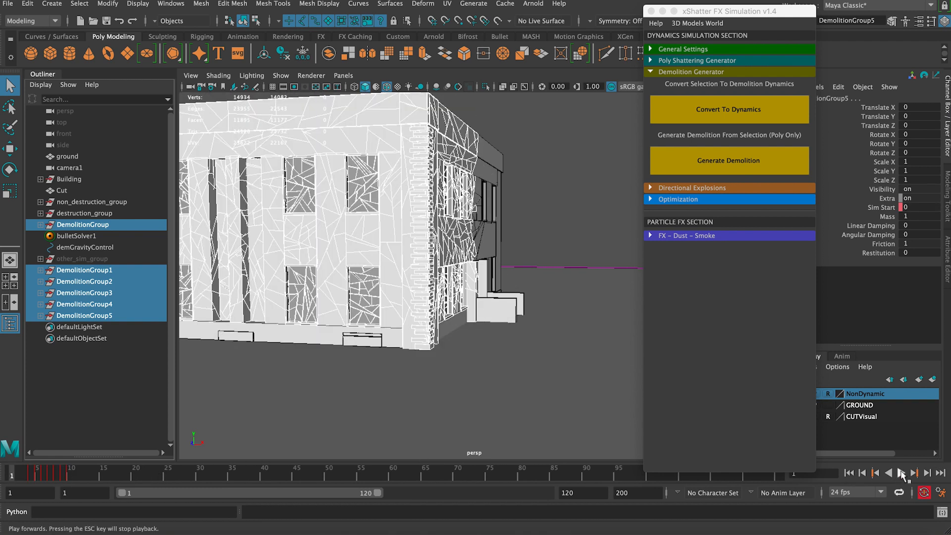
left_click(900, 474)
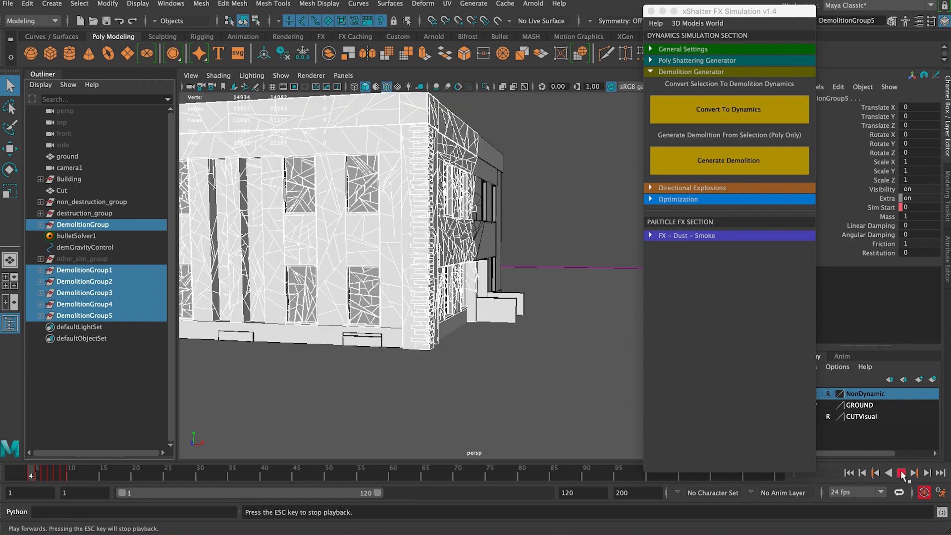
left_click(900, 474)
left_click_drag(584, 257, 531, 204, "alt")
left_click(506, 208)
left_click(516, 206)
left_click(515, 208)
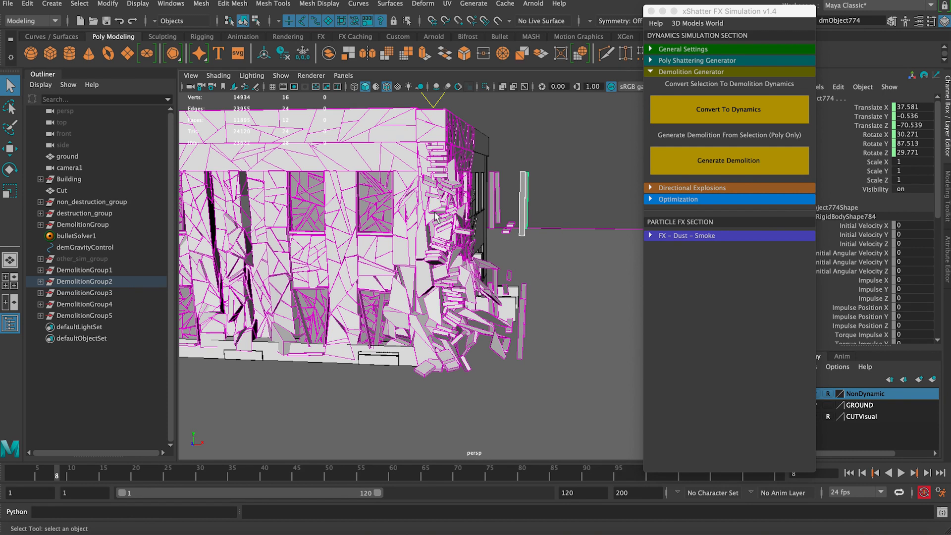
left_click_drag(435, 216, 517, 179, "alt")
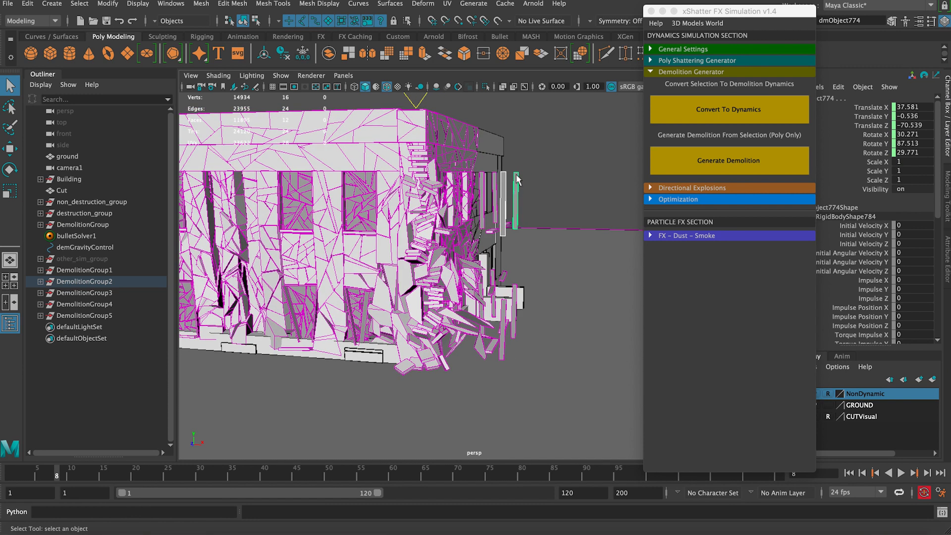
left_click_drag(533, 192, 646, 177, "alt")
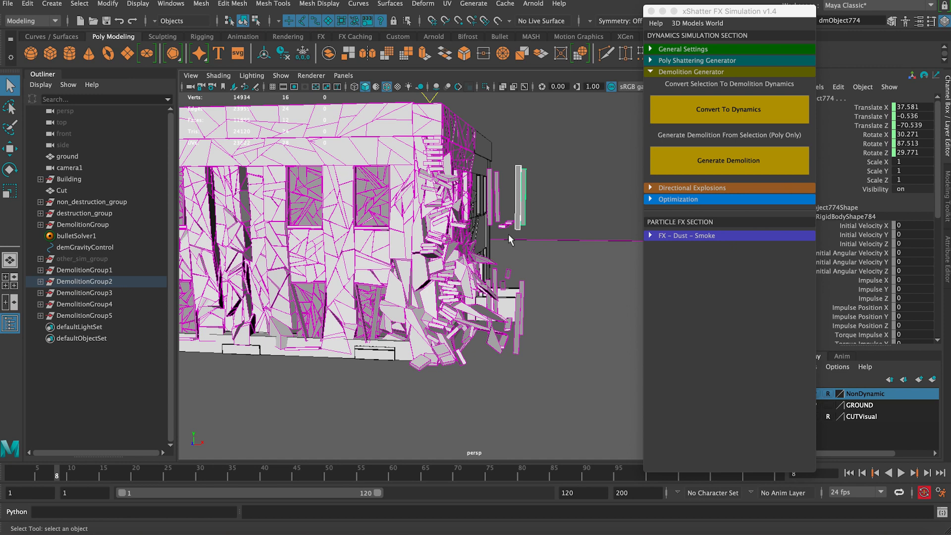
left_click_drag(510, 240, 496, 218, "alt")
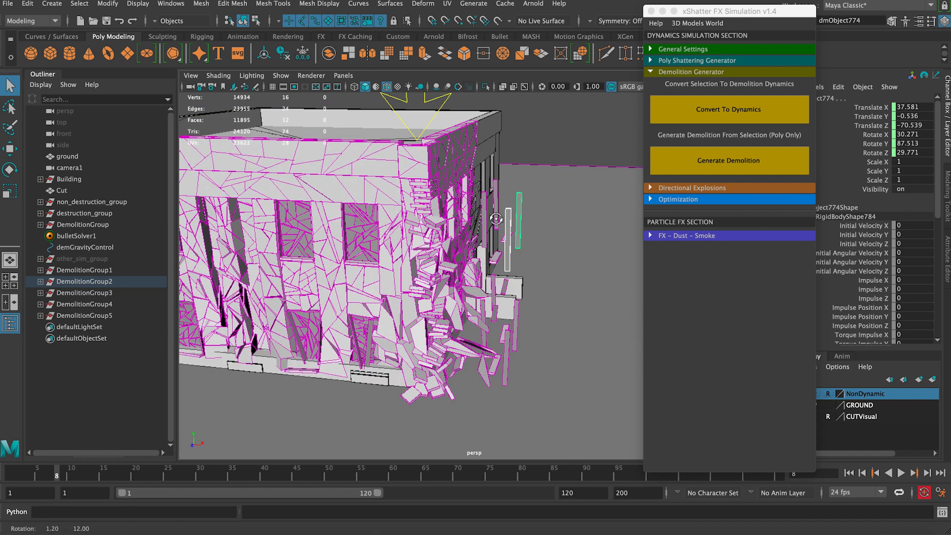
right_click_drag(496, 218, 567, 157, "alt")
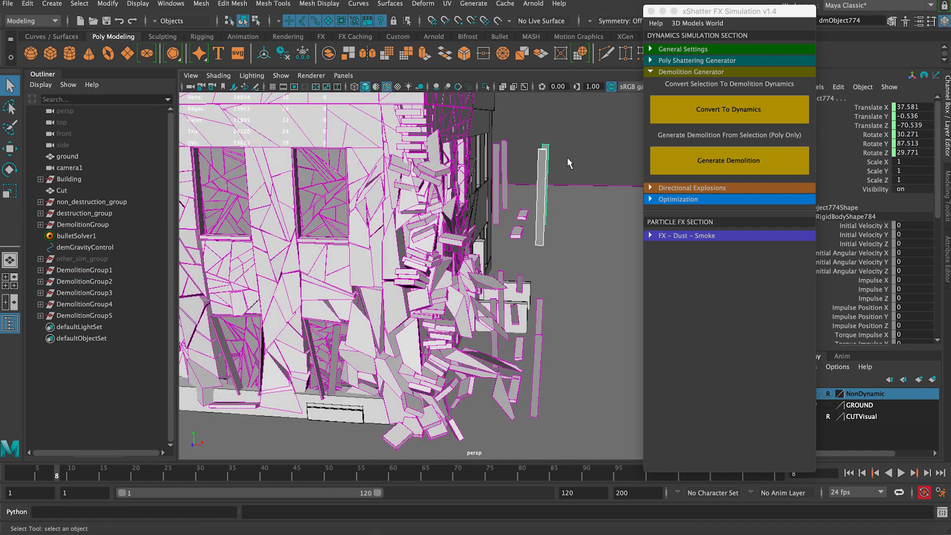
Remove the simulation from the two outermost upper window frame pieces, dmObject773 and dmObject774.
left_click(566, 156)
left_click(541, 208)
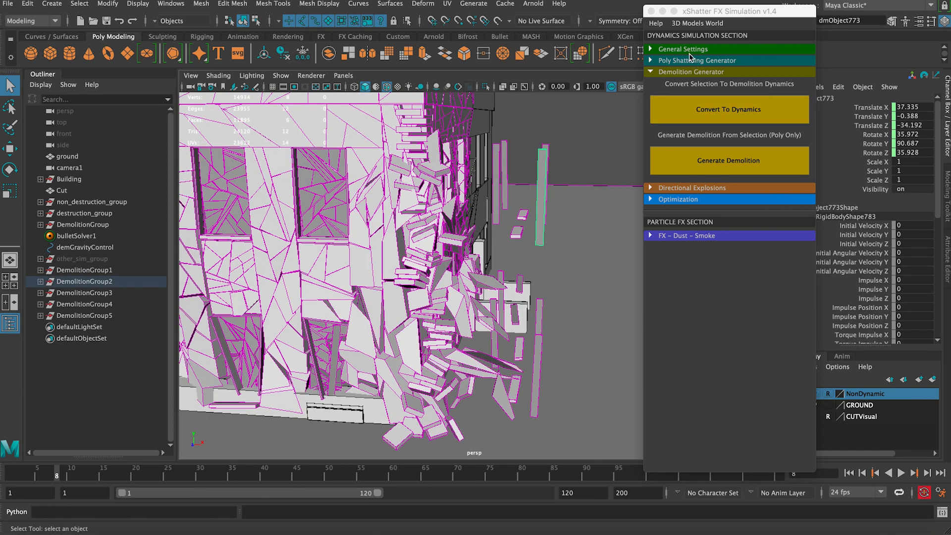
left_click(689, 51)
left_click_drag(578, 155, 533, 179, "alt")
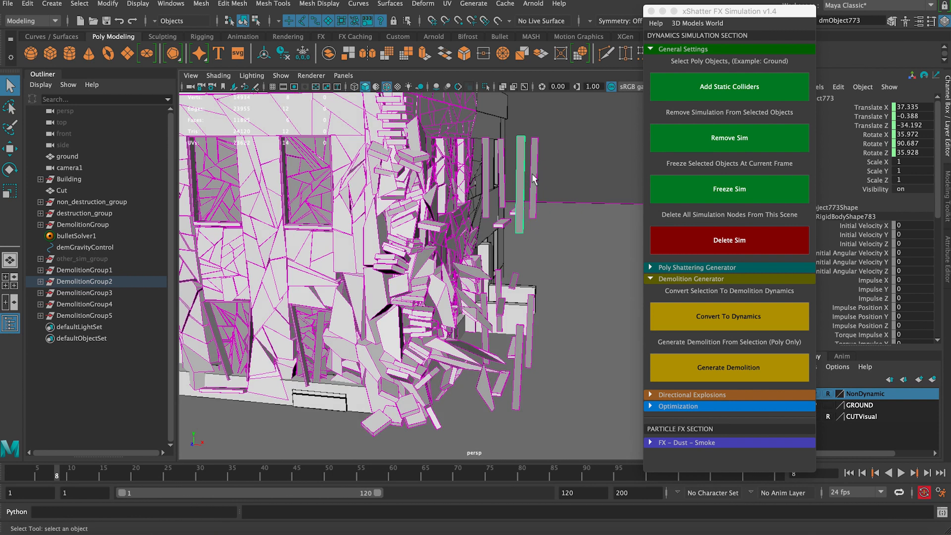
left_click(674, 144)
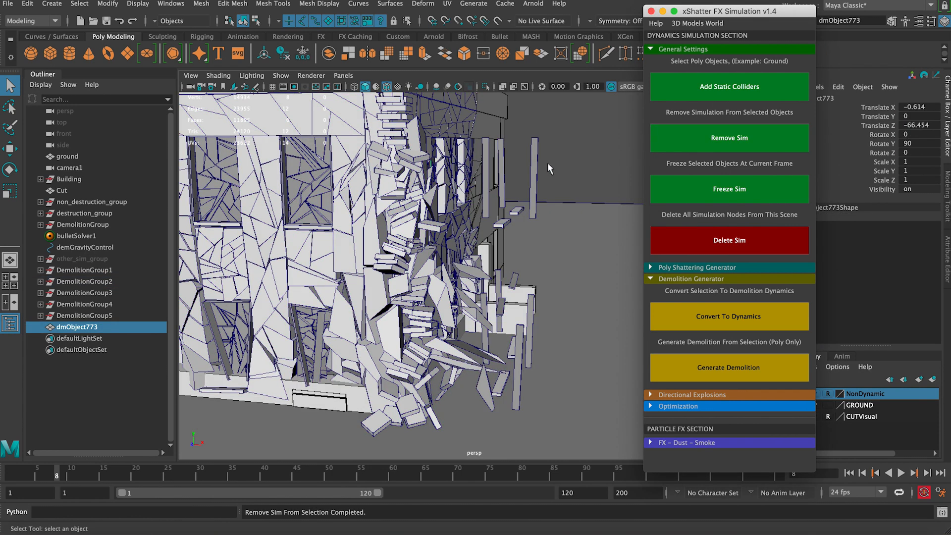
left_click(535, 156)
left_click(703, 144)
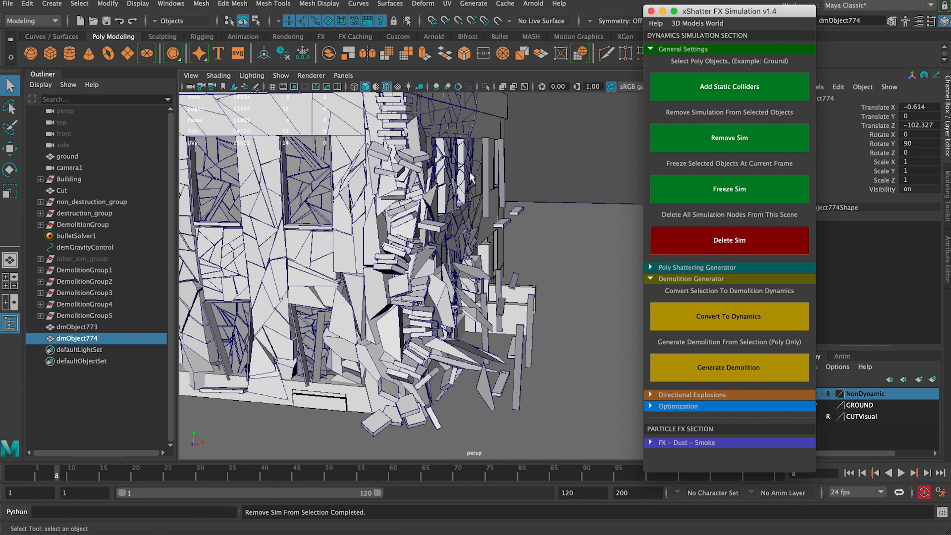
Remove the simulation from the remaining upright upper frame pieces, dmObject776 and dmObject772.
left_click(501, 161)
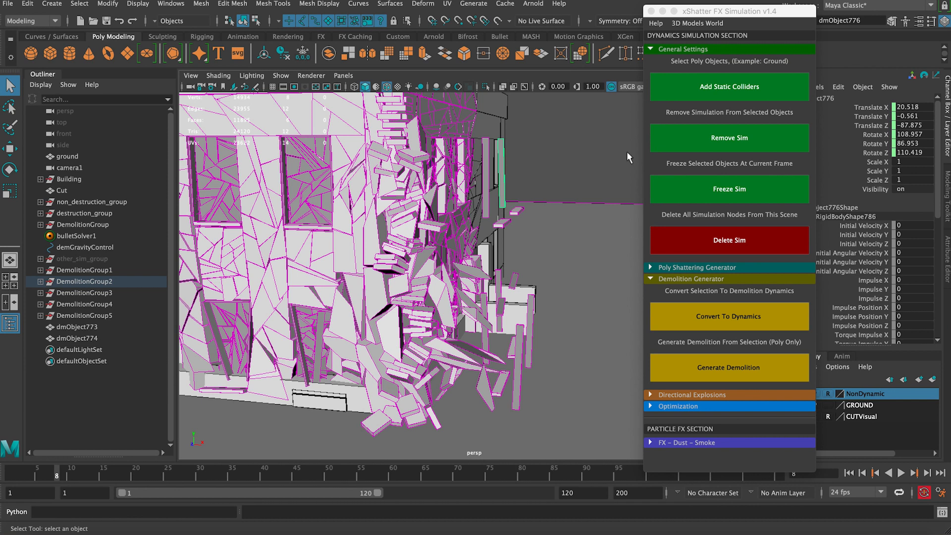
left_click(712, 139)
left_click(487, 166)
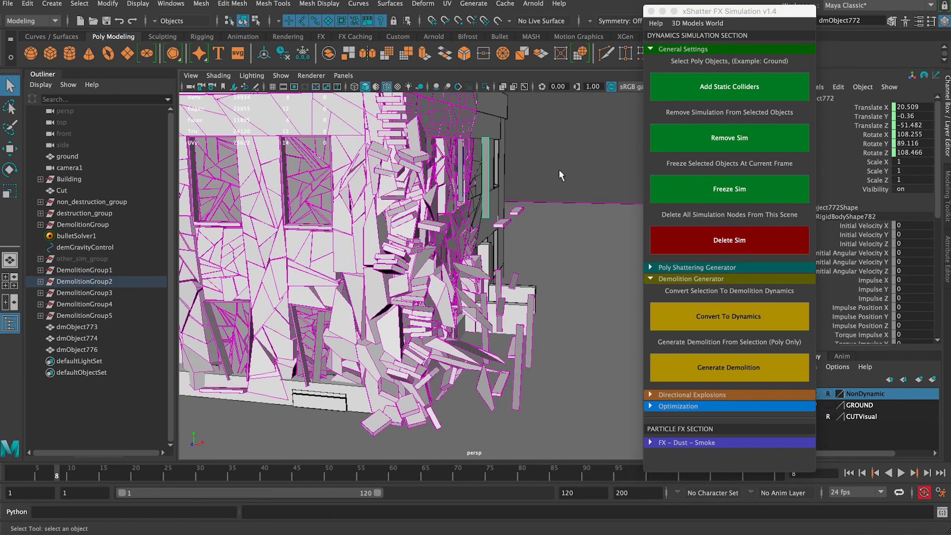
left_click(682, 143)
Select dmObject773, dmObject774, dmObject776 and dmObject772 together and check their placement in the side wall's upper windows.
left_click_drag(468, 196, 238, 227, "alt")
left_click(95, 326)
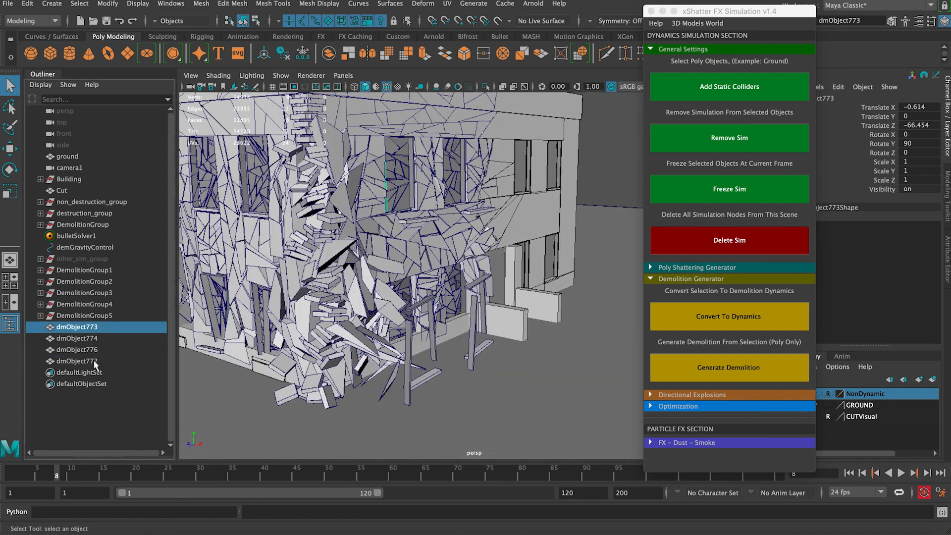
left_click(93, 360, "shift")
left_click_drag(296, 302, 359, 193, "alt")
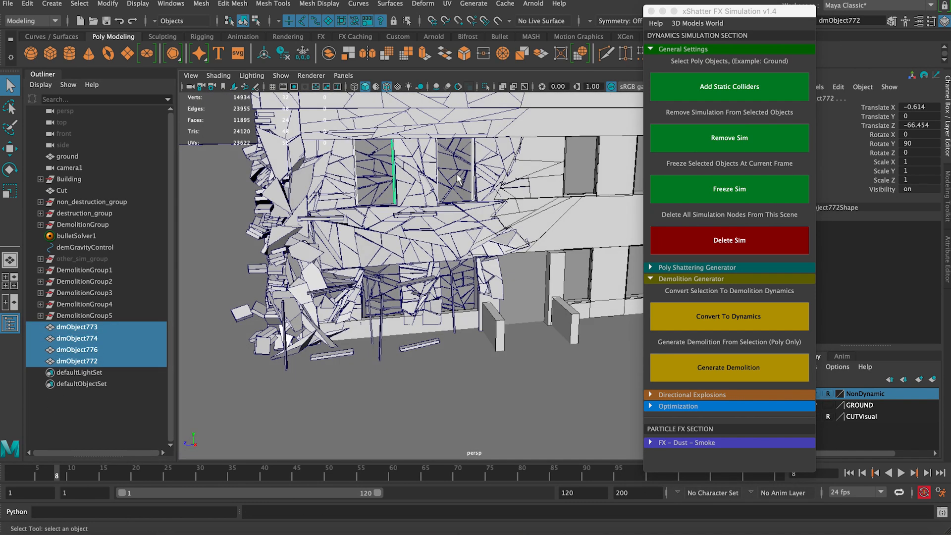
mouse_move(458, 180)
left_mouse_down("alt")
mouse_move(436, 183)
mouse_move(458, 177)
left_mouse_up("alt")
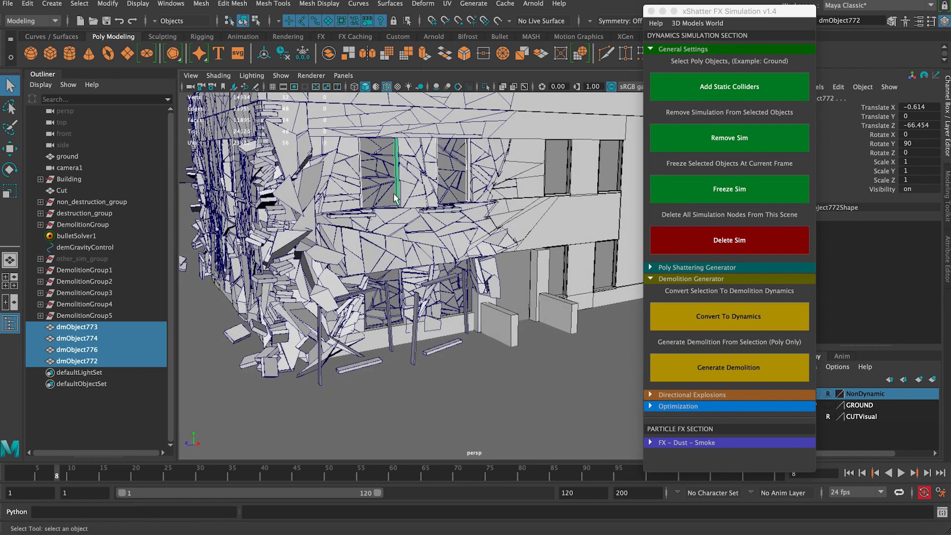
left_click_drag(396, 198, 451, 193, "alt")
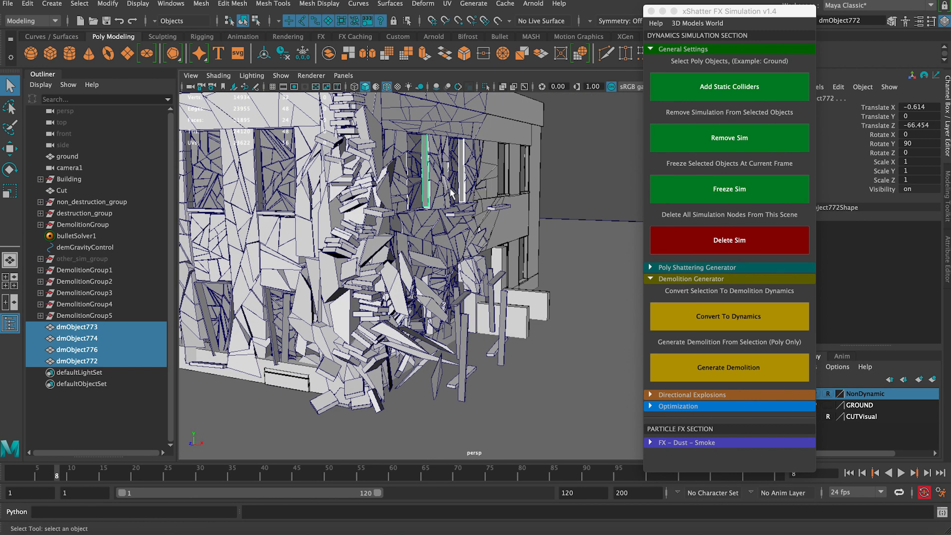
Remove the simulation from the two short floating upper frame pieces, dmObject771 and dmObject775.
left_click_drag(455, 299, 490, 277, "alt")
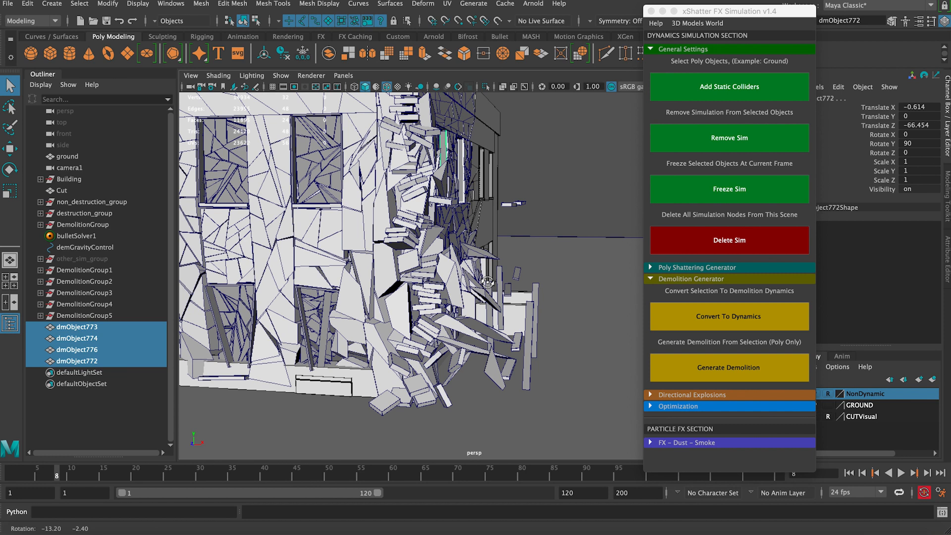
left_click(510, 203)
left_click(682, 144)
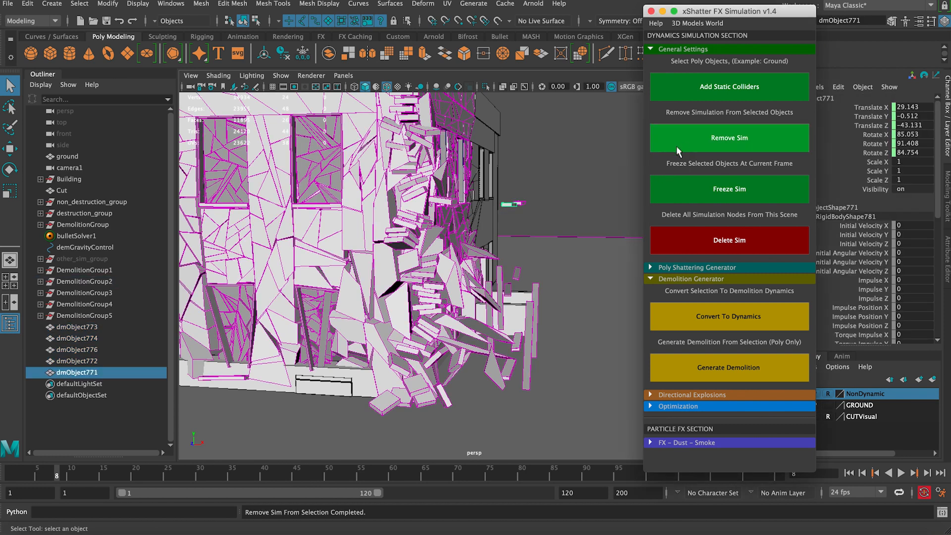
left_click(524, 203)
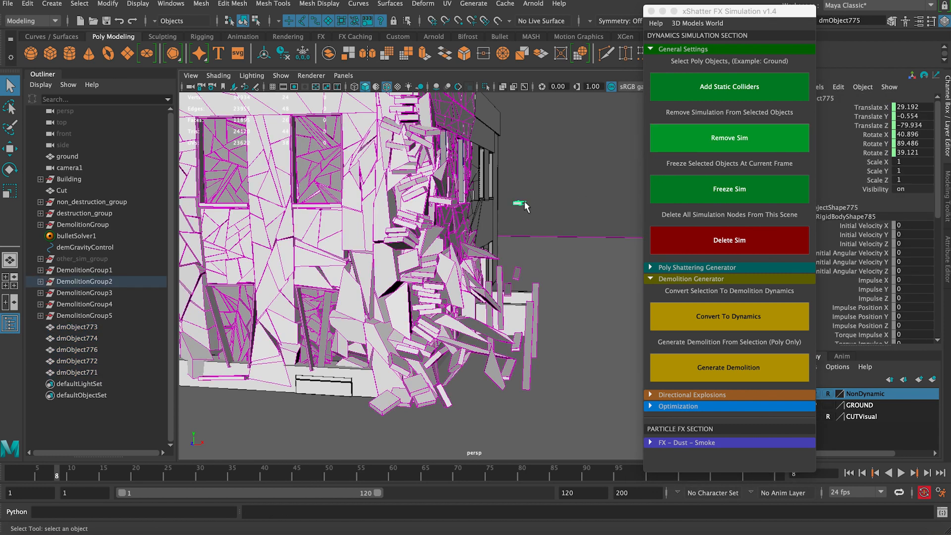
left_click(697, 150)
Remove the simulation from the short floating lower window frame piece, dmObject491.
left_click_drag(589, 249, 513, 277, "alt")
left_click(512, 277)
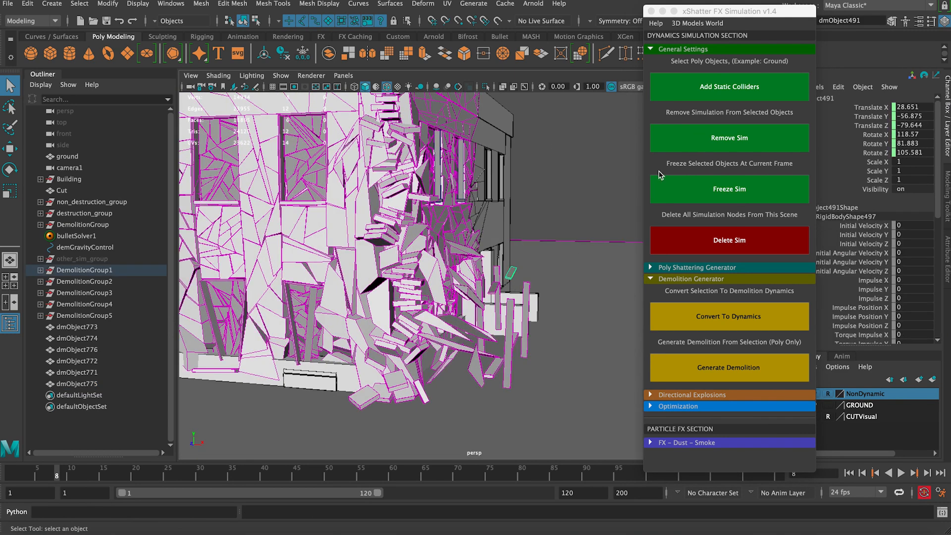
left_click(696, 140)
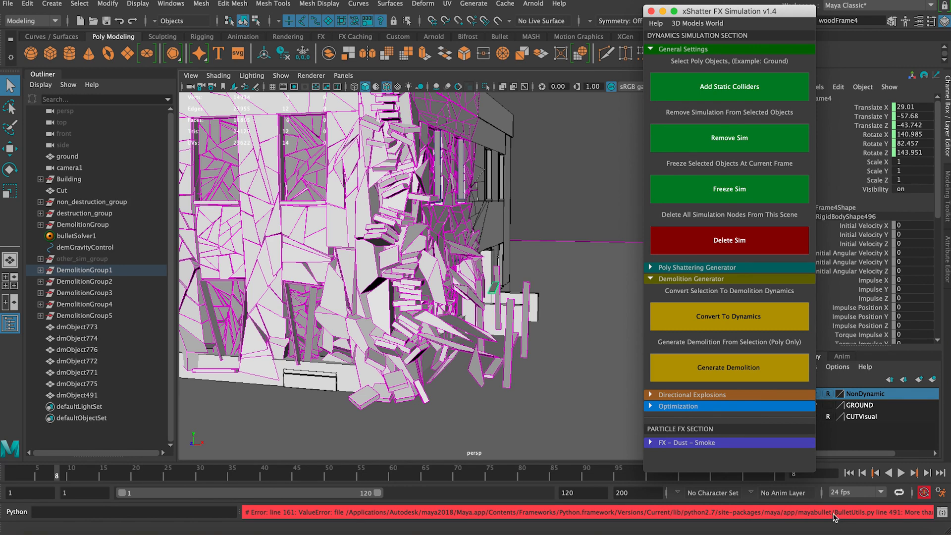
Try to remove the simulation from the upright frame piece woodFrame5 standing near the side entrance wall.
scroll(555, 320, "up", 3)
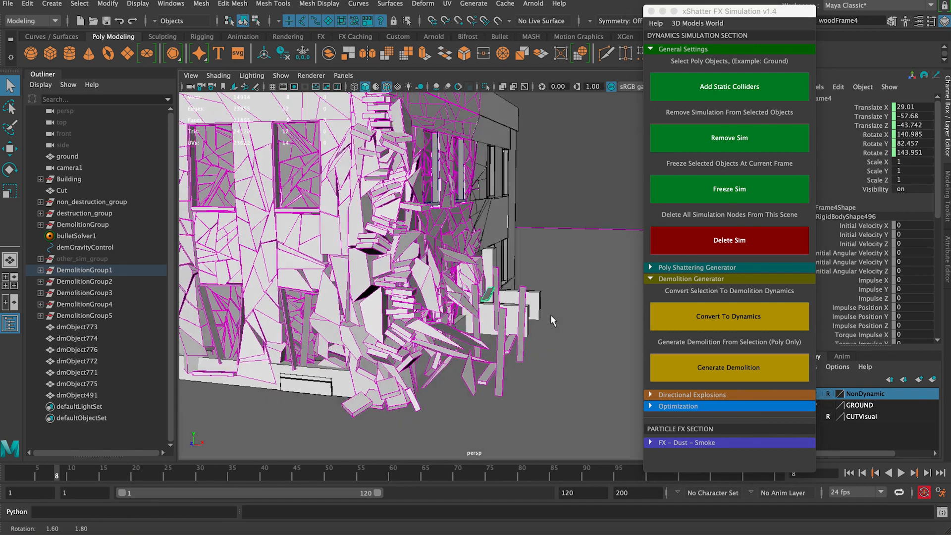
left_click_drag(478, 299, 497, 281, "alt")
left_click(497, 283)
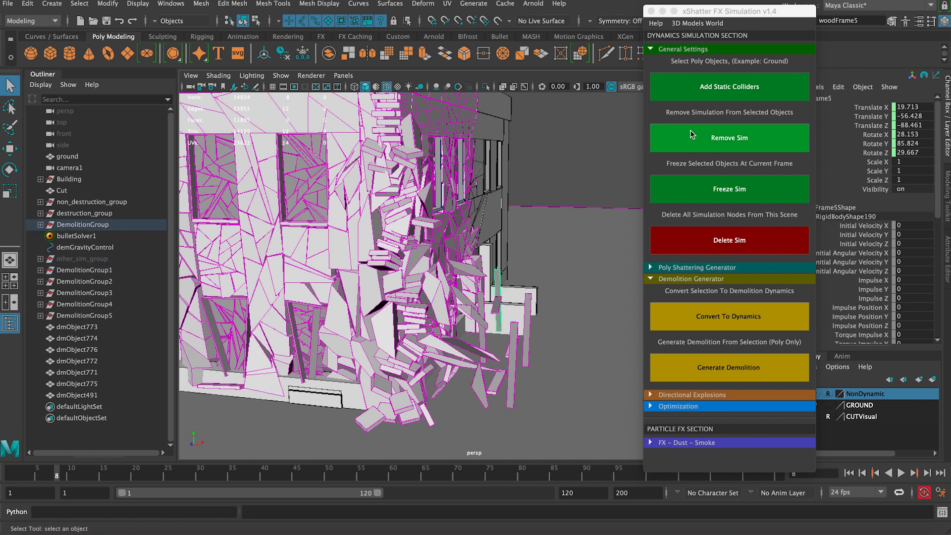
left_click(696, 138)
Remove the simulation from the two upright fallen window frame pieces, dmObject188 and dmObject189.
left_click(482, 298)
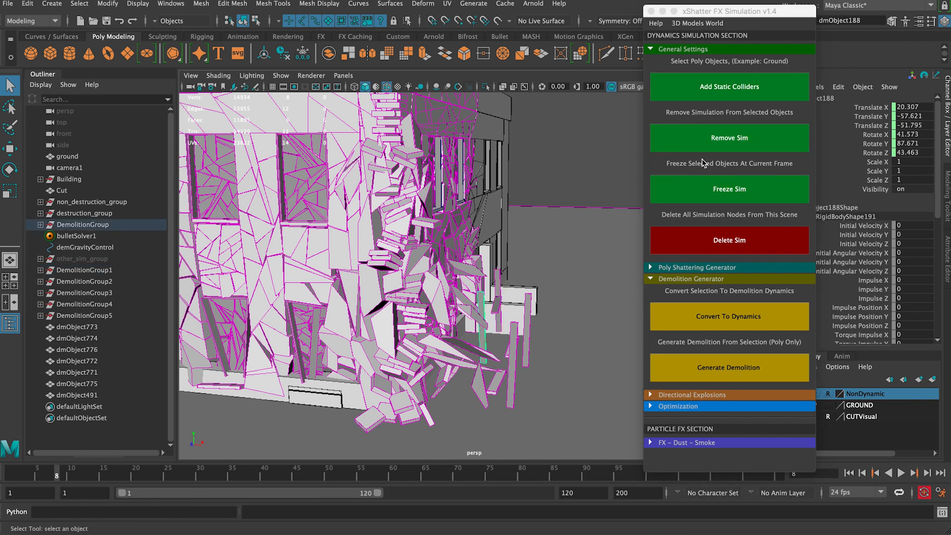
left_click(713, 141)
left_click(530, 305)
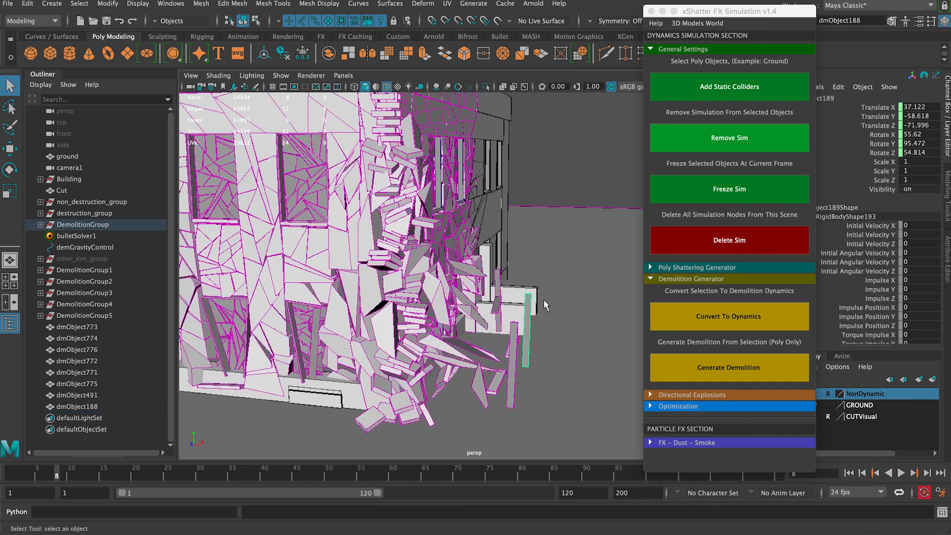
left_click(721, 136)
Try to remove the simulation from the tall upright piece woodFrame3 and the small piece polySurface90 beside it.
left_click(515, 331)
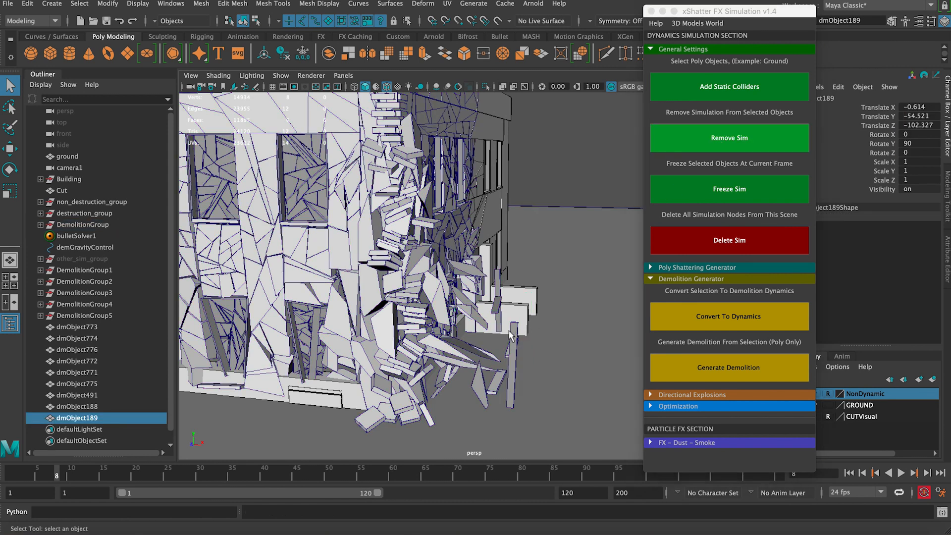
left_click(718, 140)
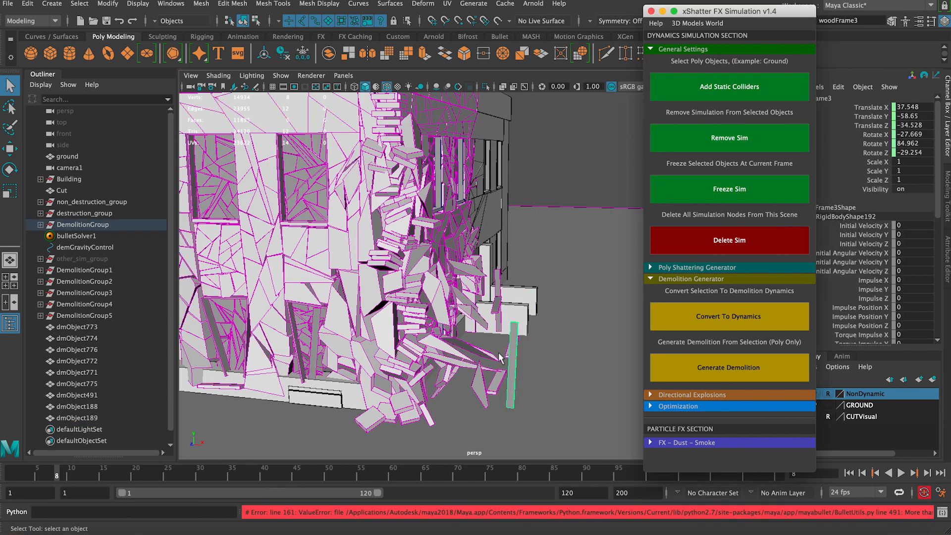
left_click(497, 382)
left_click(728, 139)
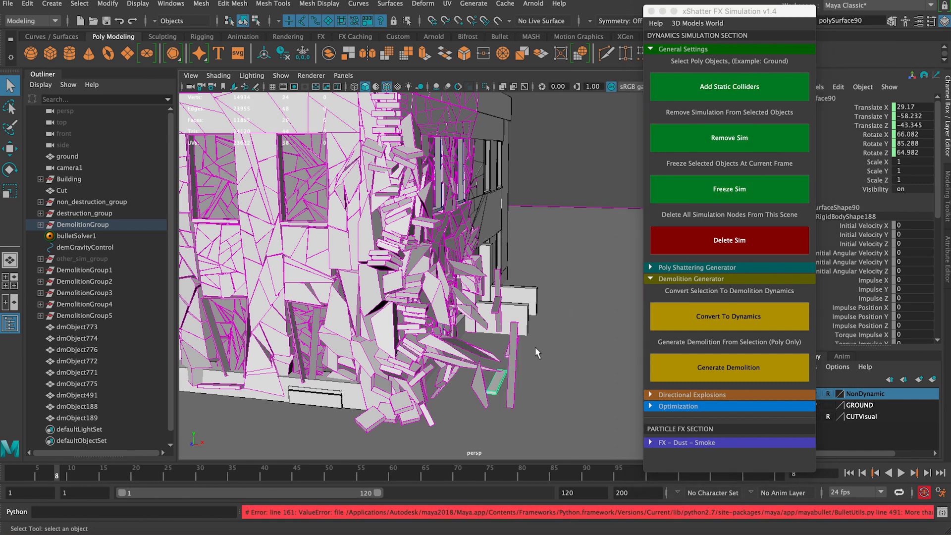
Remove the simulation from the window frame piece dmObject187 lying among the debris.
left_click(495, 349)
left_click(713, 151)
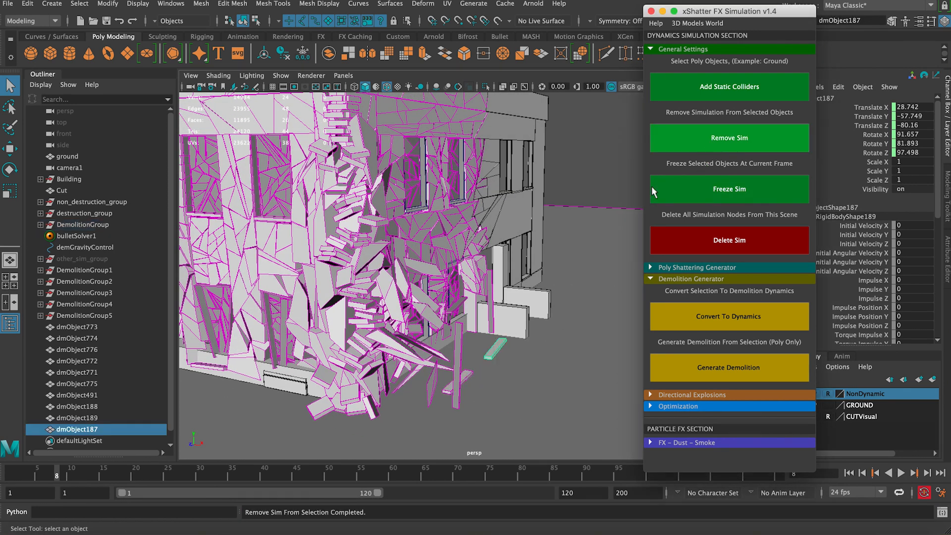
Try to remove the simulation from the short piece woodFrame4 and retry it on polySurface90.
left_click_drag(485, 340, 490, 304, "alt")
left_click(520, 304)
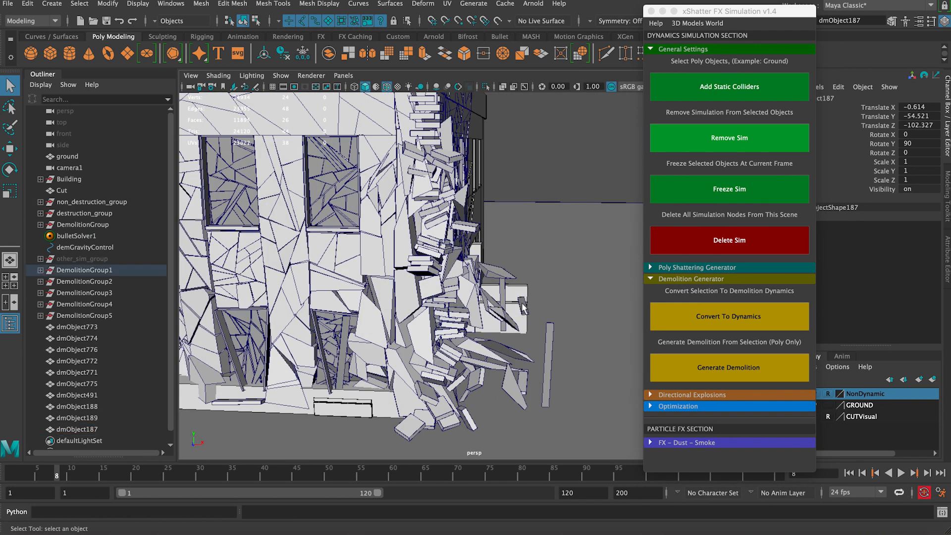
left_click(696, 144)
left_click_drag(509, 288, 498, 293, "alt")
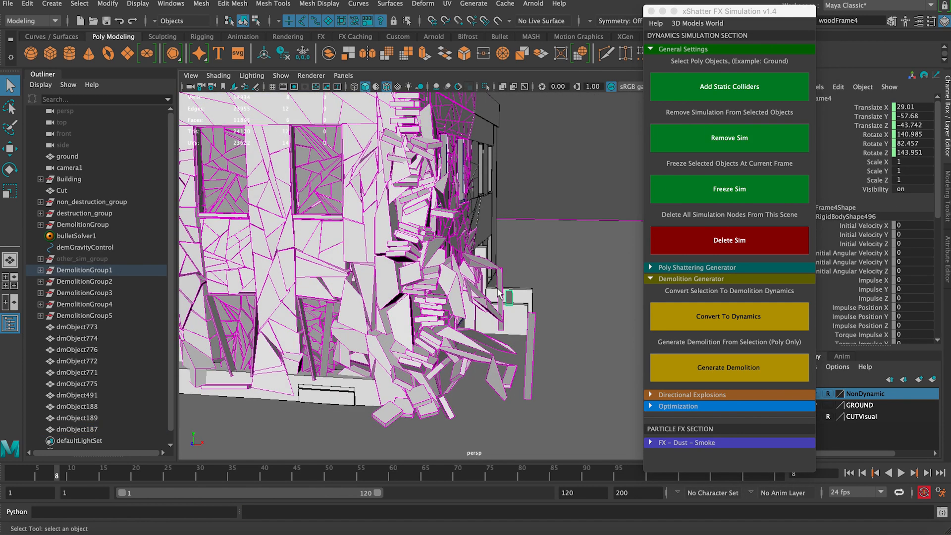
left_click(528, 337)
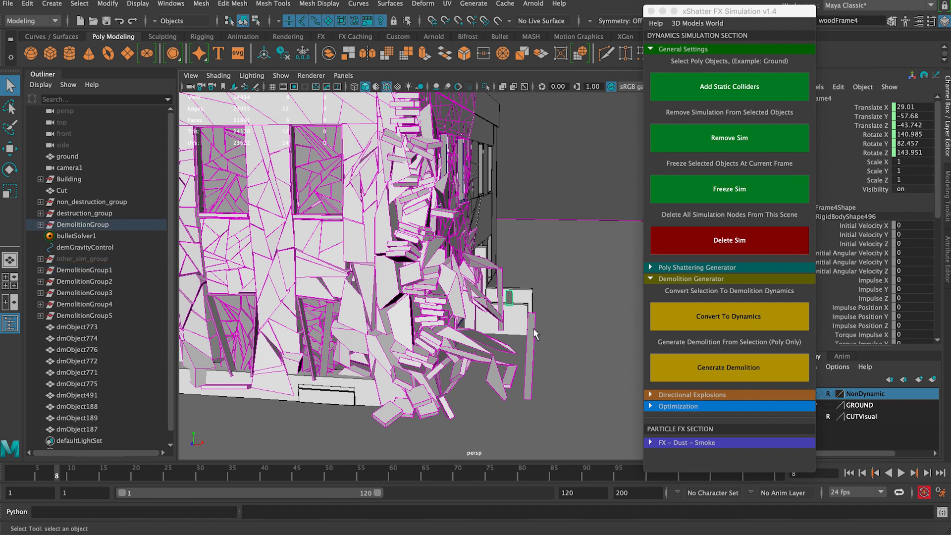
left_click(511, 381)
left_click_drag(512, 385, 501, 369, "alt")
left_click(703, 149)
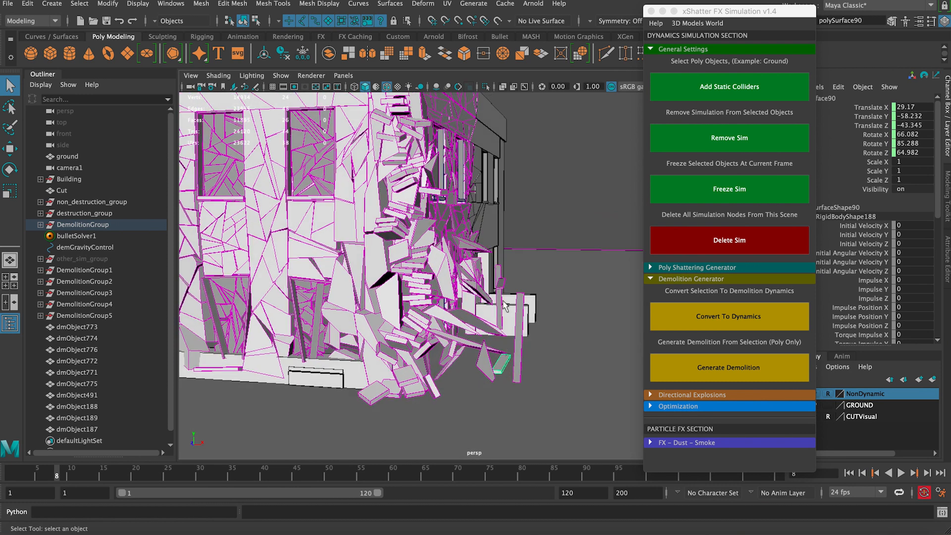
Retry removing the simulation from woodFrame4 and woodFrame5 beside the entrance wall.
left_click(502, 282)
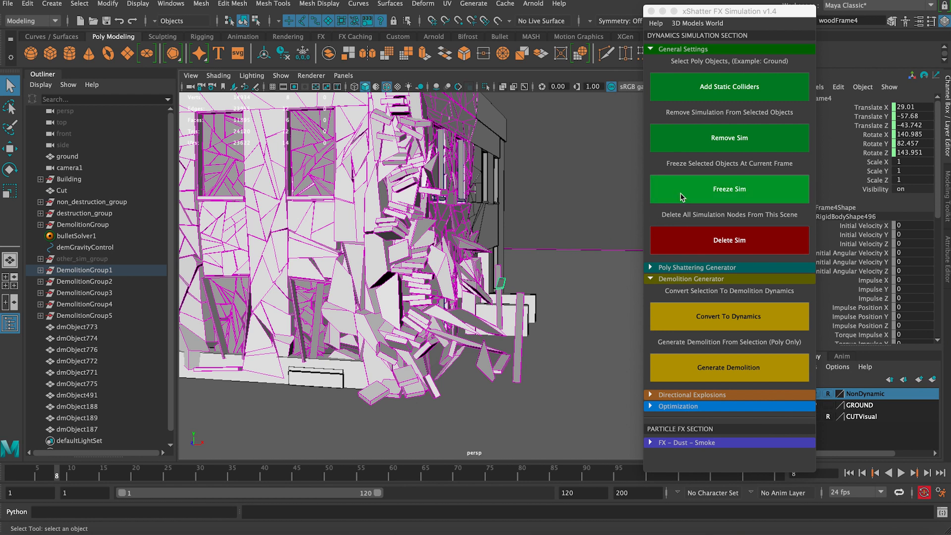
left_click(719, 135)
left_click(496, 266)
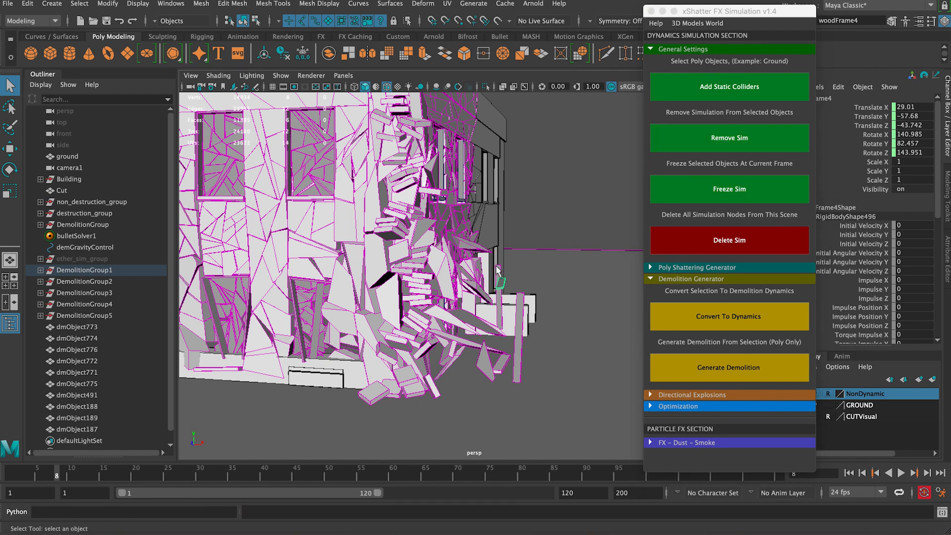
left_click(498, 271)
left_click(679, 144)
left_click(508, 364)
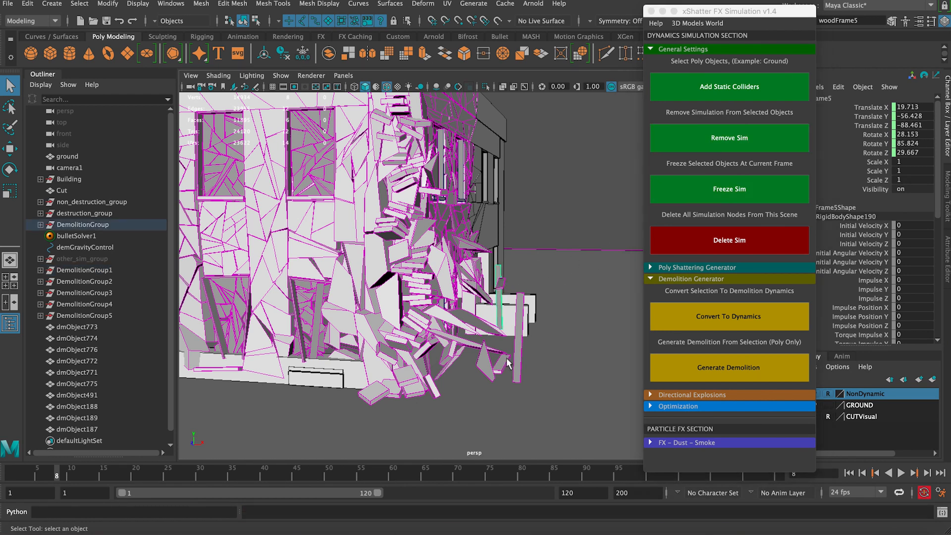
Freeze the simulation of woodFrame3, woodFrame4, woodFrame5 and polySurface90 one by one at frame 8.
left_click(518, 303)
left_click(689, 192)
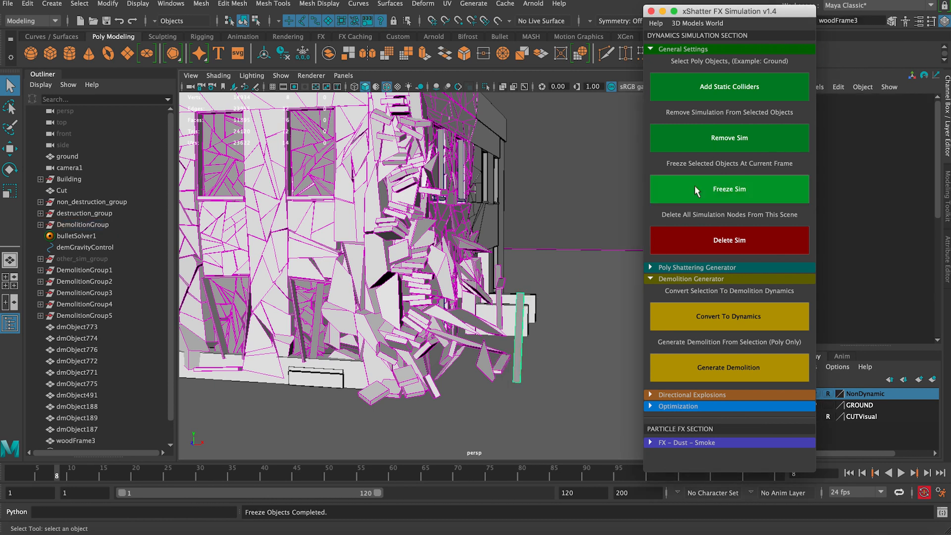
left_click(522, 307)
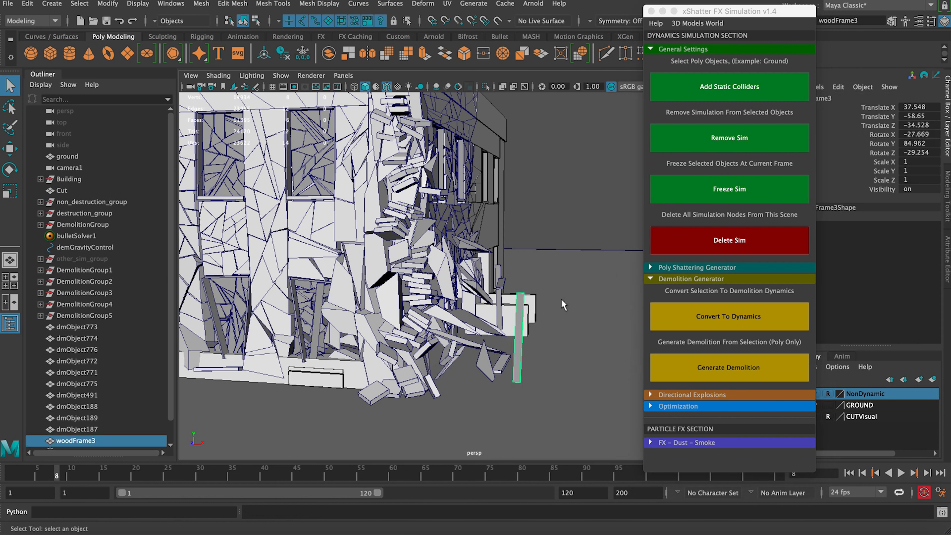
scroll(534, 298, "up", 2)
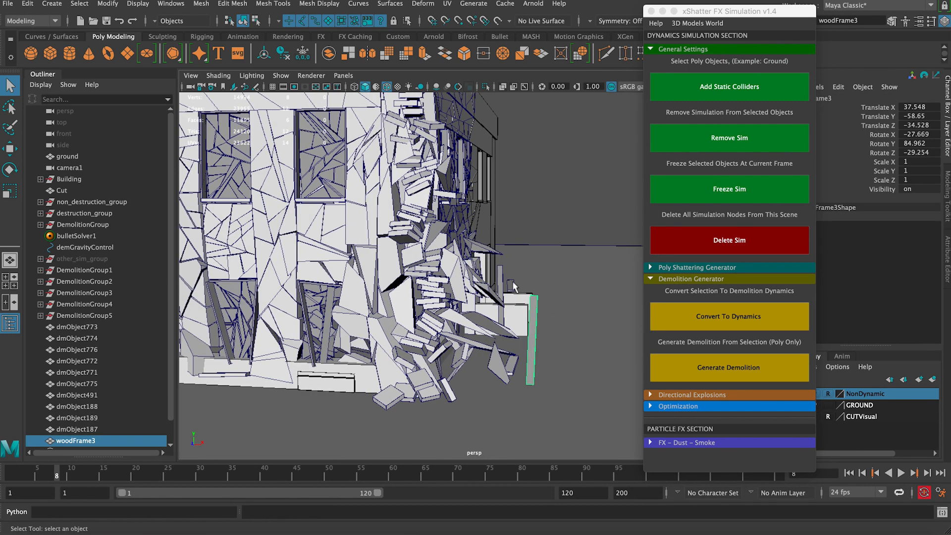
left_click(513, 286)
left_click(698, 191)
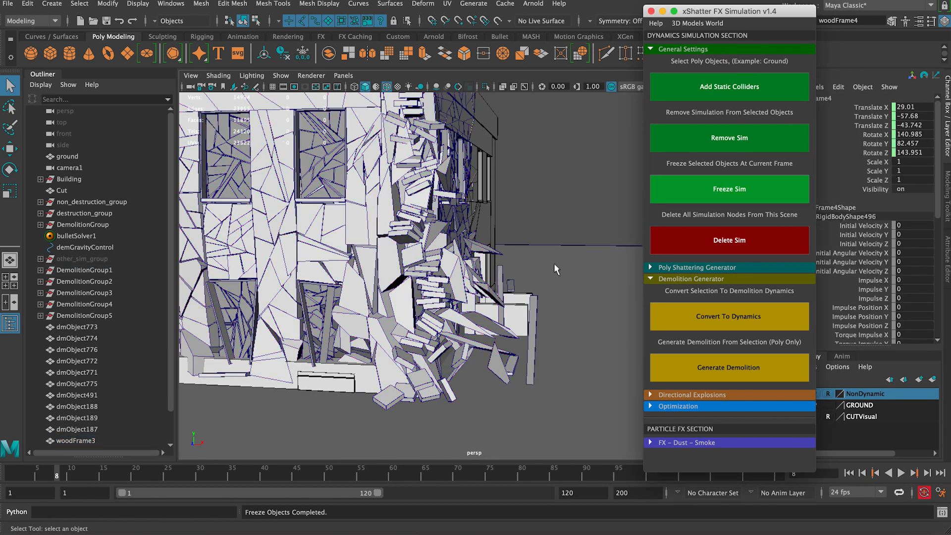
left_click(502, 269)
left_click(683, 193)
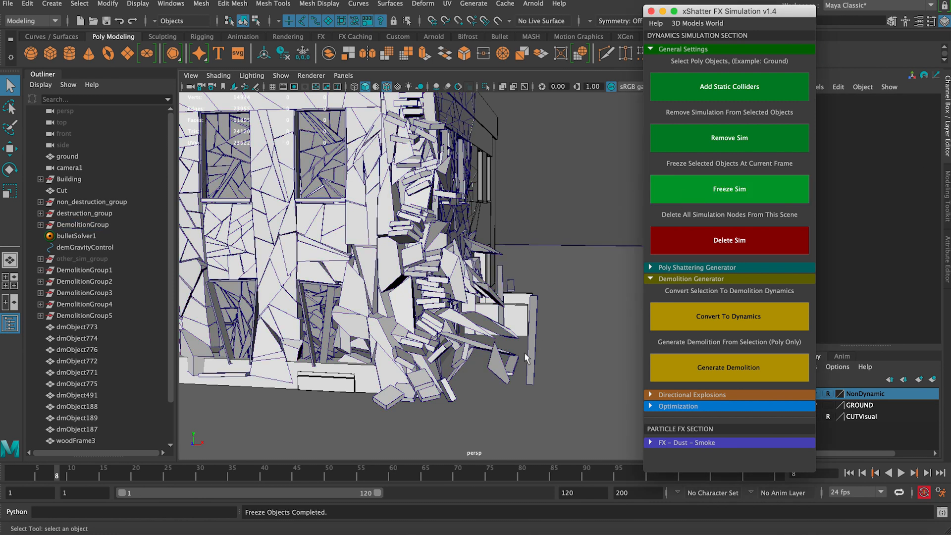
left_click(524, 352)
left_click(668, 201)
Return to frame 1 and hide the frozen pieces woodFrame3, woodFrame4, woodFrame5 and polySurface90 by setting their Visibility to 0.
left_click_drag(443, 310, 401, 310, "alt")
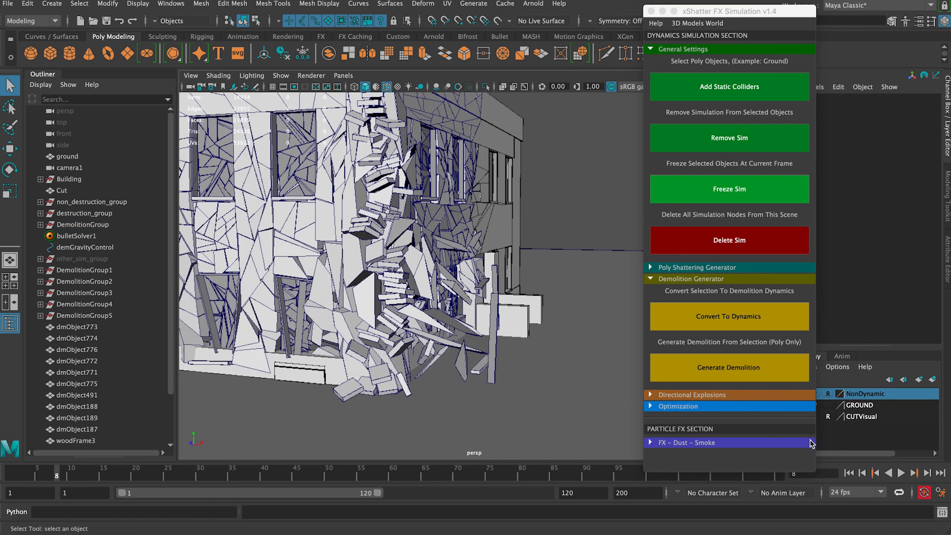
left_click(849, 473)
left_click_drag(499, 328, 420, 294, "alt")
middle_click_drag(420, 294, 458, 273, "alt")
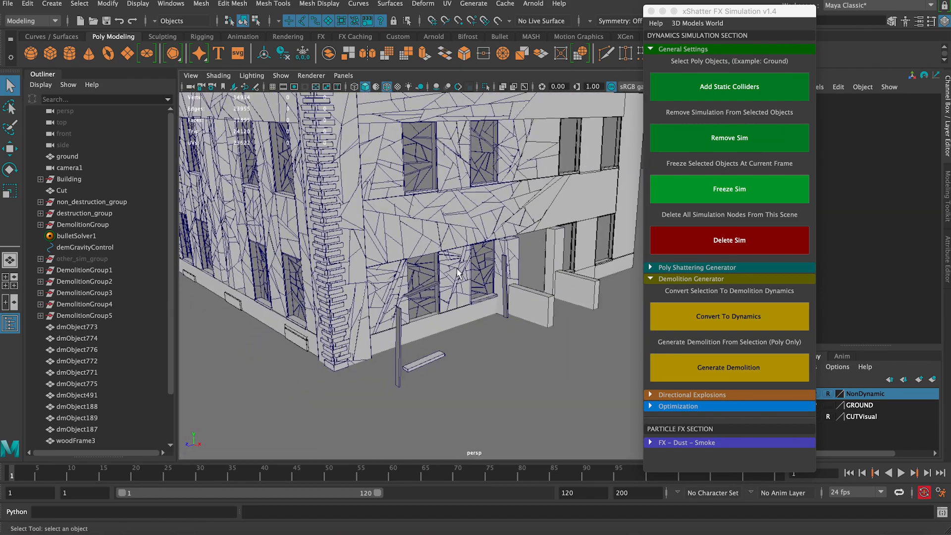
left_click_drag(458, 273, 499, 266, "alt")
left_click(495, 275)
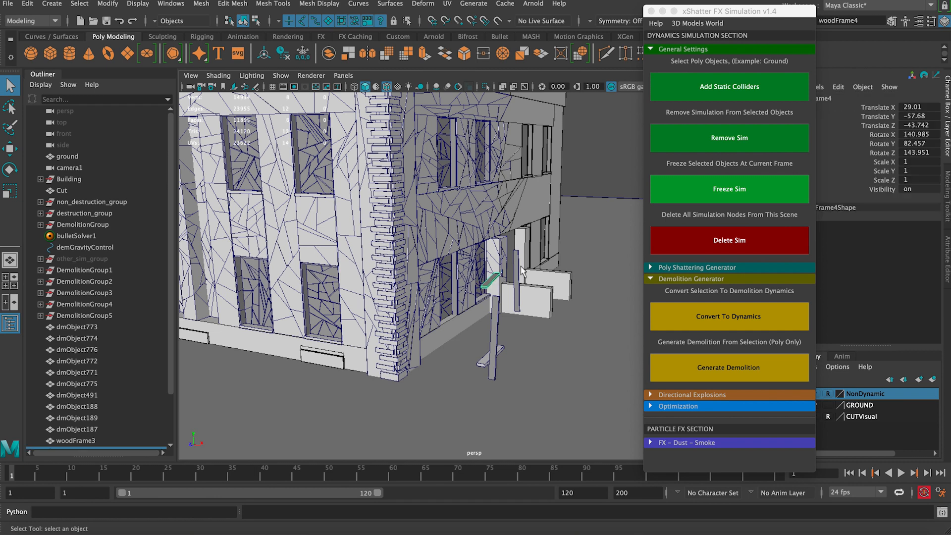
left_click(516, 268, "shift")
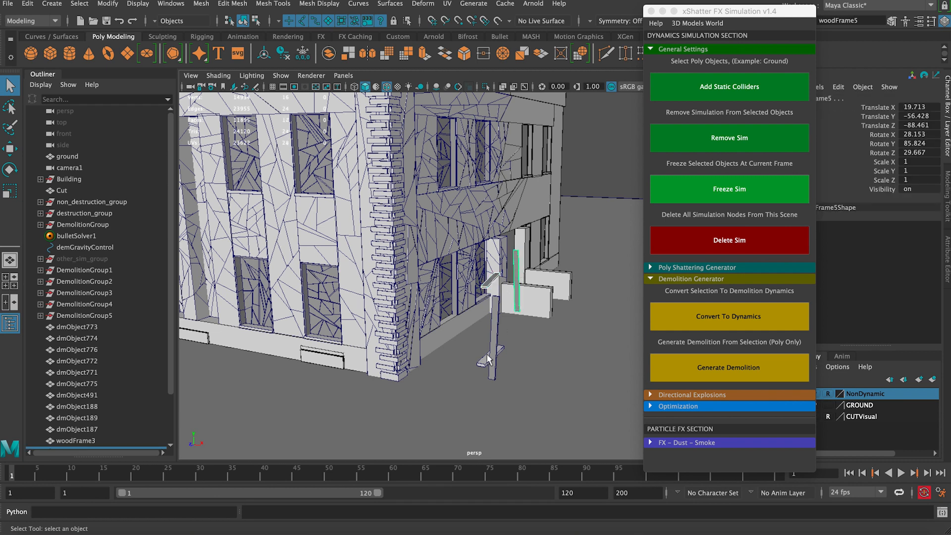
left_click(485, 360, "shift")
left_click(495, 324, "shift")
left_click_drag(498, 283, 509, 283, "alt")
left_click(915, 188)
double_click(917, 190)
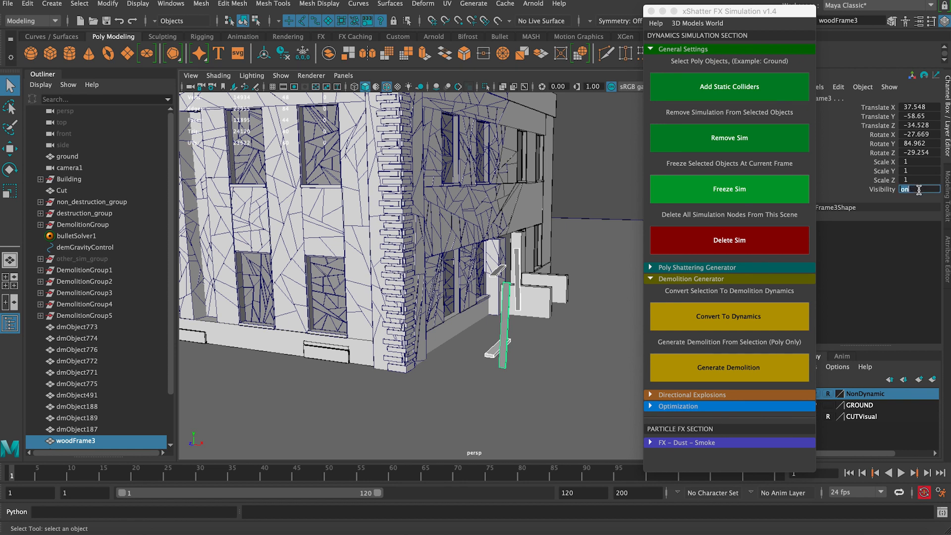
type("0")
key("Return")
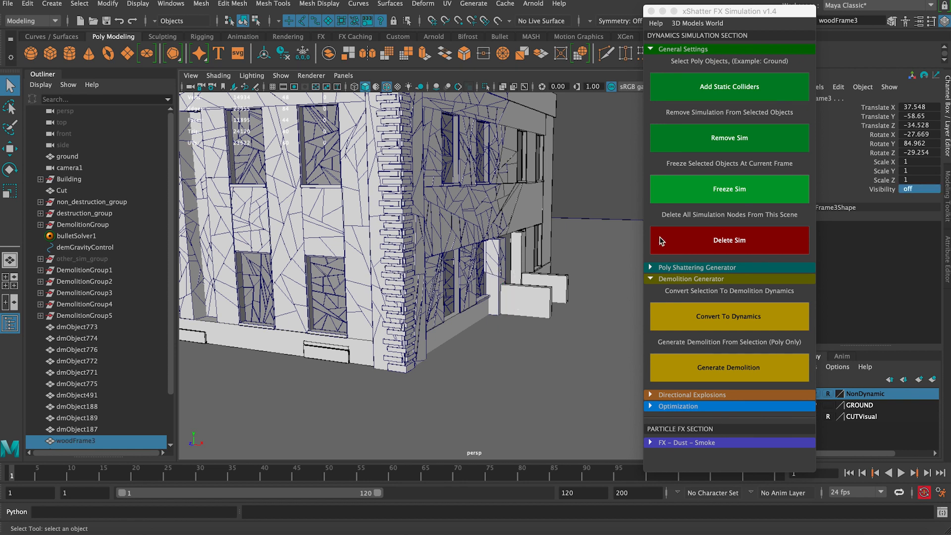
Convert the ten loose window frame pieces from dmObject773 through dmObject187 to demolition dynamics and run Generate Demolition.
left_click_drag(169, 358, 170, 400)
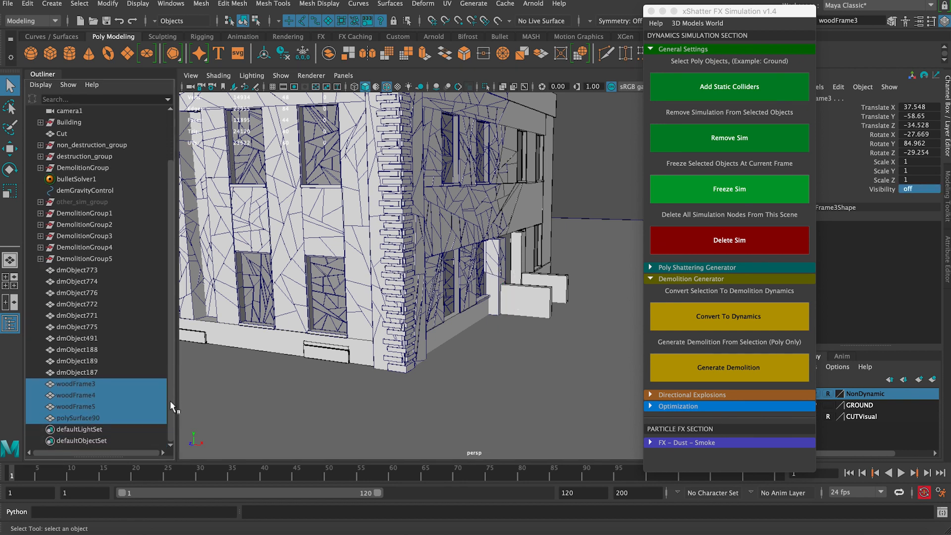
left_click(89, 372)
left_click(94, 271, "shift")
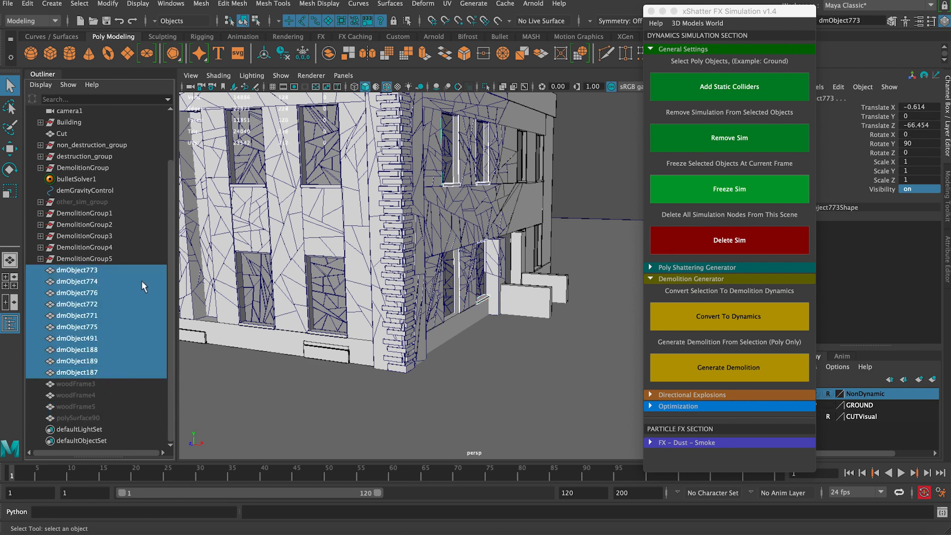
left_click_drag(377, 208, 525, 195, "alt")
left_click(687, 49)
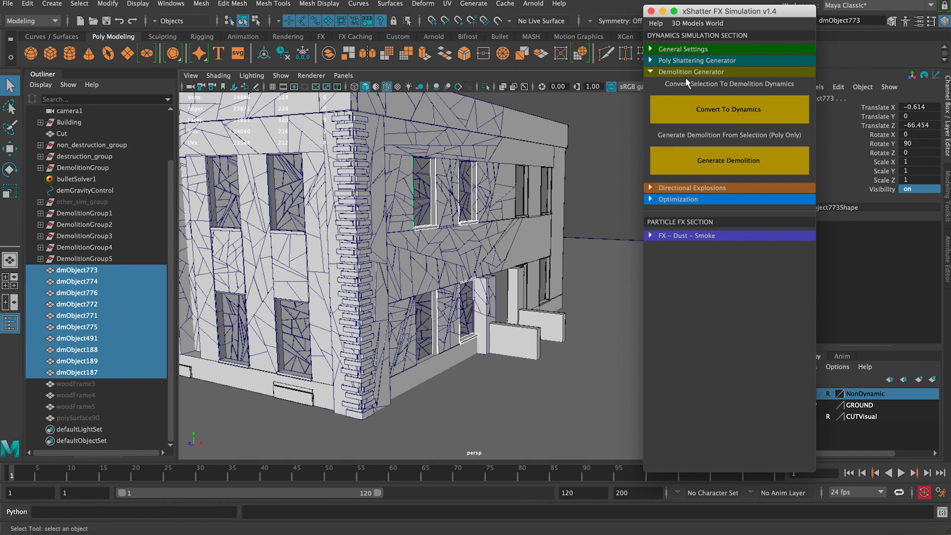
left_click(719, 114)
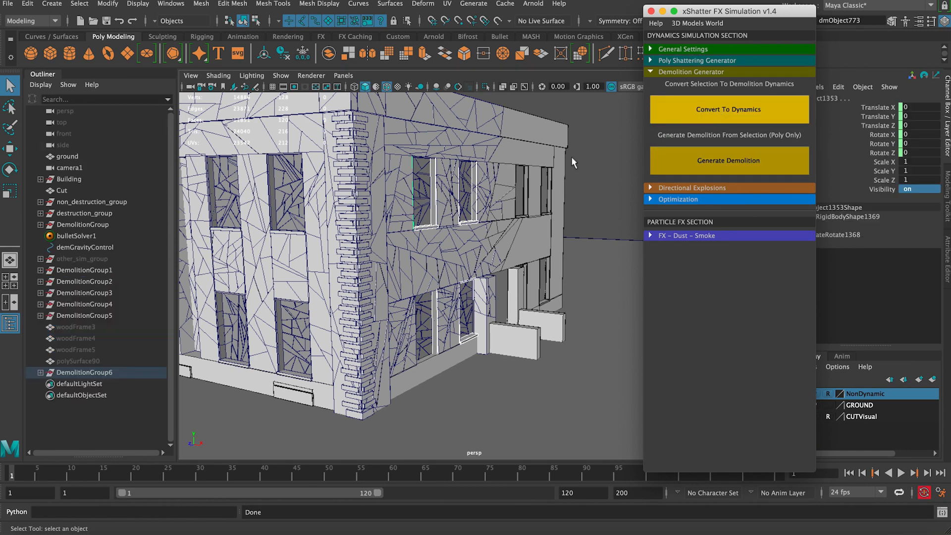
left_click(713, 166)
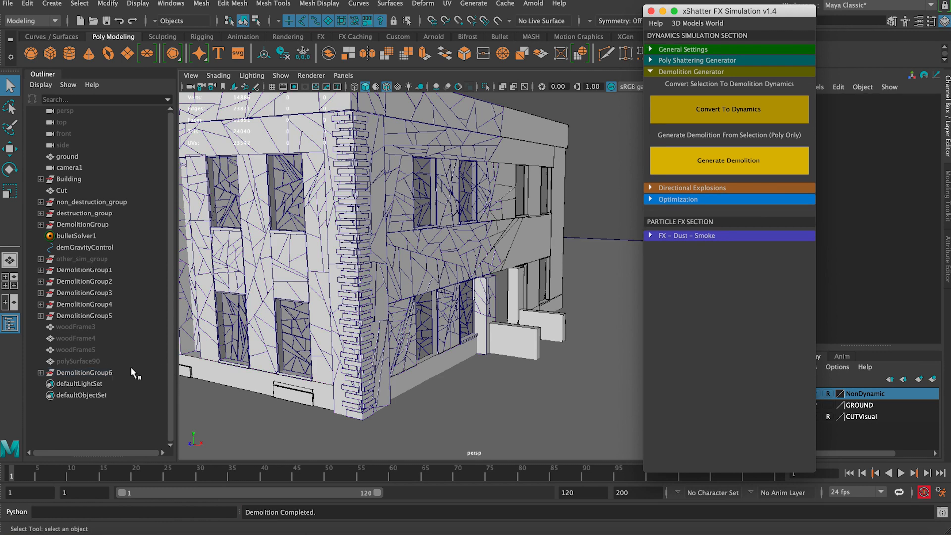
Key the Sim Start of DemolitionGroup6 at 0 on frame 11 and at 1 on frame 12.
left_click(123, 370)
left_click(117, 315)
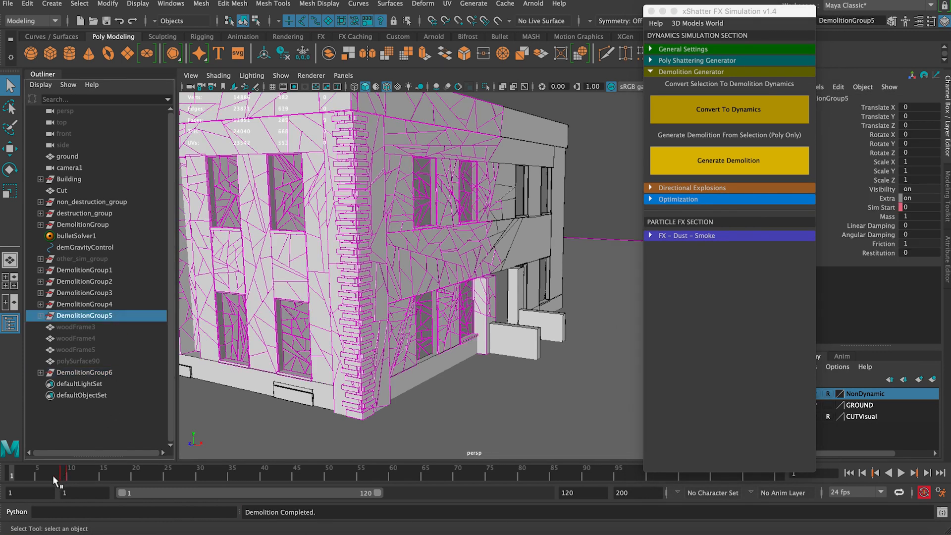
left_click(98, 372)
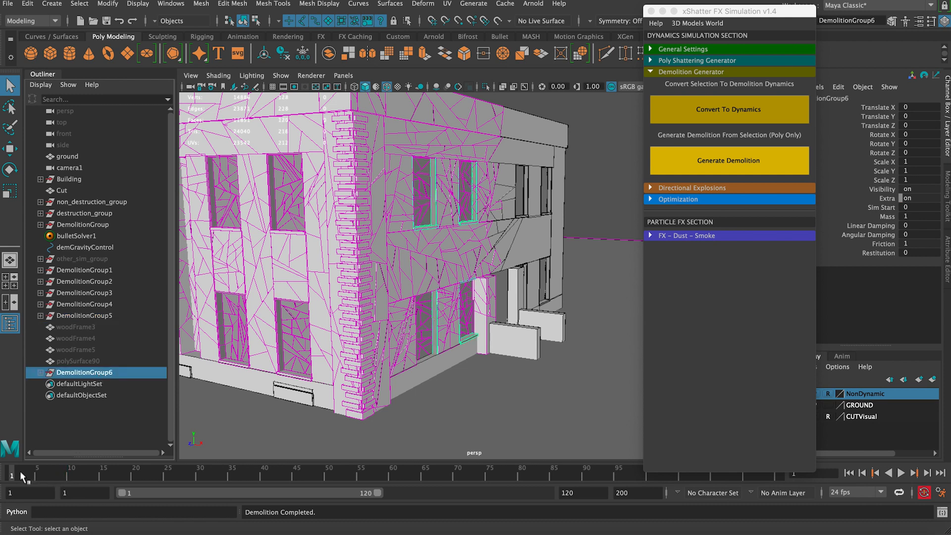
left_click_drag(28, 468, 76, 469)
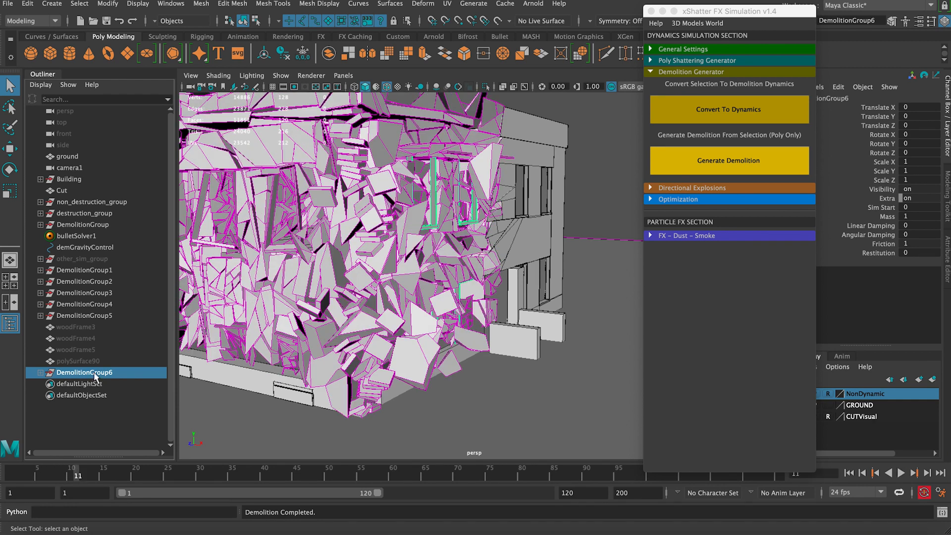
left_click(871, 208)
right_click(871, 208)
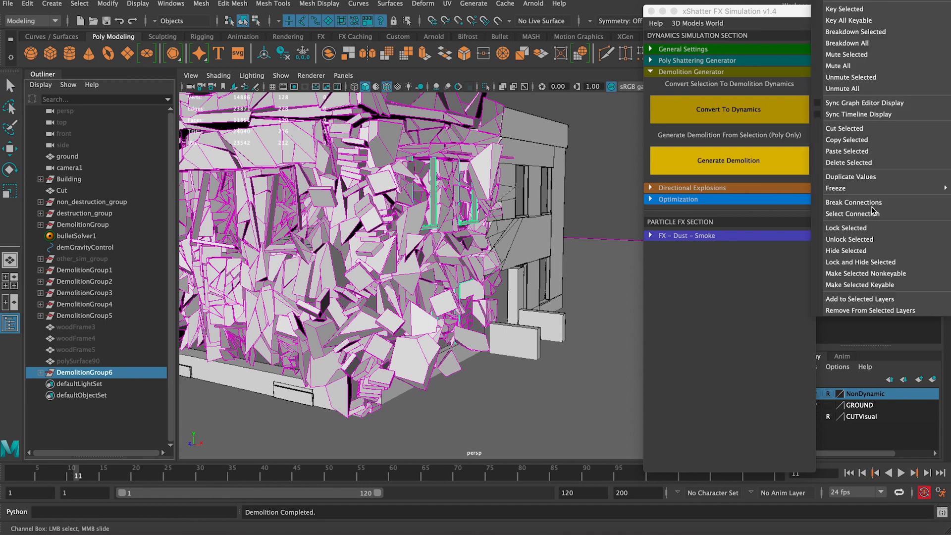
left_click(841, 11)
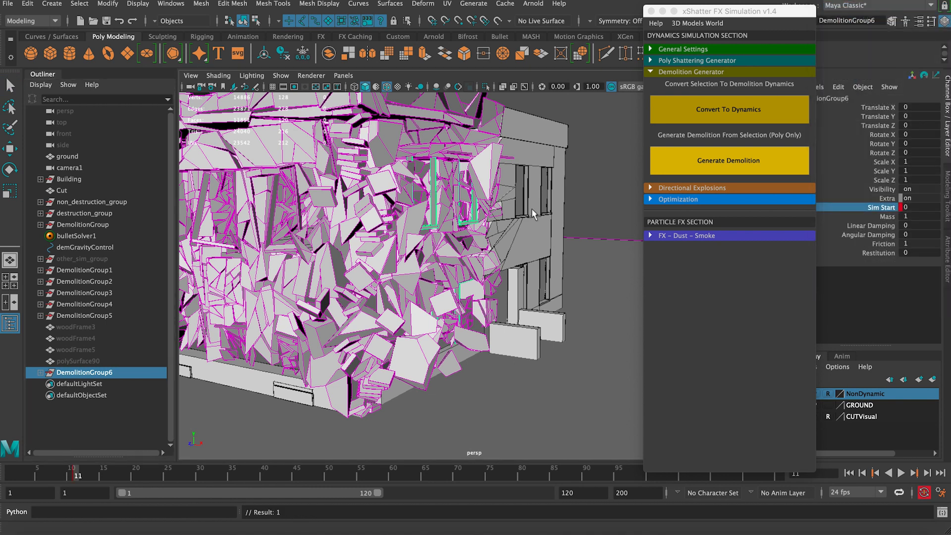
key("alt+period")
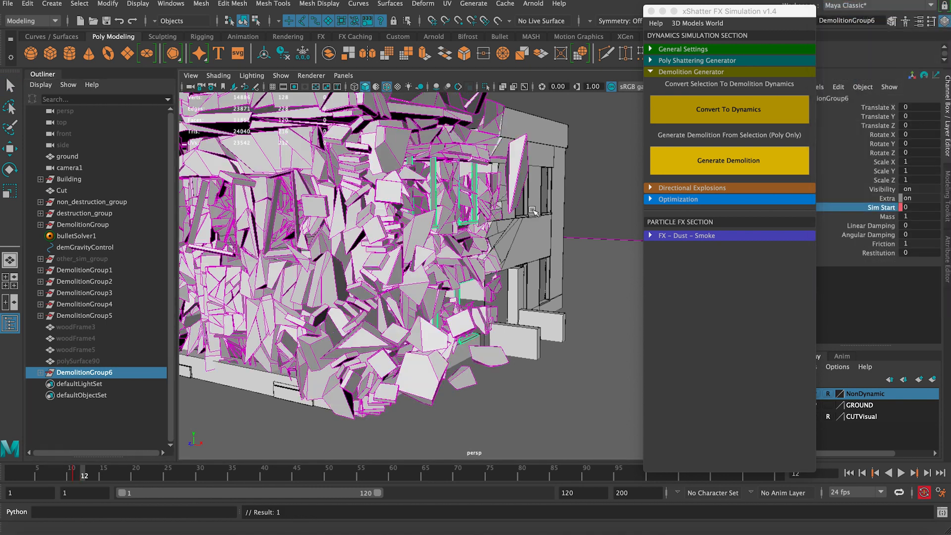
double_click(918, 208)
key("Return")
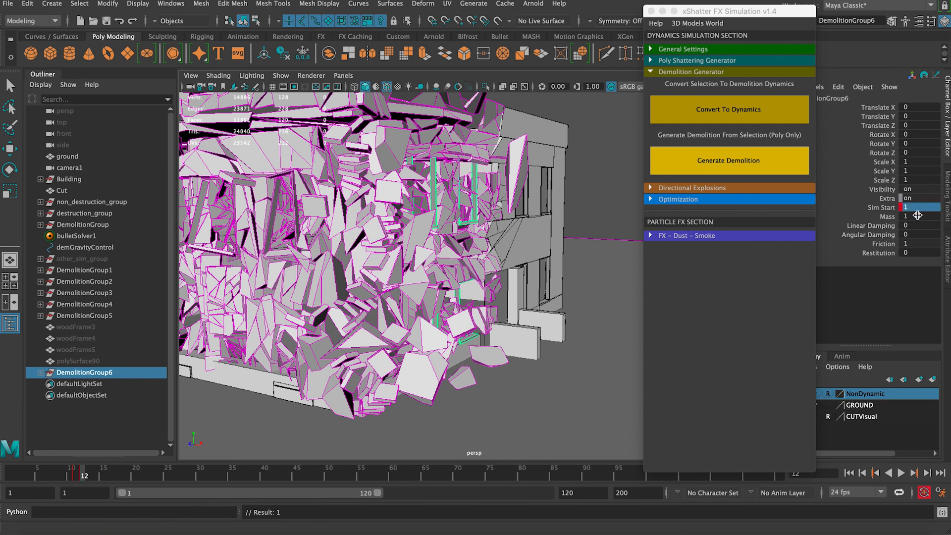
Play the simulation from frame 1 to check how the DemolitionGroup6 window frame pieces fall, and return to the start.
left_click(849, 473)
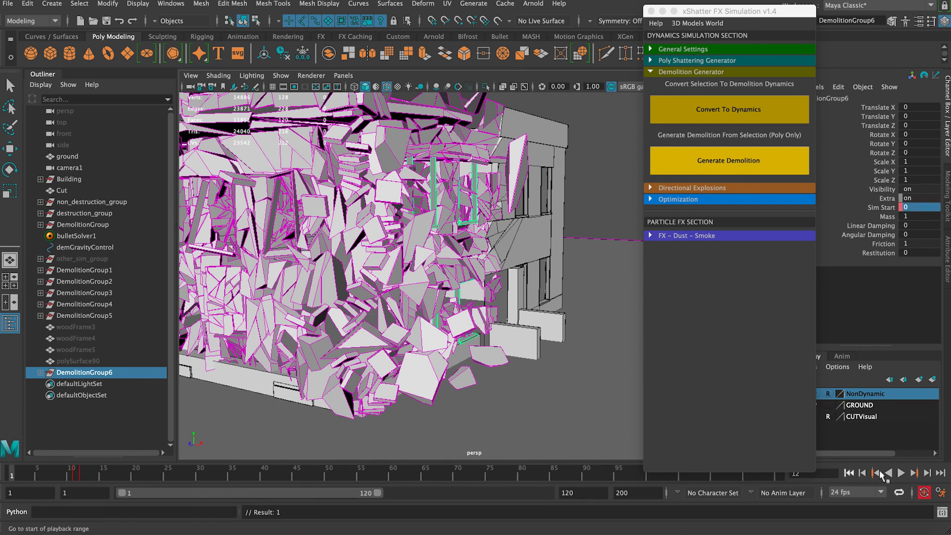
left_click(901, 473)
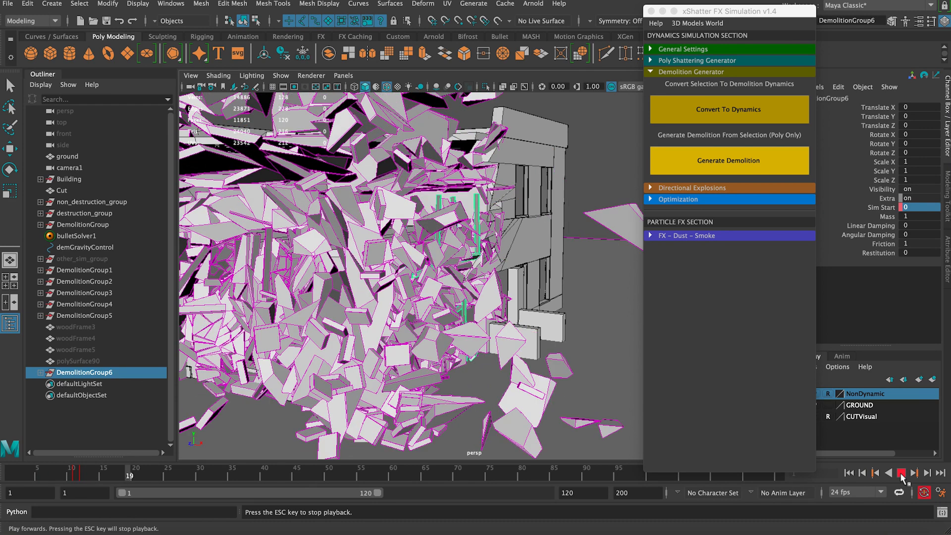
left_click(901, 473)
left_click_drag(500, 317, 454, 327, "alt")
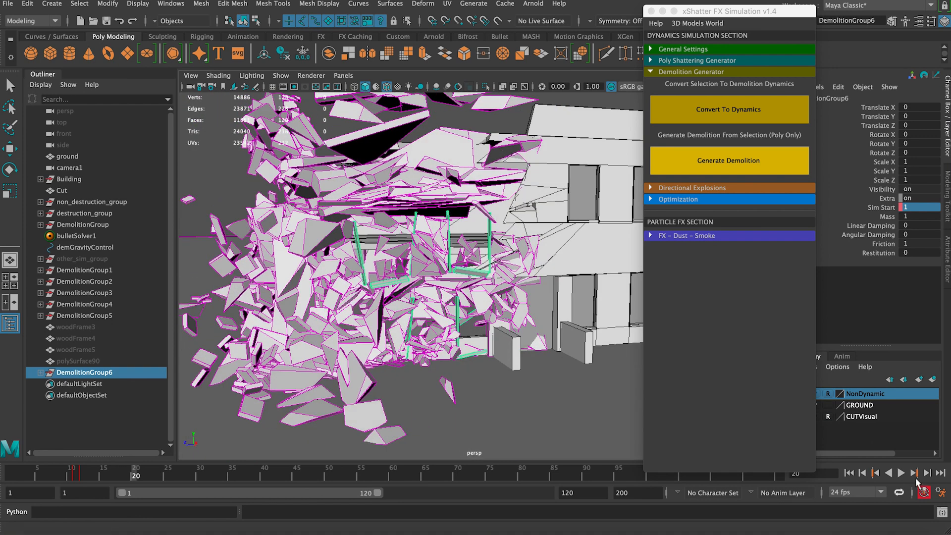
left_click(900, 473)
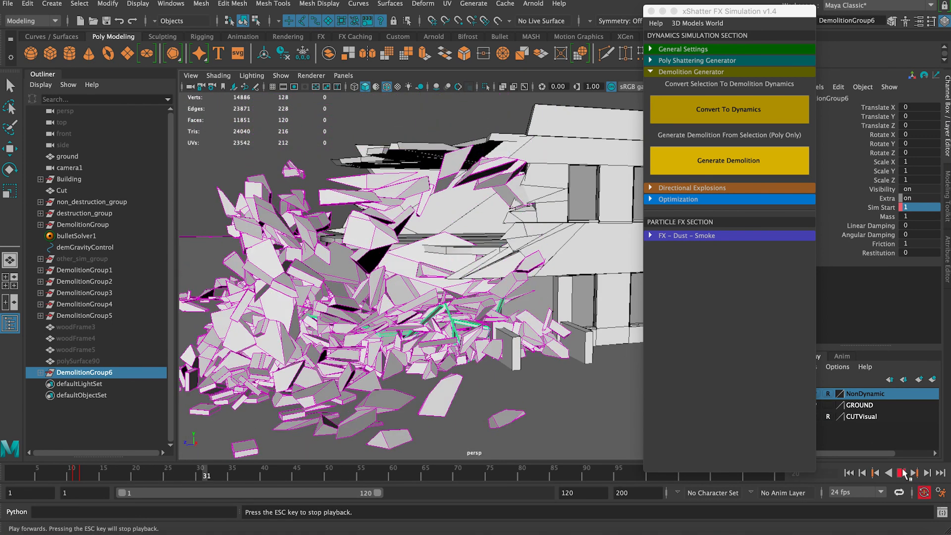
left_click(902, 473)
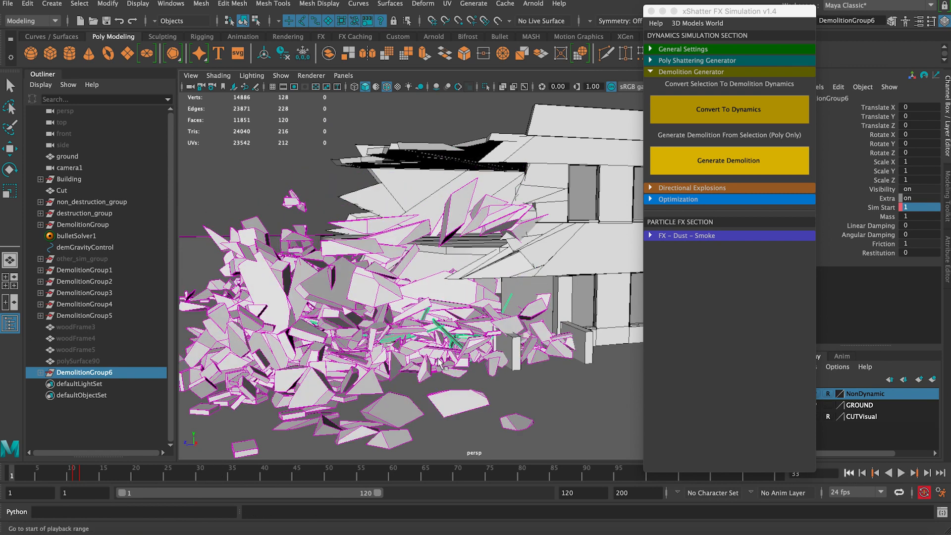
left_click(849, 472)
left_click_drag(549, 349, 525, 334, "alt")
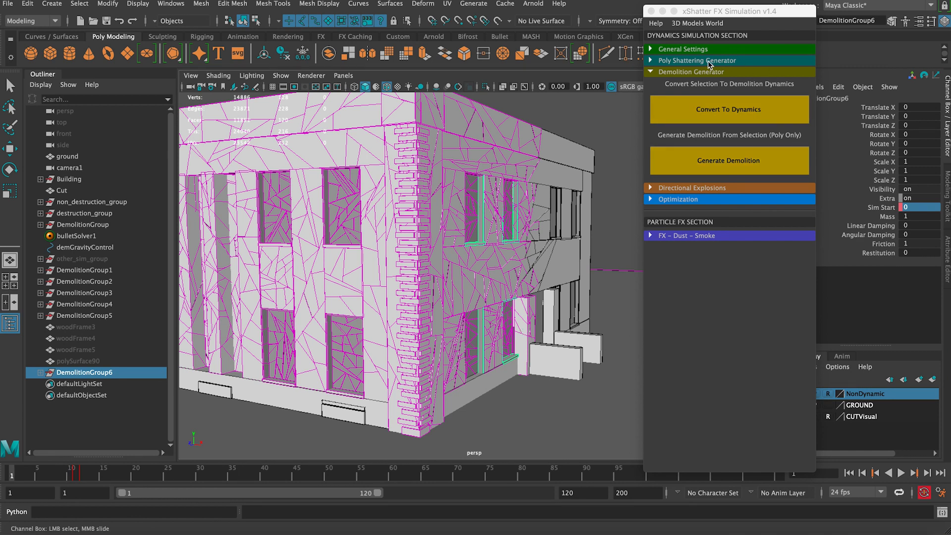
Replay the collapse while viewing the whole building from farther away, and rewind to frame 1.
left_click(694, 49)
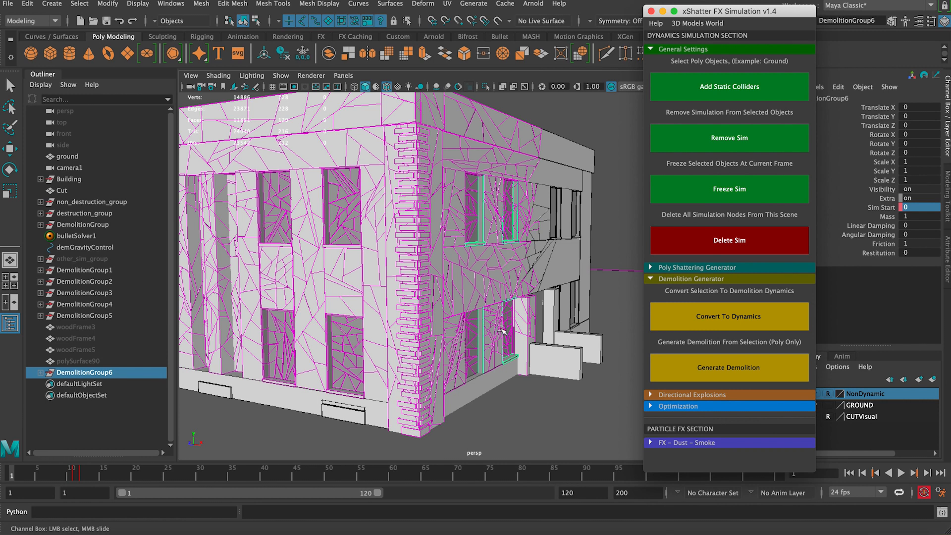
left_click(685, 49)
left_click_drag(705, 14, 730, 15)
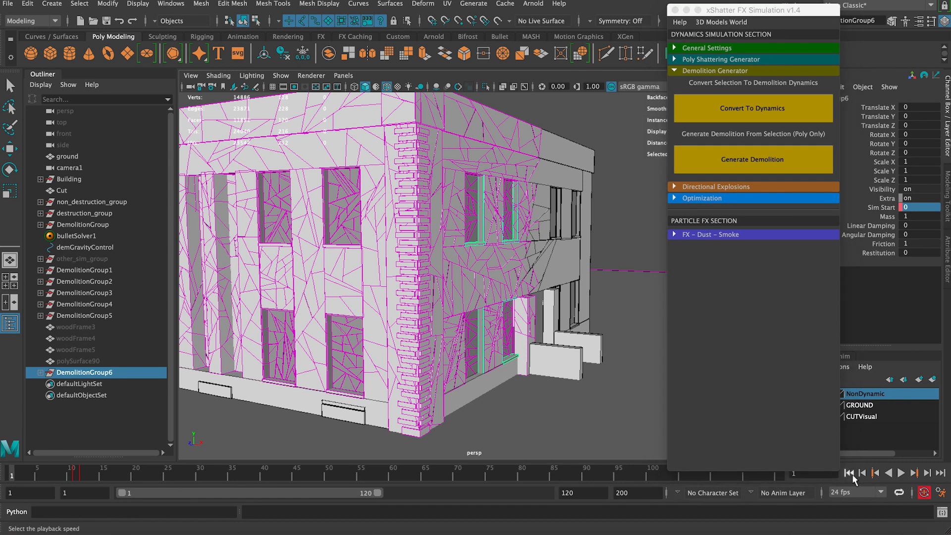
left_click(900, 474)
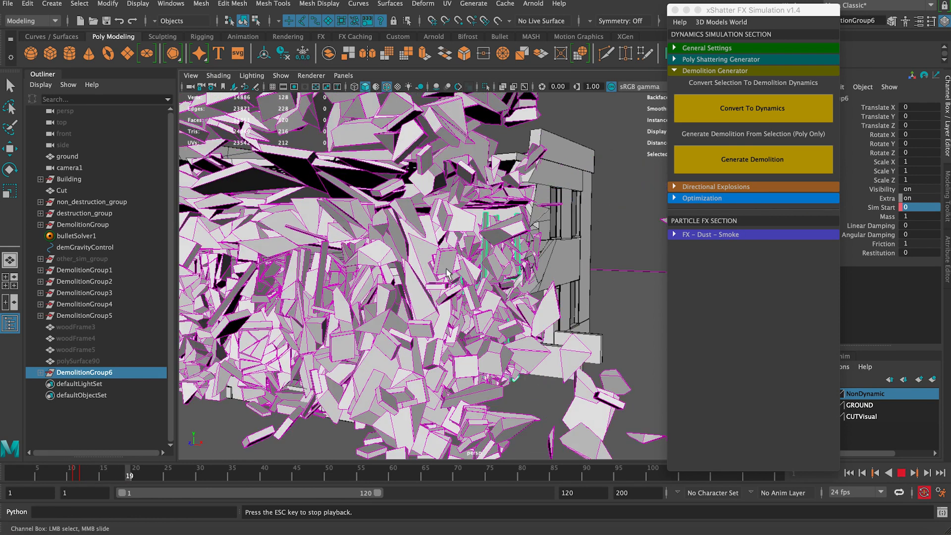
right_click_drag(530, 322, 391, 265, "alt")
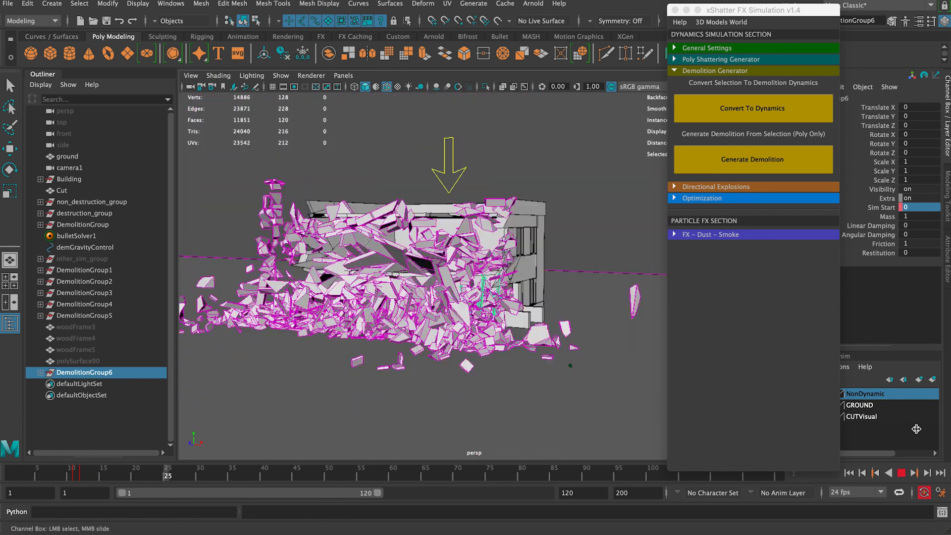
left_click(904, 473)
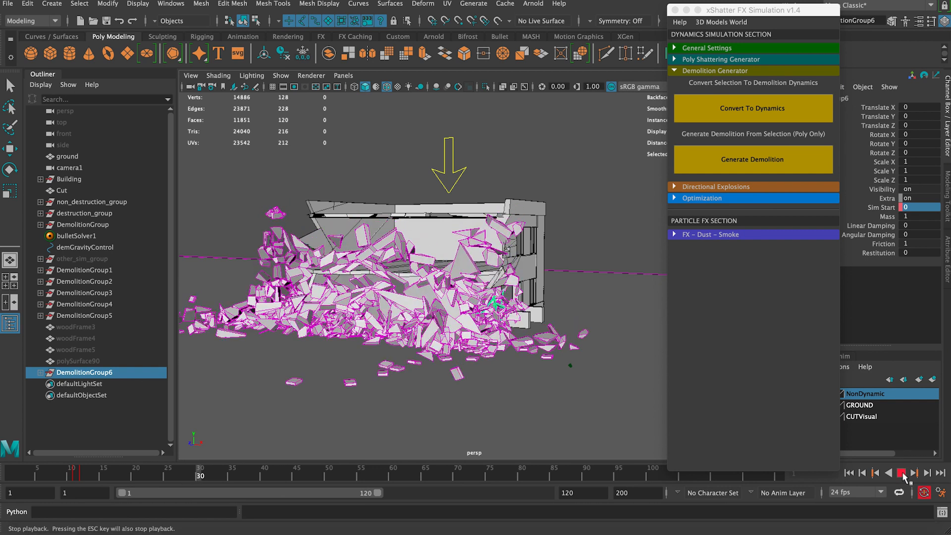
left_click(849, 473)
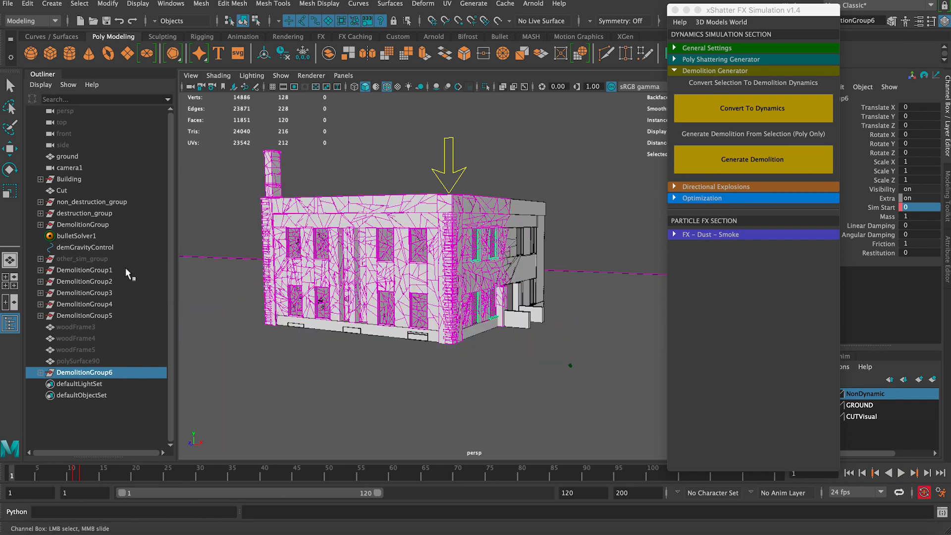
Set DemolitionGroup and DemolitionGroup1 through DemolitionGroup5 to Mass 20, Angular Damping 0.3 and Linear Damping 0.1.
left_click_drag(113, 271, 110, 320)
left_click(94, 225, "ctrl")
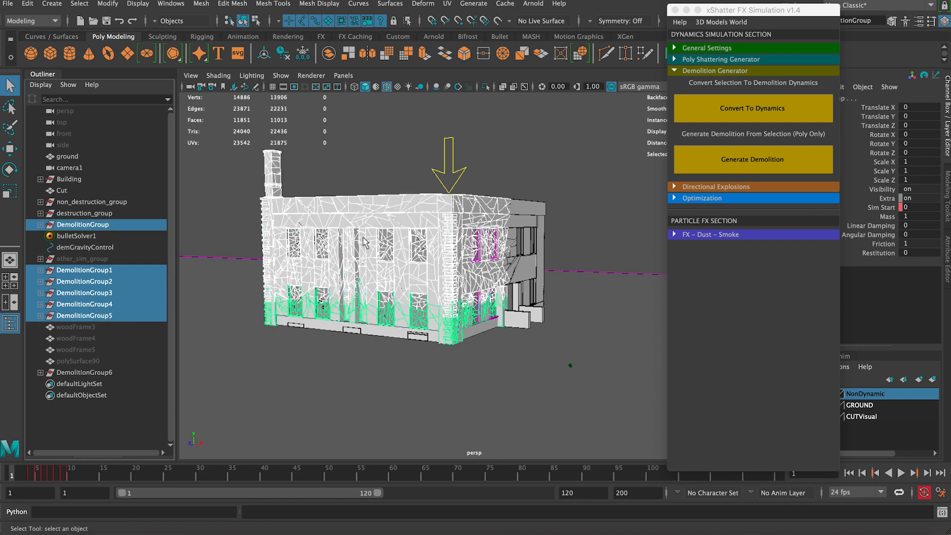
double_click(911, 217)
type("200")
key("Return")
double_click(914, 234)
key("Return")
double_click(914, 226)
key("Return")
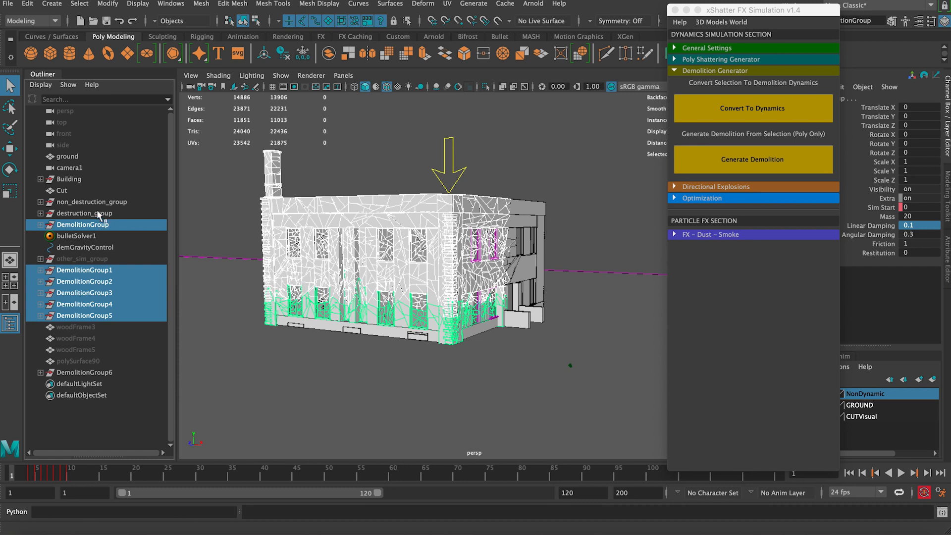
Run the collapse simulation with the changed mass and damping, stop it at frame 61, and clear the selection.
left_click(901, 473)
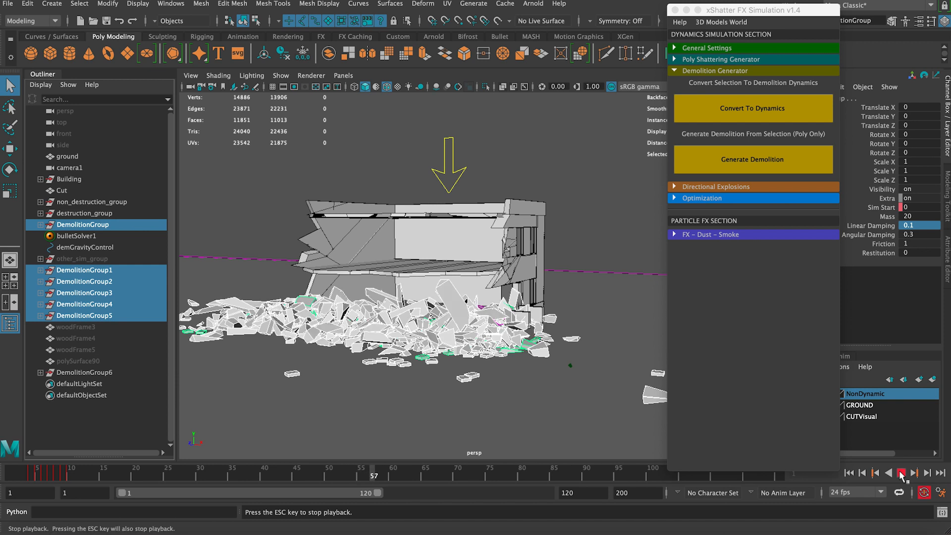
left_click(902, 474)
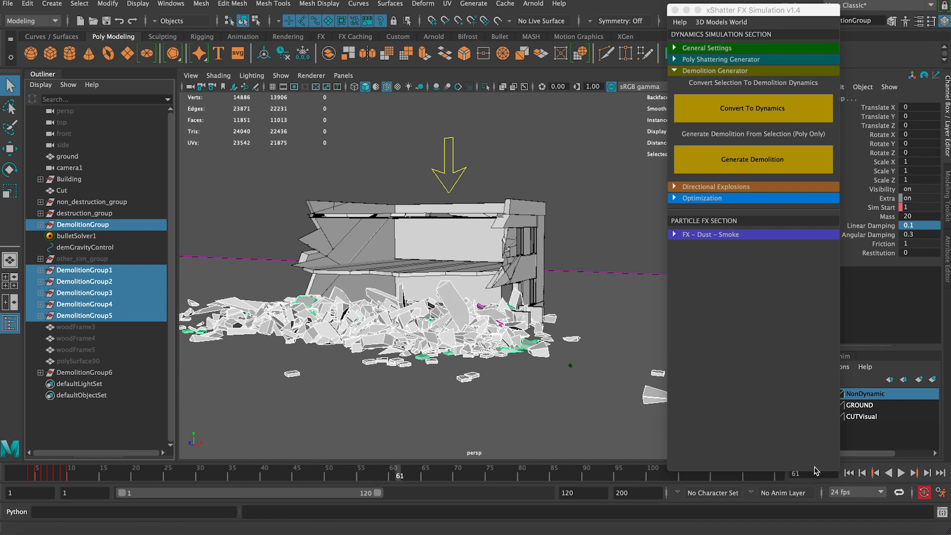
left_click_drag(451, 301, 358, 192, "alt")
left_click(423, 160)
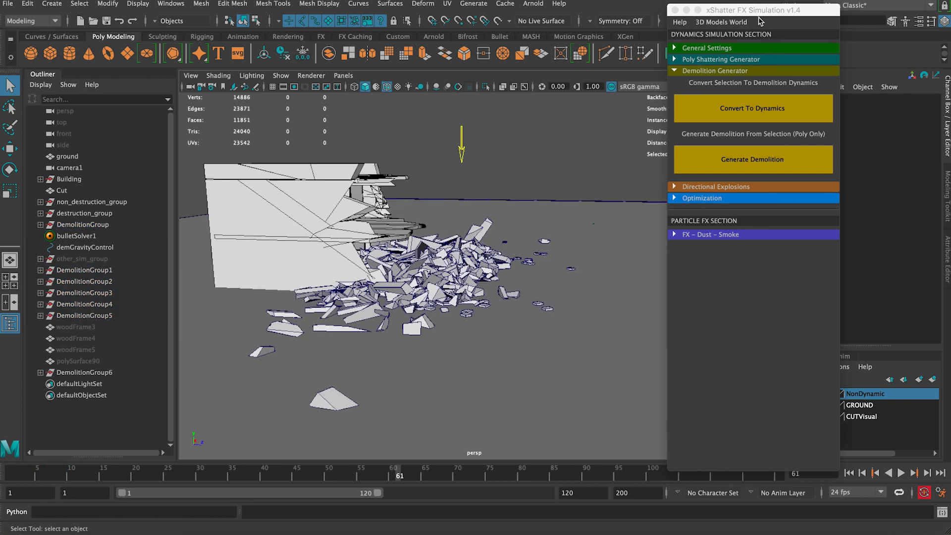
Set the GROUND layer to Reference, select all the fallen debris, and freeze its simulation at frame 61.
left_click_drag(760, 14, 719, 13)
left_click(828, 405)
left_click(827, 406)
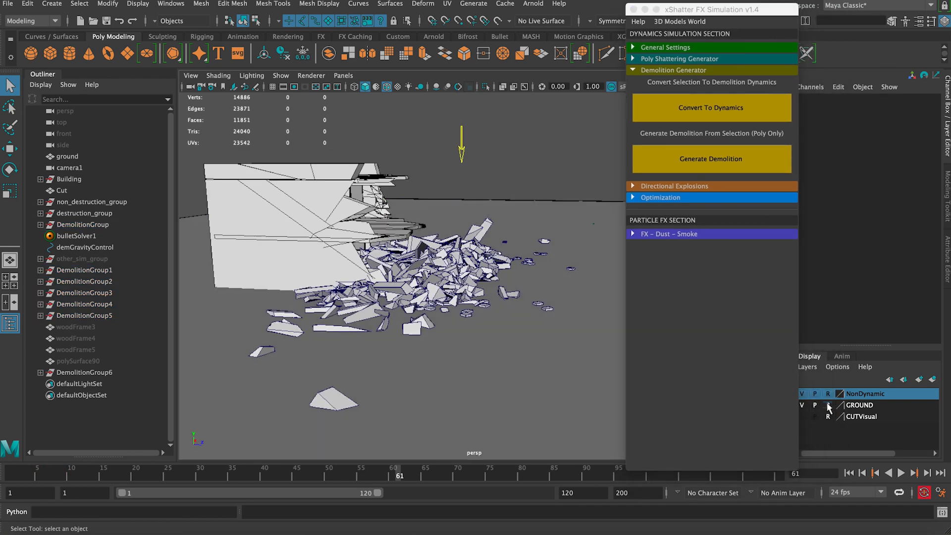
right_click_drag(422, 317, 338, 280, "alt")
left_click_drag(336, 278, 562, 372, "alt")
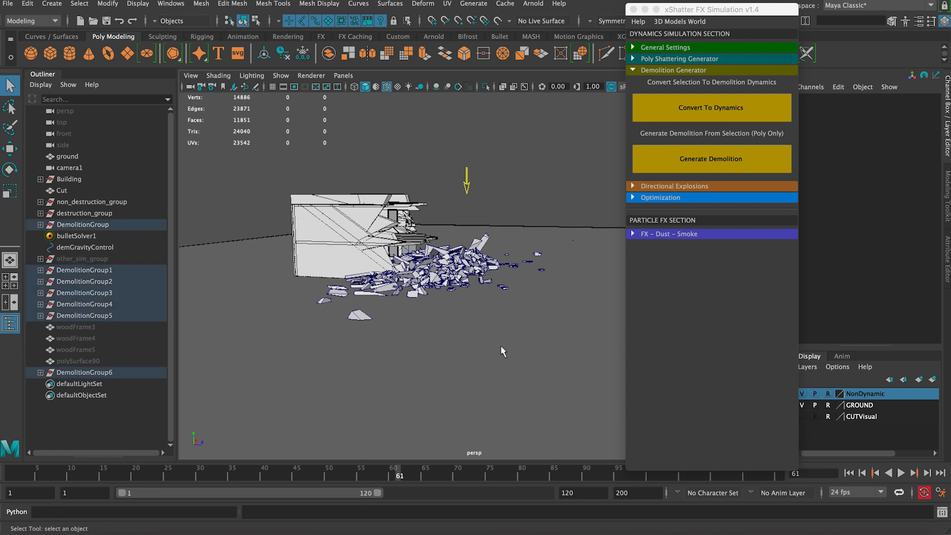
left_click_drag(500, 345, 471, 356, "alt")
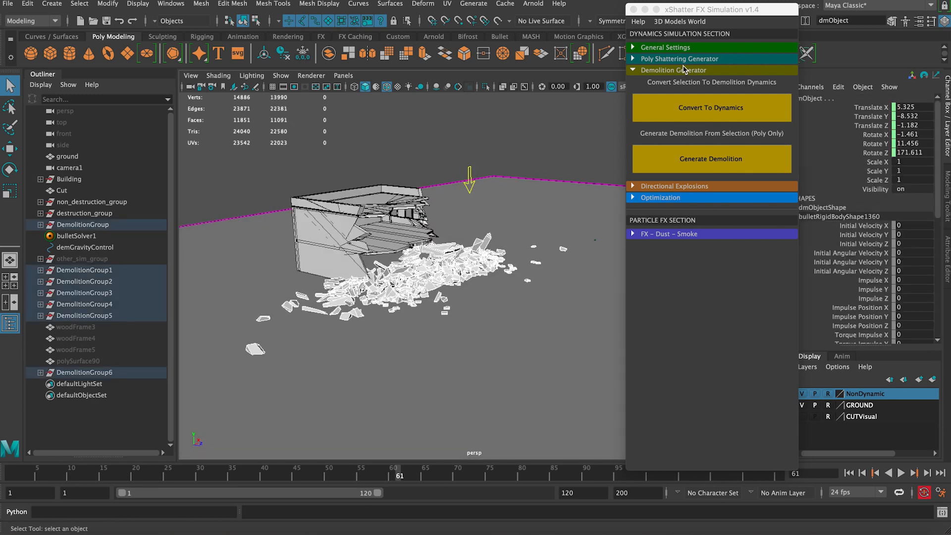
left_click(683, 48)
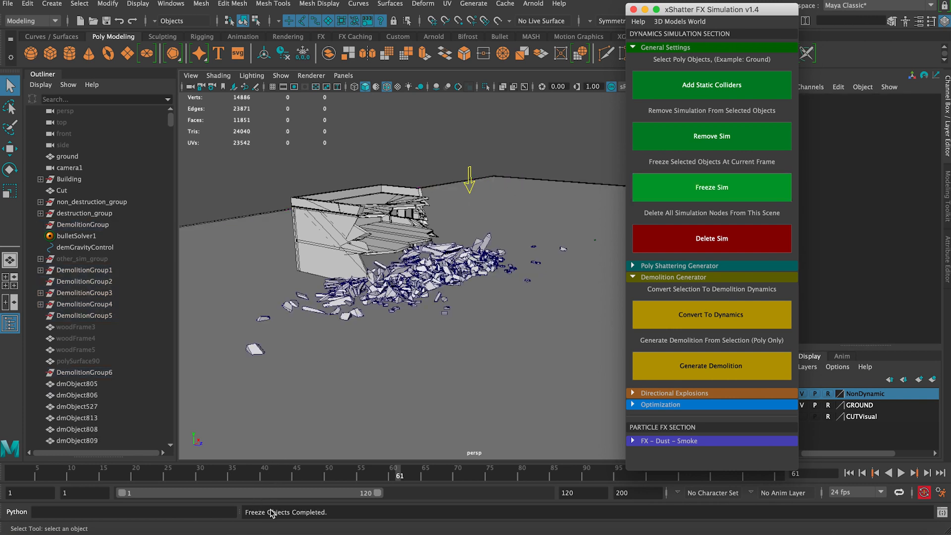
Return to frame 1 and inspect the frozen debris pile up close, selecting individual pieces to check them.
left_click_drag(405, 238, 409, 255, "alt")
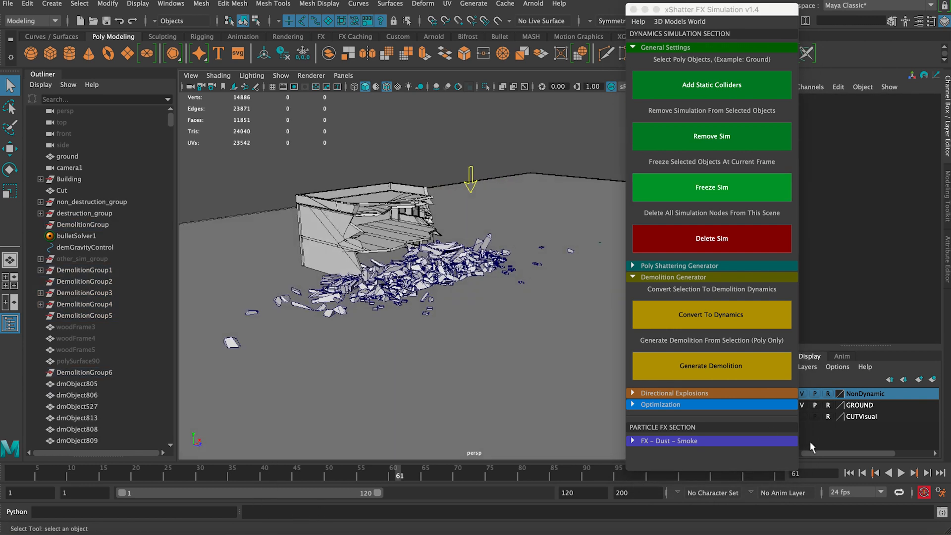
left_click(849, 474)
left_click_drag(316, 224, 312, 188, "alt")
right_click_drag(311, 188, 377, 233, "alt")
left_click_drag(470, 287, 323, 257, "alt")
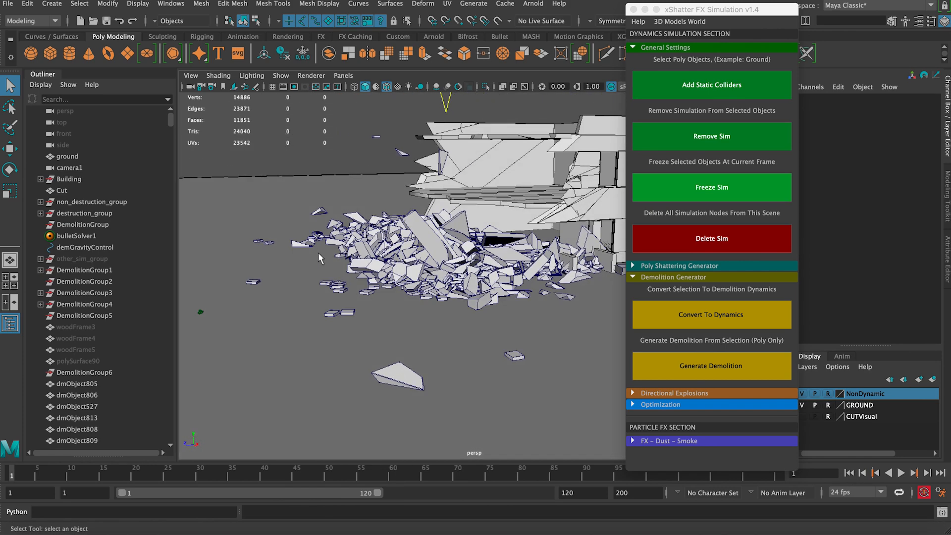
scroll(424, 251, "up", 3)
left_click(409, 217)
left_click(465, 261)
left_click(361, 249)
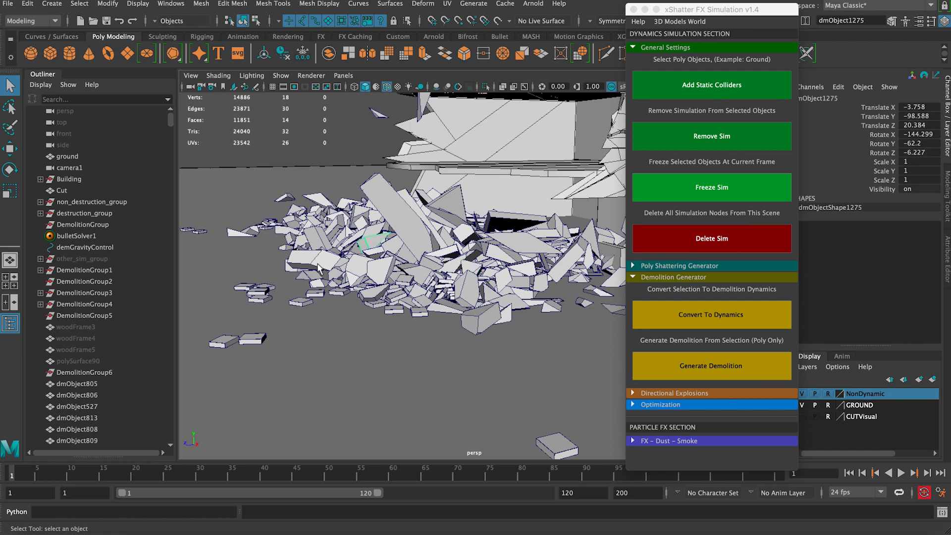
left_click(322, 260)
left_click_drag(374, 264, 502, 229, "alt")
left_click(402, 260)
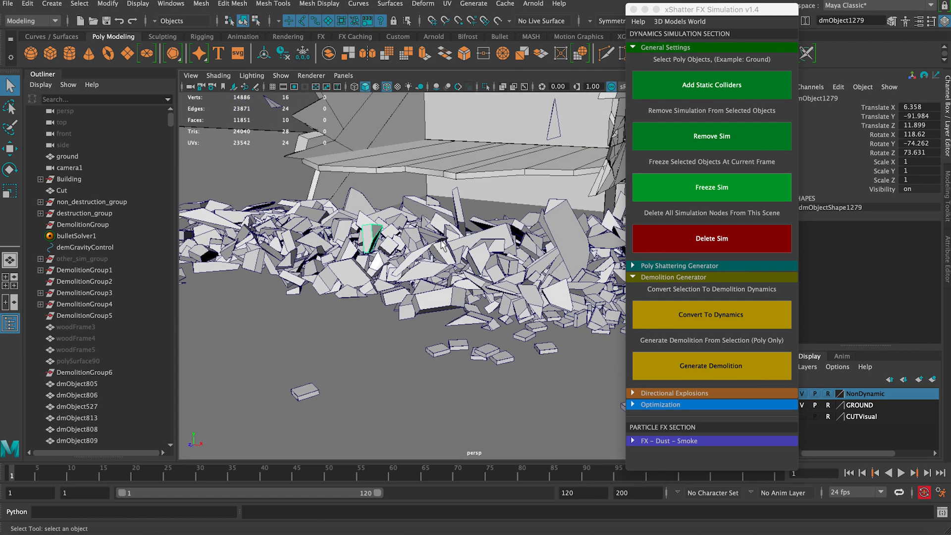
Play the simulation from frame 1 to check which rubble pieces move, and return to the first frame.
left_click(504, 228)
left_click(430, 203)
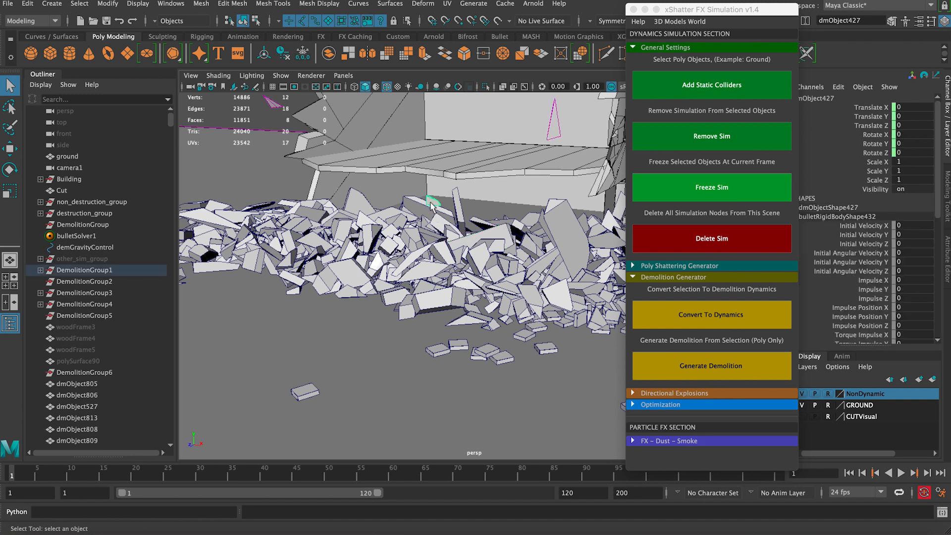
left_click_drag(439, 206, 502, 251, "alt")
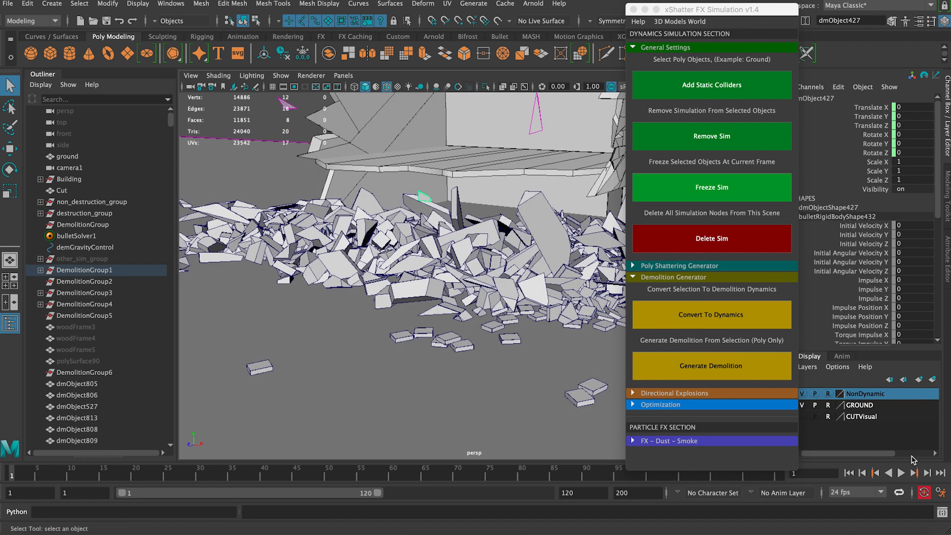
left_click(900, 473)
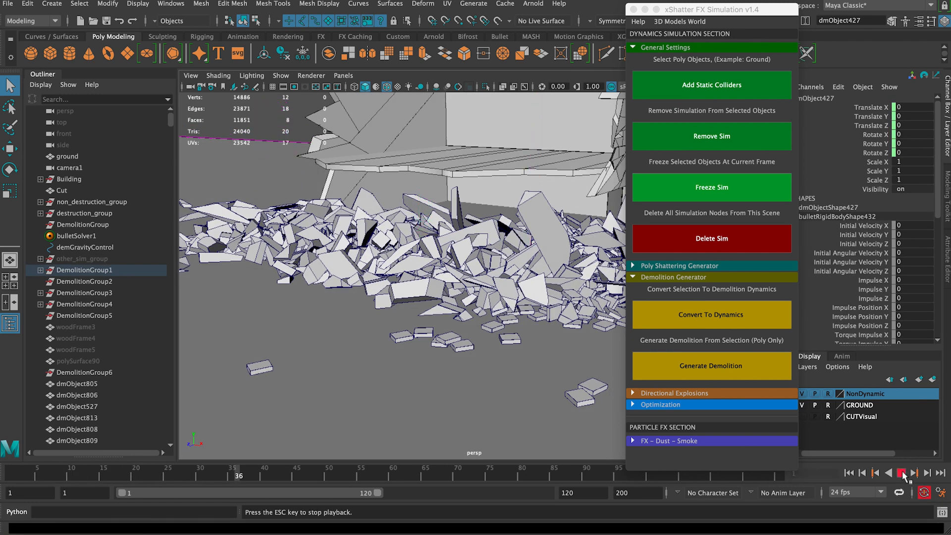
left_click(901, 473)
left_click(853, 473)
scroll(365, 171, "down", 5)
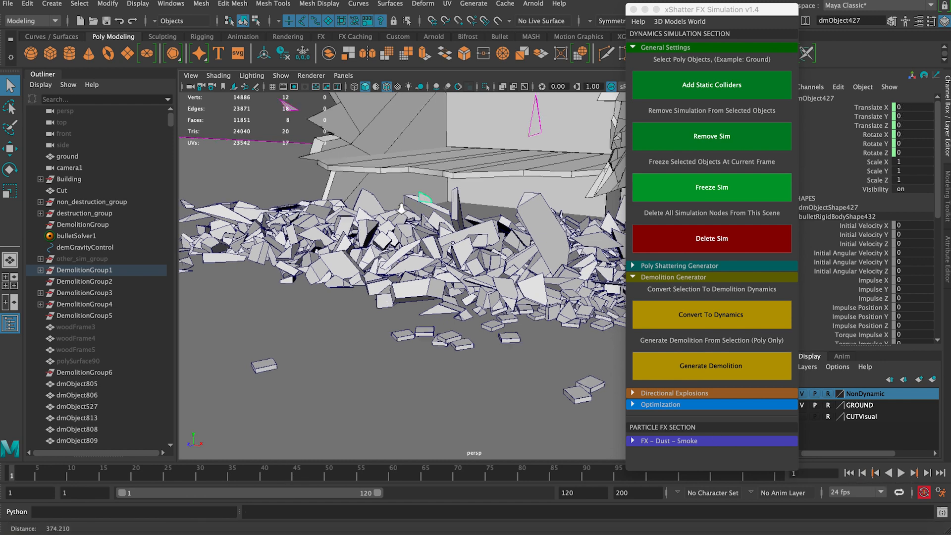
Inspect the rubble from the side of the building and play the simulation up to frame 50.
left_click(310, 192)
left_click_drag(310, 191, 339, 196, "alt")
right_click_drag(339, 196, 425, 208, "alt")
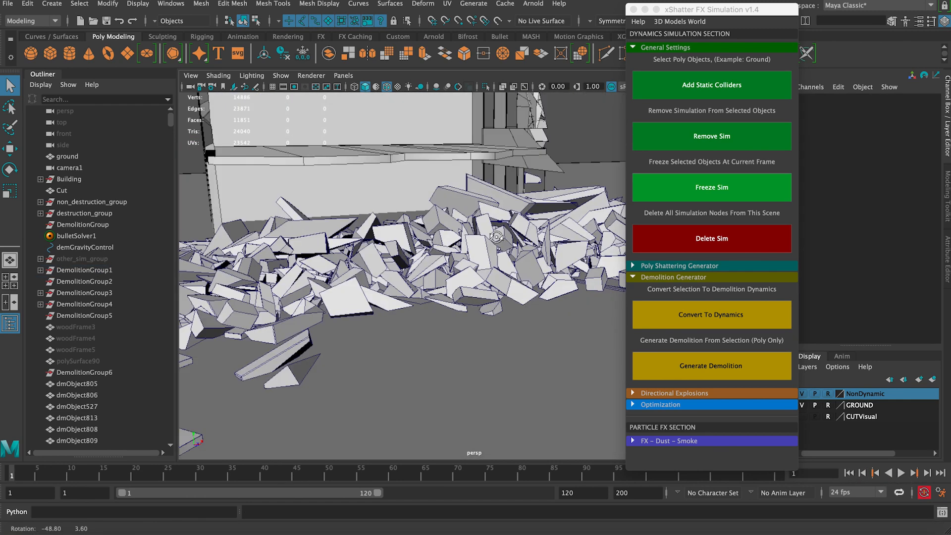
left_click_drag(426, 208, 555, 227, "alt")
left_click(556, 240)
right_click_drag(556, 240, 391, 252, "alt")
left_click_drag(392, 252, 488, 235, "alt")
left_click(901, 473)
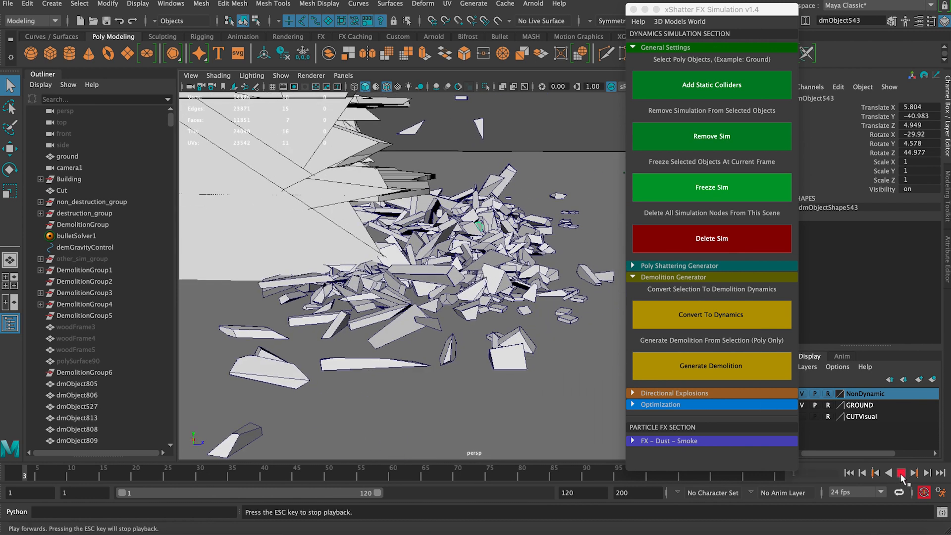
left_click(901, 473)
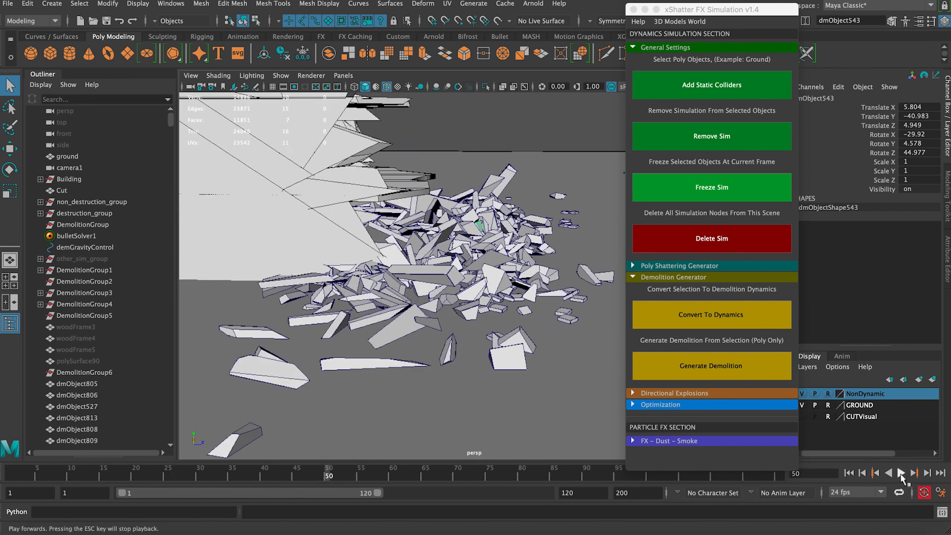
Examine the rubble pile at frame 50 from several angles and collapse the General Settings section.
left_click_drag(426, 277, 473, 199, "alt")
scroll(509, 272, "up", 5)
scroll(397, 227, "down", 5)
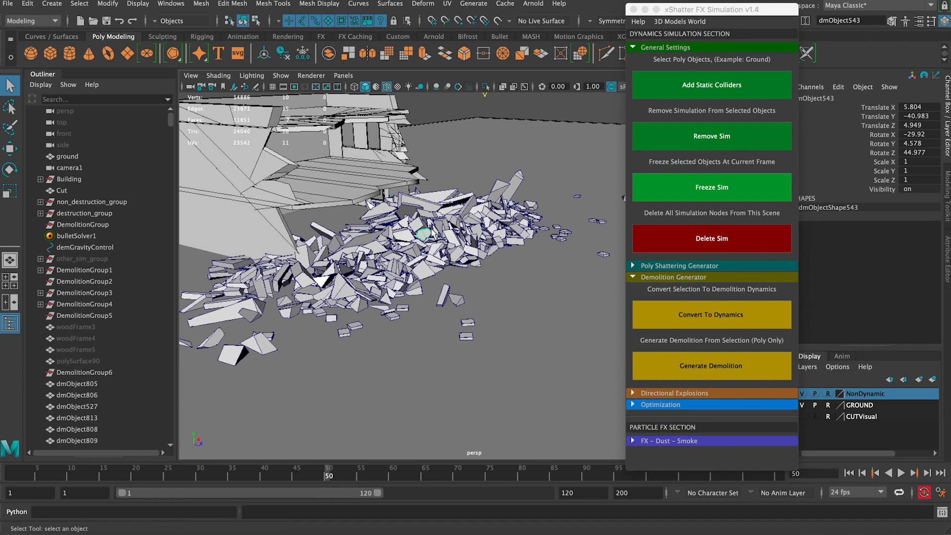
left_click_drag(432, 234, 534, 237, "alt")
left_click_drag(400, 246, 433, 235, "alt")
left_click_drag(397, 202, 455, 247)
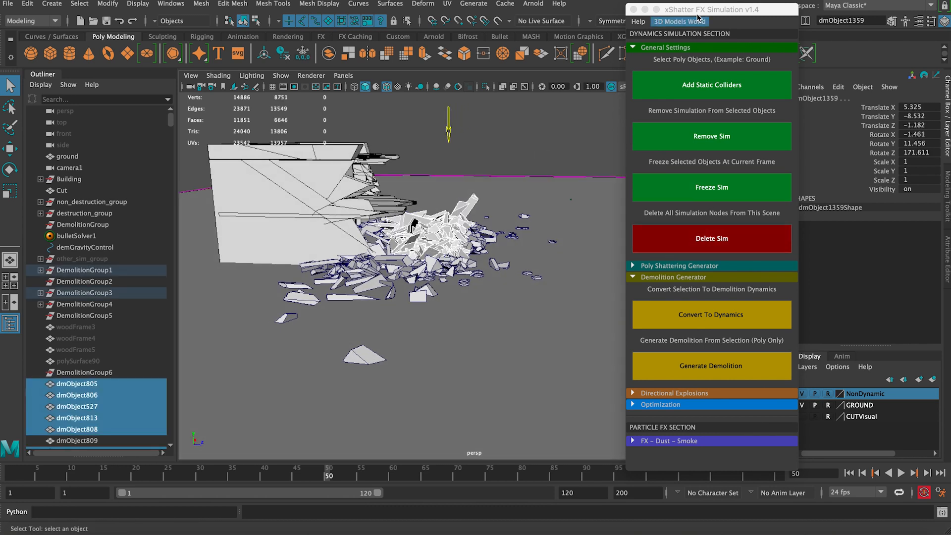
left_click(690, 48)
left_click(380, 210)
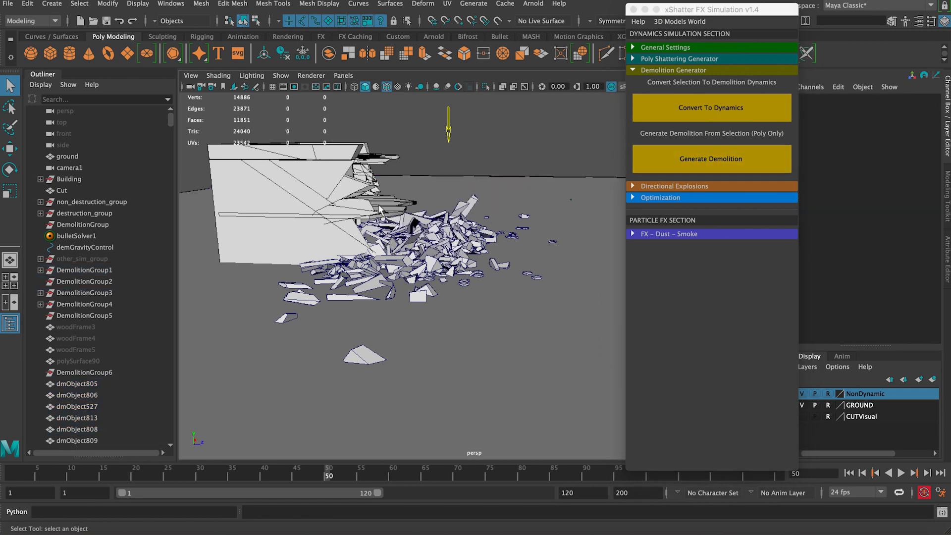
left_click_drag(401, 250, 418, 278, "alt")
scroll(418, 278, "up", 5)
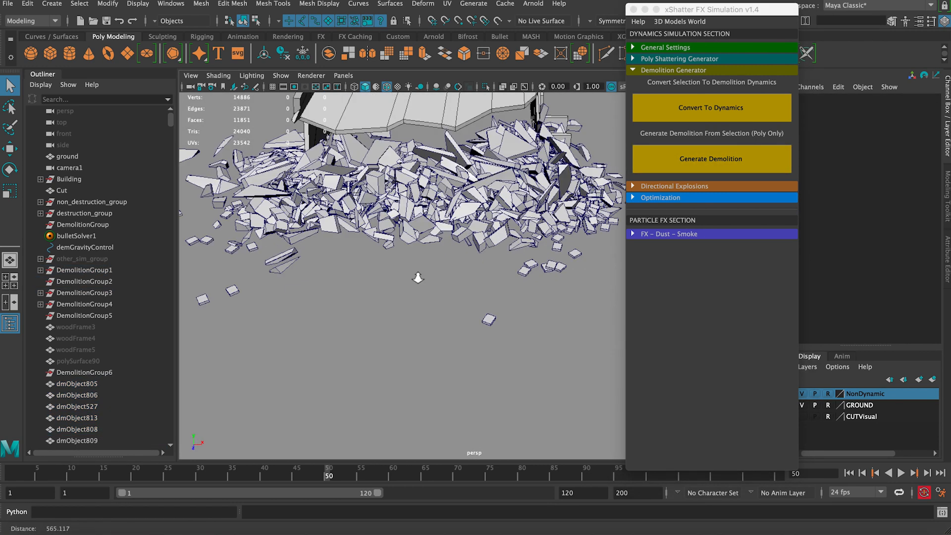
middle_click_drag(417, 278, 414, 354, "alt")
left_click_drag(413, 354, 293, 269, "alt")
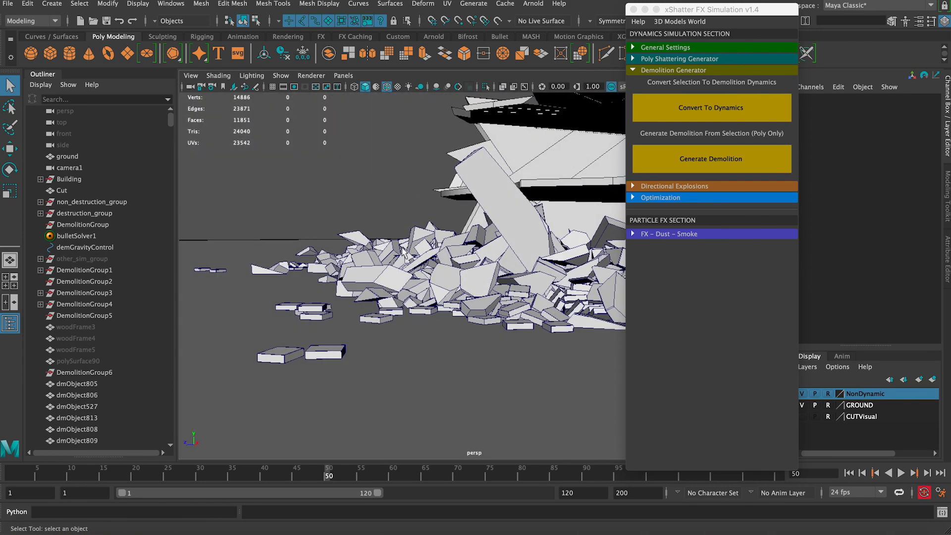
left_click_drag(403, 252, 400, 241, "alt")
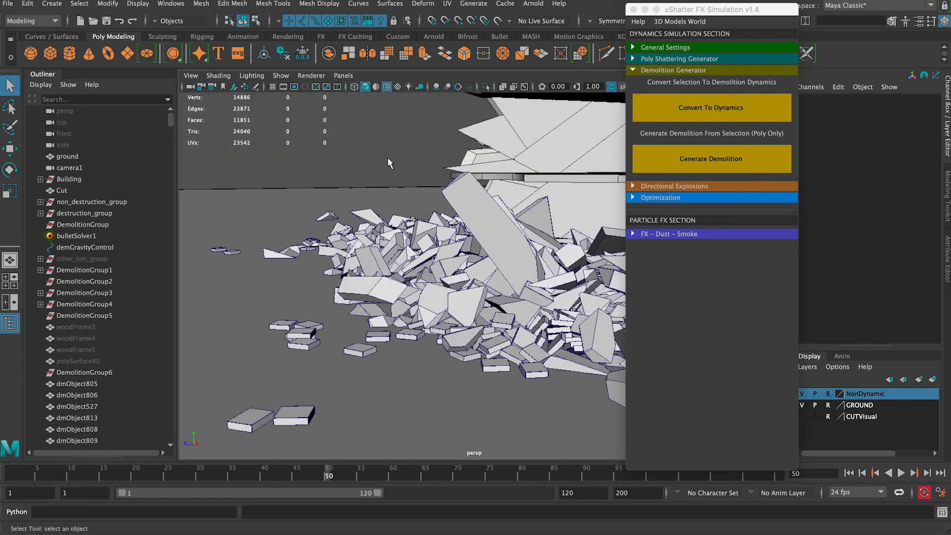
Return to frame 1, select the rubble fragments in front of the building and convert them to demolition dynamics.
left_click(847, 473)
middle_click_drag(443, 101, 388, 131, "alt")
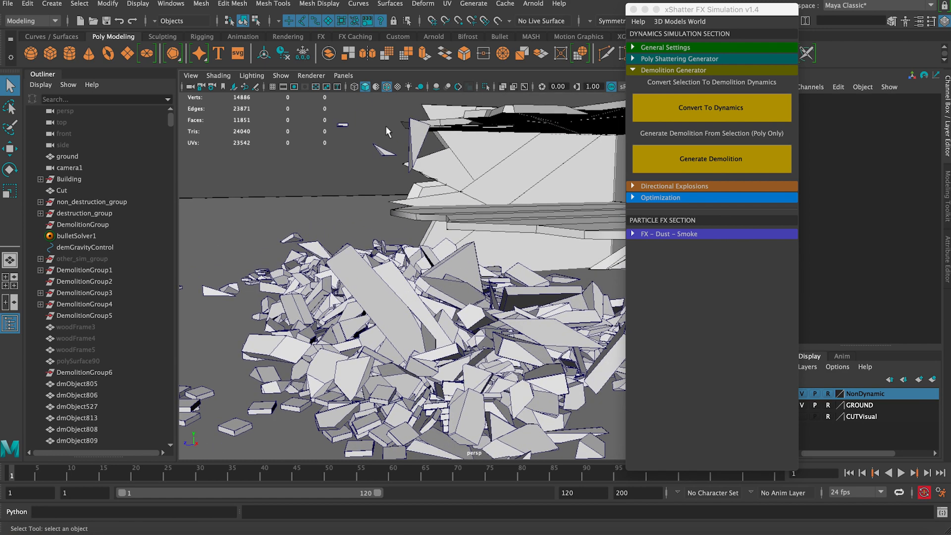
mouse_move(419, 219)
left_mouse_down("alt")
mouse_move(405, 231)
mouse_move(417, 229)
left_mouse_up("alt")
left_click_drag(295, 289, 401, 330)
left_click_drag(401, 330, 505, 344, "alt")
right_click_drag(505, 349, 173, 357, "alt")
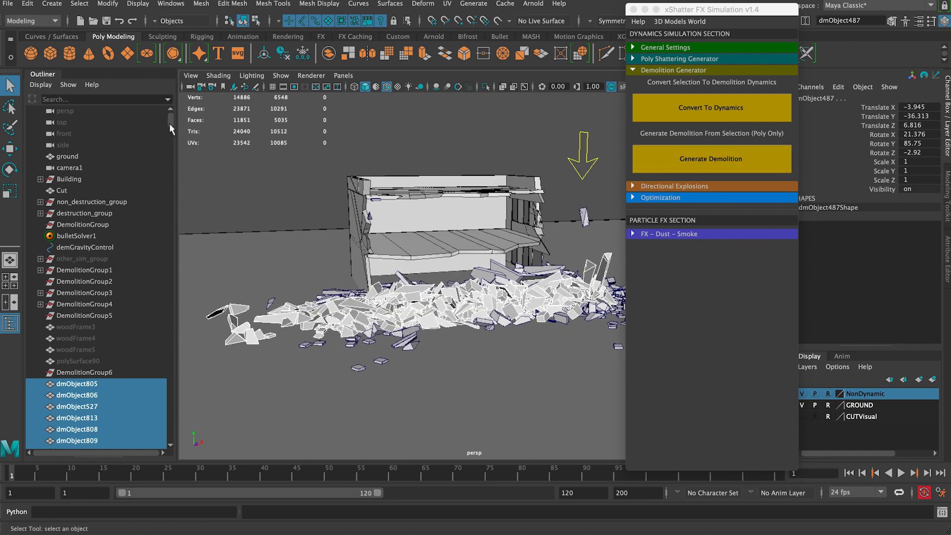
left_click_drag(170, 123, 177, 89)
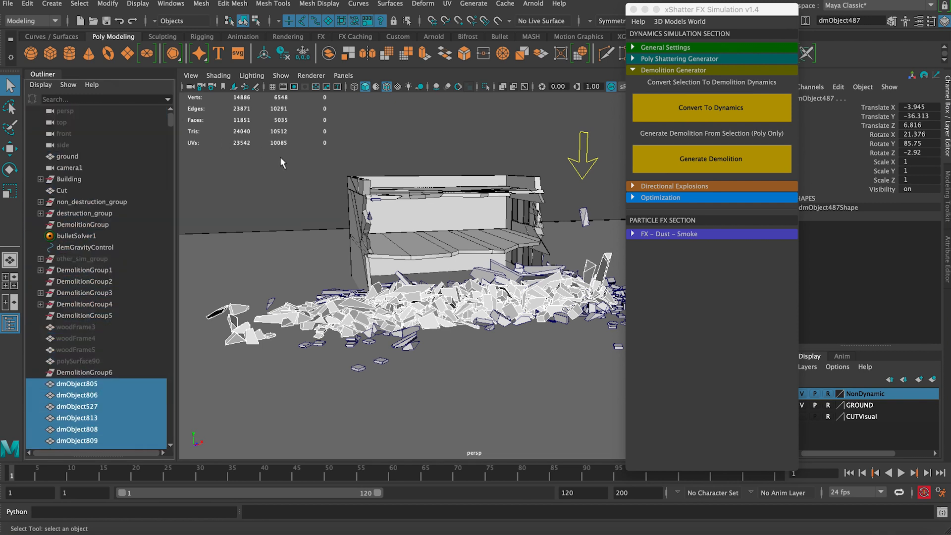
mouse_move(683, 9)
left_mouse_down()
mouse_move(818, 23)
mouse_move(689, 27)
left_mouse_up()
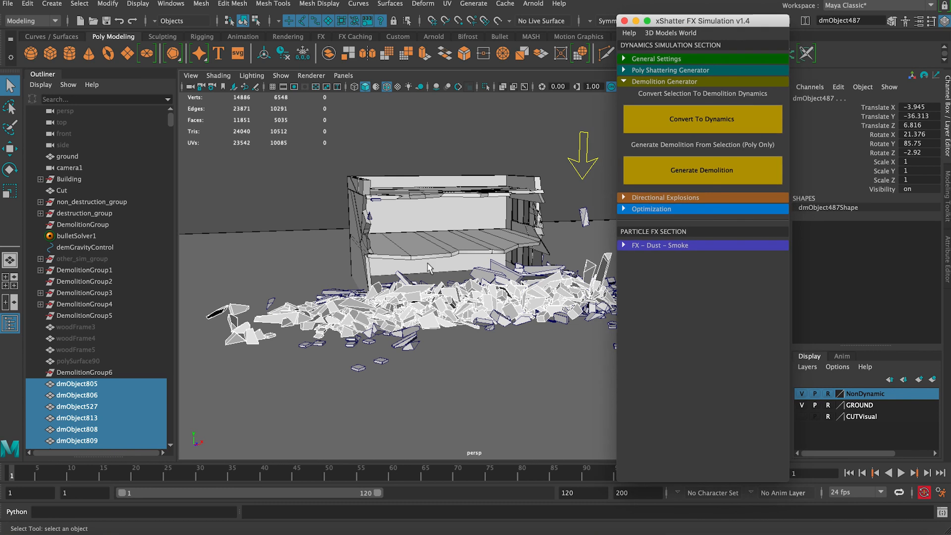
scroll(381, 229, "down", 3)
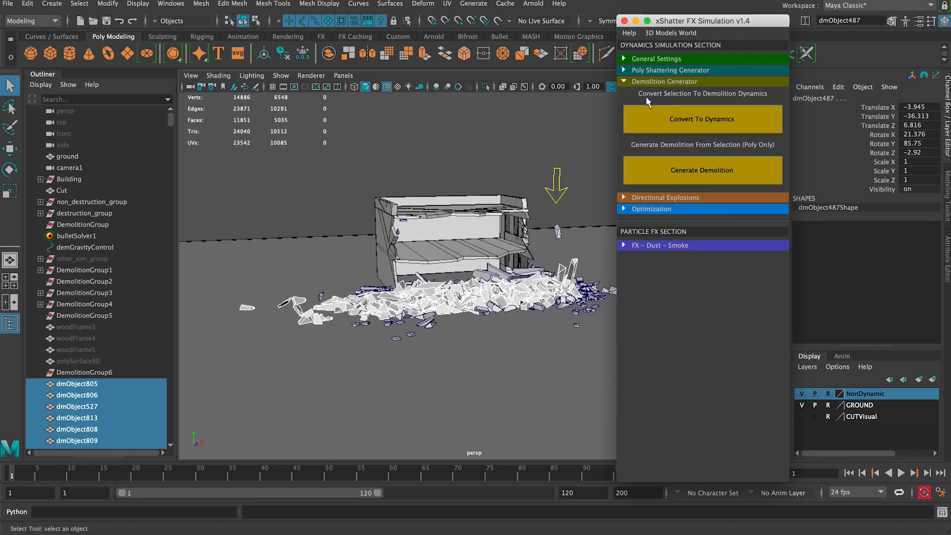
left_click(688, 127)
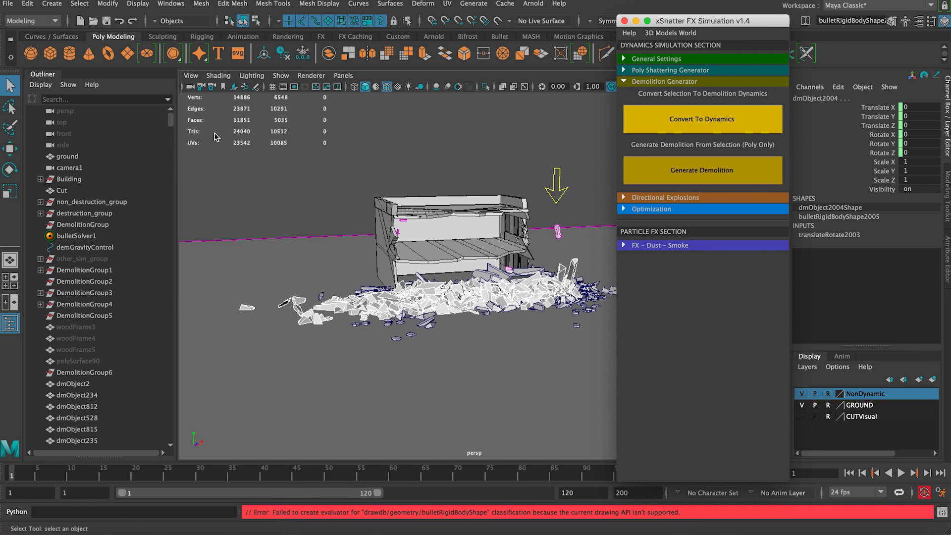
left_click(688, 170)
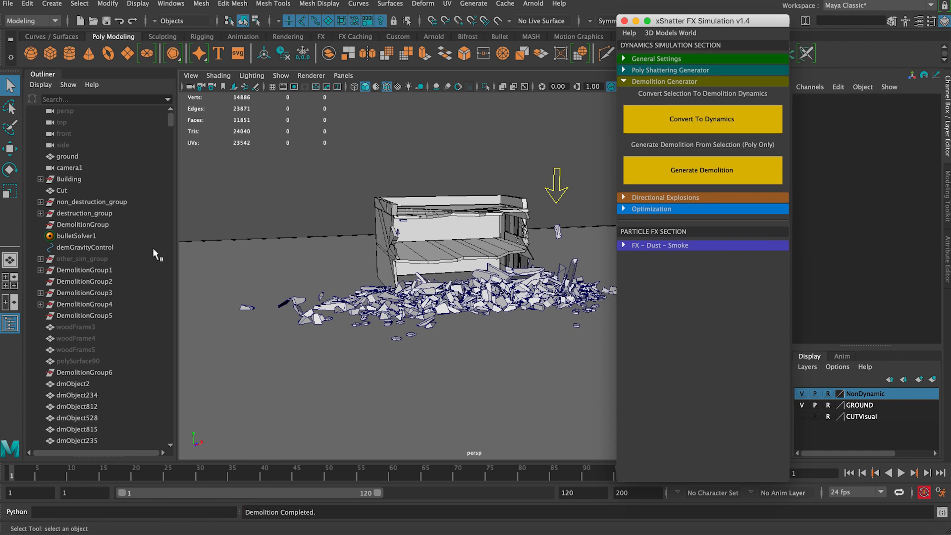
Select DemolitionGroup7 near the end of the Outliner and review which fragments and simulation attributes it holds.
left_click_drag(170, 121, 169, 444)
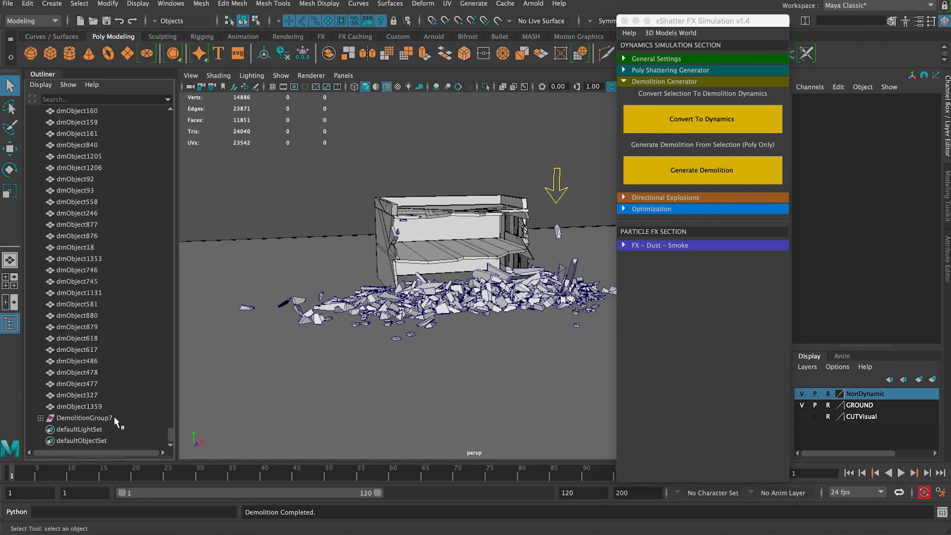
left_click(99, 418)
left_click_drag(401, 289, 559, 190, "alt")
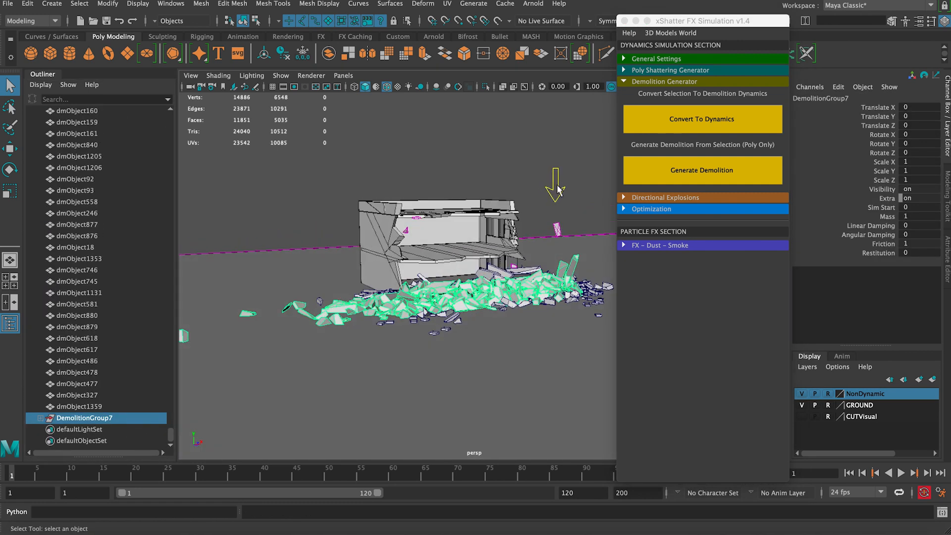
Put away the xShatter window and set the Gravity of demGravityControl to -10.
left_click(637, 23)
left_click(554, 177)
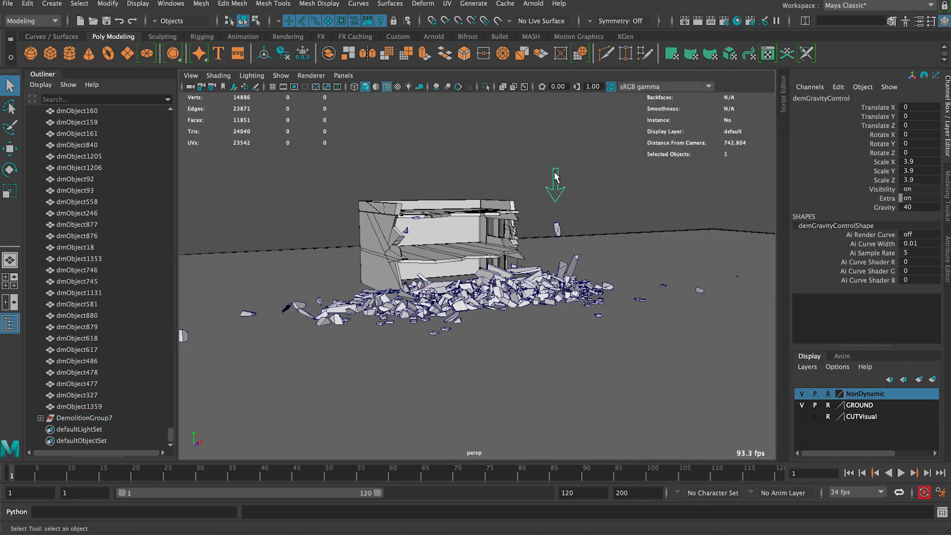
double_click(925, 208)
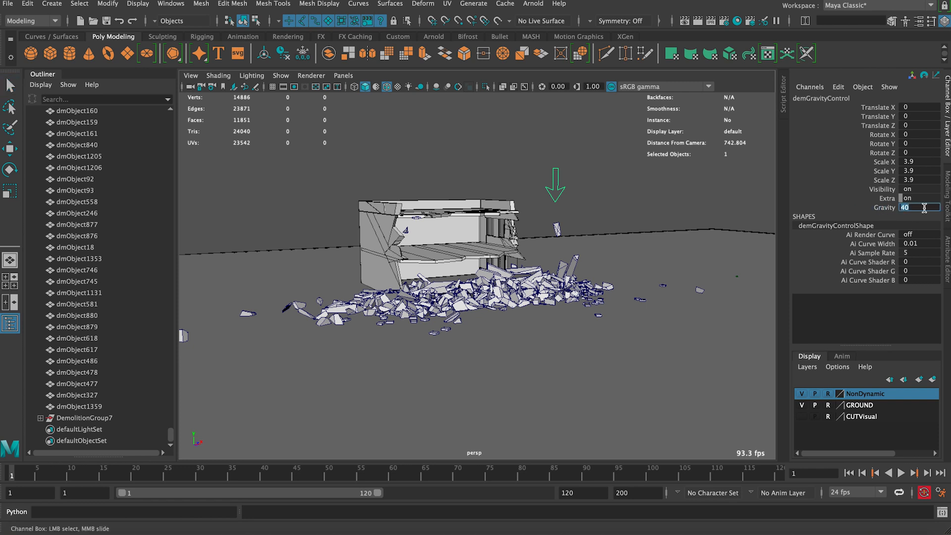
key("Return")
left_click(893, 210)
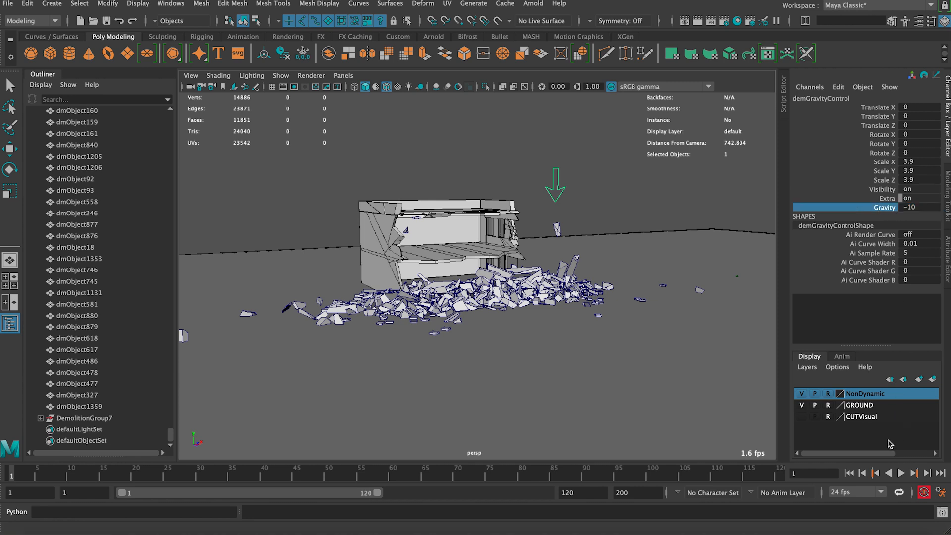
Play the simulation briefly with the new gravity and return to frame 1.
left_click(899, 472)
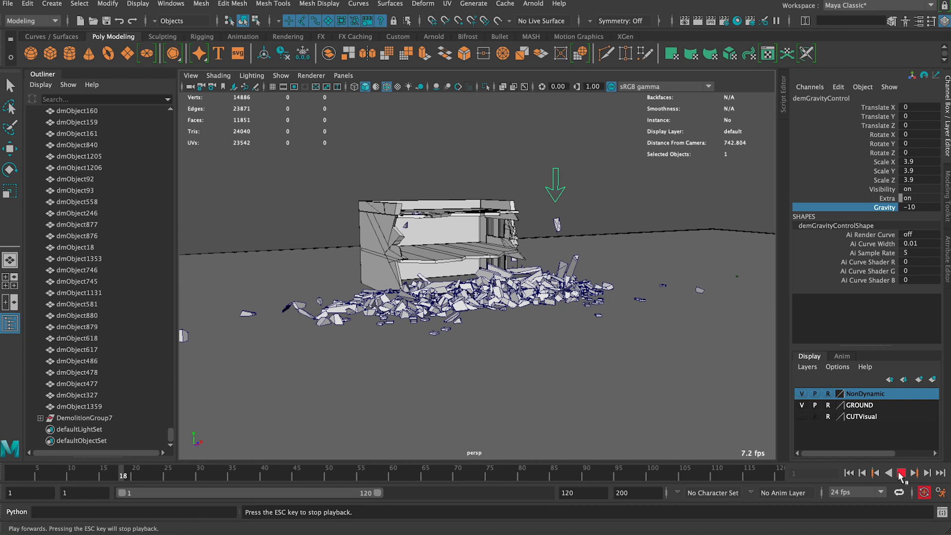
left_click(901, 473)
left_click(849, 472)
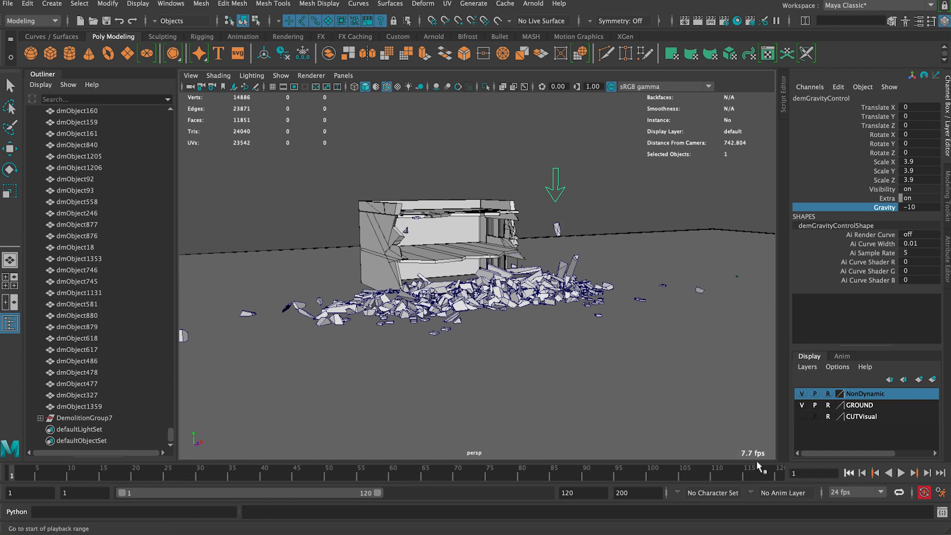
Key the Sim Start attribute of DemolitionGroup7 at frame 5 with a value of 0.
left_click(84, 417)
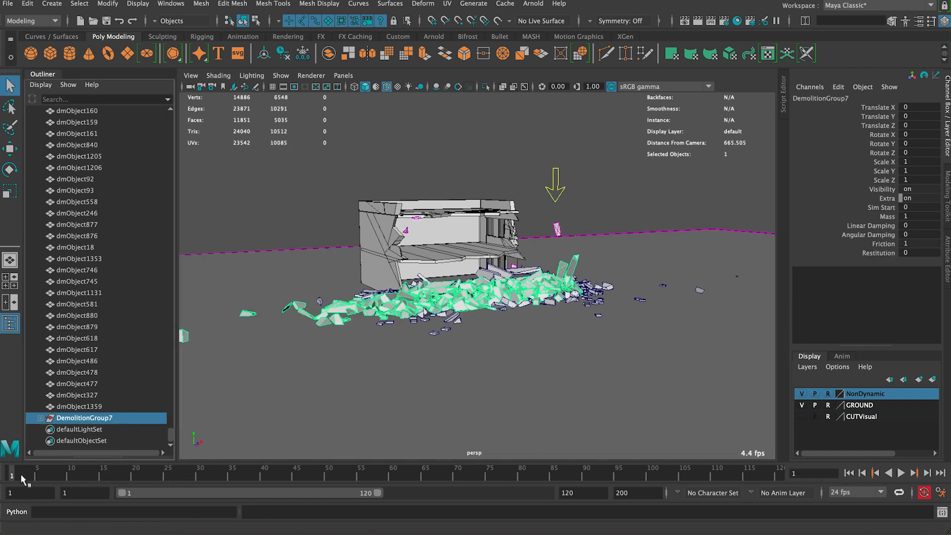
left_click_drag(30, 474, 37, 474)
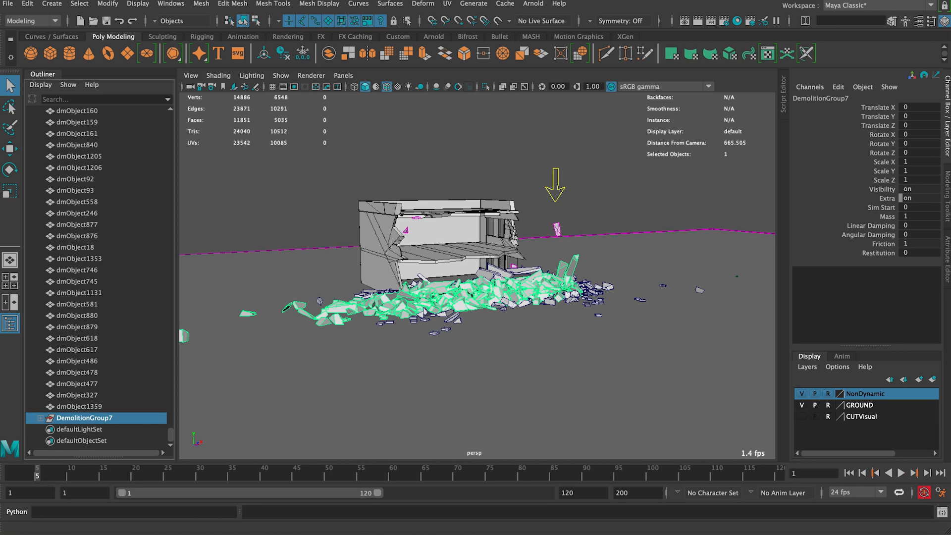
left_click(884, 209)
right_click(881, 213)
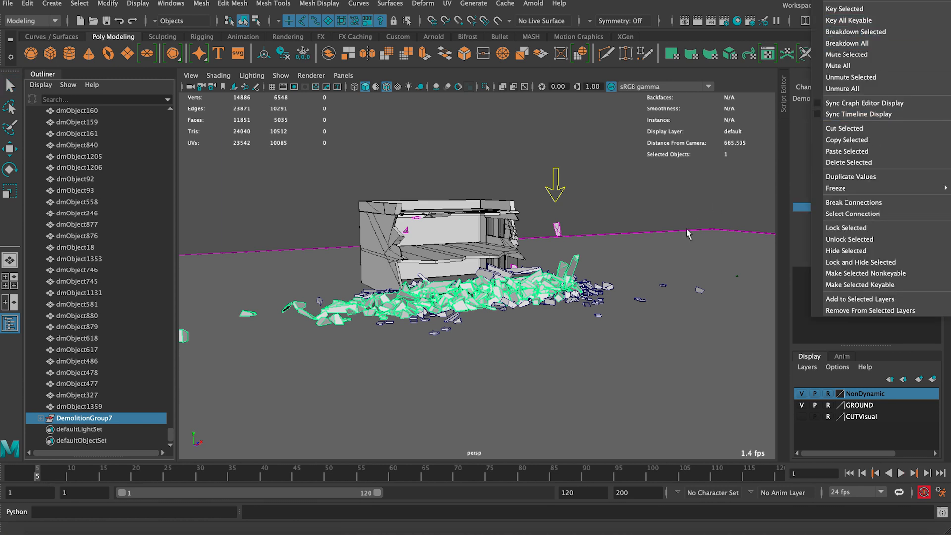
key("Escape")
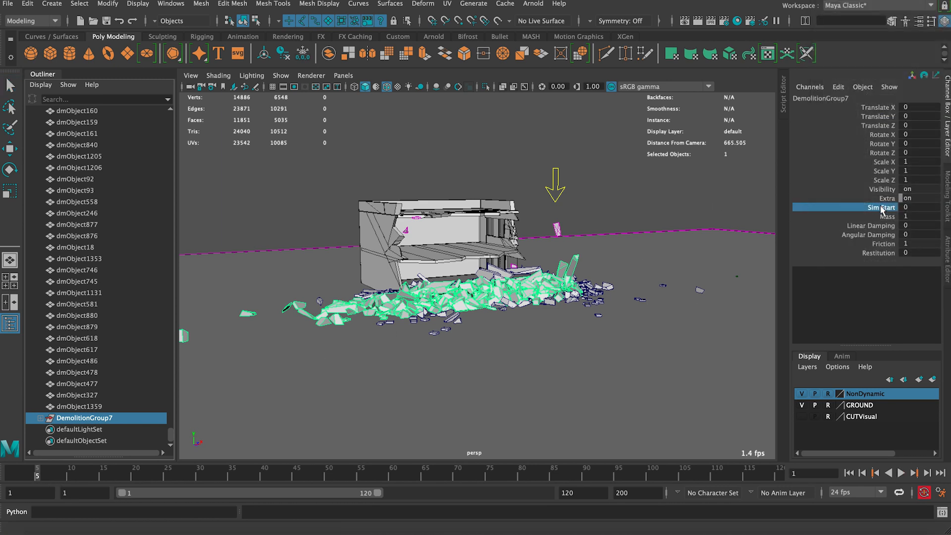
right_click(881, 209)
left_click(850, 9)
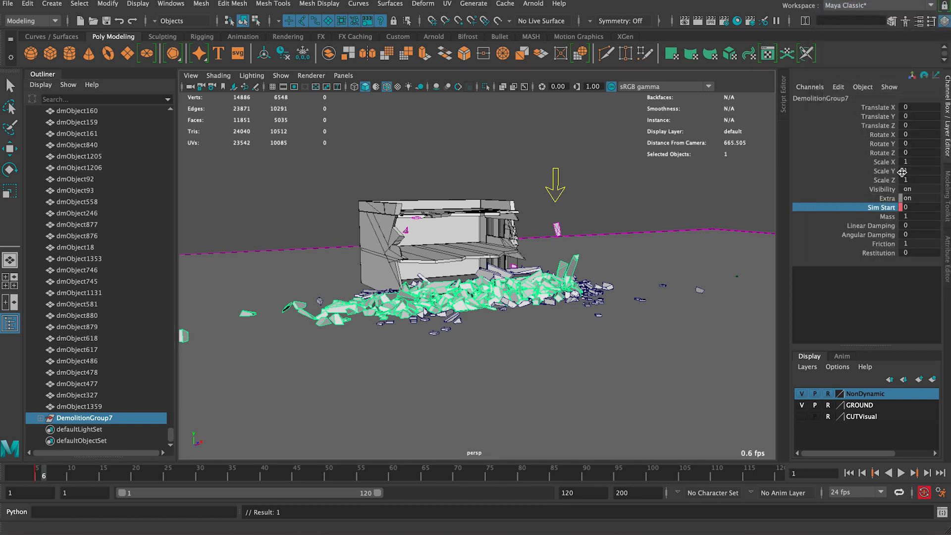
Set Sim Start of DemolitionGroup7 to 1 at frame 6 and key it.
double_click(913, 207)
type("1")
key("Return")
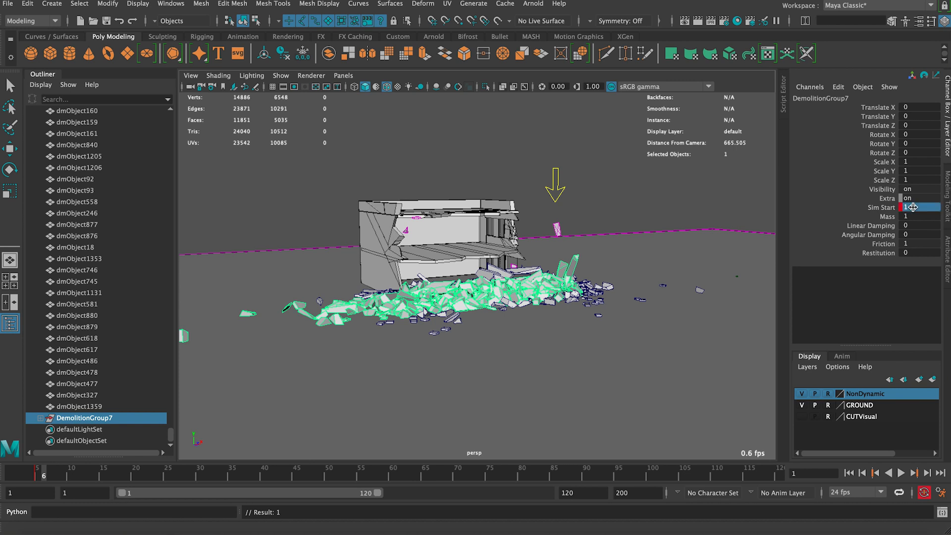
left_click(876, 208)
right_click(877, 208)
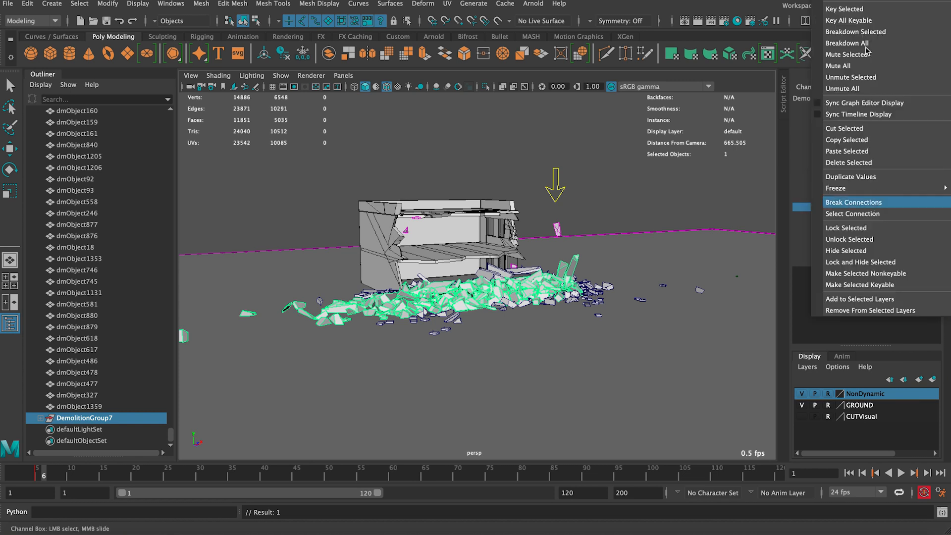
left_click(846, 6)
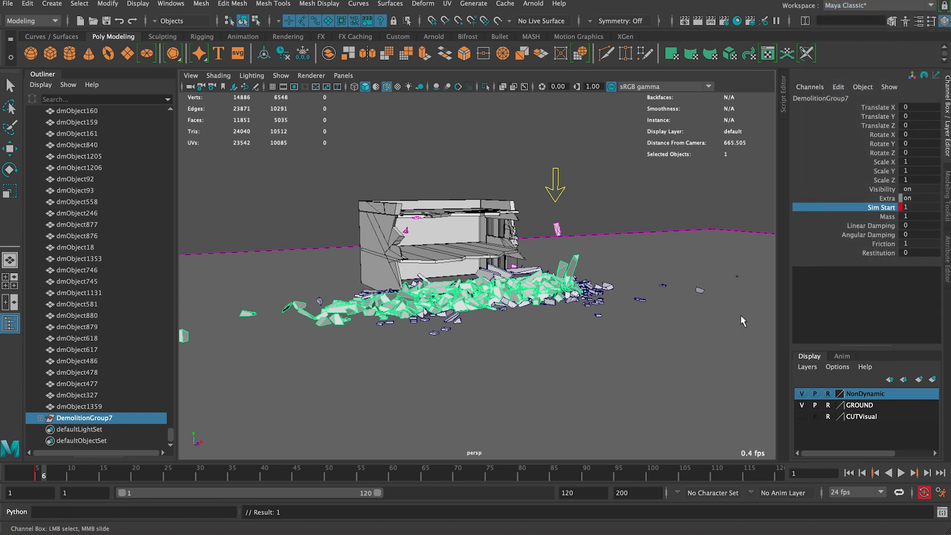
Play the simulation from frame 1 while watching the rubble around the building, then stop and return to frame 1.
left_click(849, 473)
left_click(901, 473)
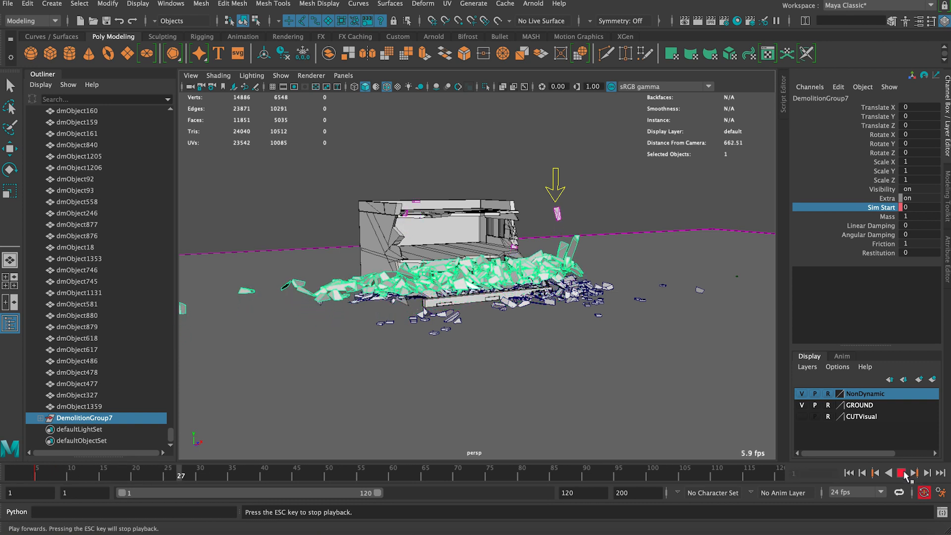
left_click_drag(624, 223, 565, 198, "alt")
right_click_drag(564, 198, 575, 187, "alt")
key("Escape")
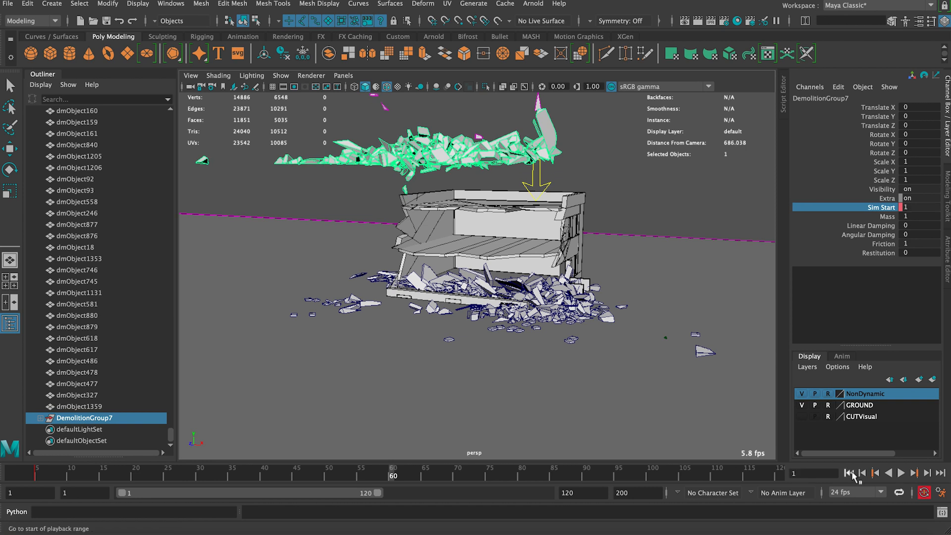
left_click(849, 473)
Select every piece in DemolitionGroup7, dmObject1360 through dmObject2004, and remove the simulation from them with xShatter's Remove Sim.
right_click_drag(609, 341, 619, 355, "alt")
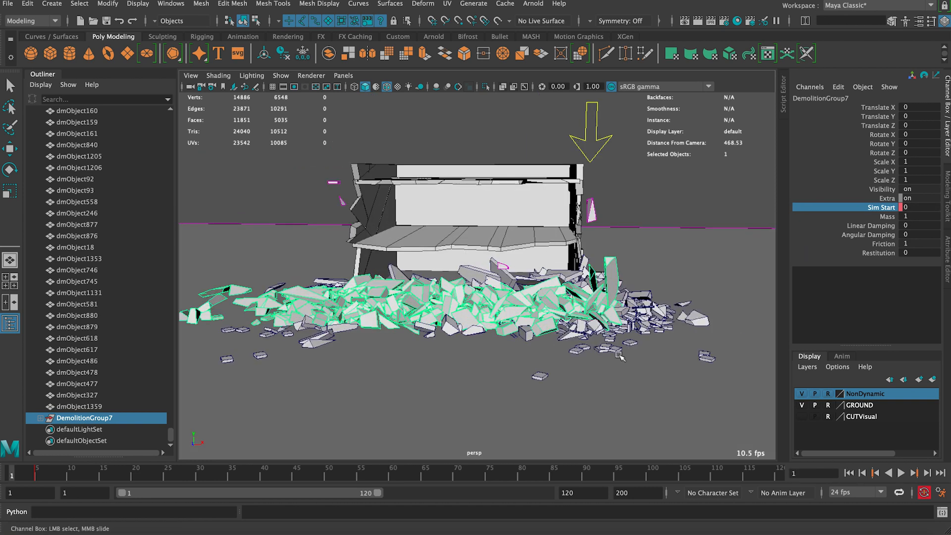
left_click_drag(619, 355, 621, 339, "alt")
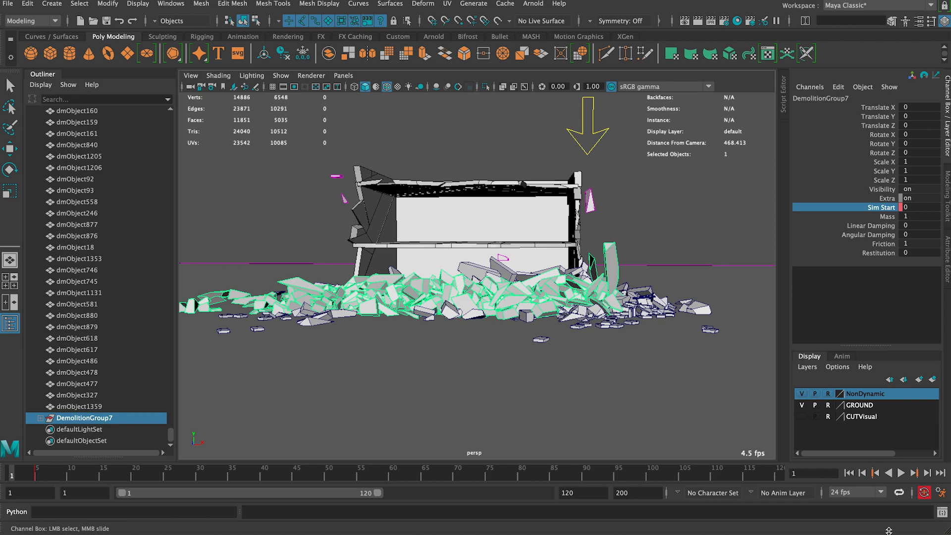
left_click(886, 522)
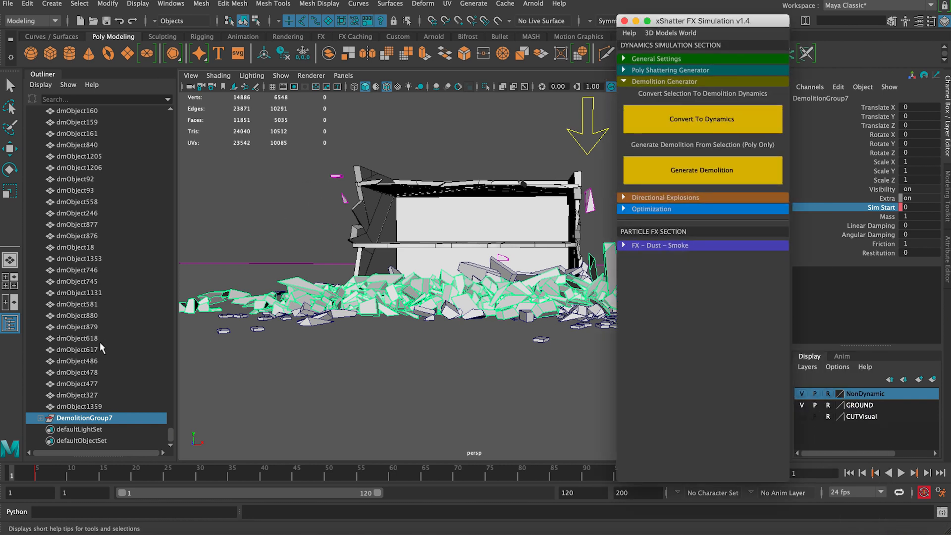
left_click(41, 421)
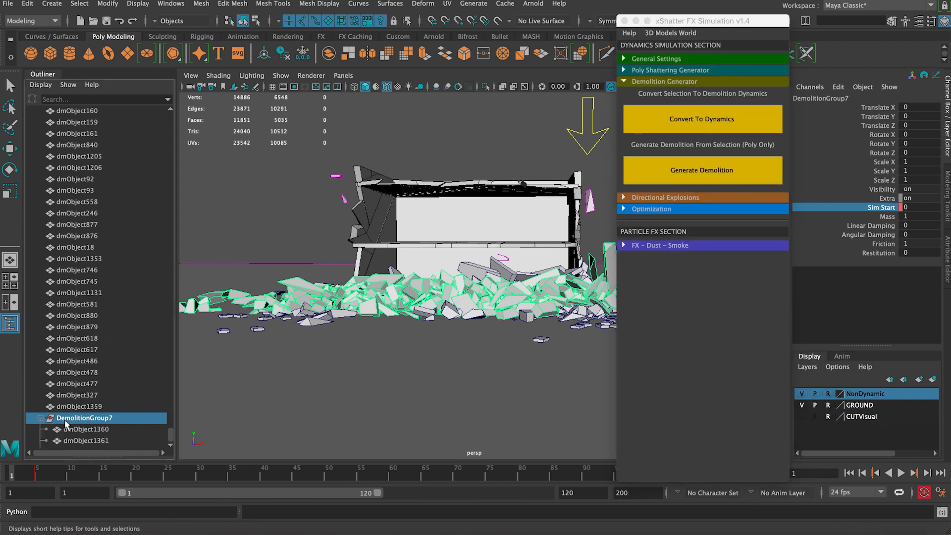
left_click(40, 418)
mouse_move(168, 288)
left_mouse_down()
mouse_move(170, 299)
mouse_move(170, 284)
left_mouse_up()
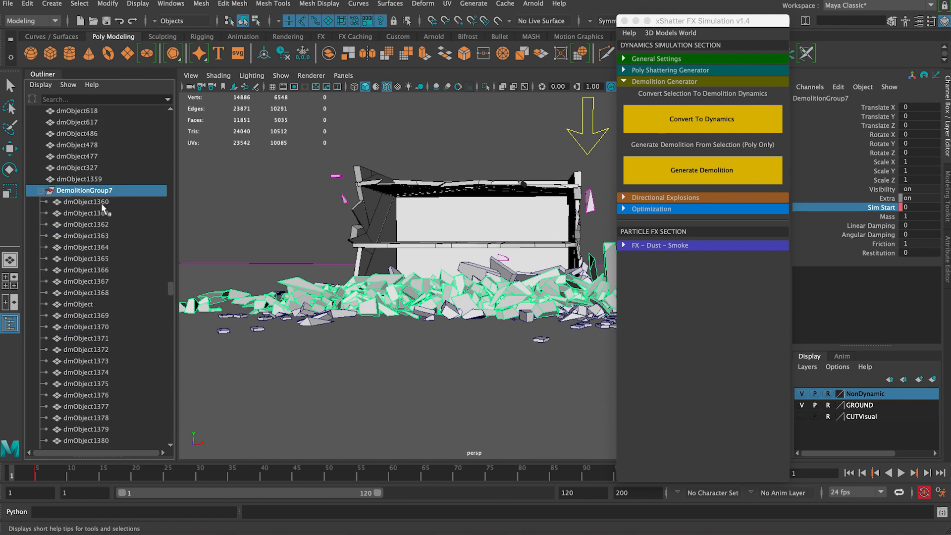
left_click(101, 203)
left_click_drag(168, 288, 165, 435)
left_click(117, 415, "shift")
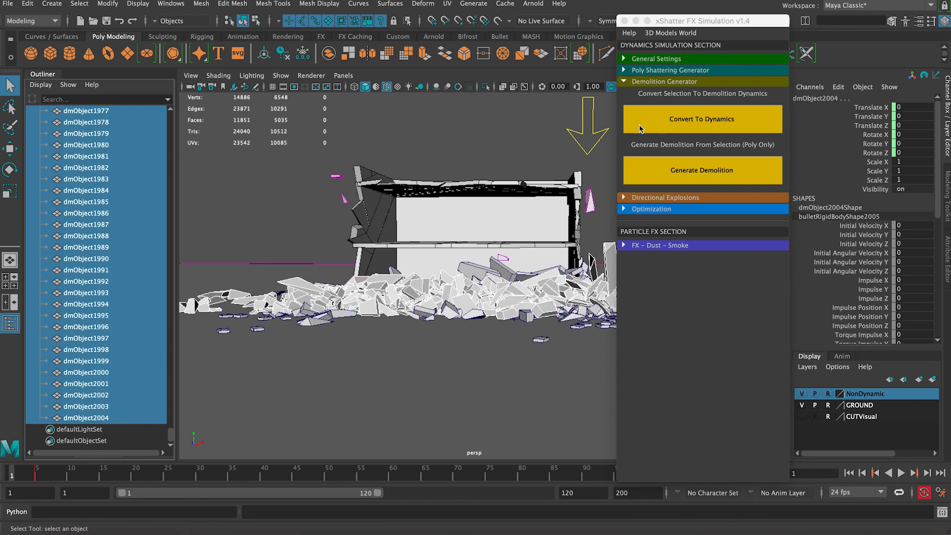
left_click(643, 61)
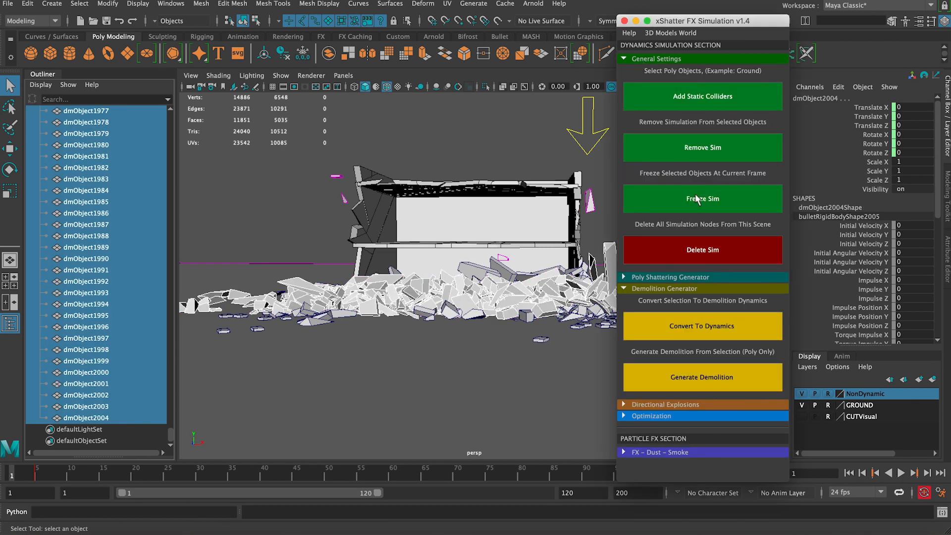
left_click(703, 148)
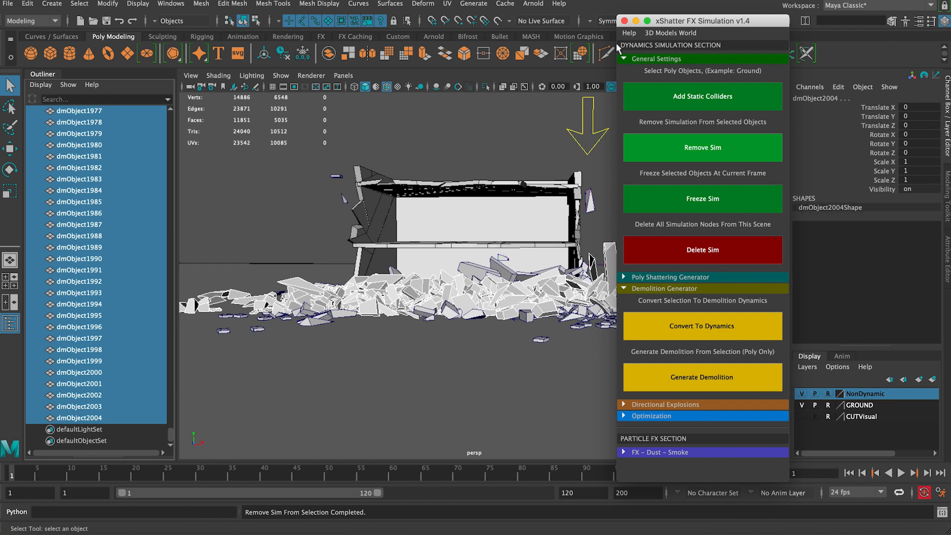
Remove the simulation from the loose fragments floating beside the building's broken upper floor, then clear the selection.
left_click_drag(171, 434, 170, 130)
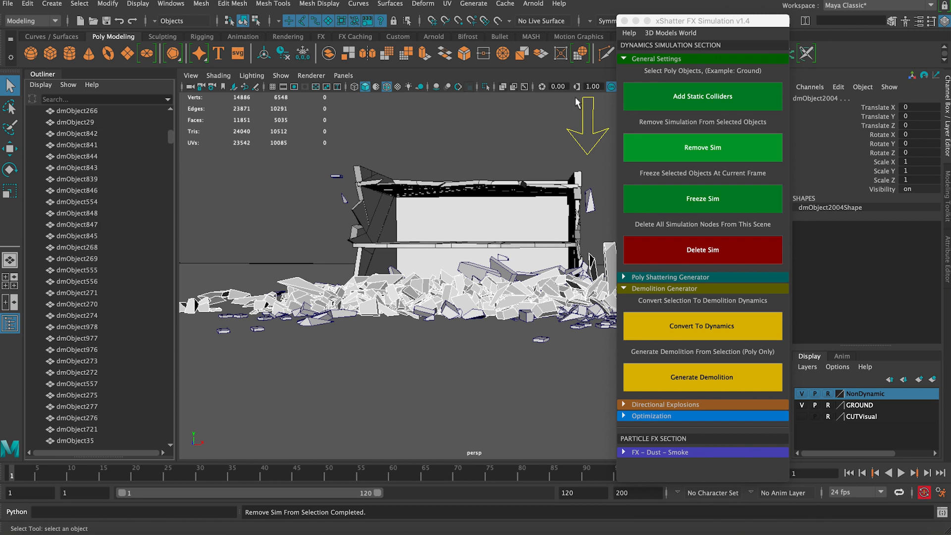
left_click_drag(693, 23, 805, 49)
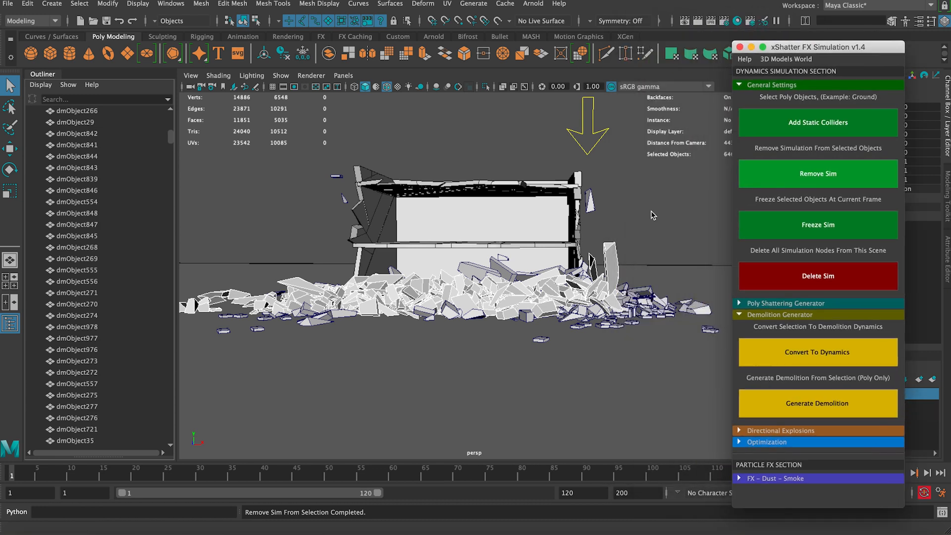
left_click_drag(539, 230, 473, 221, "alt")
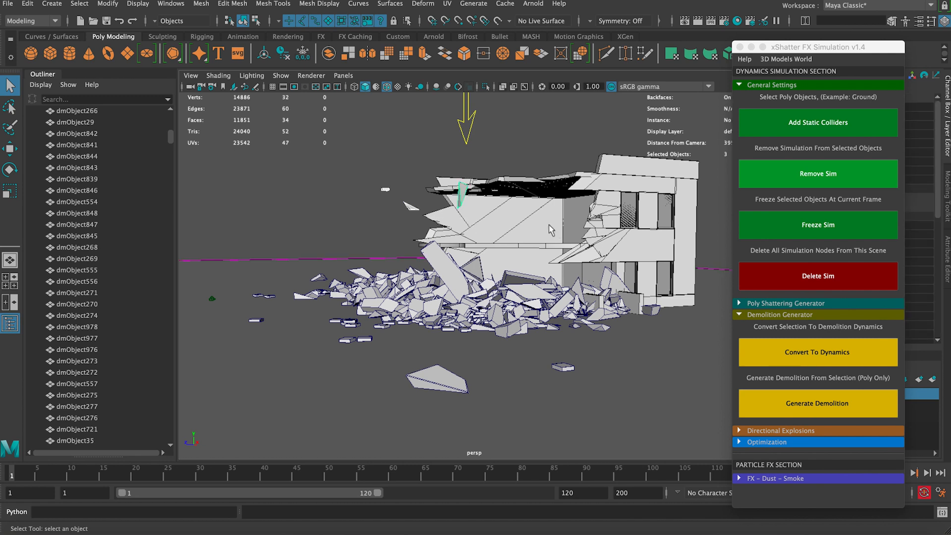
left_click(826, 174)
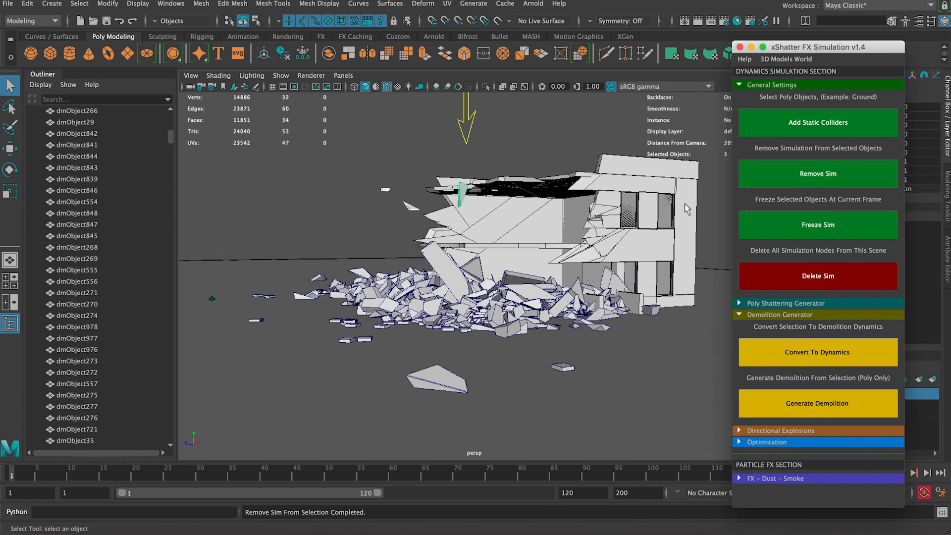
left_click(341, 212)
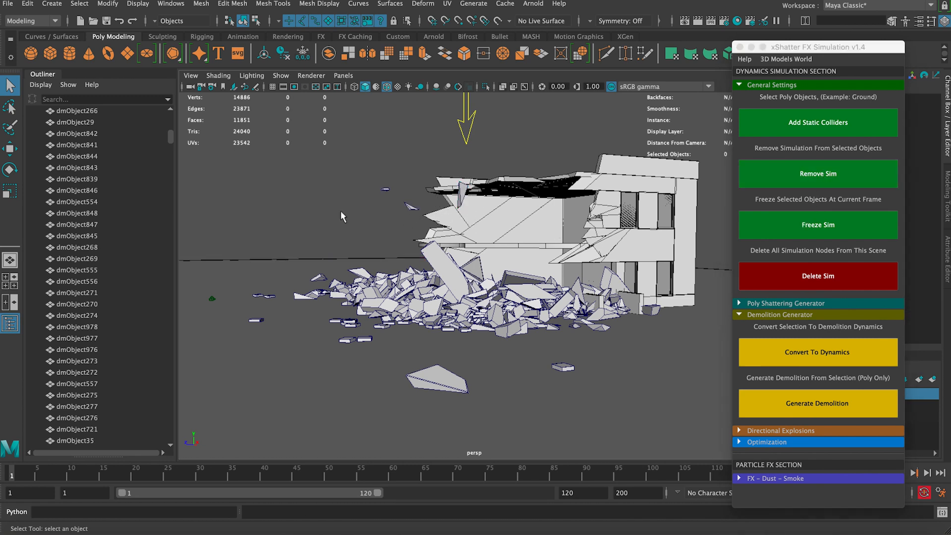
At frame 25, remove the simulation from the small fragment beside the roof's broken edge, then return to frame 1.
left_click_drag(124, 474, 168, 476)
left_click(431, 192)
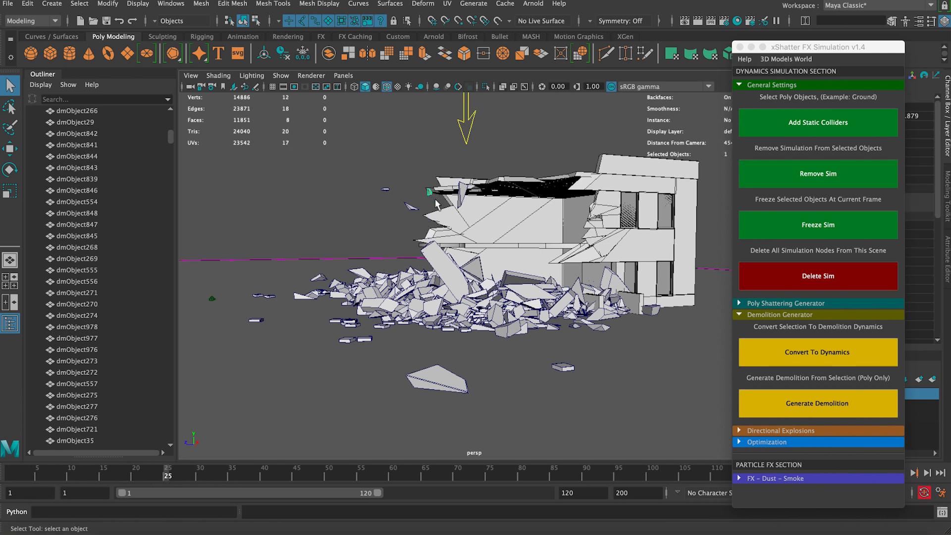
left_click(799, 174)
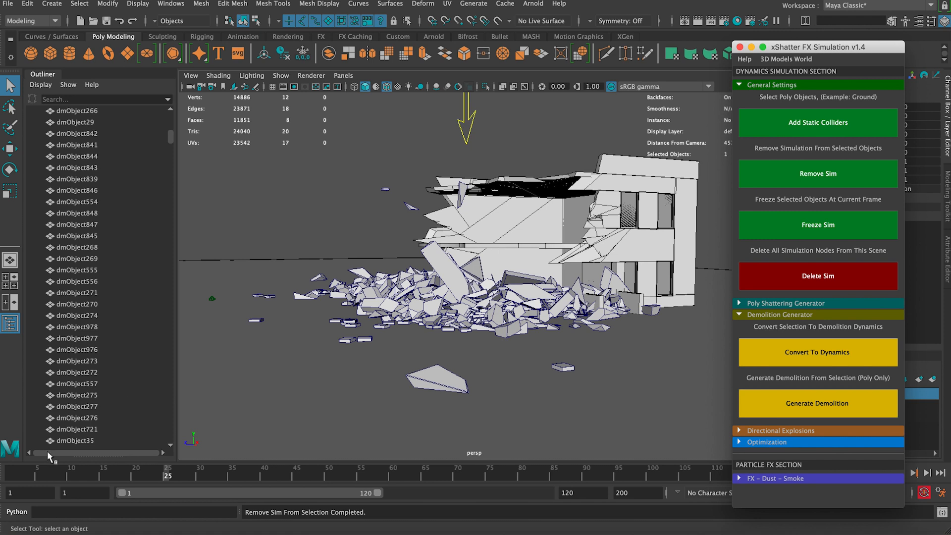
mouse_move(32, 471)
left_mouse_down()
mouse_move(15, 471)
mouse_move(345, 471)
mouse_move(11, 474)
left_mouse_up()
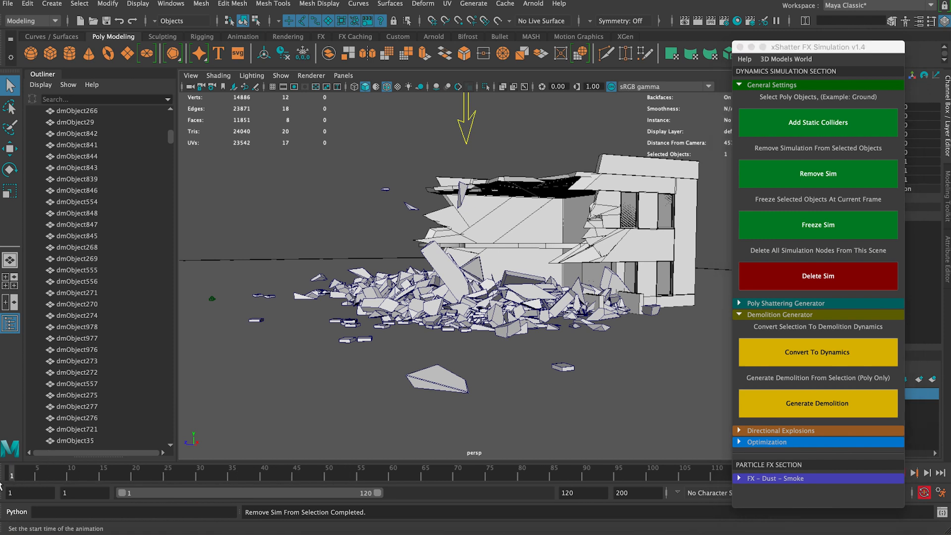
Convert the rubble at the right end of the pile to dynamics and generate a demolition from it.
left_click_drag(390, 236, 509, 230, "alt")
middle_click_drag(509, 231, 374, 229, "alt")
left_click_drag(374, 229, 345, 224, "alt")
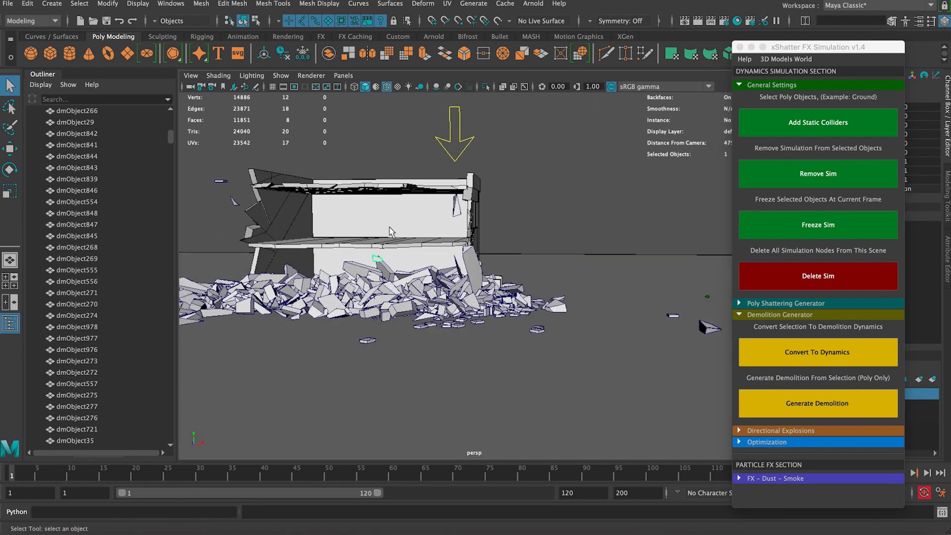
left_click_drag(464, 260, 479, 262, "alt")
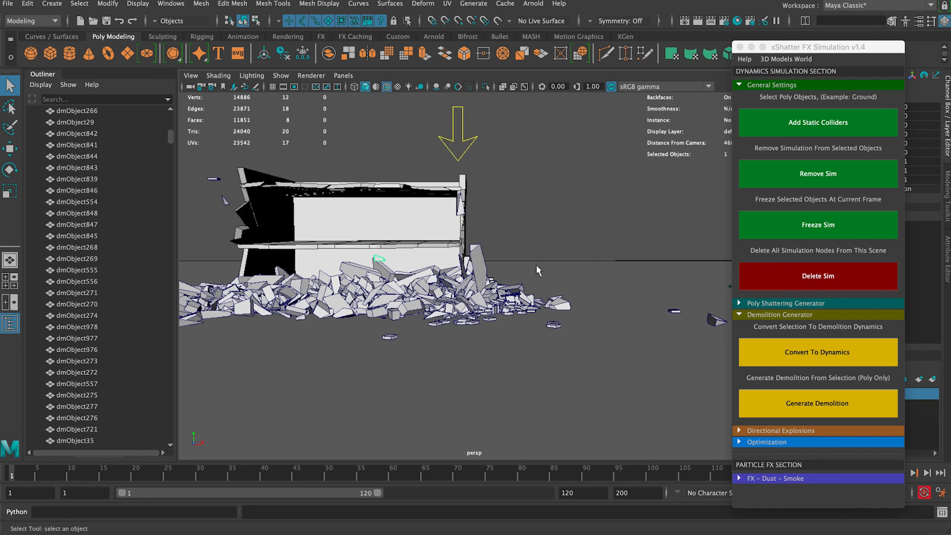
left_click_drag(536, 264, 471, 324)
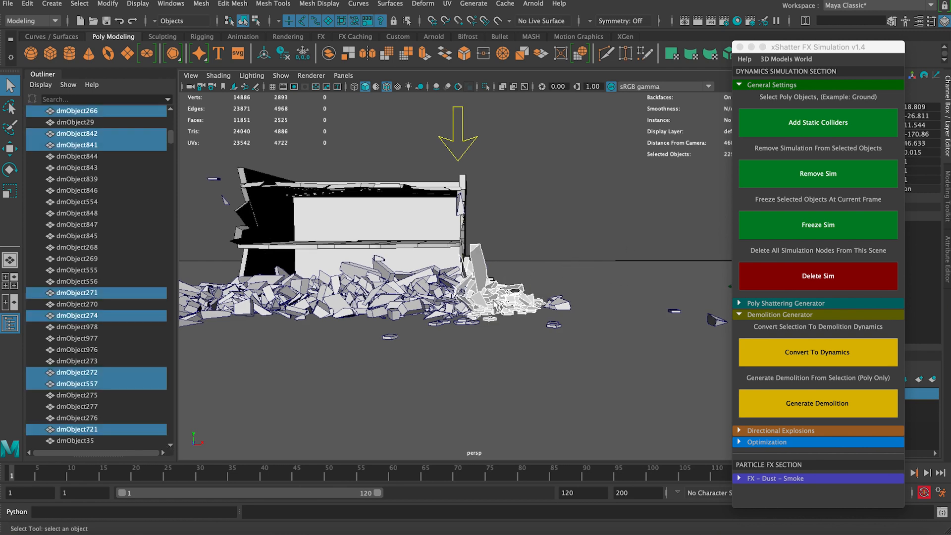
left_click(782, 88)
left_click(792, 147)
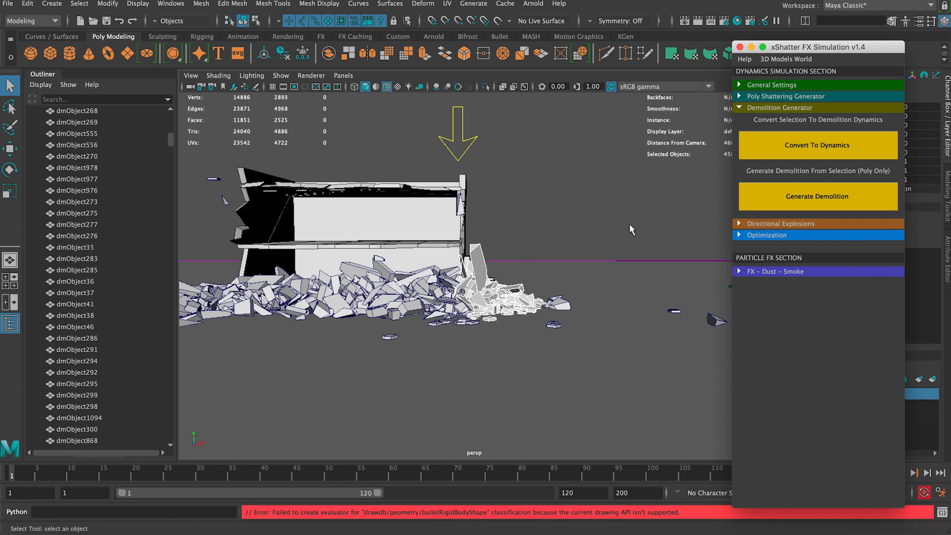
left_click(811, 198)
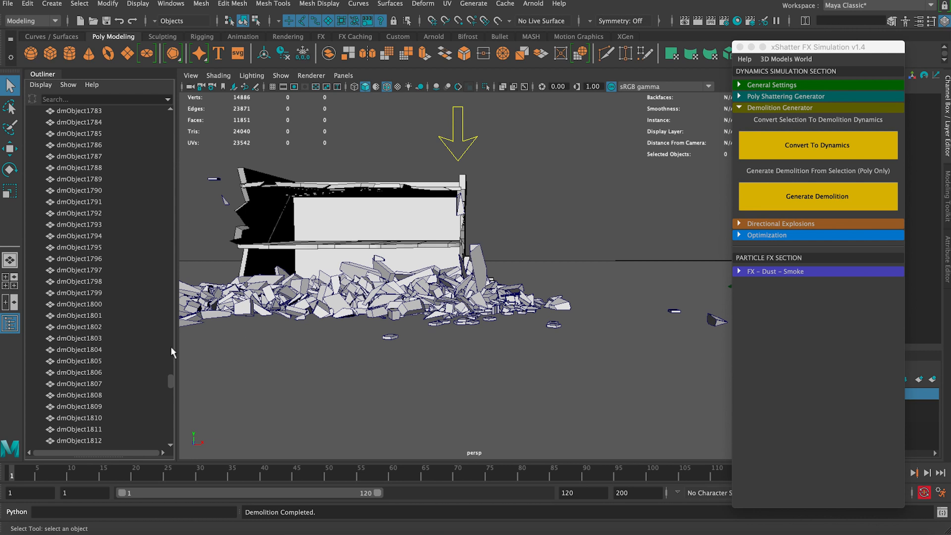
Select DemolitionGroup8 and turn its Visibility off.
left_click_drag(170, 378, 169, 436)
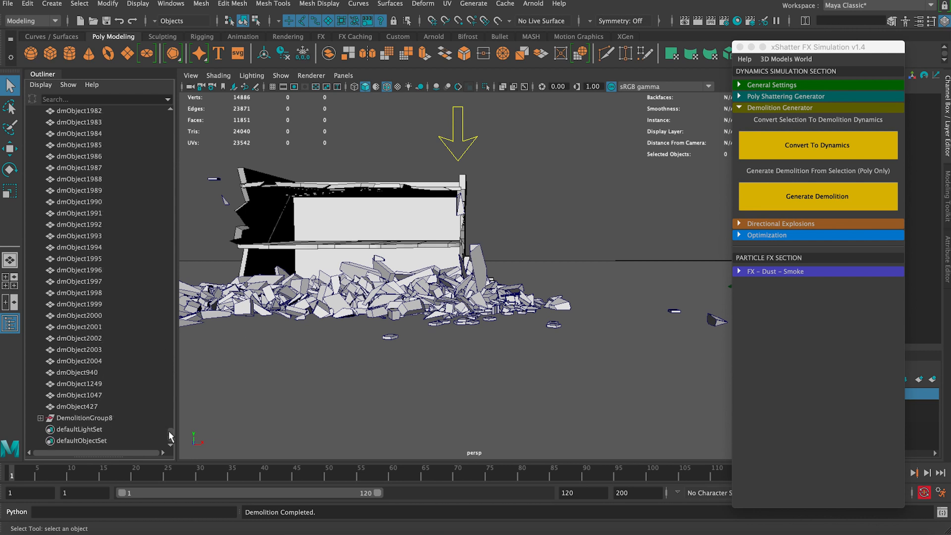
left_click(121, 421)
left_click_drag(800, 49, 715, 48)
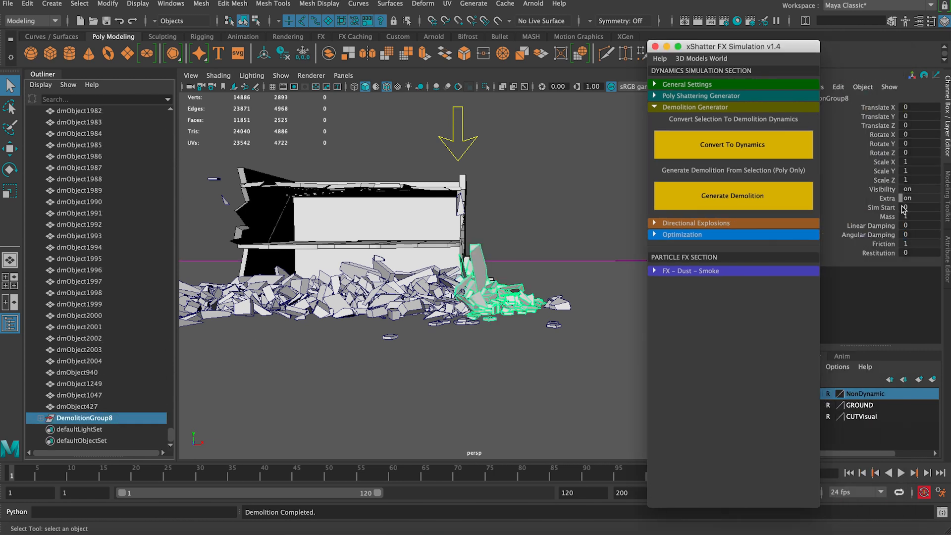
left_click(913, 188)
type("0")
key("Return")
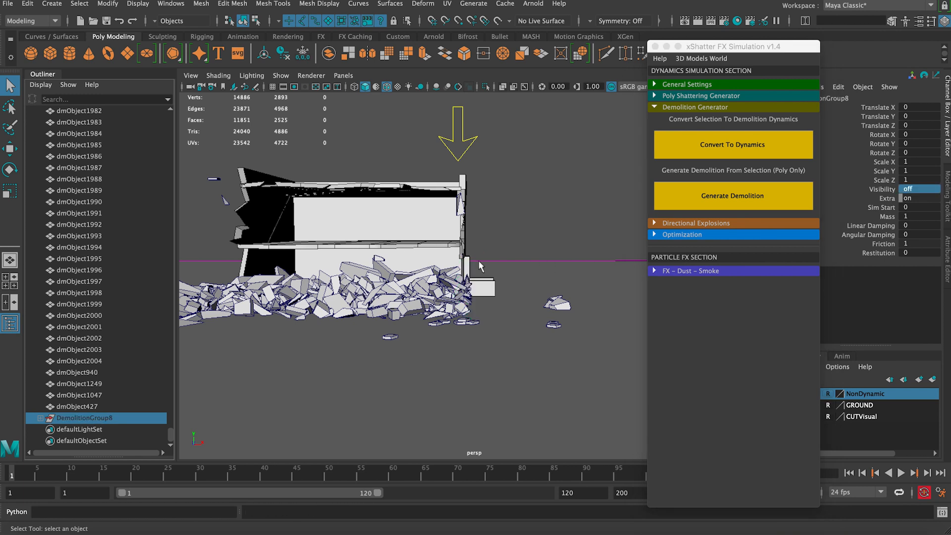
Generate a dynamic demolition group from the rubble section at the building's right corner, then turn that group's Visibility off.
left_click_drag(480, 261, 439, 335)
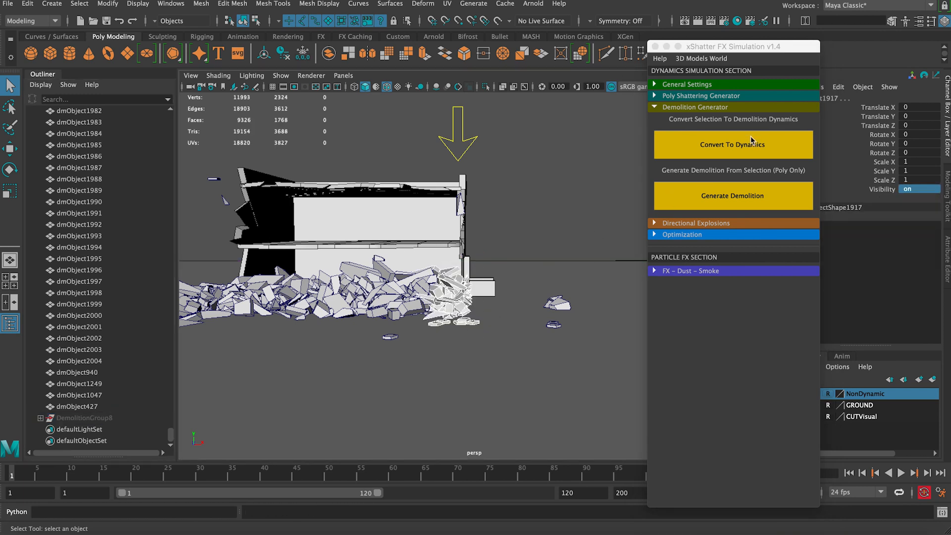
left_click(741, 146)
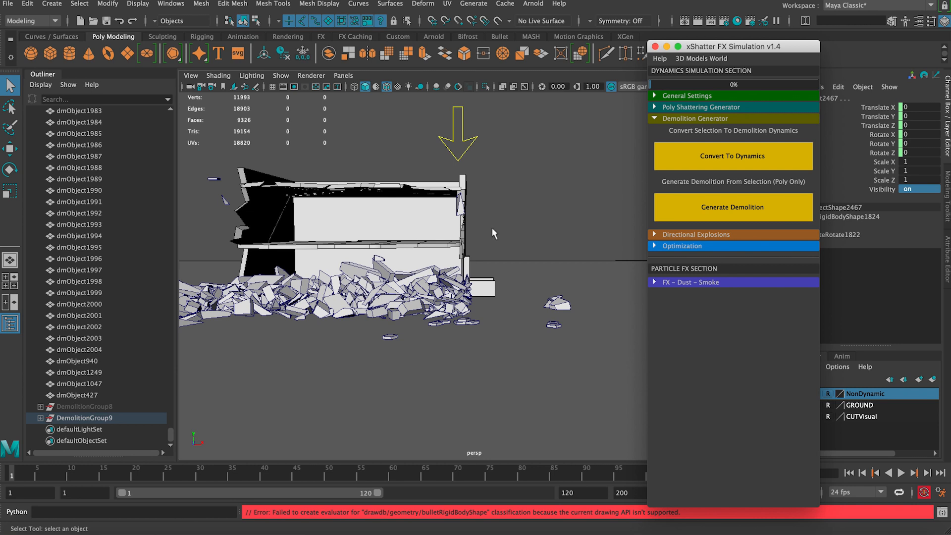
left_click(117, 417)
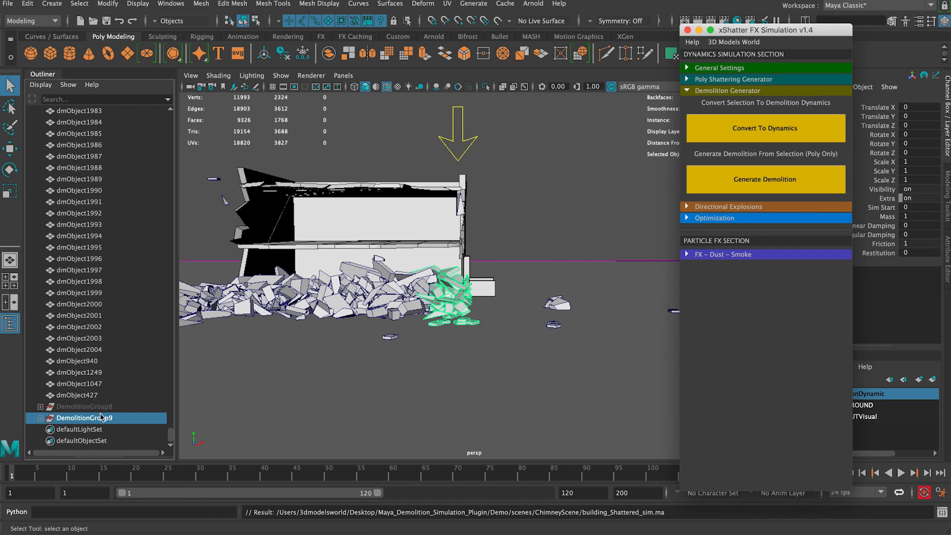
left_click(916, 198)
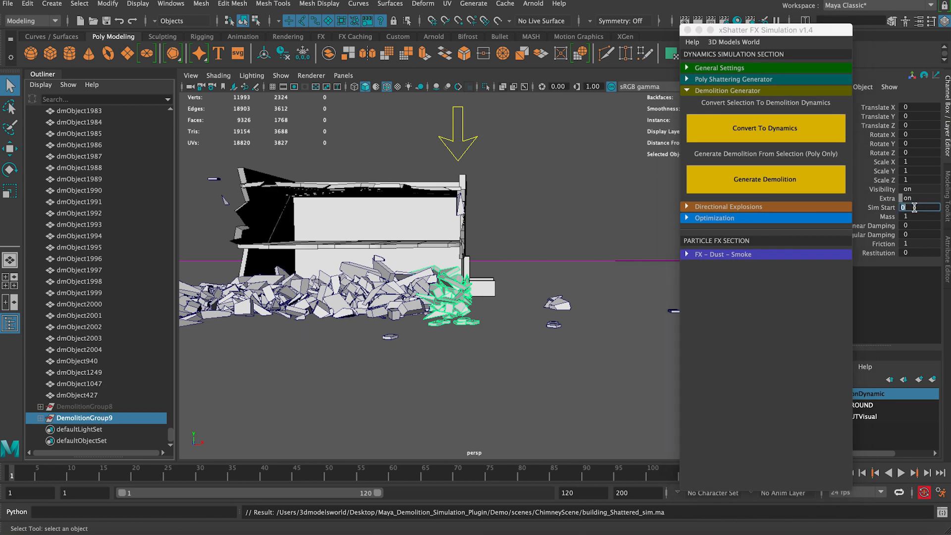
left_click(917, 190)
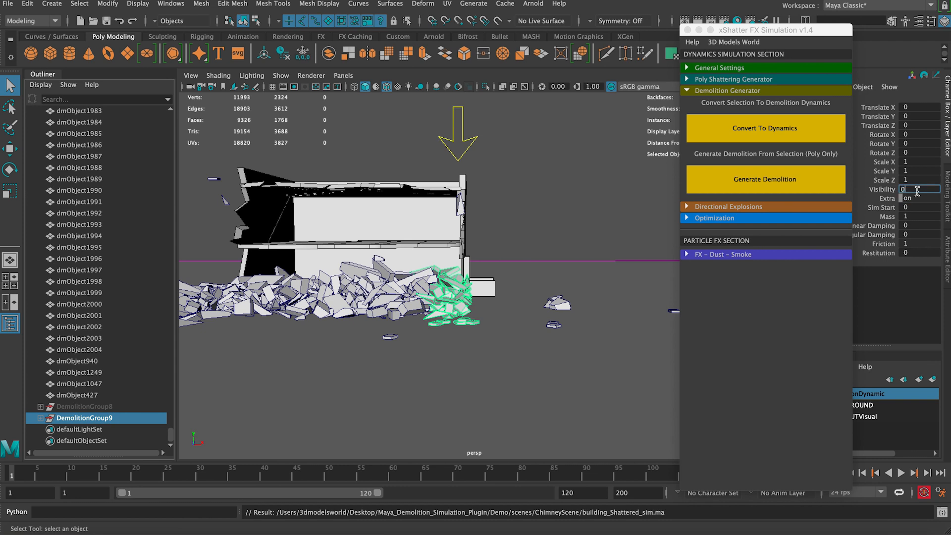
key("Return")
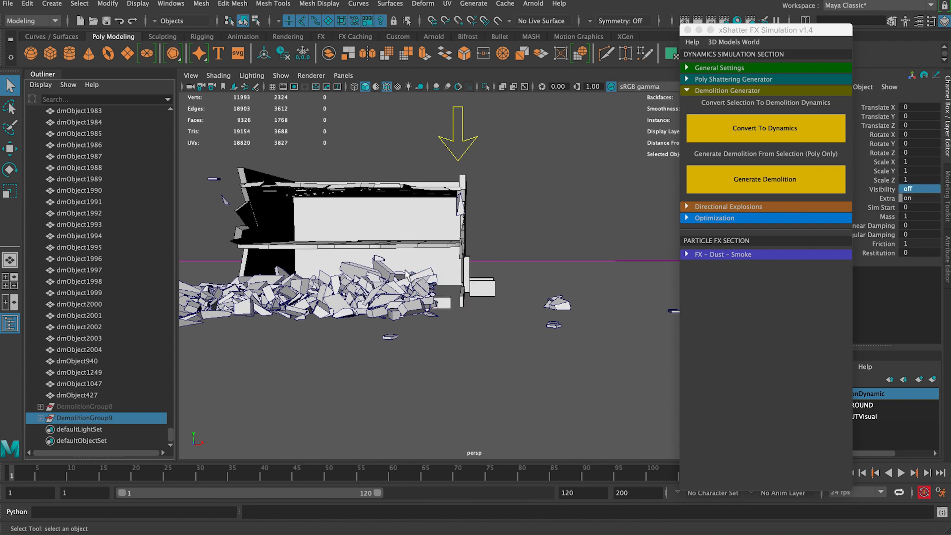
Convert the adjoining rubble section, just inside the building's right corner, to dynamics and generate a demolition from it.
left_click_drag(406, 270, 447, 316)
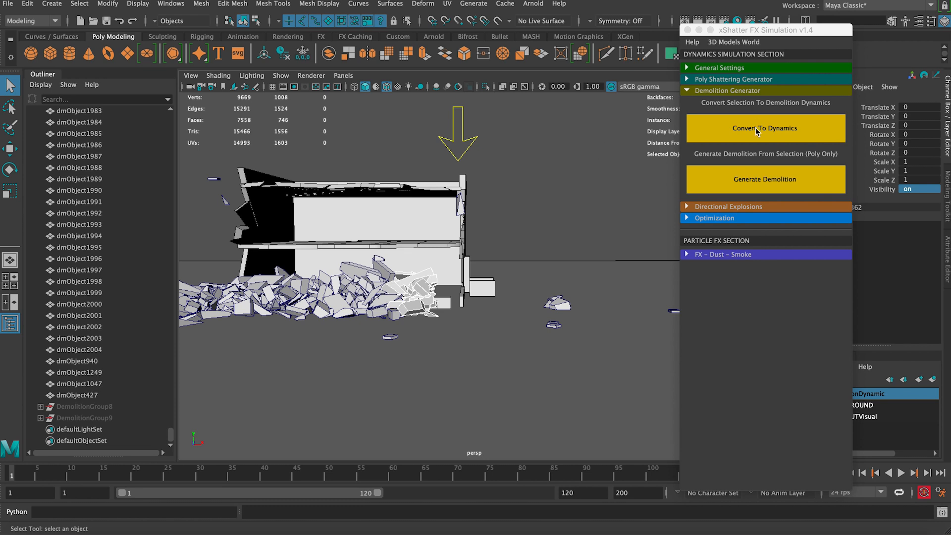
left_click(737, 130)
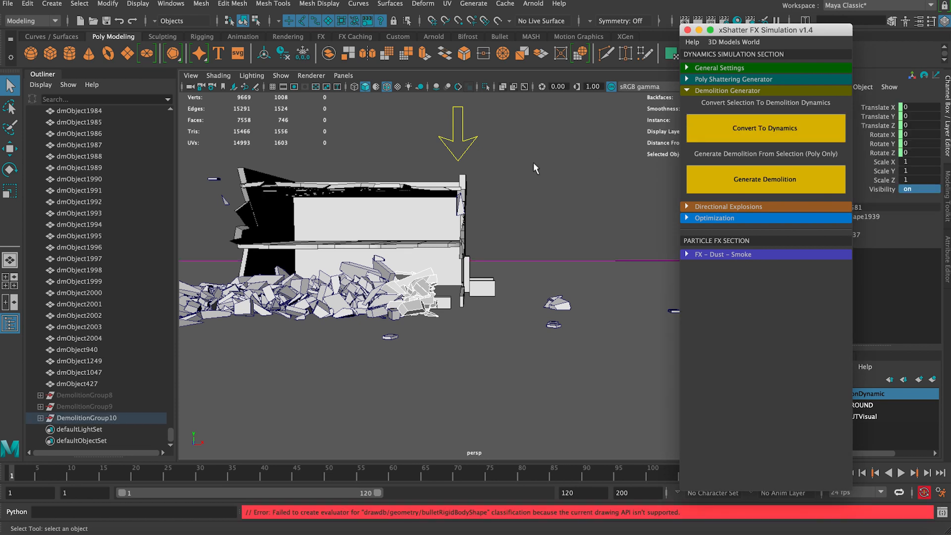
left_click(743, 181)
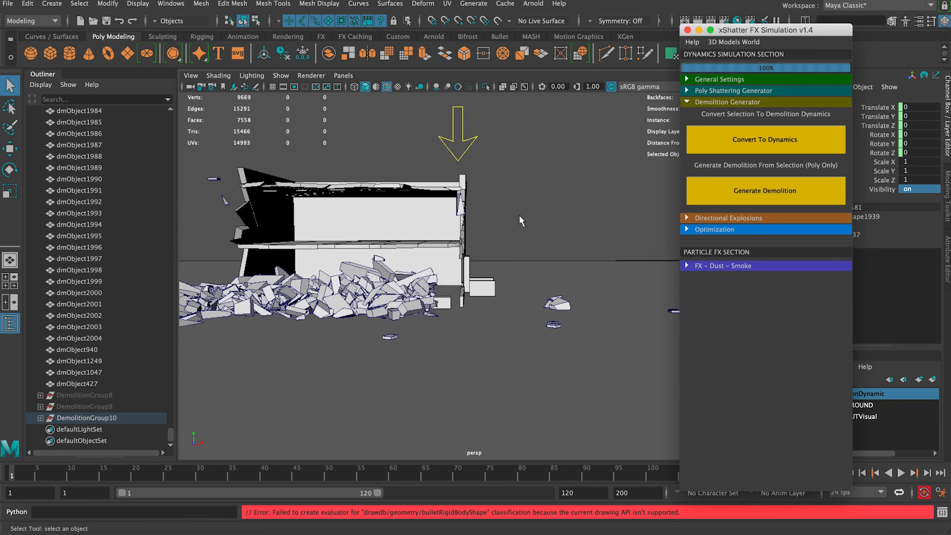
Select DemolitionGroup10 and turn its Visibility off.
left_click(124, 418)
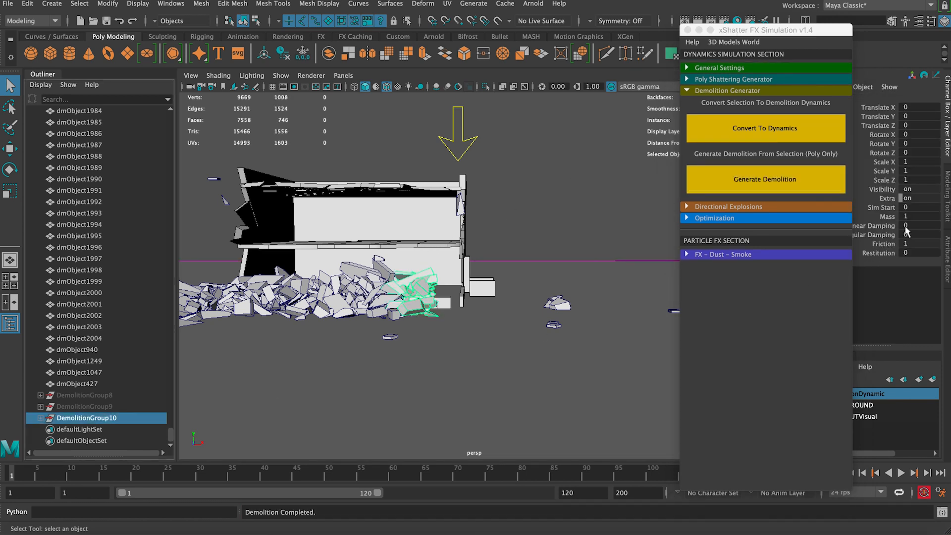
left_click(909, 189)
type("0")
key("Return")
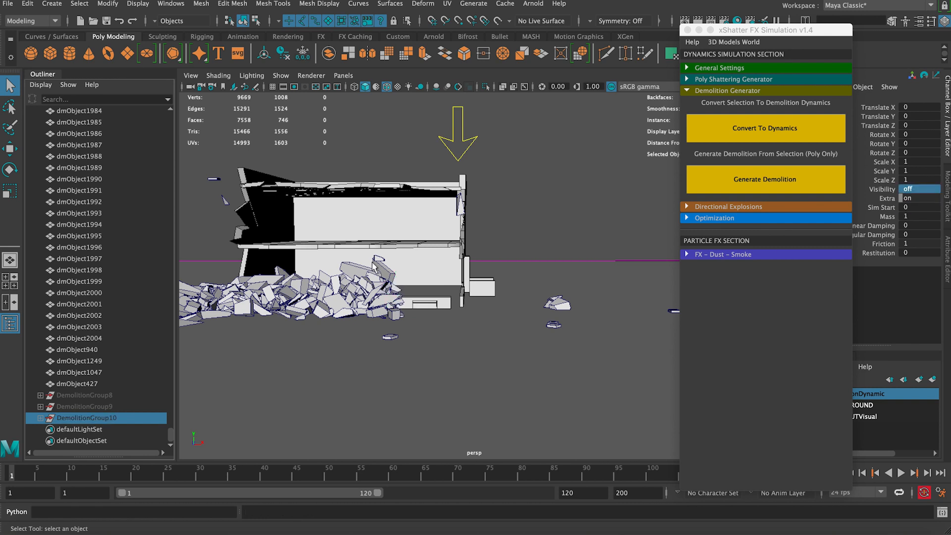
Convert the rubble at the remaining pile's right end to dynamics and generate a demolition from it.
left_click_drag(372, 259, 402, 330)
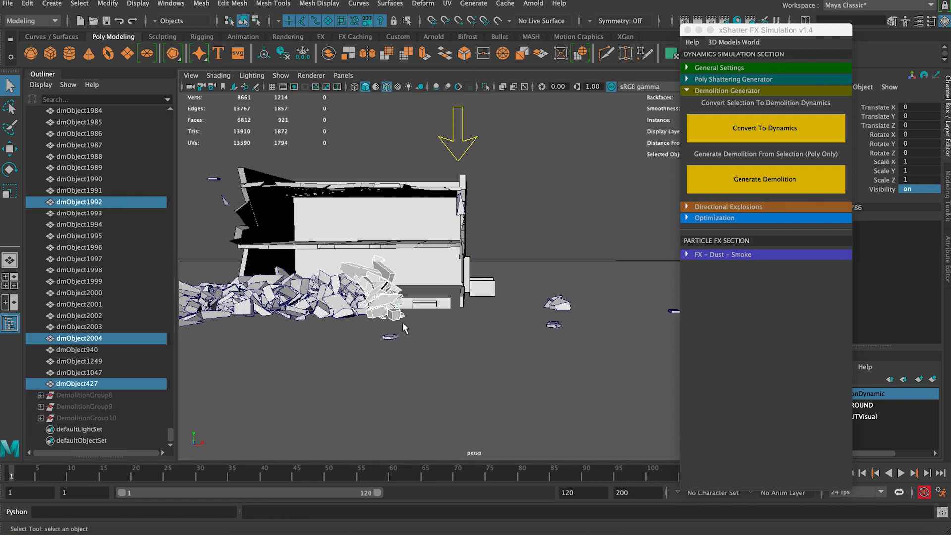
left_click(783, 144)
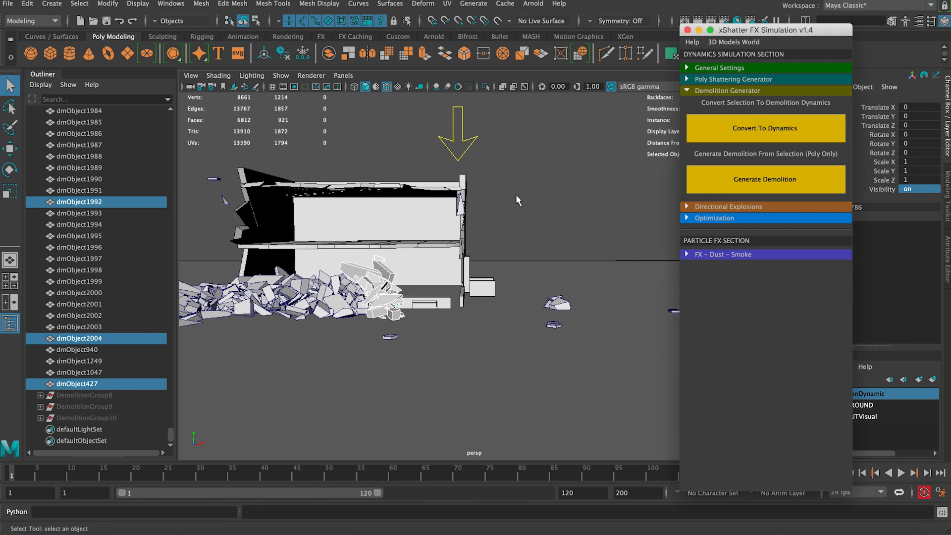
left_click(751, 188)
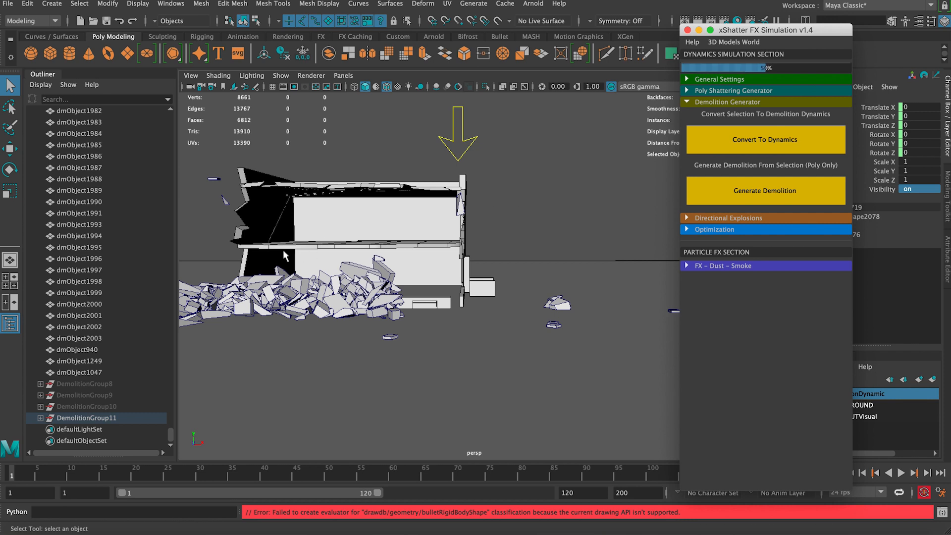
Select DemolitionGroup11 and turn its Visibility off.
left_click(114, 418)
double_click(916, 188)
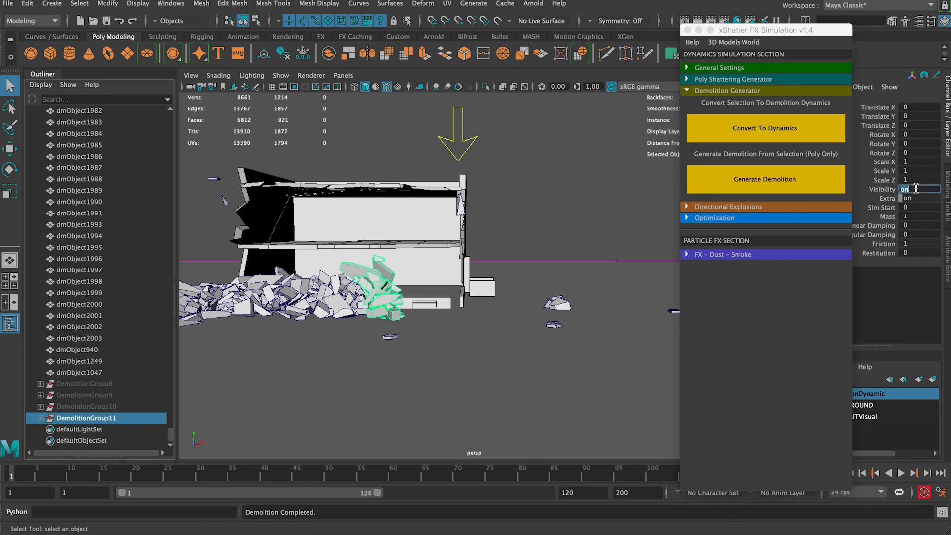
type("off")
key("Return")
Convert the adjoining rubble section, below the building's middle, to dynamics and generate a demolition from it.
left_click_drag(343, 276, 385, 319)
left_click(769, 129)
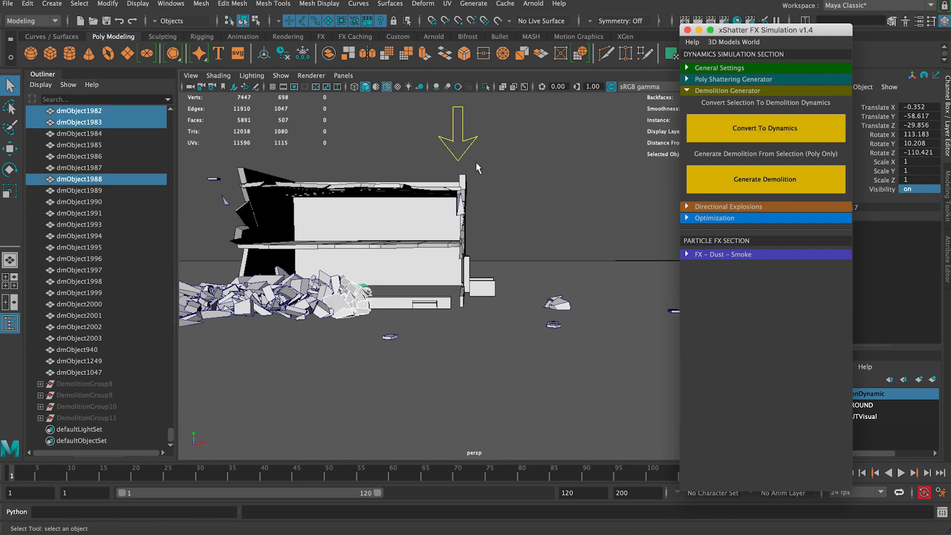
left_click(774, 181)
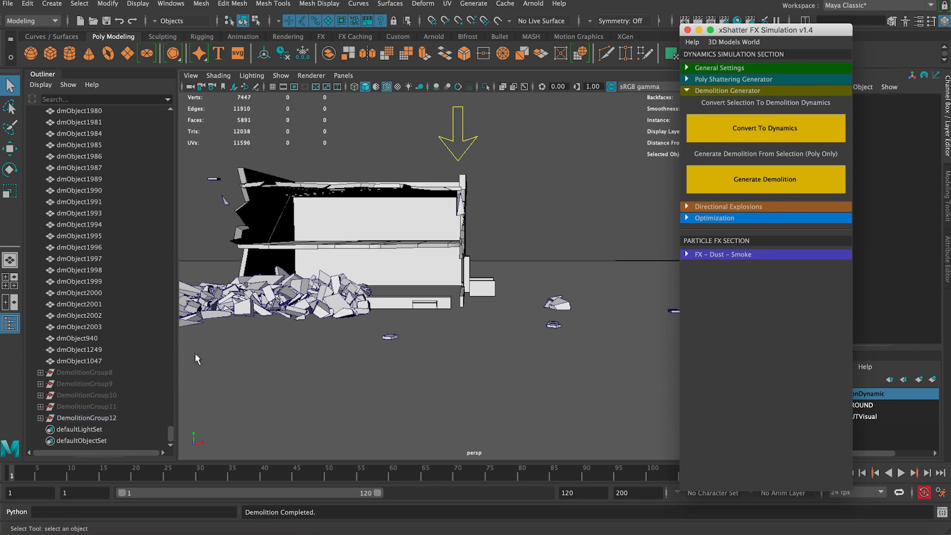
Turn Visibility on for DemolitionGroup8 through DemolitionGroup12 together, and save the scene with DemolitionGroup8 selected.
left_click(120, 417)
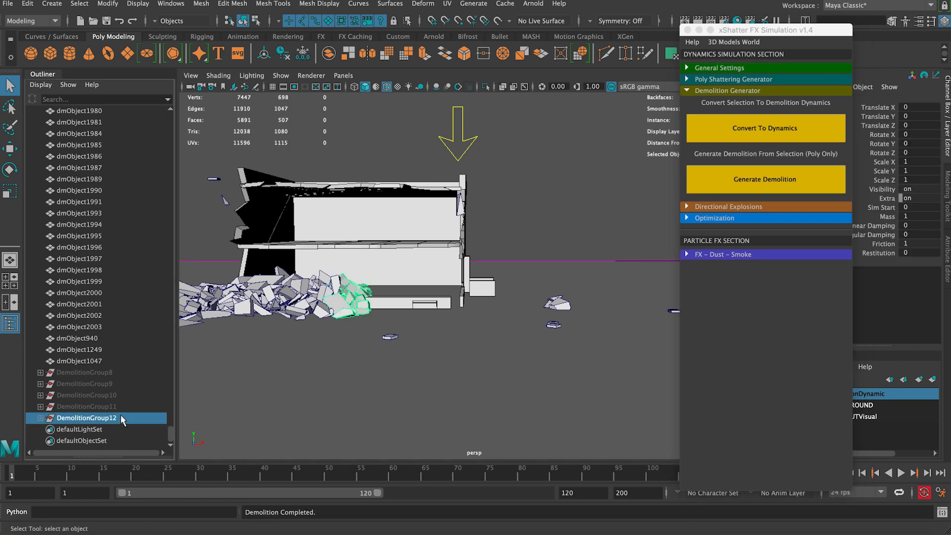
left_click(121, 372, "shift")
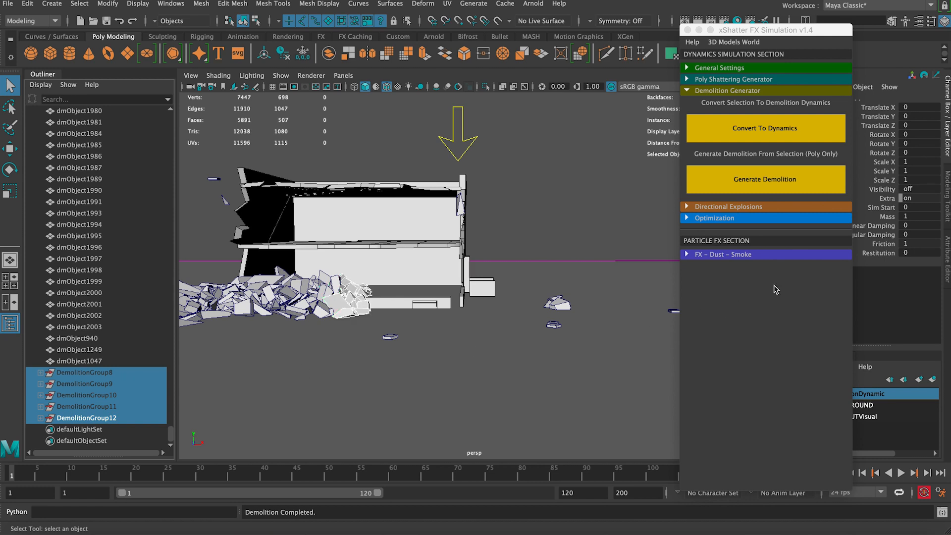
double_click(917, 187)
type("1")
key("Return")
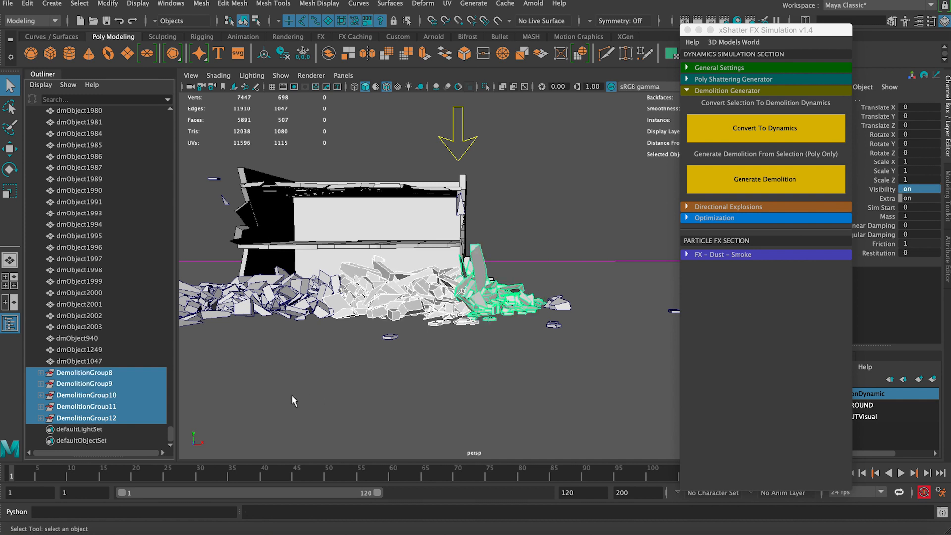
left_click(119, 373)
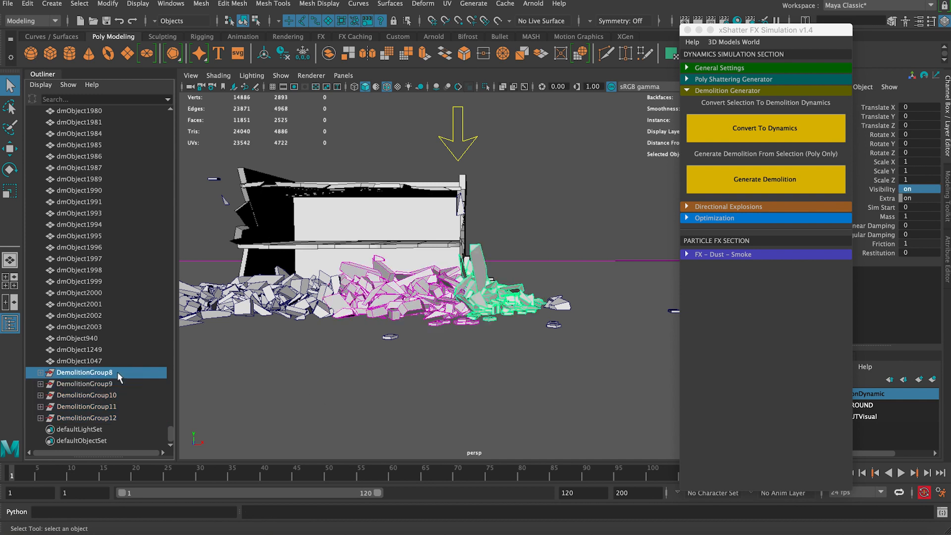
left_click(106, 22)
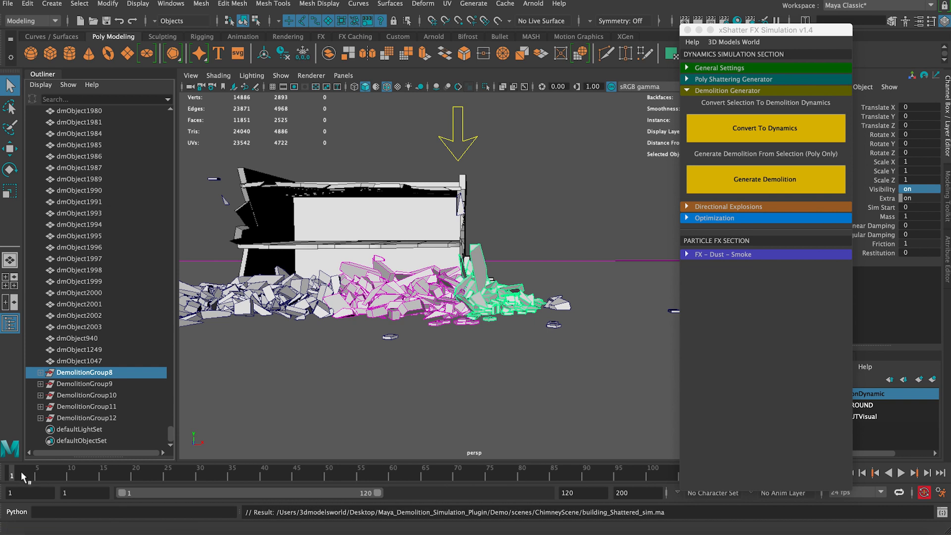
Key DemolitionGroup8's Sim Start at 0 on frame 5.
left_click(36, 474)
left_click(883, 207)
right_click(880, 209)
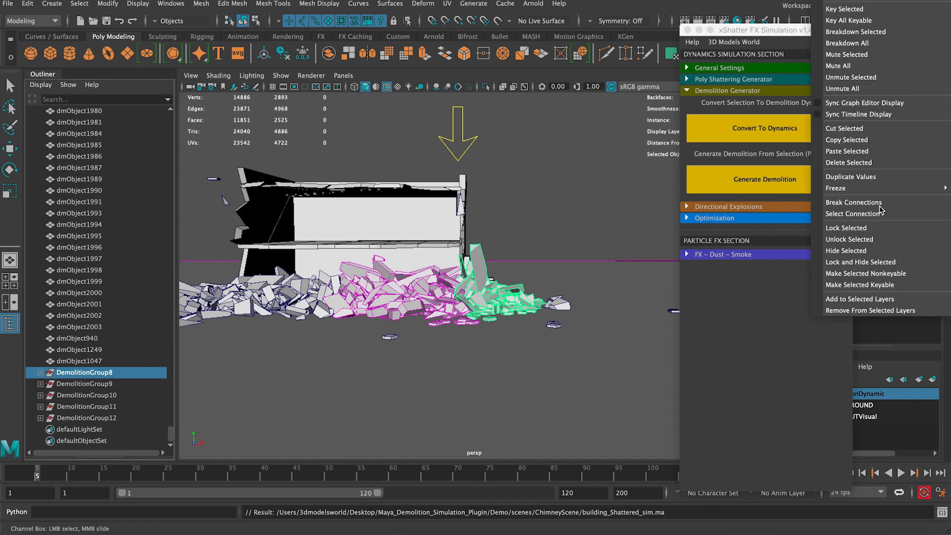
left_click(845, 9)
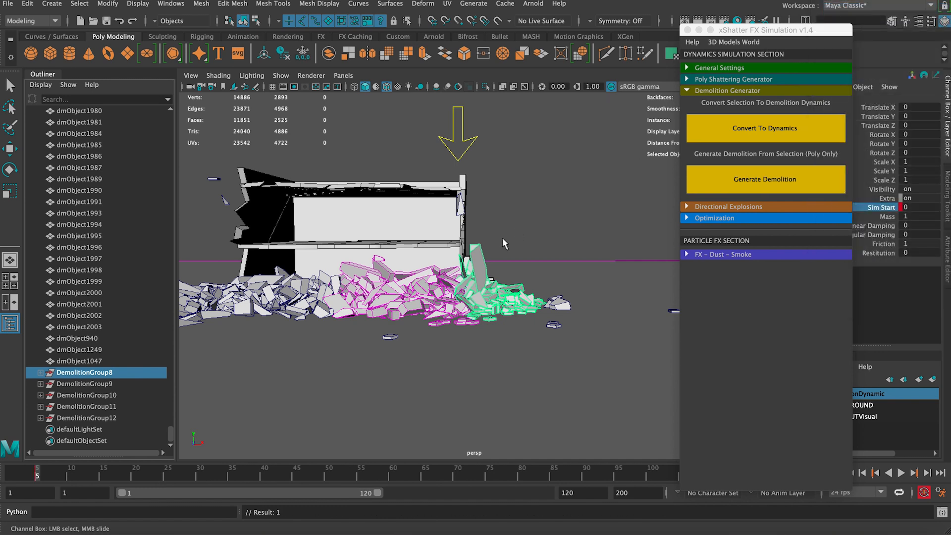
Set DemolitionGroup8's Sim Start to 1 on frame 6, key it, and scrub back to frame 5.
key("alt+period")
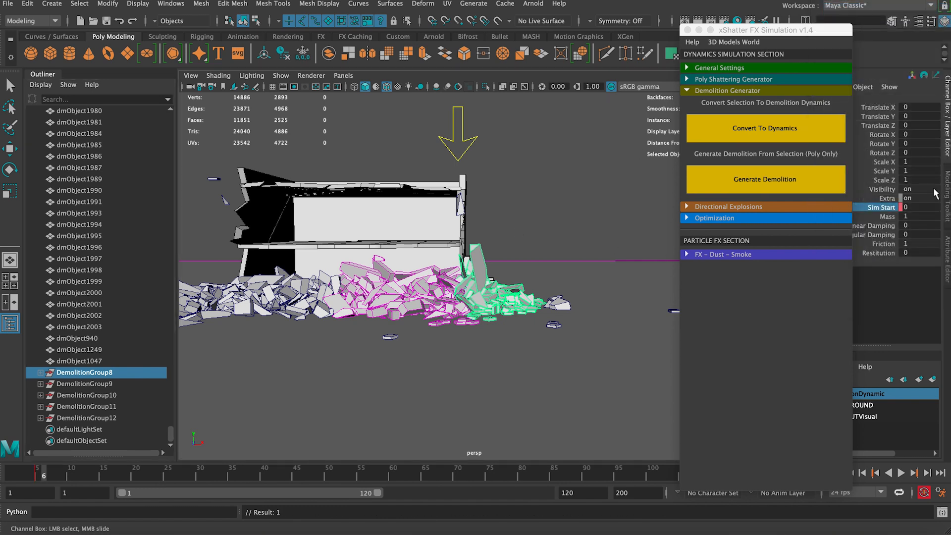
left_click(916, 207)
type("1")
key("Return")
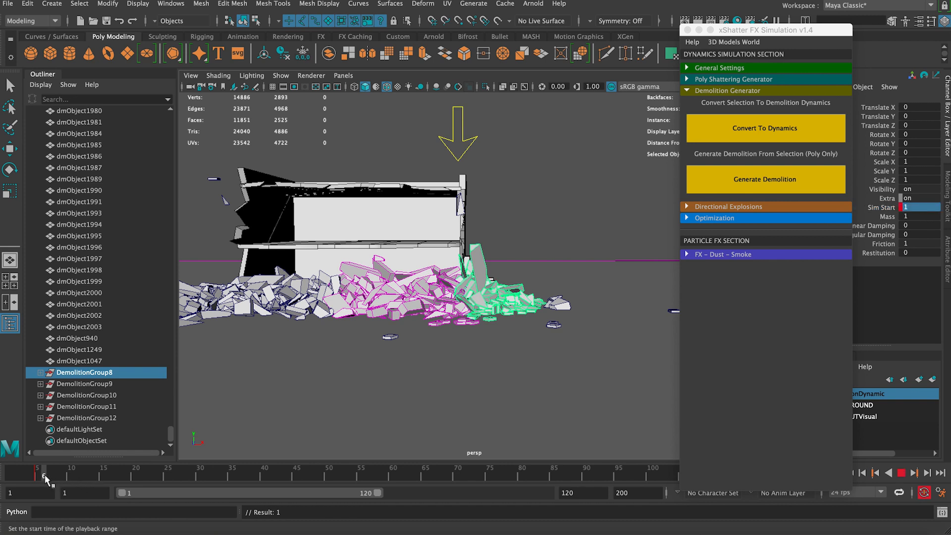
key("Escape")
left_click(887, 207)
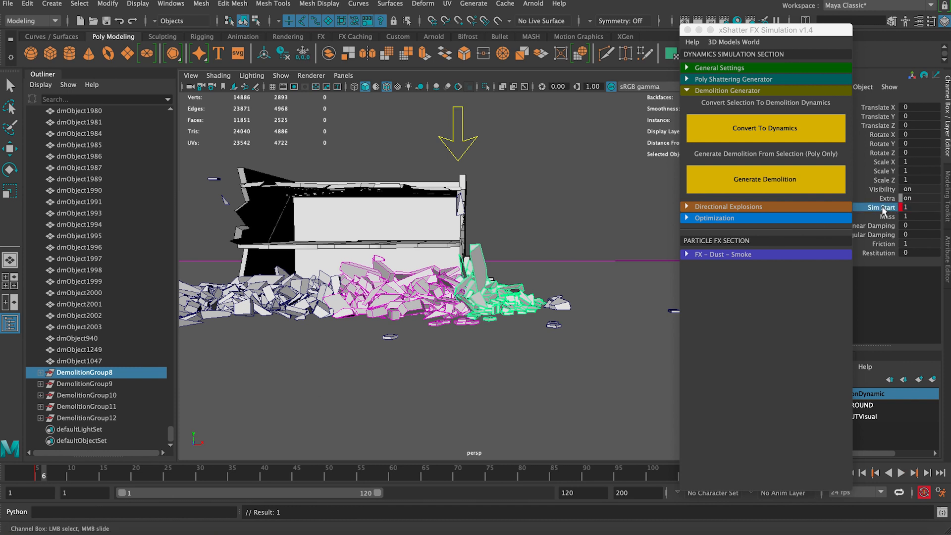
right_click(887, 207)
left_click(870, 10)
left_click_drag(39, 475, 38, 475)
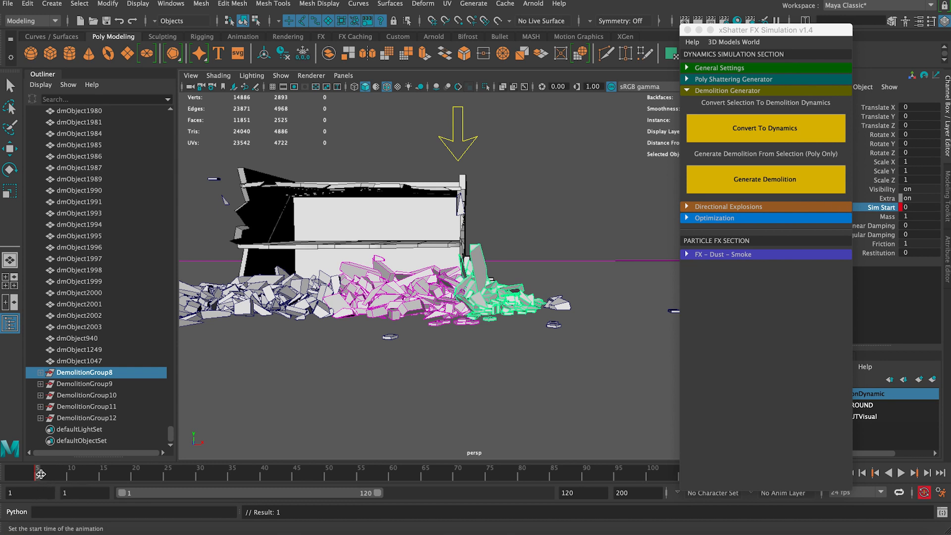
Select DemolitionGroup9 and key its Sim Start at 0 on frame 9.
left_click(102, 385)
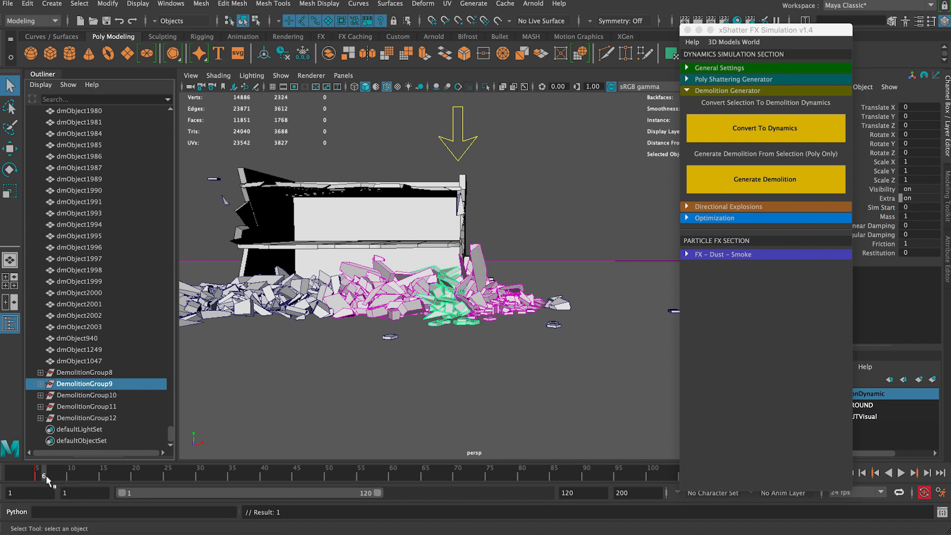
left_click_drag(48, 479, 64, 480)
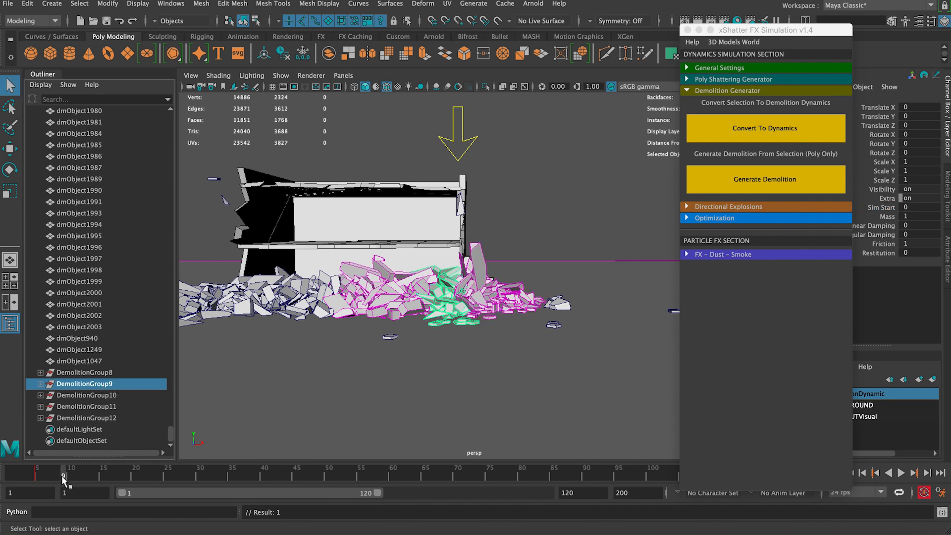
left_click(886, 209)
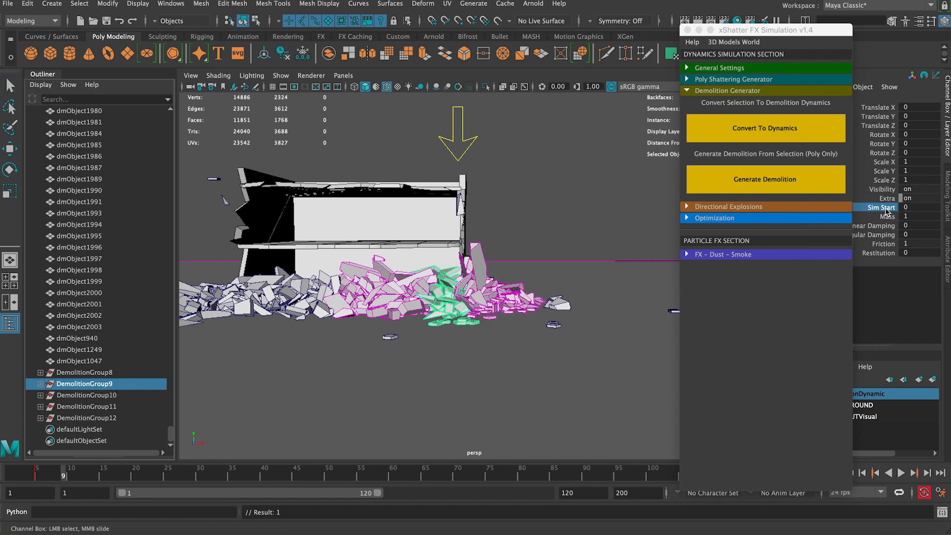
right_click(892, 210)
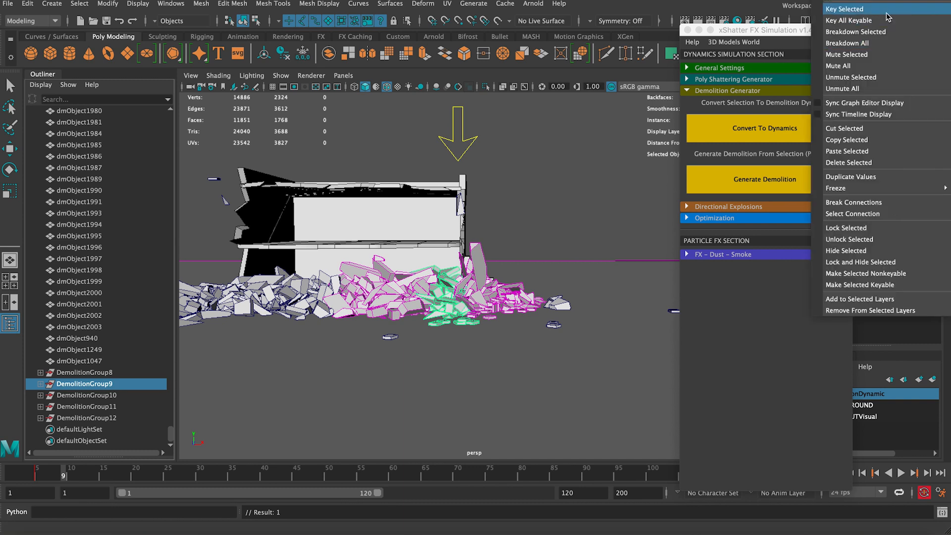
left_click(852, 10)
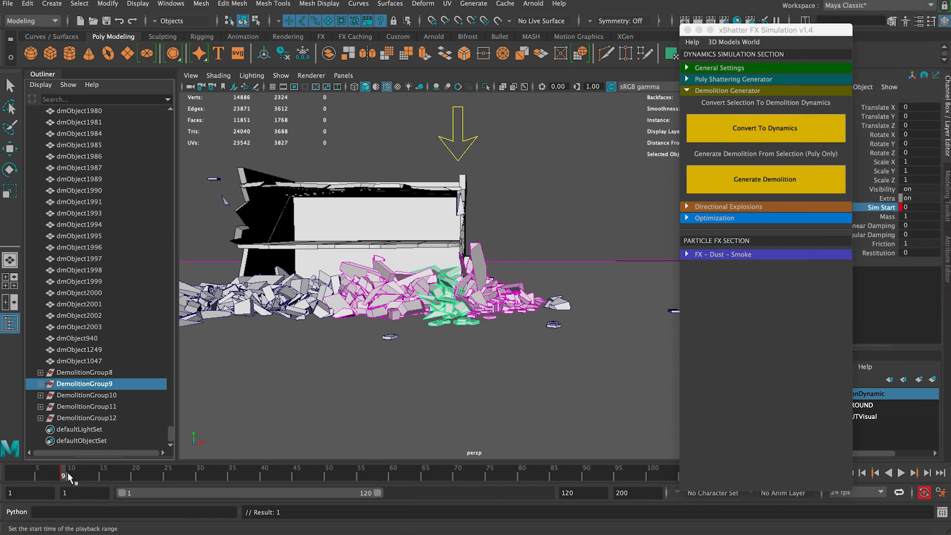
Advance to frame 10 and set DemolitionGroup9's Sim Start to 1.
key("alt+v")
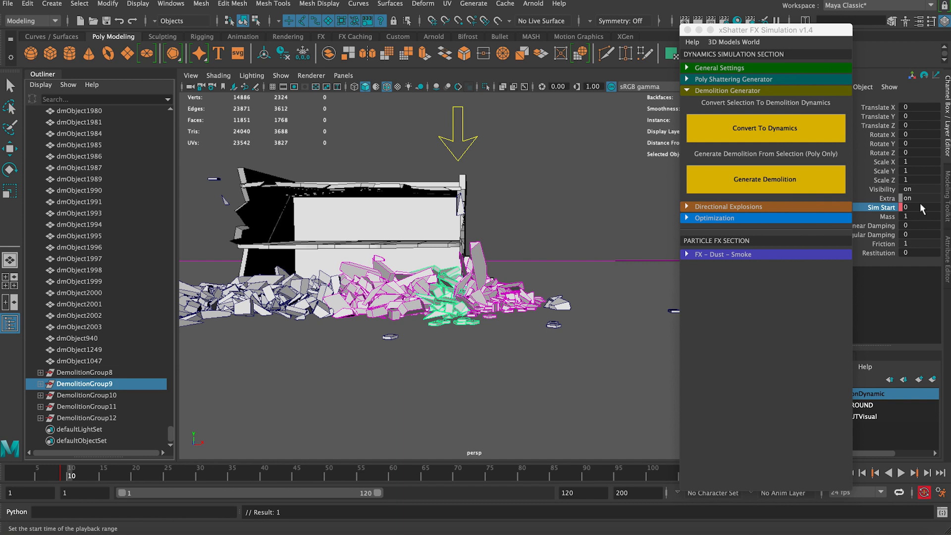
left_click(919, 206)
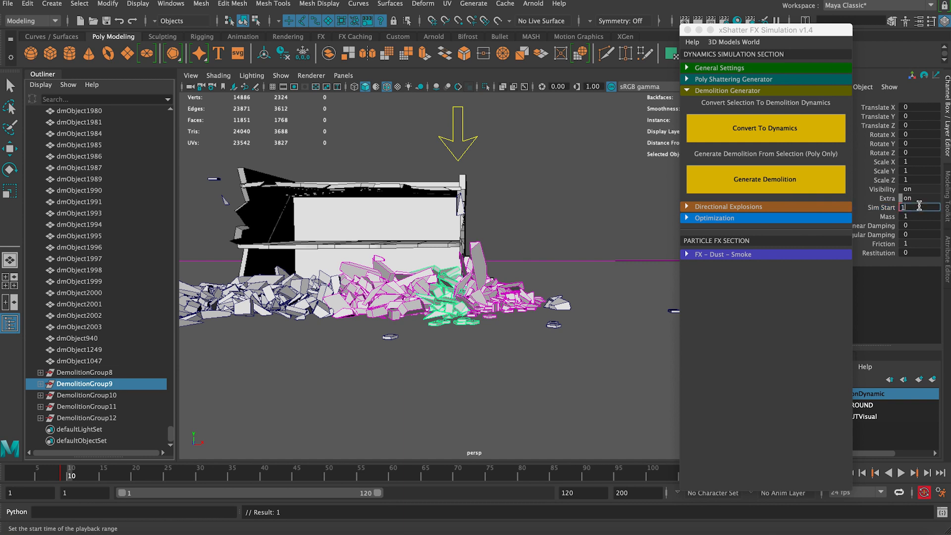
type("1")
key("Return")
Review the Sim Start values and timeline keys of DemolitionGroup8, DemolitionGroup9 and DemolitionGroup10.
left_click_drag(72, 476, 96, 478)
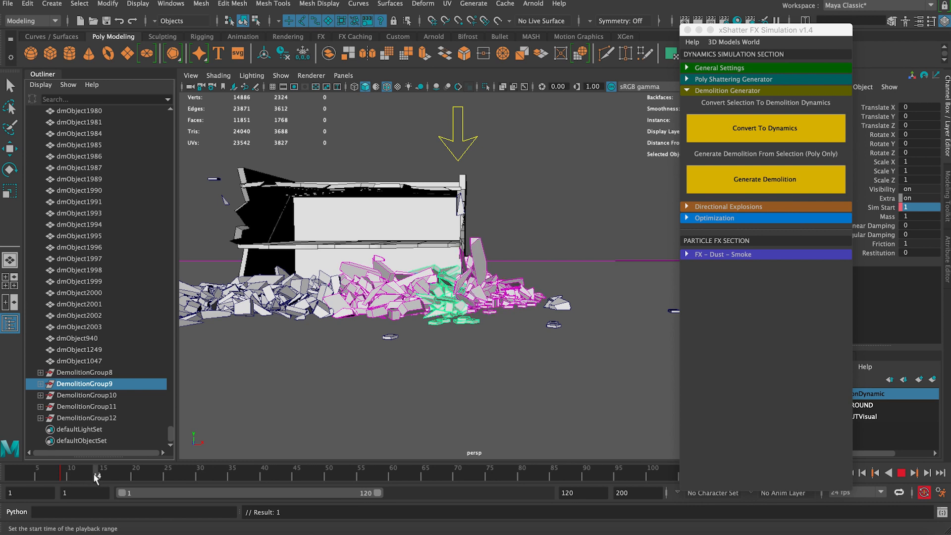
left_click(115, 394)
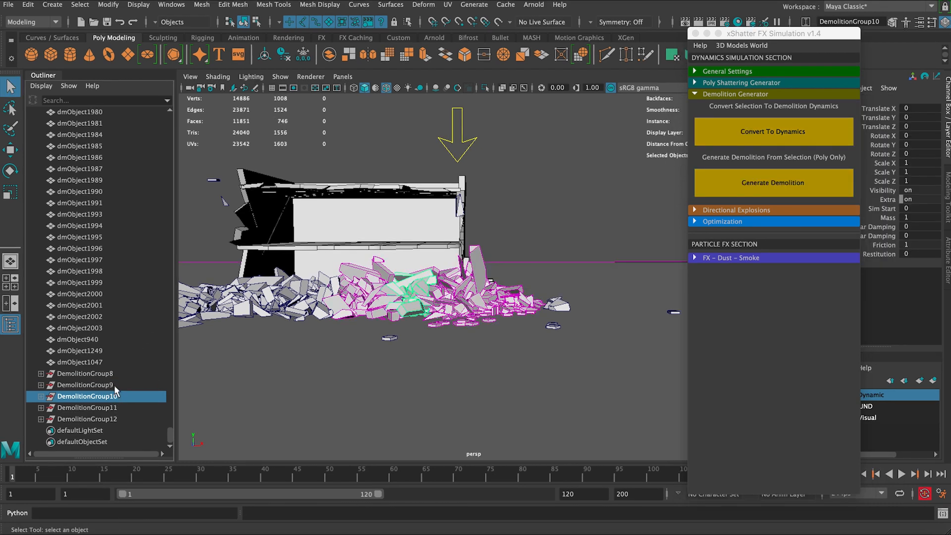
left_click(114, 385)
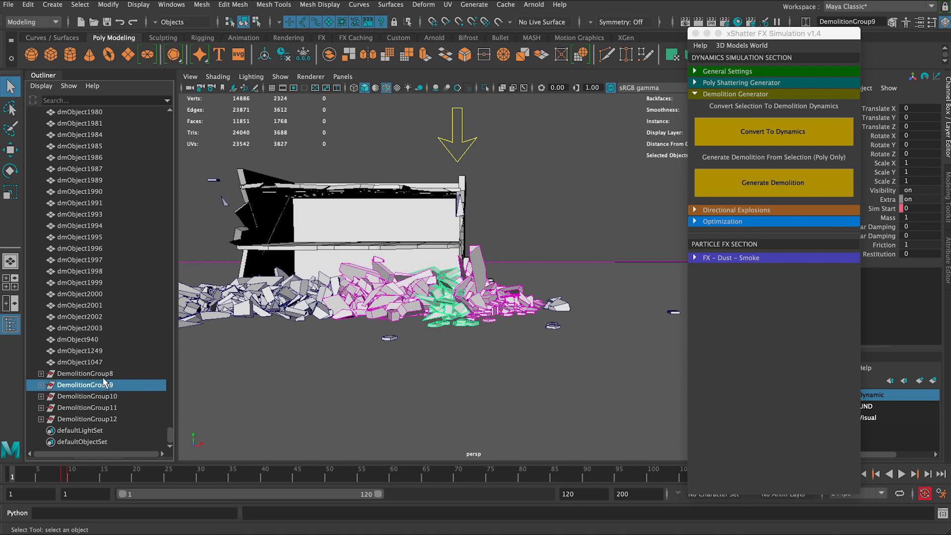
left_click(103, 375)
left_click(104, 386)
left_click(112, 396, "shift")
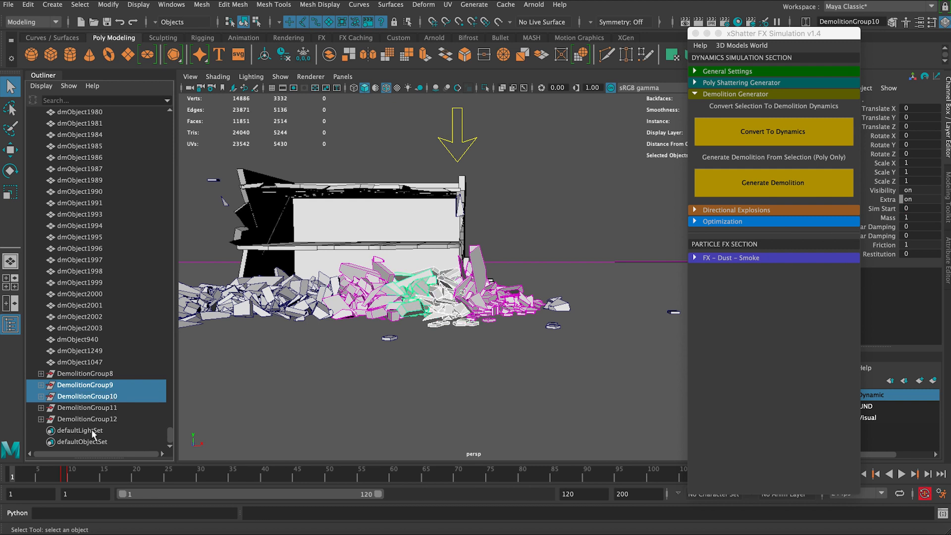
Select only DemolitionGroup10 and key its Sim Start at 0 on frame 14.
key("alt+v")
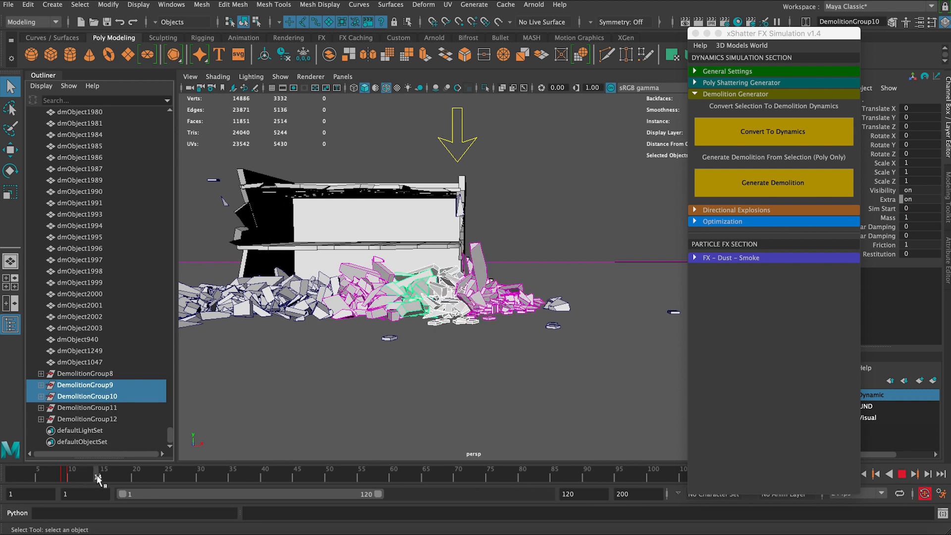
left_click(119, 396)
left_click(881, 209)
right_click(881, 208)
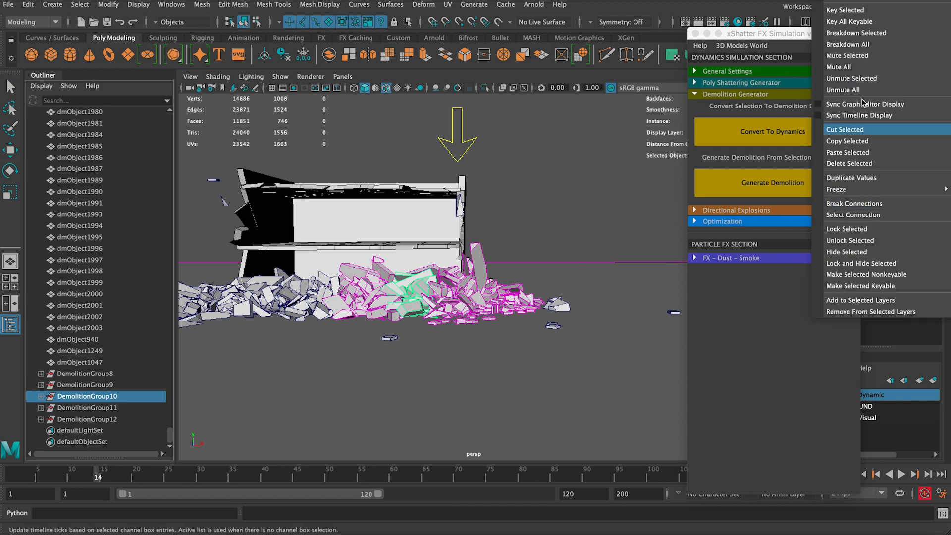
left_click(842, 10)
Move the xShatter window clear of the channel values and set DemolitionGroup10's Sim Start to 1 on frame 15.
left_click_drag(813, 42, 776, 39)
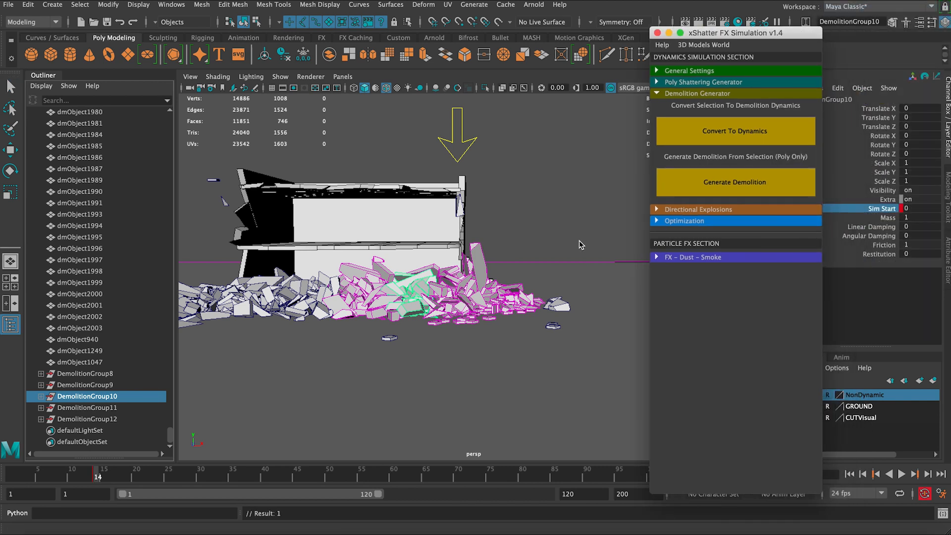
key("alt+period")
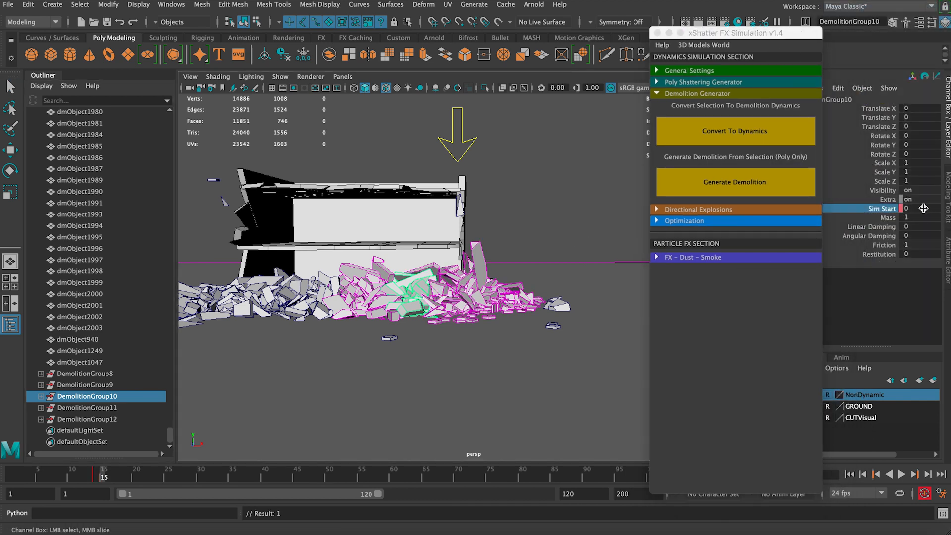
double_click(923, 208)
key("Return")
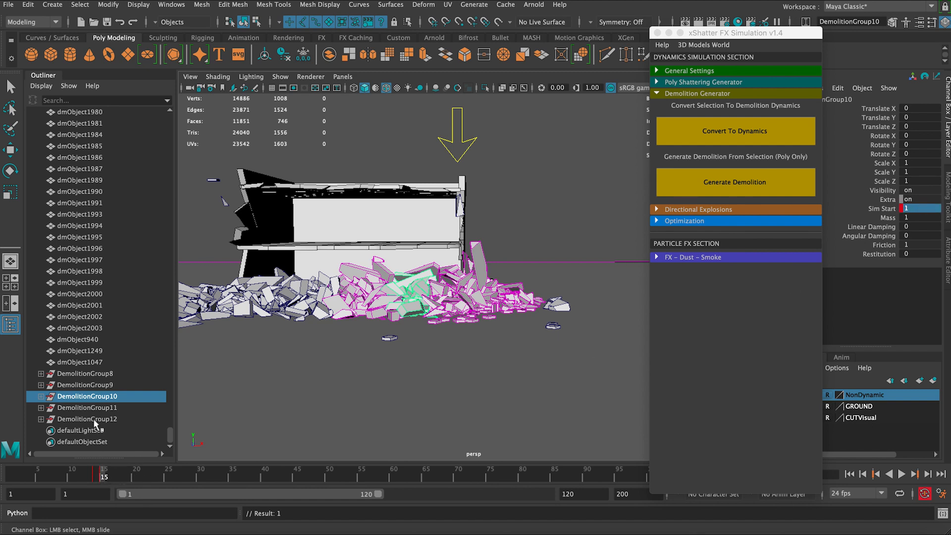
Select DemolitionGroup11 and key its Sim Start at 0 on frame 20.
left_click(87, 407)
left_click_drag(115, 474, 135, 474)
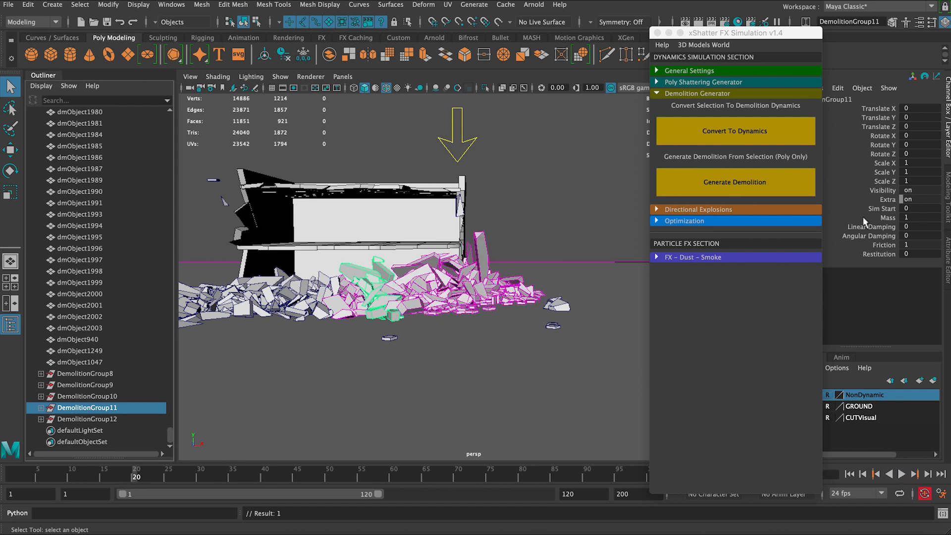
left_click(886, 208)
right_click(884, 209)
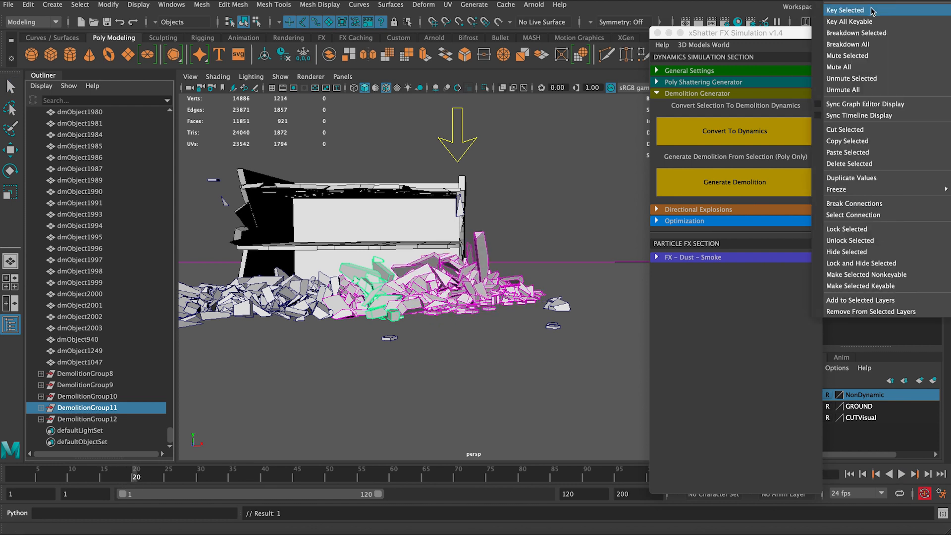
left_click(852, 7)
Advance to frame 21 and set DemolitionGroup11's Sim Start to 1.
key("alt+period")
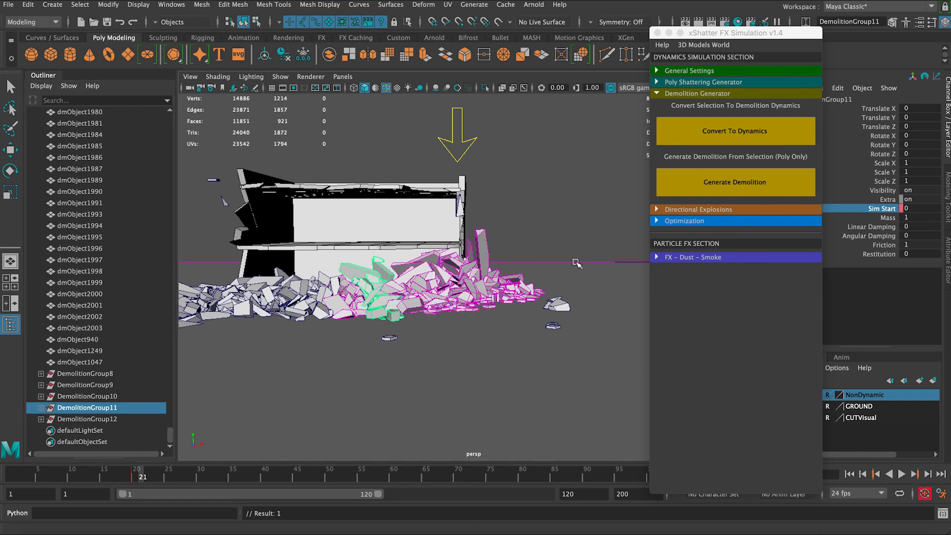
left_click(913, 208)
type("1")
key("Return")
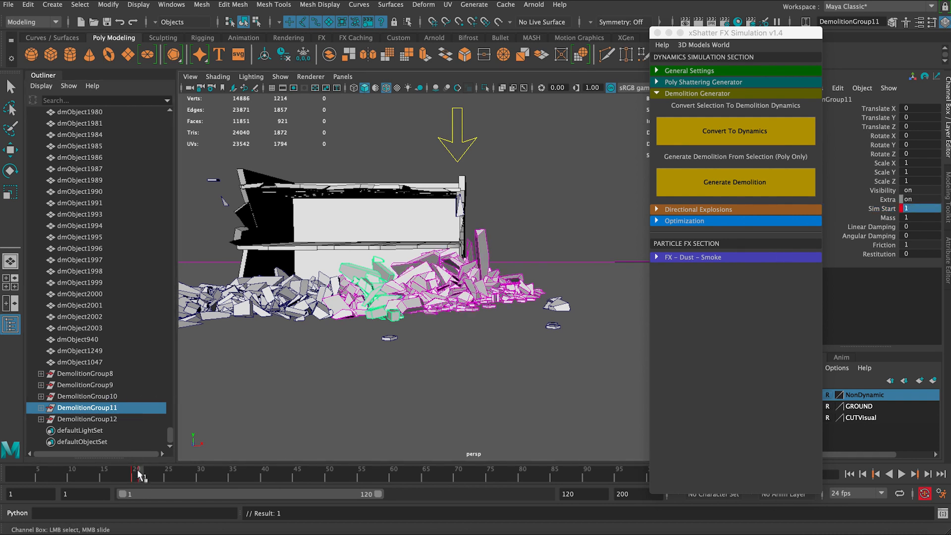
Select DemolitionGroup12, key its Sim Start at 0 on frame 28 and set it to 1 on frame 29.
left_click_drag(143, 476, 178, 477)
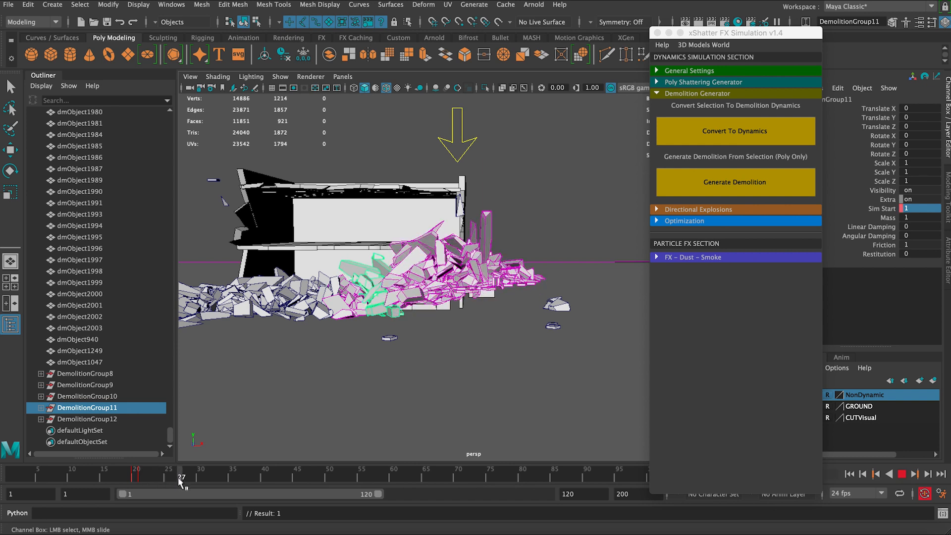
left_click(114, 418)
key("q")
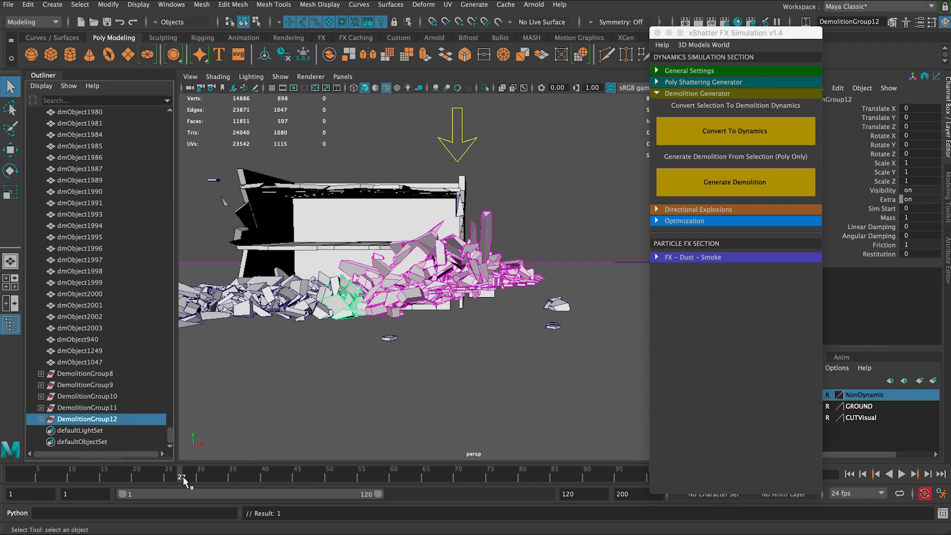
left_click_drag(183, 478, 188, 478)
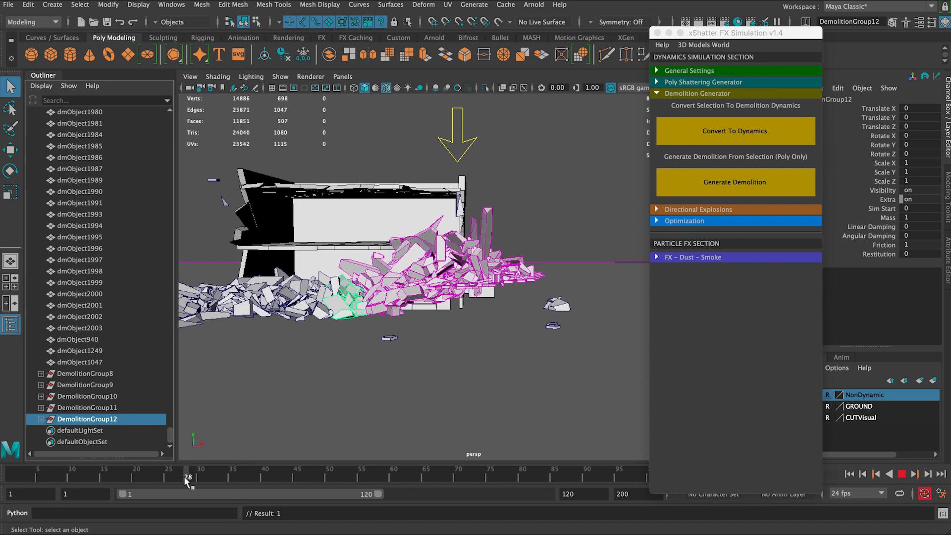
left_click(883, 209)
right_click(872, 213)
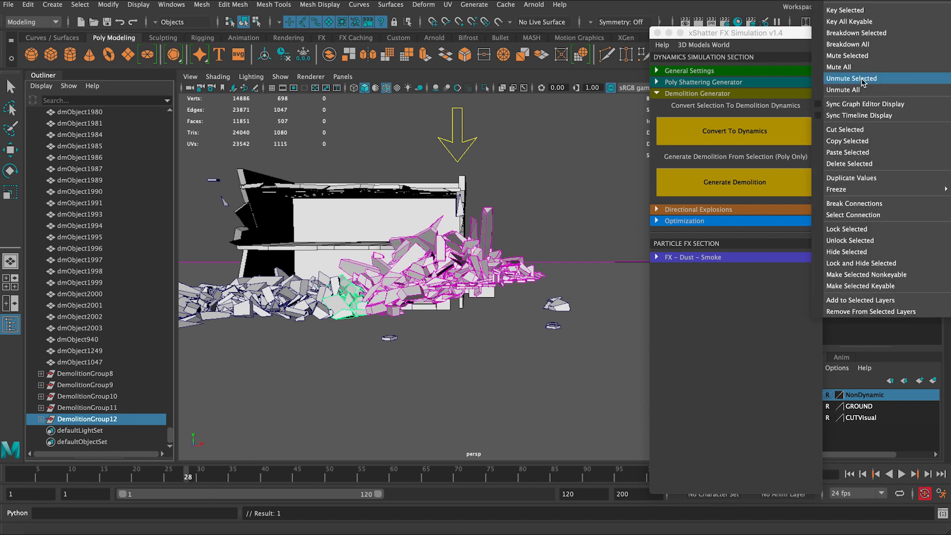
left_click(856, 14)
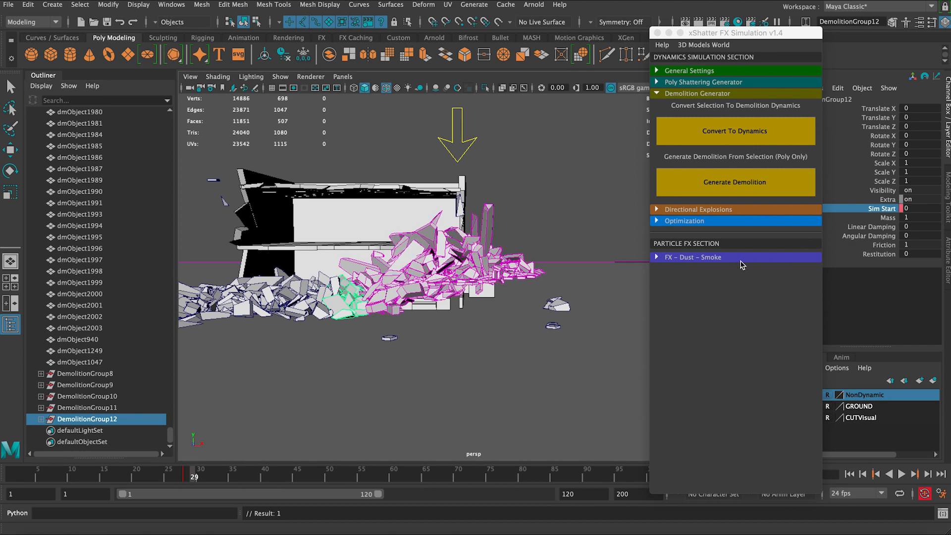
left_click(910, 209)
key("Return")
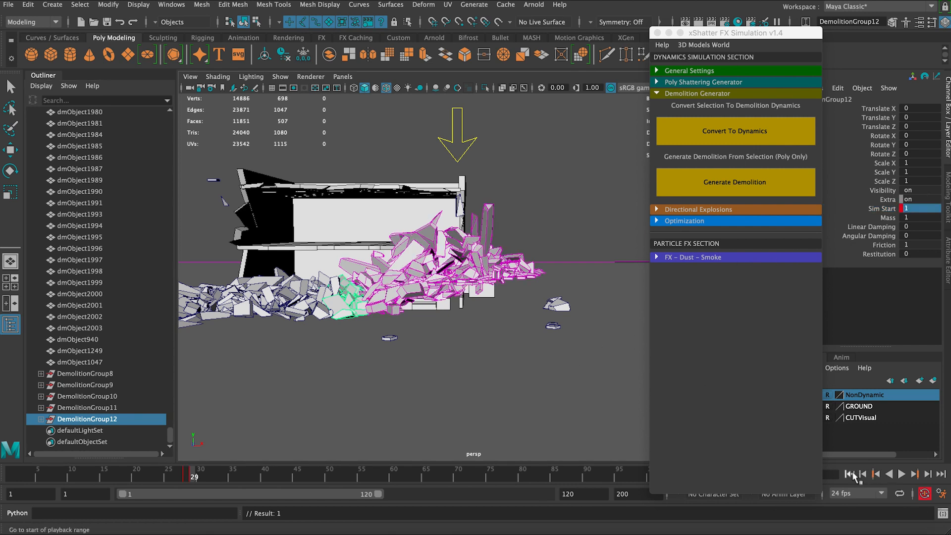
Play the simulation from the first frame, clear the selection and stop playback at frame 55.
left_click(849, 474)
left_click(900, 475)
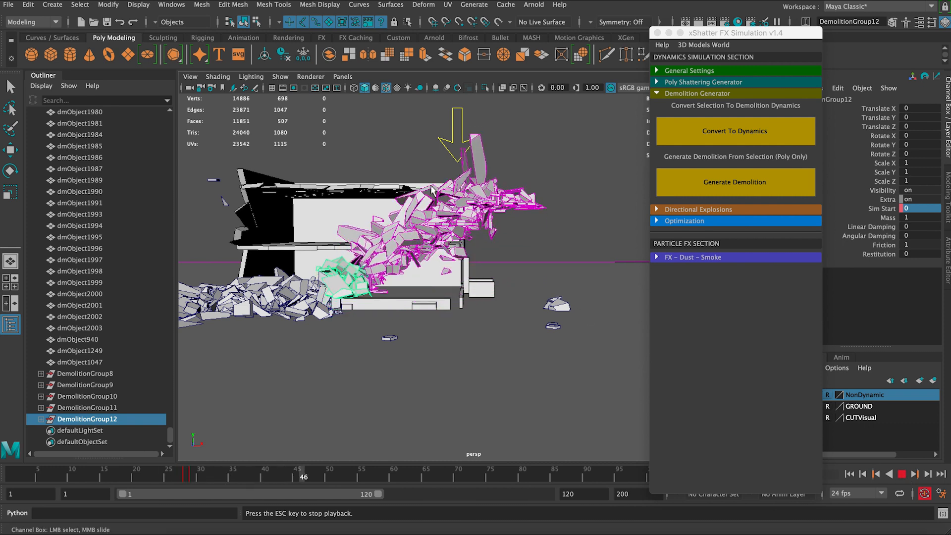
left_click(572, 223)
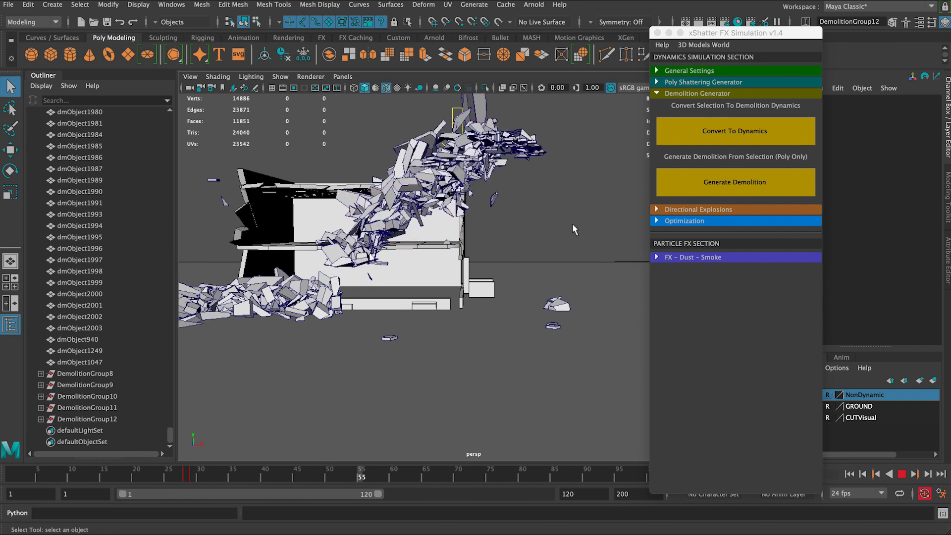
left_click_drag(704, 32, 734, 33)
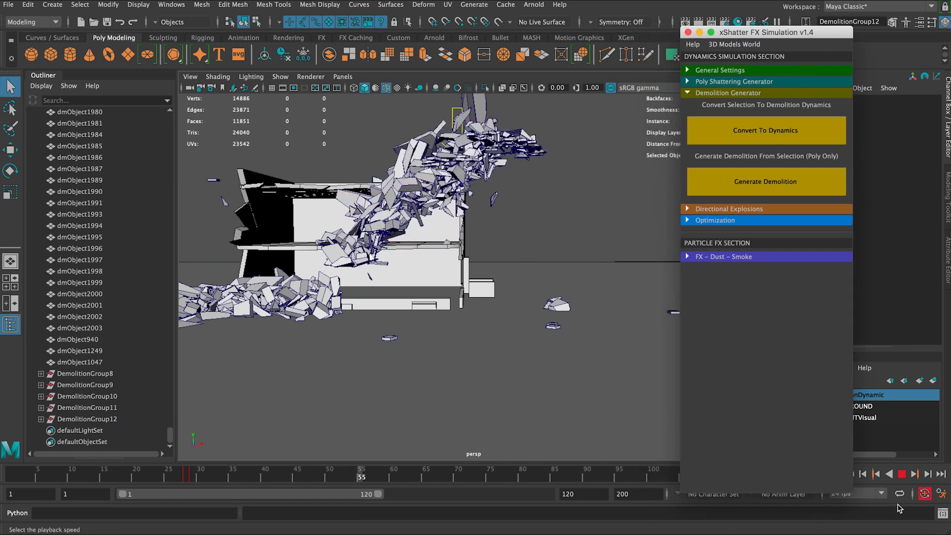
left_click(902, 476)
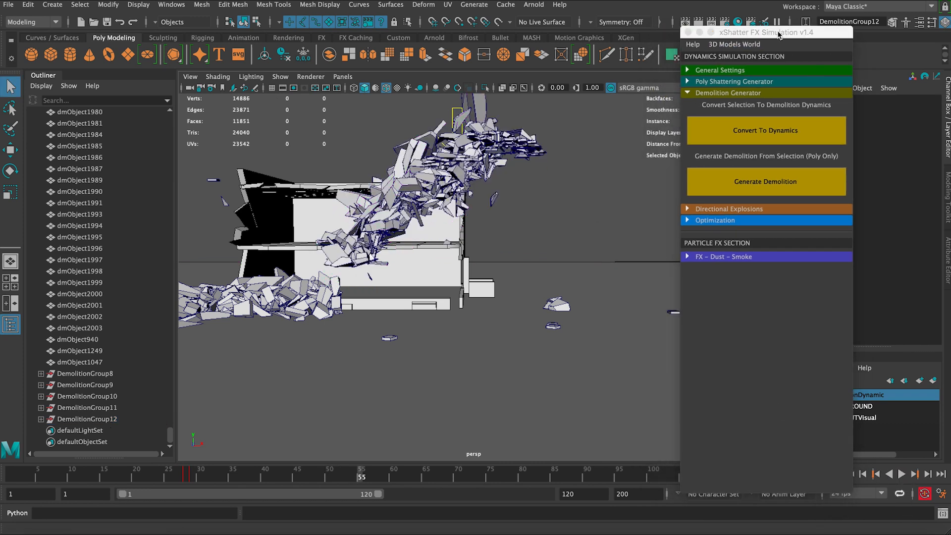
Move the xShatter window off the playback controls and replay the simulation from frame 1 to frame 50.
left_click_drag(778, 33, 747, 25)
left_click(900, 474)
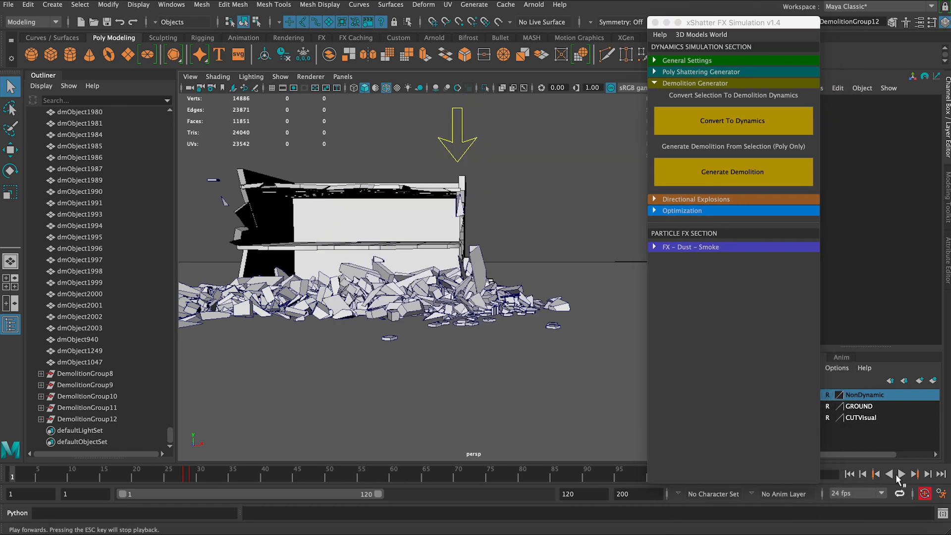
left_click(901, 475)
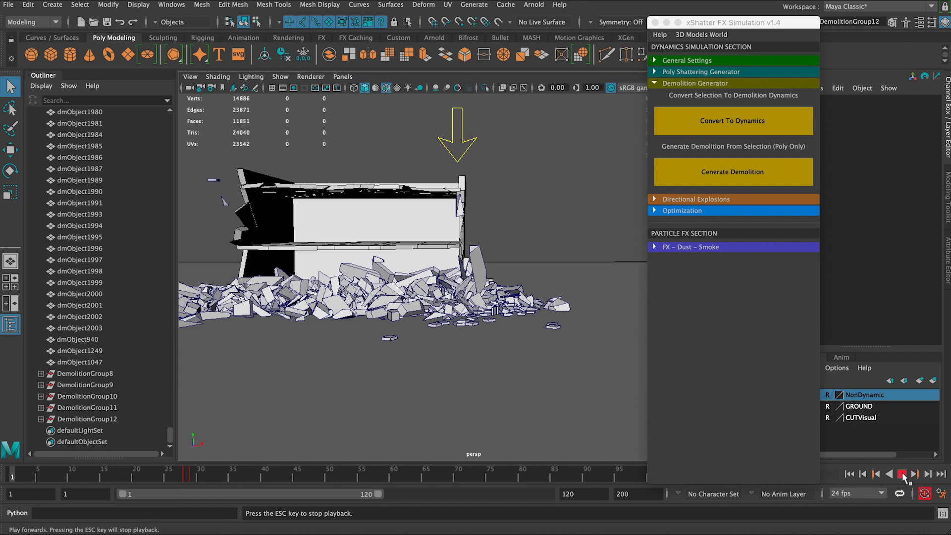
left_click(902, 475)
left_click(901, 475)
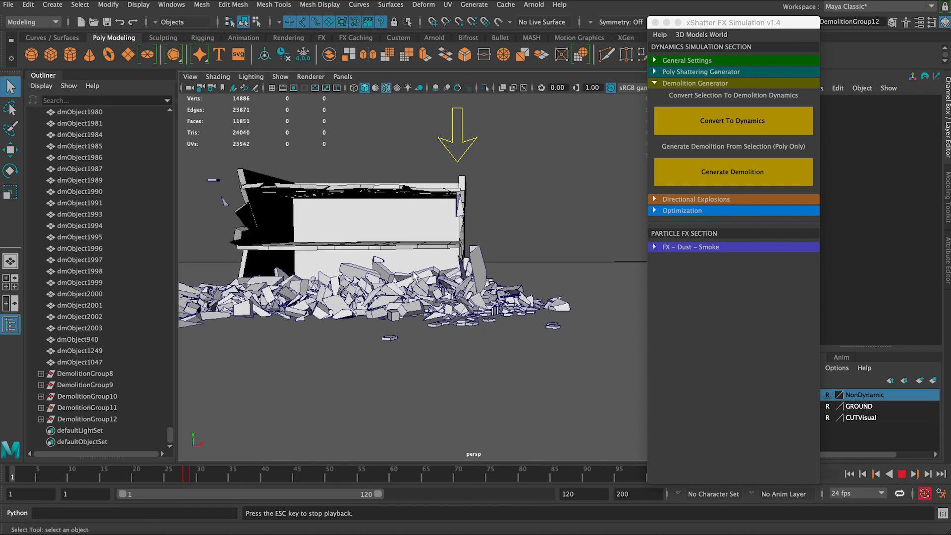
left_click(901, 474)
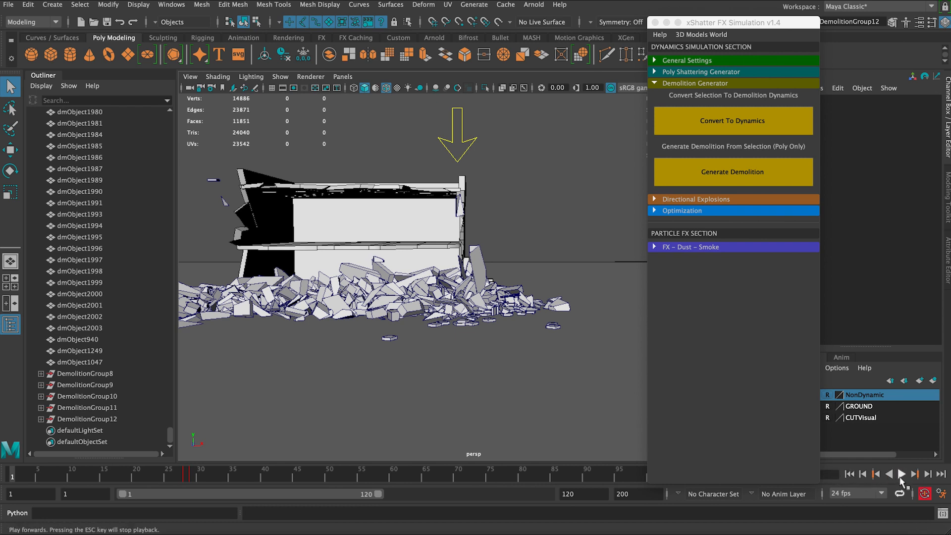
left_click(901, 474)
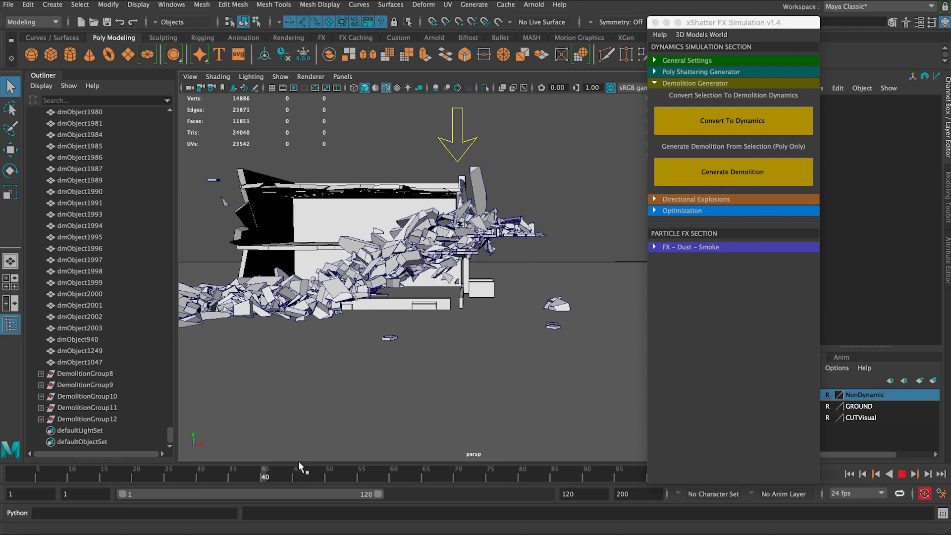
key("Escape")
Select the loose rubble pieces at the far left end of the pile and convert them to demolition dynamics.
left_click_drag(251, 291, 255, 289, "alt")
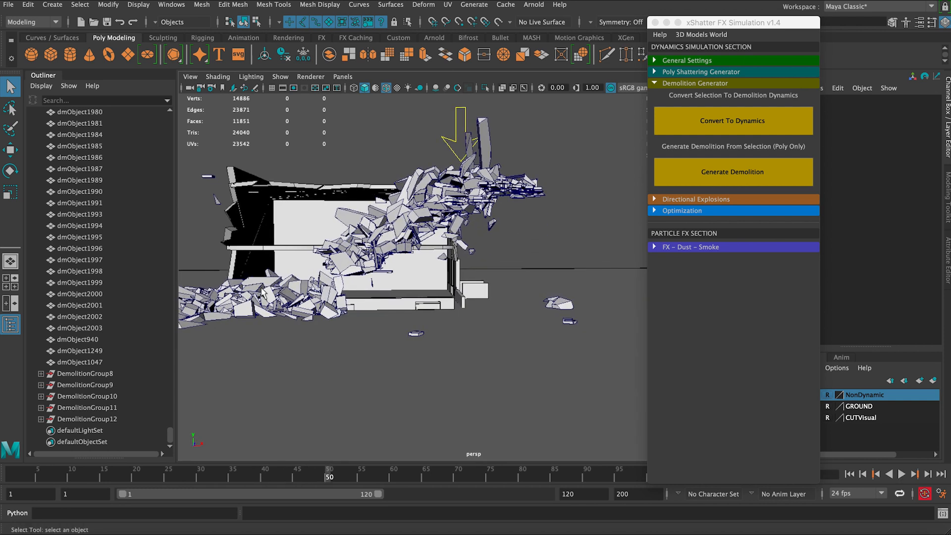
middle_click_drag(255, 289, 362, 290, "alt")
left_click_drag(362, 290, 359, 287, "alt")
left_click_drag(290, 306, 298, 311, "alt")
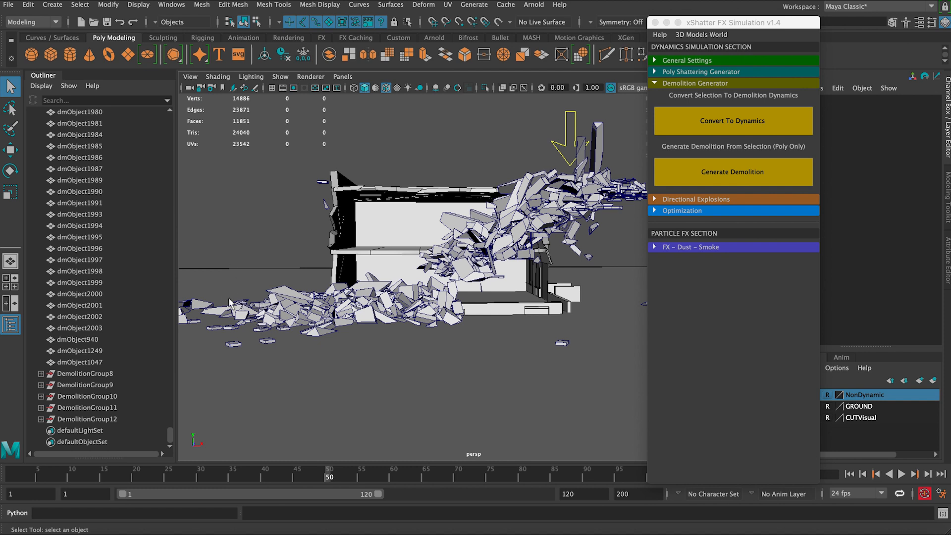
left_click_drag(229, 303, 308, 343, "alt")
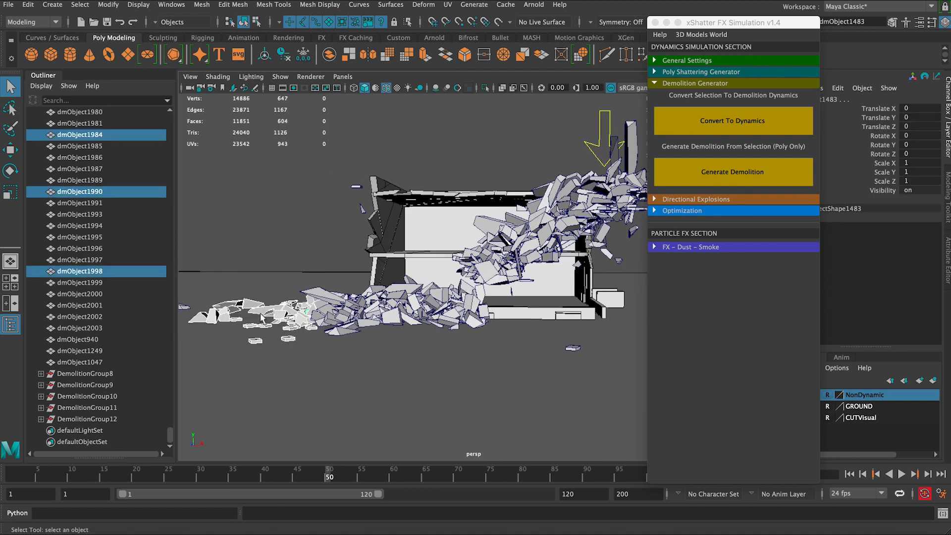
left_click(703, 128)
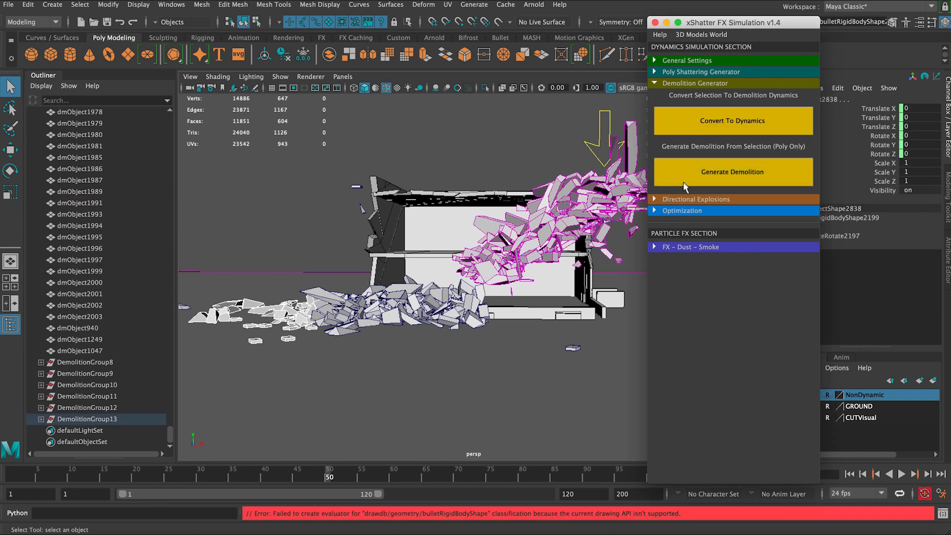
left_click(703, 178)
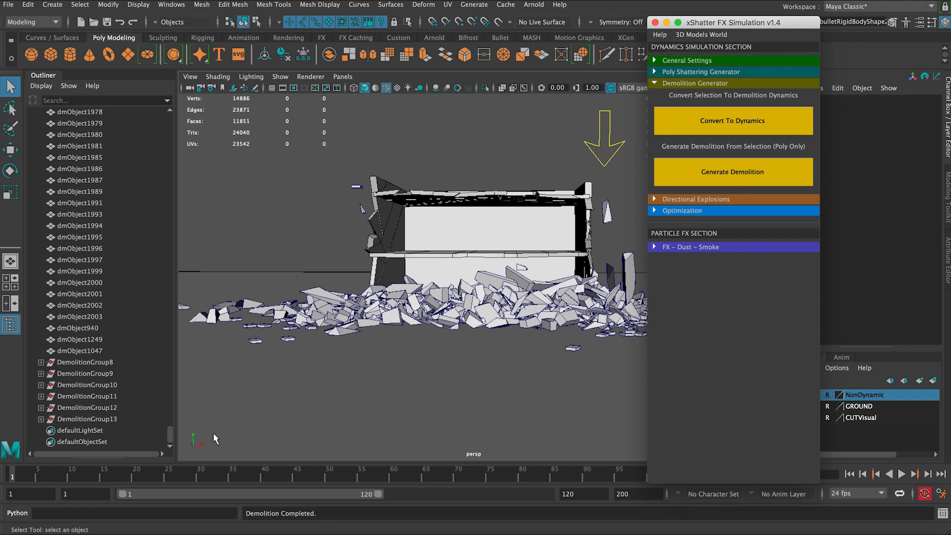
Select DemolitionGroup13, play the simulation up to frame 50 and key the group's Sim Start at 0 there.
left_click(87, 419)
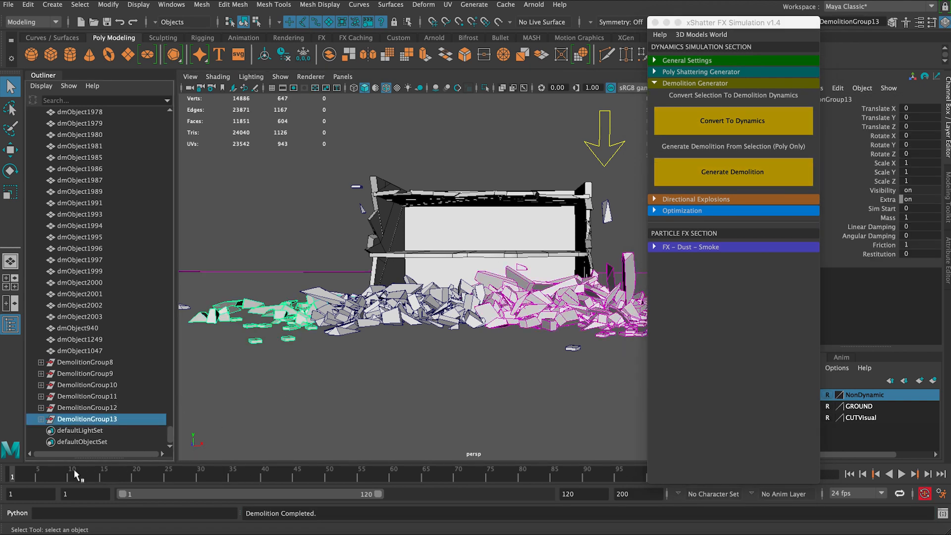
key("alt+v")
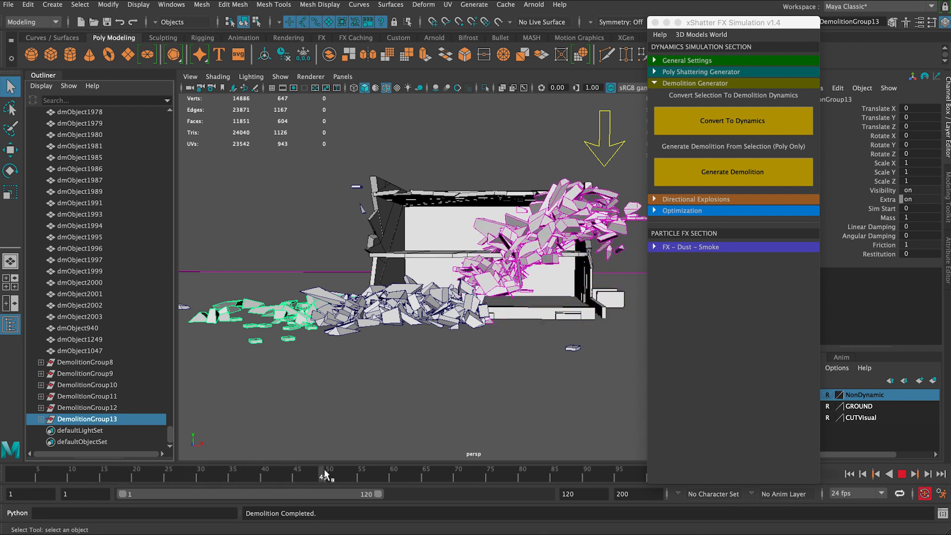
key("alt+v")
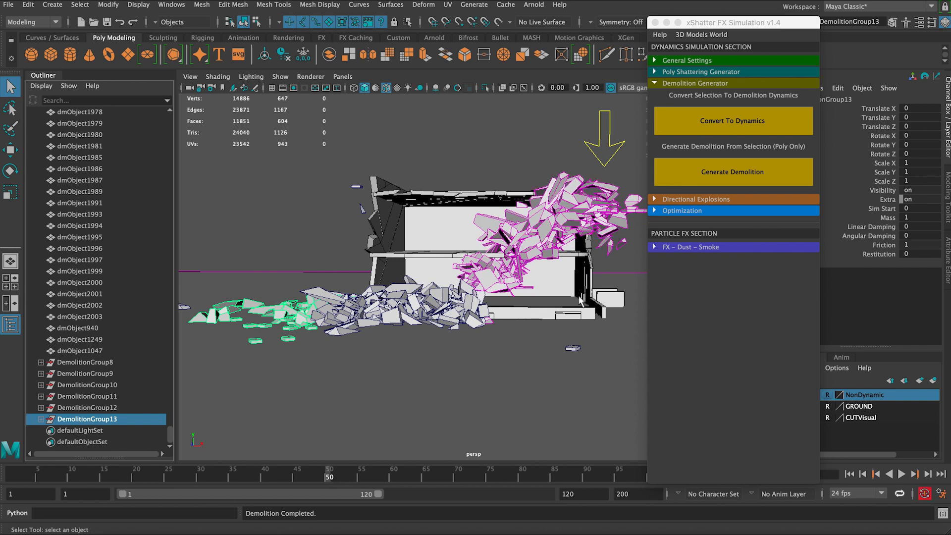
left_click(875, 210)
right_click(876, 206)
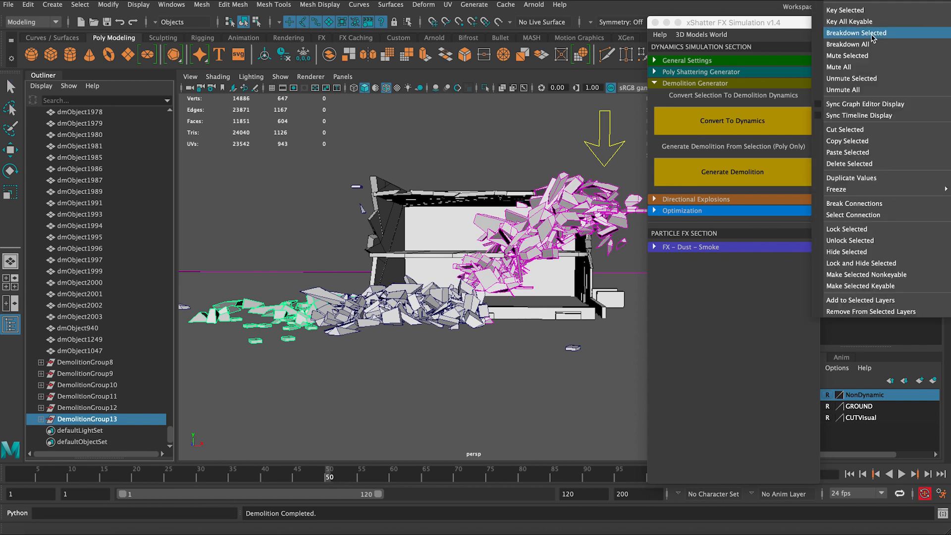
left_click(862, 10)
Advance to frame 51 and set DemolitionGroup13's Sim Start to 1.
key("alt+period")
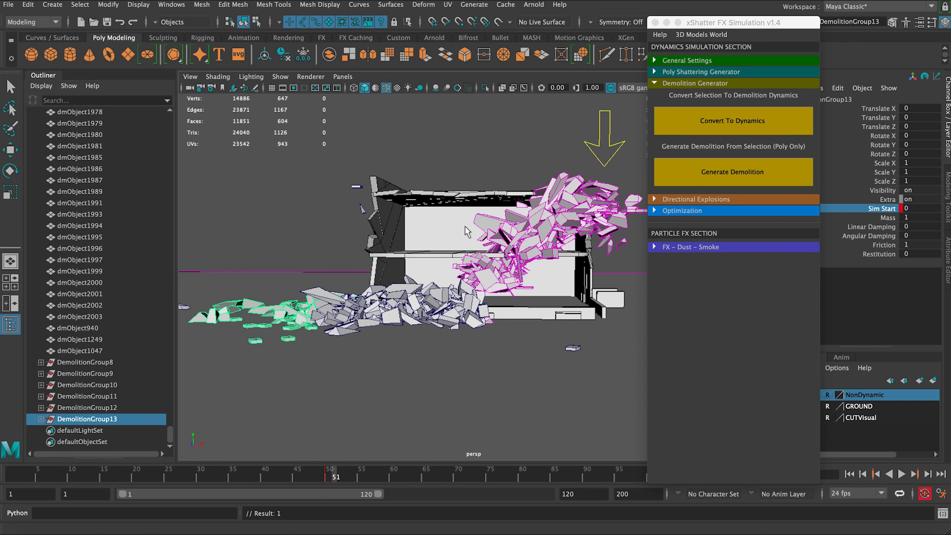
double_click(922, 207)
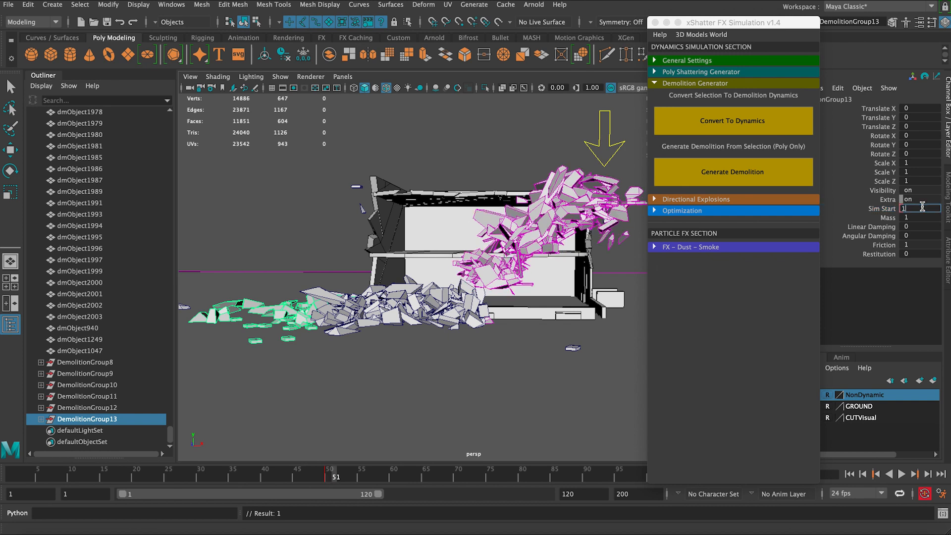
key("Return")
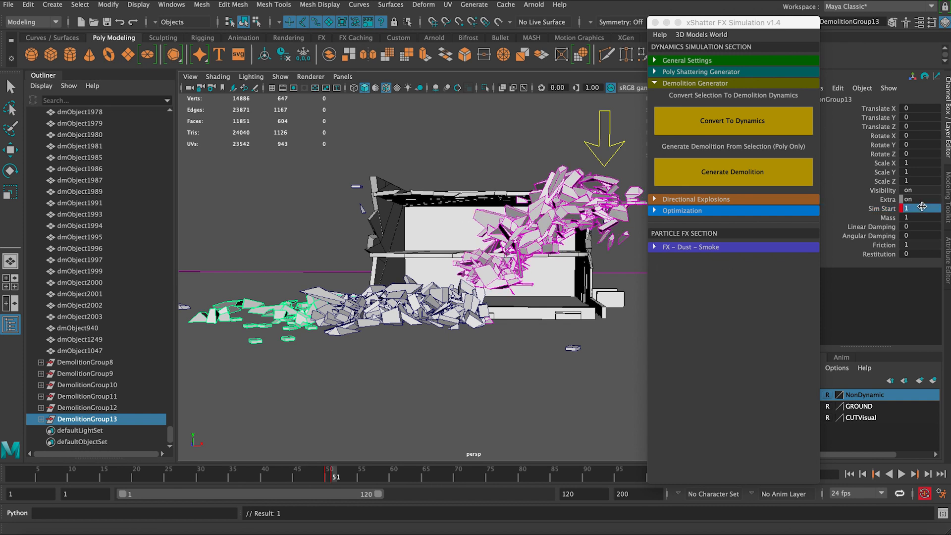
Replay the simulation from the first frame with nothing selected, shifting the xShatter window to check the rubble's movement.
left_click(850, 474)
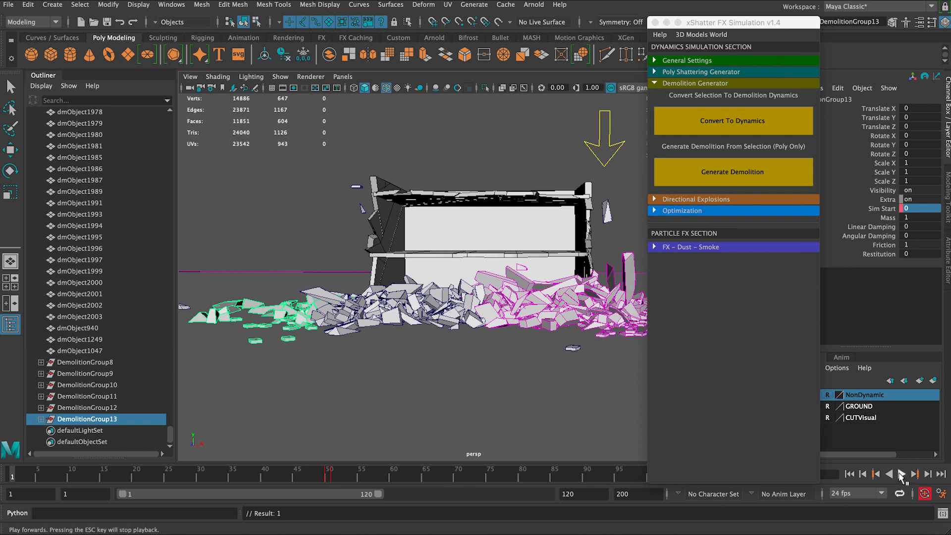
left_click(900, 474)
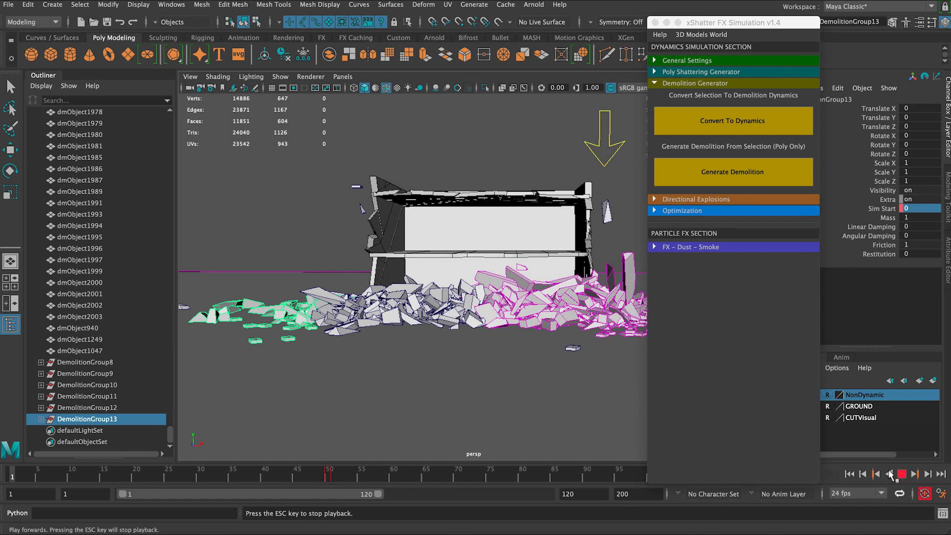
left_click(338, 144)
left_click_drag(705, 26, 795, 29)
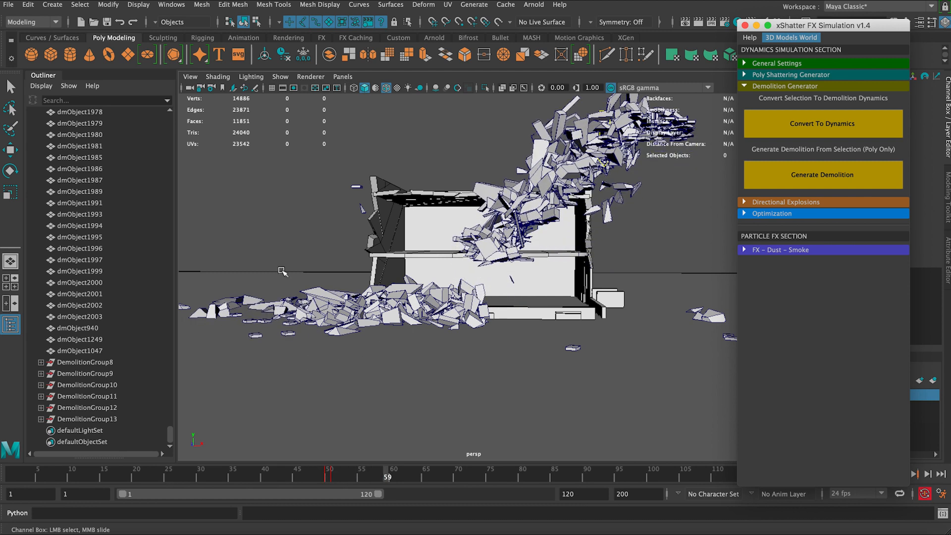
left_click_drag(819, 23, 734, 24)
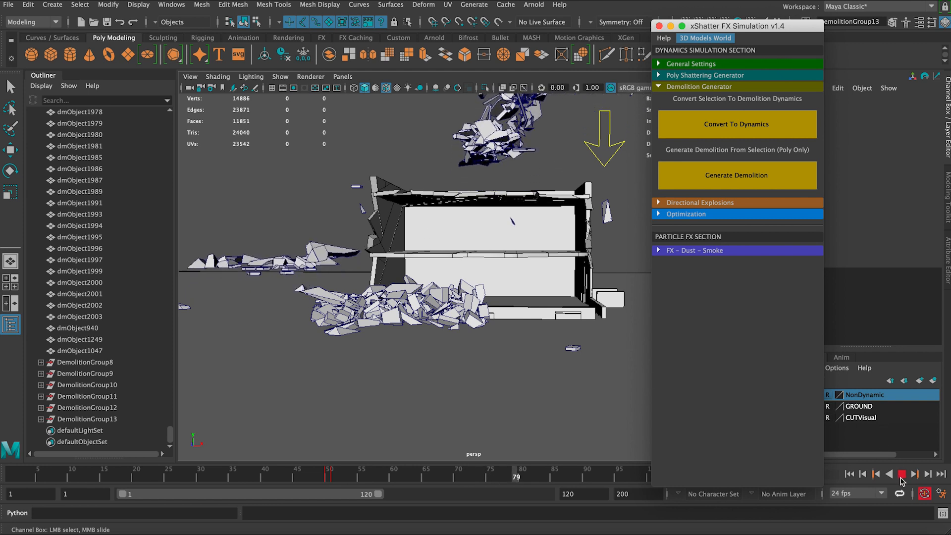
Select the loose rubble pieces at the left end of the remaining central pile, convert them to demolition dynamics and generate the demolition.
left_click(317, 473)
left_click_drag(316, 473, 368, 474)
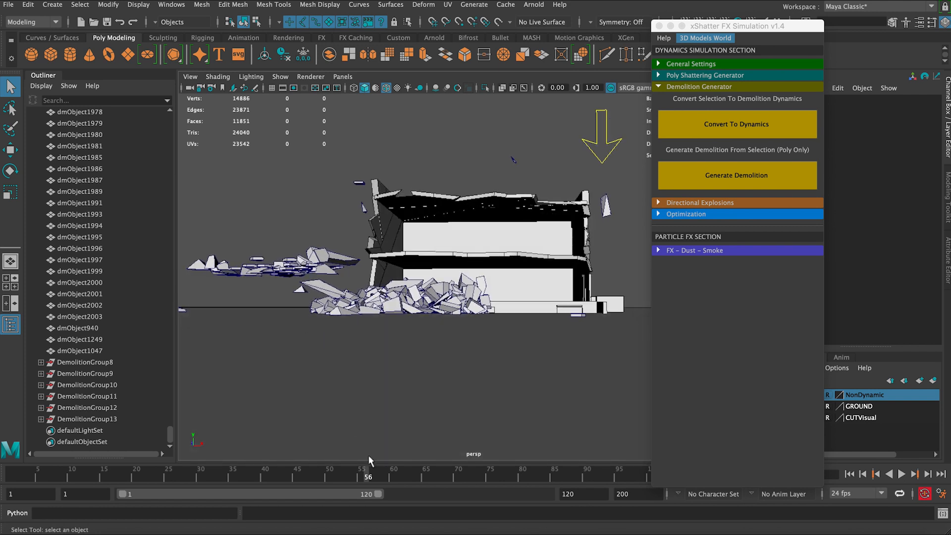
left_click_drag(368, 474, 452, 474)
left_click_drag(292, 284, 356, 342)
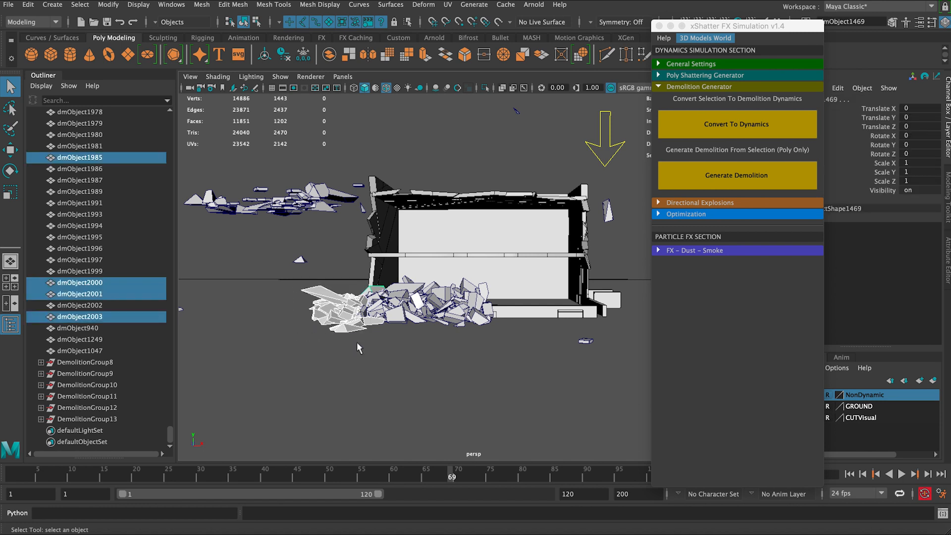
left_click(747, 125)
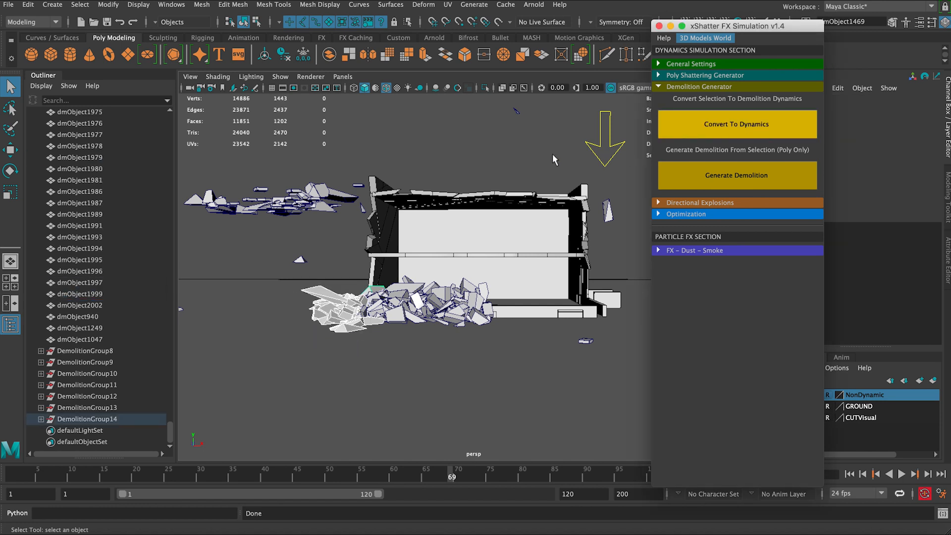
left_click(731, 176)
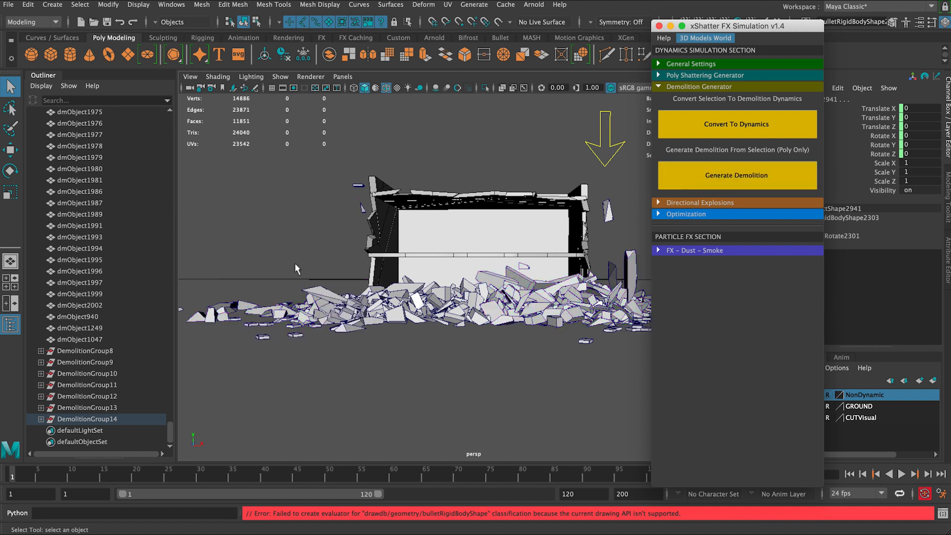
Select DemolitionGroup14 and key its Sim Start at 0 on frame 64 and at 1 on frame 65.
left_click(115, 419)
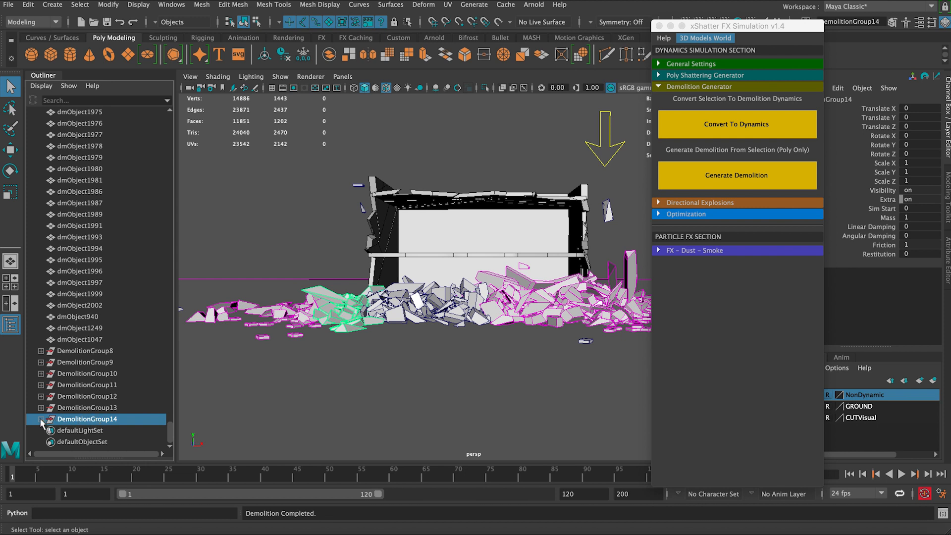
left_click(41, 419)
left_click(41, 420)
left_click_drag(372, 473, 420, 477)
left_click(886, 217)
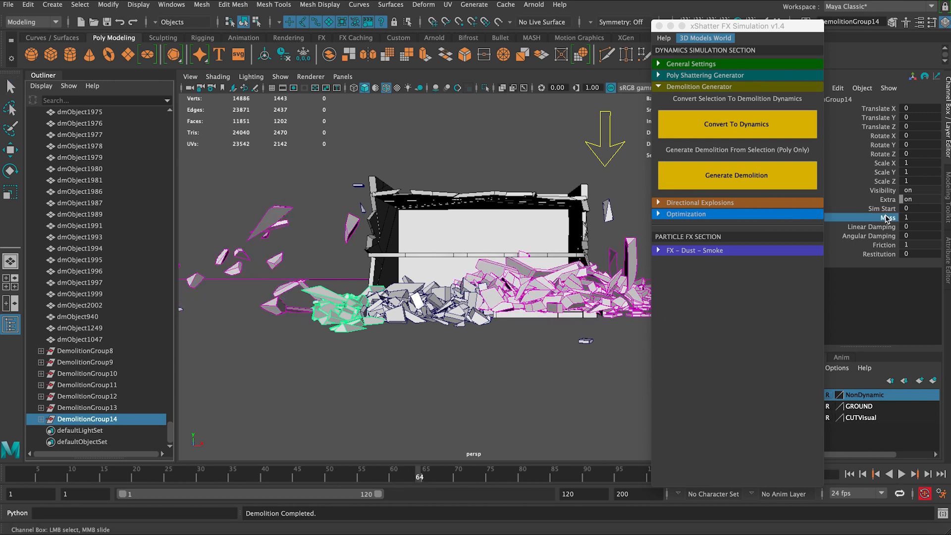
right_click(886, 213)
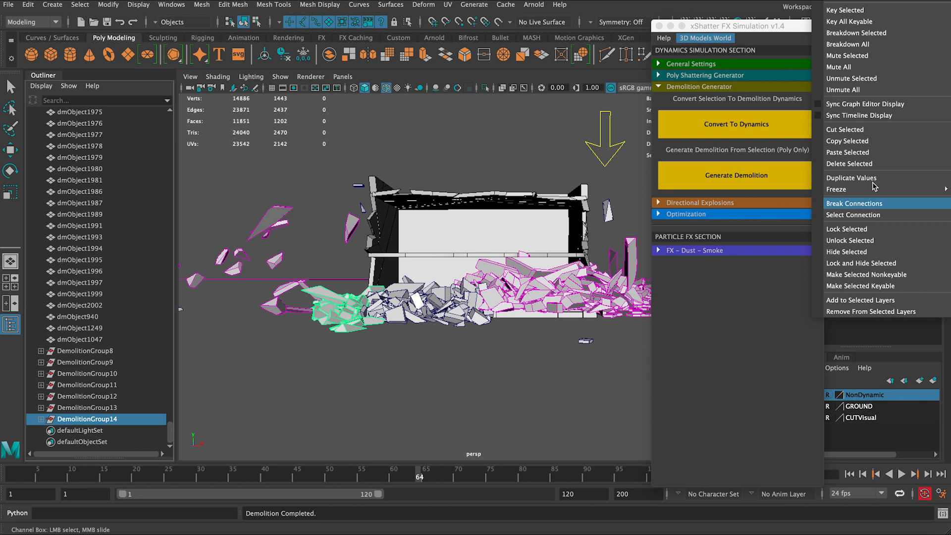
left_click(847, 10)
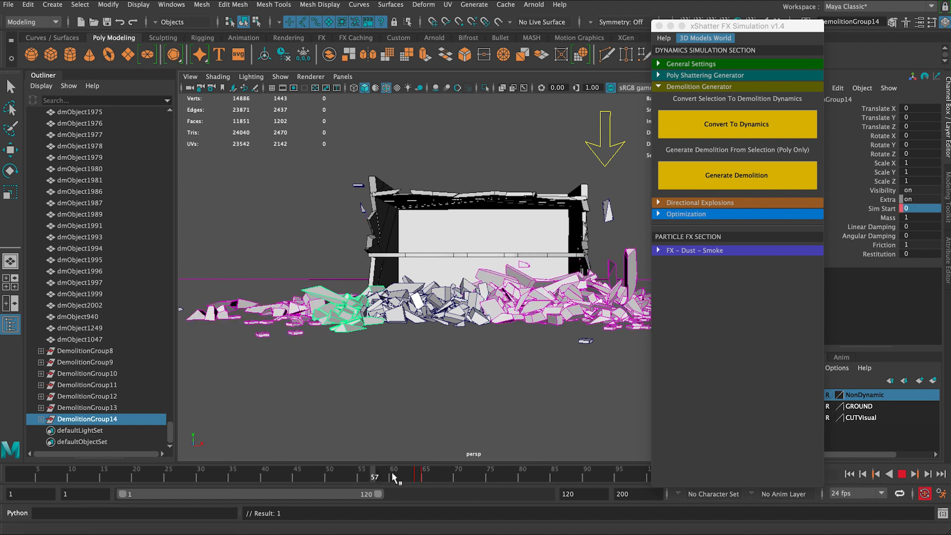
Convert the next rubble section to a demolition group and key its Sim Start at 0 on frame 75 and 1 on frame 76.
left_click_drag(393, 474, 669, 453)
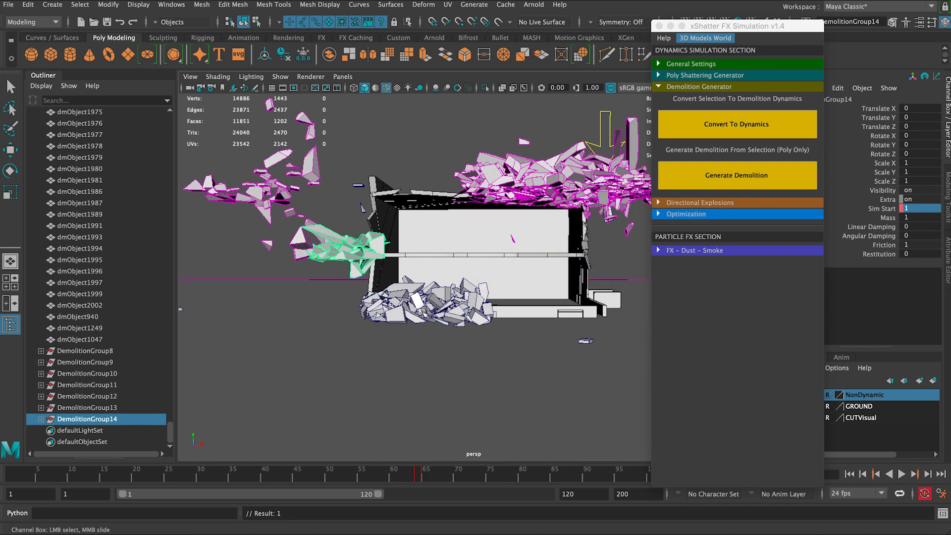
left_click_drag(422, 312, 378, 337, "alt")
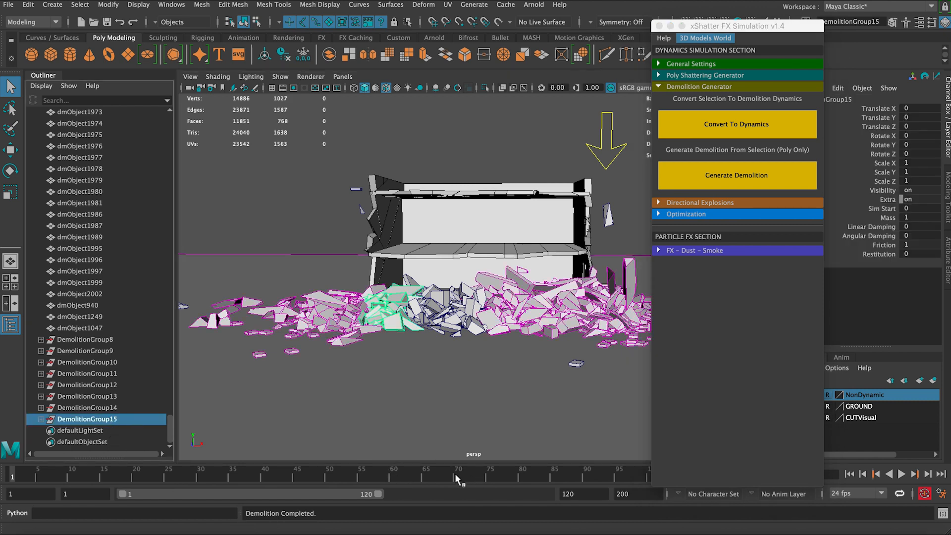
left_click_drag(461, 474, 489, 475)
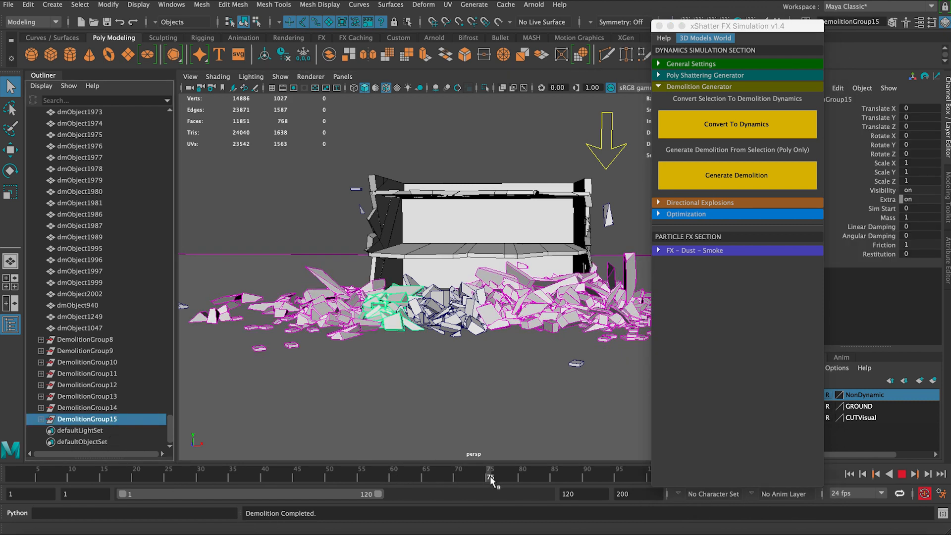
right_click(893, 210)
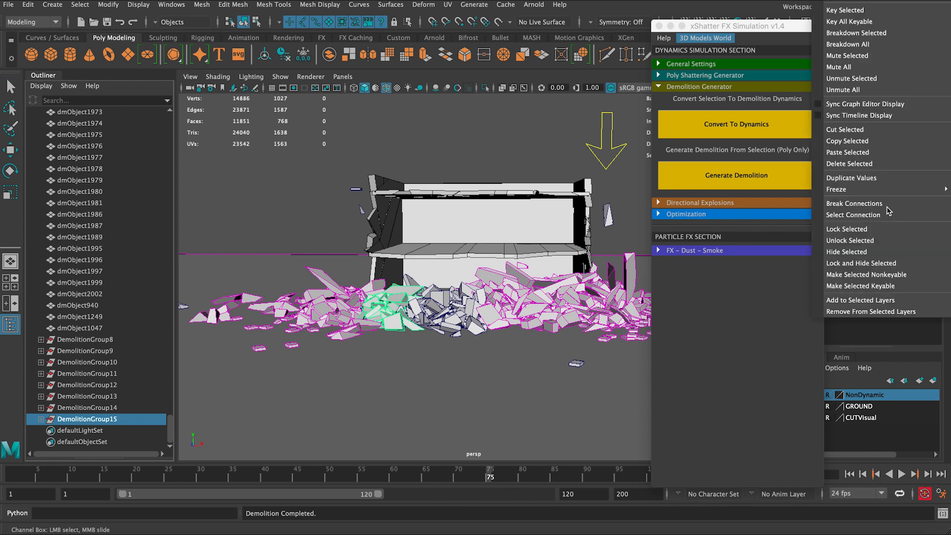
left_click(885, 12)
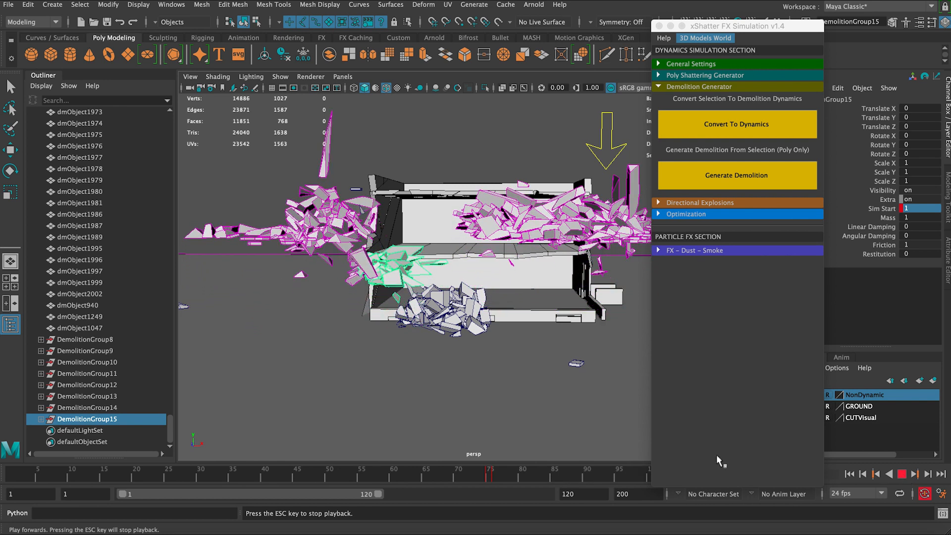
Replay the simulation with nothing selected, moving the xShatter window aside, to examine how the rubble sections start moving in sequence.
left_click(902, 474)
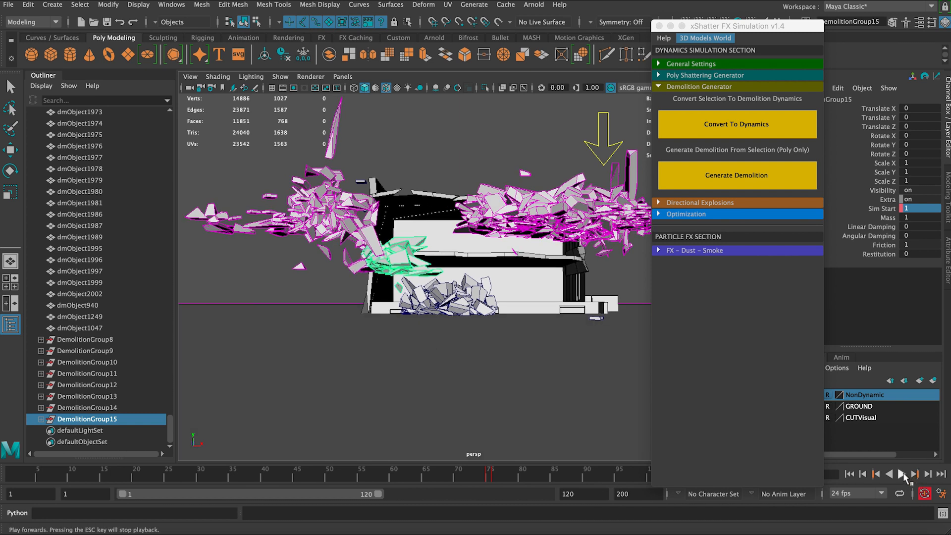
left_click(901, 474)
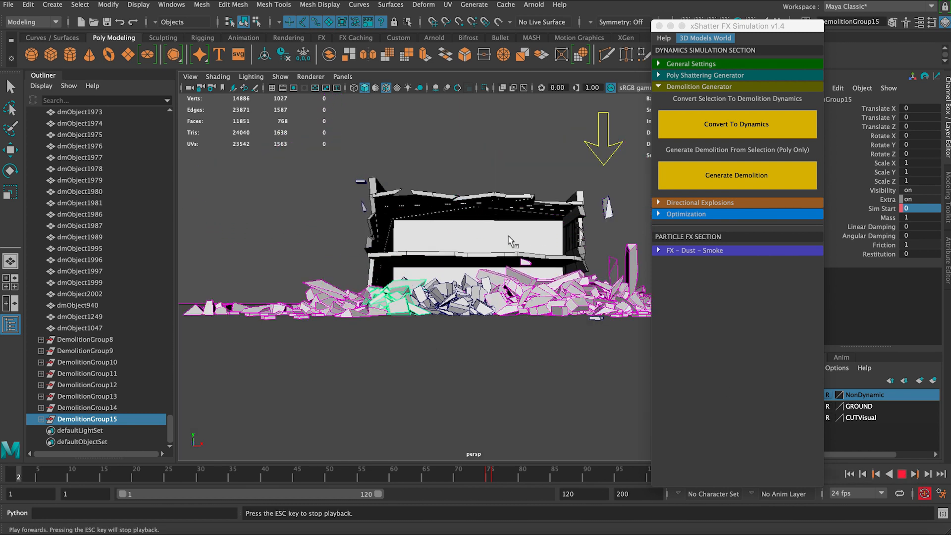
left_click_drag(723, 29, 793, 38)
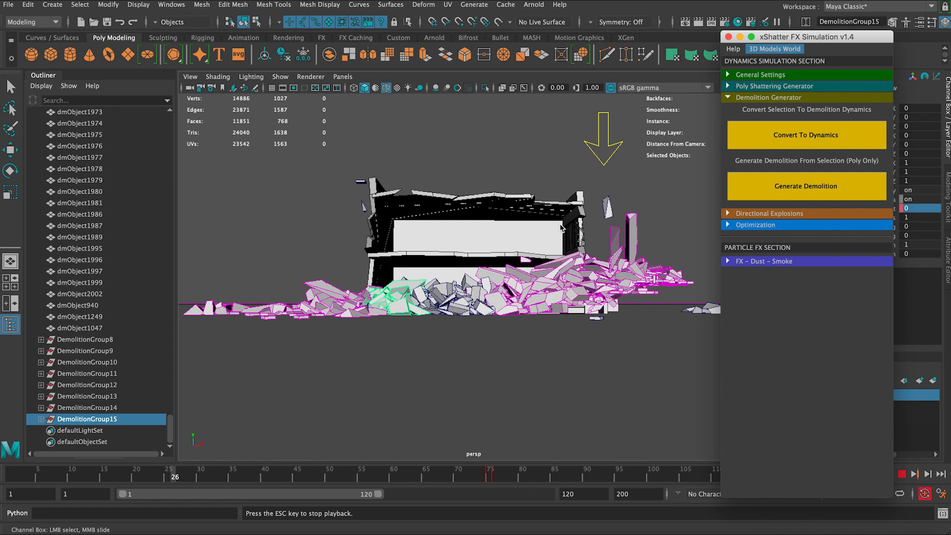
left_click_drag(558, 230, 562, 224, "alt")
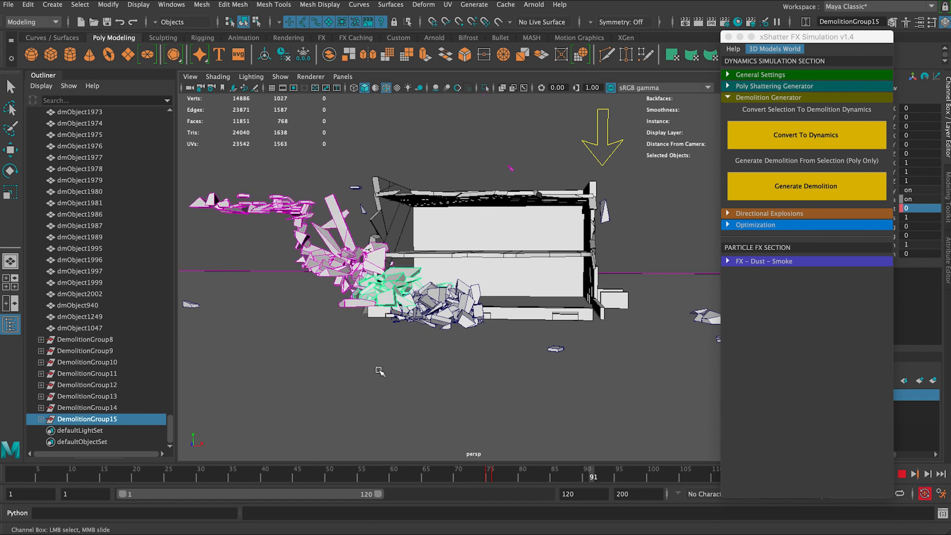
left_click(515, 182)
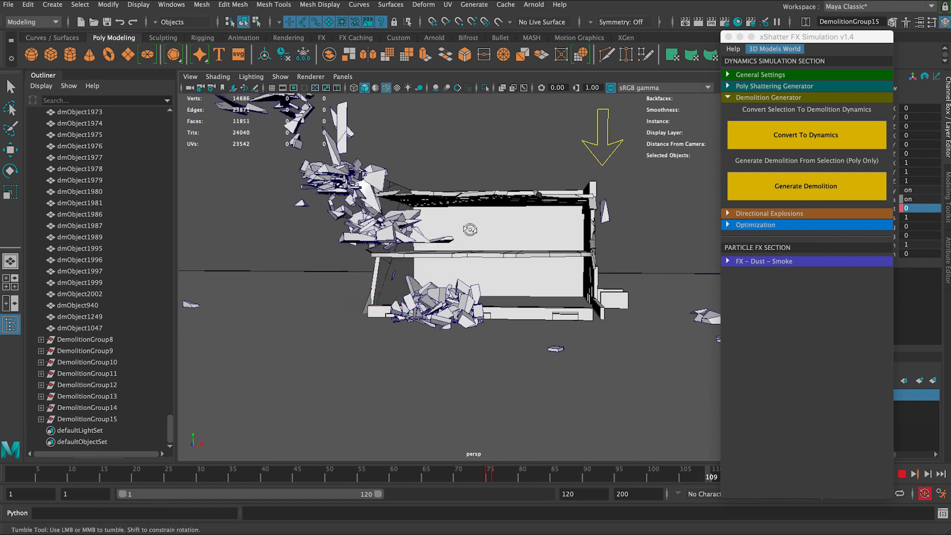
left_click_drag(490, 225, 472, 230, "alt")
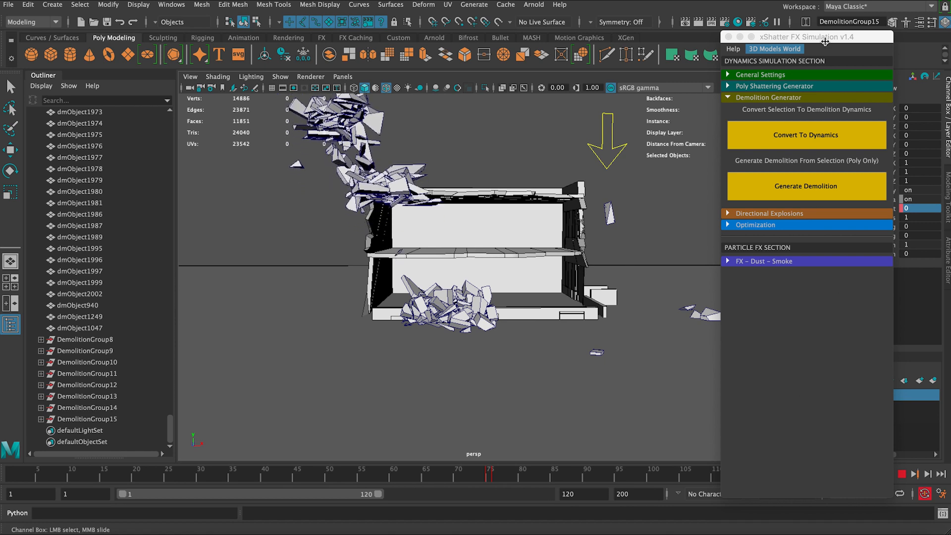
mouse_move(818, 41)
left_mouse_down()
mouse_move(777, 31)
mouse_move(802, 34)
left_mouse_up()
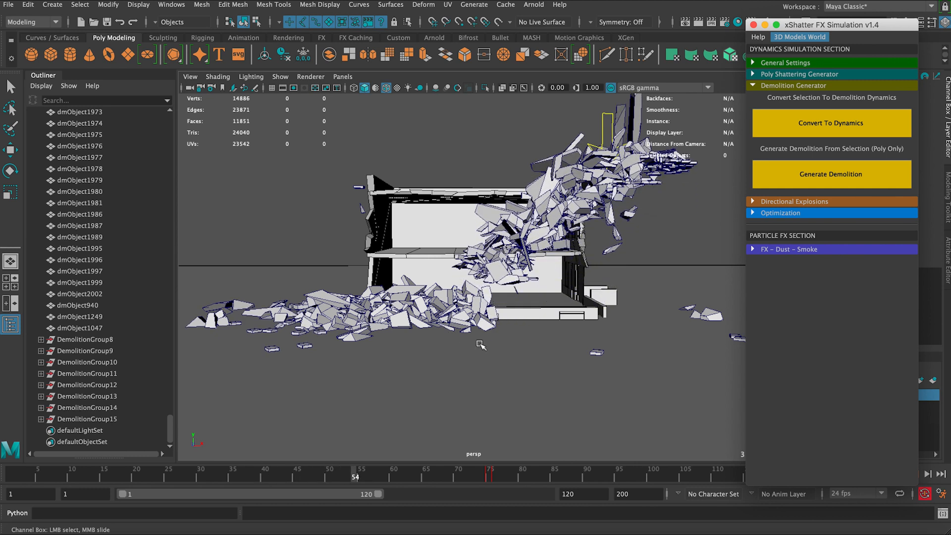
left_click_drag(801, 29, 766, 28)
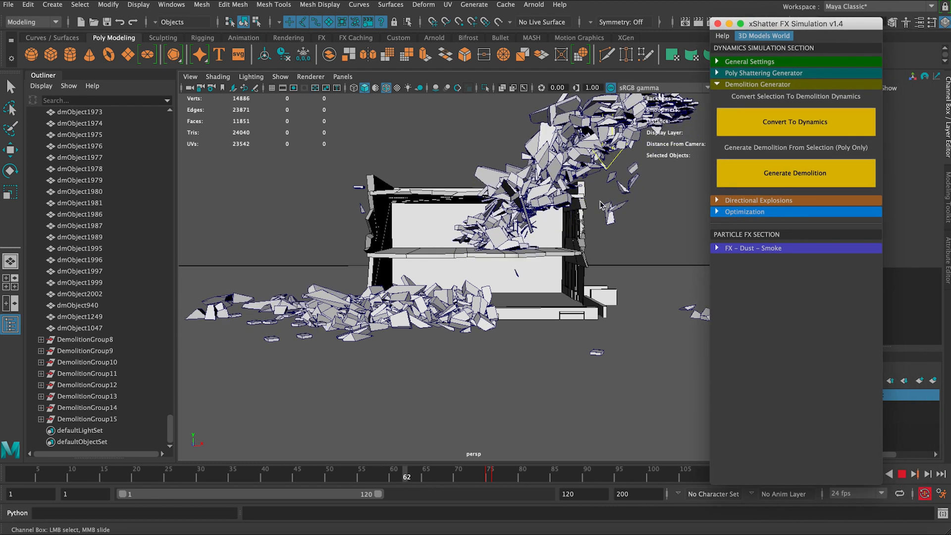
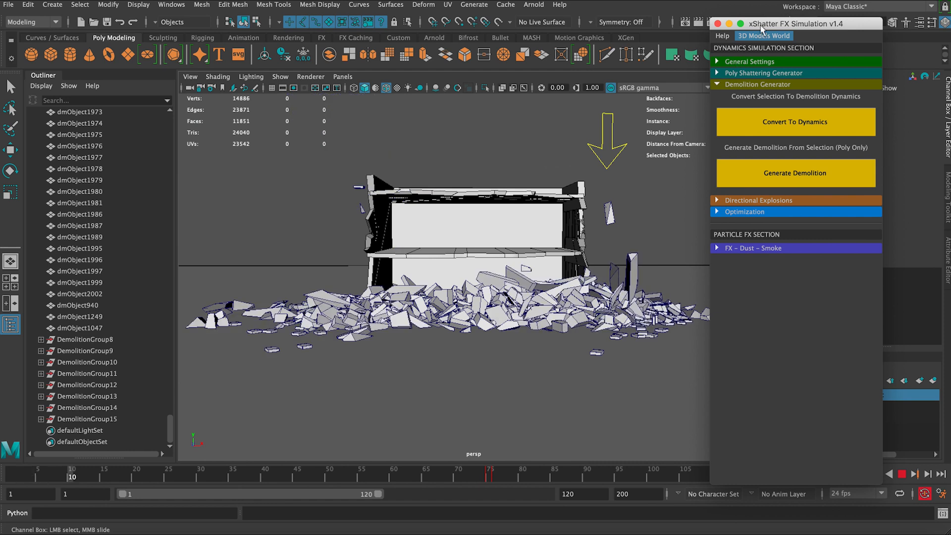
left_click_drag(761, 29, 787, 28)
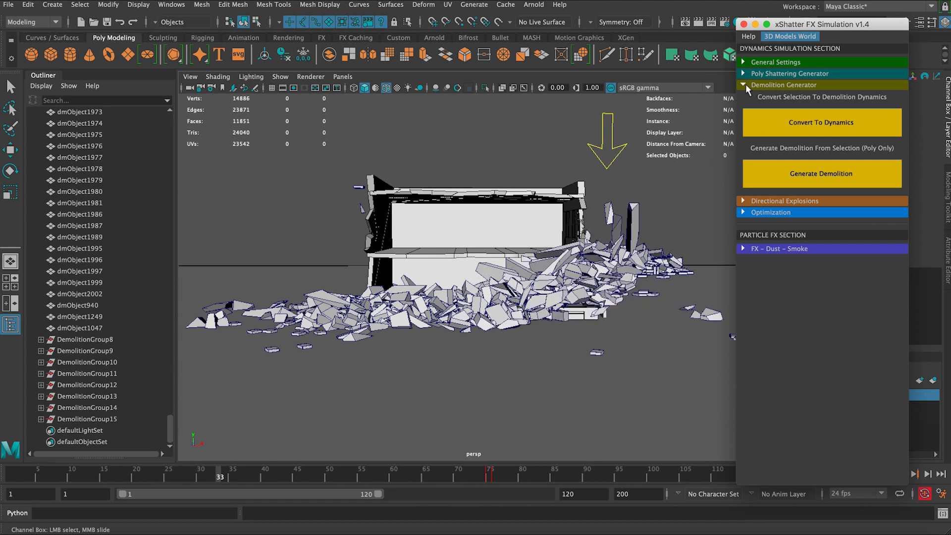
left_click_drag(802, 23, 693, 24)
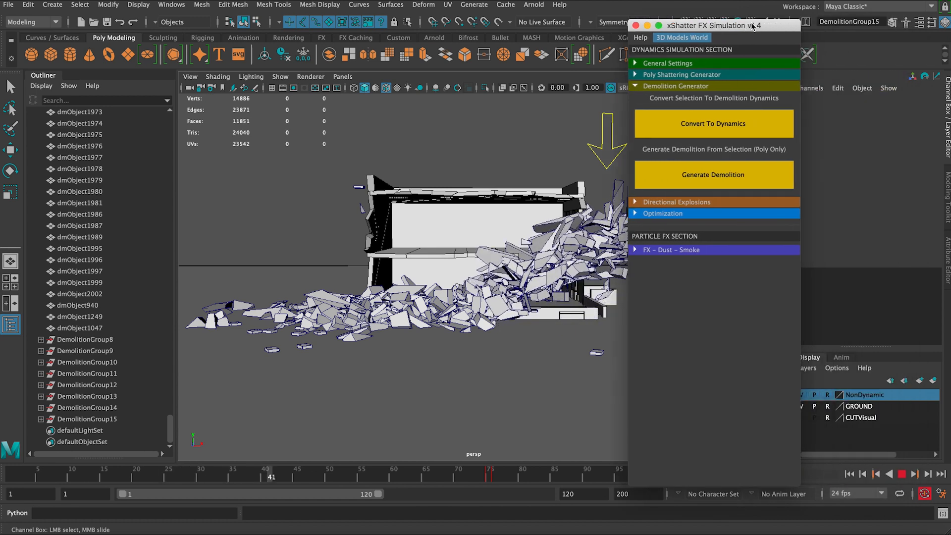
left_click(903, 476)
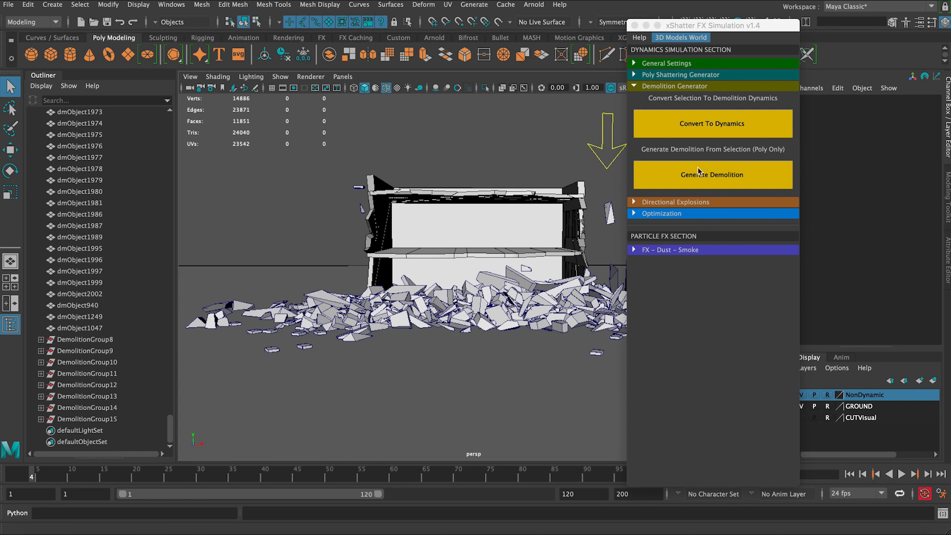
Collapse the Demolition Generator section and look over the Directional Explosions options in the xShatter window.
left_click_drag(698, 25, 694, 22)
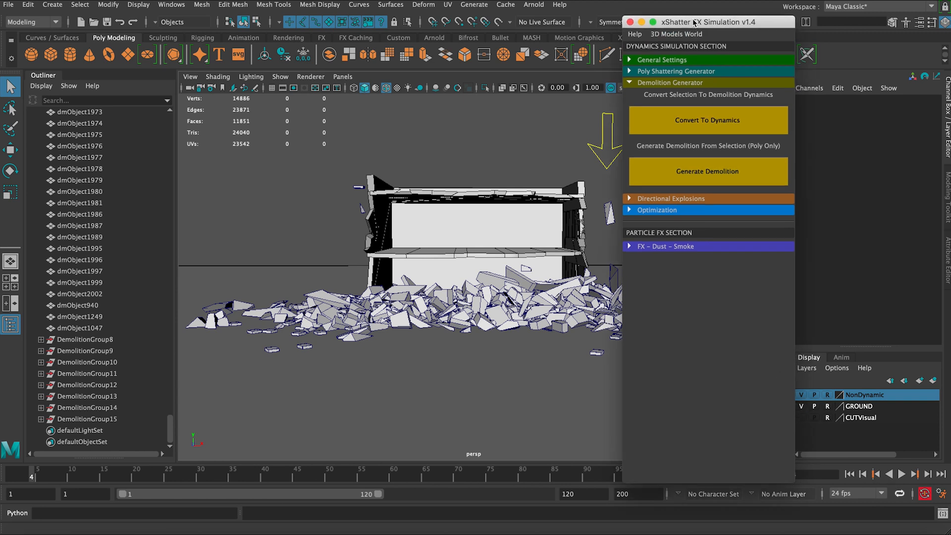
left_click(661, 84)
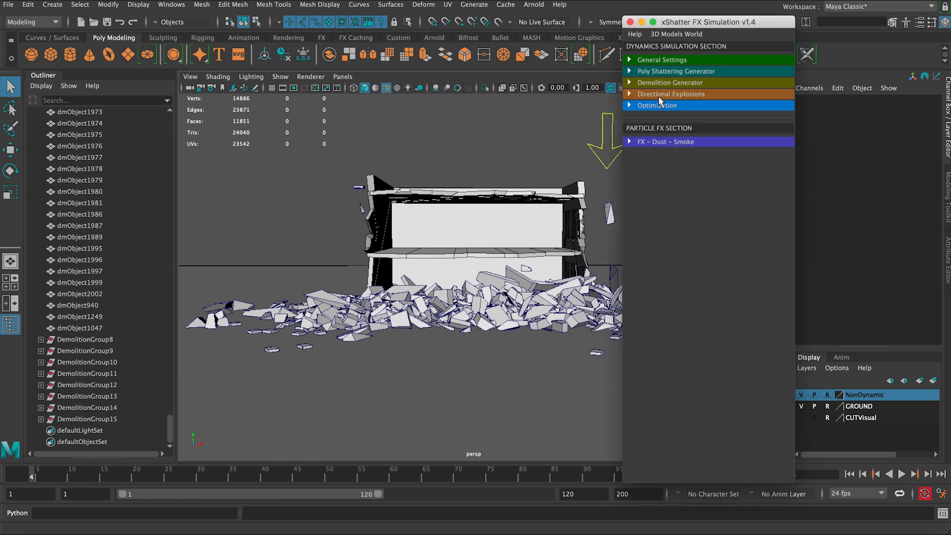
left_click(658, 95)
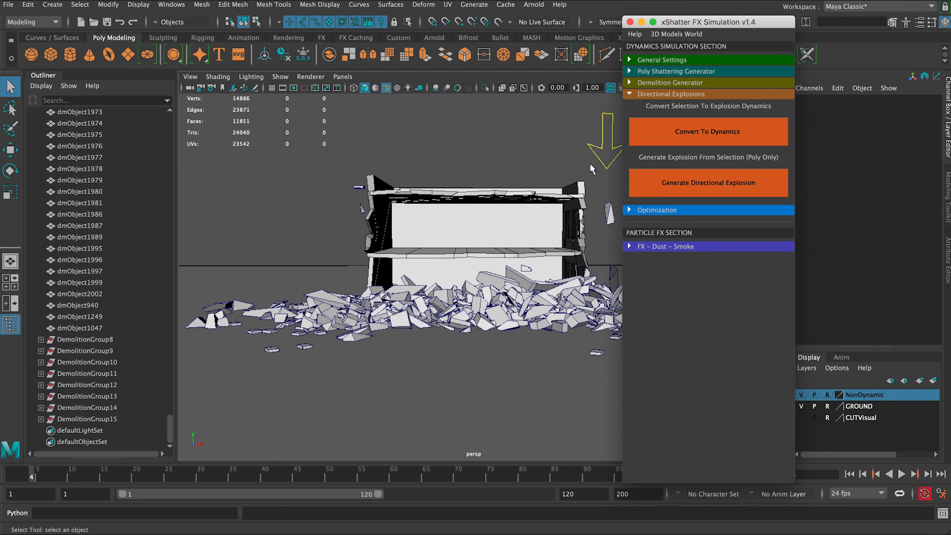
left_click(681, 93)
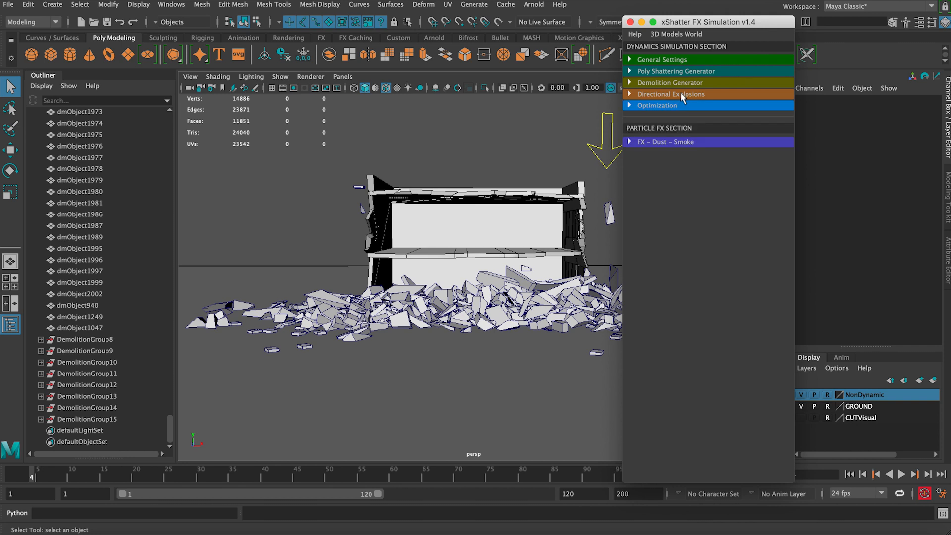
Select the whole rubble pile and switch it to bounding box display with xShatter's Optimization tools.
left_click(668, 107)
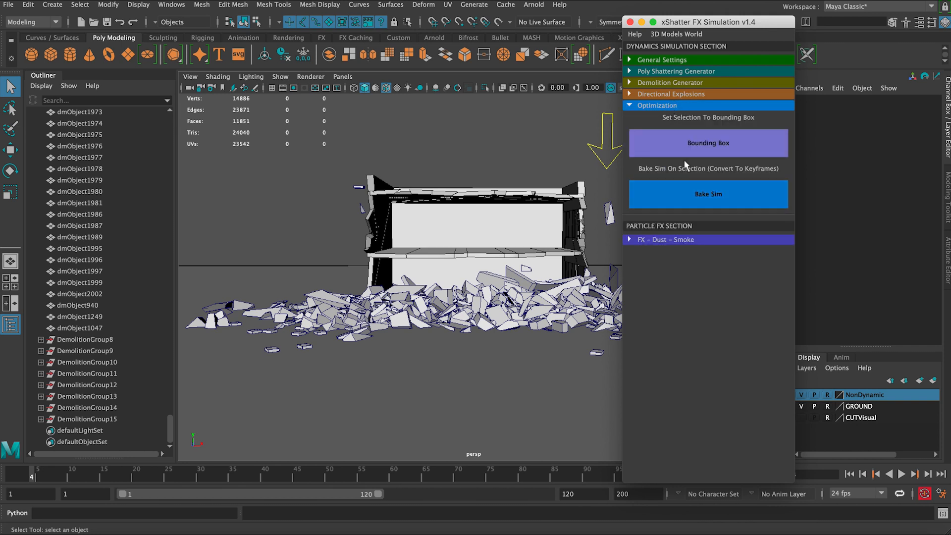
left_click_drag(357, 279, 298, 255, "alt")
left_click_drag(560, 355, 576, 234)
left_click(705, 154)
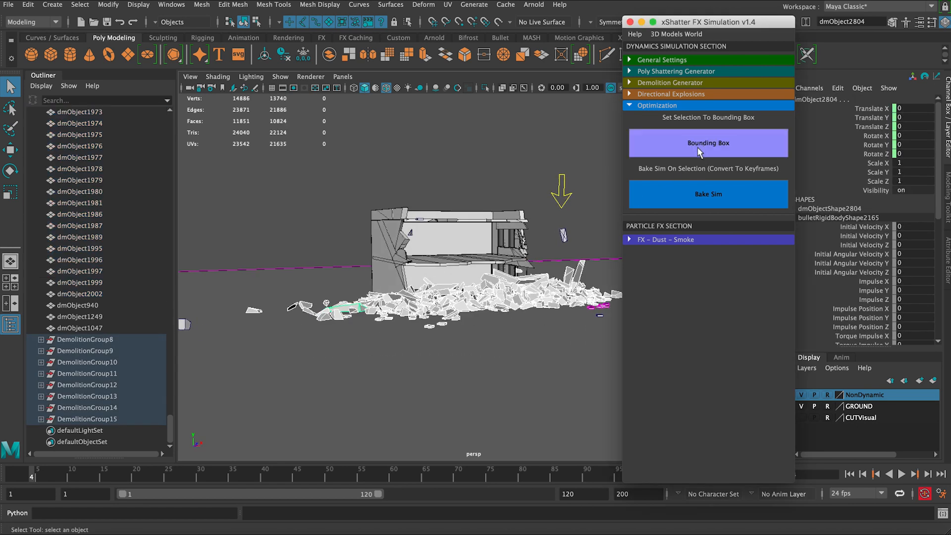
left_click_drag(456, 291, 422, 301, "alt")
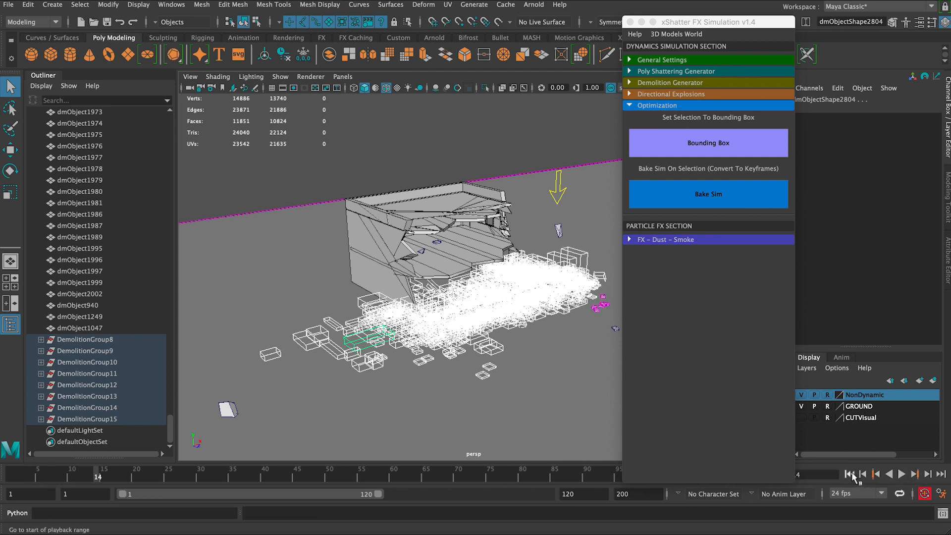
left_click_drag(447, 306, 639, 180, "alt")
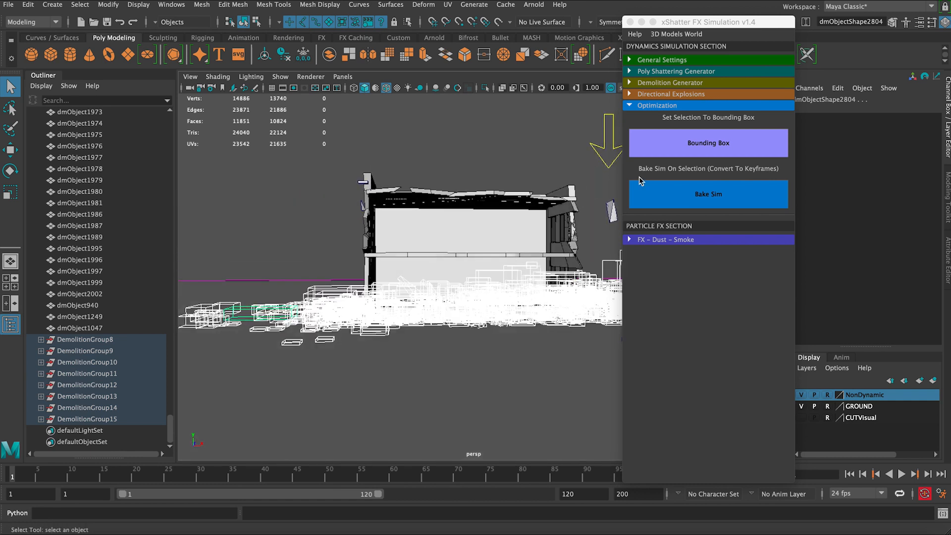
Return the selected rubble from bounding box display to full geometry and inspect the pile from an angle.
left_click(687, 156)
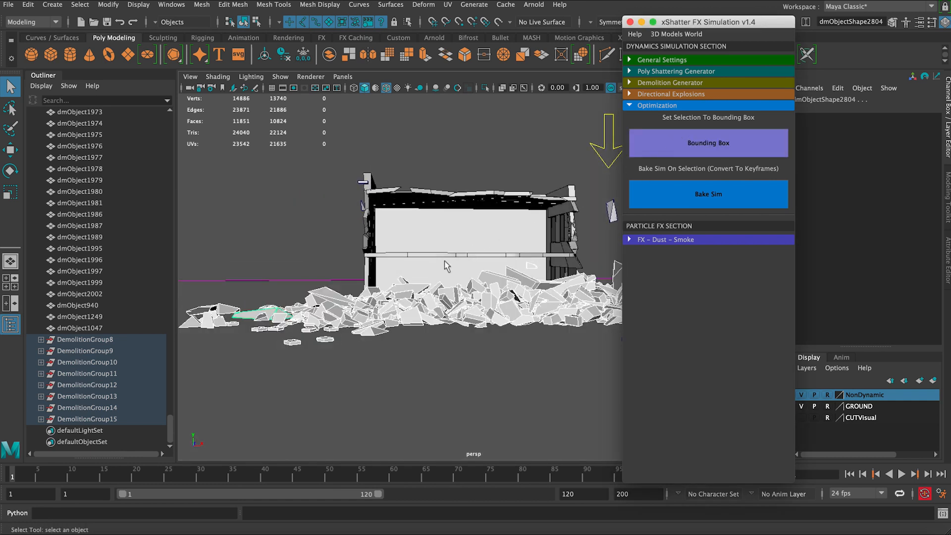
mouse_move(480, 248)
left_mouse_down("alt")
mouse_move(474, 271)
mouse_move(450, 268)
left_mouse_up("alt")
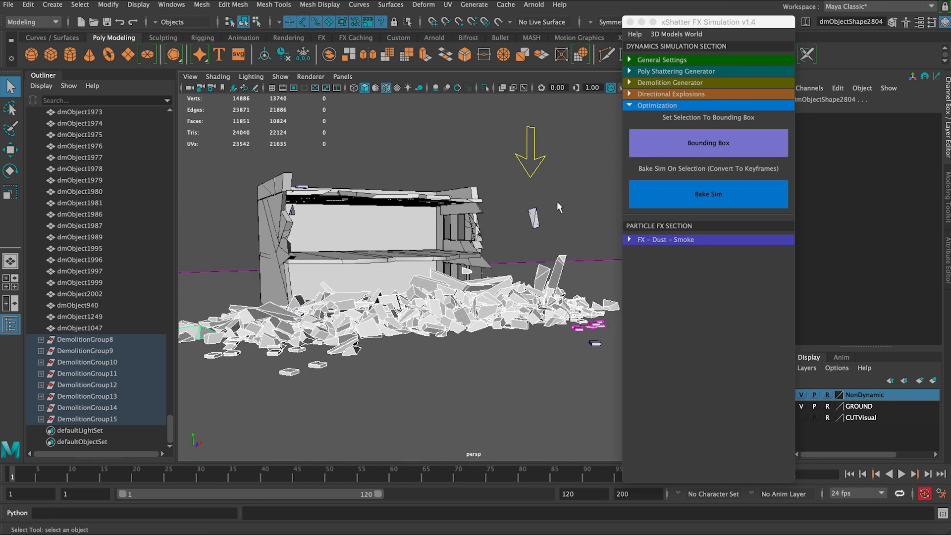
Examine the rubble pile and its stray pieces from several angles, box-selecting the chunks and clearing the selection again.
left_click(572, 209)
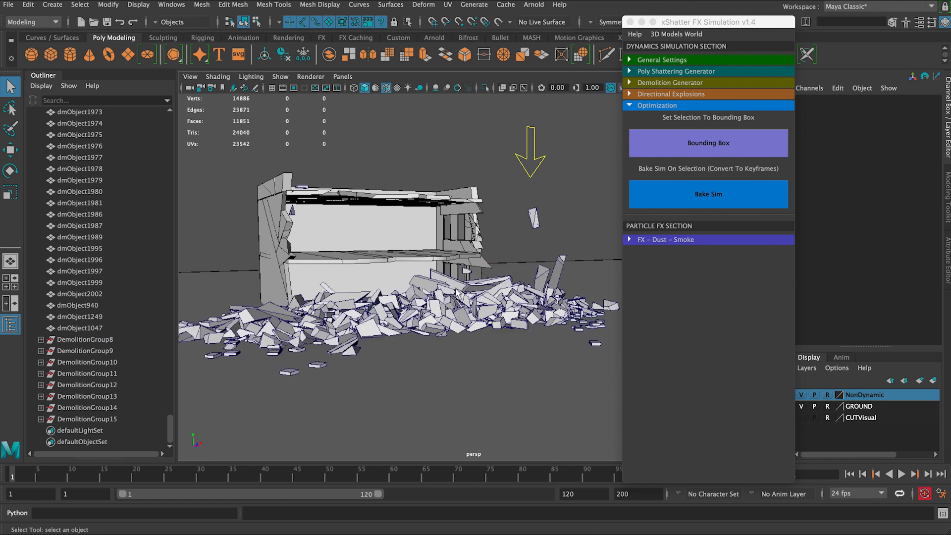
left_click_drag(457, 292, 311, 253, "alt")
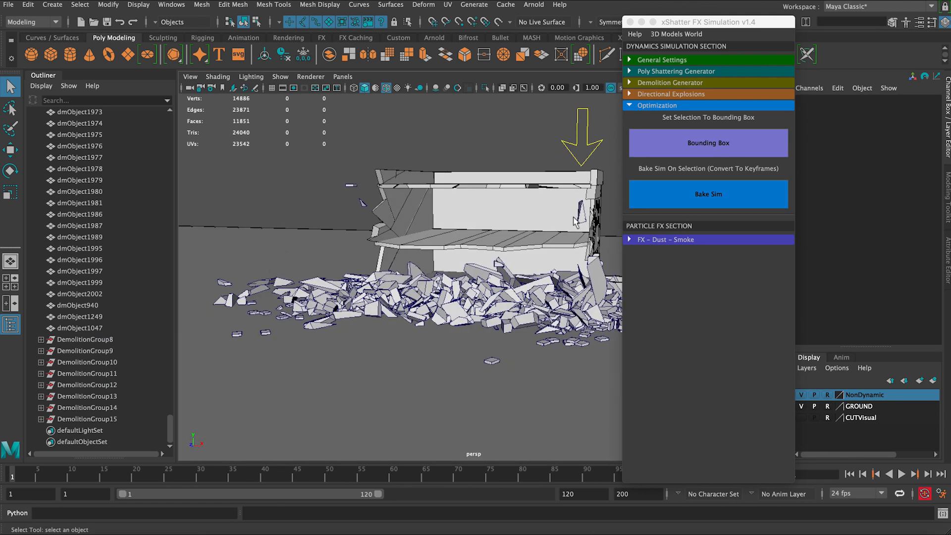
left_click_drag(354, 313, 312, 271, "alt")
left_click_drag(445, 317, 456, 338)
left_click_drag(362, 331, 302, 334, "alt")
left_click_drag(484, 303, 376, 302, "alt")
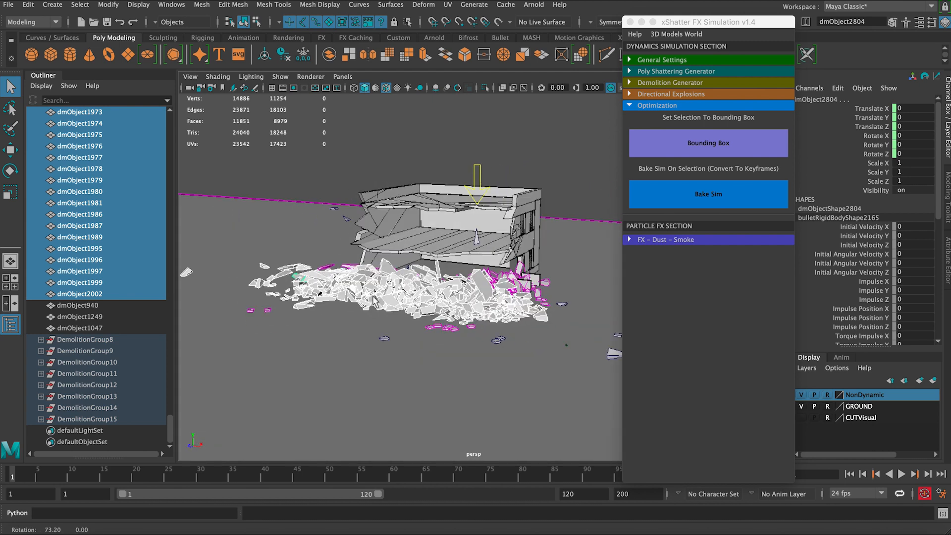
left_click_drag(470, 290, 525, 275, "alt")
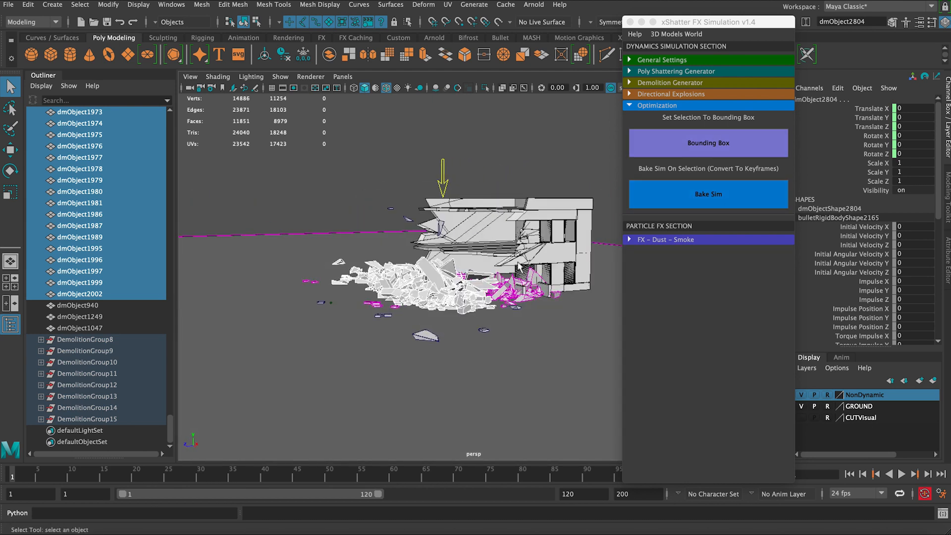
left_click_drag(502, 268, 440, 265, "alt")
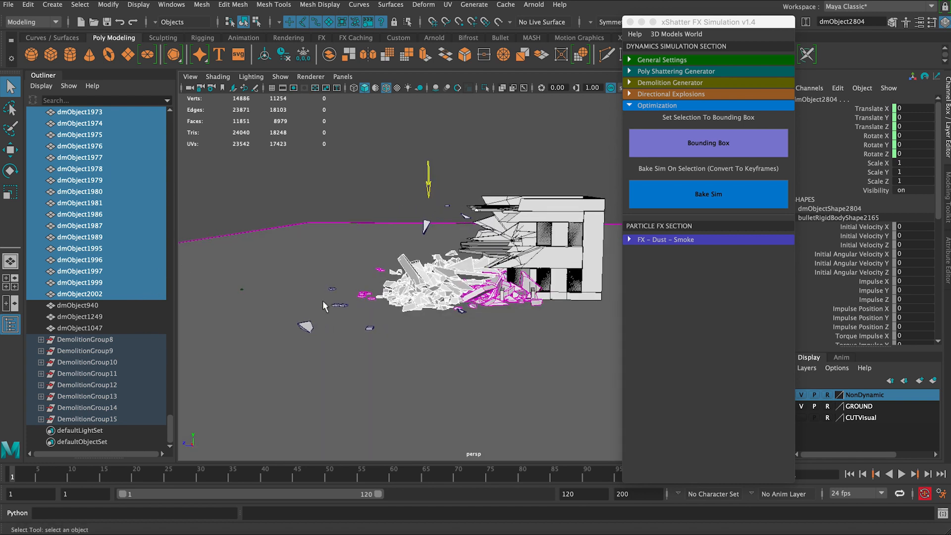
left_click_drag(301, 213, 580, 406, "shift")
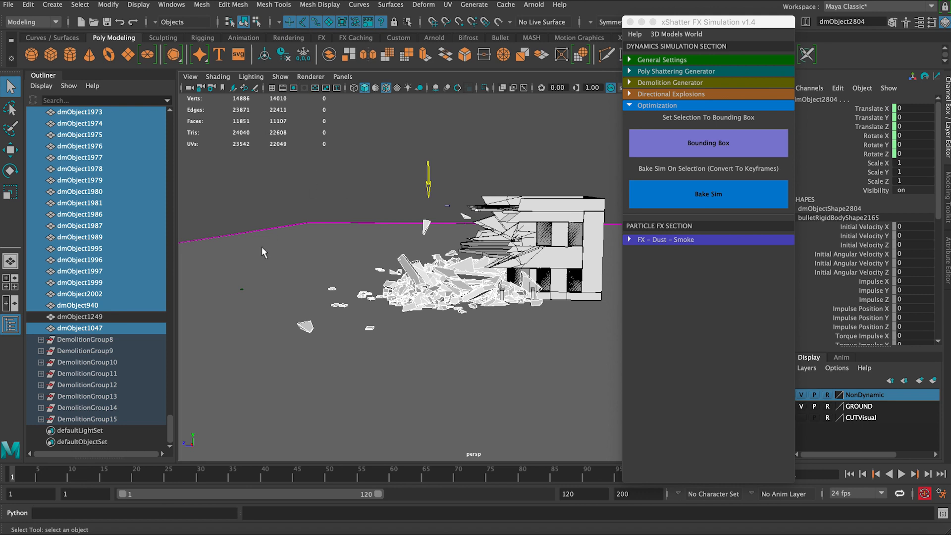
left_click(374, 171)
left_click_drag(387, 210, 422, 211, "alt")
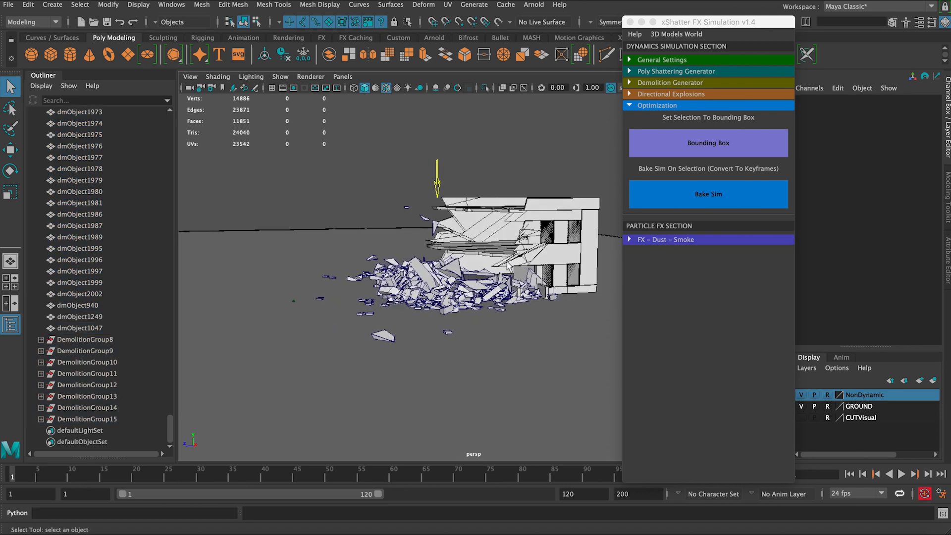
Hide the GROUND display layer and briefly select the gravity control arrow above the building.
left_click(800, 406)
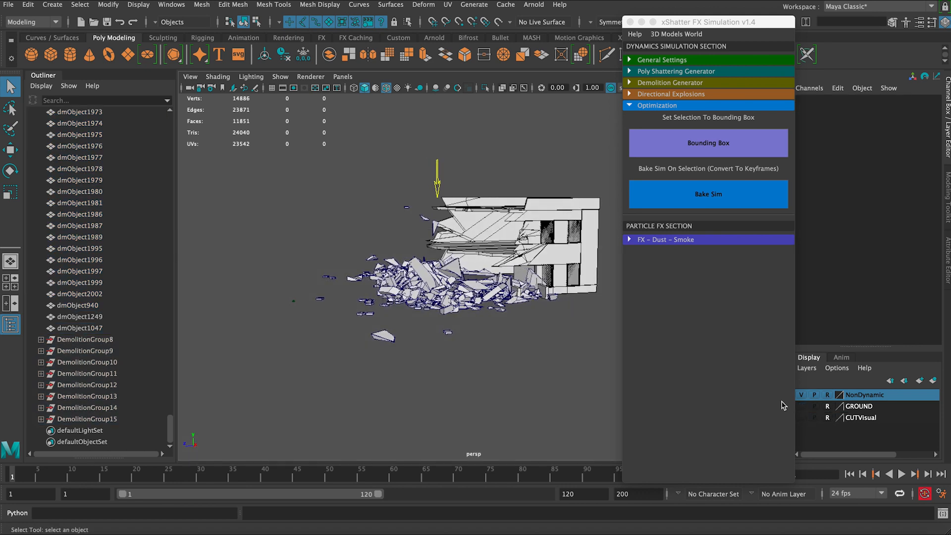
left_click_drag(411, 163, 432, 151, "alt")
left_click(445, 168)
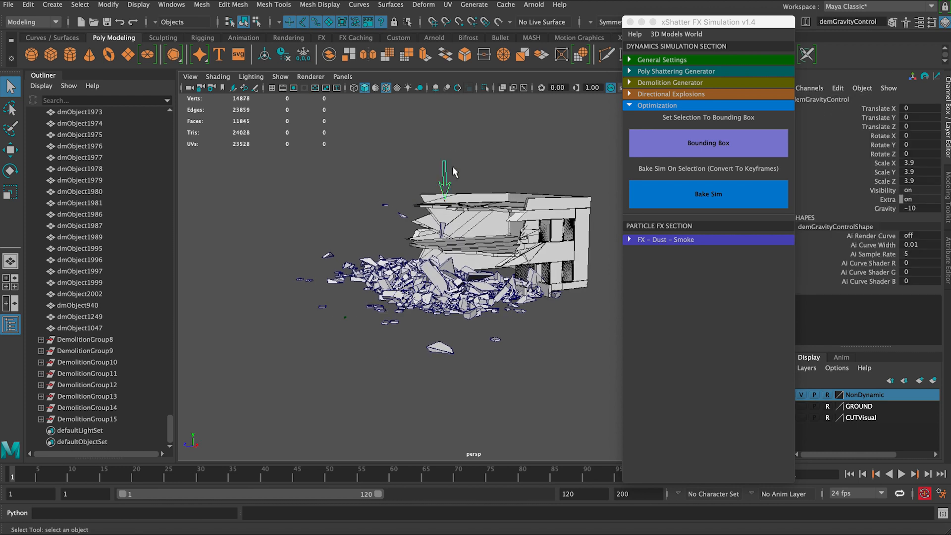
left_click(399, 171)
Identify the stray fragments around the building by selecting one in the viewport, then dmObject1047 in the object list.
left_click_drag(402, 198, 568, 227, "alt")
right_click_drag(568, 227, 412, 243, "alt")
left_click(427, 254)
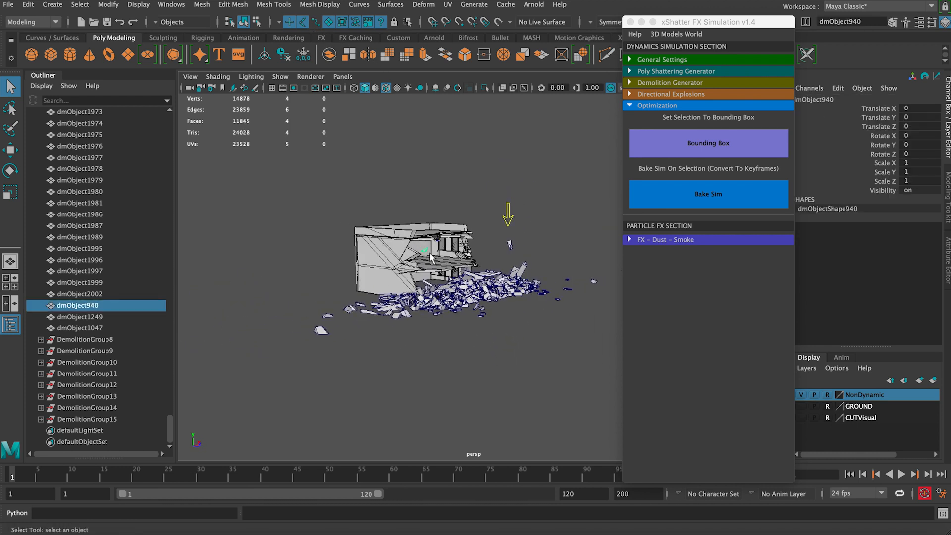
left_click_drag(550, 220, 413, 233, "alt")
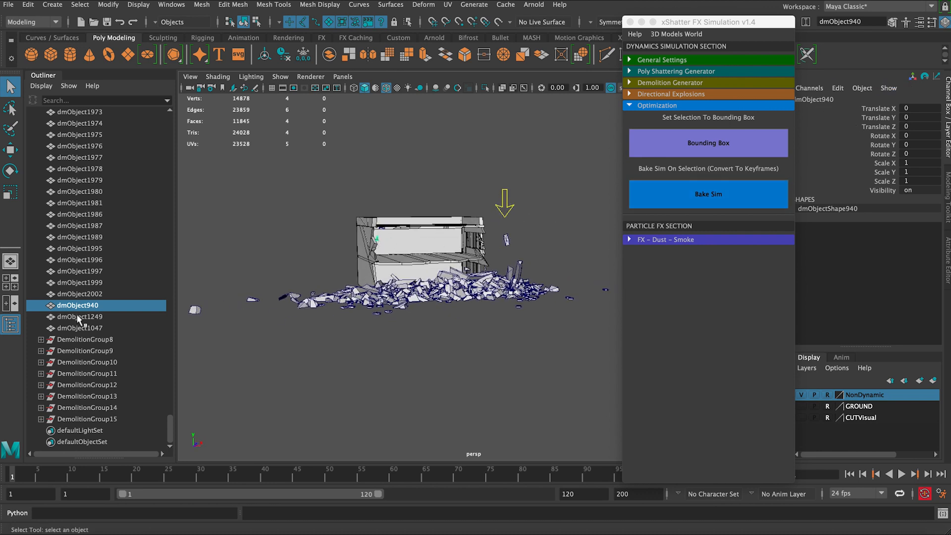
left_click(111, 325)
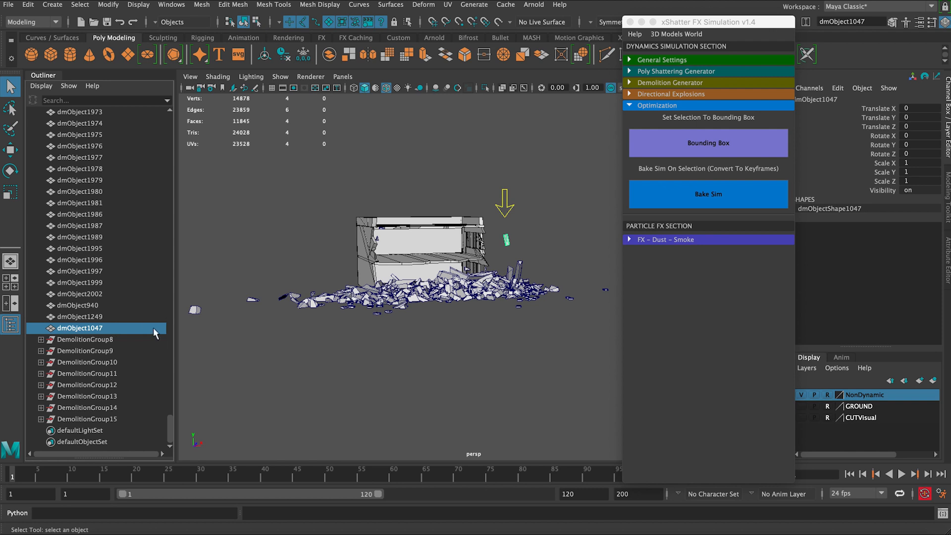
Find the start of the ungrouped dmObject pieces in the Outliner and delete the empty DemolitionGroup6.
left_click_drag(171, 415, 178, 135)
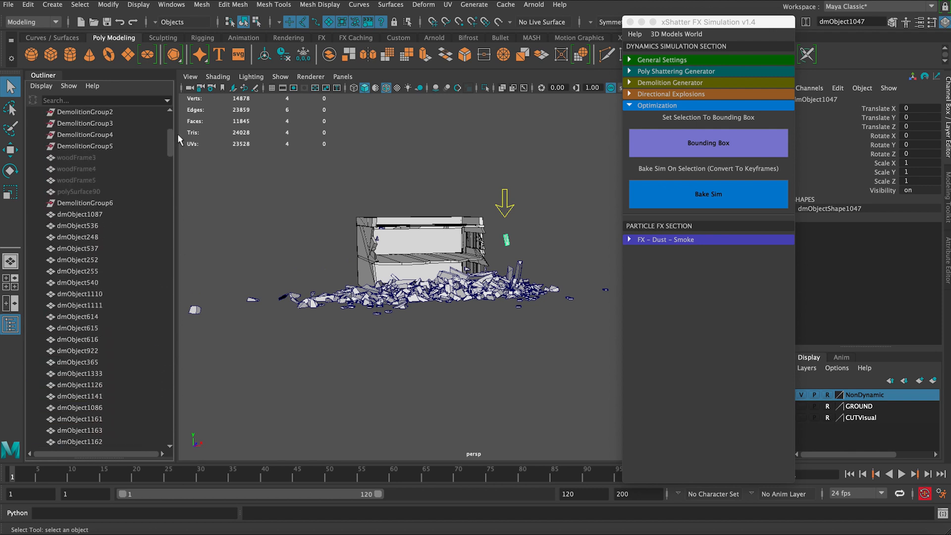
left_click(103, 201)
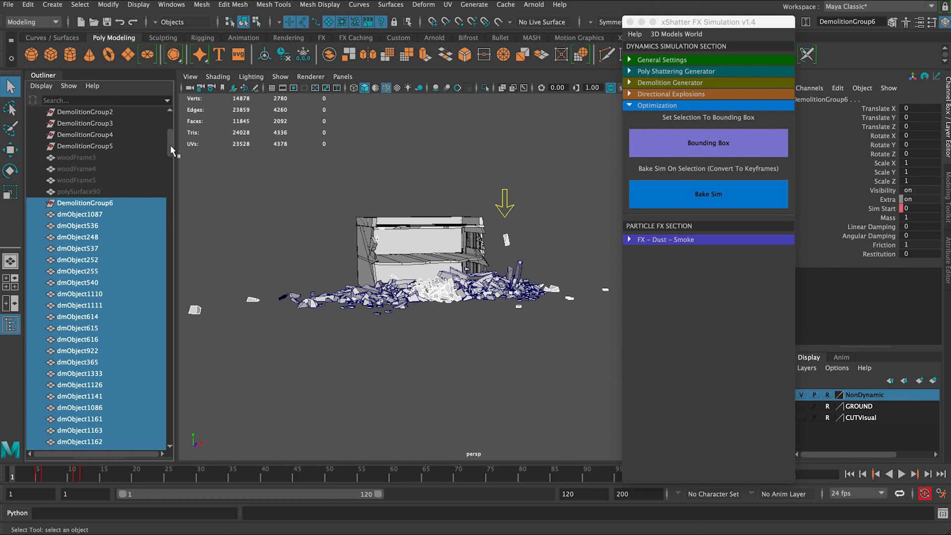
mouse_move(171, 144)
left_mouse_down()
mouse_move(171, 257)
mouse_move(171, 141)
left_mouse_up()
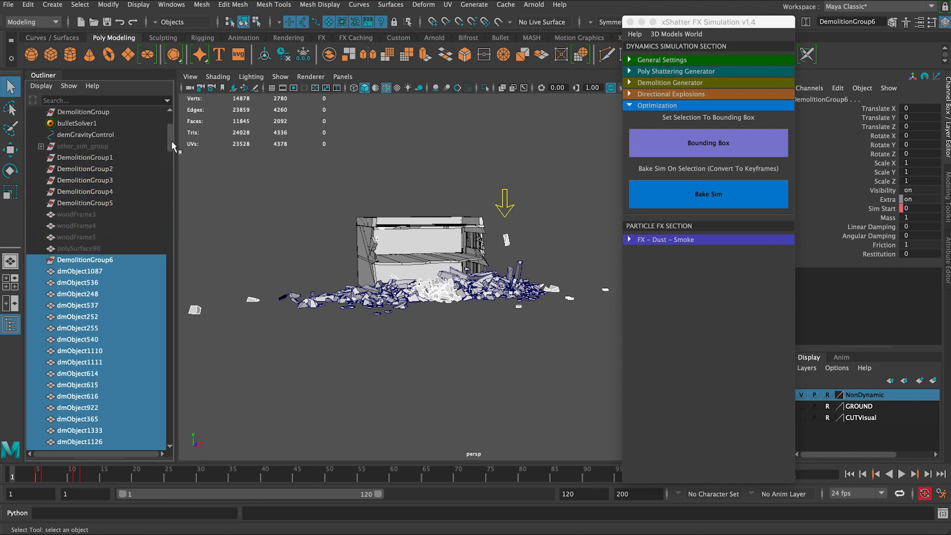
left_click(82, 261)
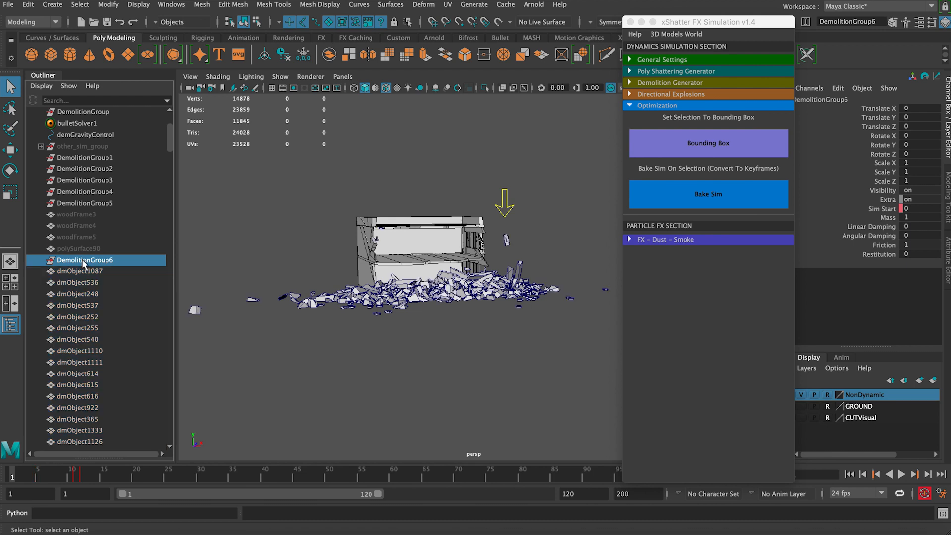
left_click(64, 270)
left_click(75, 262)
key("Delete")
Select the ungrouped pieces from dmObject1087 through dmObject1047 and turn their Visibility off, then clear the selection.
left_click(81, 258)
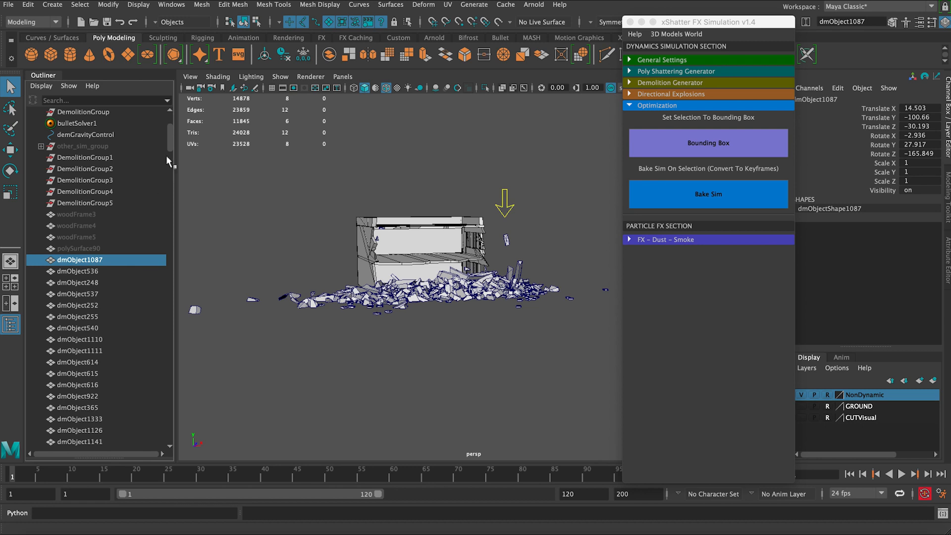
left_click_drag(170, 138, 164, 426)
left_click(102, 327, "shift")
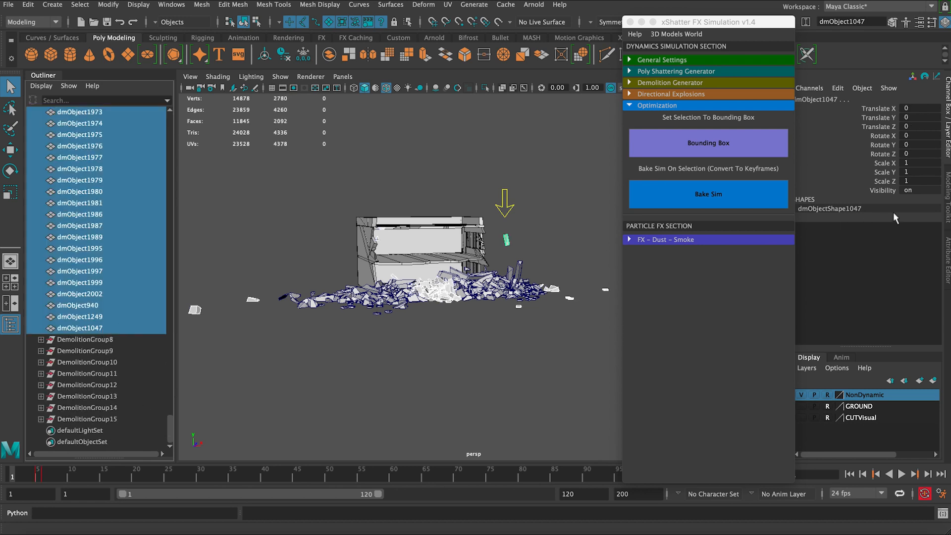
double_click(926, 190)
type("0")
key("Return")
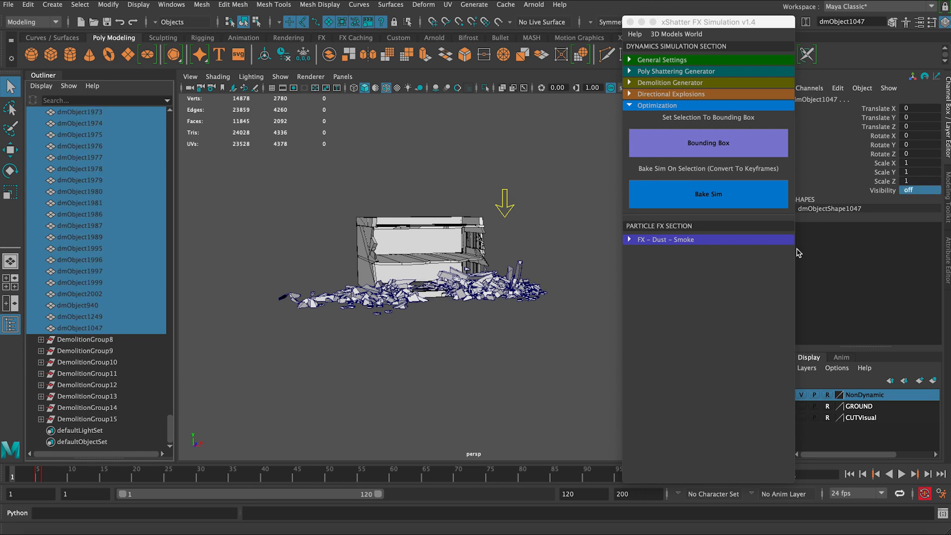
left_click(498, 350)
Select all the remaining rubble pieces in front of the building and move the xShatter window up.
left_click_drag(498, 350, 364, 276, "alt")
left_click_drag(324, 238, 468, 370)
left_click_drag(448, 339, 468, 314, "alt")
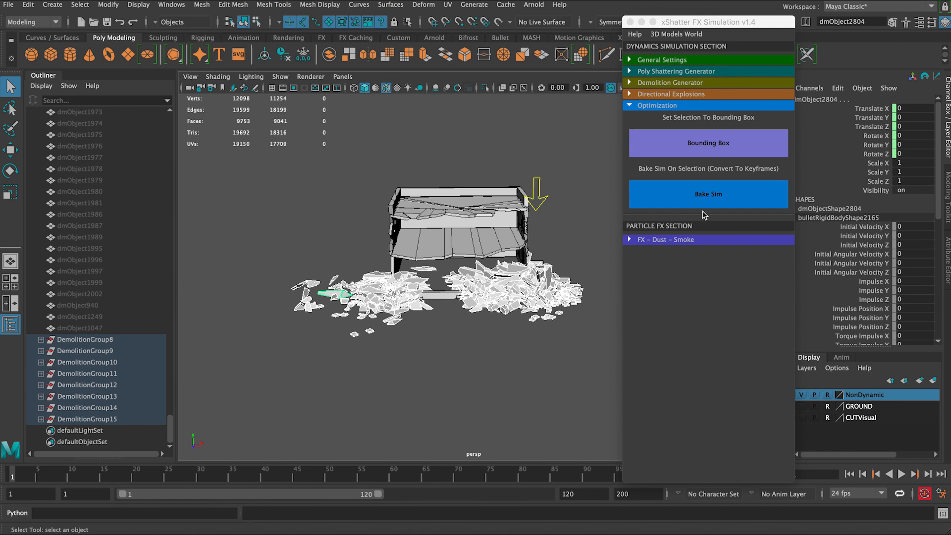
left_click_drag(706, 25, 678, 8)
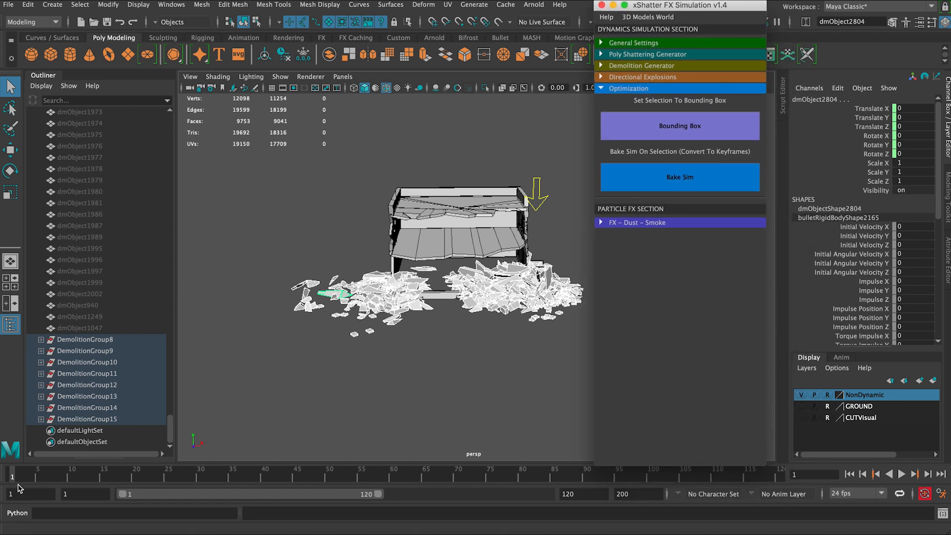
Shorten the playback range to end at frame 100 and bake the selected rubble's simulation to keyframes with xShatter.
mouse_move(379, 495)
left_mouse_down()
mouse_move(269, 501)
mouse_move(585, 497)
mouse_move(278, 503)
mouse_move(474, 501)
mouse_move(366, 504)
left_mouse_up()
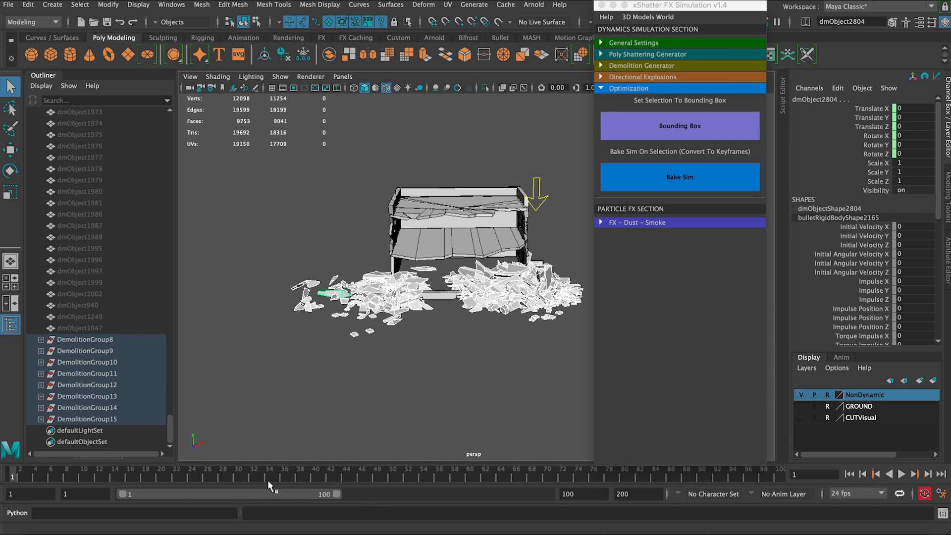
left_click(664, 181)
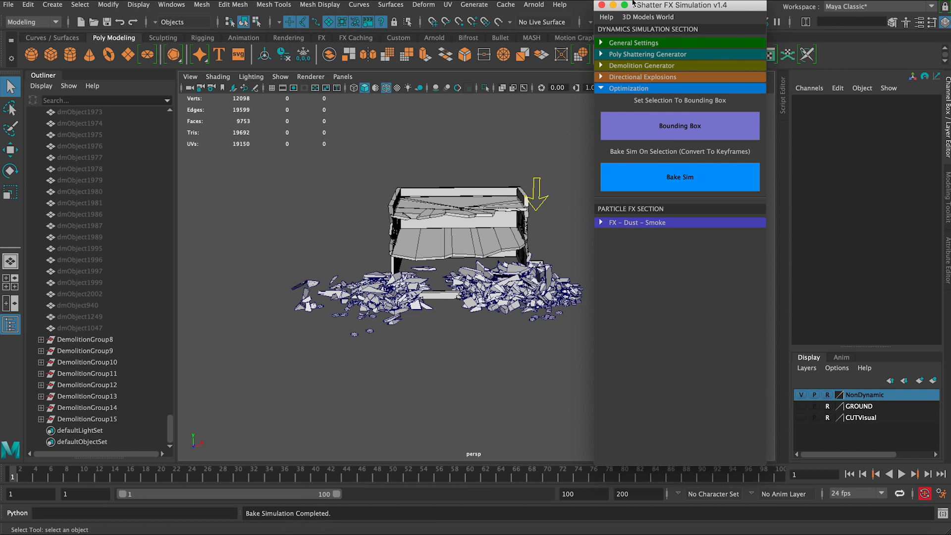
left_click_drag(622, 10, 647, 14)
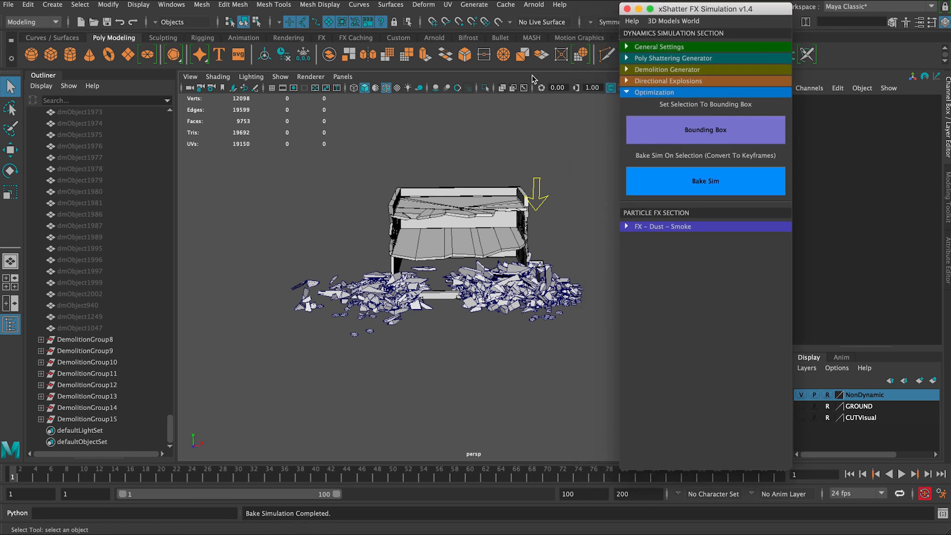
Play the baked animation, stop it at frame 73 and view the flying rubble from another angle.
key("alt+v")
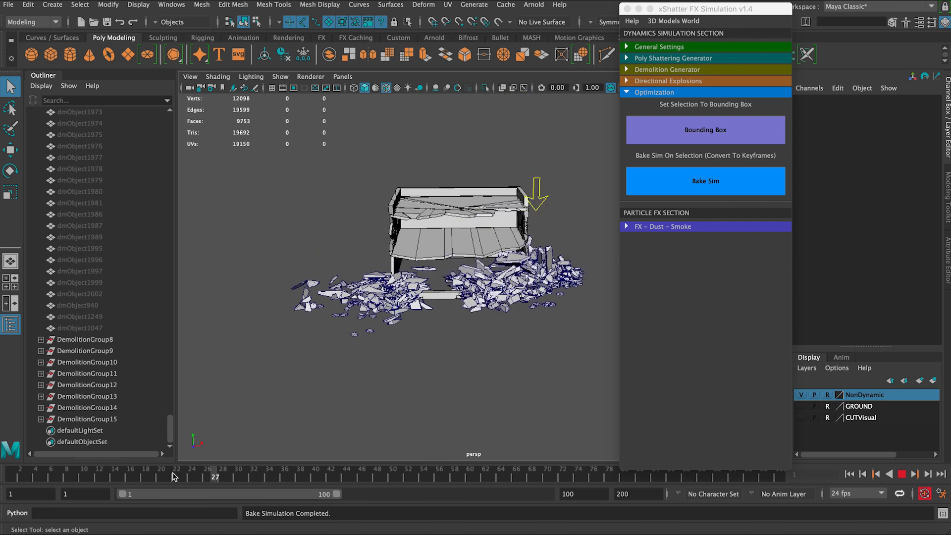
key("alt+v")
left_click_drag(448, 233, 476, 166, "alt")
middle_click_drag(476, 164, 429, 227, "alt")
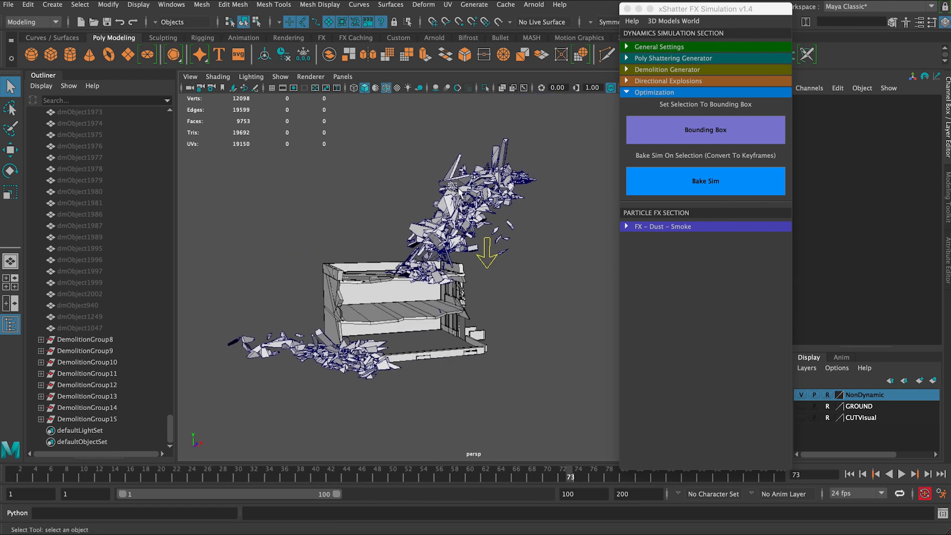
Select several clusters of the airborne and lower rubble pieces at frame 73 to inspect their baked keyframes.
left_click_drag(449, 184, 493, 202)
left_click(482, 180)
left_click(495, 177)
left_click(478, 191)
left_click(477, 191)
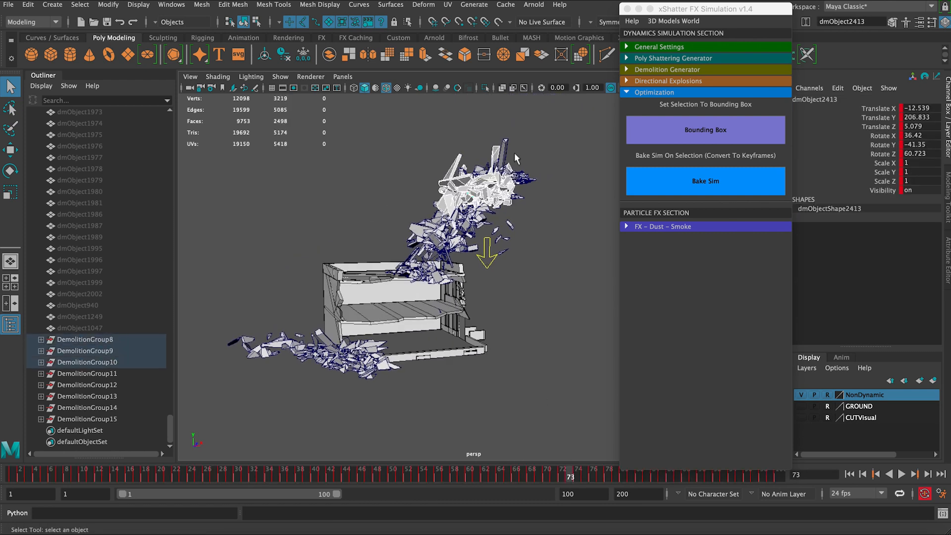
left_click_drag(478, 168, 331, 278)
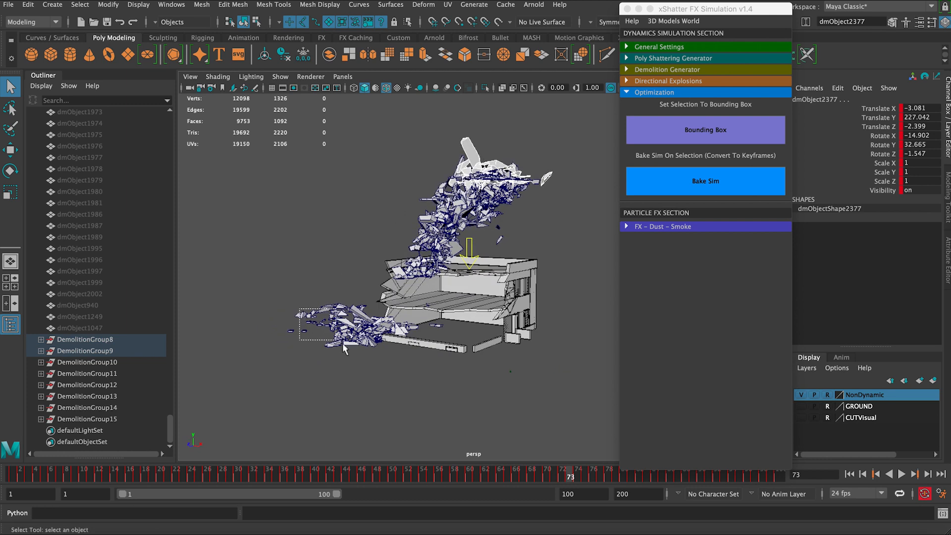
left_click_drag(343, 344, 290, 341)
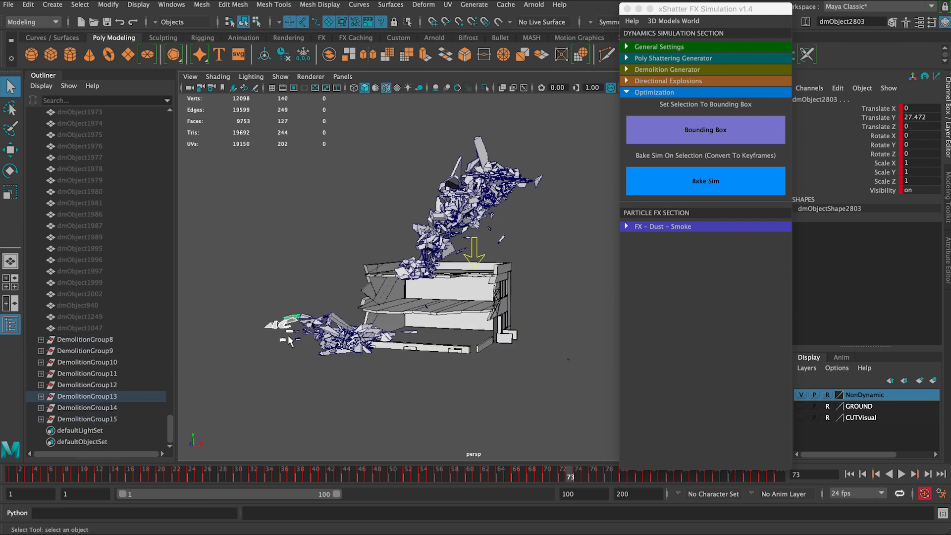
Review the baked motion by scrubbing and replaying it with nothing selected, then return to the first frame.
left_click_drag(561, 468, 608, 469)
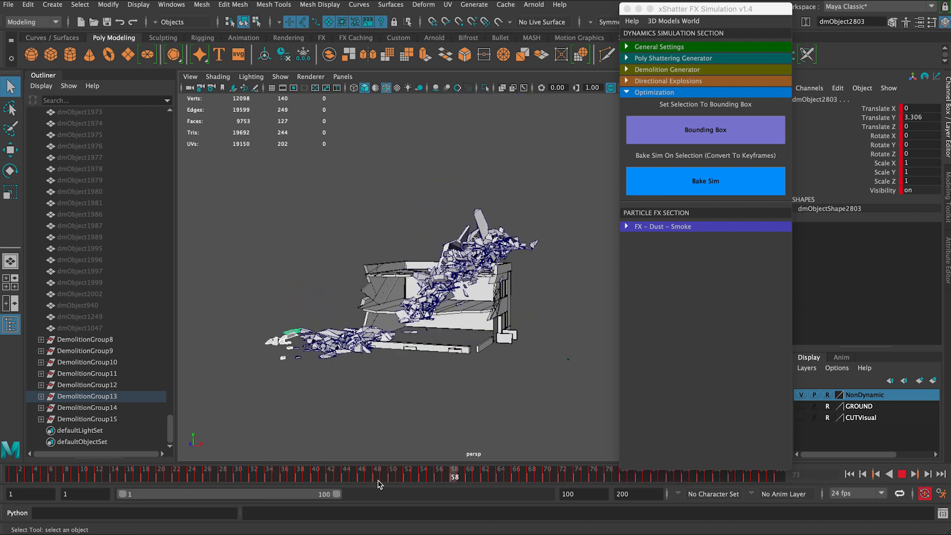
left_click(361, 388)
left_click(901, 474)
left_click(901, 475)
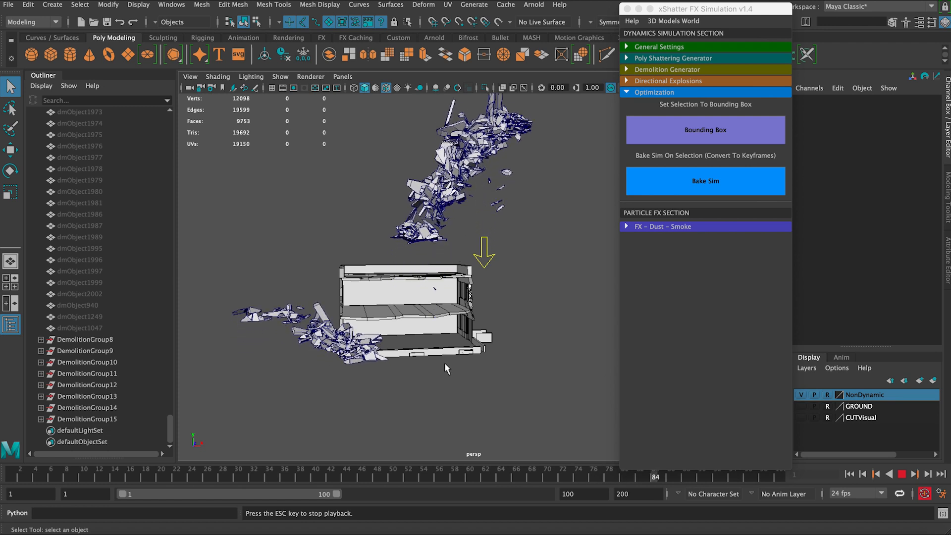
left_click(904, 476)
left_click(851, 474)
Scrub the baked animation to frame 45 and inspect the rising rubble close up from the front of the building.
left_click_drag(407, 370, 338, 344, "alt")
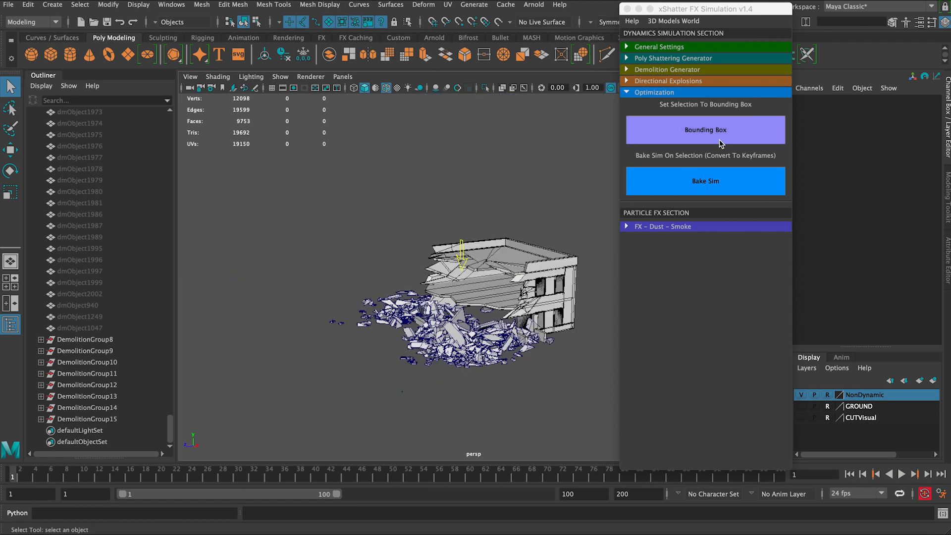
scroll(427, 282, "up", 8)
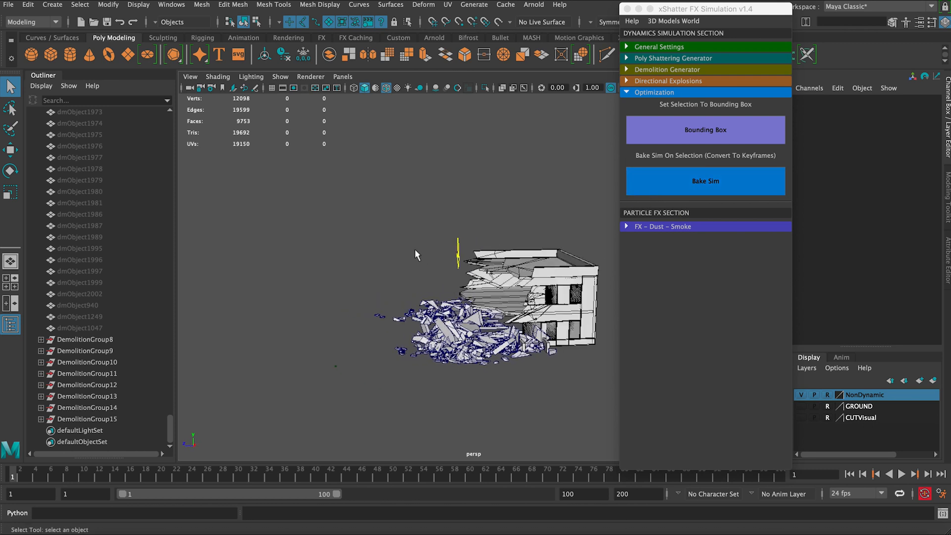
left_click_drag(30, 475, 354, 475)
left_click_drag(243, 341, 384, 341, "alt")
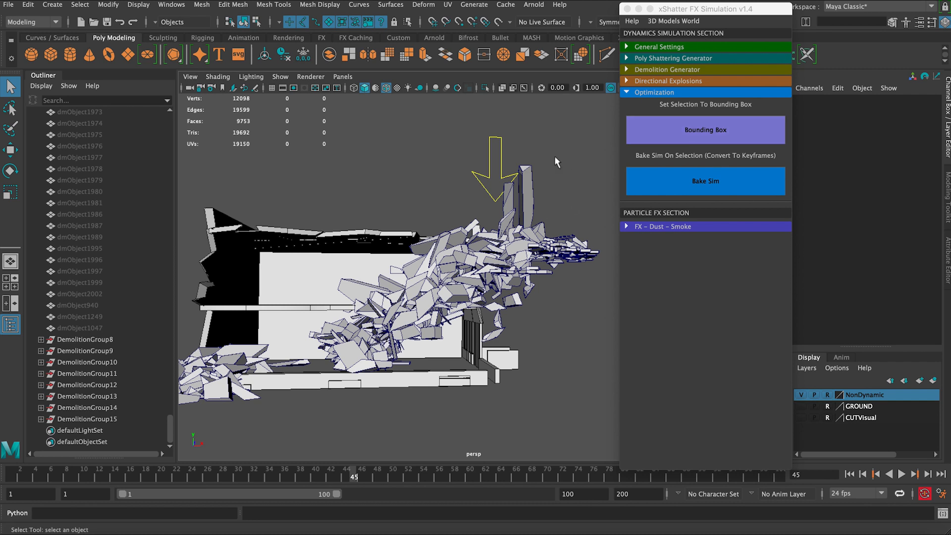
left_click_drag(369, 269, 349, 265, "alt")
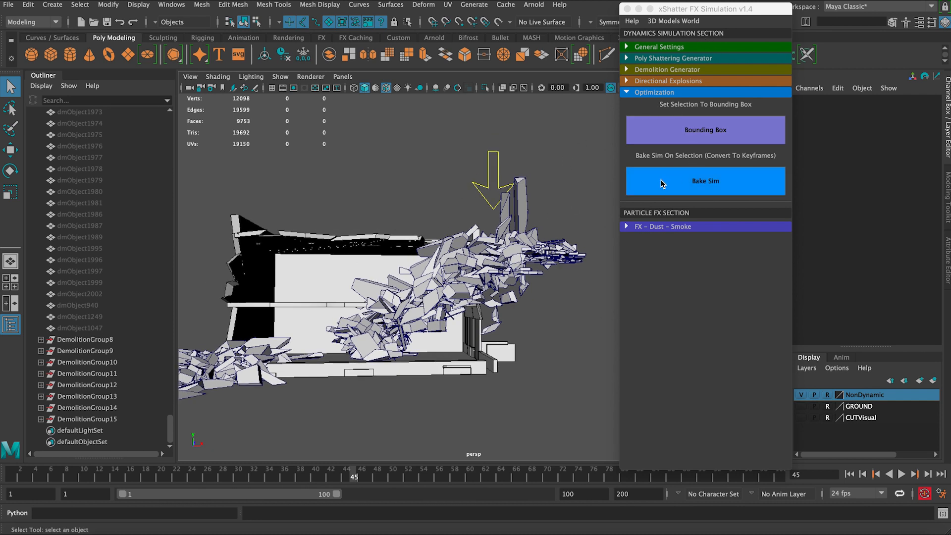
Review the baked animation by scrubbing and playing it, stopping at frames 67, 70 and 75 to examine the flying rubble from several angles.
left_click_drag(446, 277, 294, 274, "alt")
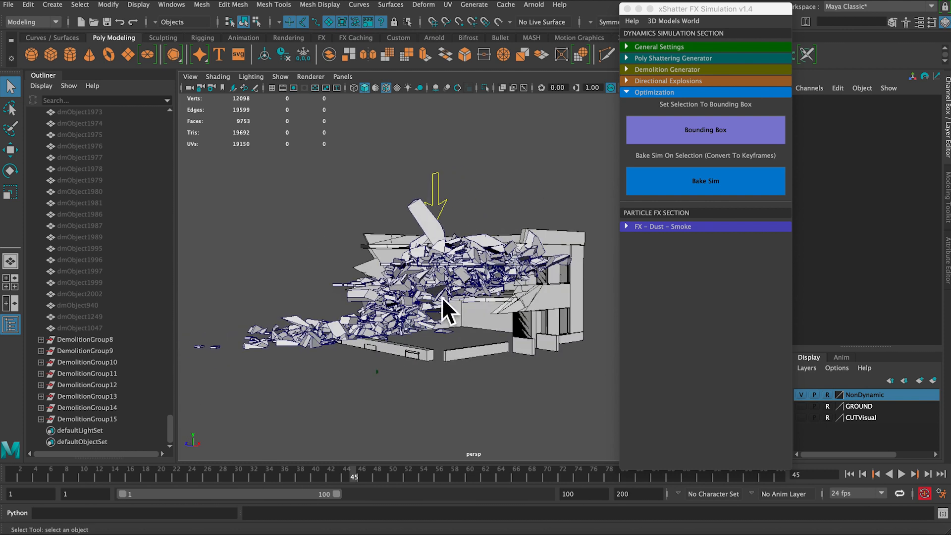
left_click_drag(30, 473, 525, 470)
left_click_drag(445, 297, 397, 292, "alt")
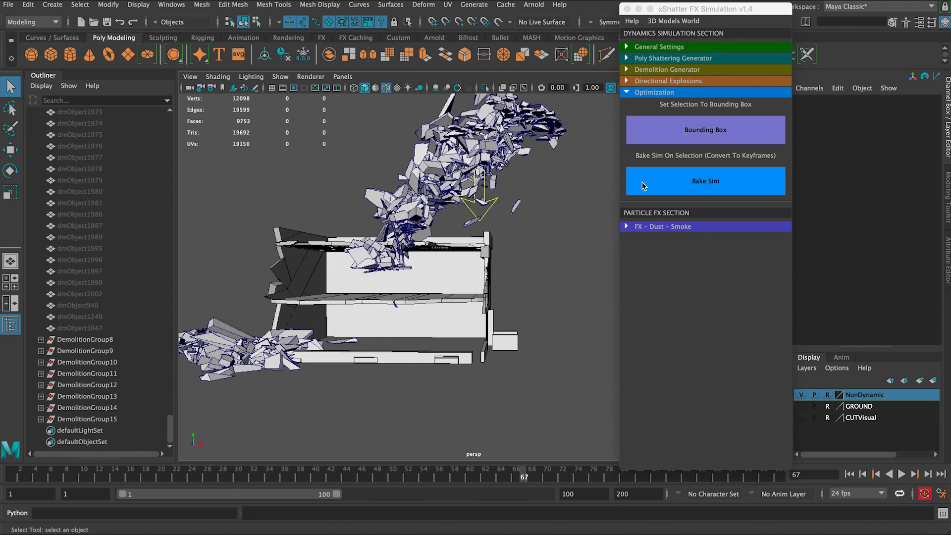
left_click_drag(345, 324, 339, 328, "alt")
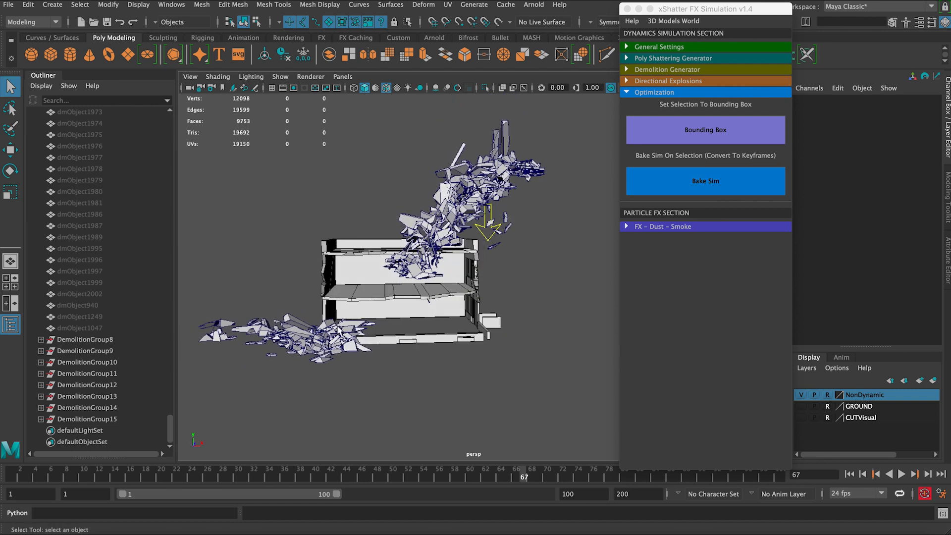
key("alt+v")
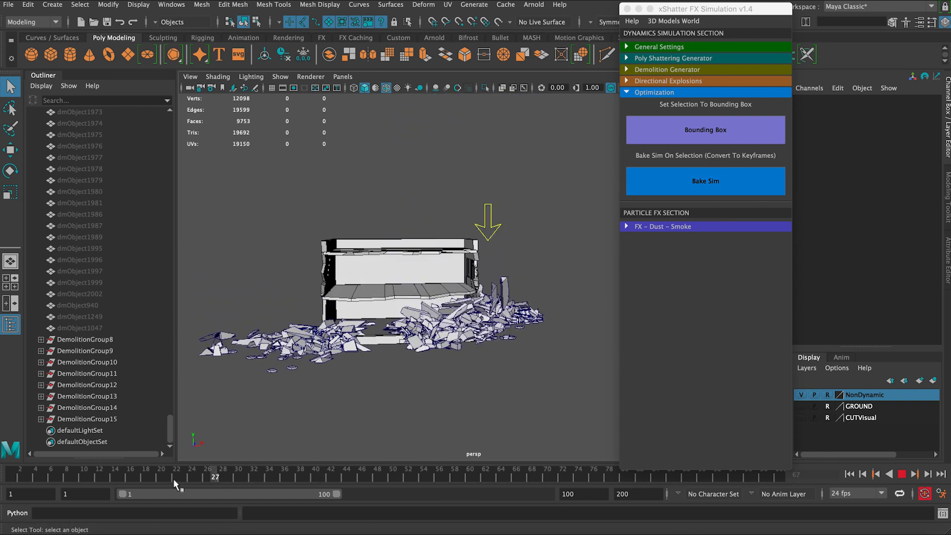
key("alt+v")
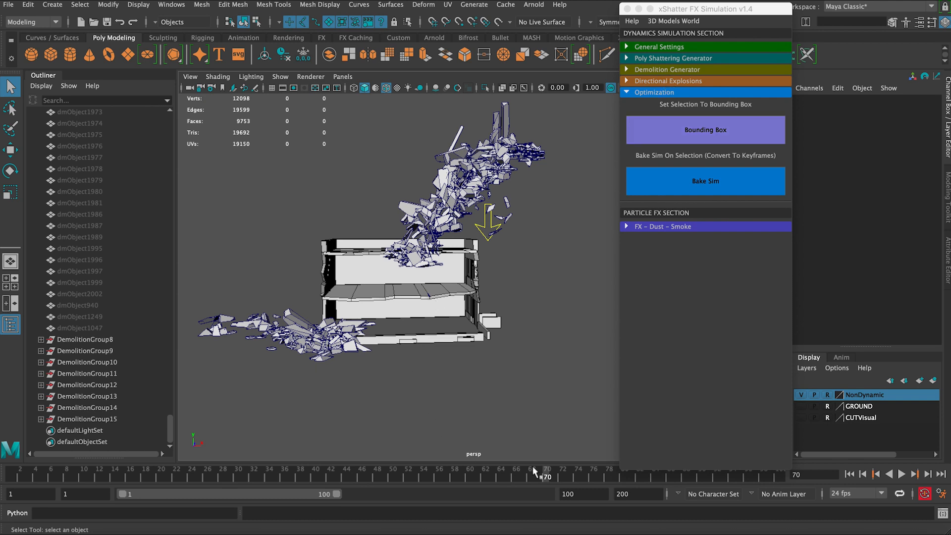
left_click_drag(534, 471, 586, 471)
left_click_drag(406, 322, 496, 268, "alt")
right_click_drag(496, 267, 227, 246, "alt")
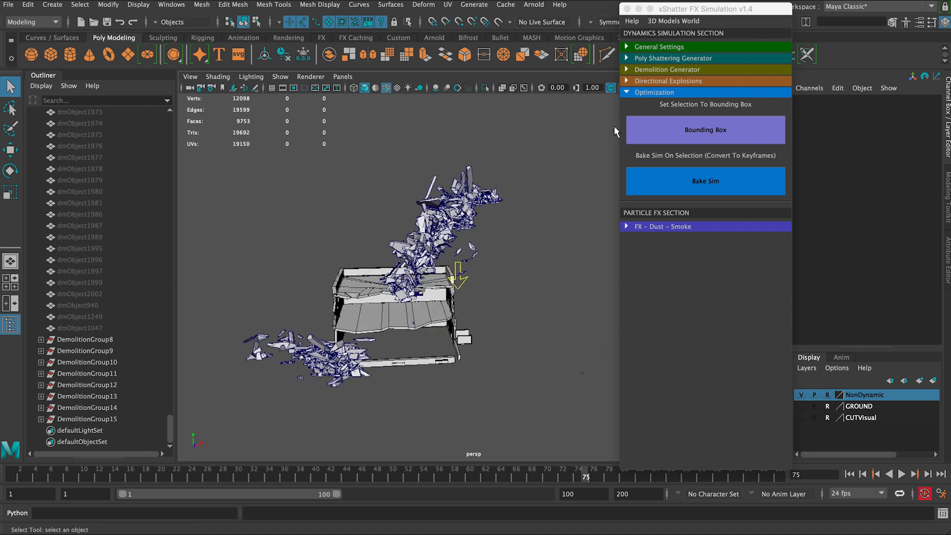
Delete all simulation nodes from the scene using the general simulation settings.
left_click(658, 48)
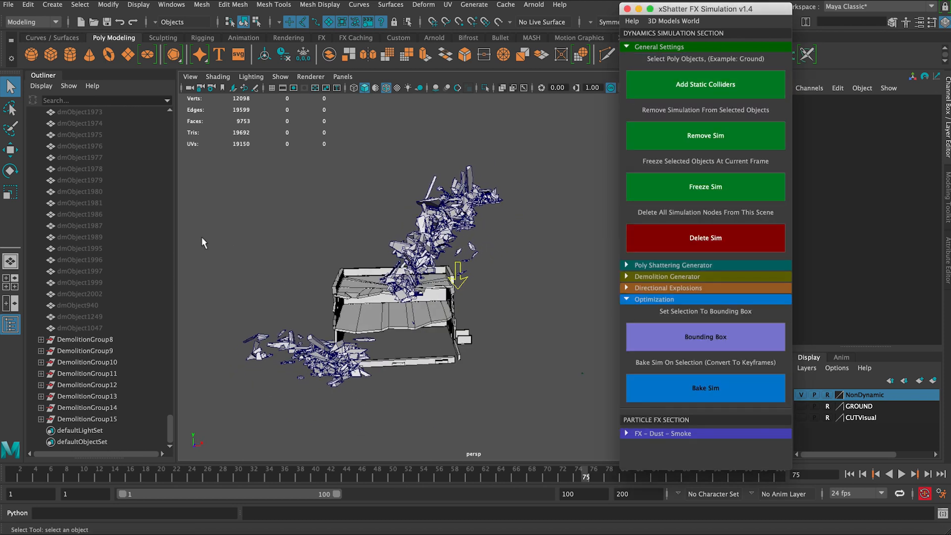
left_click_drag(169, 431, 190, 124)
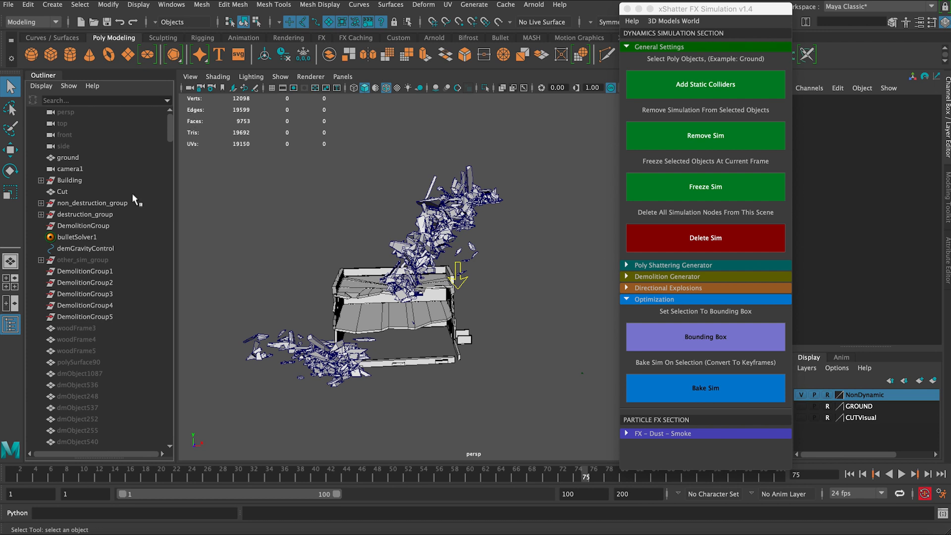
left_click(681, 242)
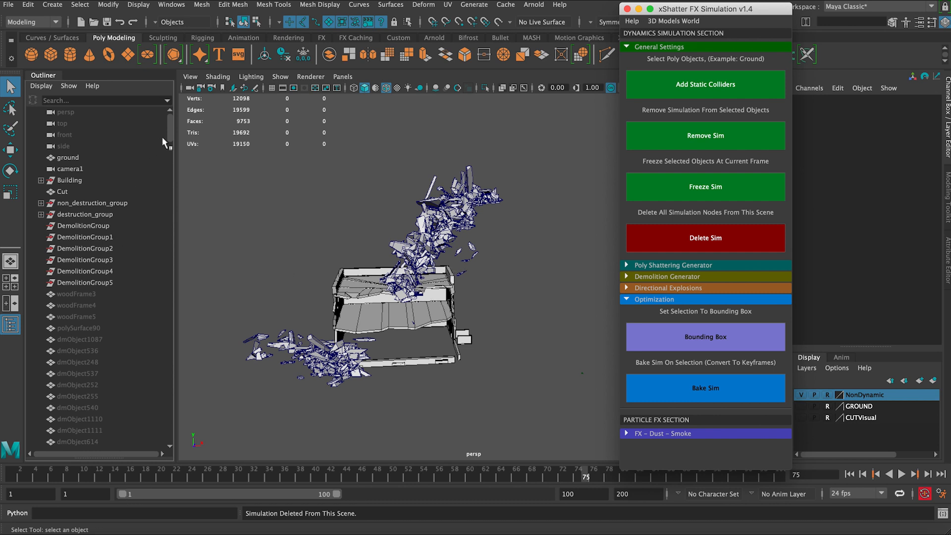
Check the remaining scene objects and replay the baked animation from frame 1, stopping it at frame 70.
left_click_drag(170, 133, 162, 211)
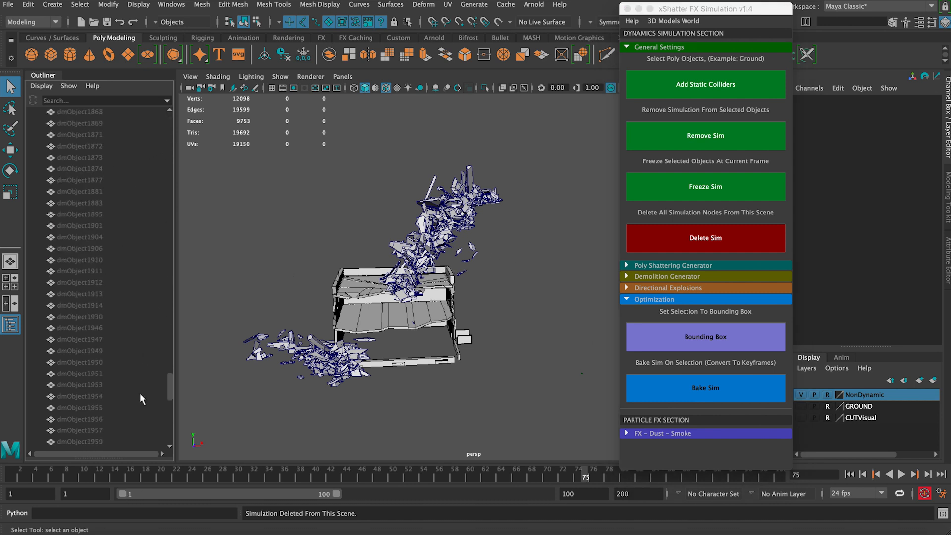
scroll(139, 411, "down", 10)
left_click_drag(313, 473, 517, 473)
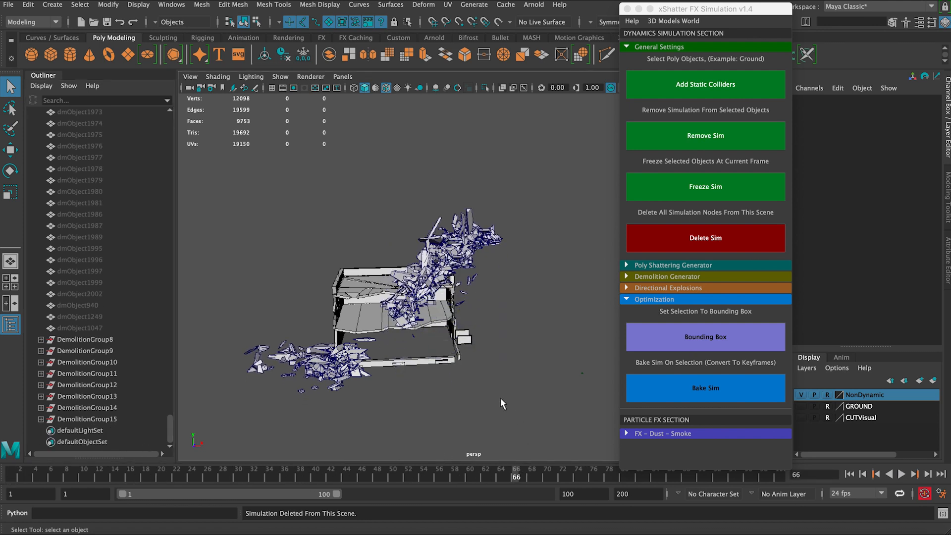
left_click(876, 474)
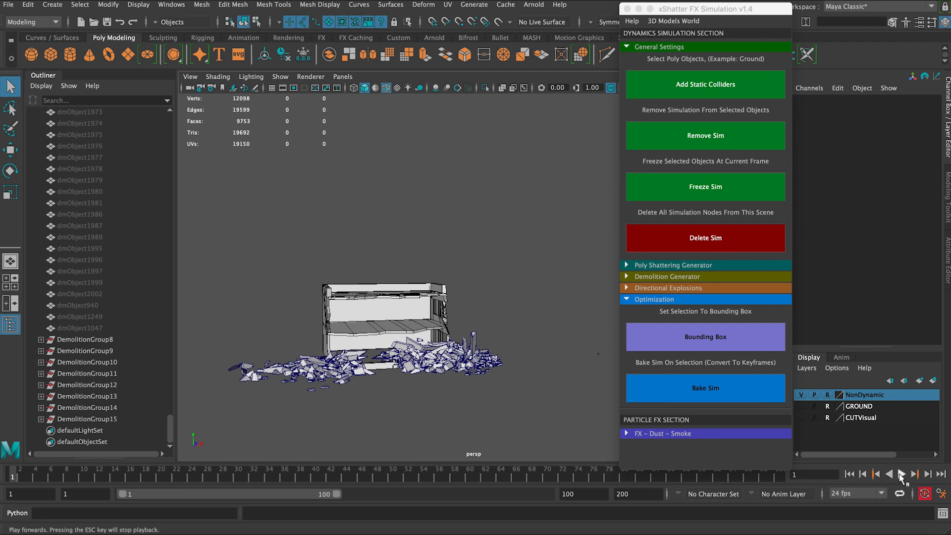
left_click(901, 474)
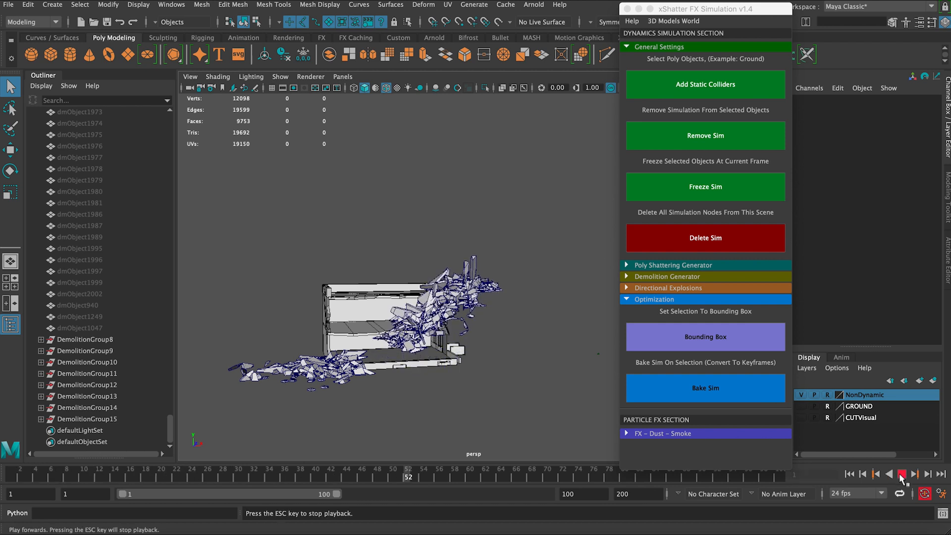
key("Escape")
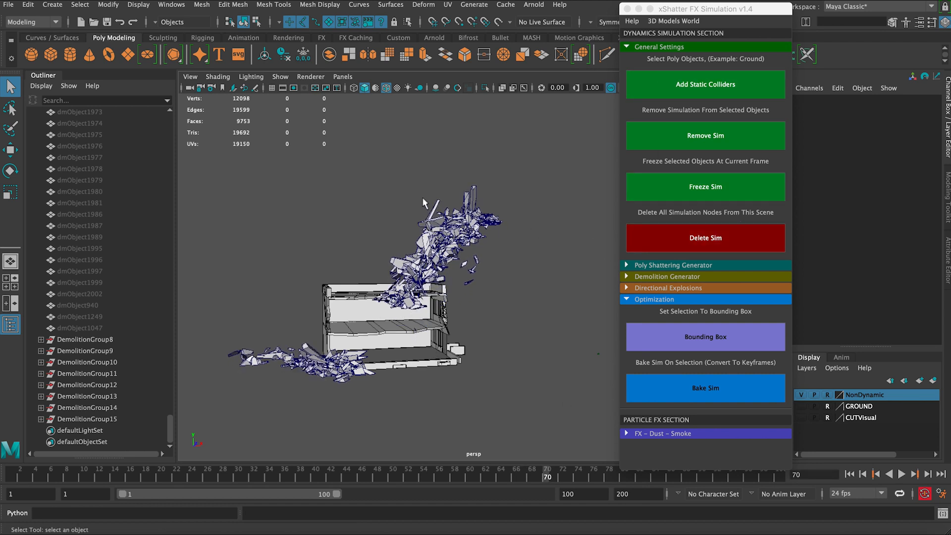
Inspect clusters of the airborne rubble at frame 70 by selecting them, leaving nothing selected.
left_click_drag(423, 201, 479, 234)
left_click(509, 257)
left_click_drag(448, 201, 501, 239)
left_click(501, 238)
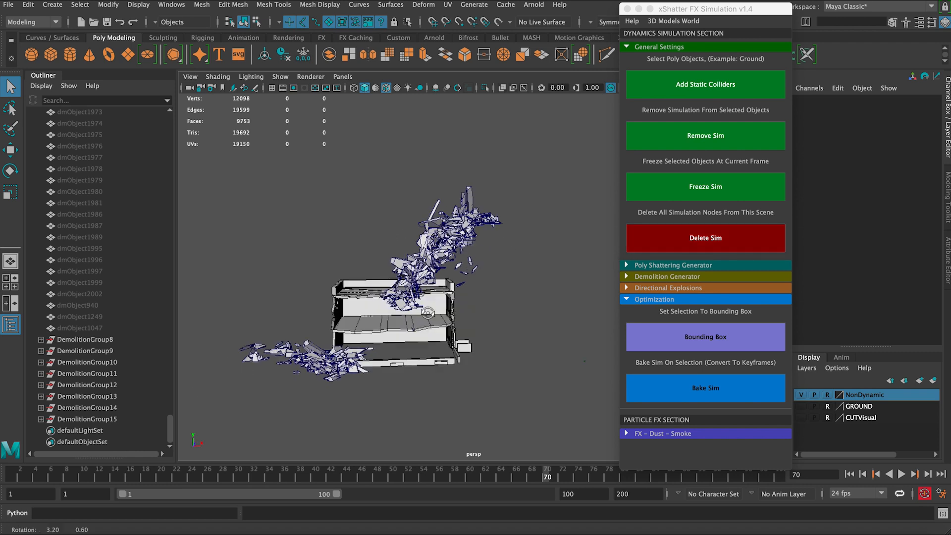
Collapse the general settings and expand the Directional Explosions options.
left_click(665, 93)
left_click(663, 82)
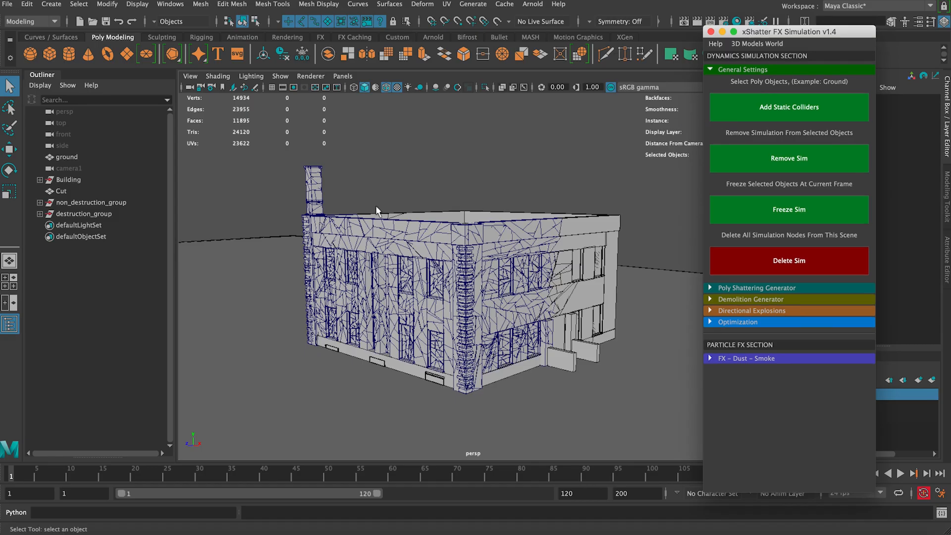
left_click(753, 69)
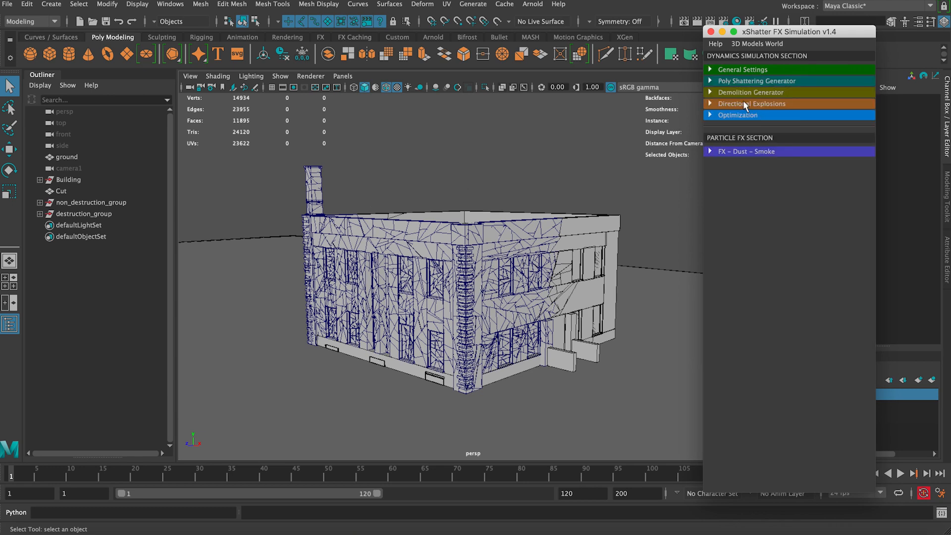
left_click(744, 104)
Select a single glass shard in the leftmost upper window of the shattered building wall.
left_click_drag(482, 211, 524, 266, "alt")
scroll(525, 265, "up", 6)
middle_click_drag(456, 238, 531, 165, "alt")
scroll(454, 187, "up", 3)
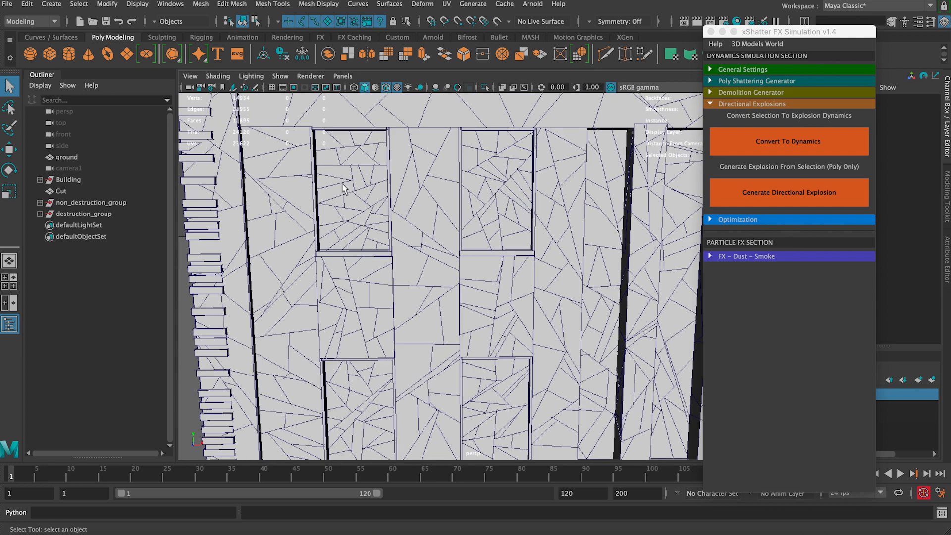
left_click(343, 183)
scroll(337, 195, "down", 7)
left_click_drag(305, 179, 374, 184, "alt")
scroll(359, 171, "up", 3)
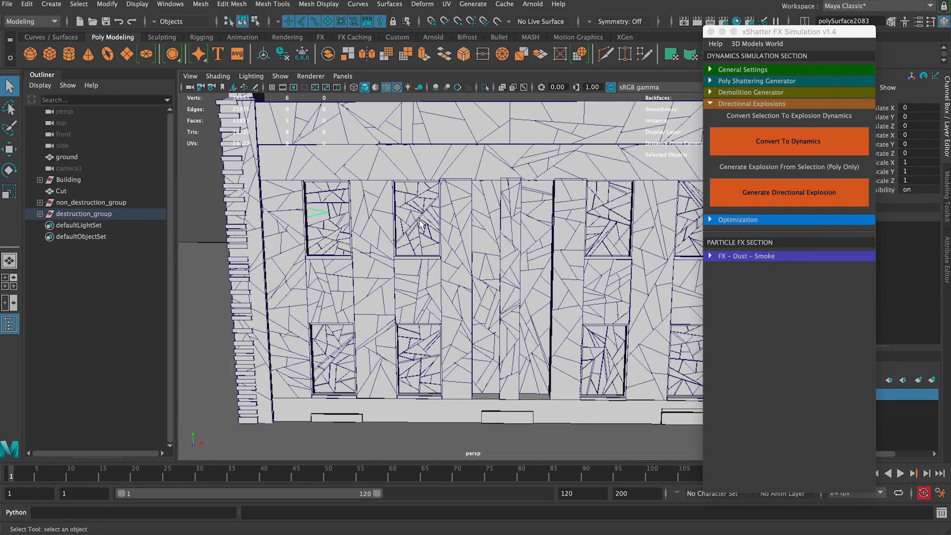
left_click_drag(401, 225, 419, 227, "alt")
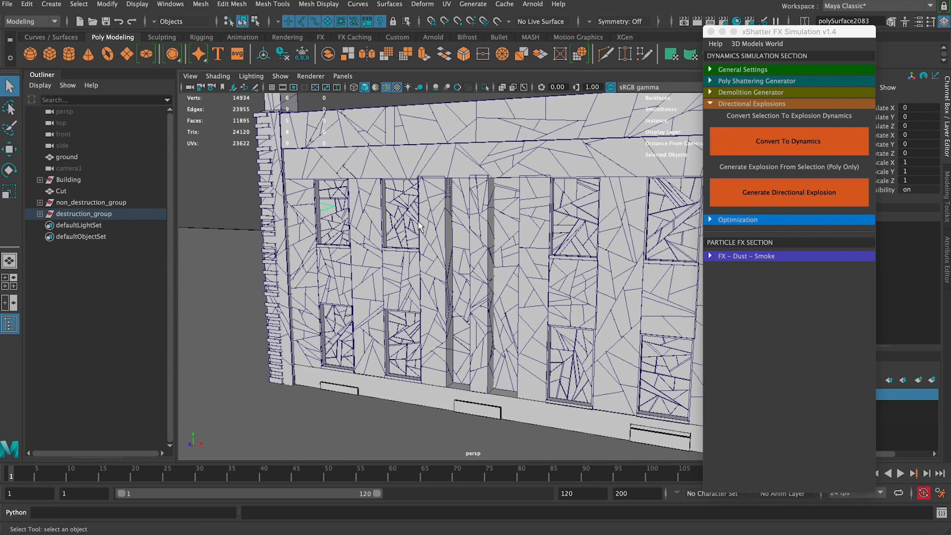
left_click_drag(336, 226, 372, 220, "alt")
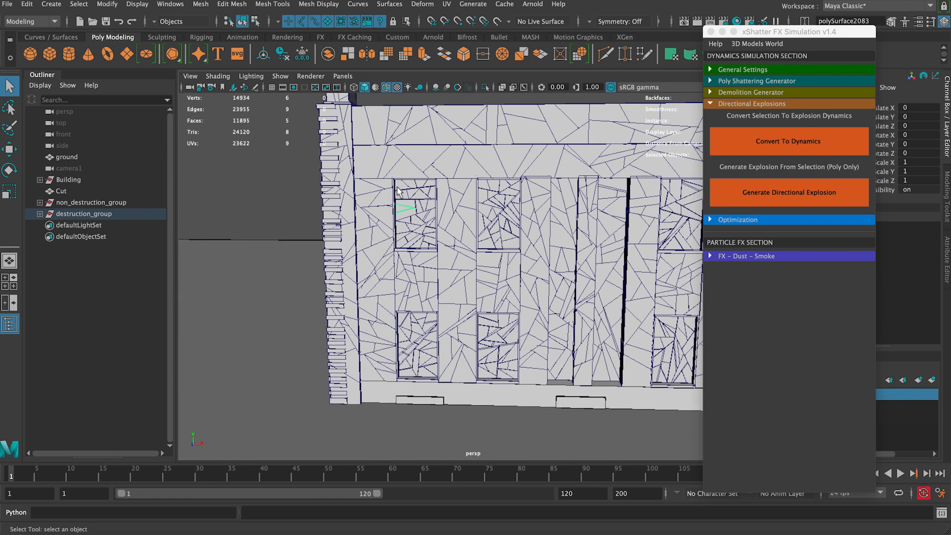
Select all the glass shards of the leftmost upper window in the front view.
scroll(397, 203, "up", 3)
mouse_move(411, 193)
left_mouse_down("alt")
mouse_move(423, 194)
mouse_move(411, 212)
left_mouse_up("alt")
key("space")
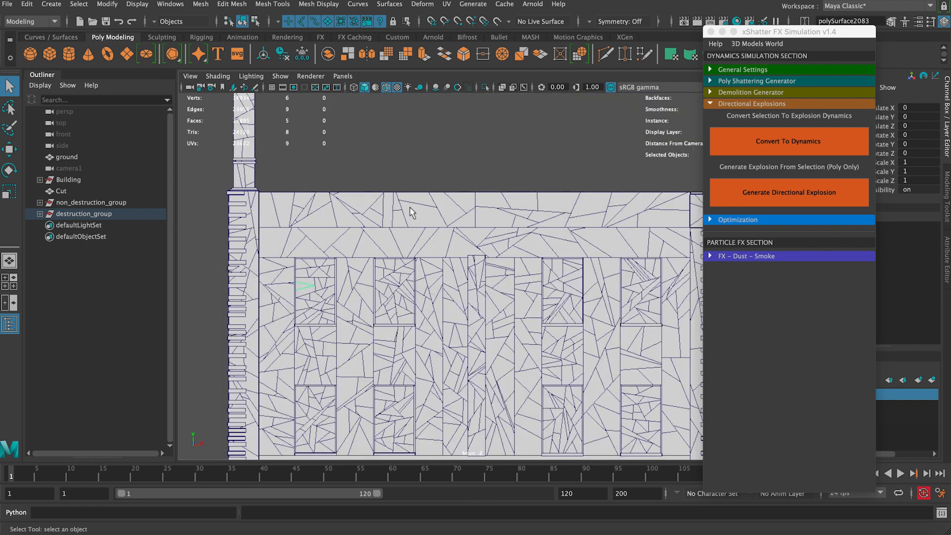
middle_click_drag(340, 229, 426, 188, "alt")
scroll(386, 188, "up", 5)
middle_click_drag(341, 187, 410, 176, "alt")
scroll(407, 234, "up", 2)
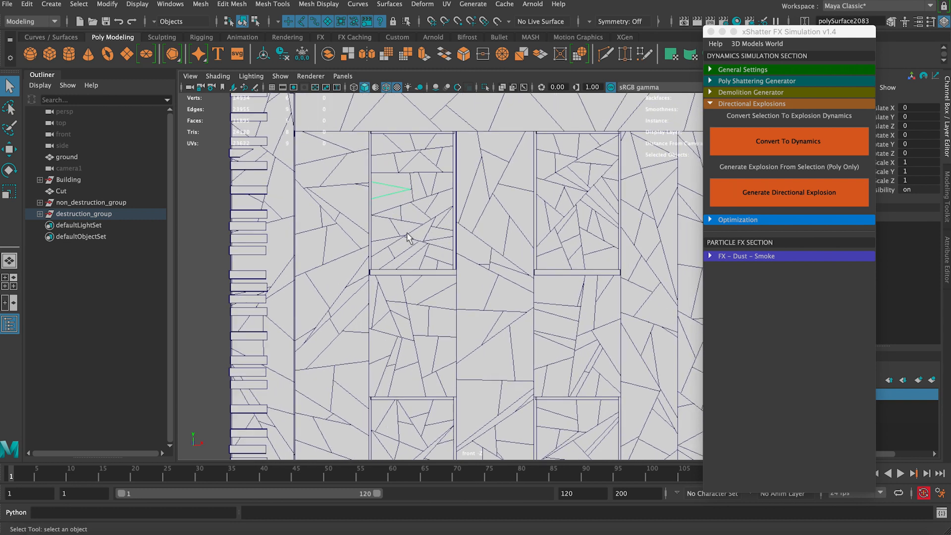
left_click(449, 267)
scroll(444, 261, "down", 2)
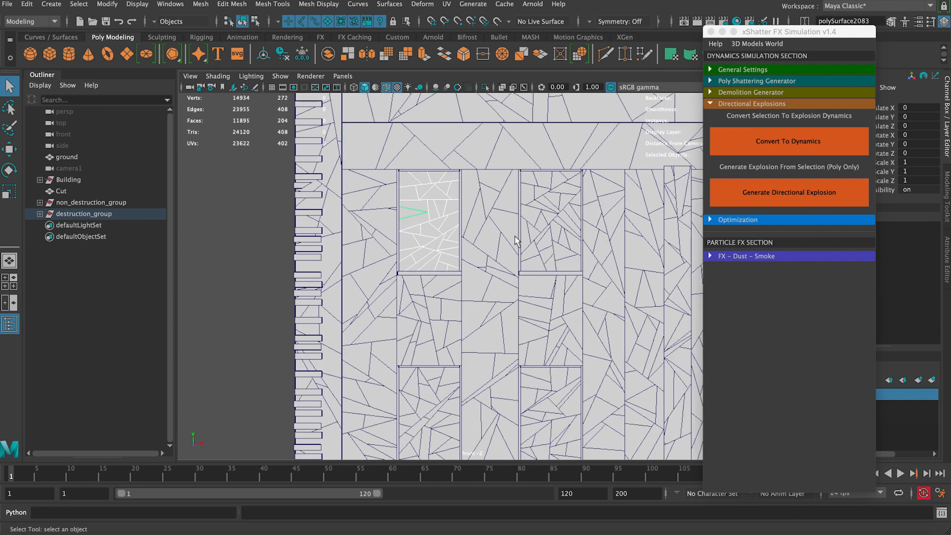
middle_click_drag(515, 242, 418, 198, "alt")
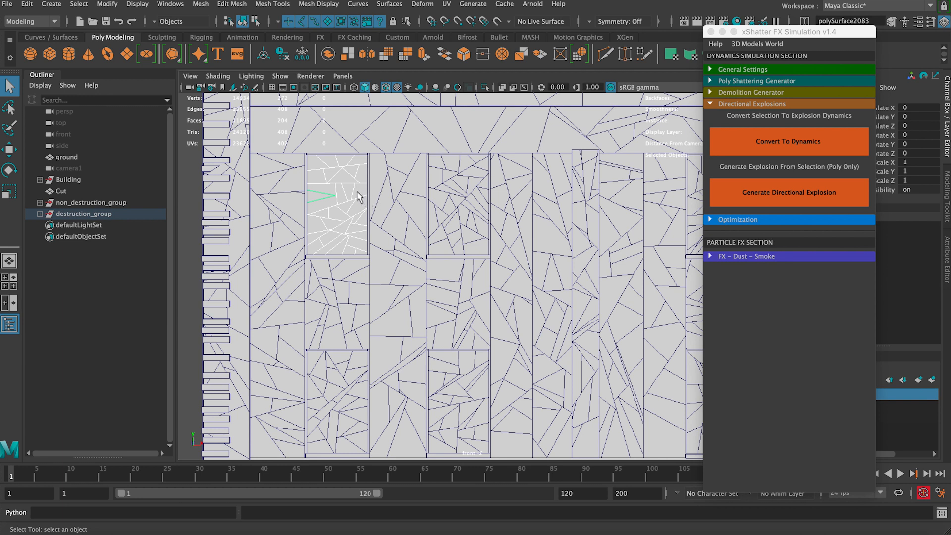
Check the selected window shards in the perspective view in both wireframe and shaded display.
key("space")
left_click_drag(359, 196, 365, 173)
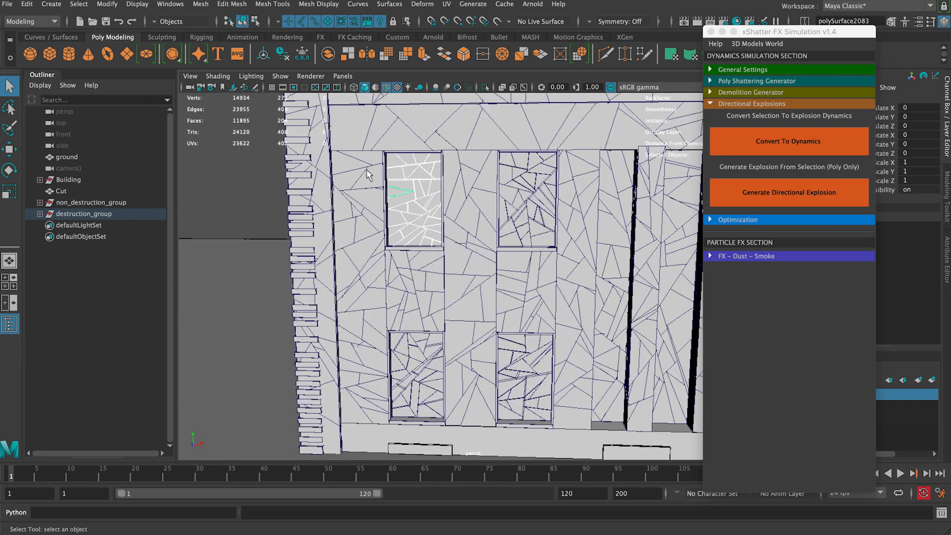
key("f")
right_click_drag(475, 252, 307, 163, "alt")
left_click_drag(308, 163, 384, 206, "alt")
key("4")
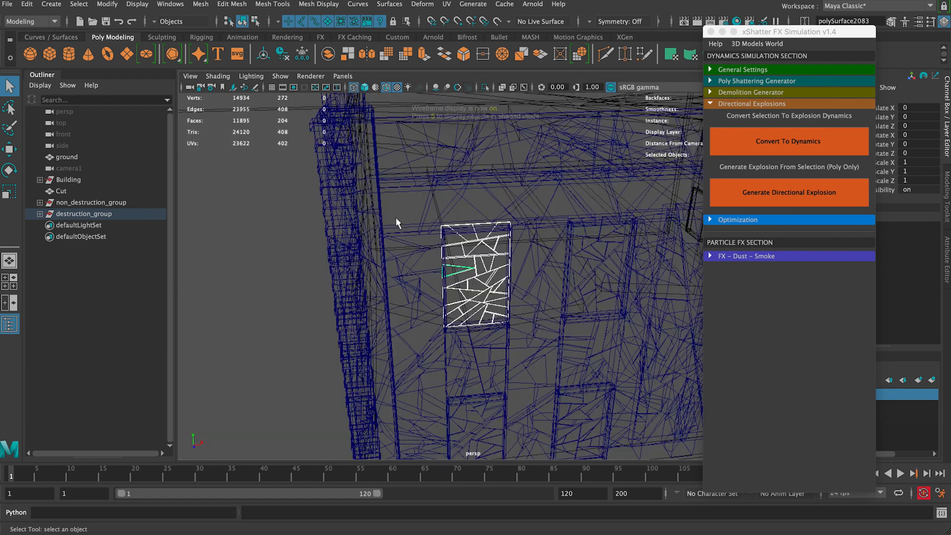
mouse_move(394, 239)
left_mouse_down("alt")
mouse_move(539, 243)
mouse_move(388, 234)
mouse_move(383, 253)
mouse_move(446, 195)
mouse_move(462, 196)
left_mouse_up("alt")
key("5")
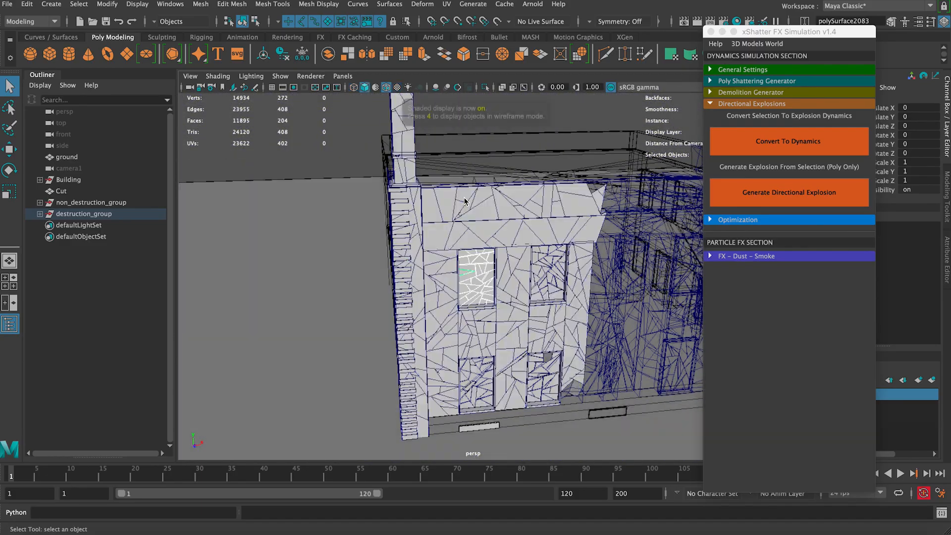
Convert the selected window shards to explosion dynamics and generate a directional explosion from them.
key("w")
left_click_drag(500, 221, 365, 240, "alt")
right_click_drag(365, 240, 522, 253, "alt")
left_click_drag(522, 253, 597, 254, "alt")
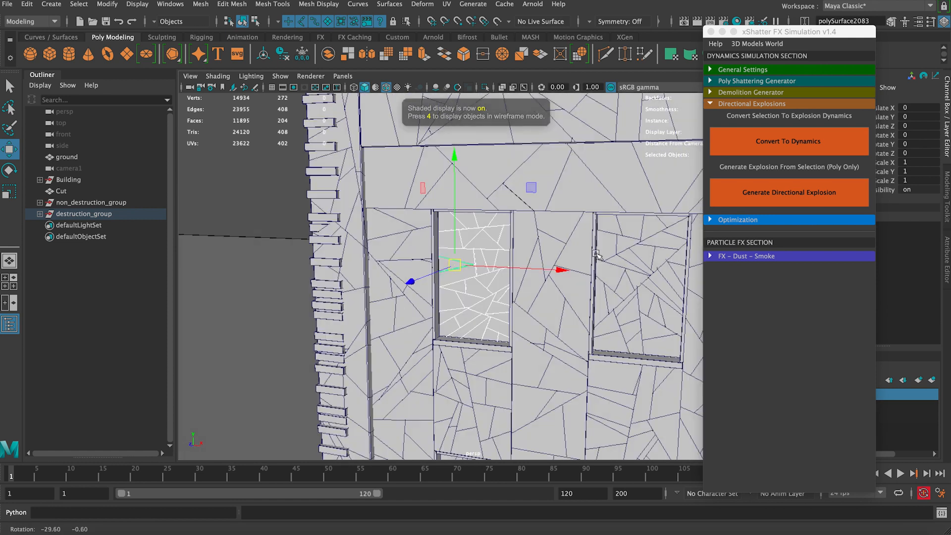
left_click_drag(596, 255, 627, 256, "alt")
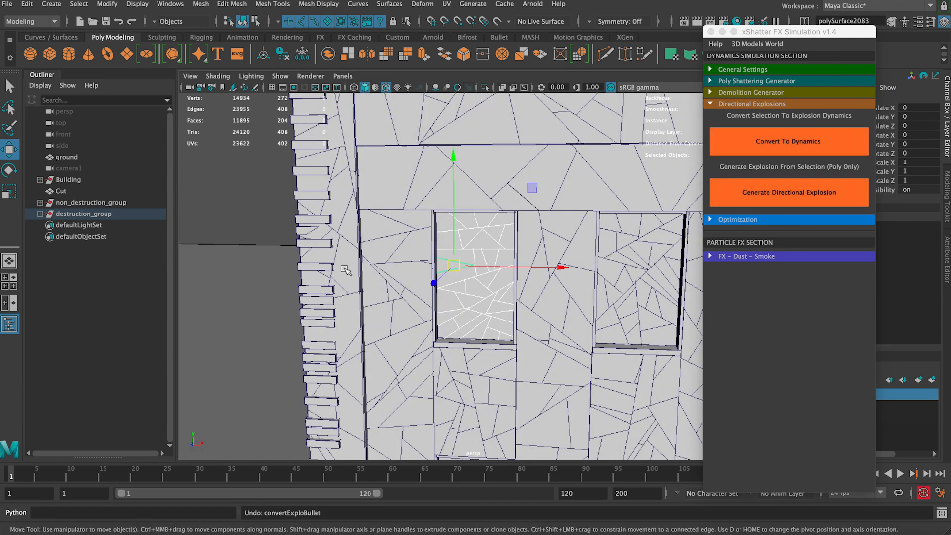
right_click_drag(483, 264, 472, 266, "alt")
right_click_drag(373, 257, 375, 263, "alt")
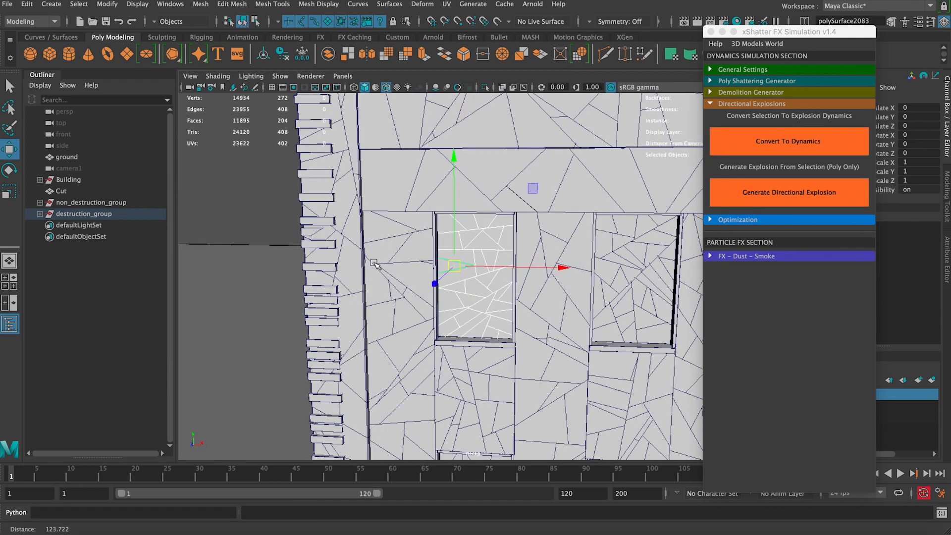
left_click(780, 191)
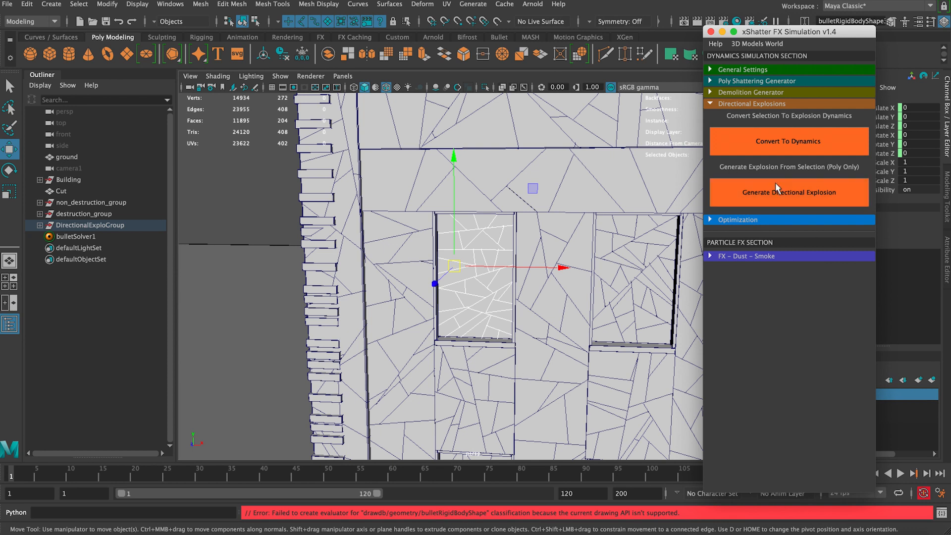
left_click(783, 198)
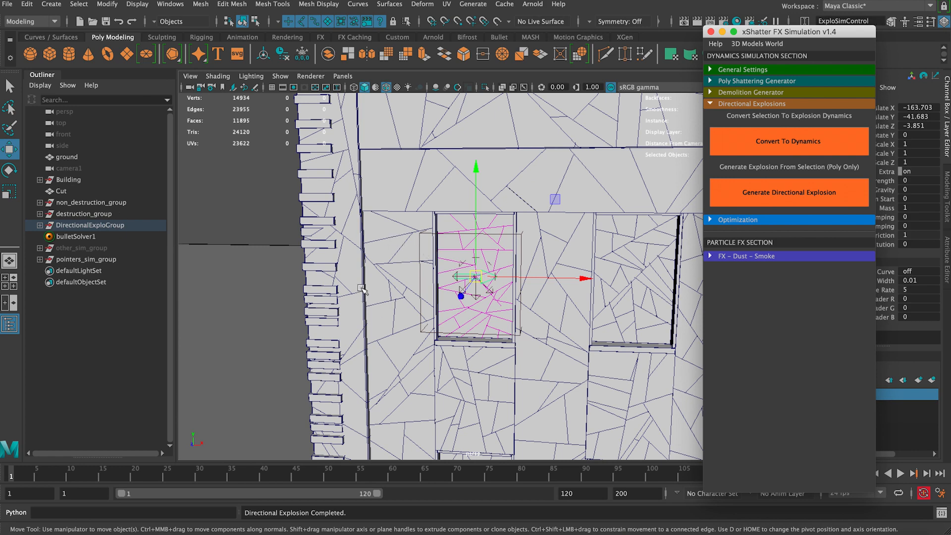
Move the explosion control out in front of the window along Z to 38.098.
left_click_drag(362, 289, 540, 242, "alt")
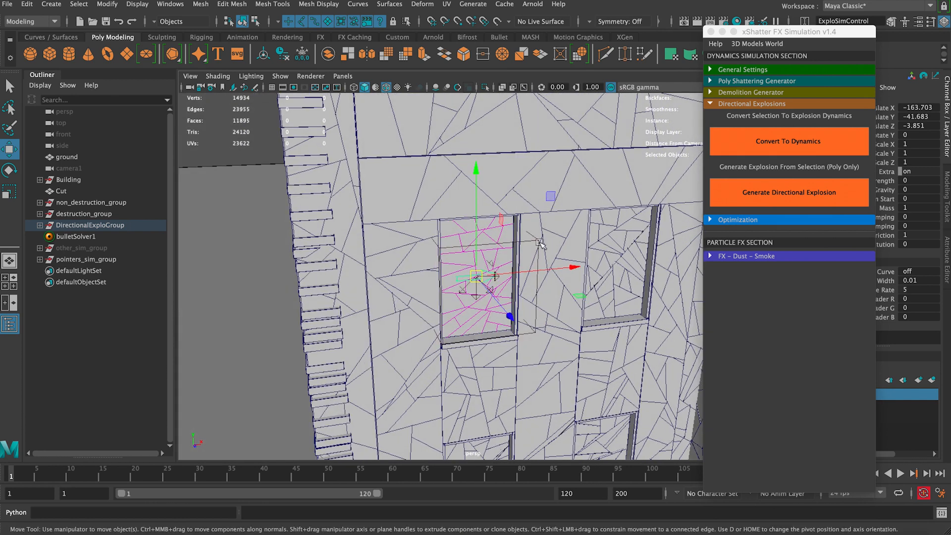
left_click_drag(464, 288, 279, 400, "alt")
left_click_drag(416, 313, 372, 294, "alt")
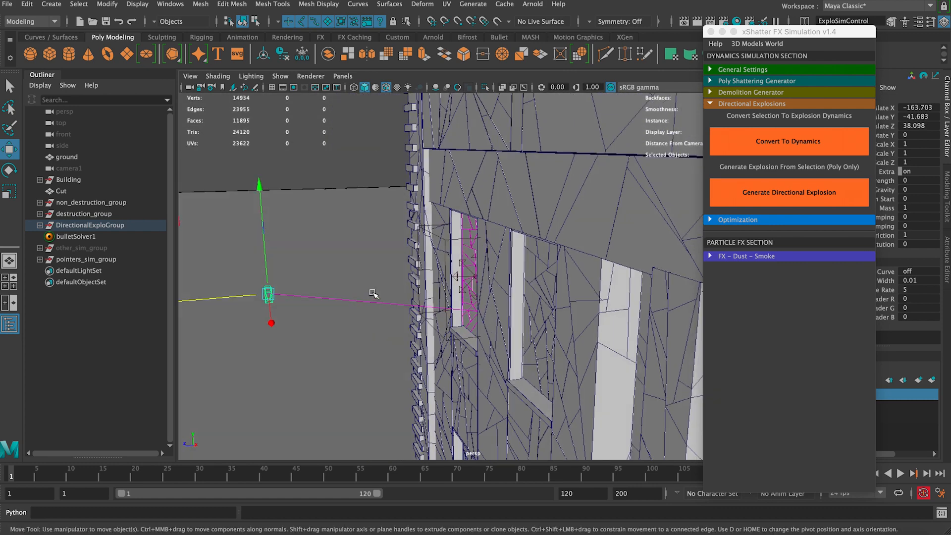
Try moving the explosion control sideways along X to -141.033, and undo the sideways move.
right_click_drag(373, 293, 342, 222, "alt")
middle_click_drag(342, 223, 354, 206, "alt")
left_click_drag(322, 271, 594, 317)
left_click_drag(525, 316, 621, 304, "alt")
right_click_drag(621, 304, 537, 242, "alt")
left_click_drag(537, 242, 500, 251, "alt")
key("ctrl+z")
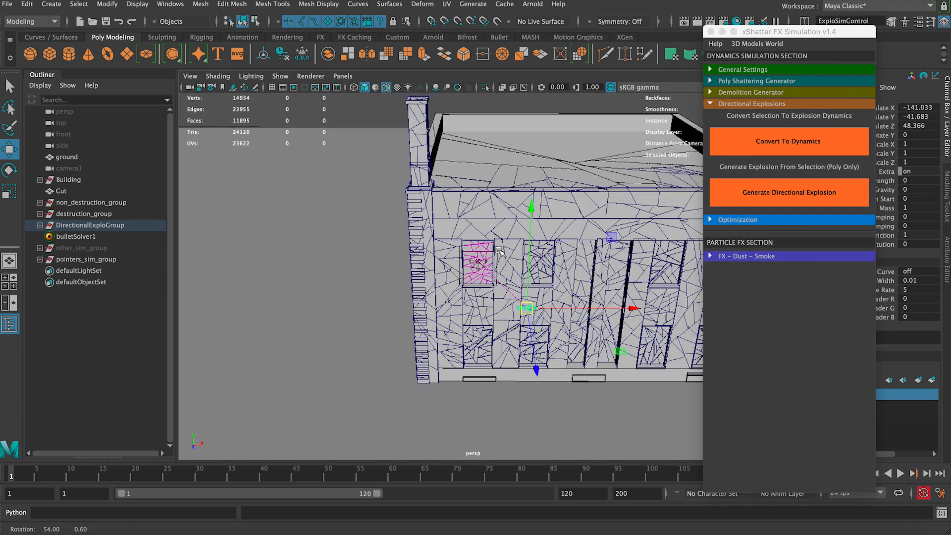
key("ctrl+z")
Move the explosion control farther out from the facade to 53.61 along Z and scale it uniformly to 4.851.
left_click_drag(562, 300, 515, 280, "alt")
middle_click_drag(547, 258, 472, 221, "alt")
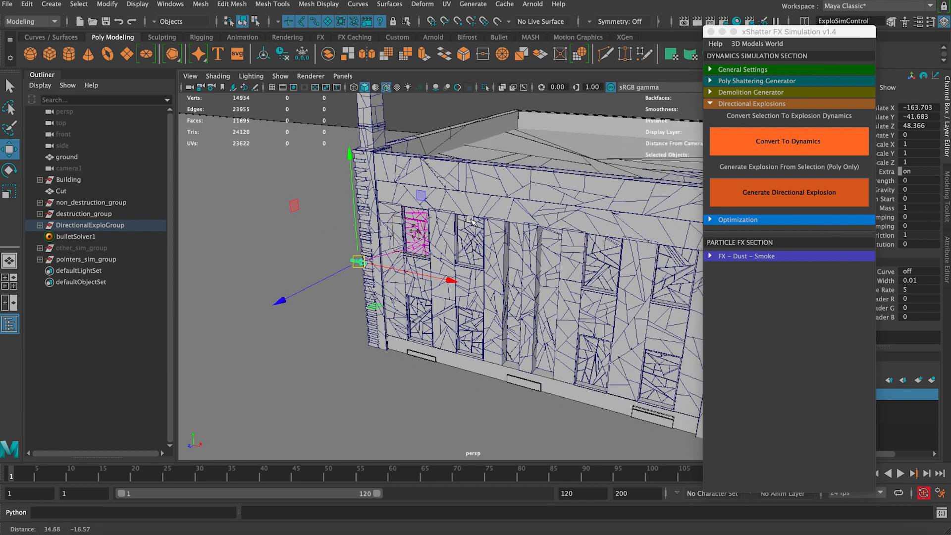
left_click_drag(342, 270, 391, 261)
key("r")
key("q")
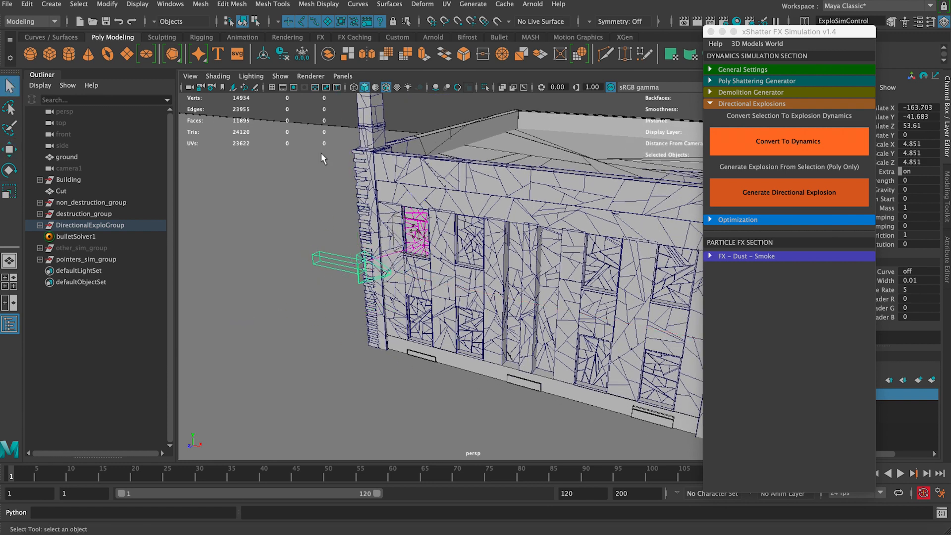
Select the explosion field at the upper window and move the xShatter window clear of the field's attributes.
left_click(326, 125)
left_click_drag(325, 130, 414, 198, "alt")
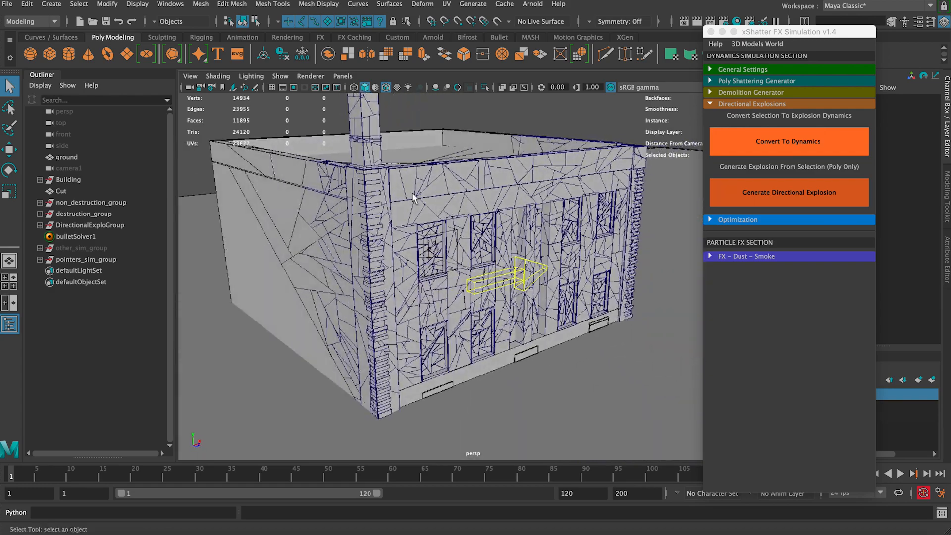
right_click_drag(414, 198, 444, 244, "alt")
left_click(434, 197)
left_click_drag(436, 198, 426, 221, "alt")
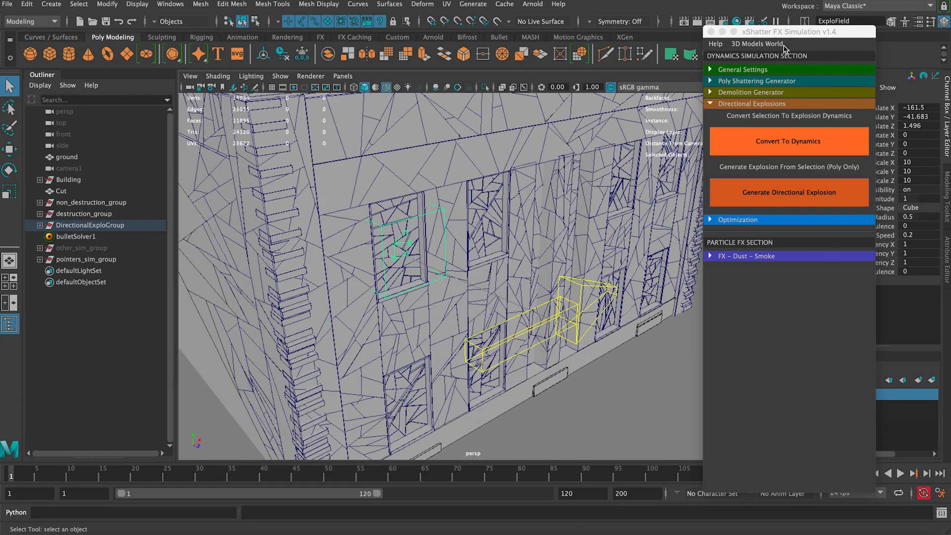
left_click_drag(791, 31, 681, 35)
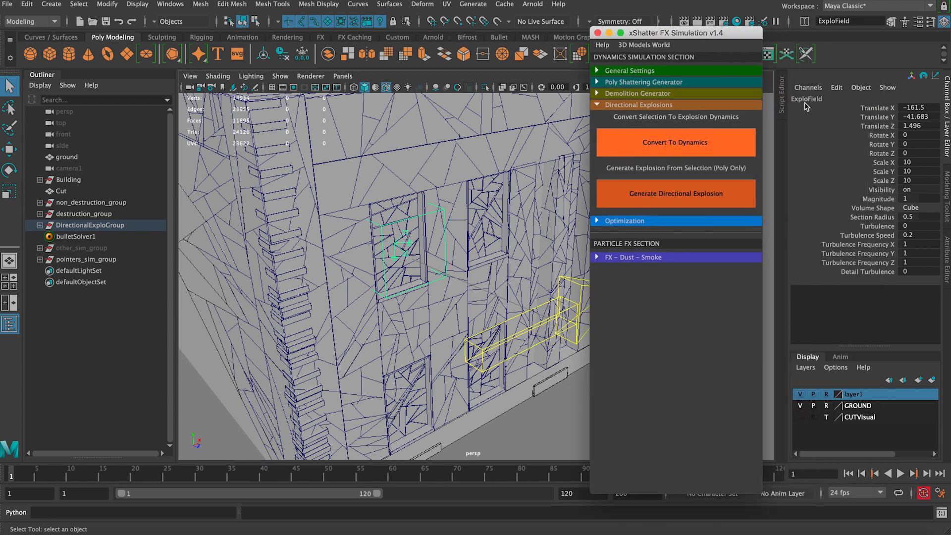
left_click_drag(431, 229, 427, 227, "alt")
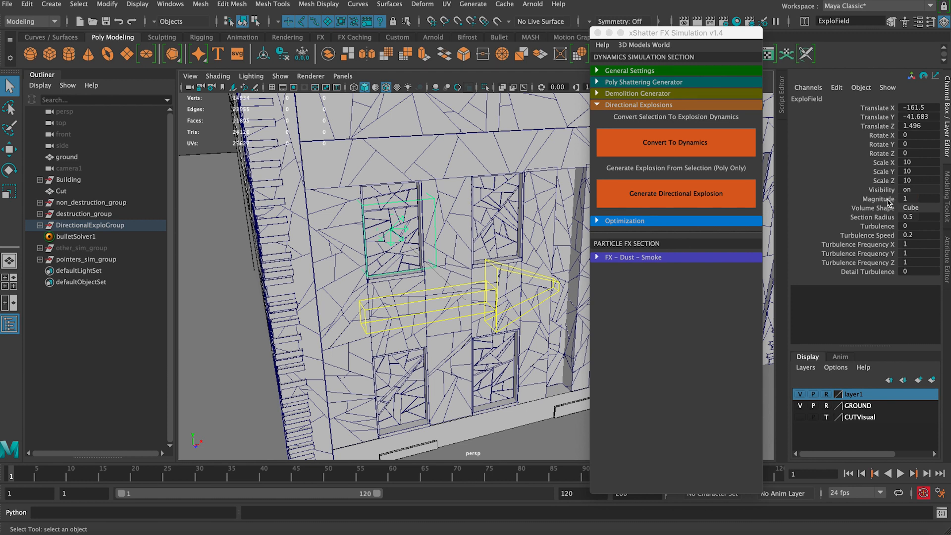
Examine the explosion field's volume shape options and its turbulence, turbulence speed, turbulence frequency and detail turbulence attributes.
left_click(906, 207)
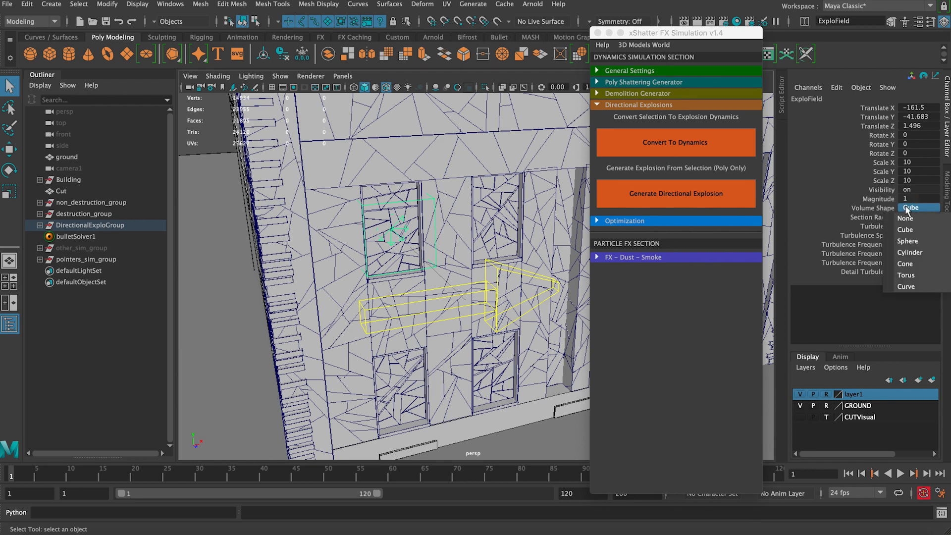
left_click(873, 210)
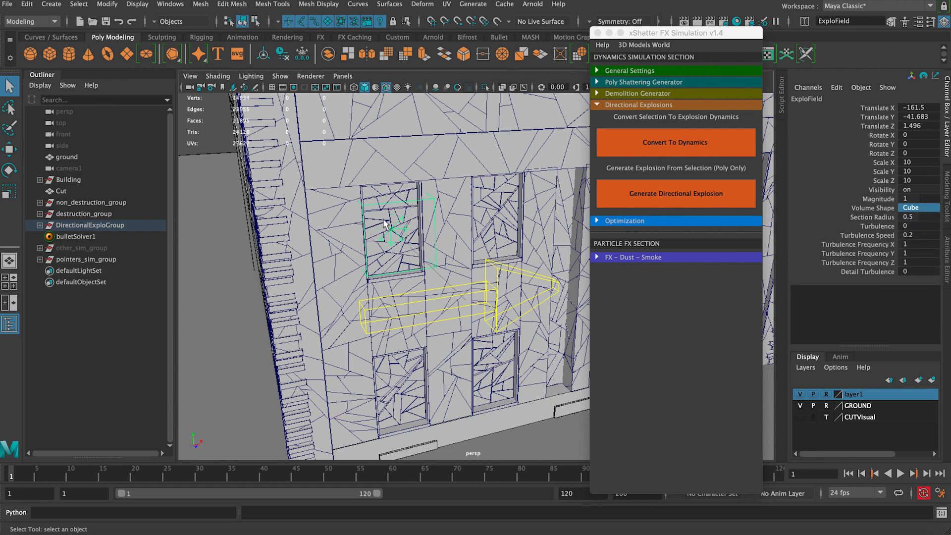
left_click(878, 227)
left_click(872, 237)
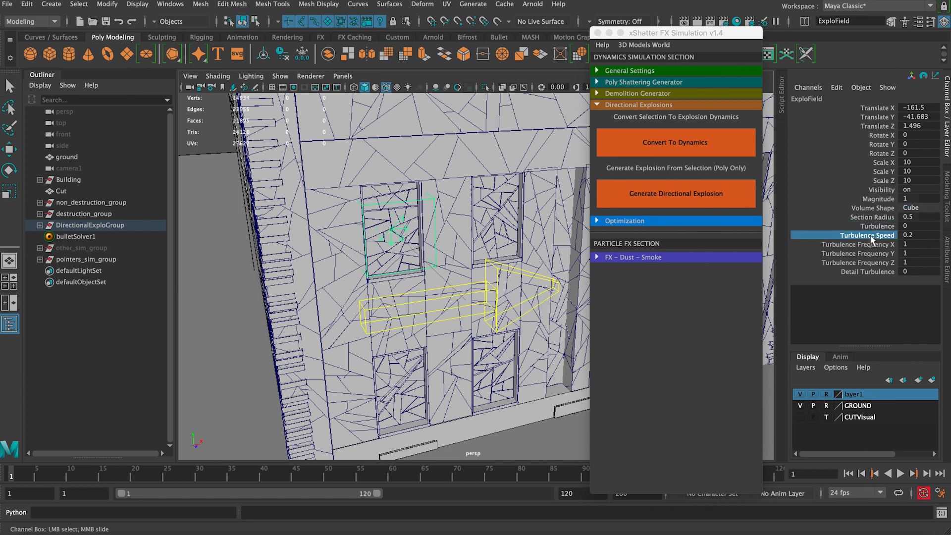
left_click_drag(868, 246, 866, 263)
left_click(818, 272)
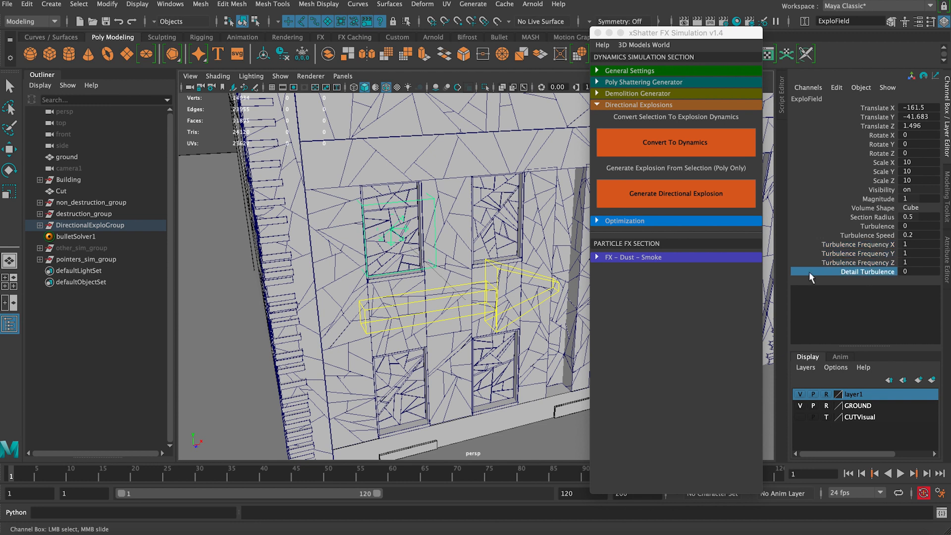
left_click_drag(488, 267, 540, 267, "alt")
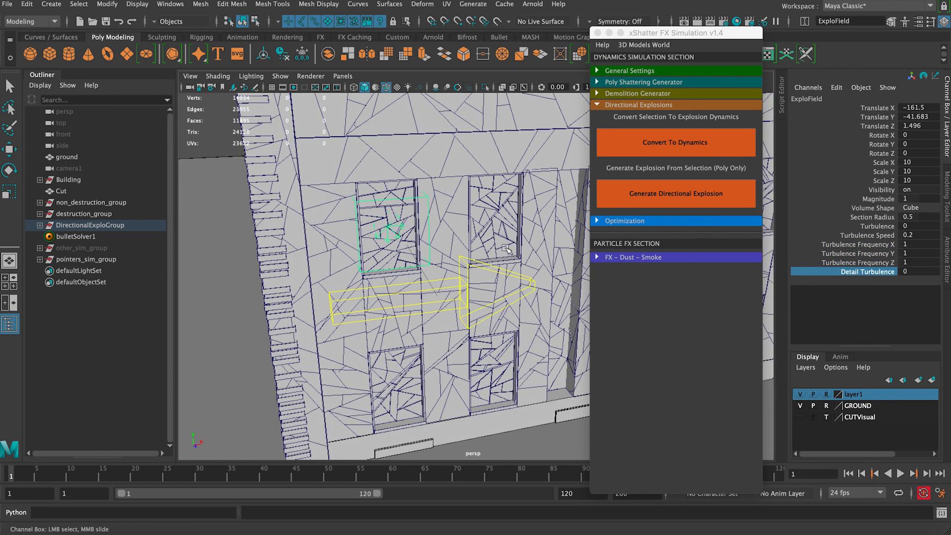
left_click_drag(442, 249, 368, 221, "alt")
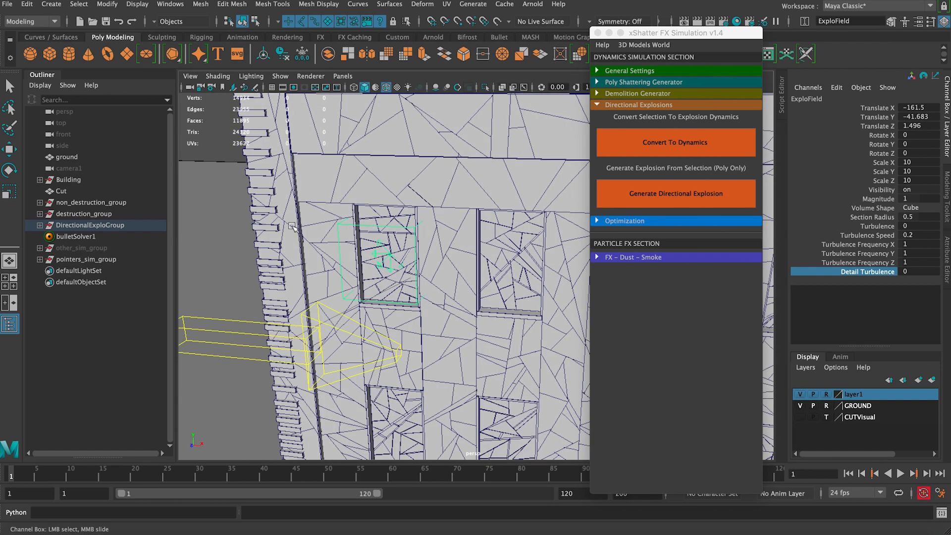
Inspect the contents of DirectionalExploGroup and collapse the group again.
left_click(69, 225)
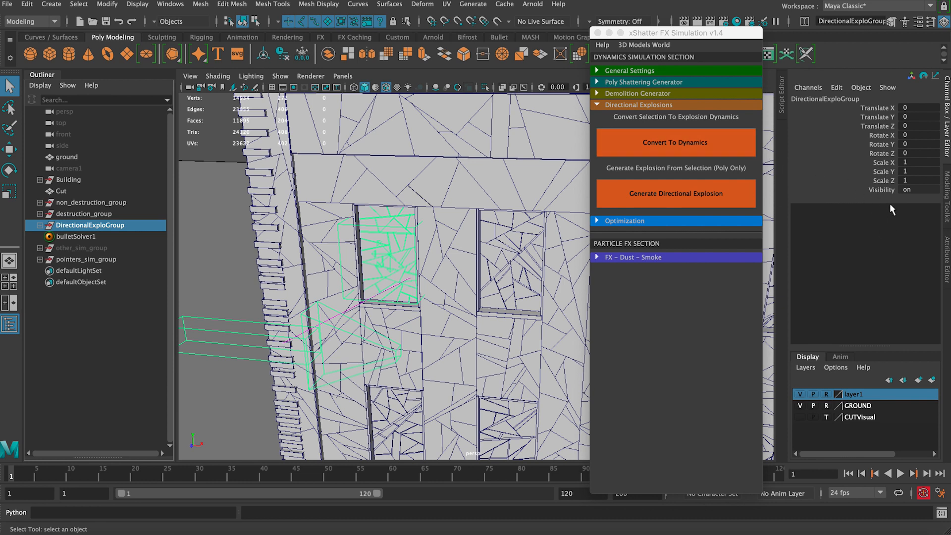
left_click(39, 225)
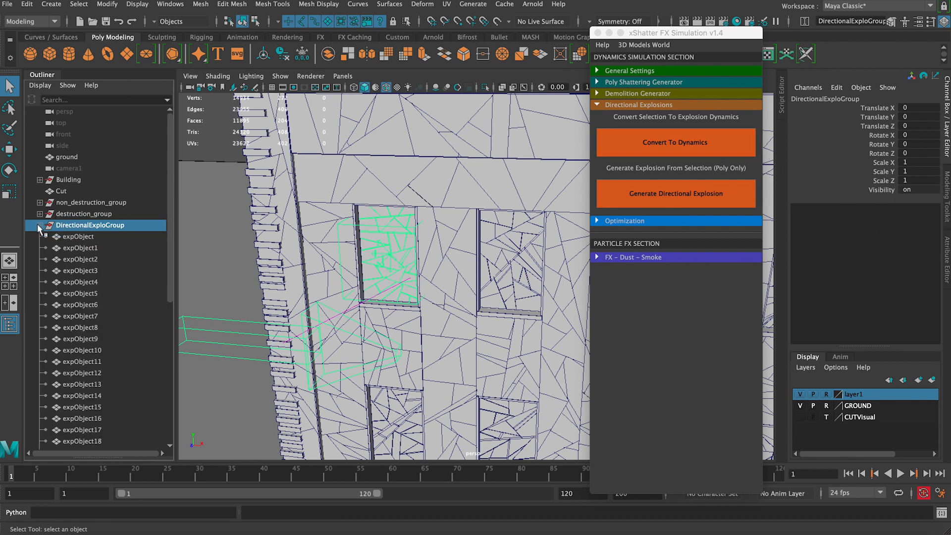
left_click(39, 226)
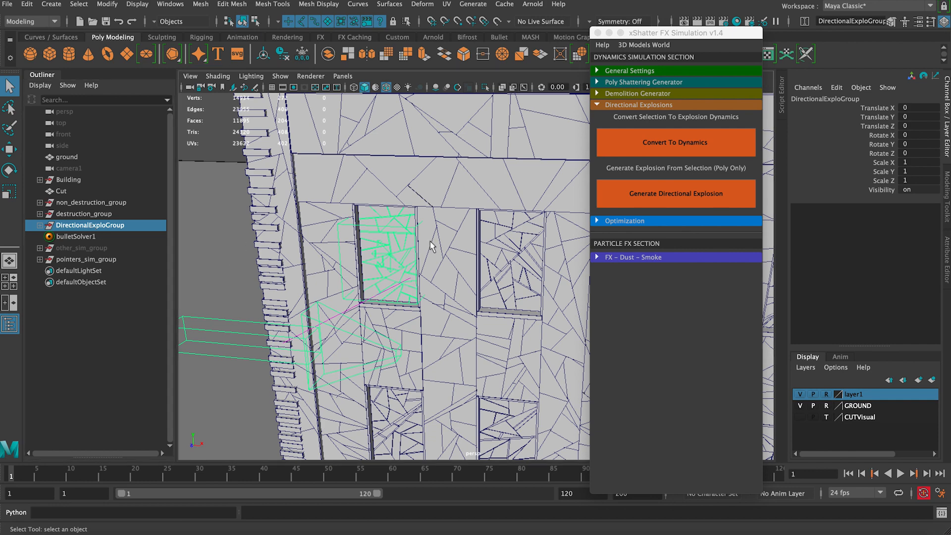
Try rotating the directional explosion arrow around Y to different directions, and reset its Rotate Y to 0.
scroll(317, 268, "down", 6)
left_click(331, 275)
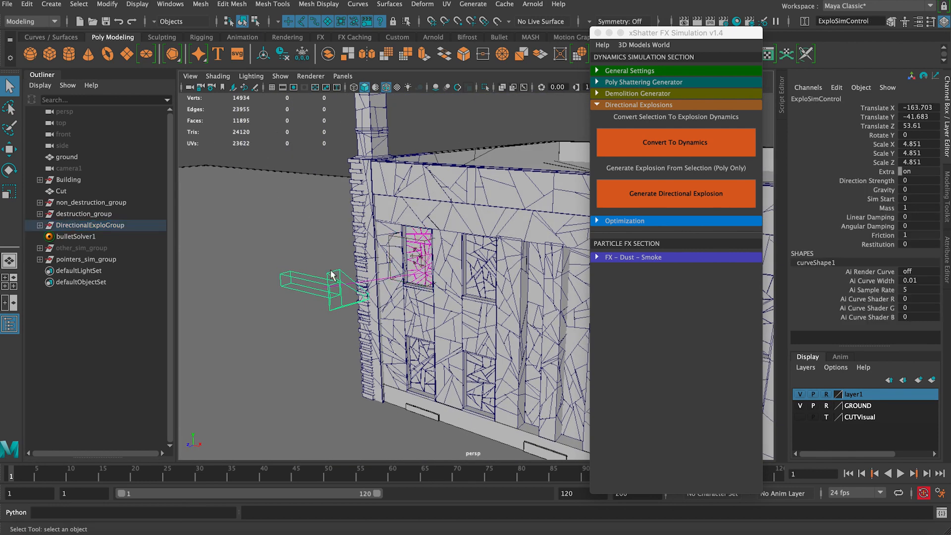
left_click_drag(332, 277, 325, 245, "alt")
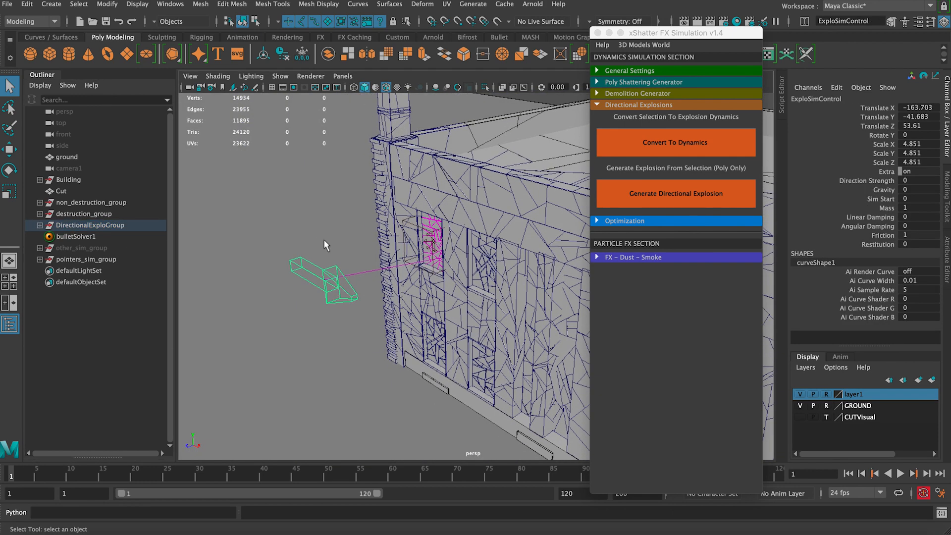
key("e")
left_click_drag(371, 321, 327, 287)
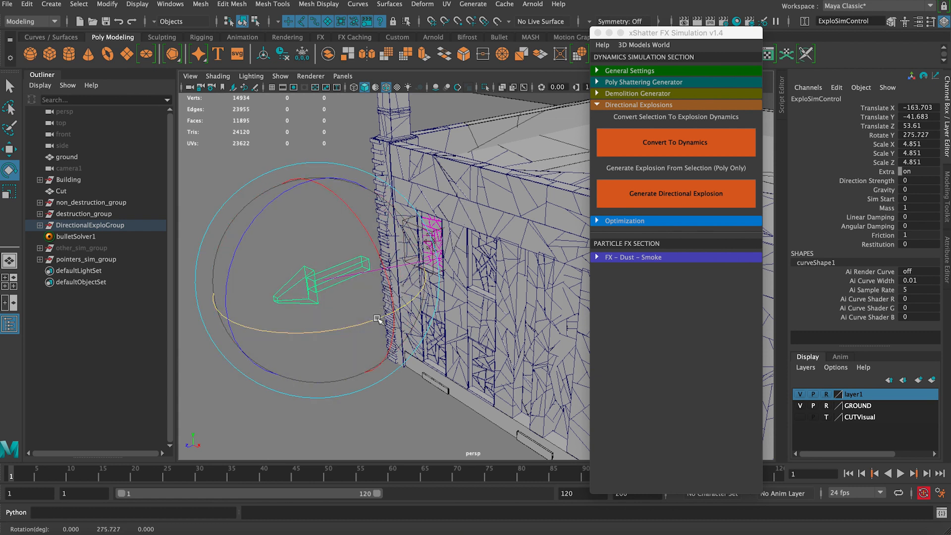
left_click_drag(302, 333, 388, 313)
left_click_drag(294, 322, 317, 333)
double_click(926, 135)
type("0")
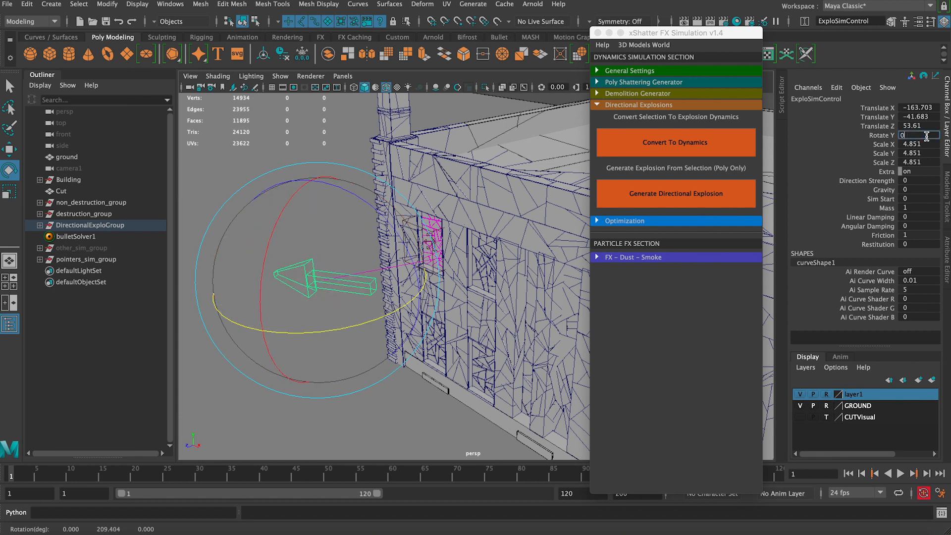
key("Return")
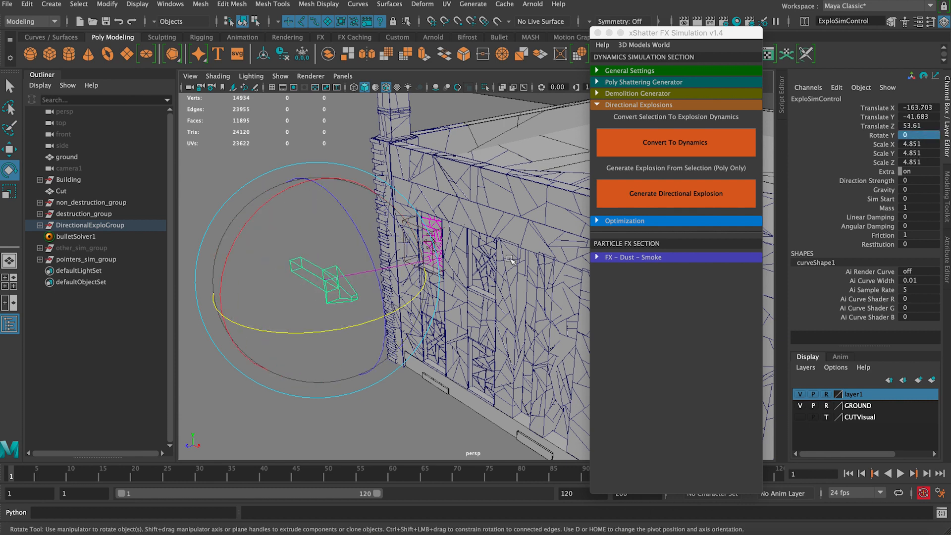
Examine the explosion control's Direction Strength, Gravity, Sim Start and Mass attributes and its linked explosion field.
left_click(875, 181)
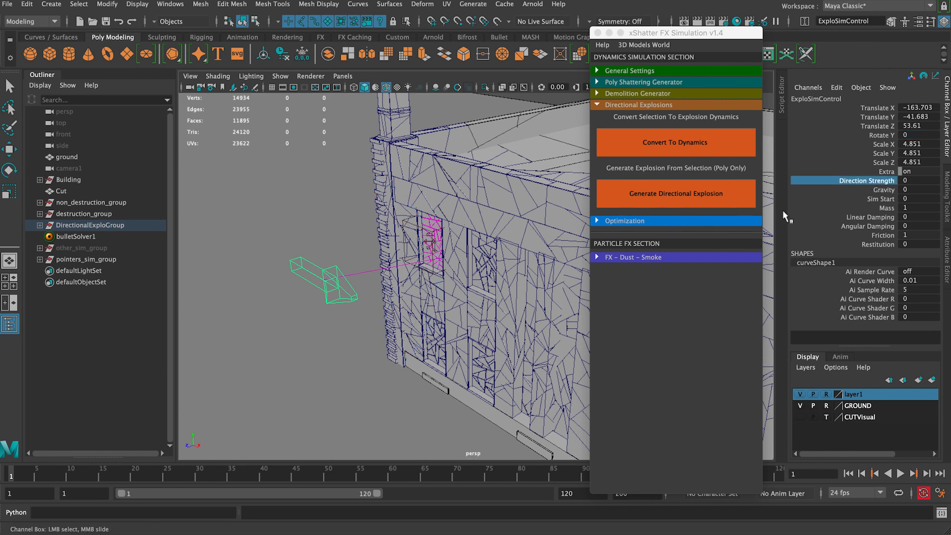
left_click_drag(482, 300, 476, 299, "alt")
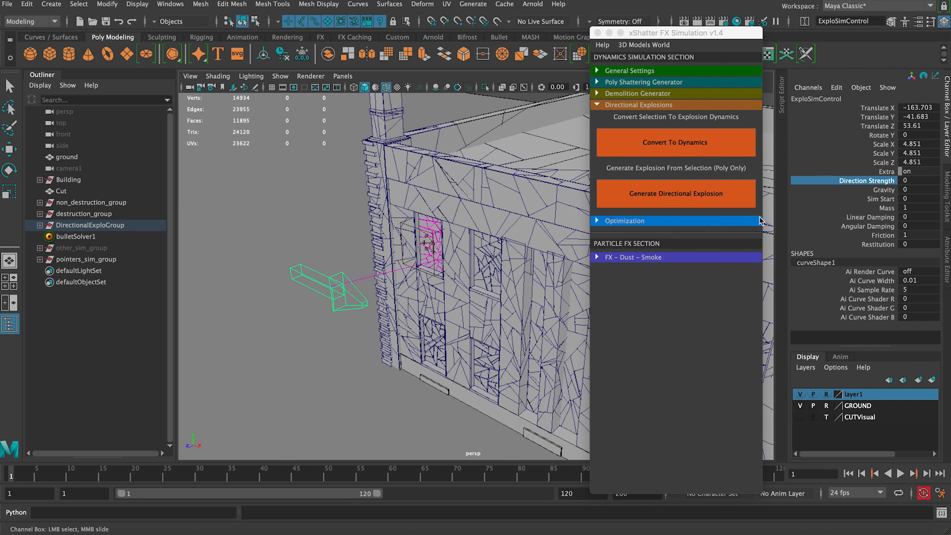
left_click(439, 236)
key("e")
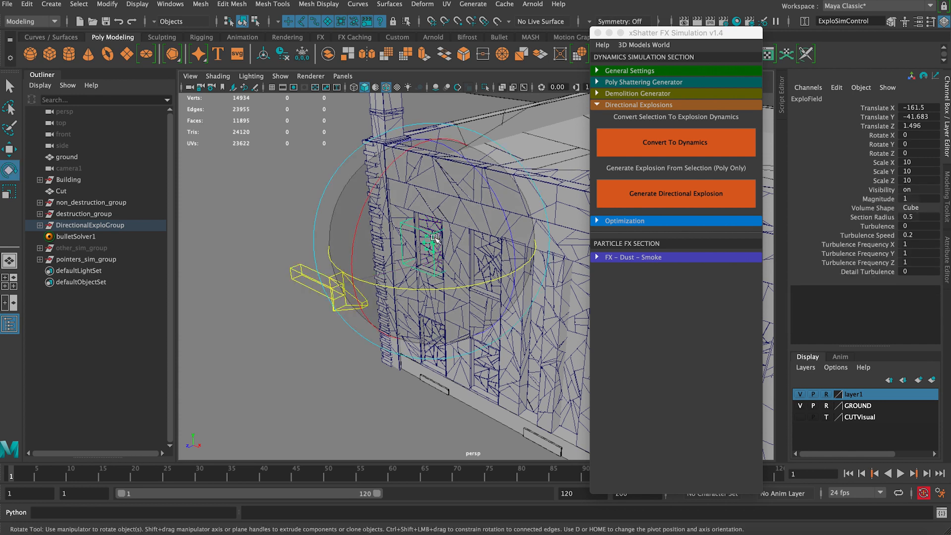
key("q")
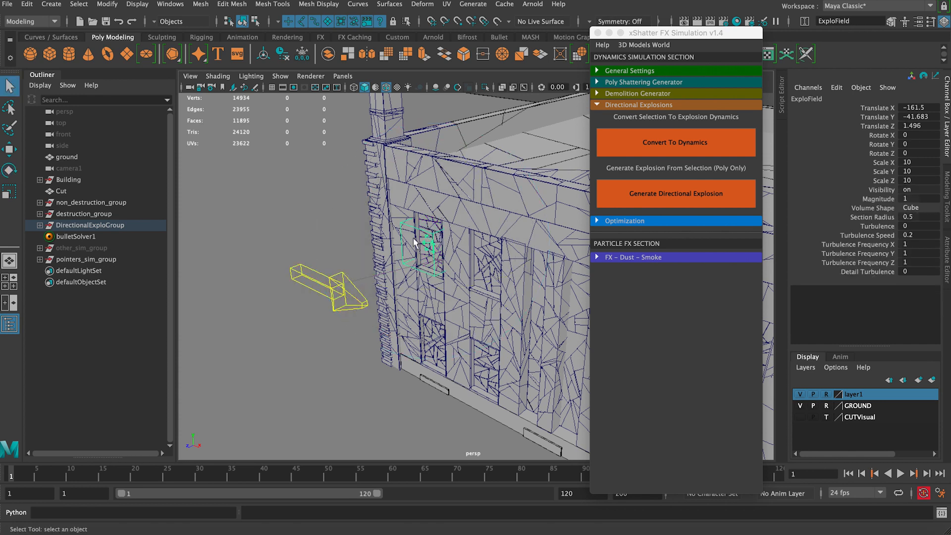
left_click(343, 280)
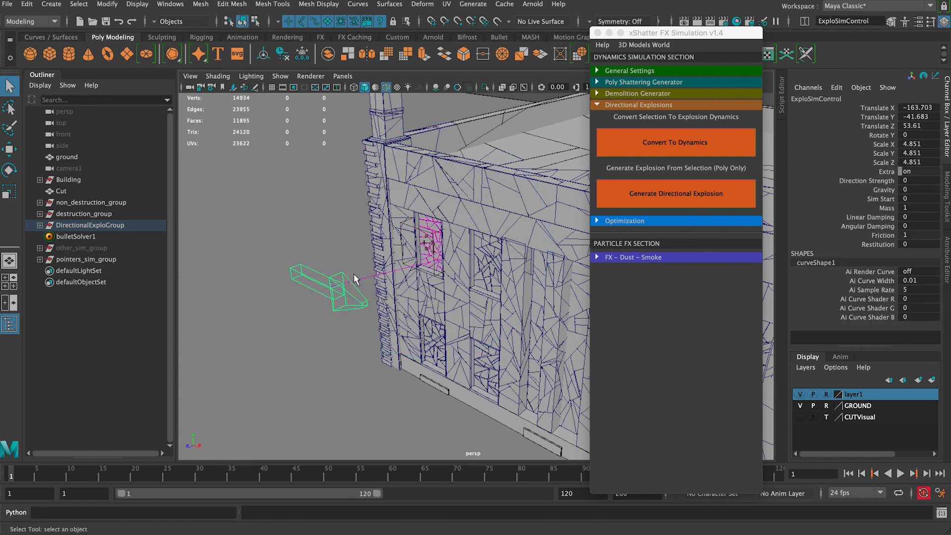
left_click(882, 191)
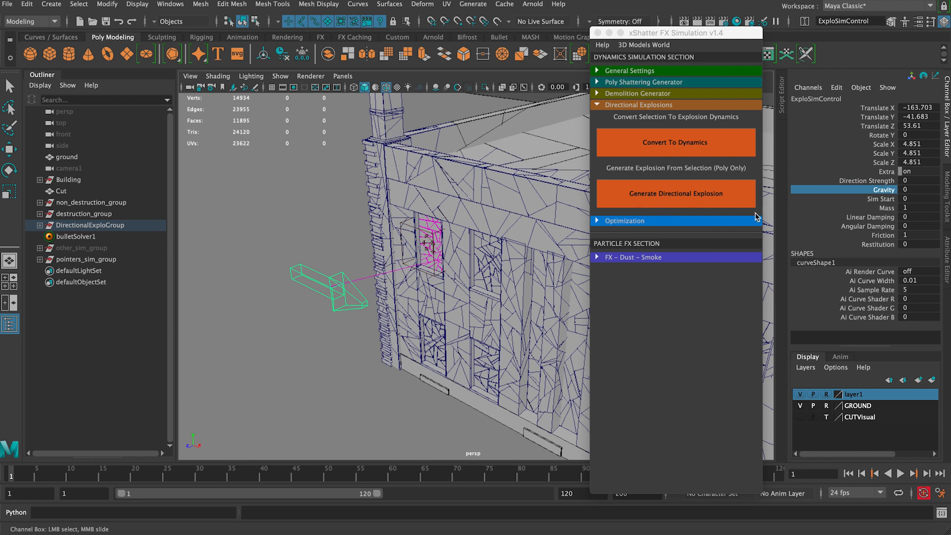
left_click(873, 200)
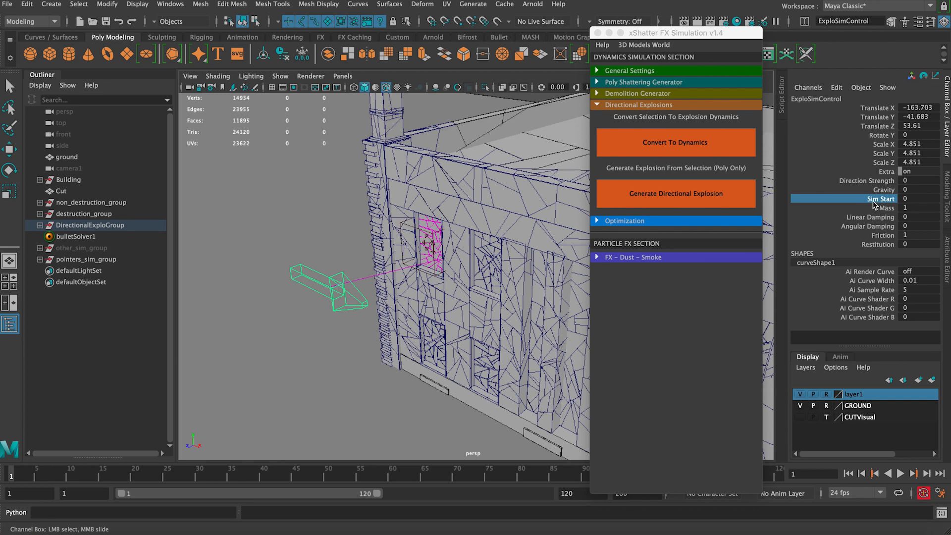
left_click(886, 209)
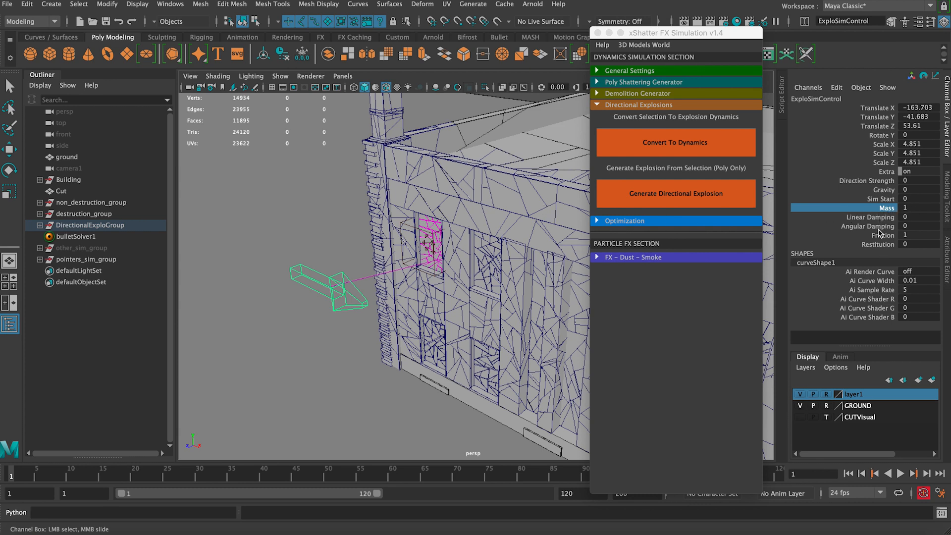
Advance the timeline to frame 5 and key the explosion control's Sim Start there at 0.
left_click_drag(447, 310, 341, 326, "alt")
key("alt+v")
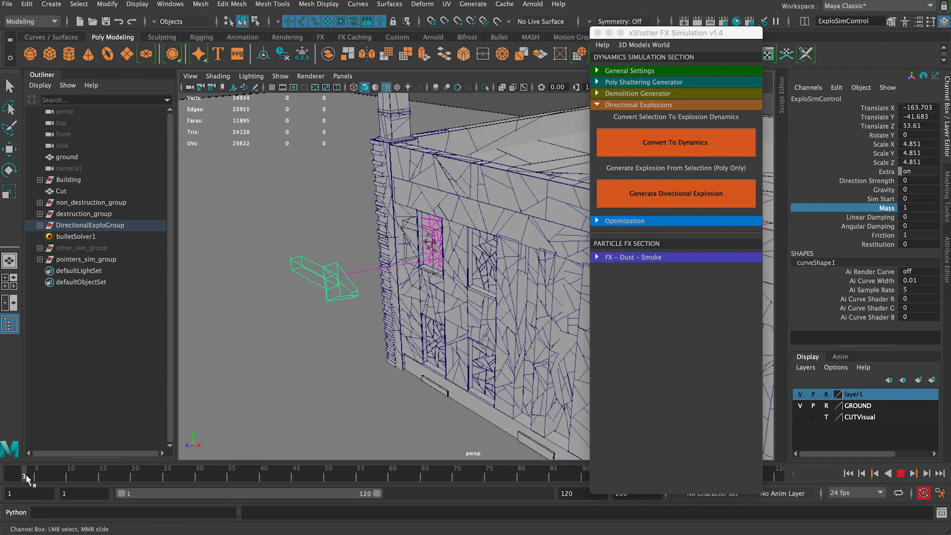
key("alt+v")
left_click(881, 198)
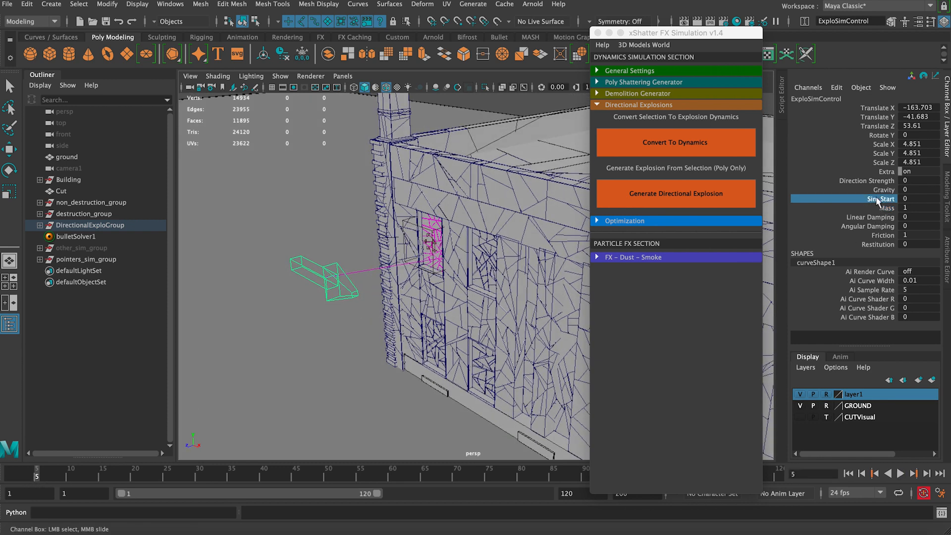
right_click(881, 198)
left_click(842, 218)
Key the explosion control's Sim Start at 1 on frame 6.
key("alt+period")
double_click(927, 197)
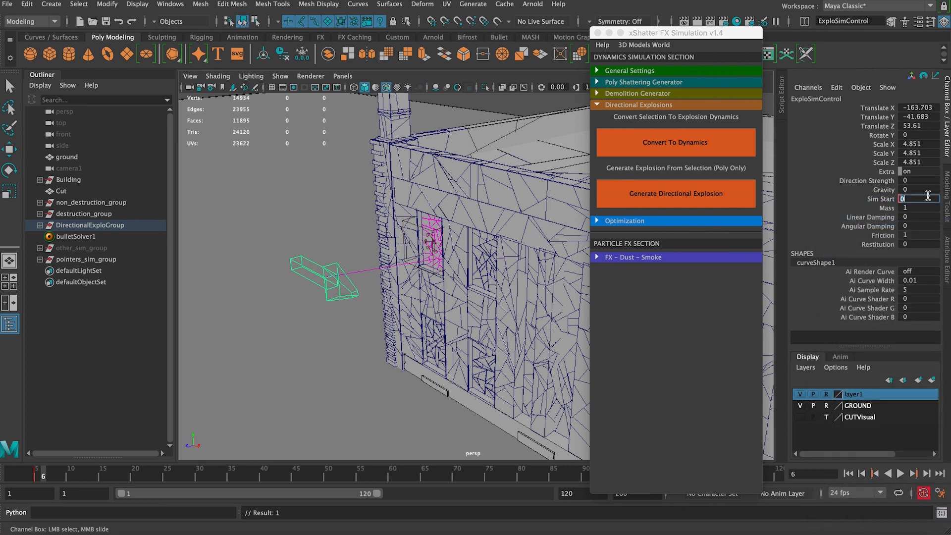
type("1")
key("Return")
Play the simulation to examine how the window shards move, and return to frame 1.
left_click(901, 474)
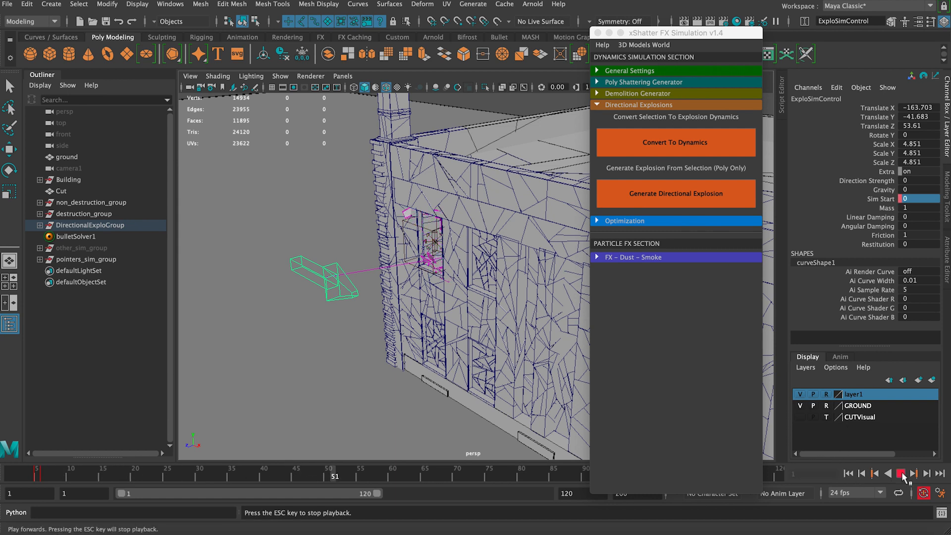
left_click(903, 475)
key("f")
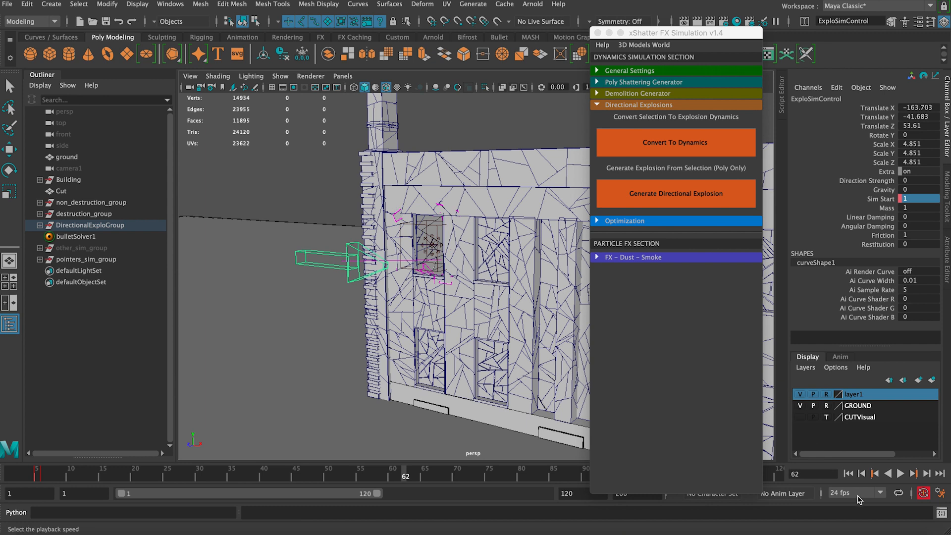
left_click(847, 474)
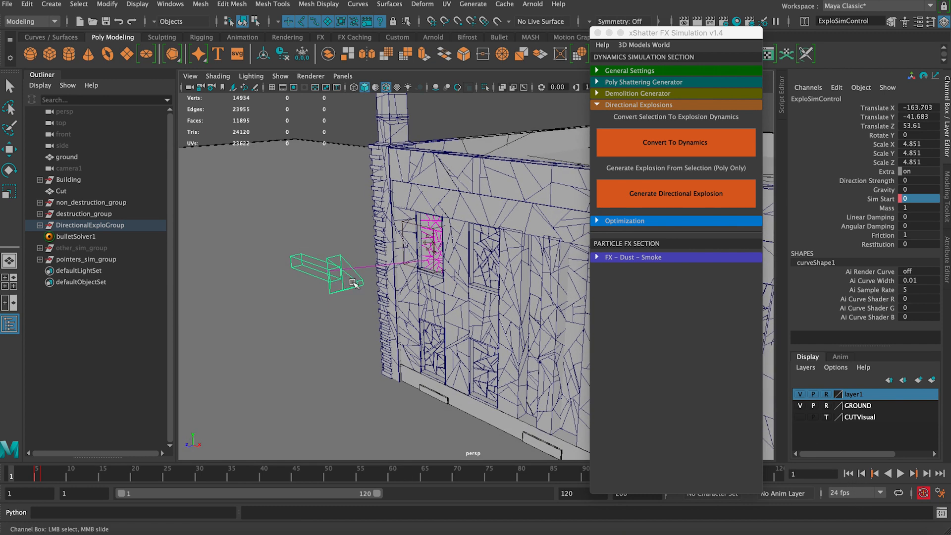
Rotate the explosion control about its Y axis to about -98.8 so its arrow points away from the building.
left_click(354, 287)
middle_click_drag(354, 287, 385, 267, "alt")
left_click(391, 263)
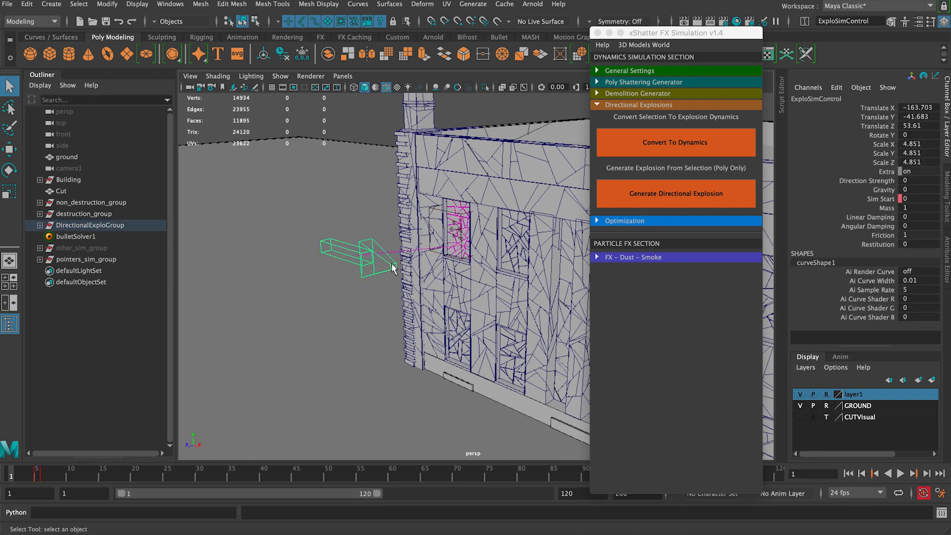
key("e")
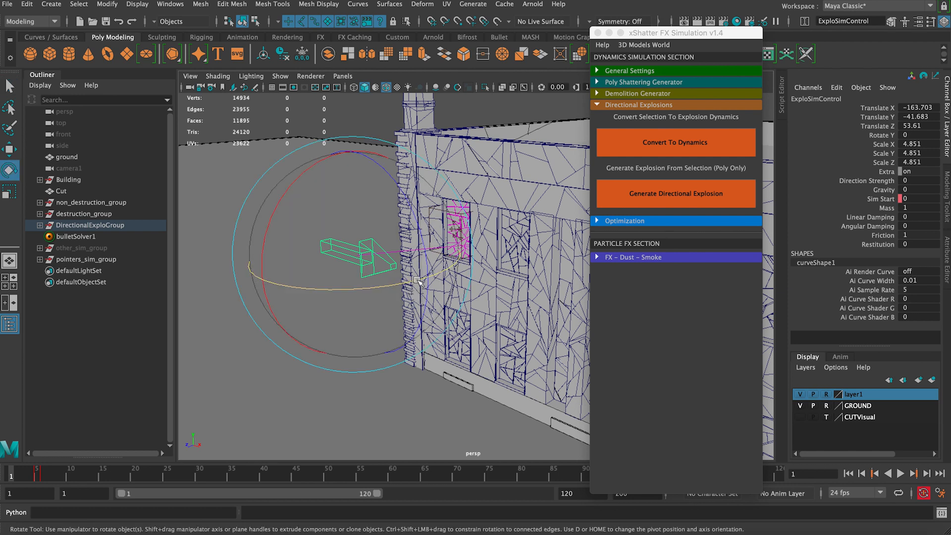
left_click_drag(418, 282, 349, 288)
key("q")
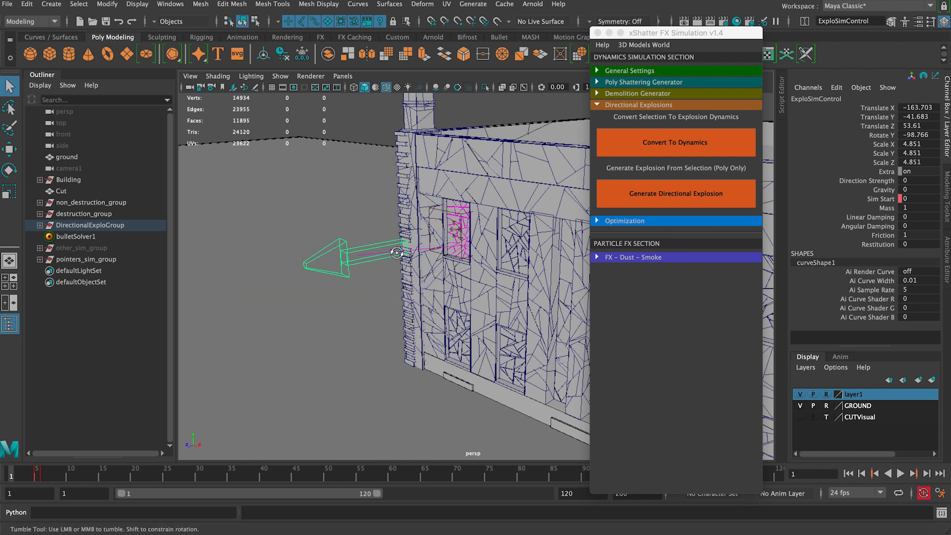
left_click_drag(402, 263, 331, 251, "alt")
Set the explosion control's Gravity to 40, play the simulation, and return to frame 1.
double_click(913, 188)
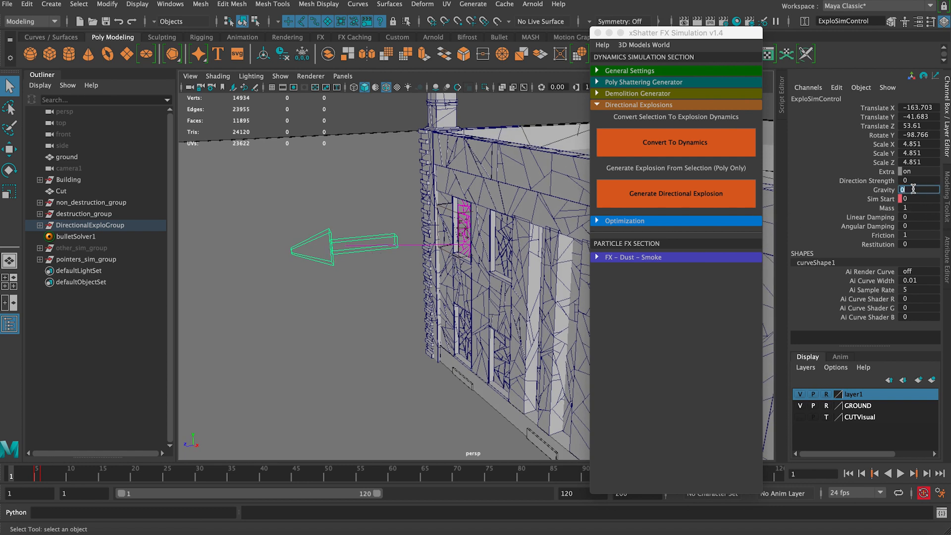
type("40")
key("Return")
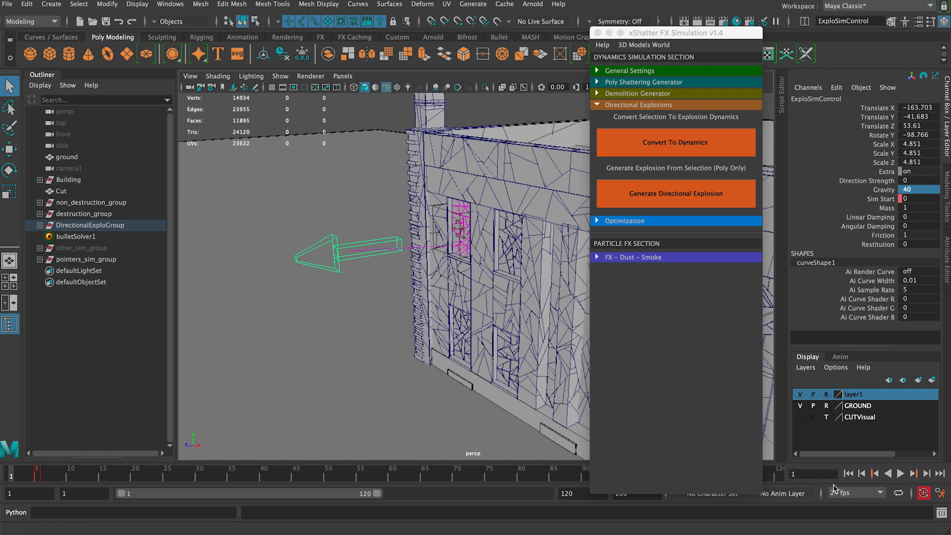
left_click(900, 474)
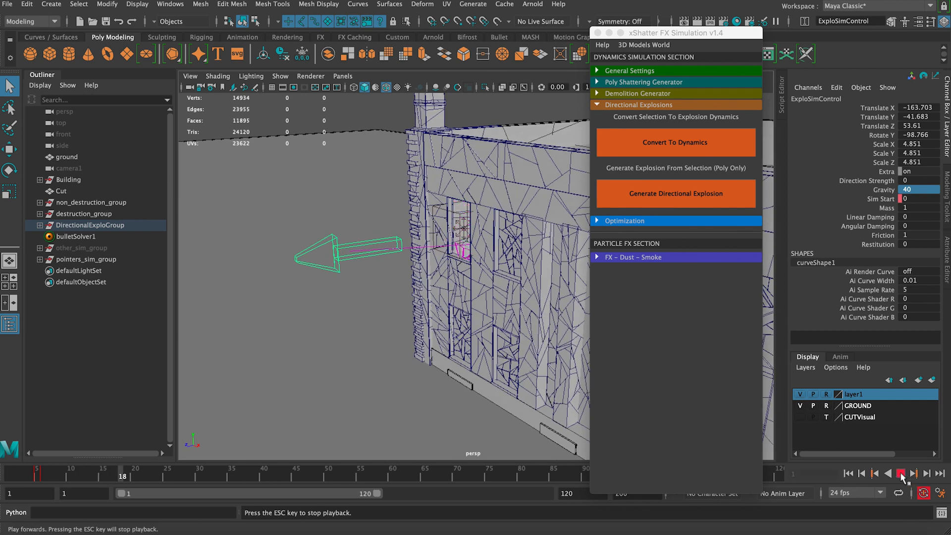
left_click(901, 474)
left_click(848, 474)
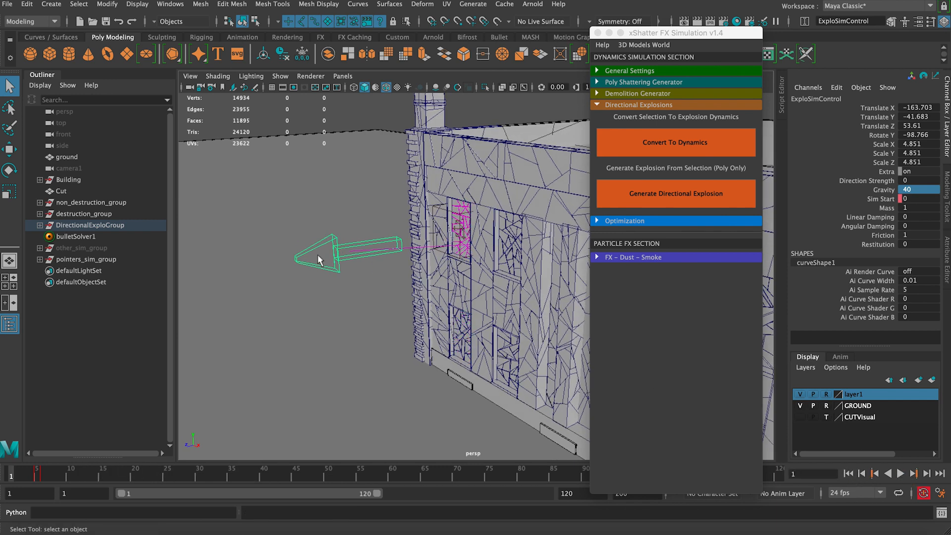
Set the explosion control's Direction Strength to 100 and play the simulation.
left_click(876, 182)
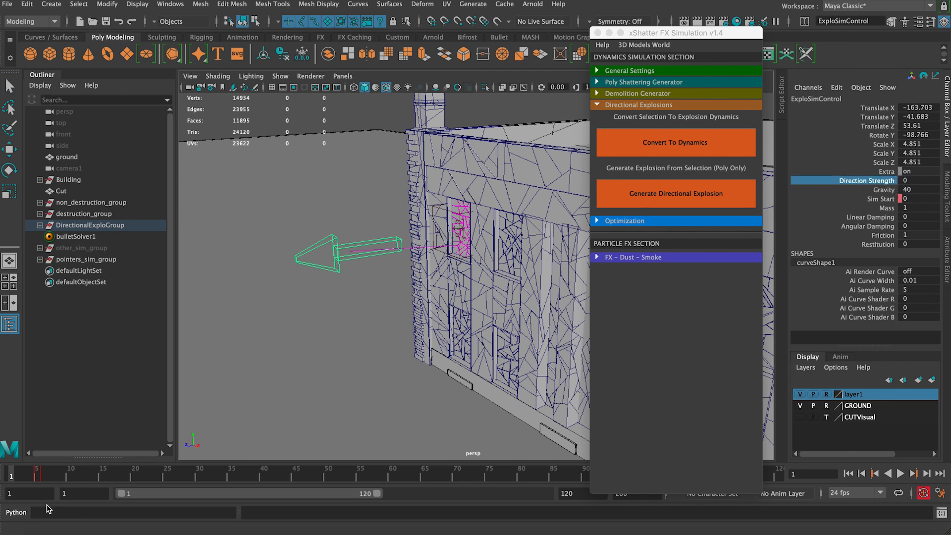
left_click(920, 182)
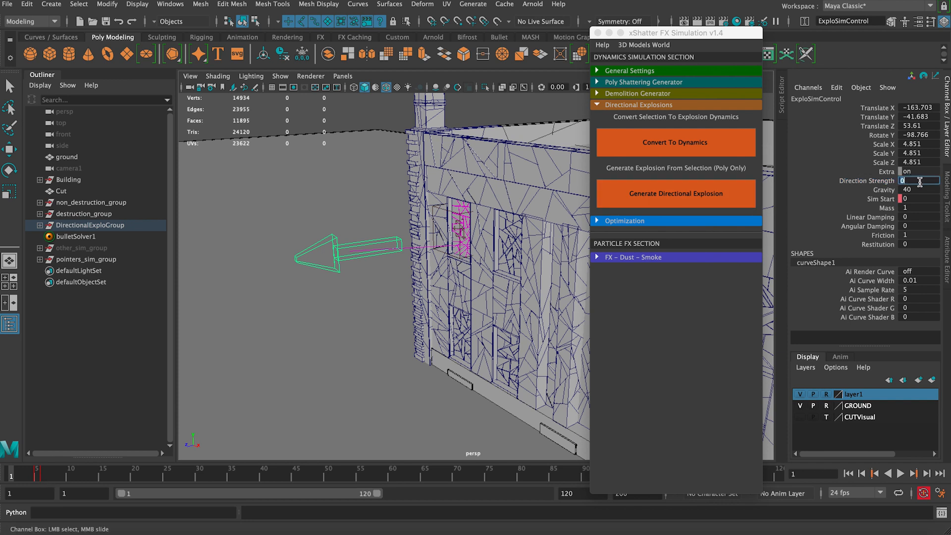
type("100")
key("Return")
left_click(900, 474)
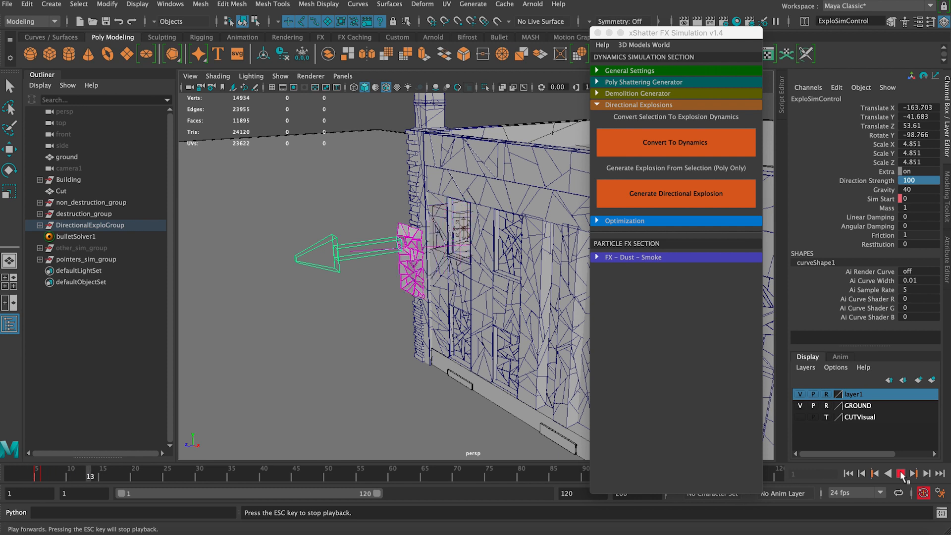
key("Escape")
Examine the window shards' flight from a wider side view during playback, and return to frame 1.
left_click_drag(39, 472, 83, 473)
right_click_drag(317, 333, 126, 276, "alt")
left_click_drag(127, 281, 465, 313, "alt")
left_click(900, 474)
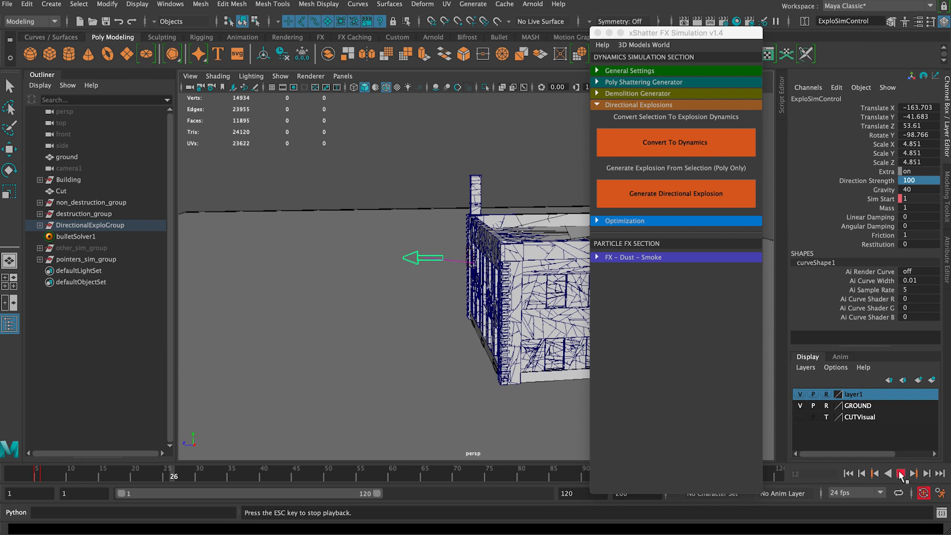
left_click(901, 473)
left_click(849, 473)
right_click_drag(310, 223, 438, 323, "alt")
left_click_drag(439, 324, 399, 280, "alt")
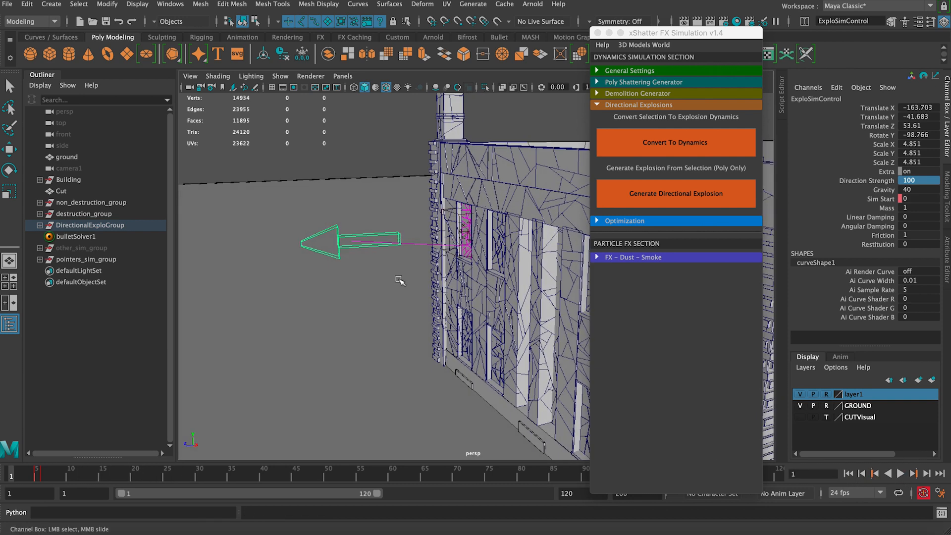
Advance the timeline to frame 6 and key the explosion control's Direction Strength there at 100.
left_click_drag(35, 481, 43, 476)
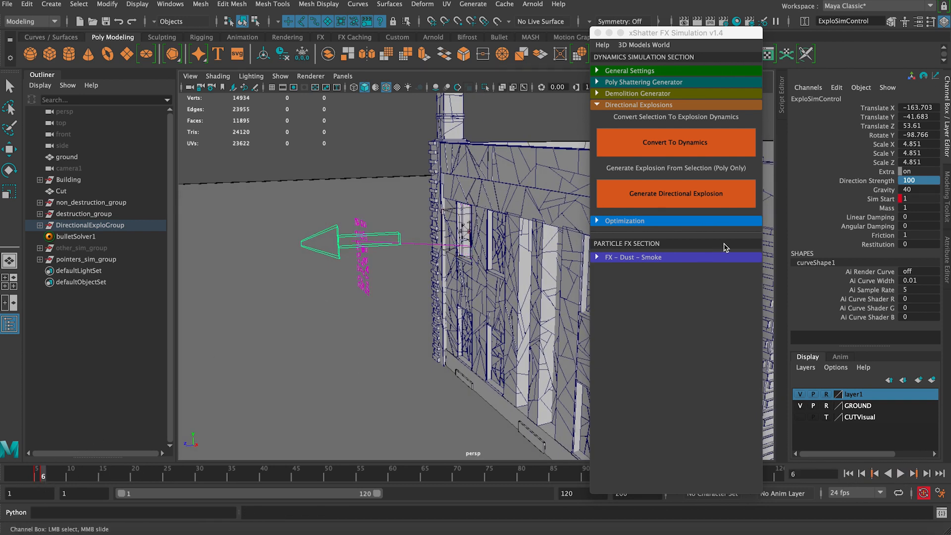
double_click(905, 181)
left_click(891, 181)
right_click(882, 182)
left_click(844, 203)
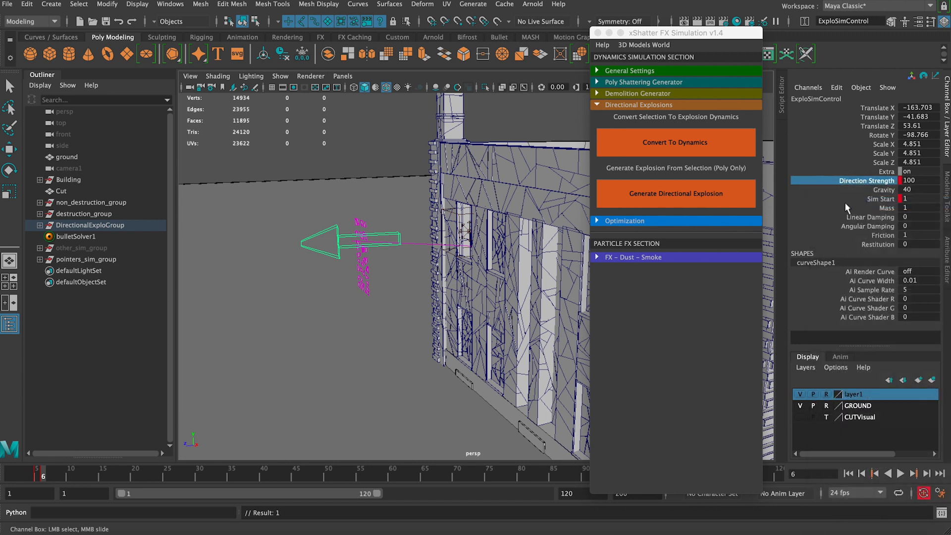
Key the explosion control's Direction Strength at 0 on frame 9, then replay the simulation and return to frame 1.
left_click_drag(43, 478, 61, 477)
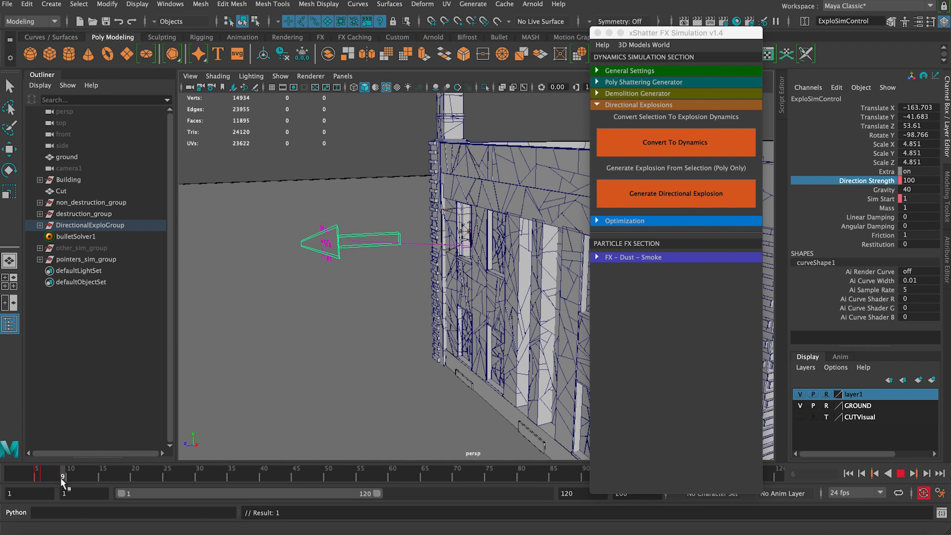
double_click(923, 179)
type("0")
key("Return")
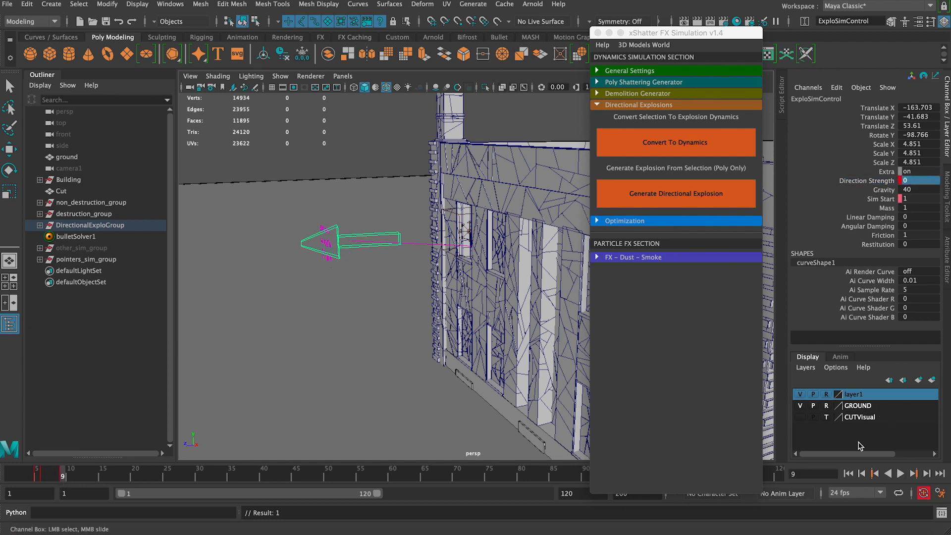
left_click(900, 473)
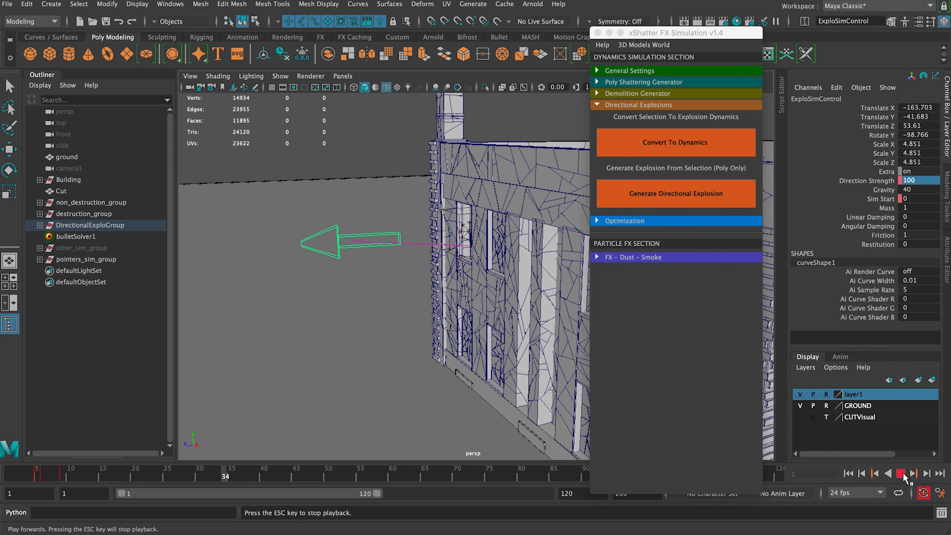
left_click(900, 473)
left_click(848, 474)
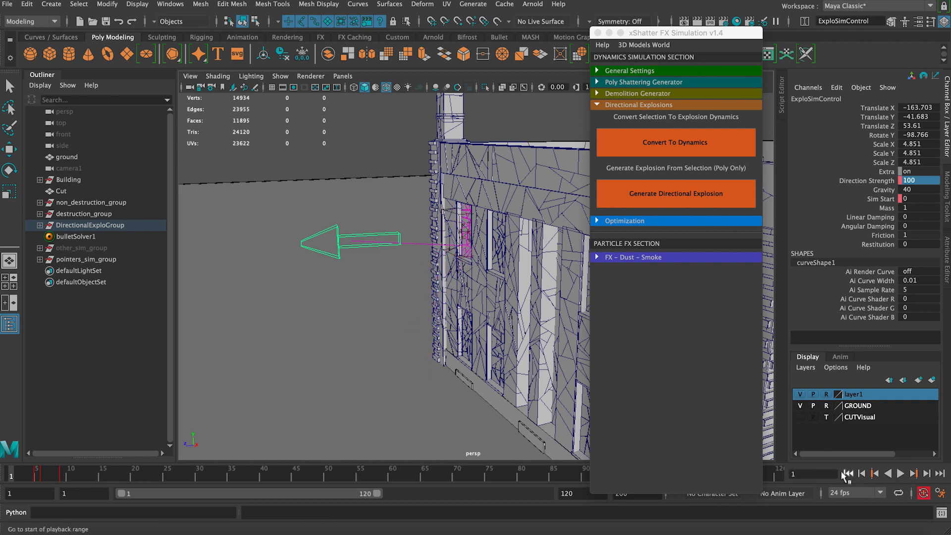
Make the ground selectable and add it to the simulation as a static collider.
left_click(347, 177)
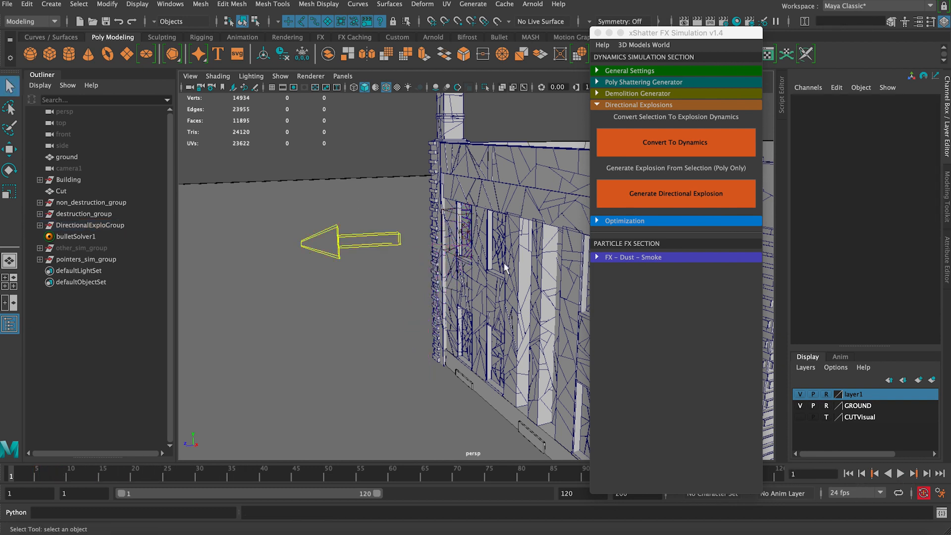
left_click(282, 183)
left_click(639, 73)
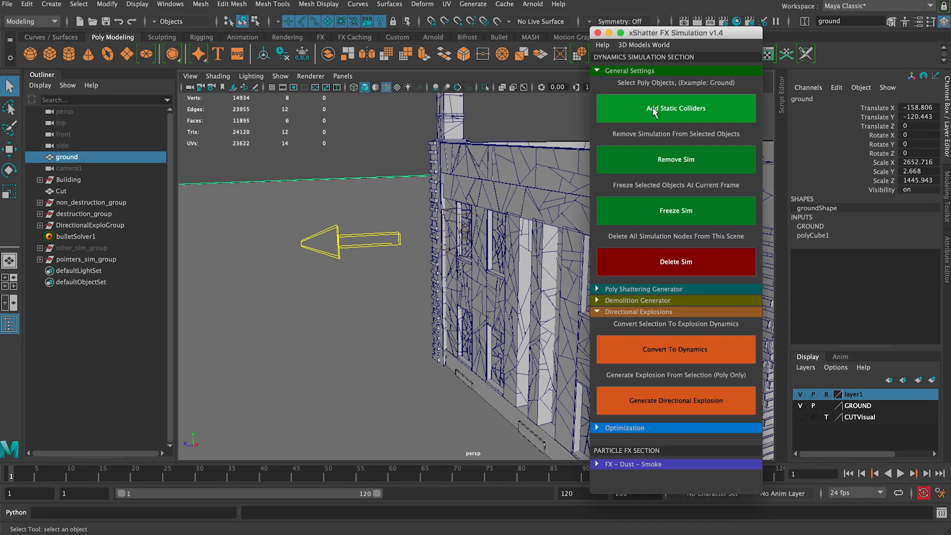
left_click(627, 99)
left_click(613, 72)
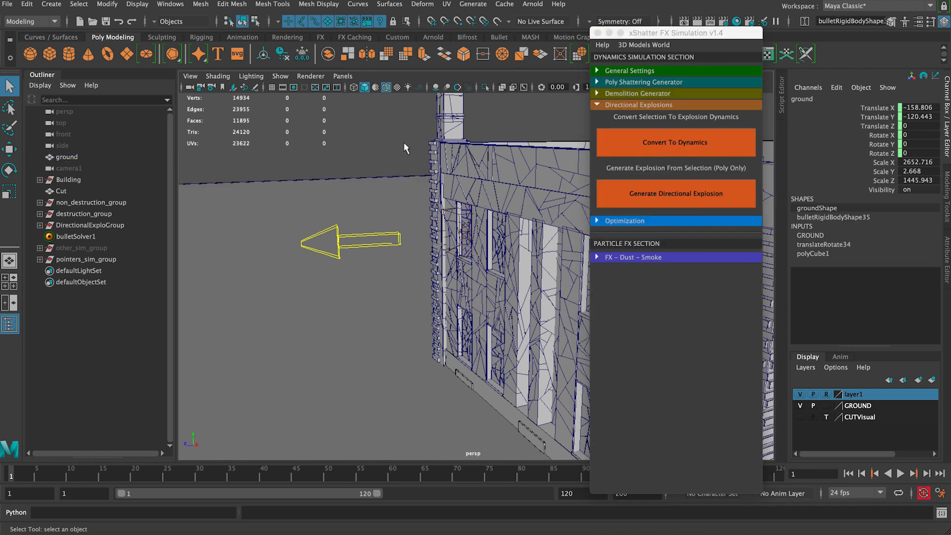
Replay the simulation several times to examine how the shards fall and collide with the ground, returning to frame 1.
left_click(901, 474)
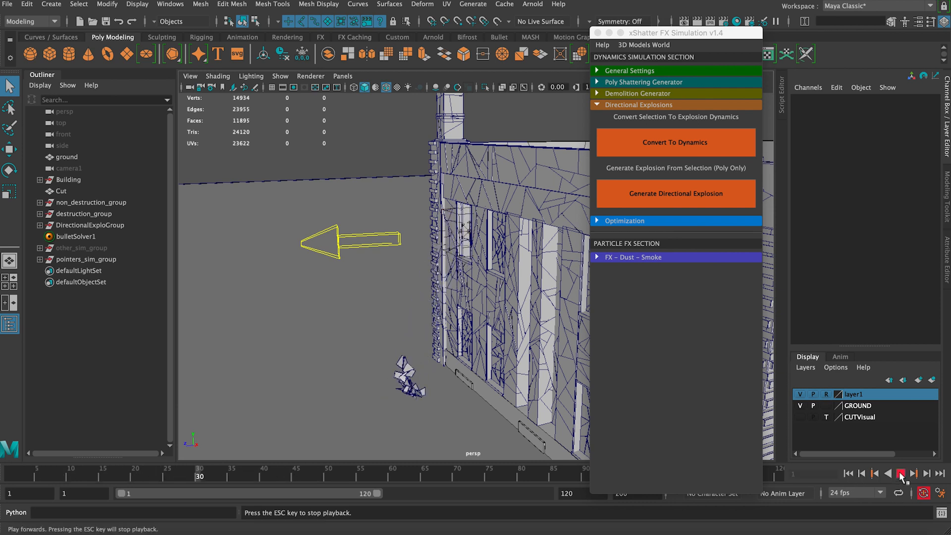
left_click(900, 473)
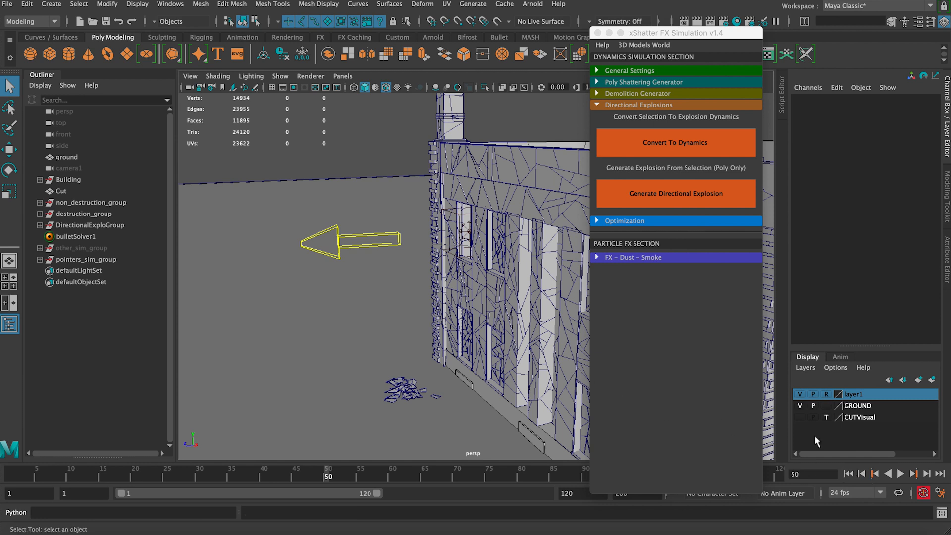
left_click(848, 473)
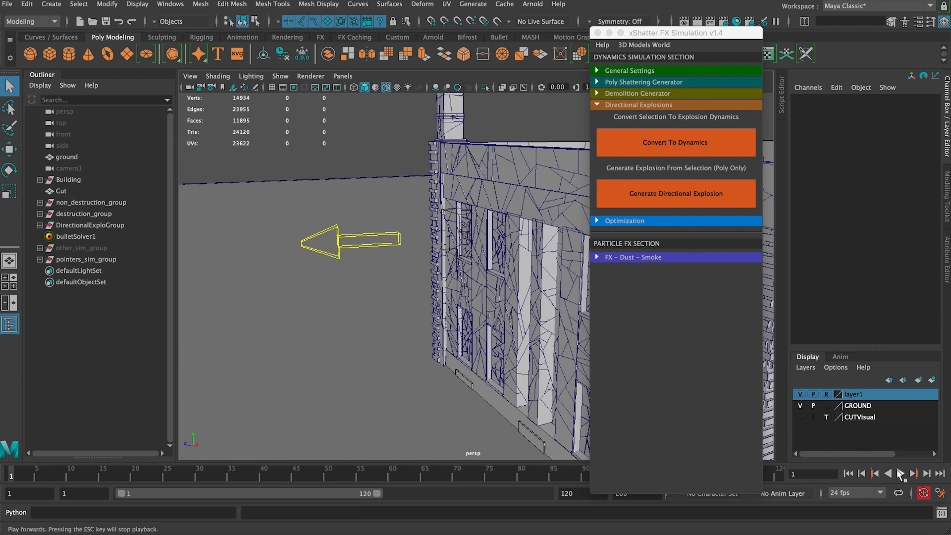
left_click(900, 473)
left_click(901, 473)
left_click(848, 473)
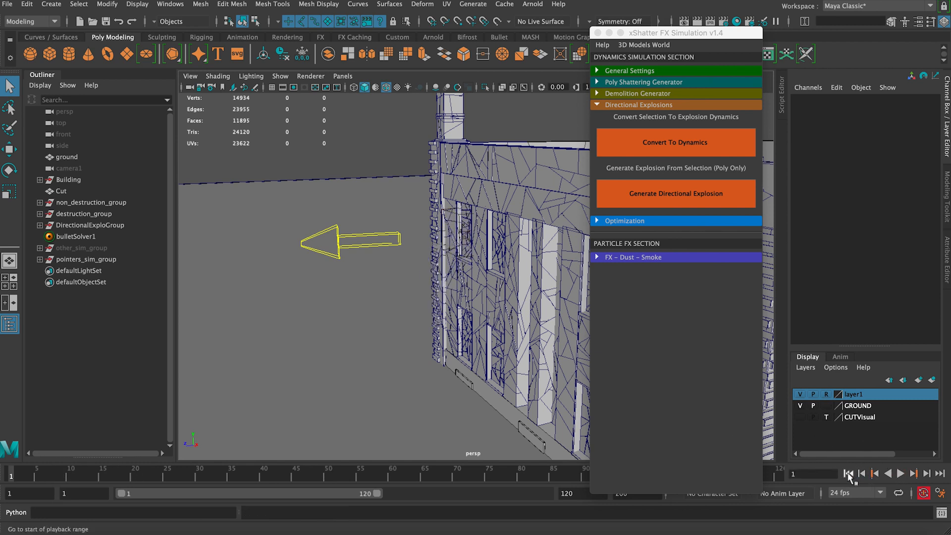
left_click(900, 473)
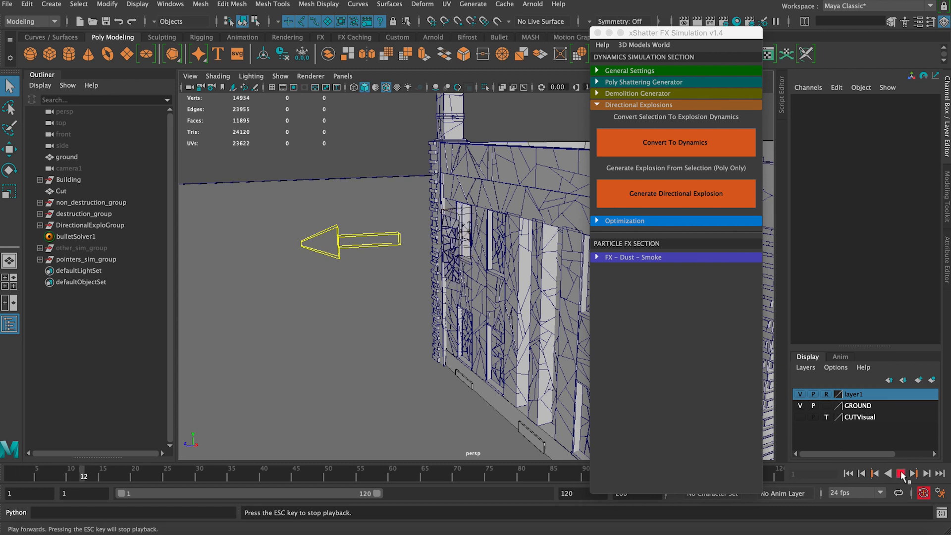
left_click(901, 473)
left_click(847, 474)
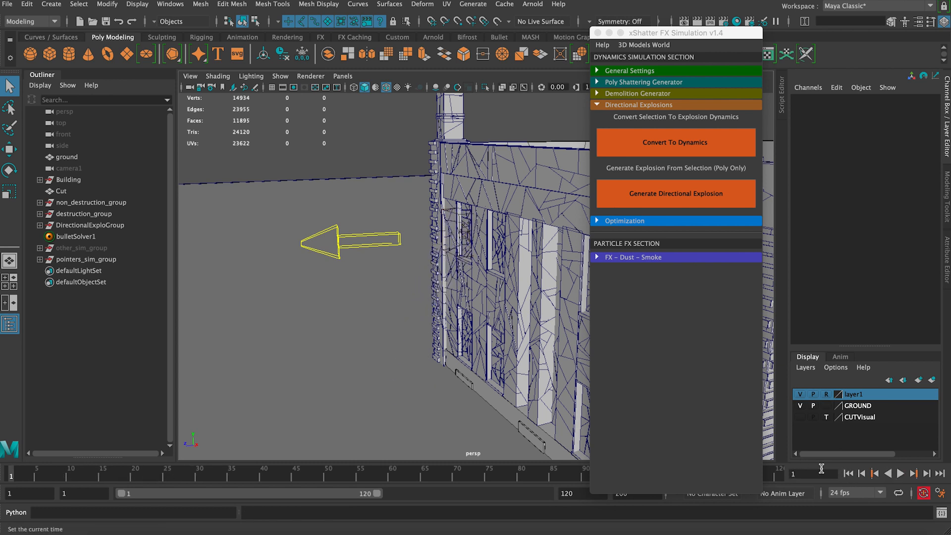
Select the explosion field at the upper window and set its Magnitude to 500.
left_click_drag(446, 253, 496, 249, "alt")
scroll(499, 248, "up", 5)
left_click(460, 192)
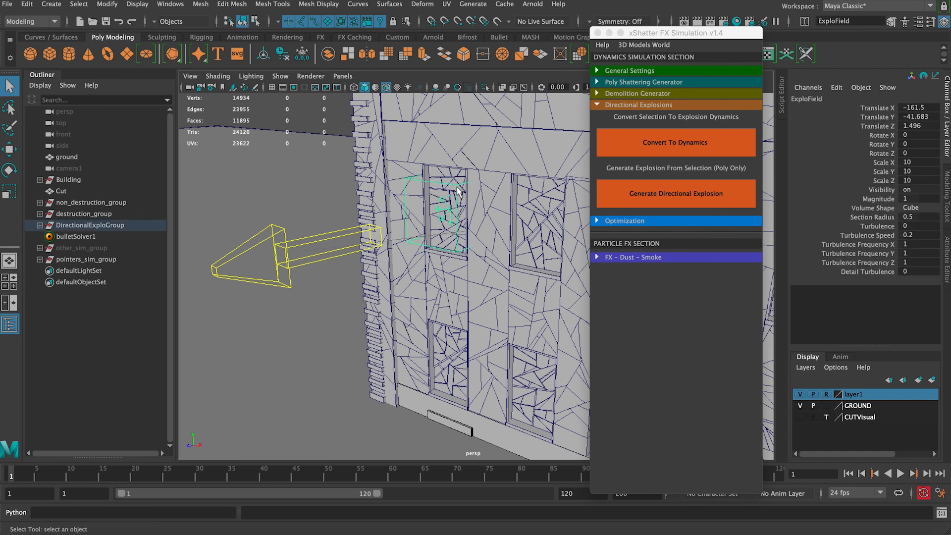
left_click_drag(459, 191, 441, 190, "alt")
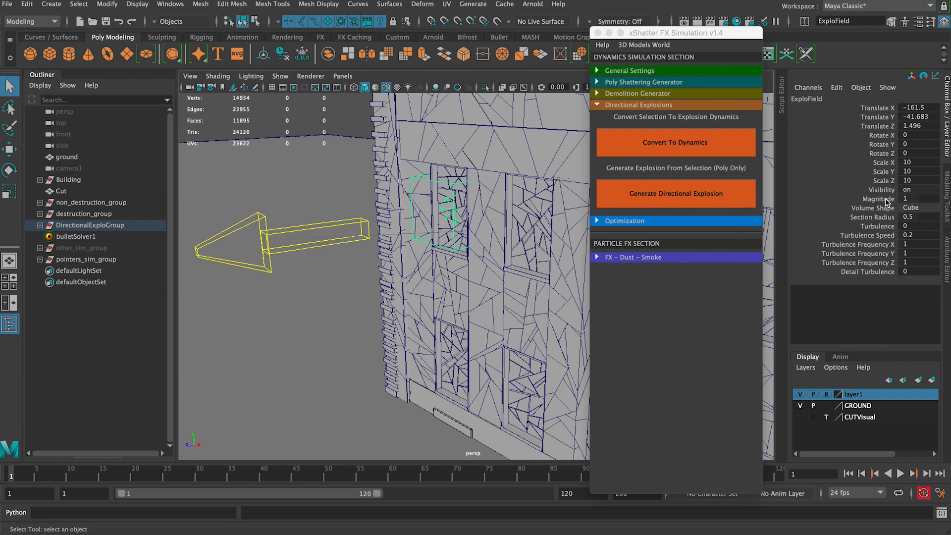
double_click(918, 198)
type("500")
key("Return")
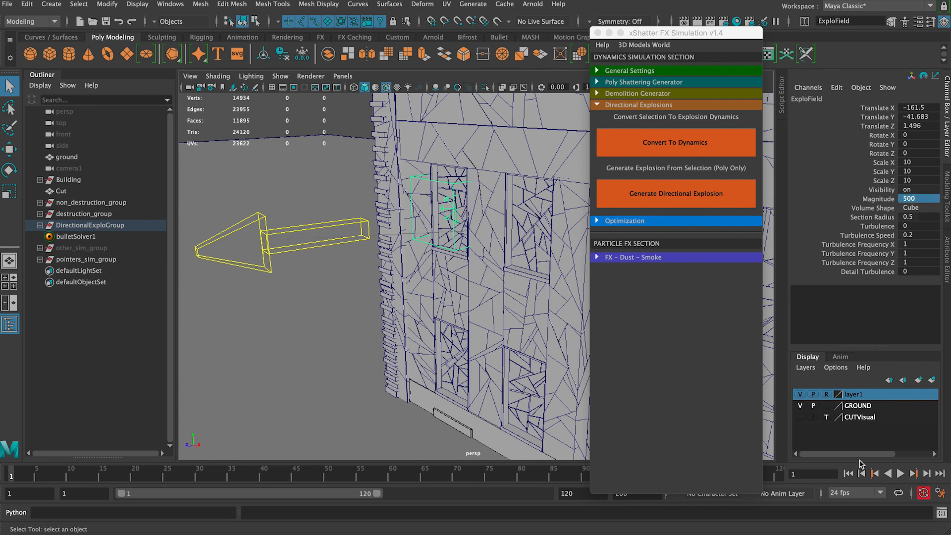
Play the simulation and examine the scattering window shards from several angles.
left_click(900, 474)
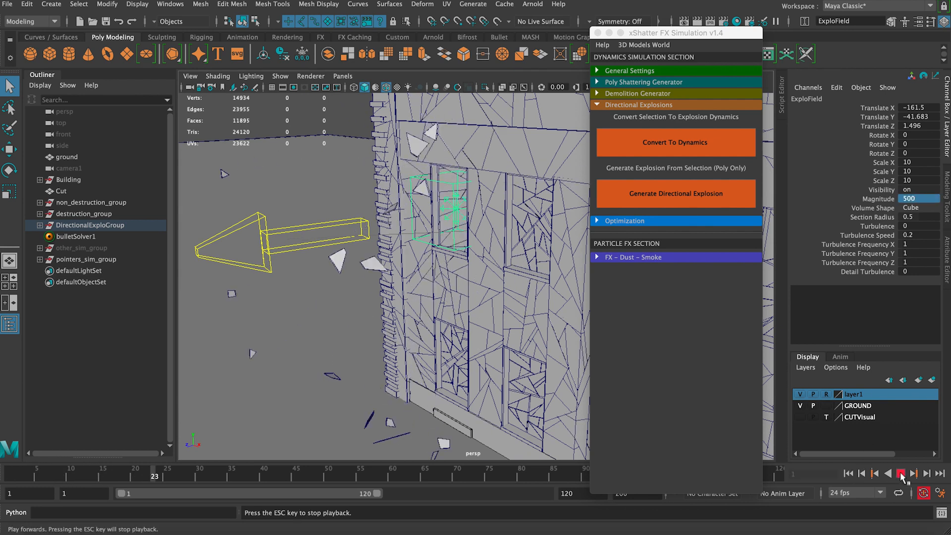
scroll(384, 244, "down", 5)
left_click_drag(384, 244, 476, 276, "alt")
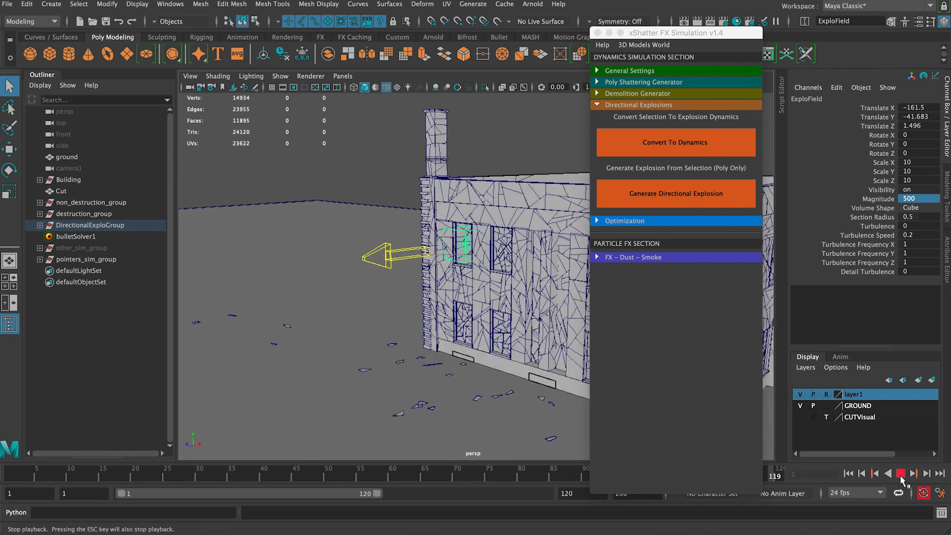
scroll(386, 342, "up", 5)
left_click_drag(347, 341, 394, 316, "alt")
scroll(386, 342, "down", 5)
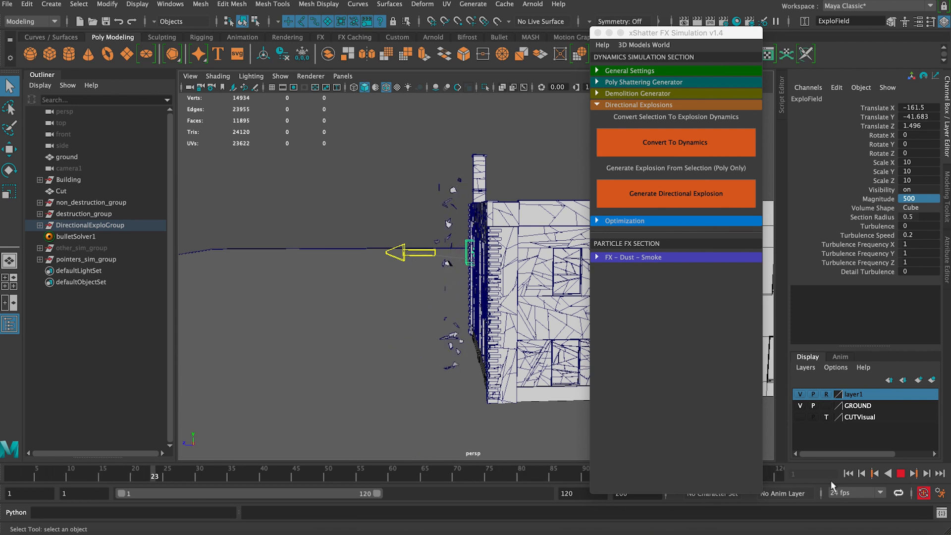
left_click(900, 474)
Rotate the explosion control about its Y axis to about 84.8, pointing its arrow into the building, and replay from frame 1.
left_click_drag(333, 278, 464, 267, "alt")
left_click(404, 255)
key("e")
left_click(847, 474)
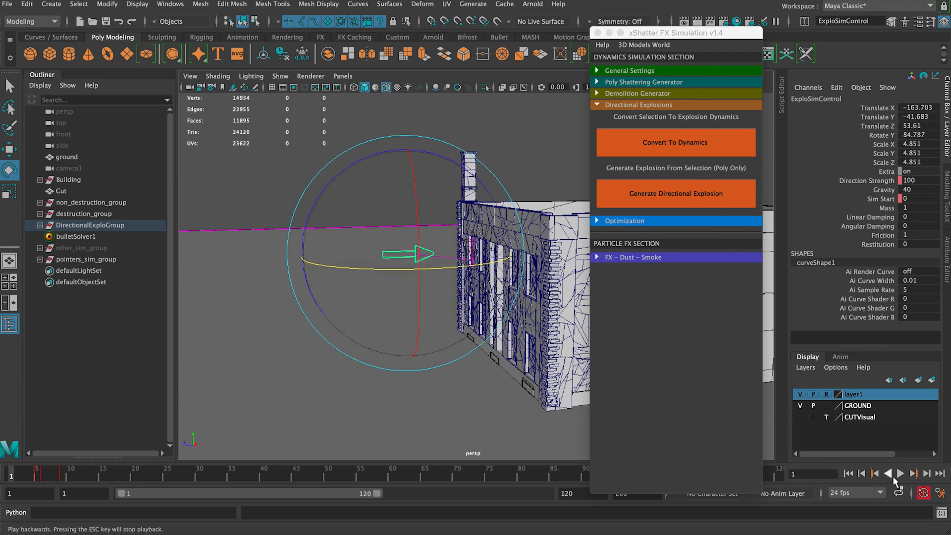
left_click(899, 474)
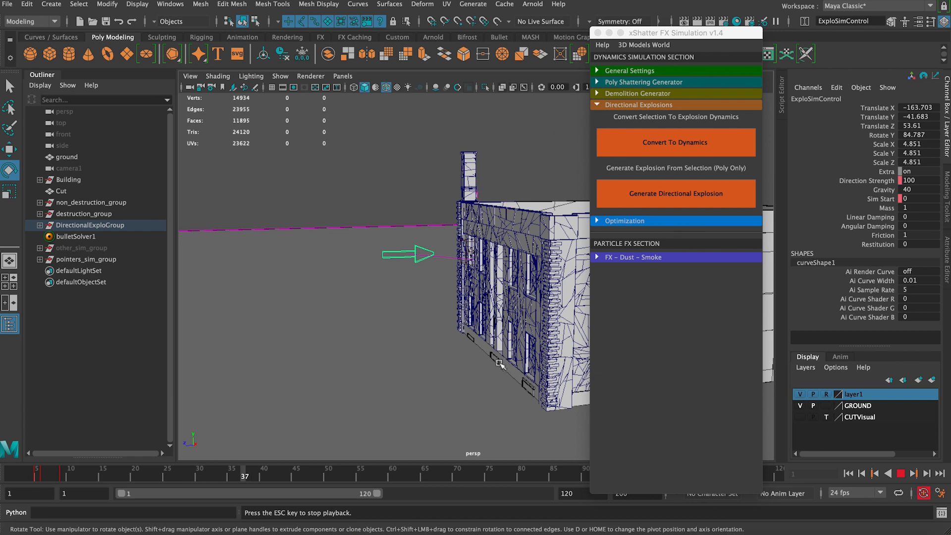
Examine the shards blown into the building from several angles during playback, and stop the simulation.
left_click_drag(500, 366, 445, 371, "alt")
left_click_drag(422, 228, 442, 238, "alt")
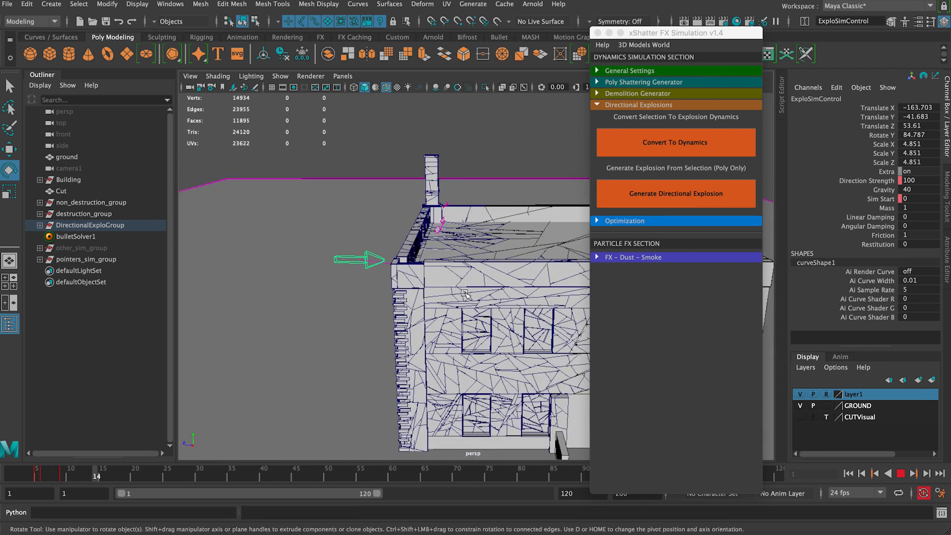
left_click_drag(468, 297, 515, 302, "alt")
left_click(900, 473)
Rotate the explosion control about its Y axis to about -32.5 at frame 1 and replay the simulation, viewing the window from above.
key("e")
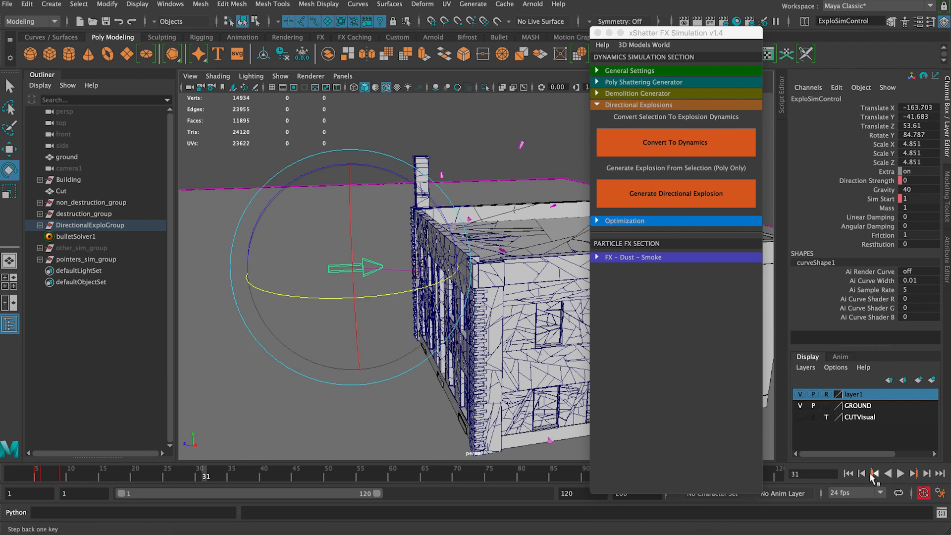
left_click(849, 473)
left_click_drag(417, 285, 303, 303)
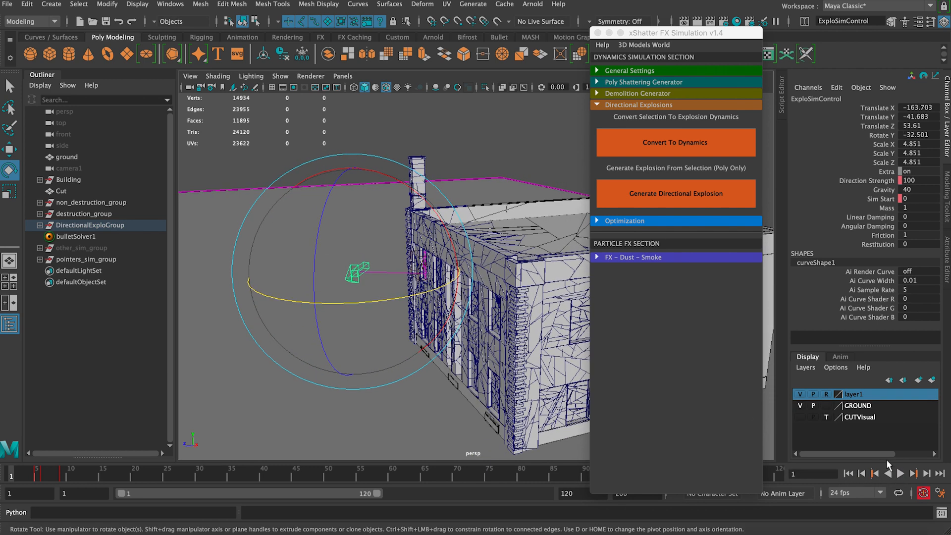
left_click(900, 472)
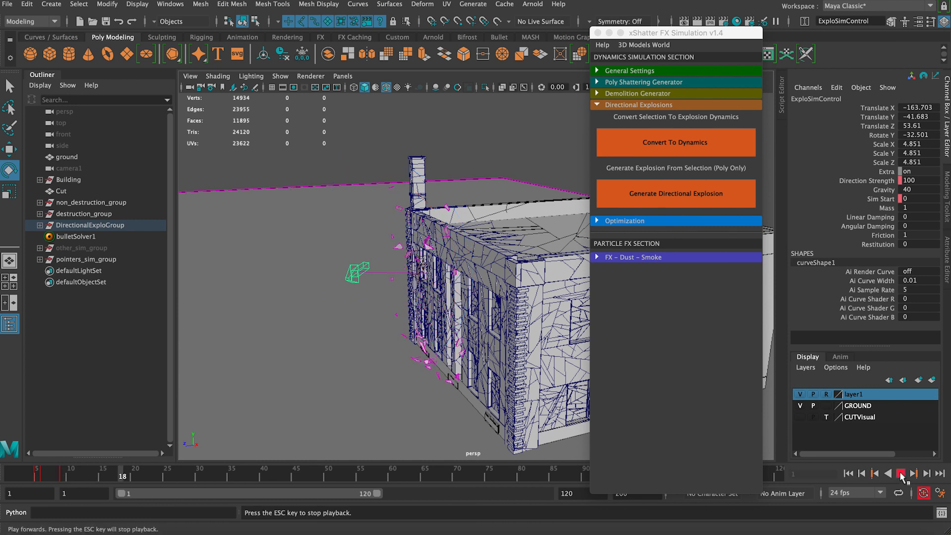
left_click_drag(410, 323, 461, 371, "alt")
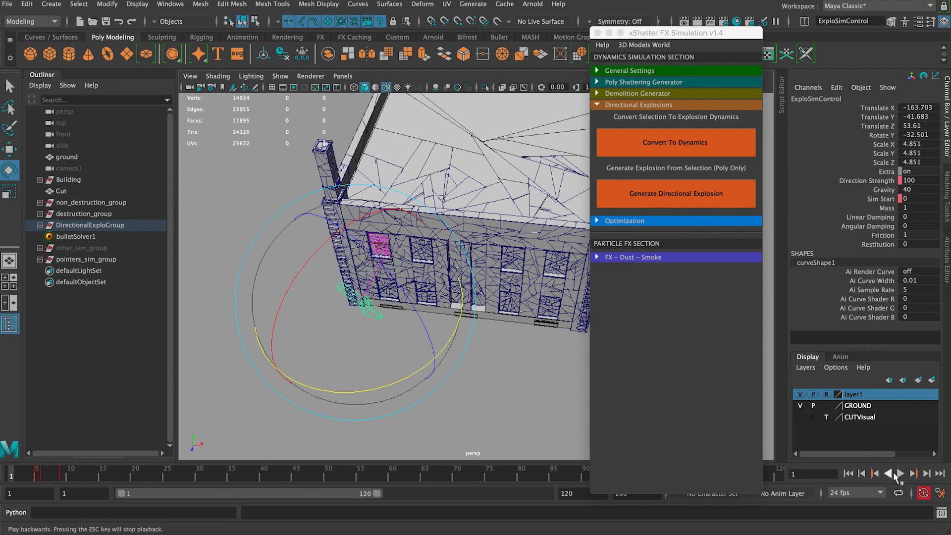
left_click(900, 473)
left_click(900, 473)
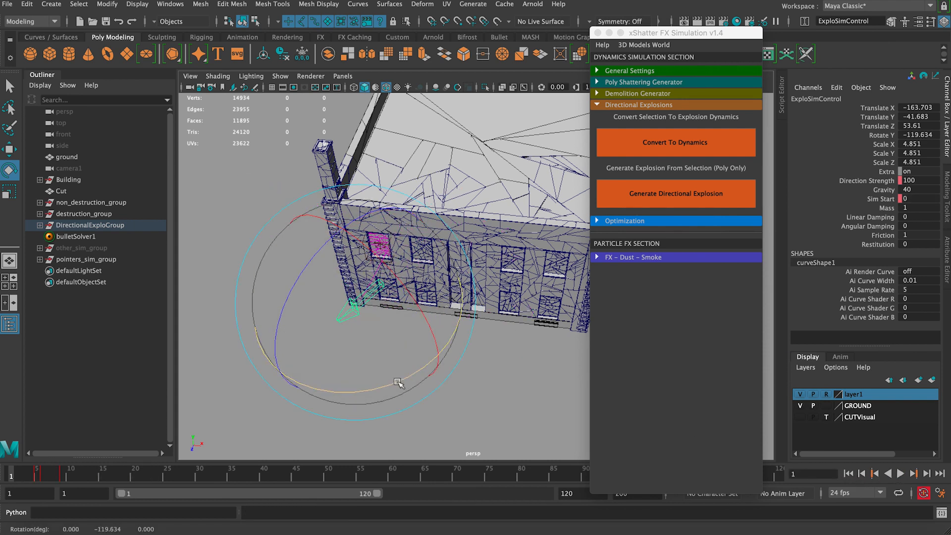
Rotate the explosion control about its Y axis to about -170.4, replay the simulation, and return to frame 1.
left_click_drag(394, 381, 300, 383)
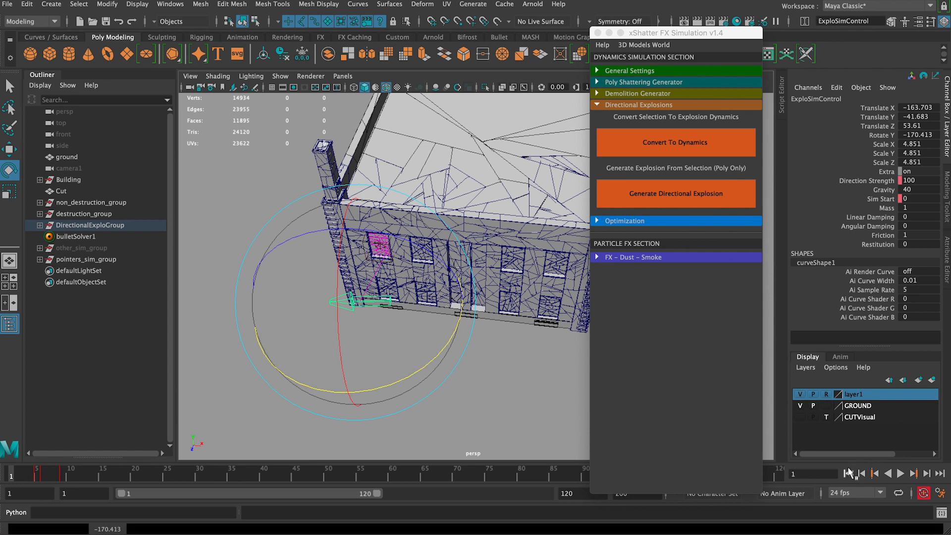
left_click(900, 473)
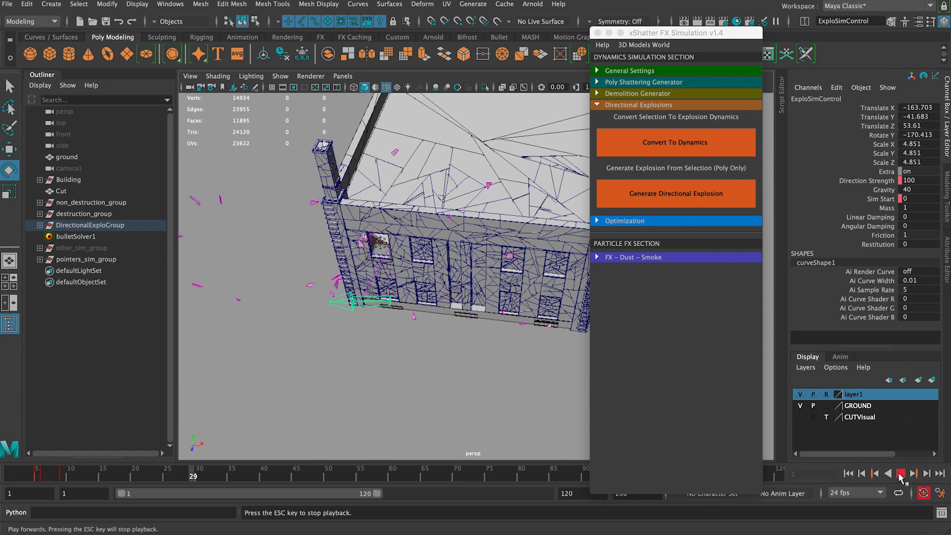
left_click(900, 473)
left_click(849, 473)
Rotate the explosion control about its Y axis to about -86.7, replay the simulation, and rewind to frame 1.
left_click_drag(406, 379, 458, 250)
left_click(900, 472)
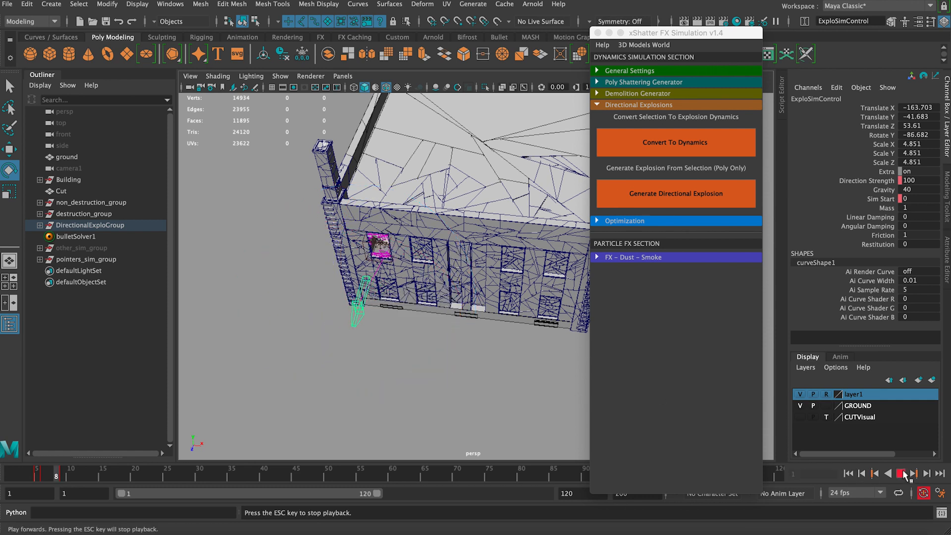
left_click(848, 472)
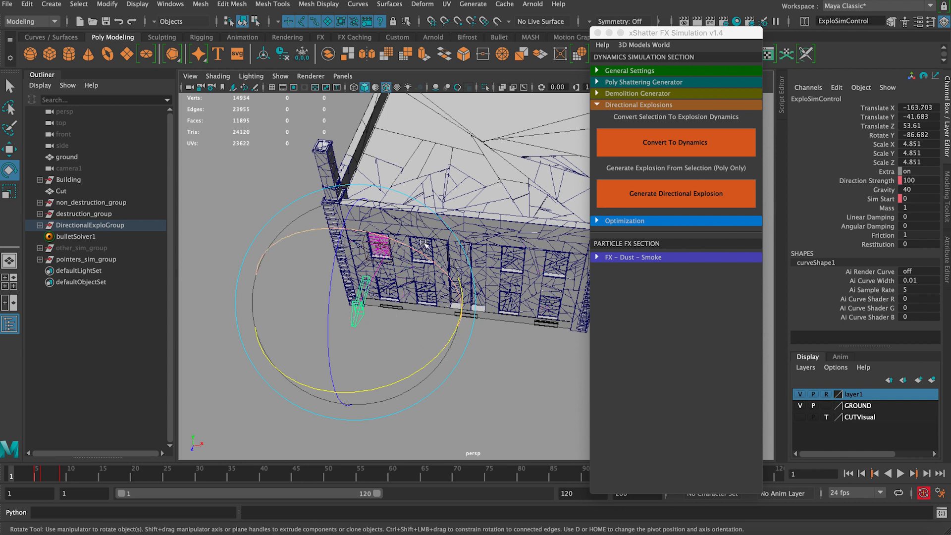
Select the explosion field around the upper window and review its available Volume Shape options, keeping Cube.
scroll(375, 217, "up", 5)
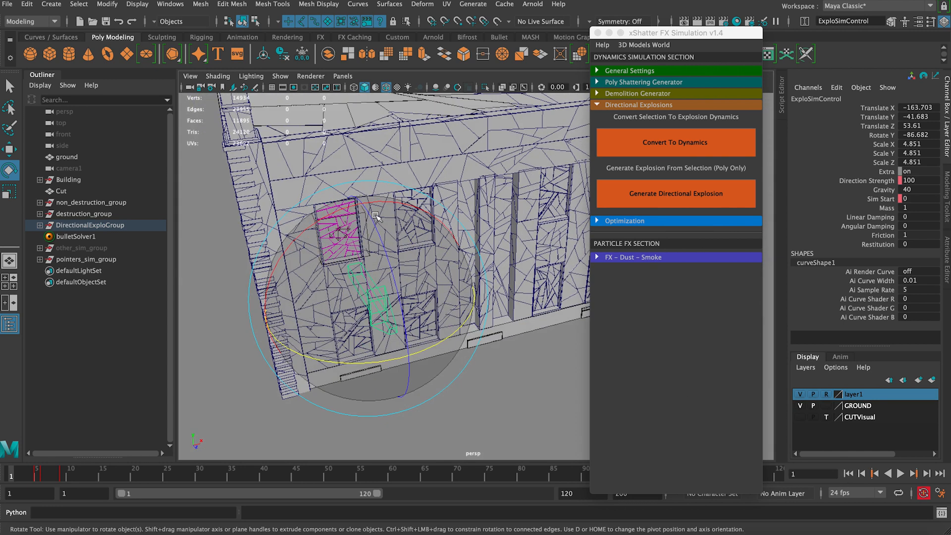
key("q")
left_click(374, 216)
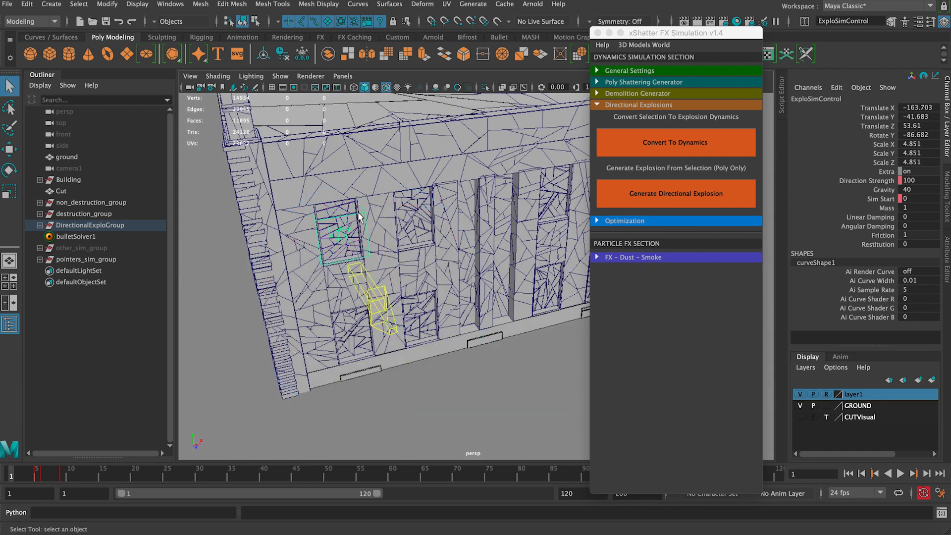
left_click_drag(376, 217, 391, 235, "alt")
key("r")
key("q")
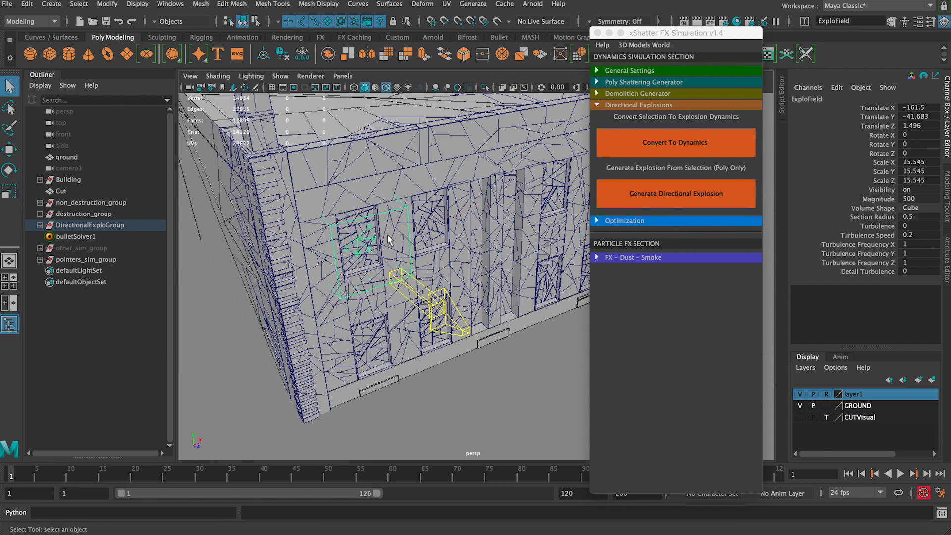
left_click(910, 208)
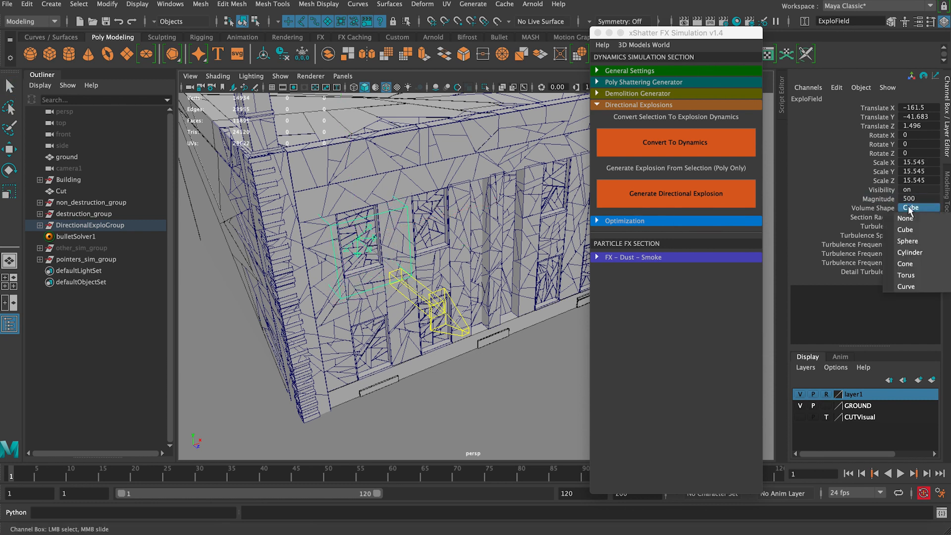
left_click(883, 210)
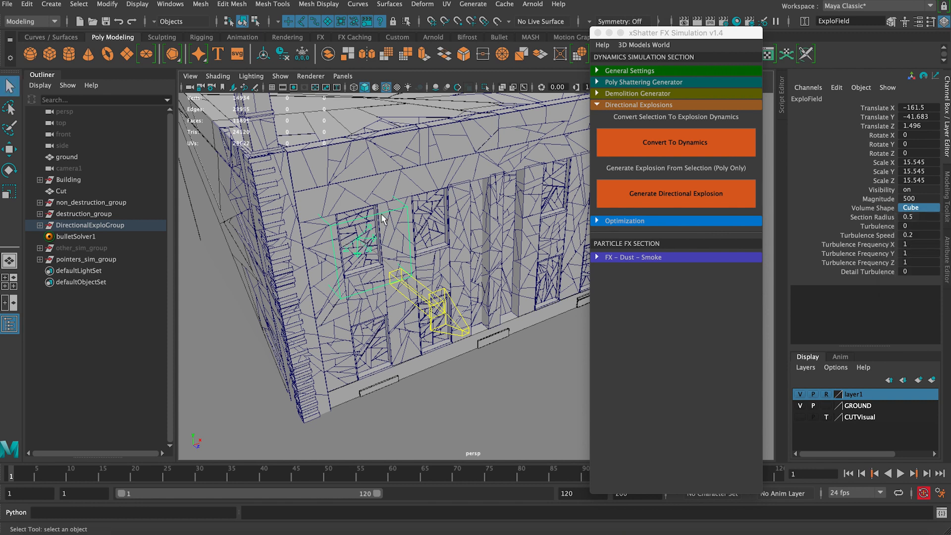
Scale the explosion field uniformly down to about 3.56 over the upper corner window, play the simulation and return to frame 1.
key("r")
left_click_drag(357, 238, 65, 367)
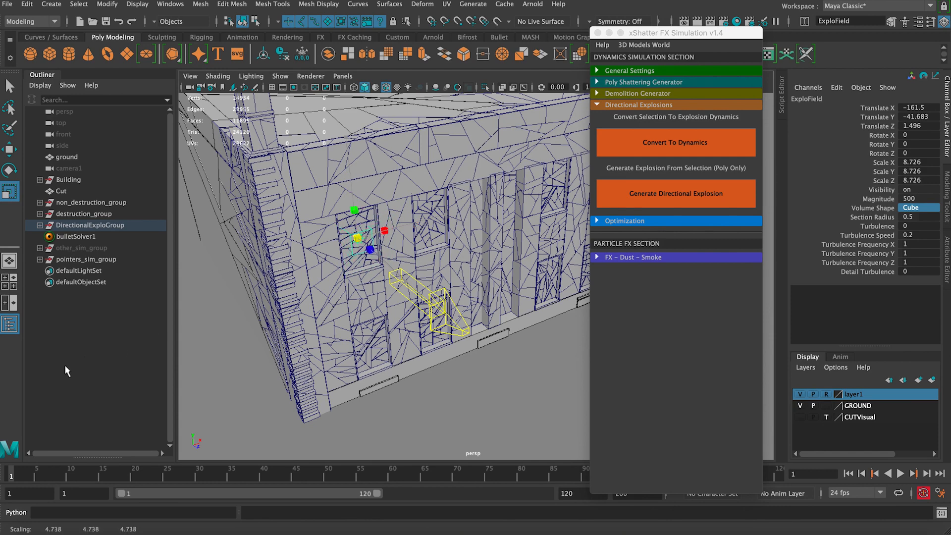
key("q")
scroll(350, 239, "down", 5)
left_click_drag(350, 240, 431, 241, "alt")
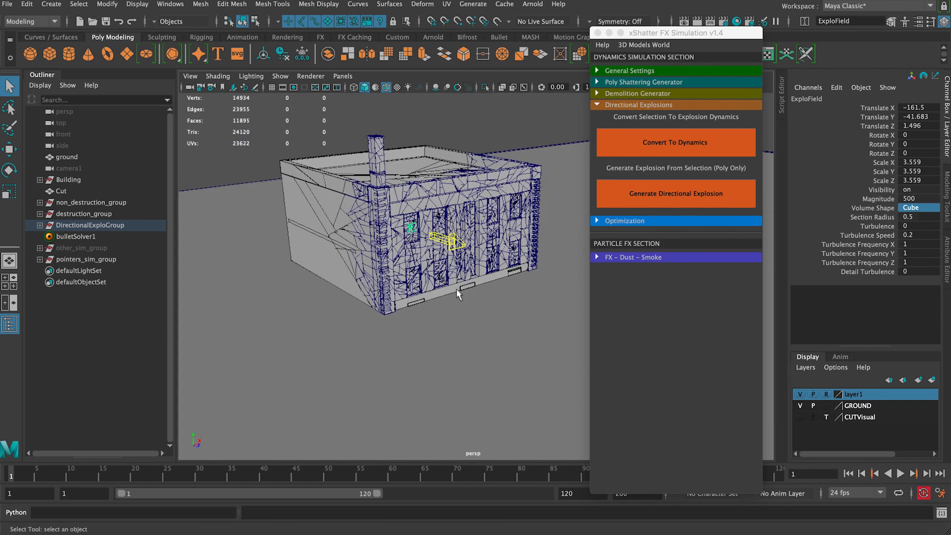
scroll(457, 293, "up", 5)
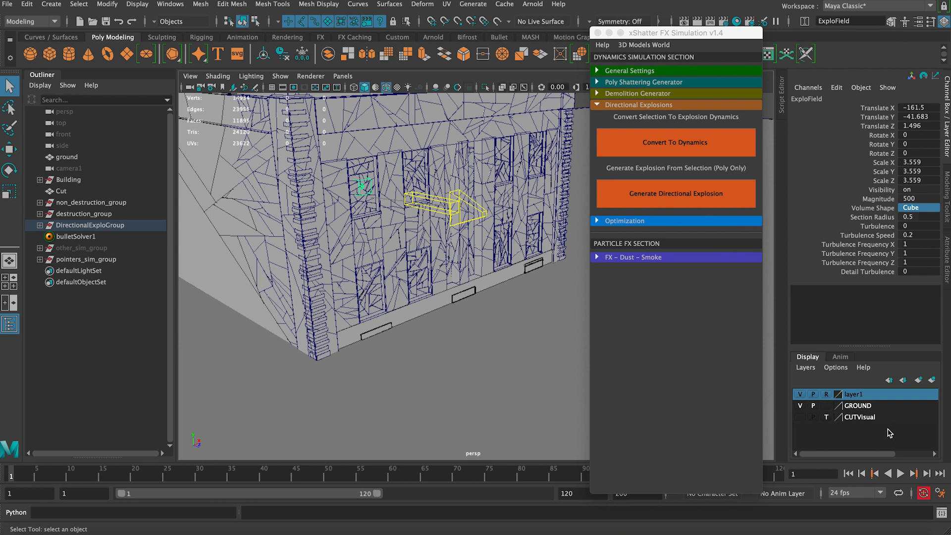
left_click(899, 473)
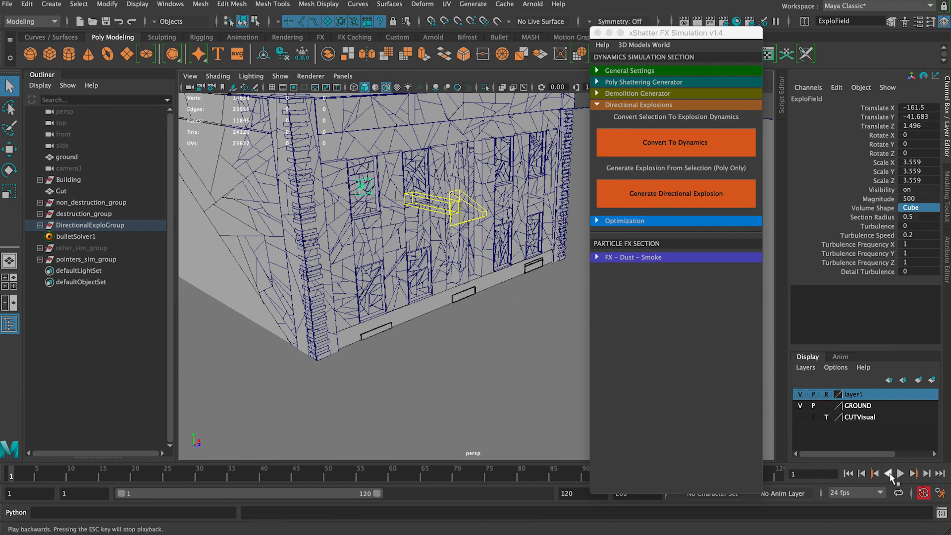
left_click(901, 474)
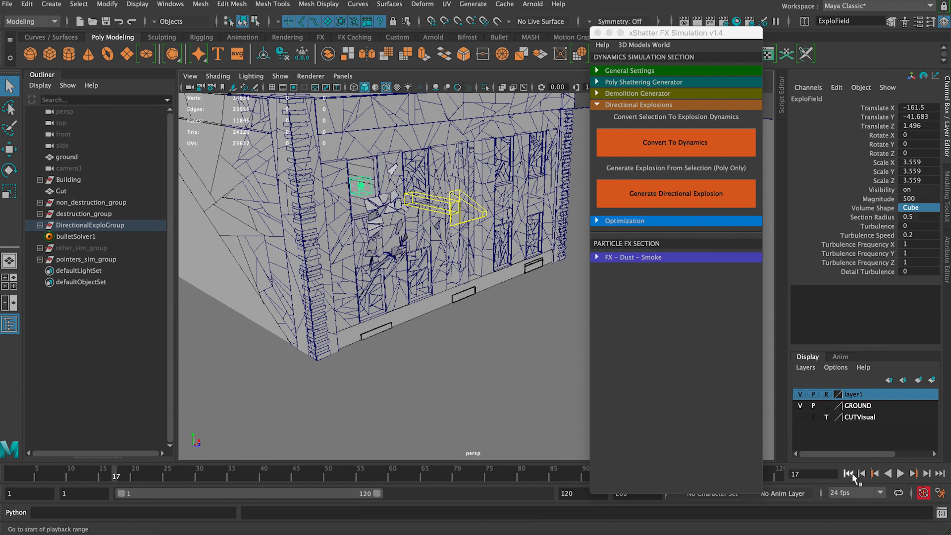
left_click(849, 473)
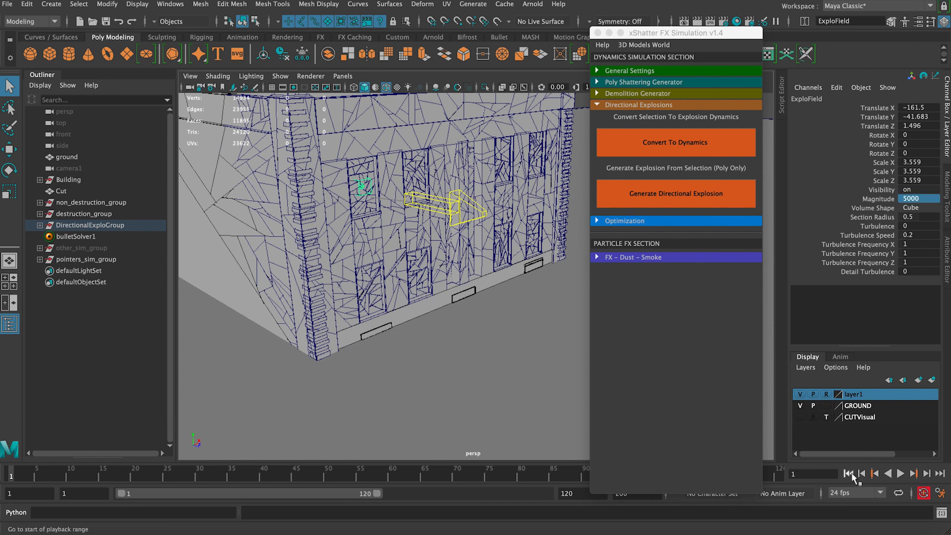
Set the explosion field's magnitude to 5000, run the simulation and rewind to the first frame.
left_click(899, 474)
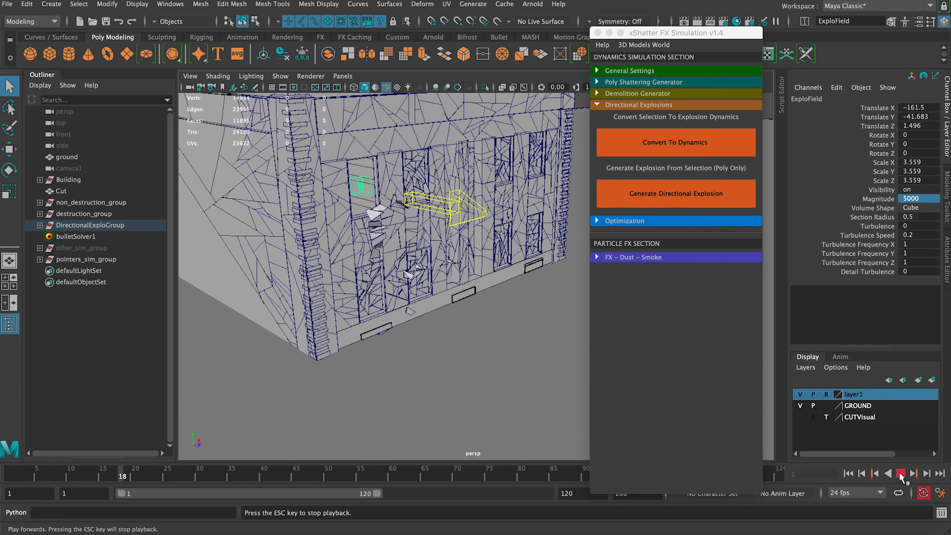
left_click(900, 474)
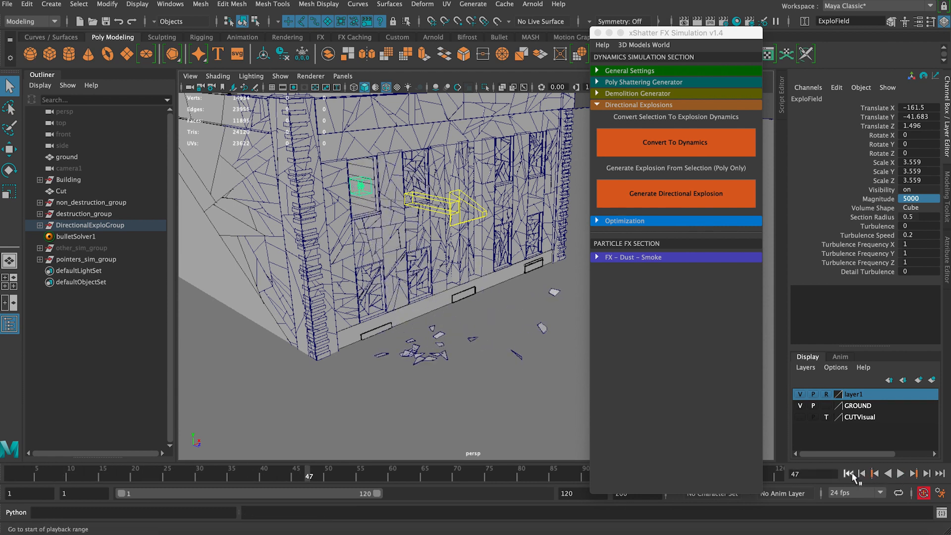
left_click(849, 474)
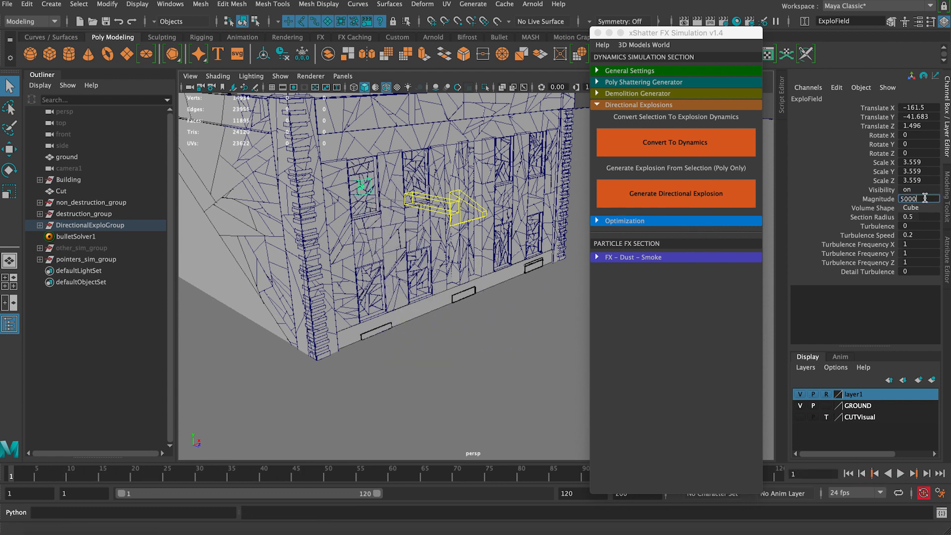
Reset the magnitude to 500, scale the explosion field to about 10.17 × 16.57 × 5.92, and test-play the simulation.
left_click_drag(354, 184, 500, 198, "alt")
key("r")
key("q")
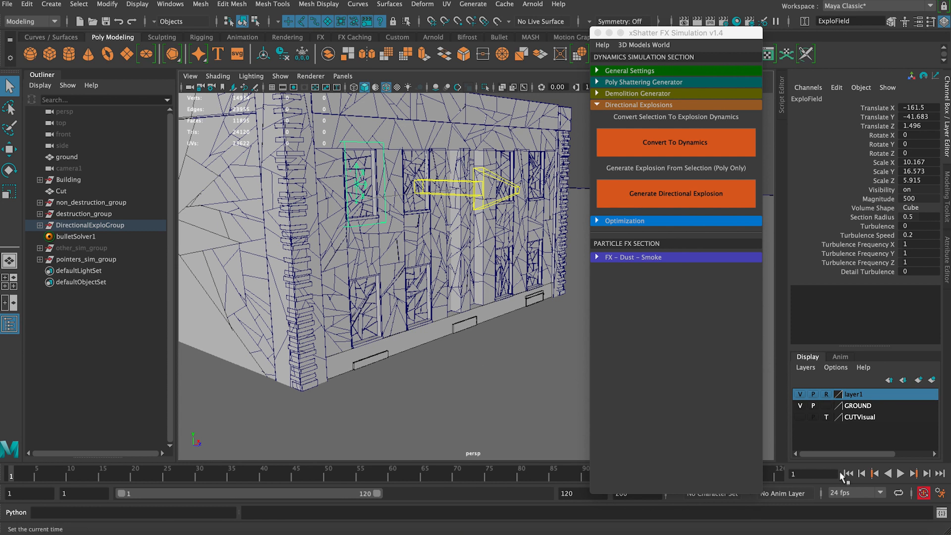
left_click(899, 473)
left_click(900, 473)
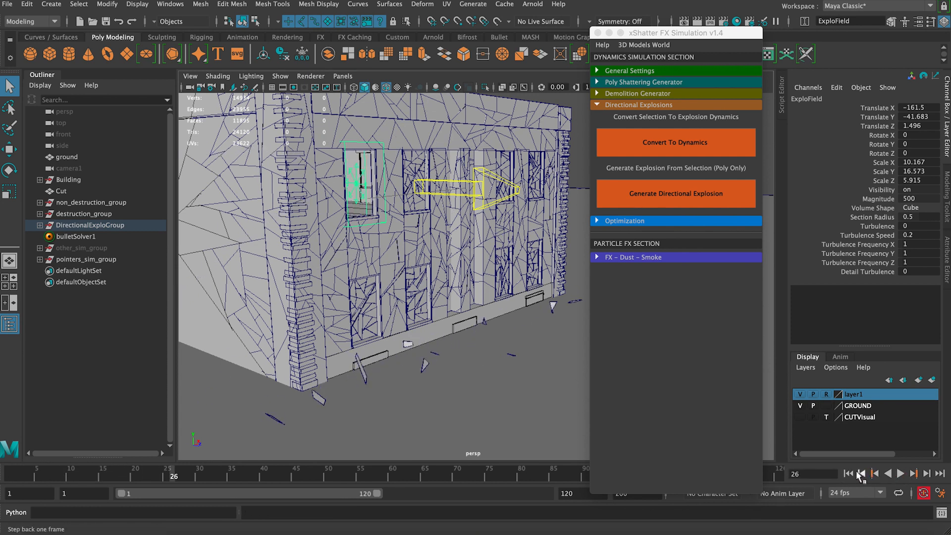
left_click(848, 474)
Reduce the explosion field's magnitude to 200, run the simulation and rewind to frame 1.
left_click(919, 208)
left_click(923, 202)
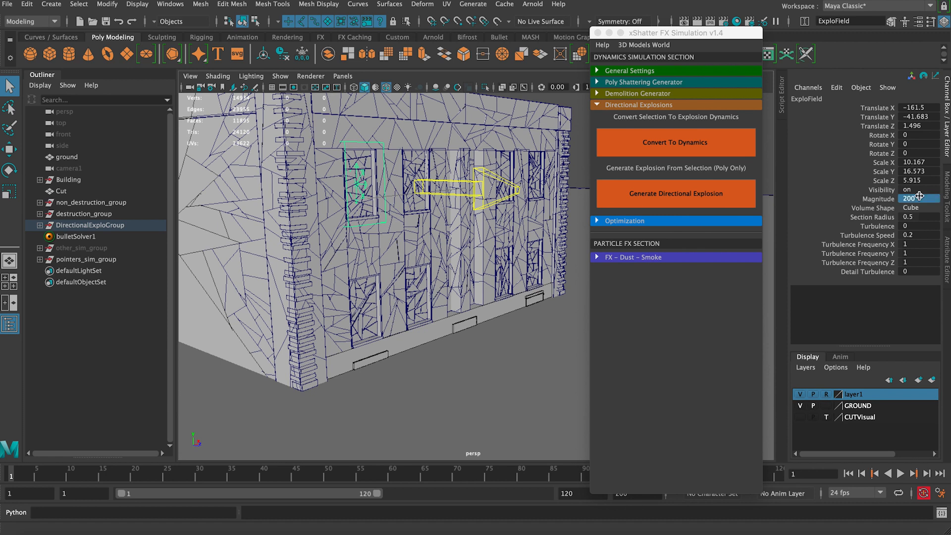
left_click(900, 473)
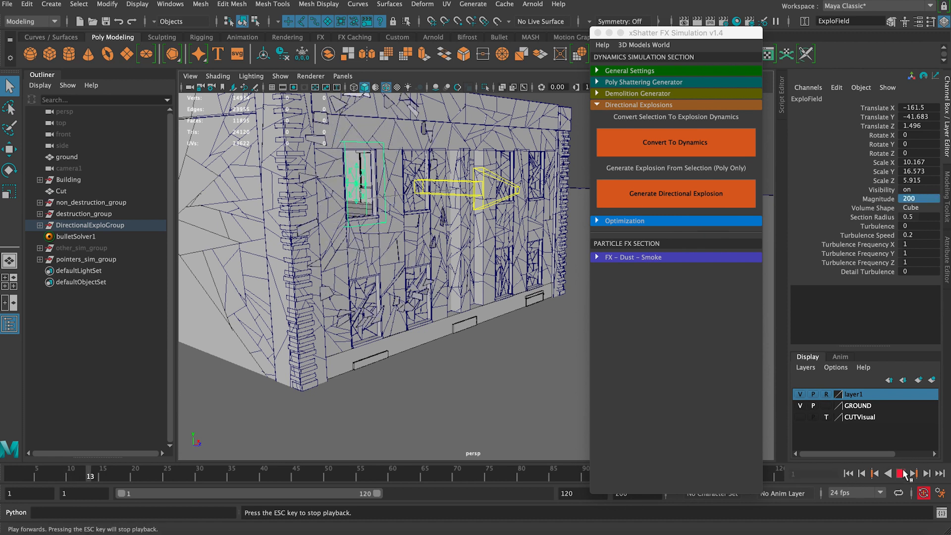
left_click(901, 473)
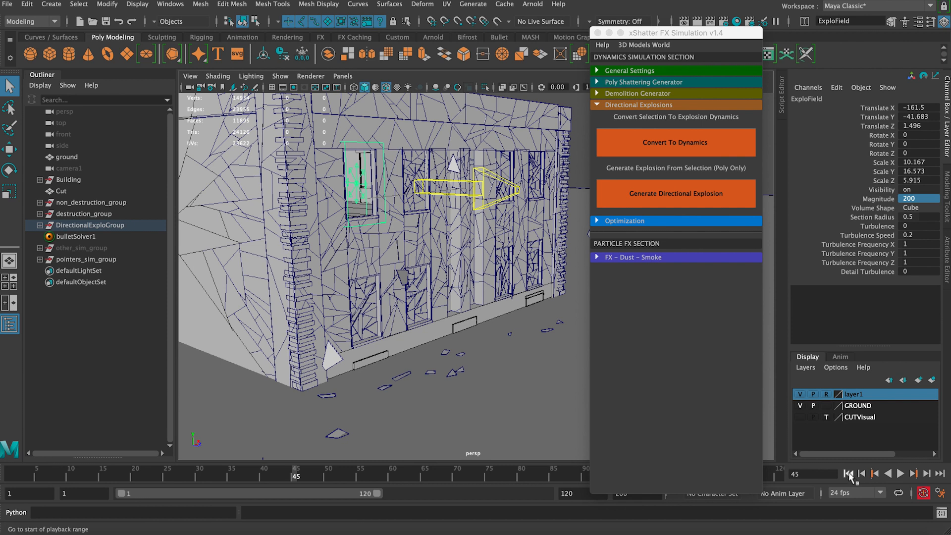
left_click(848, 473)
Change the field's volume shape to Sphere, scale its height to about 9.88, and test-play the simulation.
left_click(922, 208)
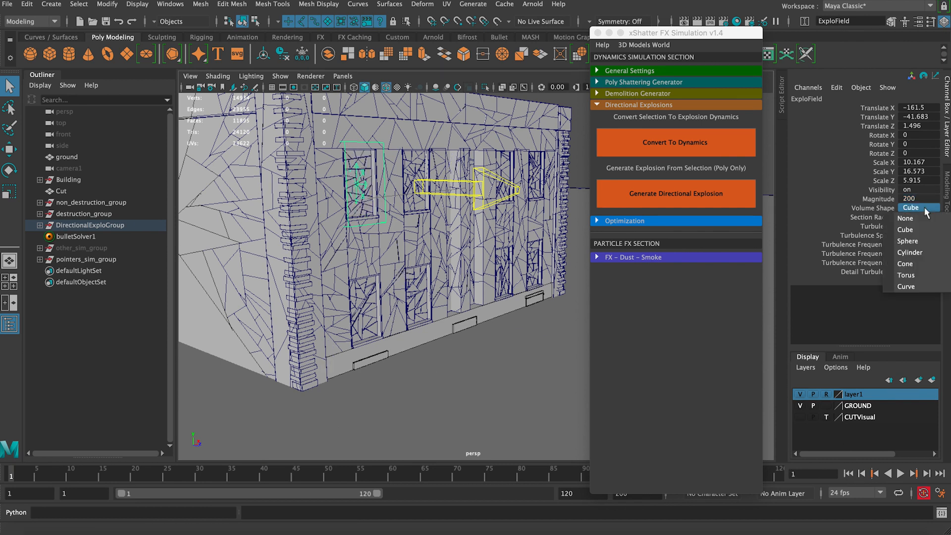
left_click(918, 241)
left_click_drag(416, 205, 385, 208, "alt")
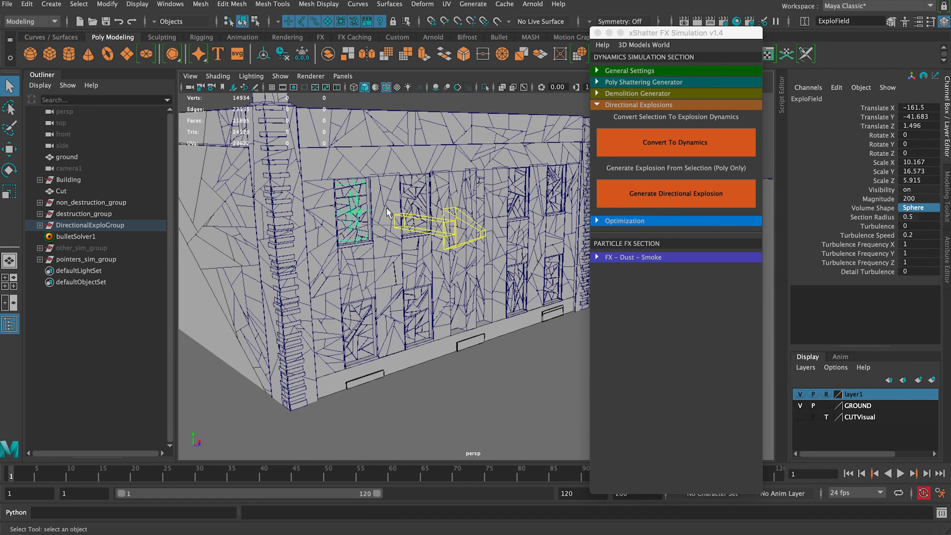
key("r")
left_click_drag(345, 106, 349, 115)
key("q")
left_click(901, 474)
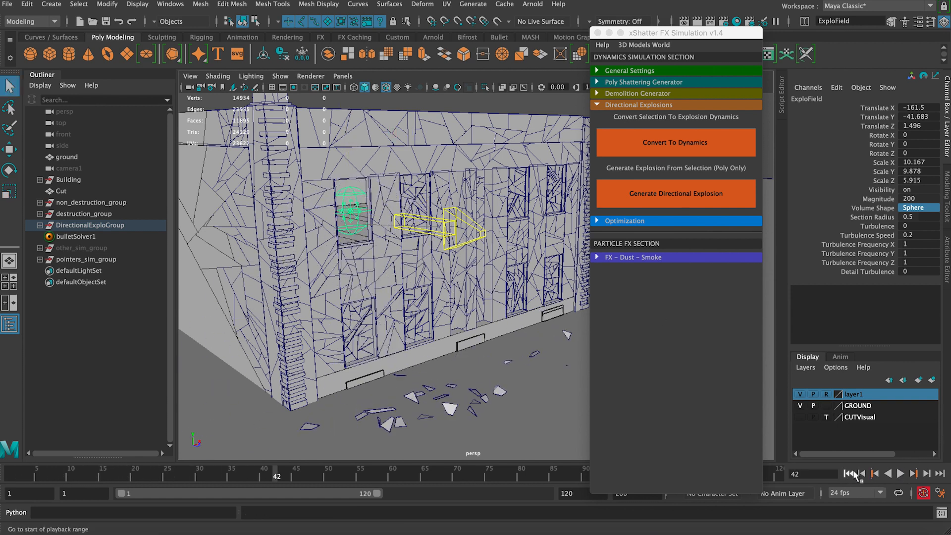
key("Escape")
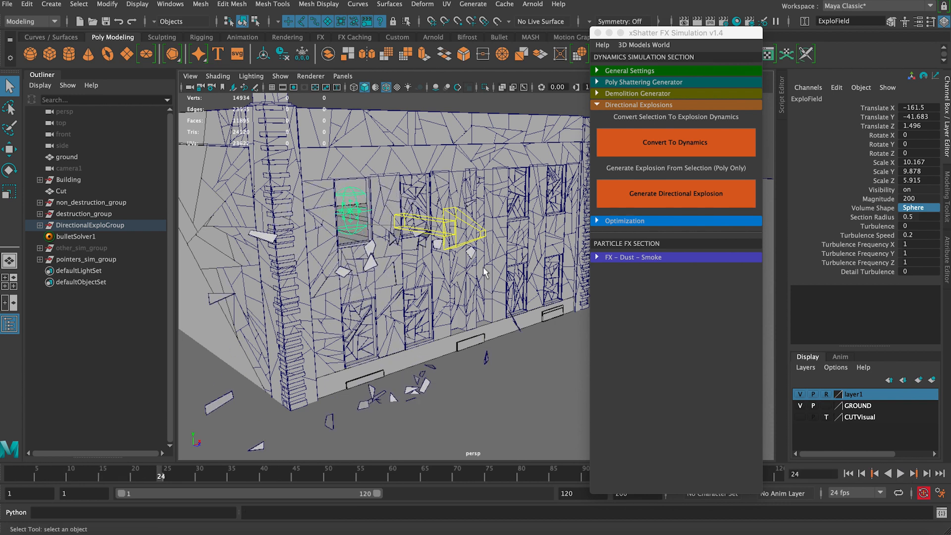
left_click(848, 474)
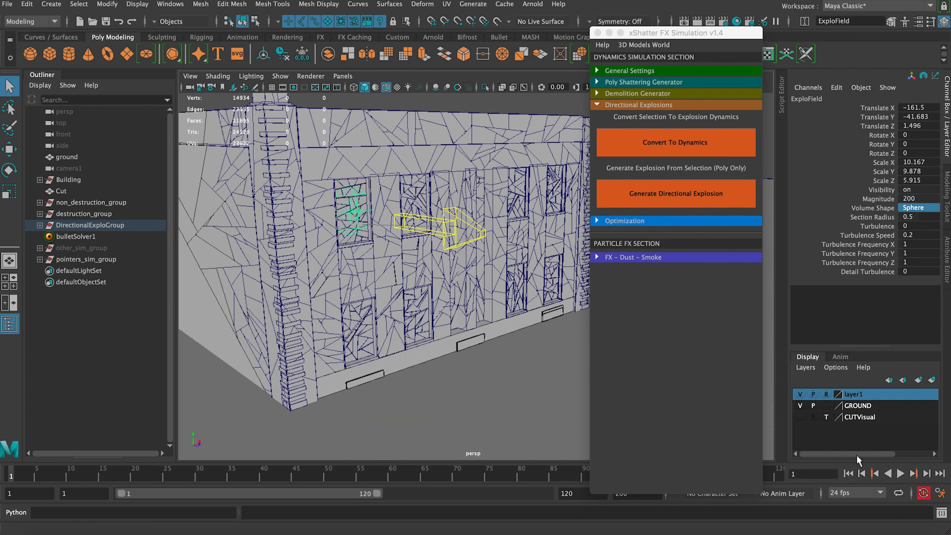
Switch the field's volume shape to Cylinder, play the simulation and rewind to frame 1.
left_click(921, 210)
left_click(911, 252)
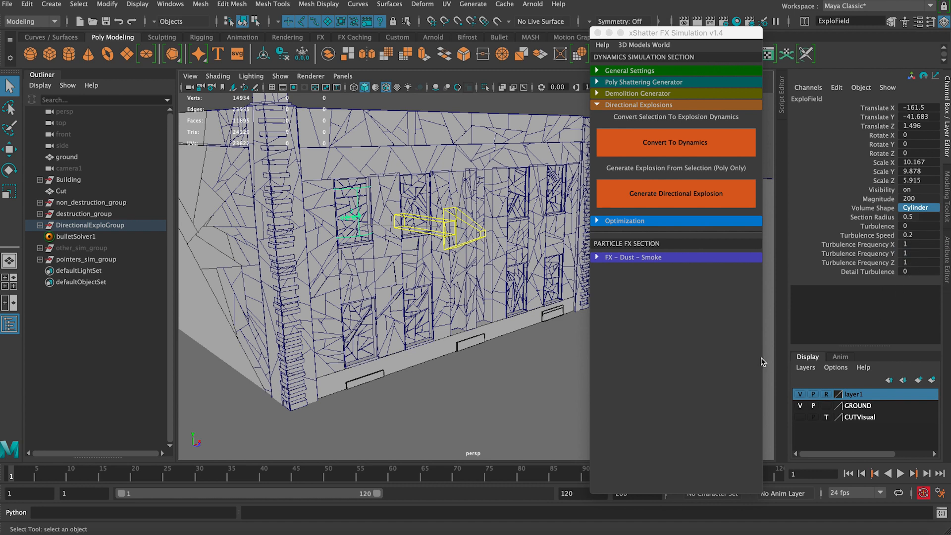
left_click(899, 473)
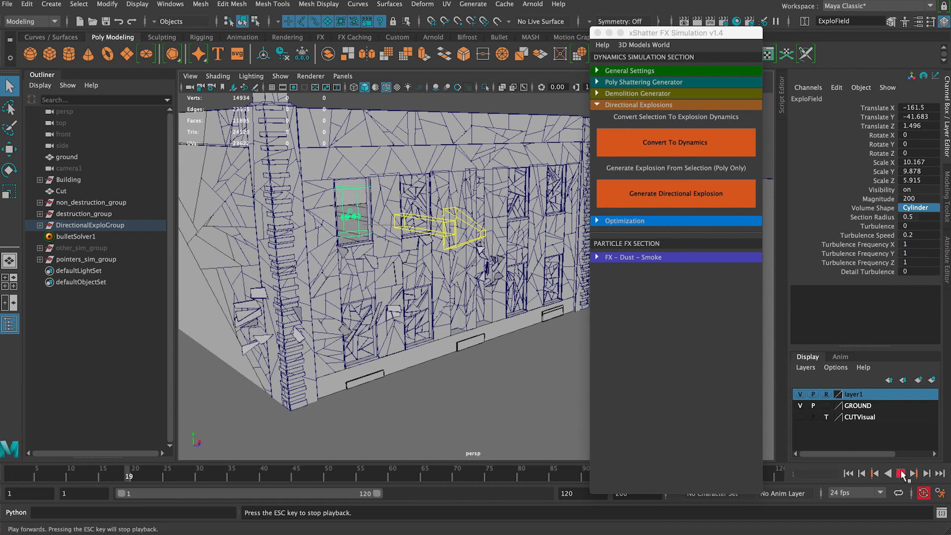
left_click(847, 473)
left_click(900, 473)
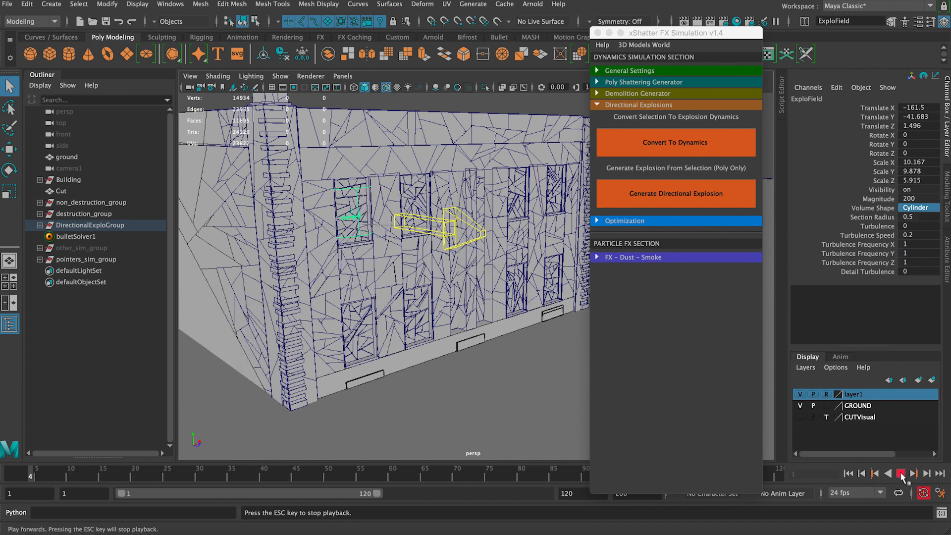
left_click(849, 474)
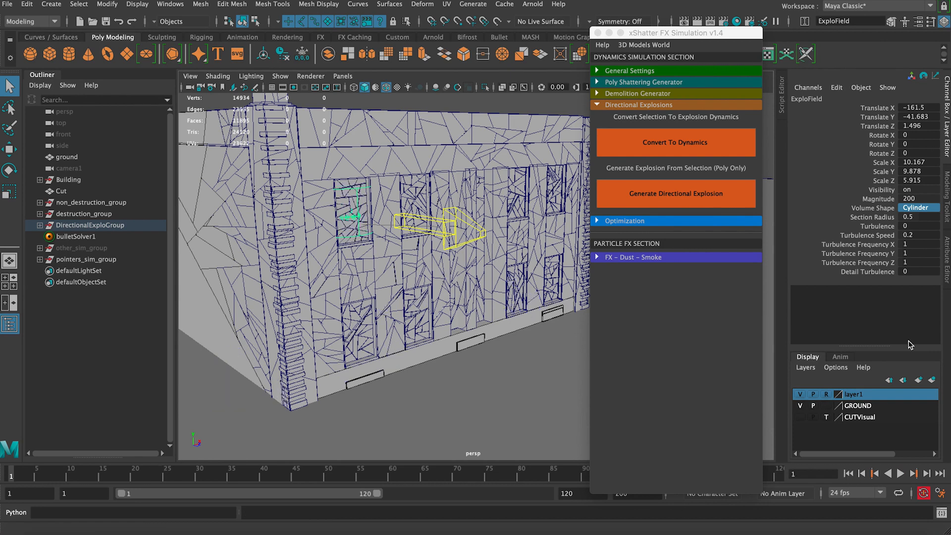
Return the field's volume shape to Cube and scale its height to about 13.9 to cover the window.
left_click(918, 209)
left_click(917, 231)
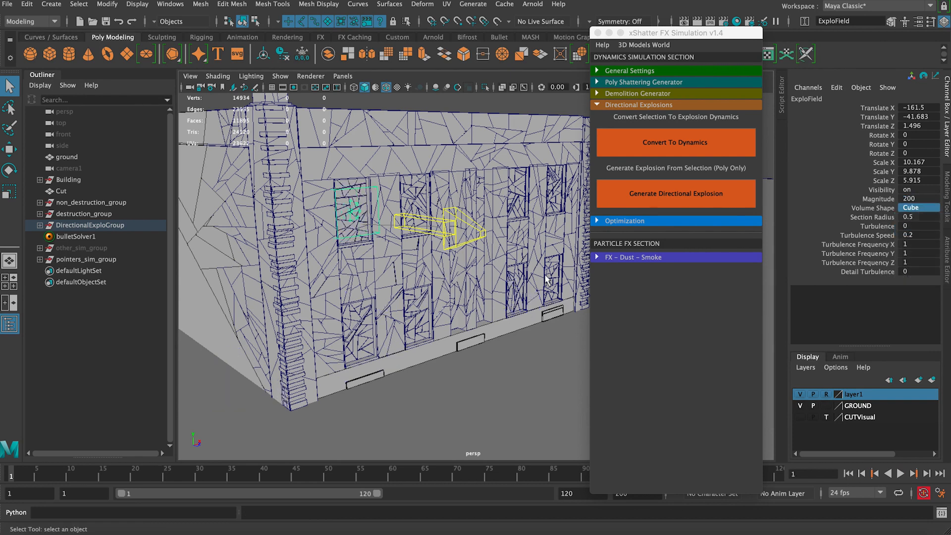
left_click_drag(547, 280, 512, 278, "alt")
key("r")
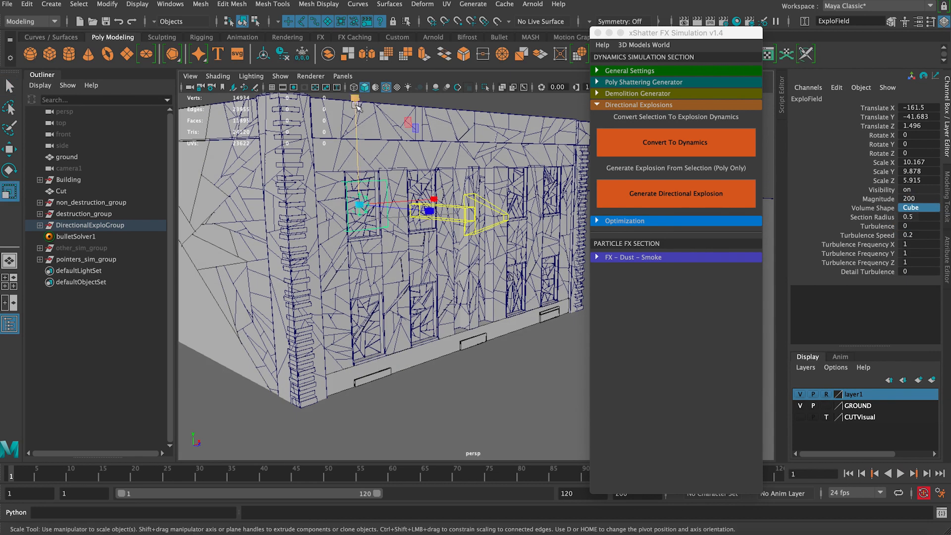
left_click_drag(355, 101, 356, 86)
key("q")
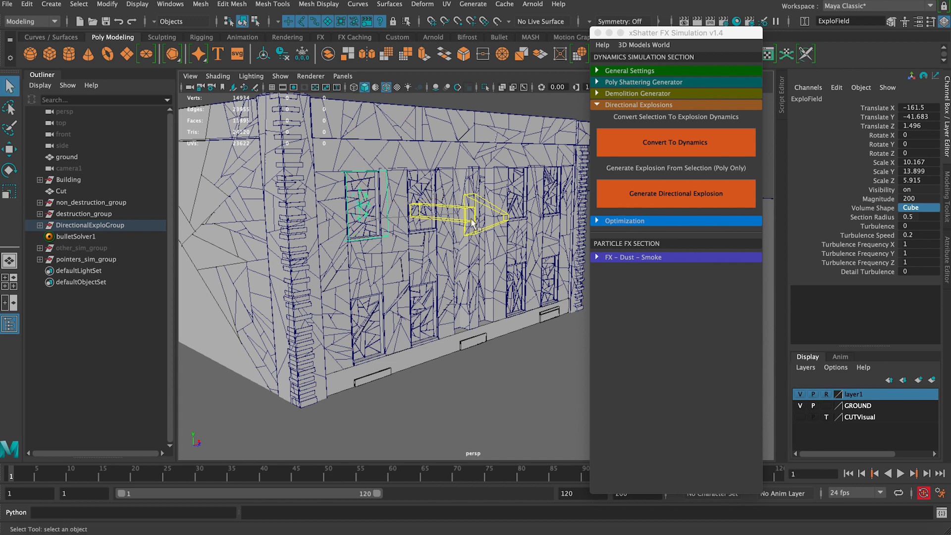
Replay the window explosion from several angles to examine how the fragments fly out, and rewind to frame 1.
left_click(900, 473)
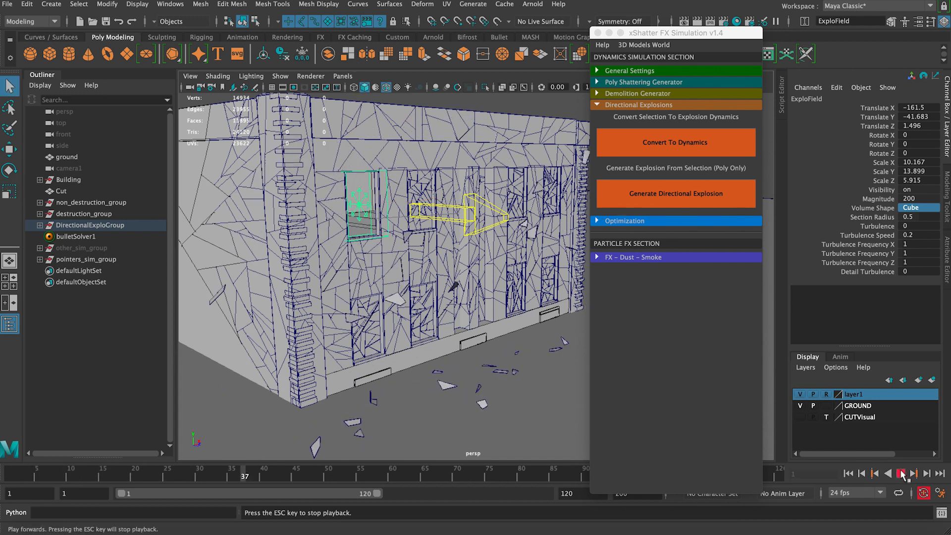
left_click_drag(362, 354, 269, 335, "alt")
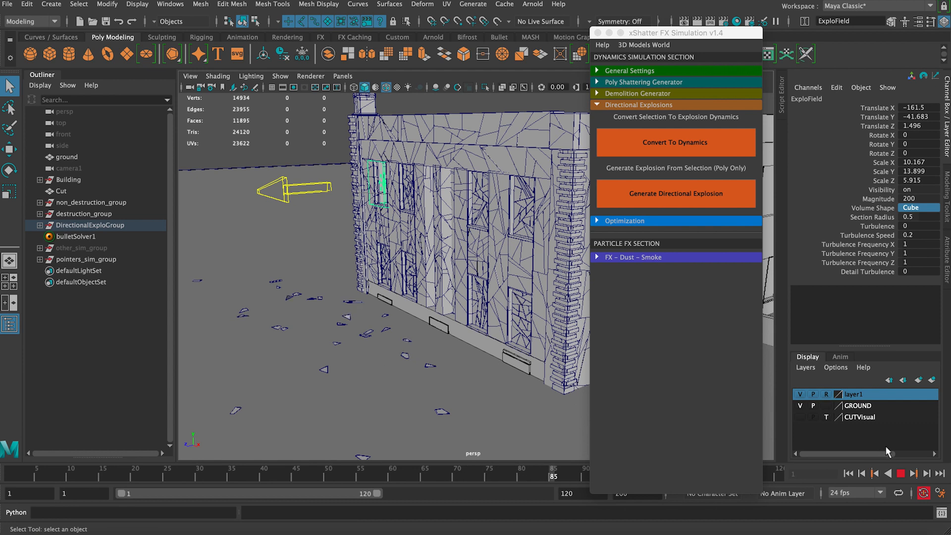
left_click(848, 473)
left_click(900, 473)
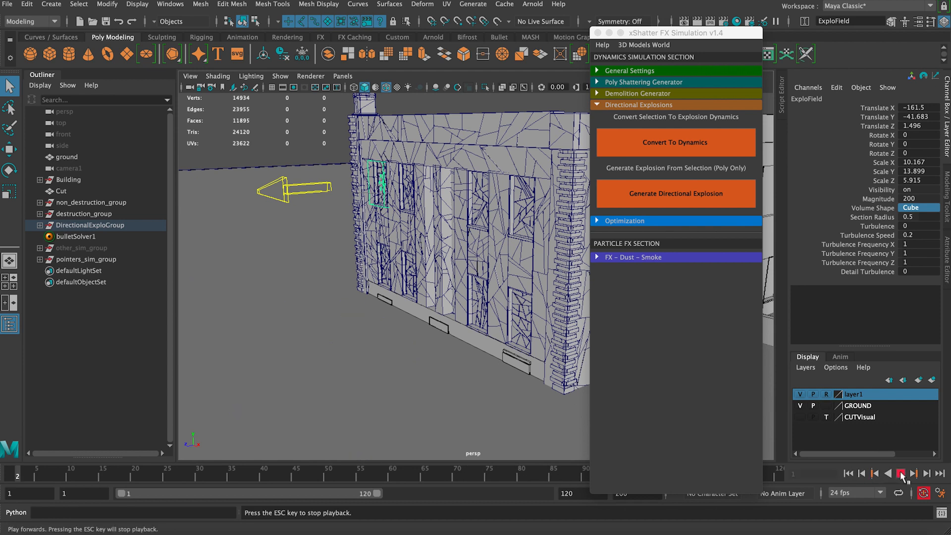
left_click(900, 474)
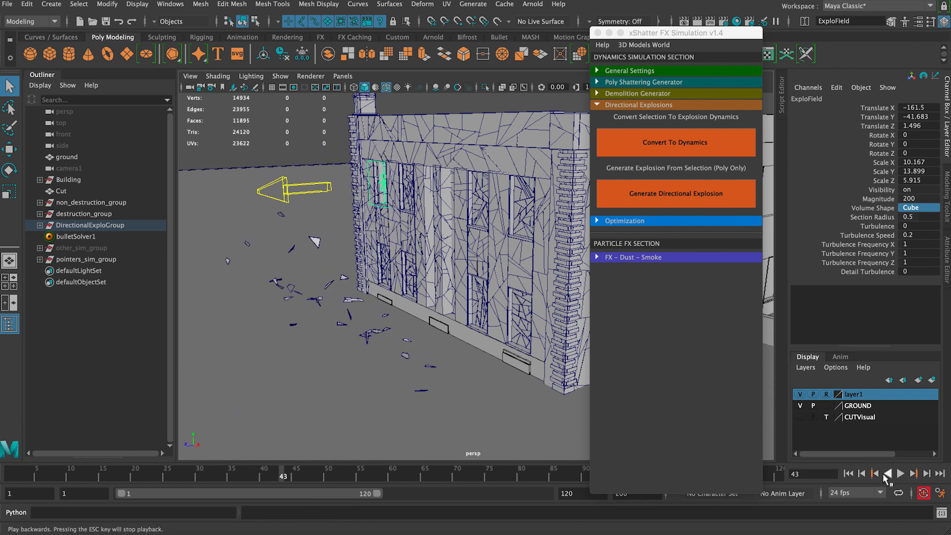
left_click(900, 474)
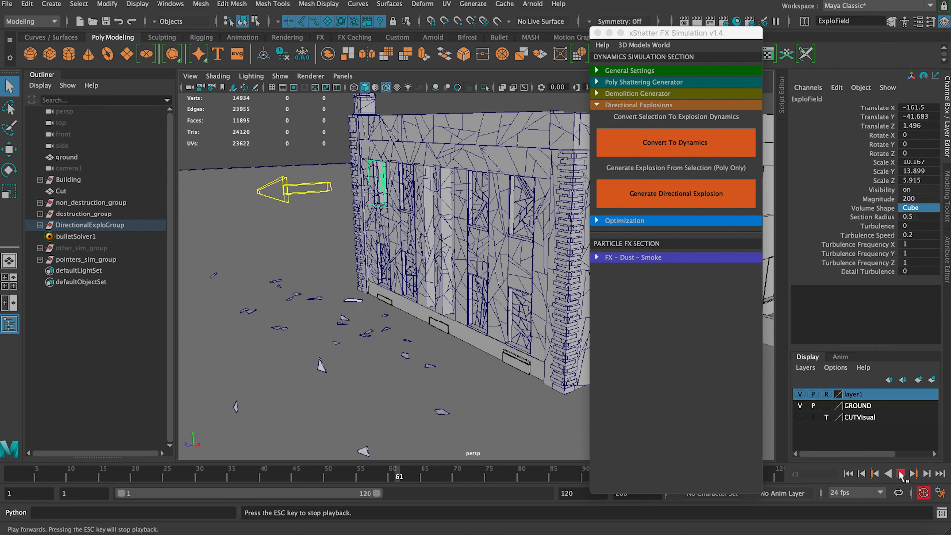
left_click(900, 474)
left_click(848, 474)
Hide DirectionalExploGroup by setting its visibility to 0.
left_click_drag(371, 186, 99, 281, "alt")
left_click(120, 226)
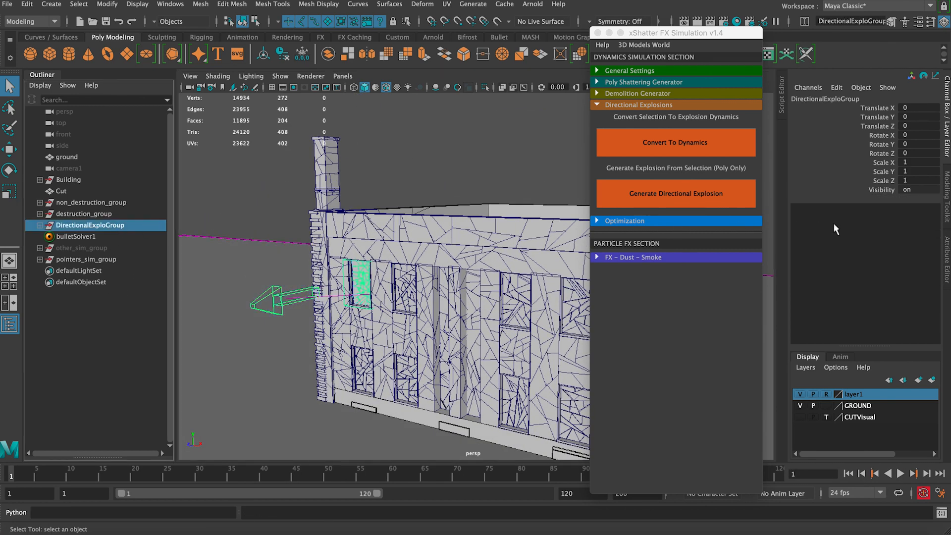
type("0")
key("Return")
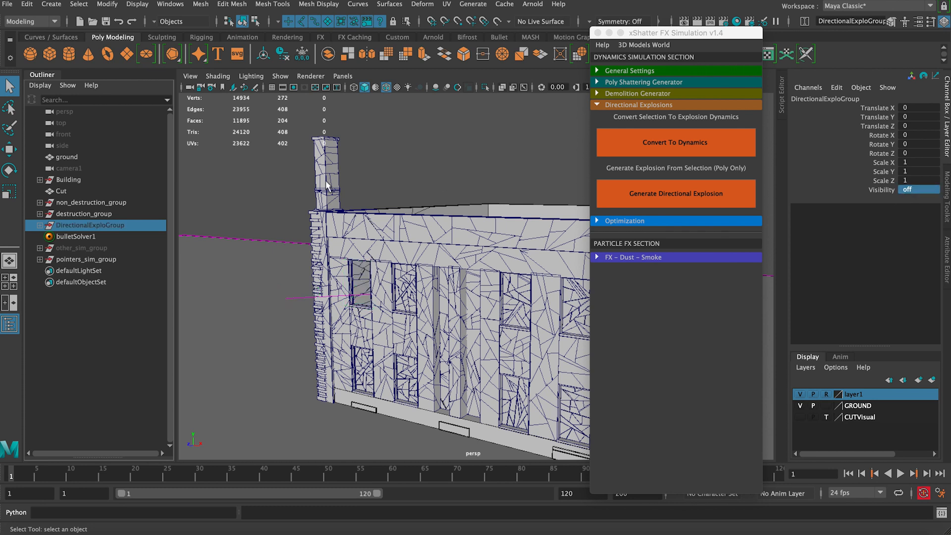
Select the chimney fragments and the wall corner fragments beneath them, and convert the selection to directional explosion dynamics.
left_click_drag(327, 186, 303, 164, "alt")
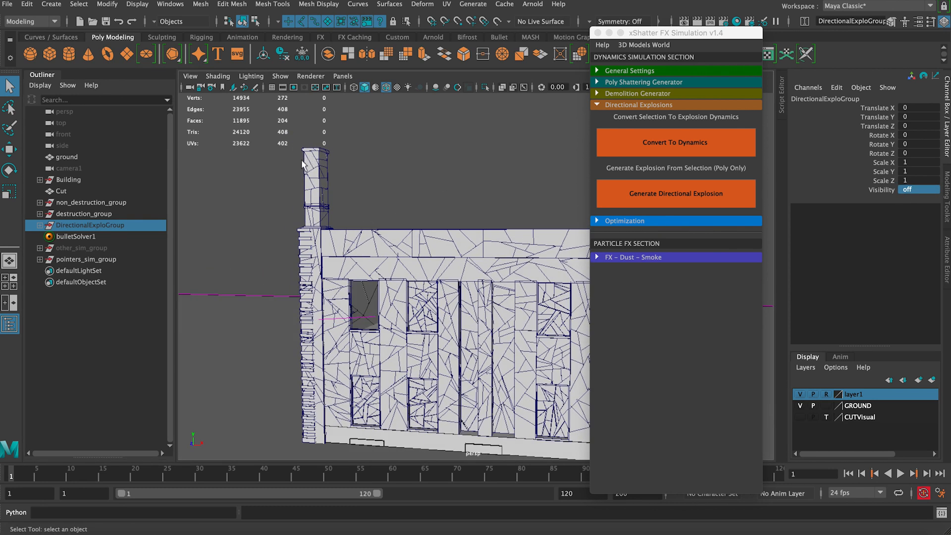
mouse_move(303, 165)
middle_mouse_down("alt")
mouse_move(336, 176)
mouse_move(212, 161)
mouse_move(302, 168)
middle_mouse_up("alt")
left_click_drag(321, 246, 298, 239)
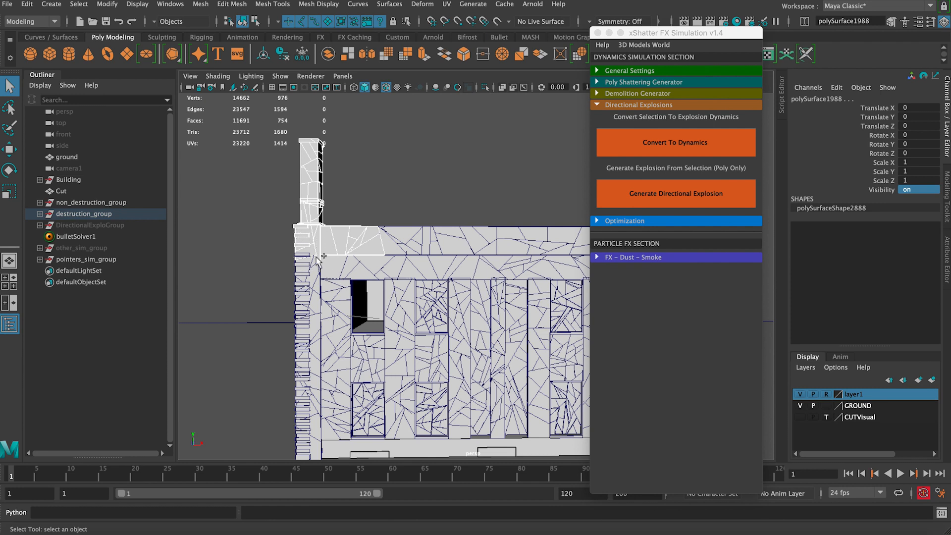
left_click_drag(369, 240, 345, 231, "alt")
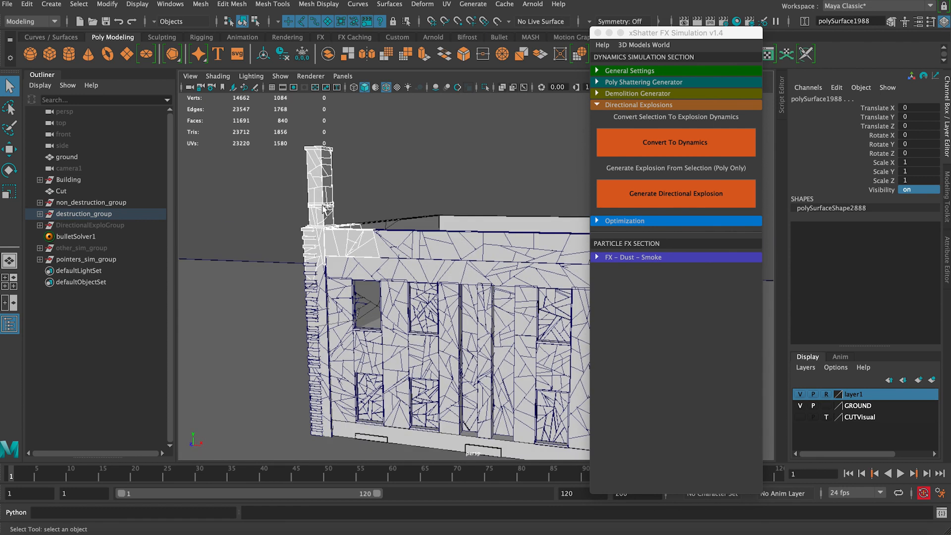
left_click(669, 144)
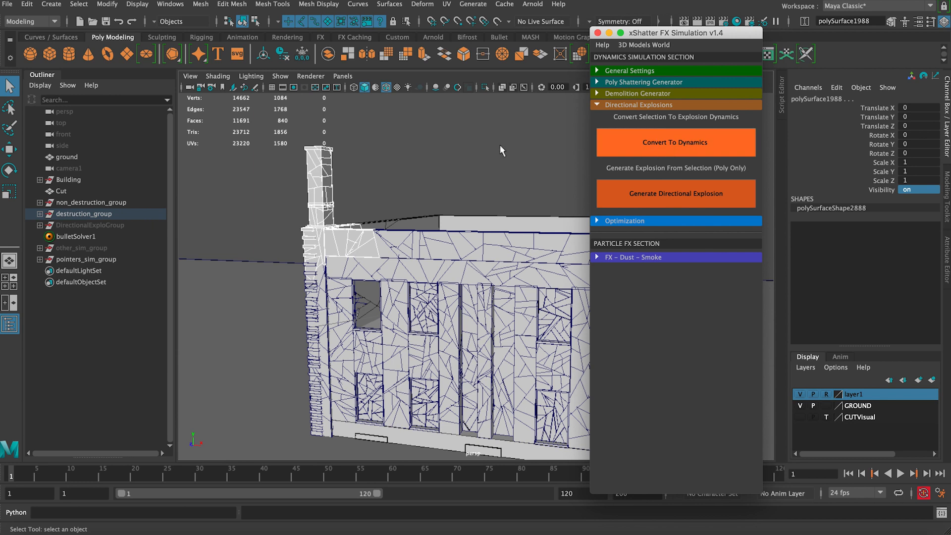
left_click(685, 186)
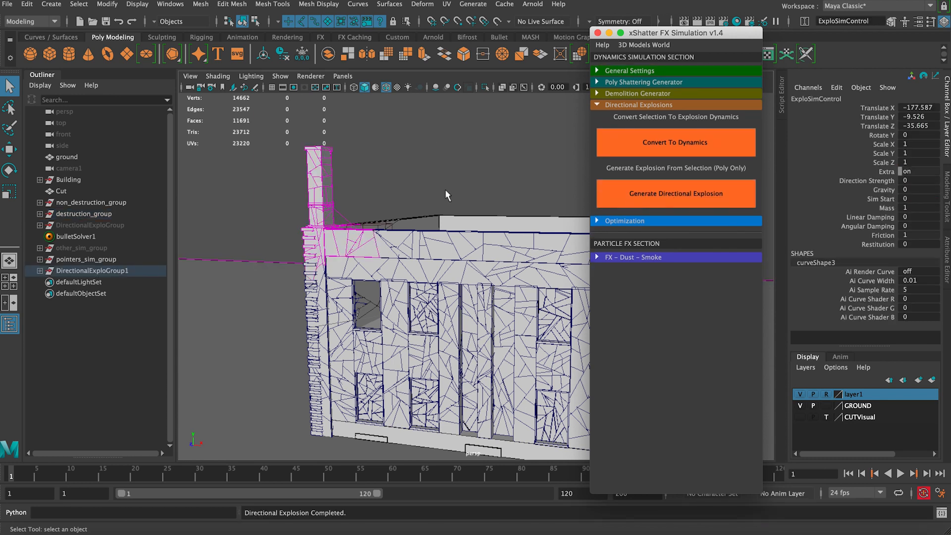
Show DirectionalExploGroup again by setting its visibility to on.
left_click_drag(328, 214, 205, 146, "alt")
key("w")
left_click_drag(236, 162, 272, 162, "alt")
left_click(117, 227)
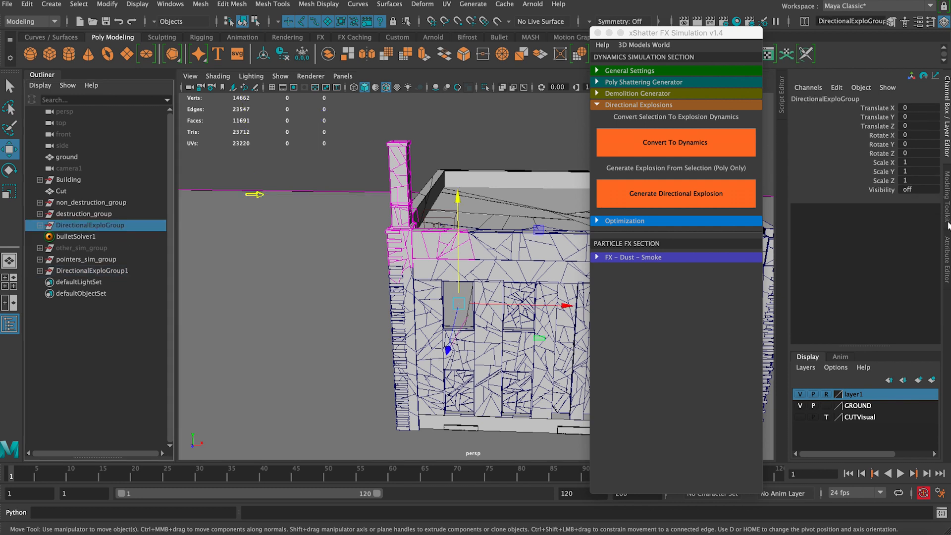
type("on")
key("Return")
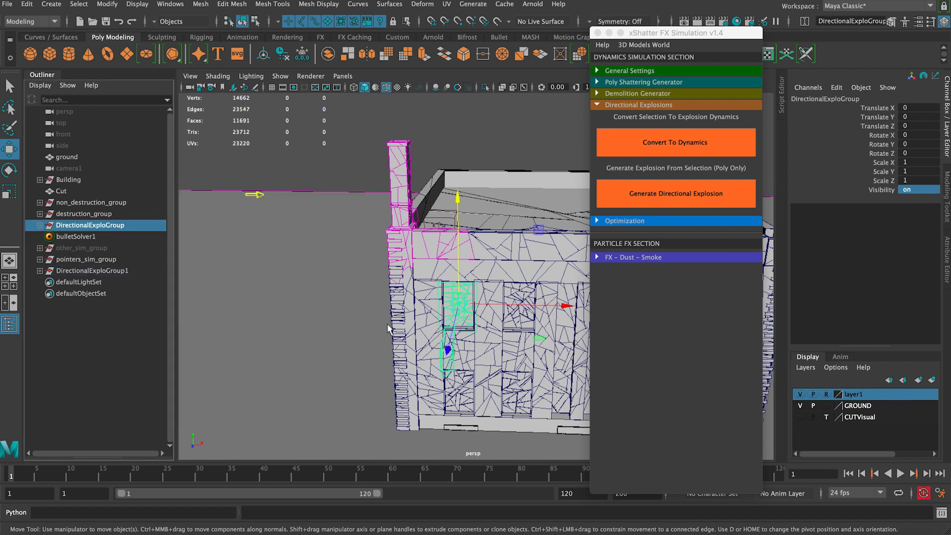
Enlarge the chimney explosion's arrow control uniformly to a scale of about 4.4 and deselect it.
left_click(261, 196)
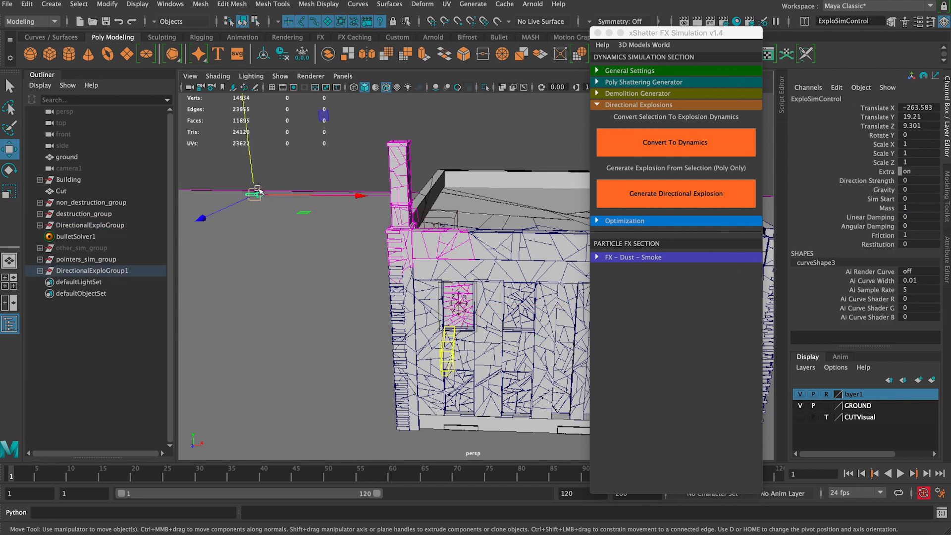
key("r")
left_click_drag(256, 194, 290, 186)
key("q")
left_click(307, 158)
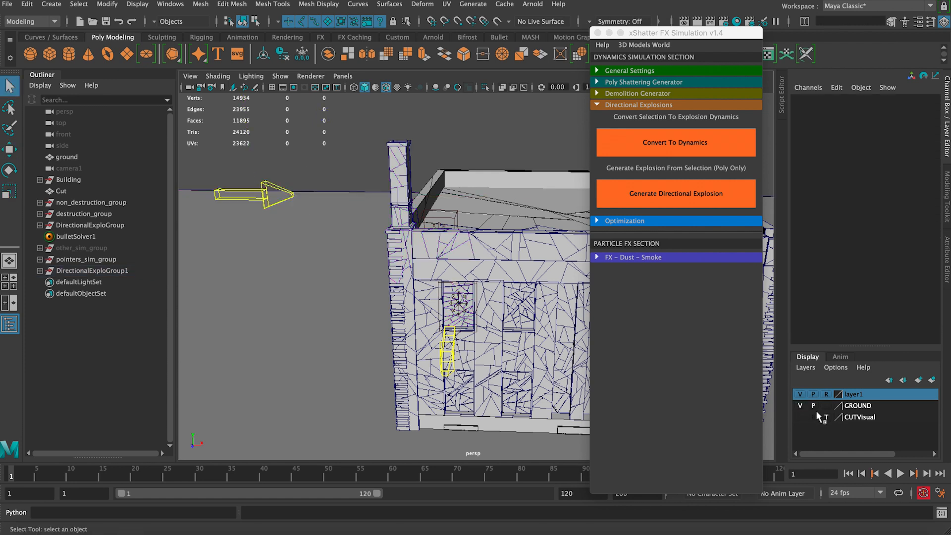
Set the GROUND display layer to reference mode.
left_click(826, 408)
left_click(826, 407)
middle_click_drag(386, 319, 408, 319, "alt")
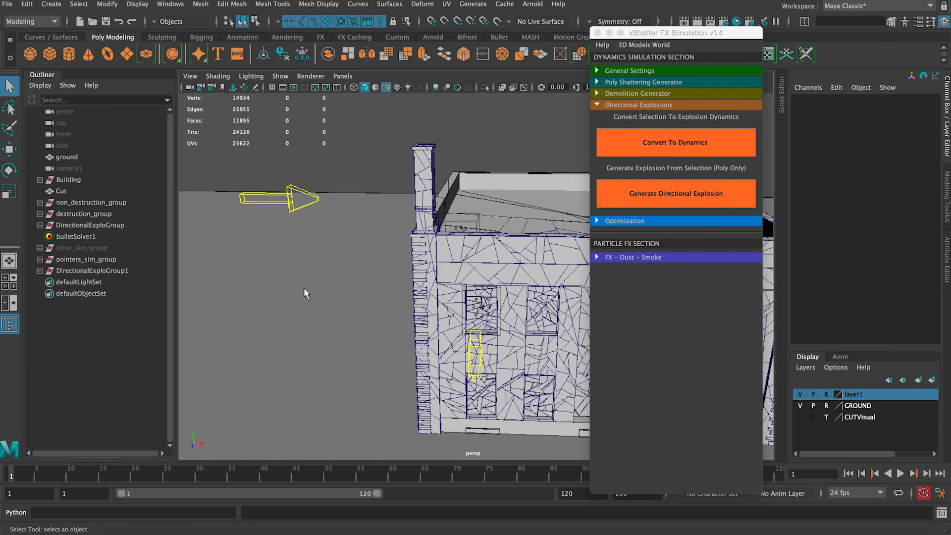
Try moving the window explosion's arrow control and undo the move.
left_click_drag(304, 288, 249, 293, "alt")
left_click(354, 328)
left_click_drag(355, 330, 431, 342, "alt")
key("w")
left_click_drag(488, 287, 413, 289)
key("super+z")
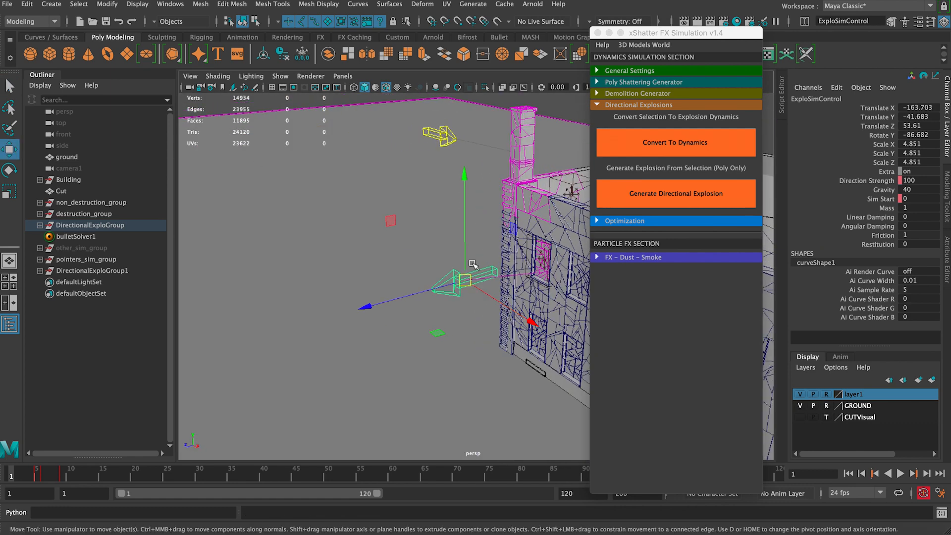
Rotate the chimney explosion's arrow control to about -172.4 in Y so it points away from the building.
left_click(400, 166)
left_click(444, 139)
left_click_drag(371, 213, 485, 221, "alt")
key("e")
left_click_drag(394, 251, 235, 239)
key("q")
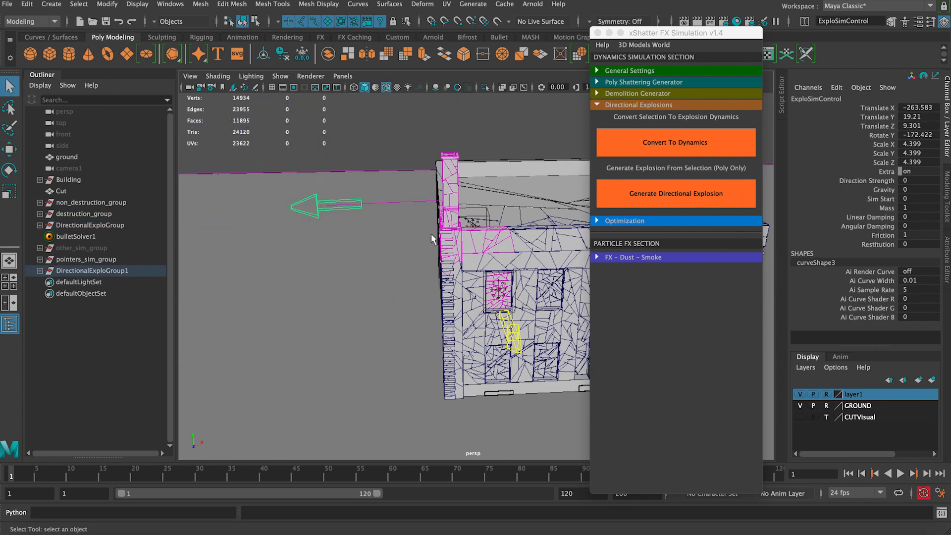
Select the chimney explosion's field and scale it uniformly to about 16.4.
left_click_drag(431, 233, 322, 229, "alt")
left_click(510, 233)
key("r")
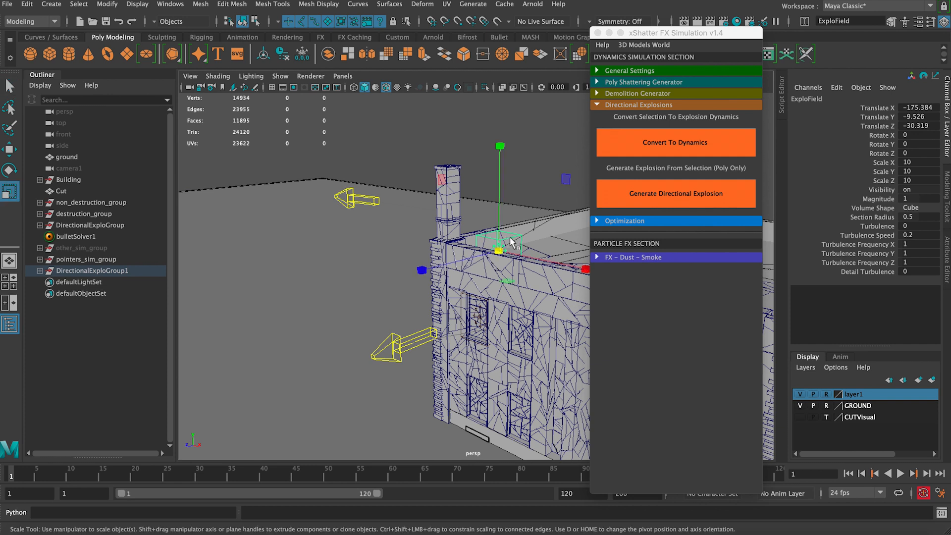
left_click_drag(504, 248, 503, 204)
Move the explosion field onto the chimney, at about X -195.3, Y 13.5, Z 4.3.
key("w")
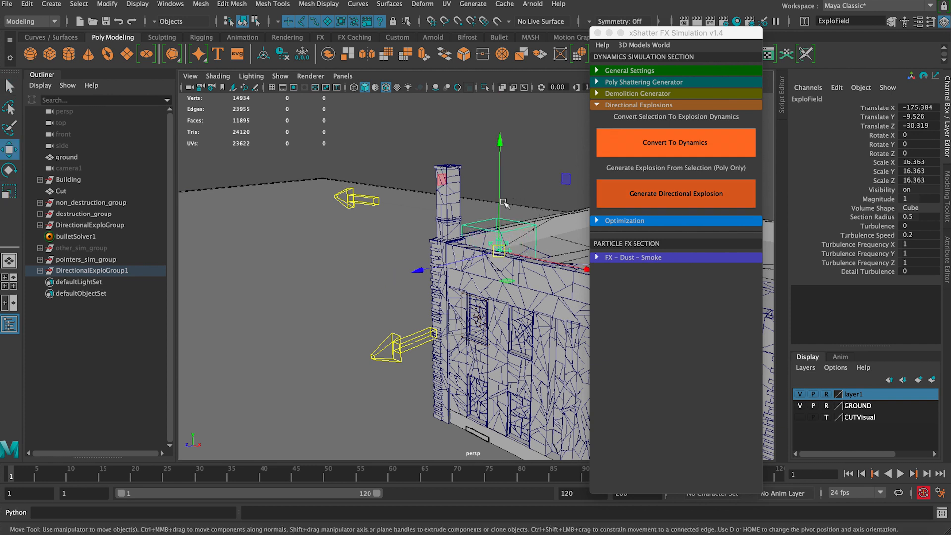
left_click_drag(524, 257, 426, 262)
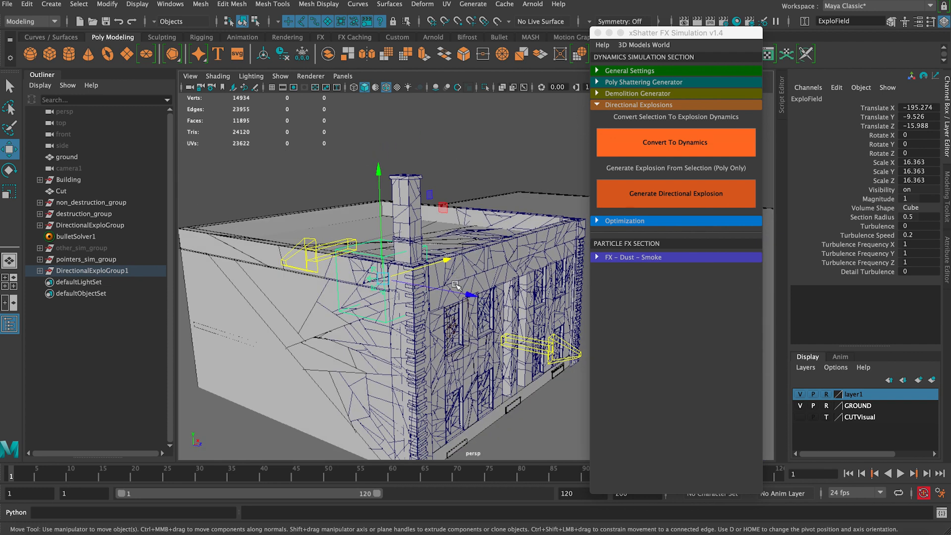
left_click_drag(471, 292, 491, 300)
left_click_drag(413, 230, 412, 188)
Switch the field's volume shape to Cylinder and narrow it to about 11.8 in X and 14.6 in Z.
left_click(917, 207)
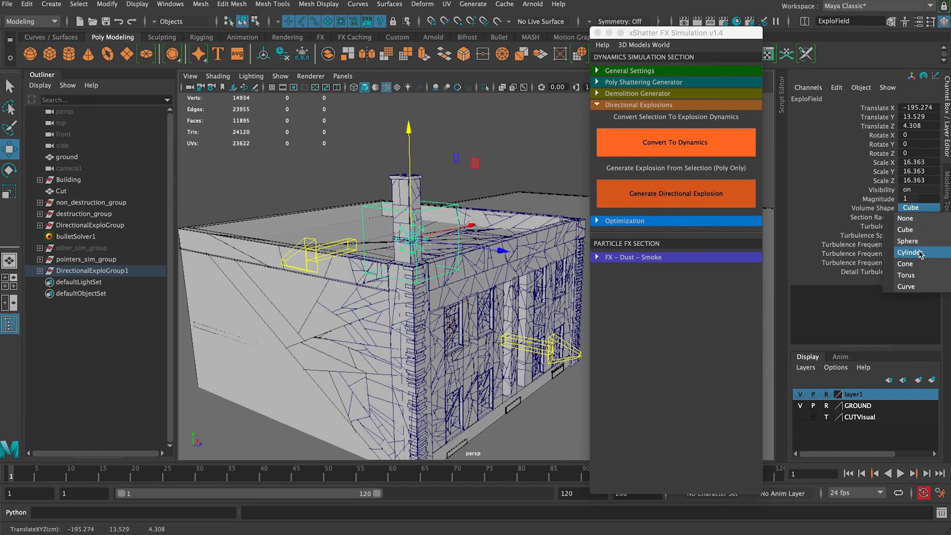
left_click(919, 248)
left_click_drag(419, 233, 413, 250, "alt")
key("r")
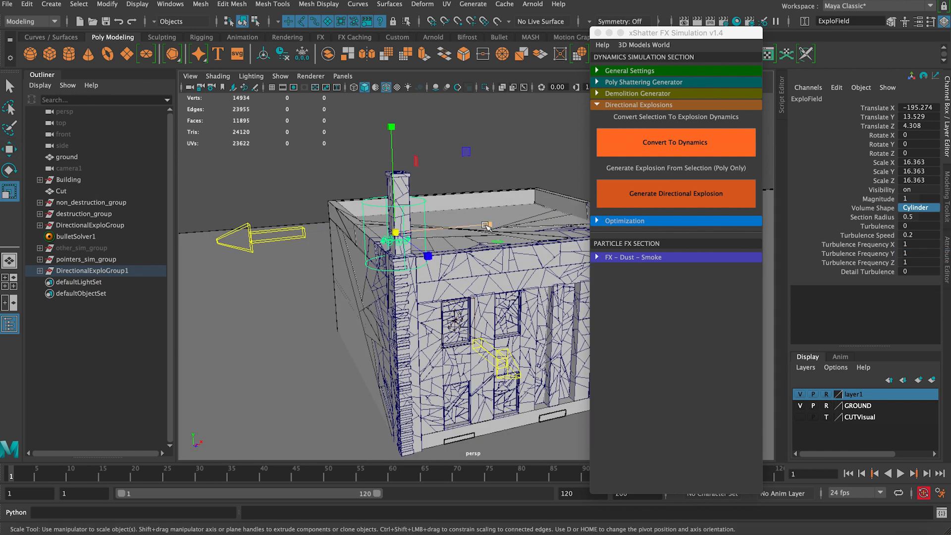
left_click_drag(486, 226, 432, 231)
Adjust the field's position around the chimney to about X -193.3, Y 14.7 and set its magnitude to 200.
key("w")
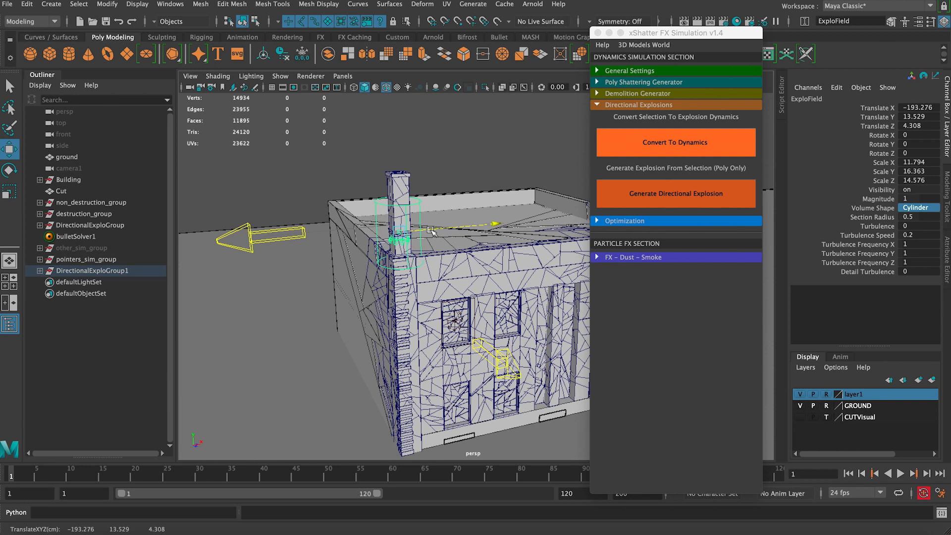
left_click_drag(398, 190, 429, 228)
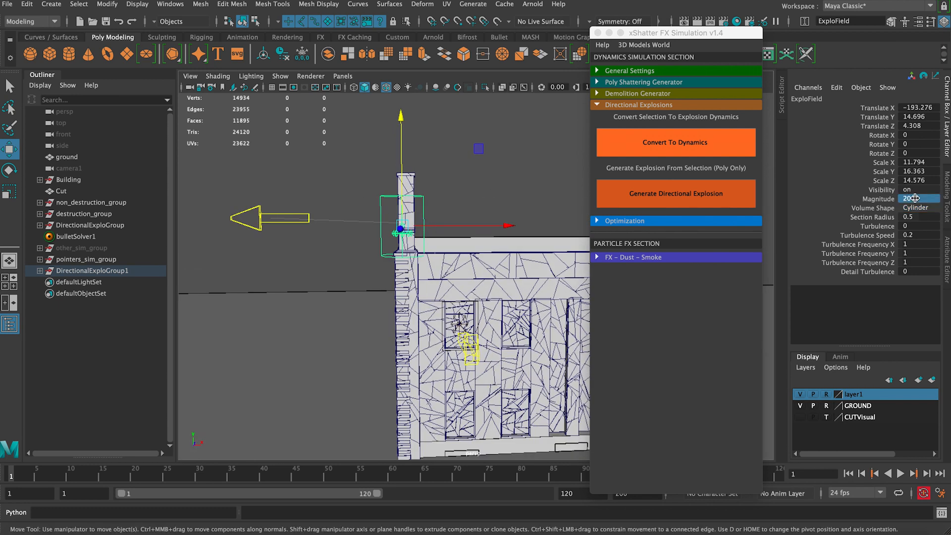
right_click_drag(496, 291, 336, 233, "alt")
Play the simulation up to frame 10 and key the chimney arrow control's Sim Start at 0 there.
left_click(308, 224)
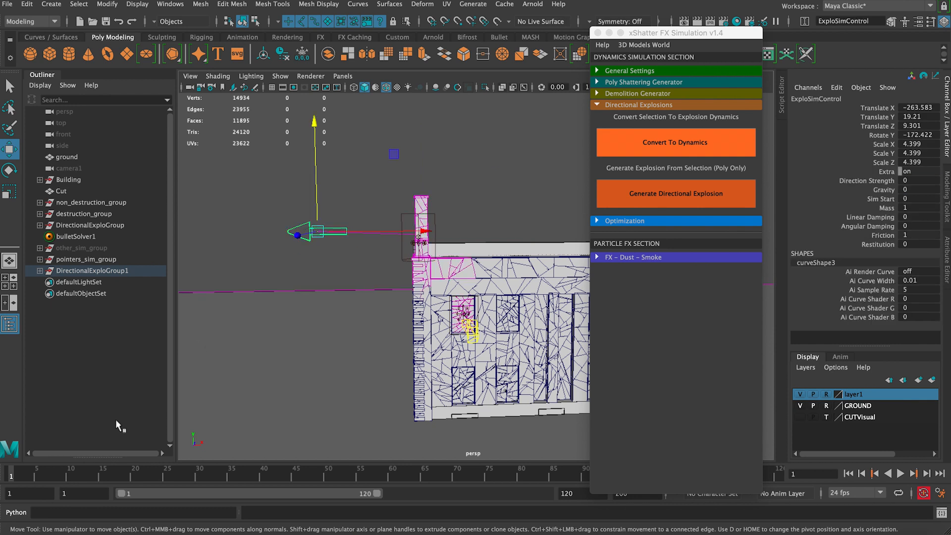
key("alt+v")
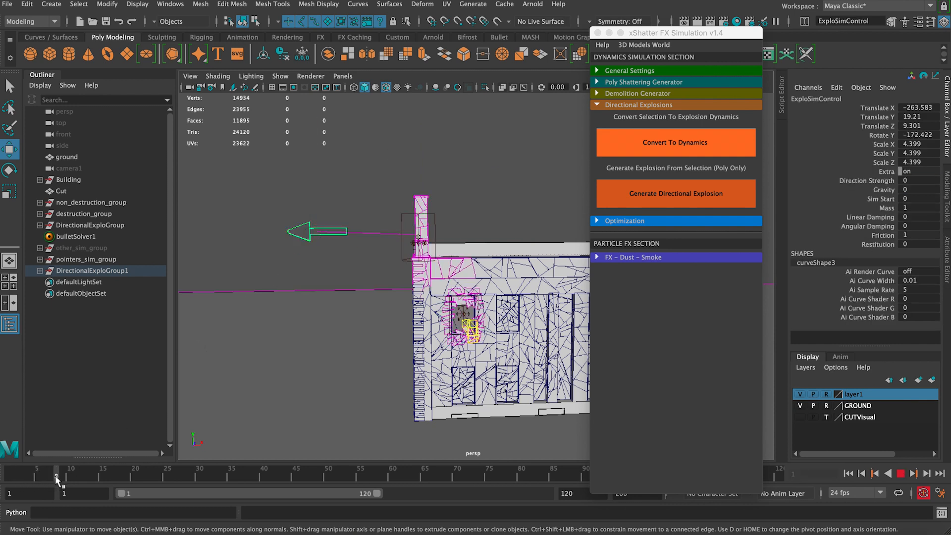
key("alt+v")
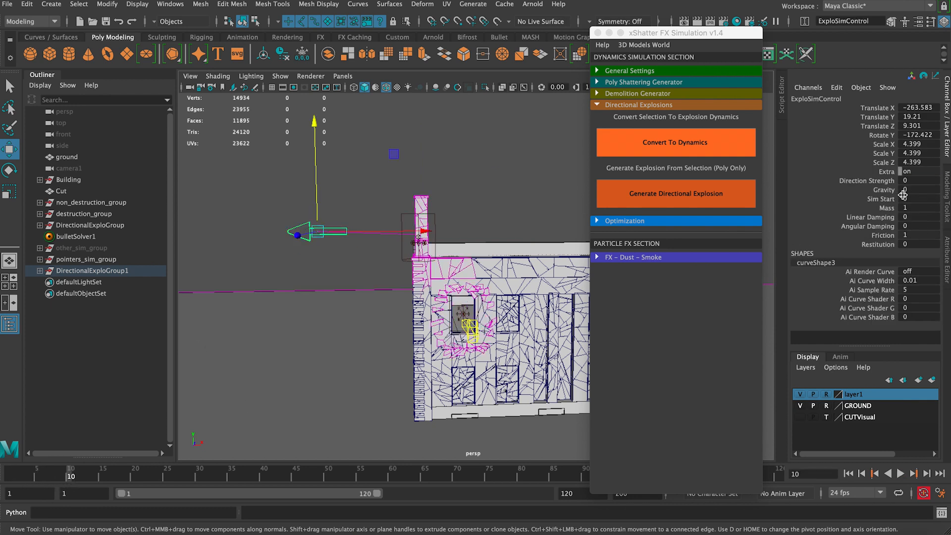
left_click(881, 199)
right_click(885, 200)
left_click(860, 225)
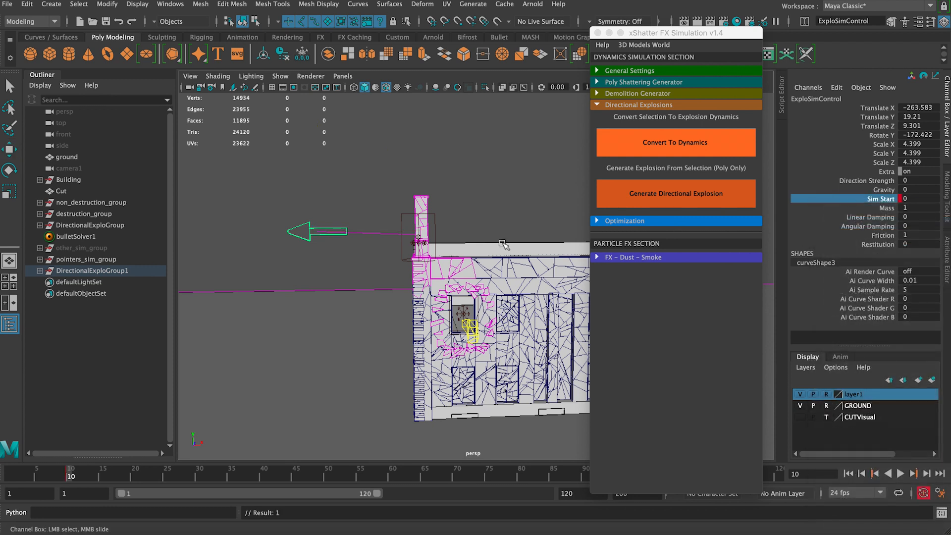
On frame 11, key Sim Start at 1 and set Gravity to 40, and rewind to frame 1.
key("alt+period")
double_click(904, 199)
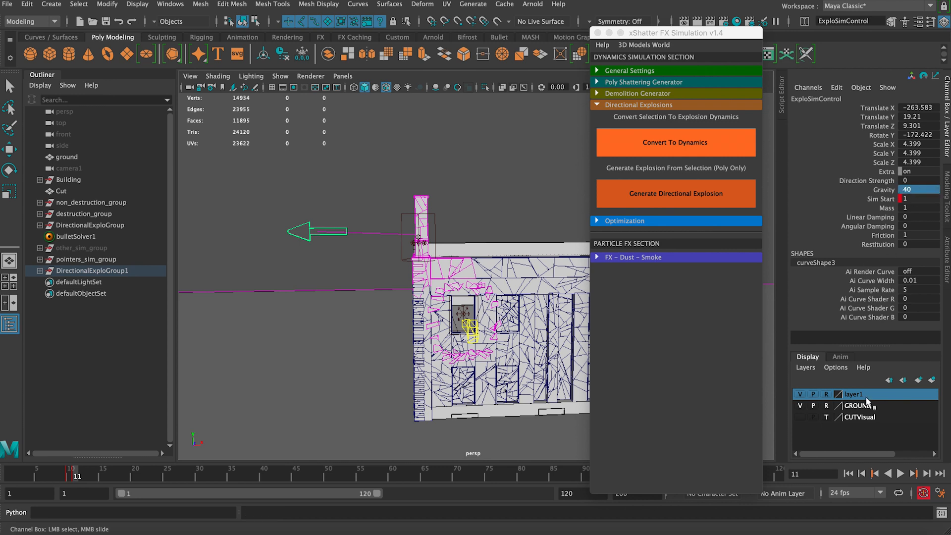
left_click(848, 473)
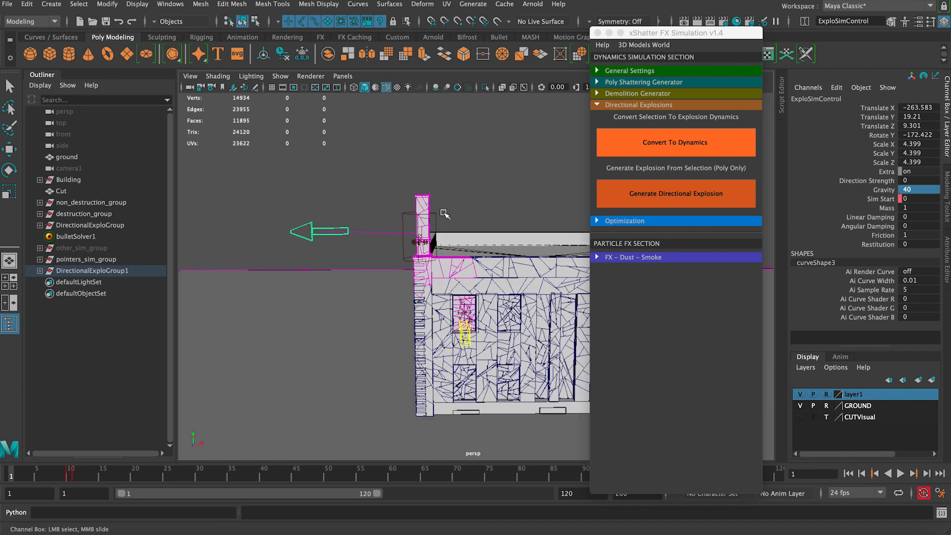
Select the chimney's explosion field, play the simulation twice to examine how the chimney breaks apart, and rewind to frame 1.
left_click(404, 214)
key("w")
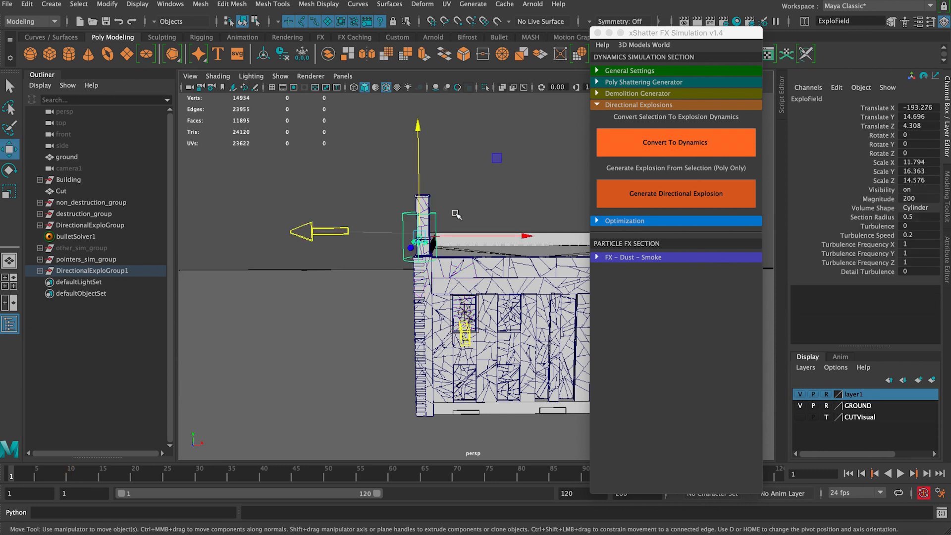
left_click(899, 474)
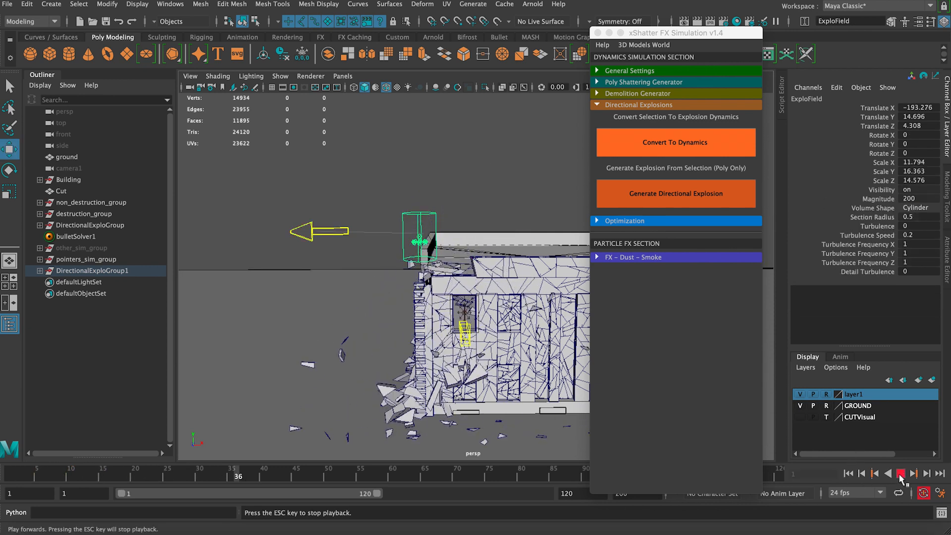
left_click(848, 473)
left_click(900, 474)
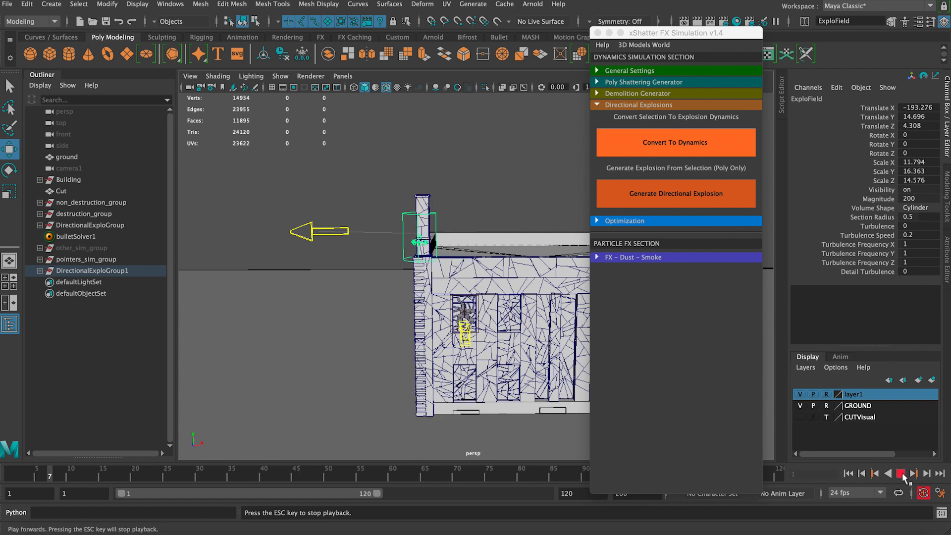
left_click(900, 474)
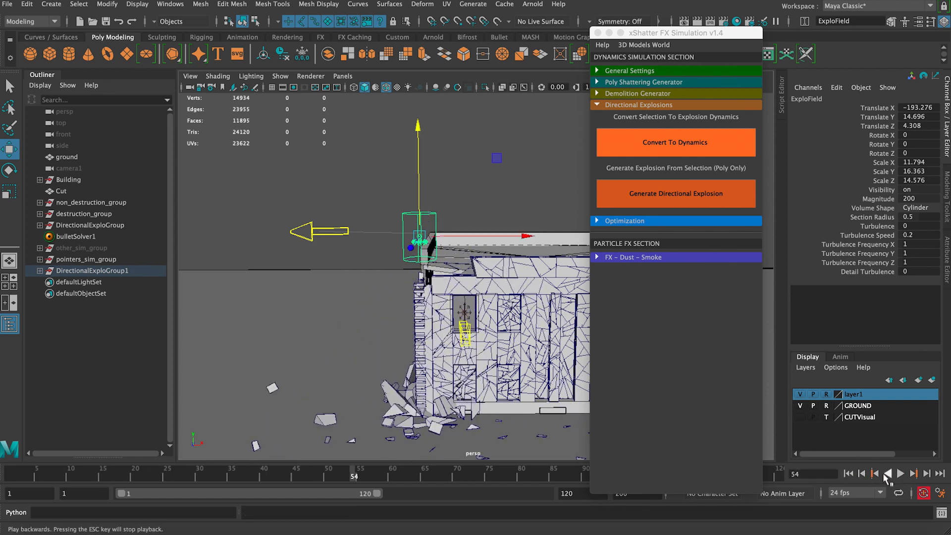
left_click(848, 474)
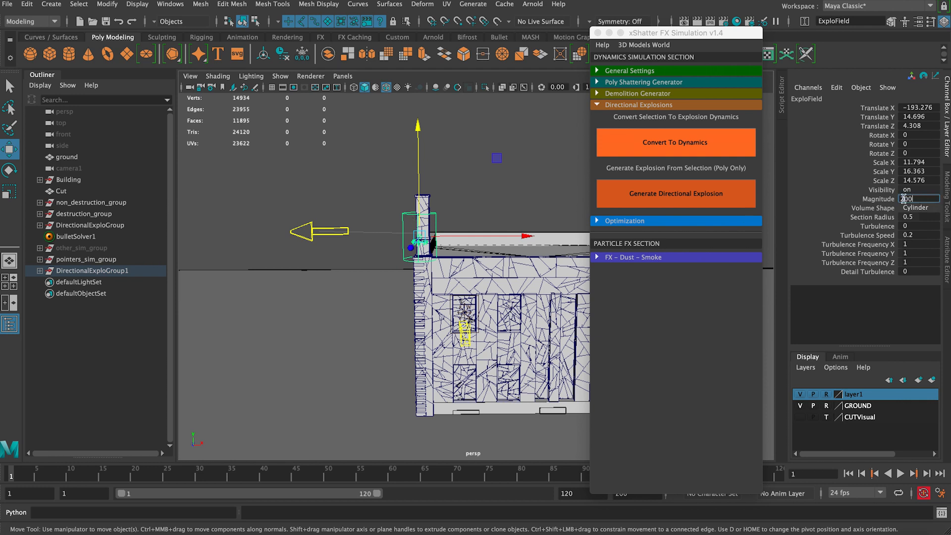
Set the chimney field's magnitude to 700, play the simulation to check the stronger blast, and rewind to frame 1.
key("Return")
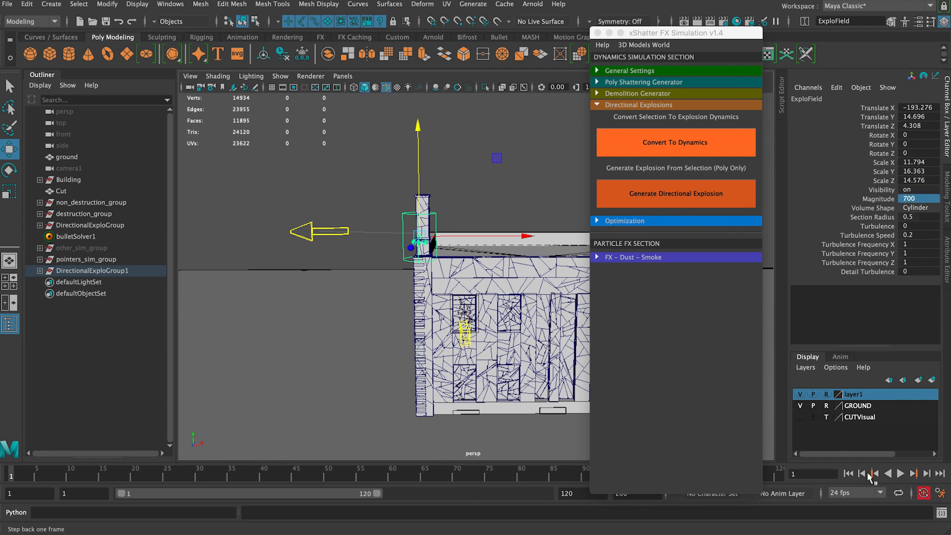
left_click(898, 473)
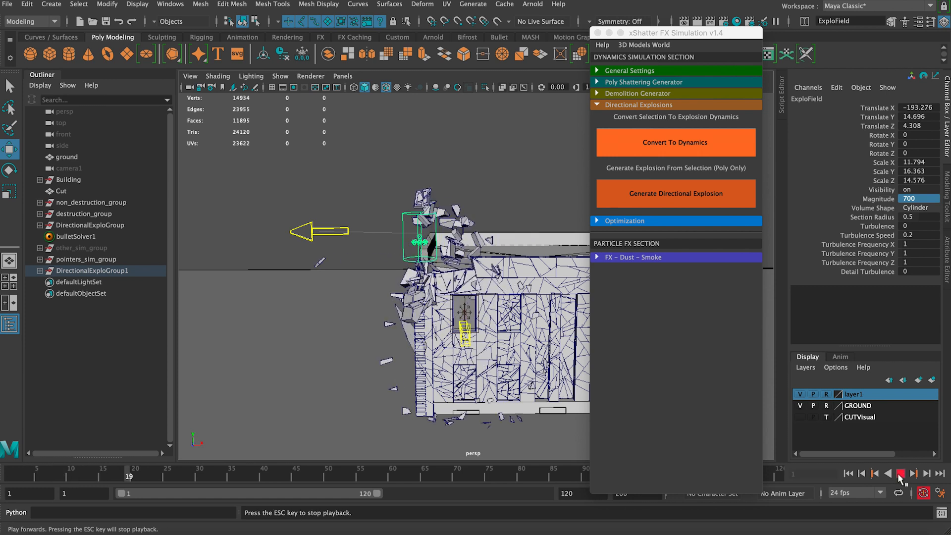
left_click(897, 473)
left_click(848, 473)
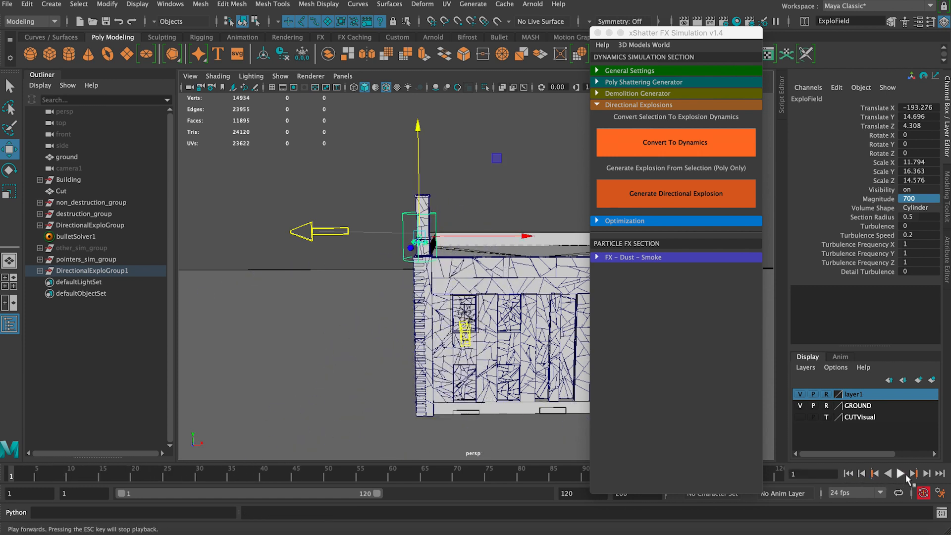
Key the chimney arrow control's Direction Strength at 100 on frame 11 and 0 on frame 16, and rewind to frame 1.
left_click(310, 224)
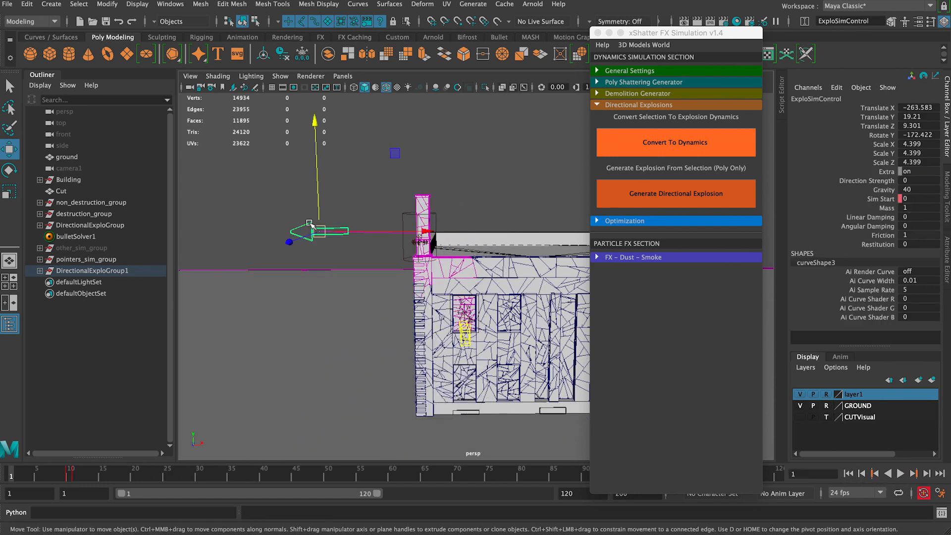
left_click(73, 478)
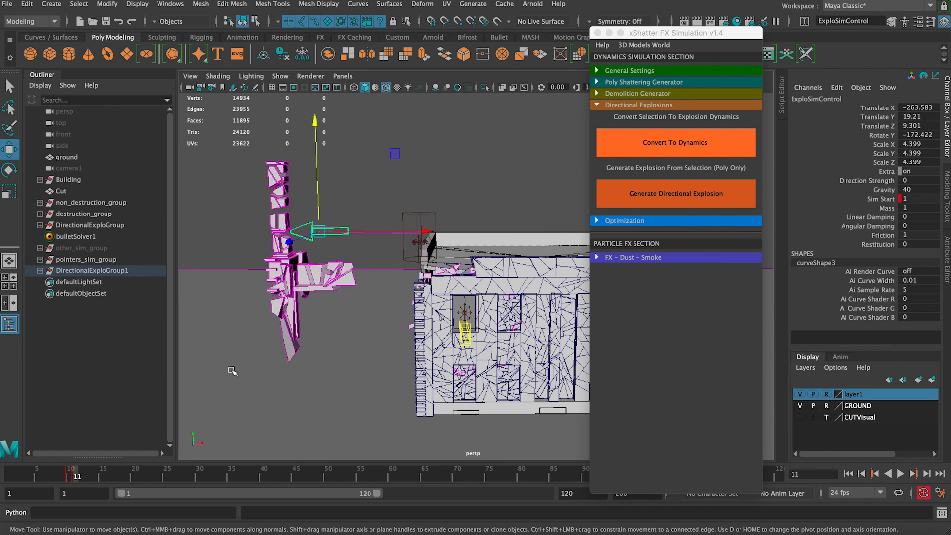
left_click(877, 181)
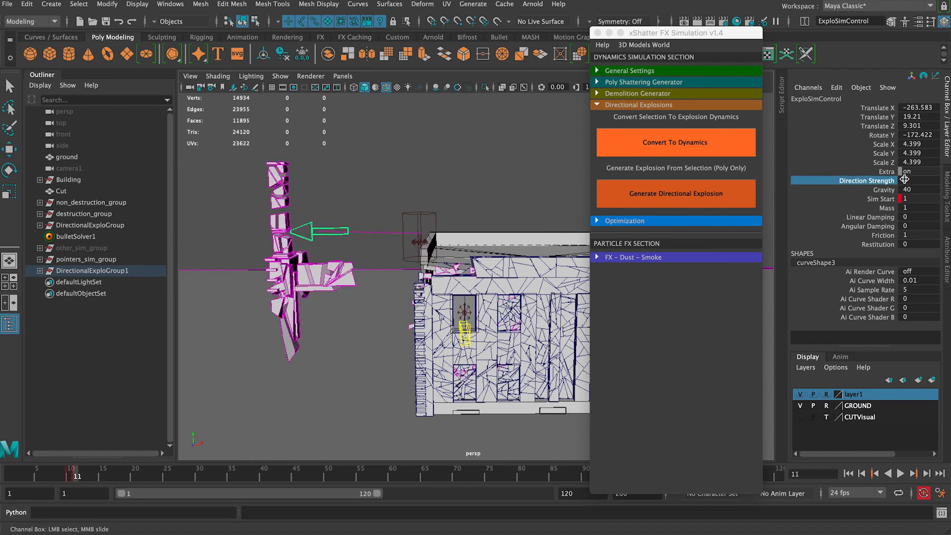
double_click(905, 180)
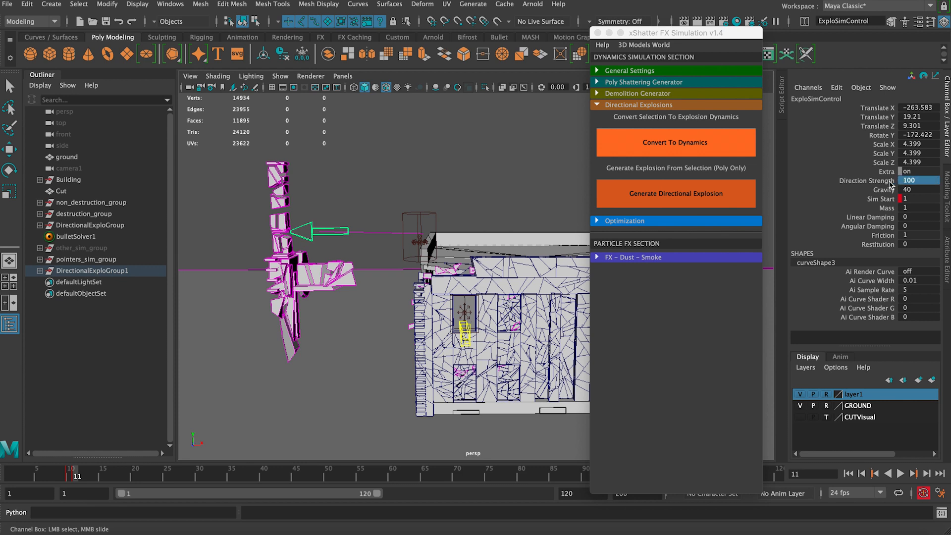
left_click(885, 182)
right_click(870, 182)
left_click(863, 206)
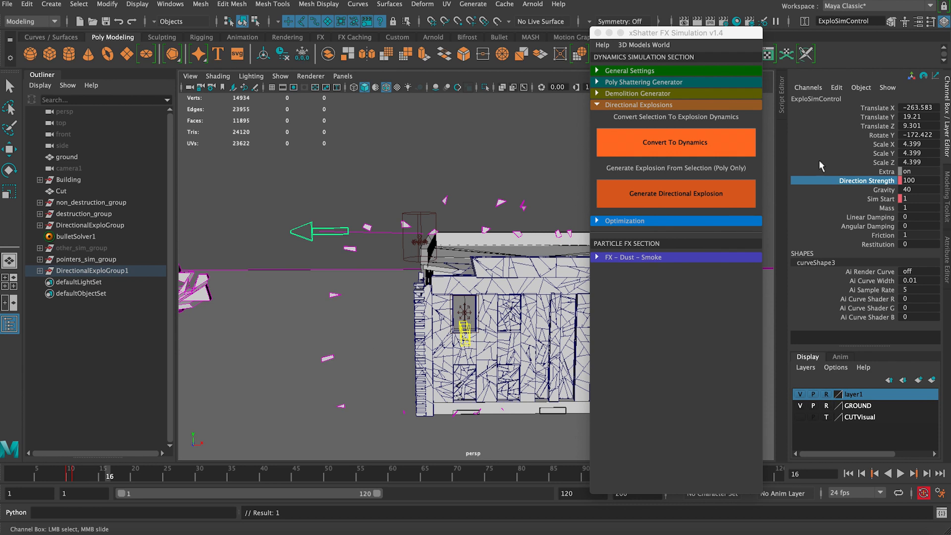
double_click(929, 183)
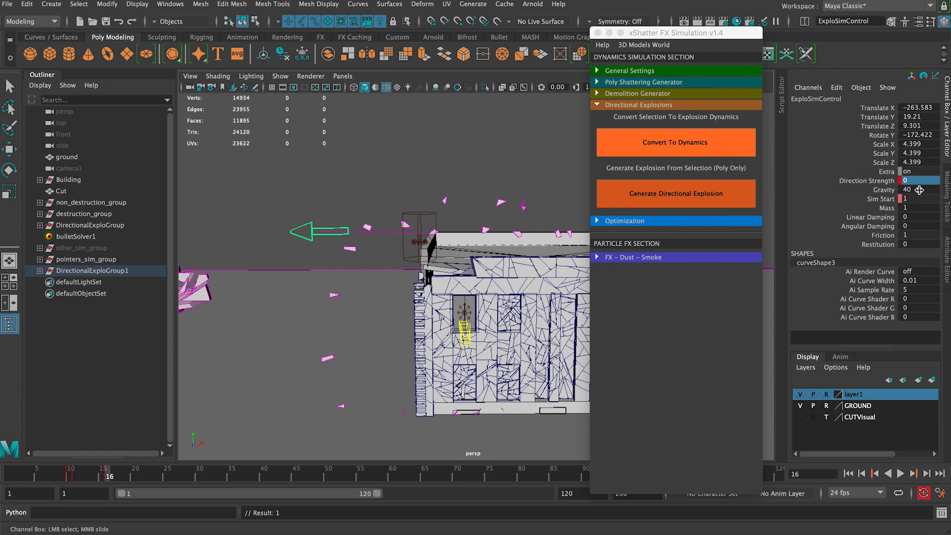
left_click(849, 473)
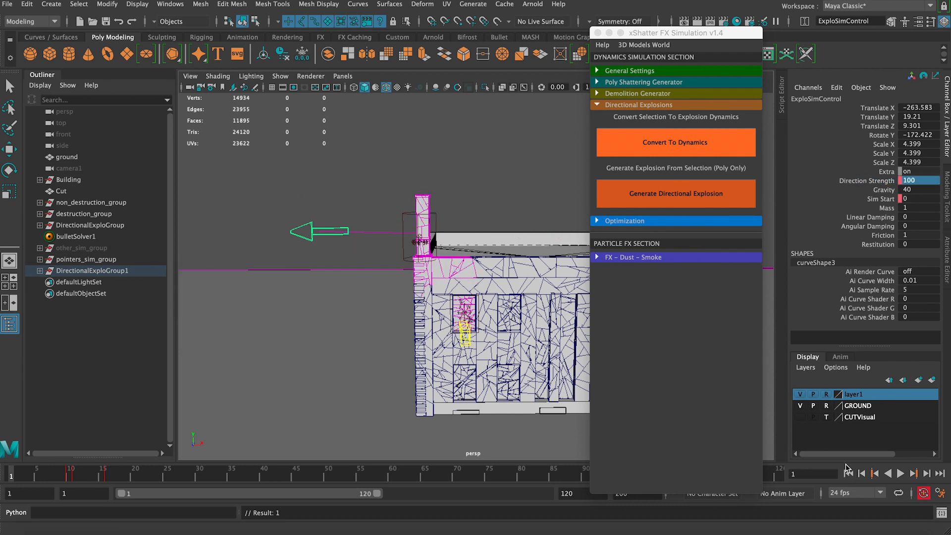
Play the simulation twice from frame 1 to examine how the chimney debris falls with the keyed direction strength.
left_click(900, 473)
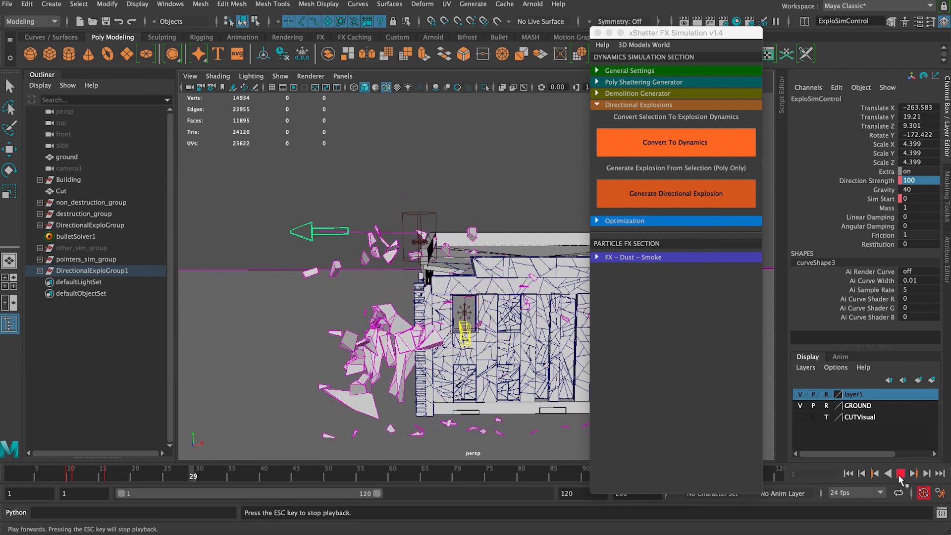
left_click(900, 475)
left_click(848, 473)
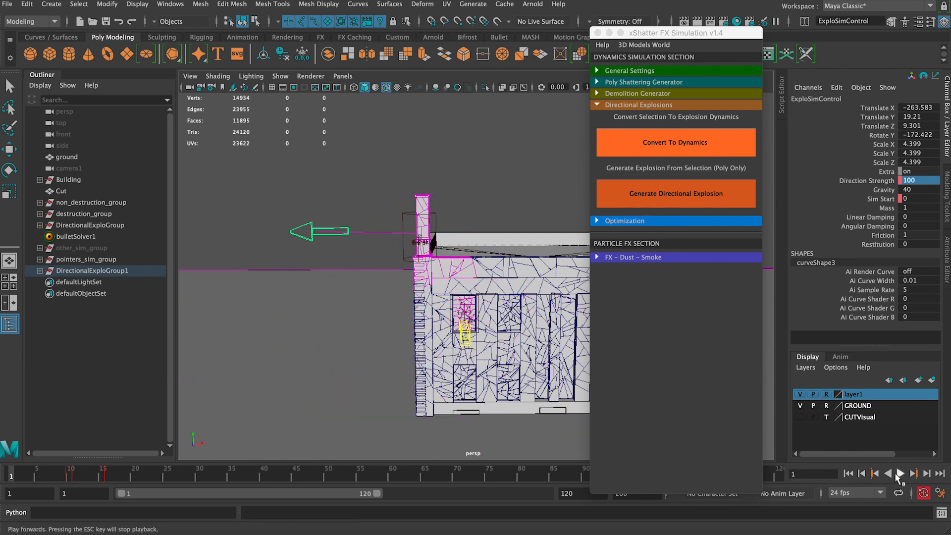
left_click(901, 473)
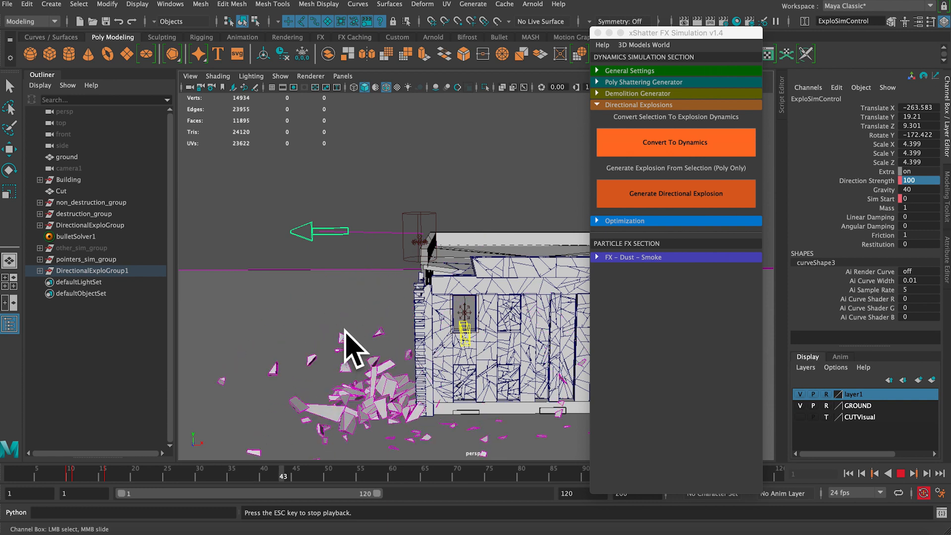
left_click(900, 473)
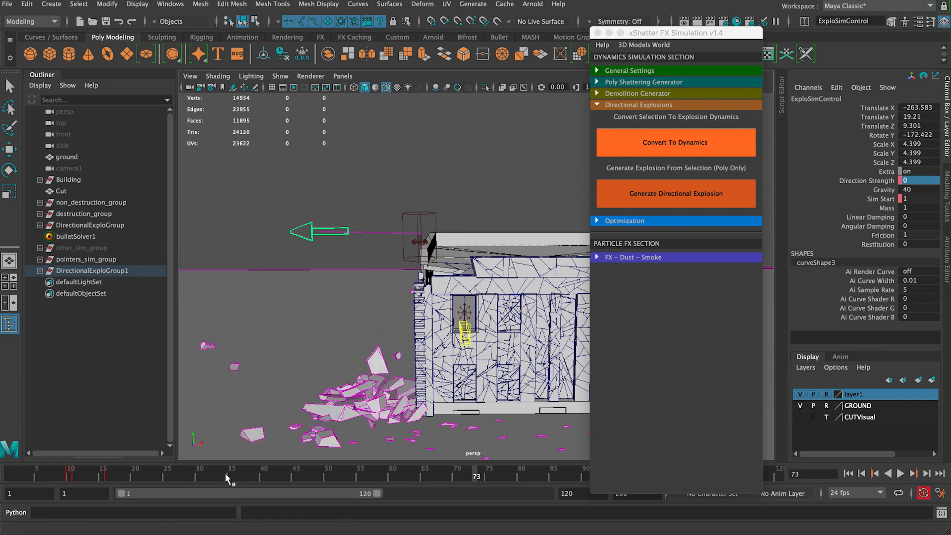
Try a Direction Strength of 400 on frame 11, play the simulation to inspect the debris throw from several angles, and rewind.
left_click_drag(72, 478, 74, 477)
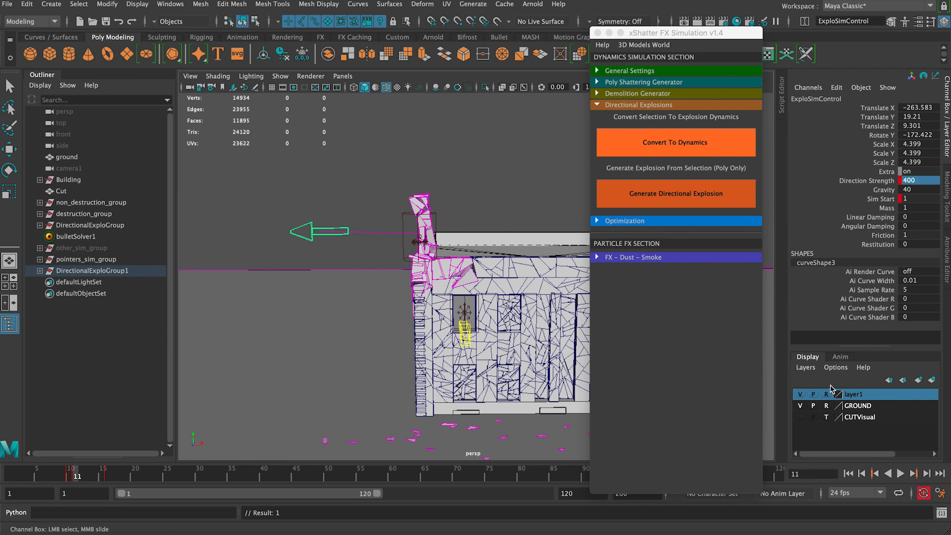
left_click(855, 474)
left_click(899, 473)
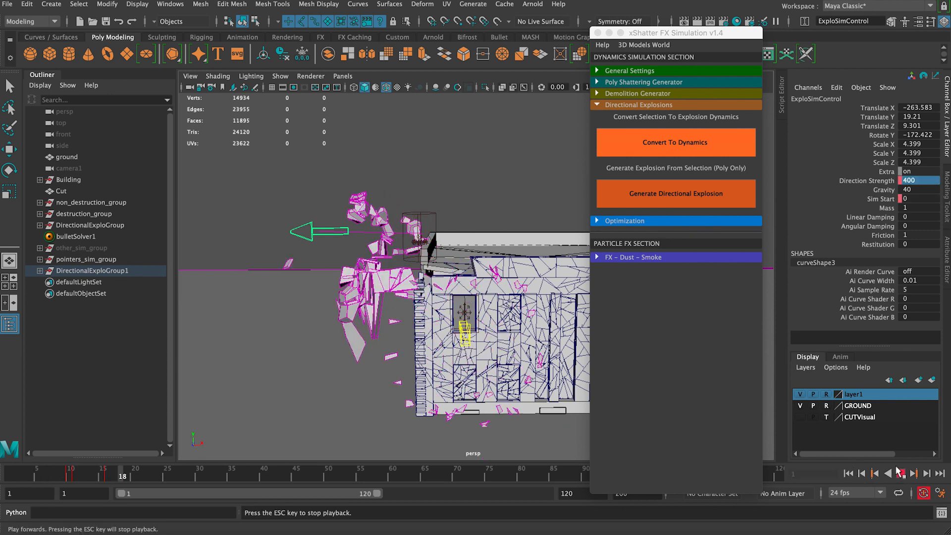
left_click_drag(290, 306, 357, 278, "alt")
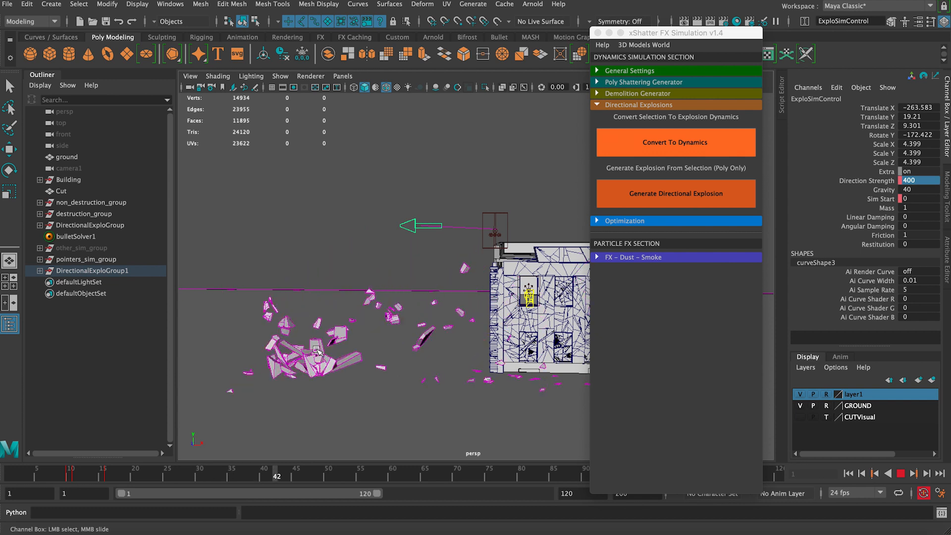
left_click_drag(318, 350, 537, 339, "alt")
left_click_drag(451, 303, 365, 299, "alt")
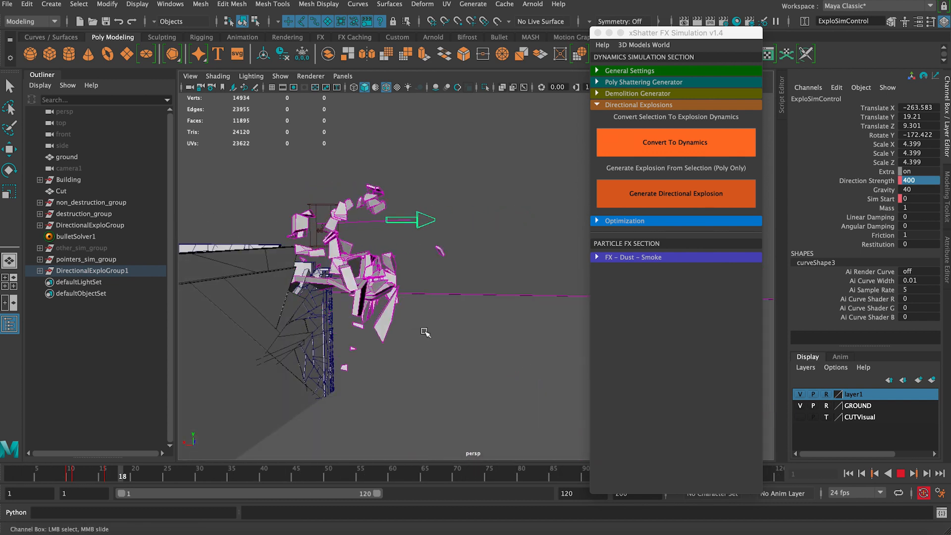
left_click(900, 473)
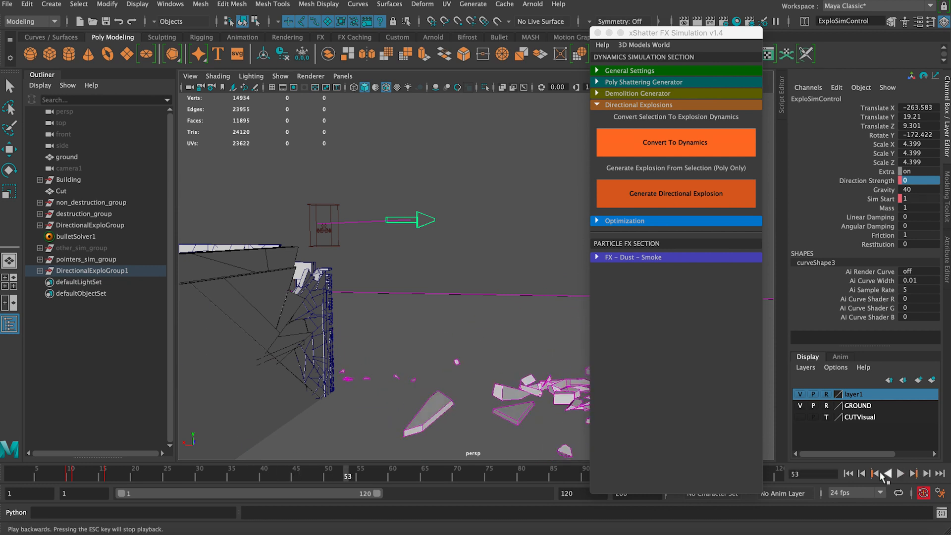
left_click(848, 475)
Change the volume shape of the chimney's explosion field to Sphere.
key("w")
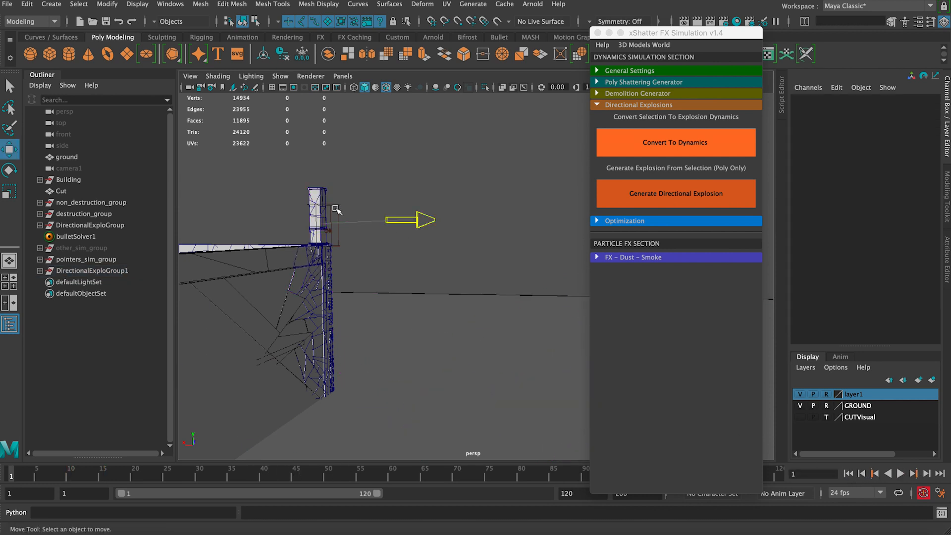
left_click(336, 208)
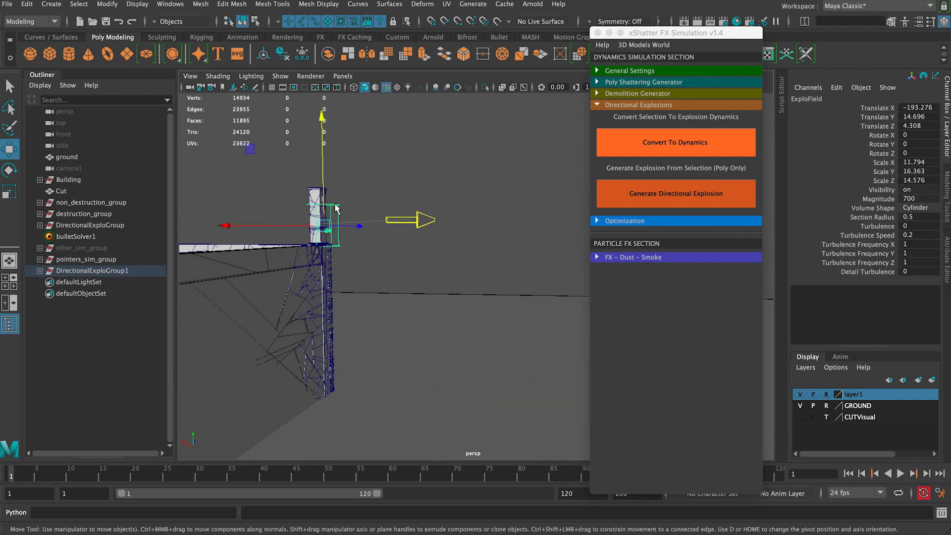
left_click(915, 207)
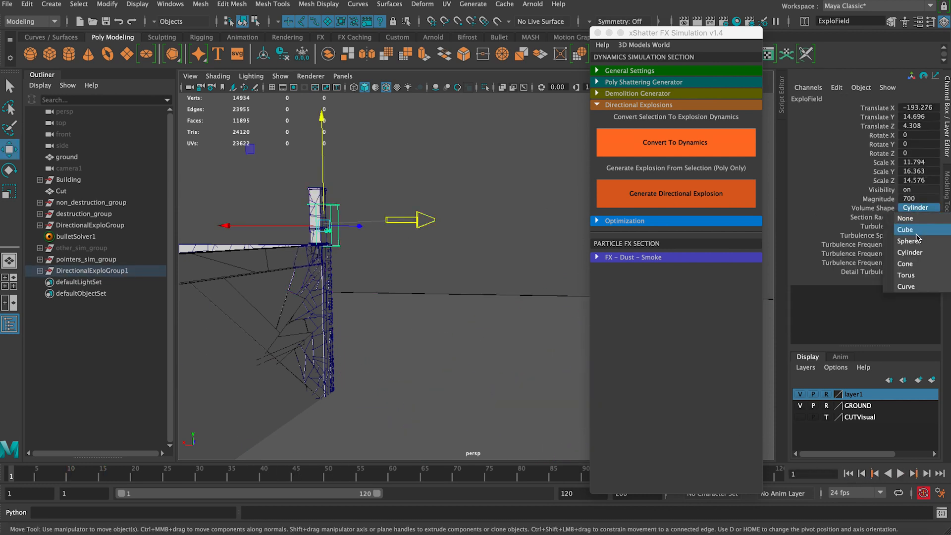
left_click(916, 241)
left_click_drag(465, 232, 424, 238, "alt")
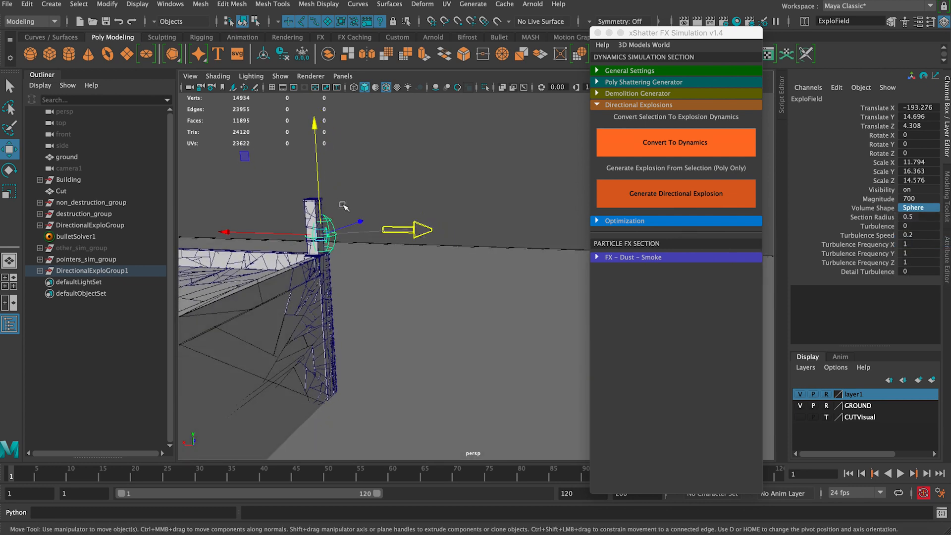
Scale the spherical field to about 14.4 × 14.2 × 17.8, shift it onto the chimney at Translate X about -188.9, and test the simulation.
key("r")
left_click_drag(317, 130, 318, 130)
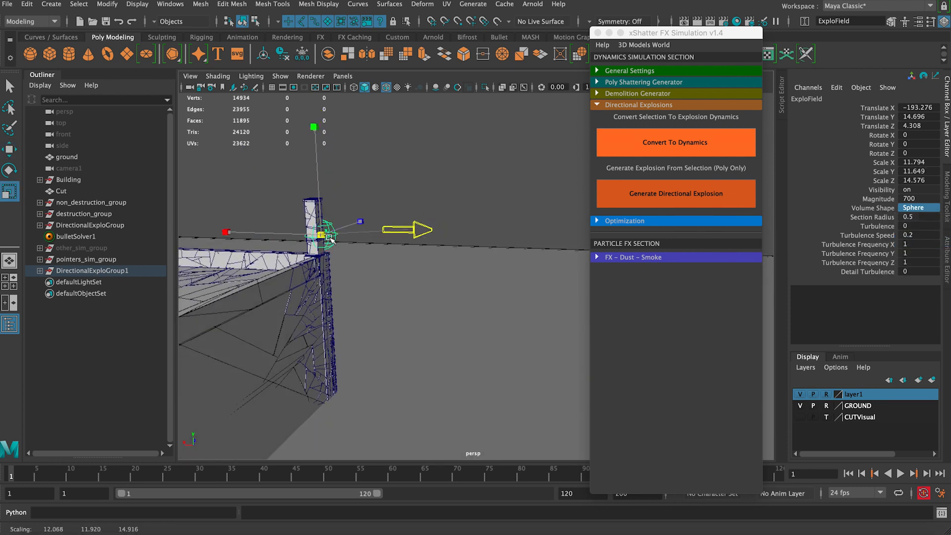
left_click_drag(355, 231, 375, 232)
key("w")
left_click_drag(303, 232, 297, 231)
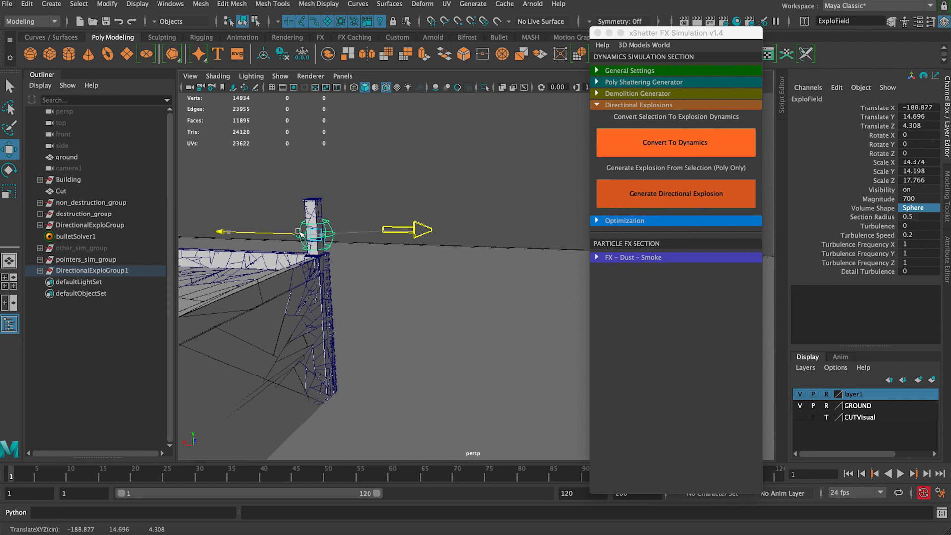
key("q")
left_click(901, 473)
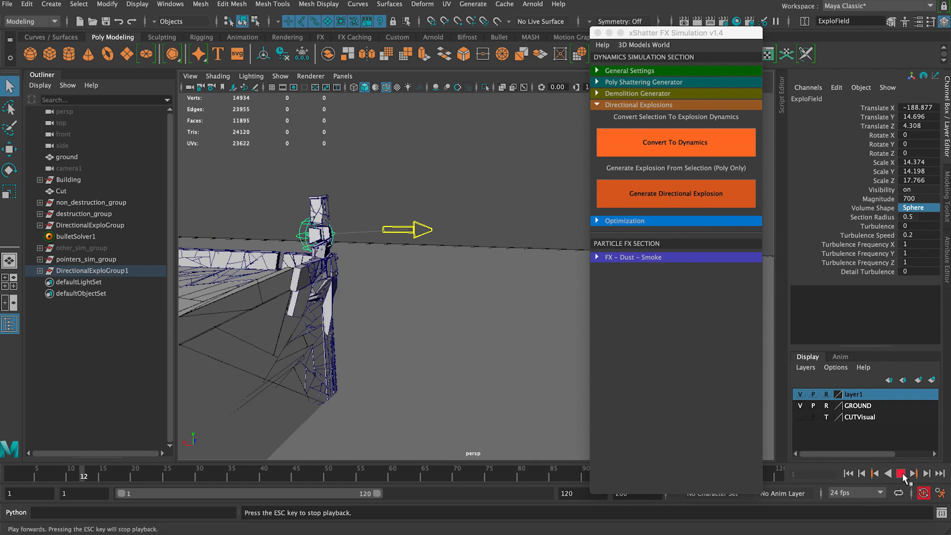
left_click(849, 473)
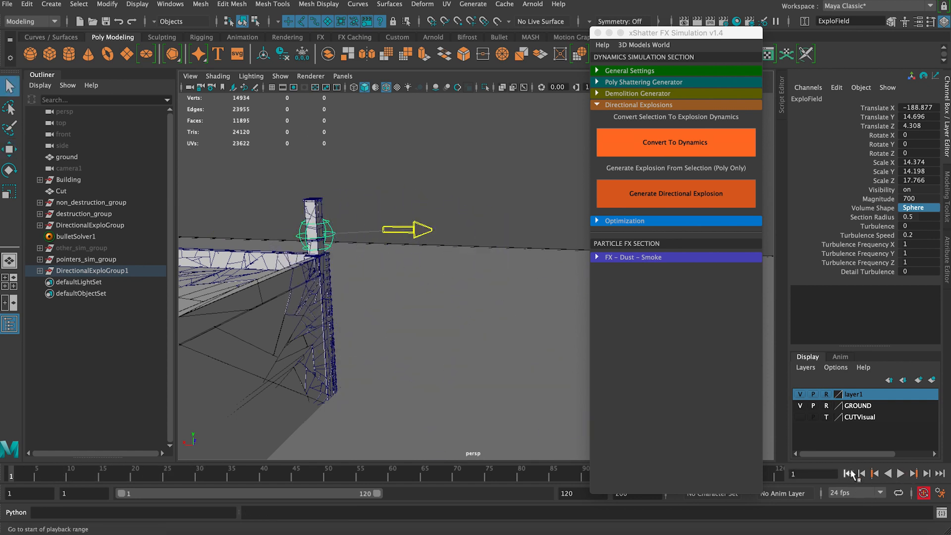
Enlarge the spherical field to about 36.1 × 35.7 × 44.6 and move it around the chimney's base at about -193.5, -3.7, -13.1.
key("r")
left_click_drag(317, 233, 400, 194)
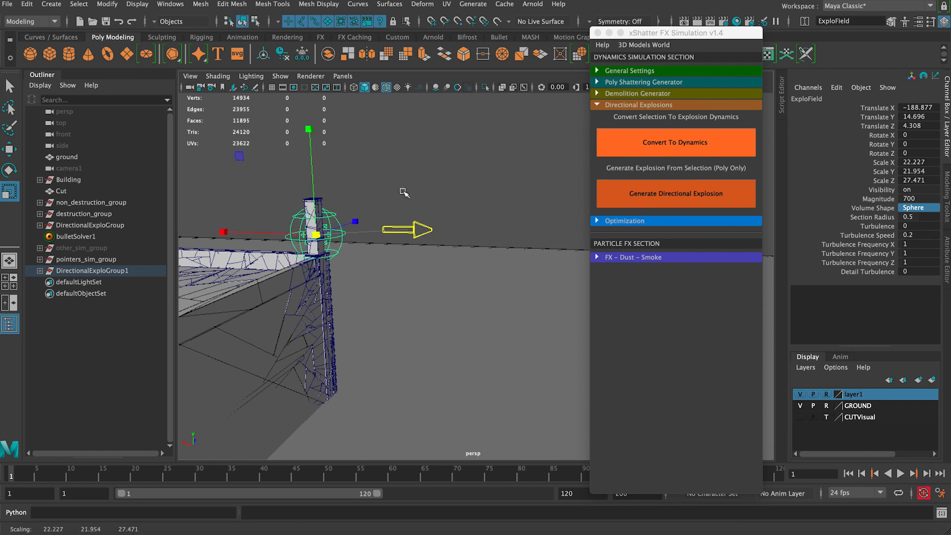
key("w")
left_click_drag(315, 233, 455, 216)
key("e")
key("r")
key("w")
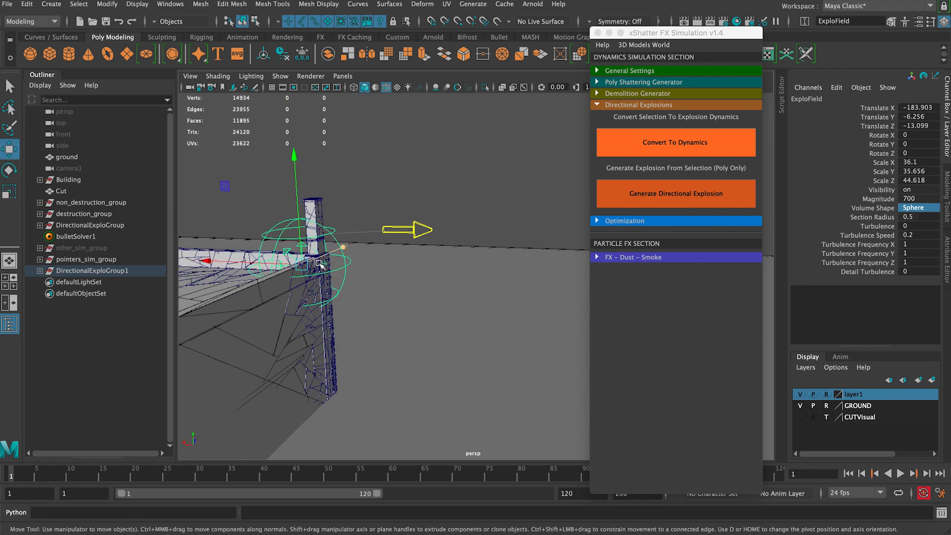
left_click_drag(278, 264, 309, 235)
key("q")
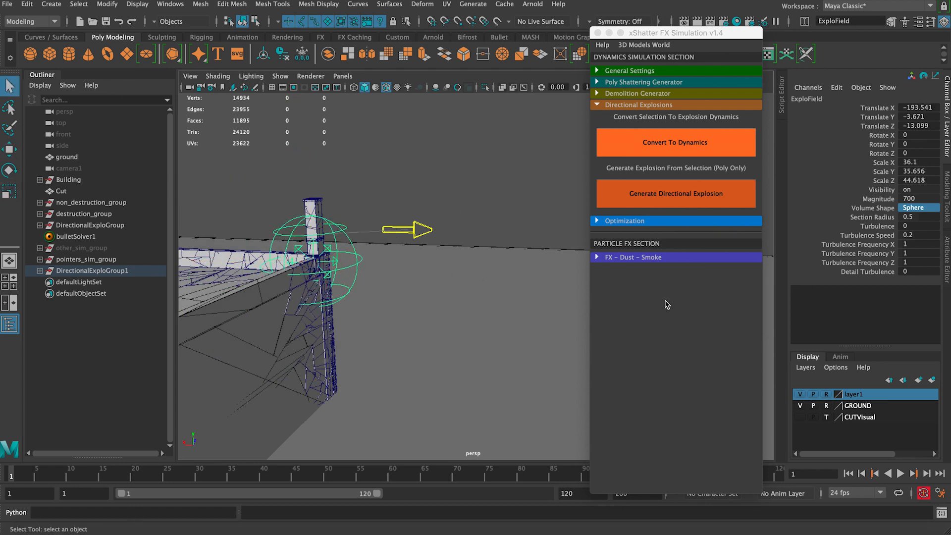
Play the simulation with the enlarged field and examine how far the corner debris flies from the building.
left_click(899, 473)
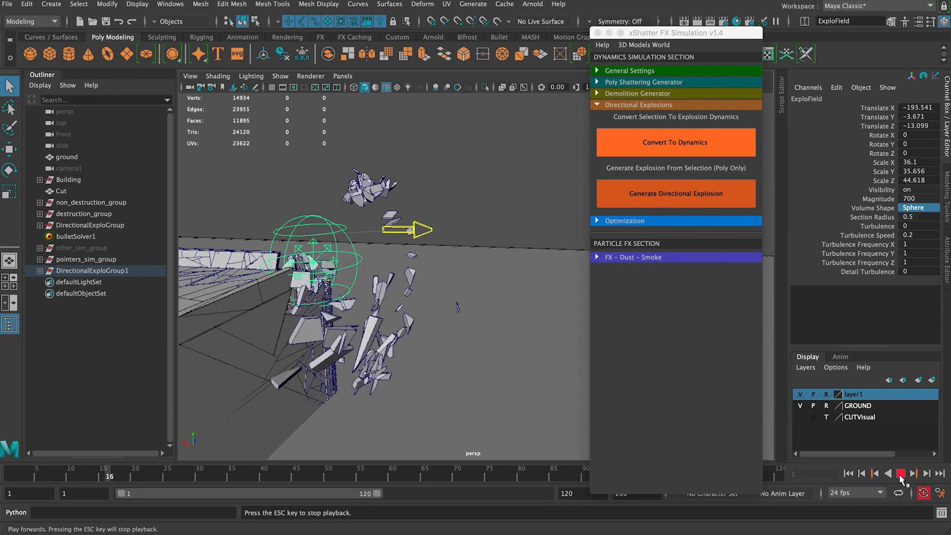
scroll(378, 250, "down", 6)
left_click_drag(390, 250, 315, 248, "alt")
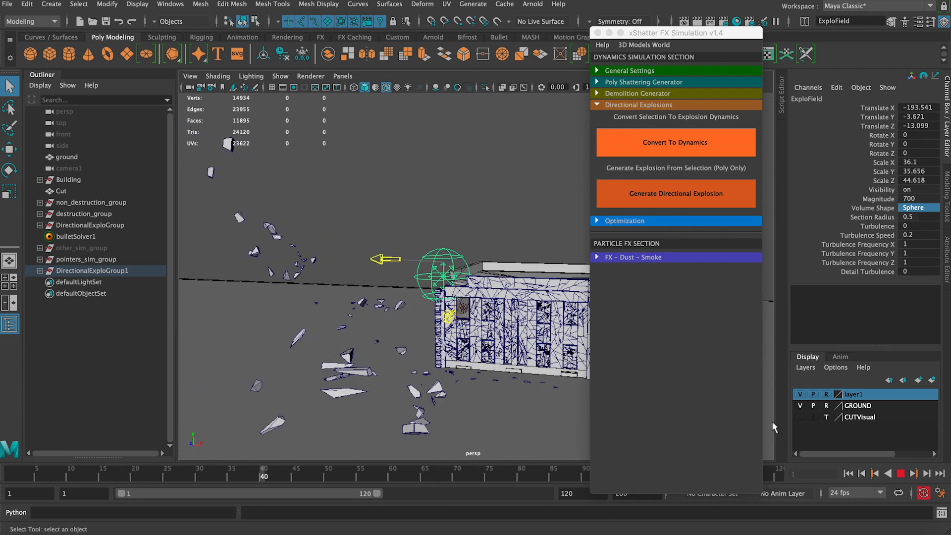
left_click(848, 473)
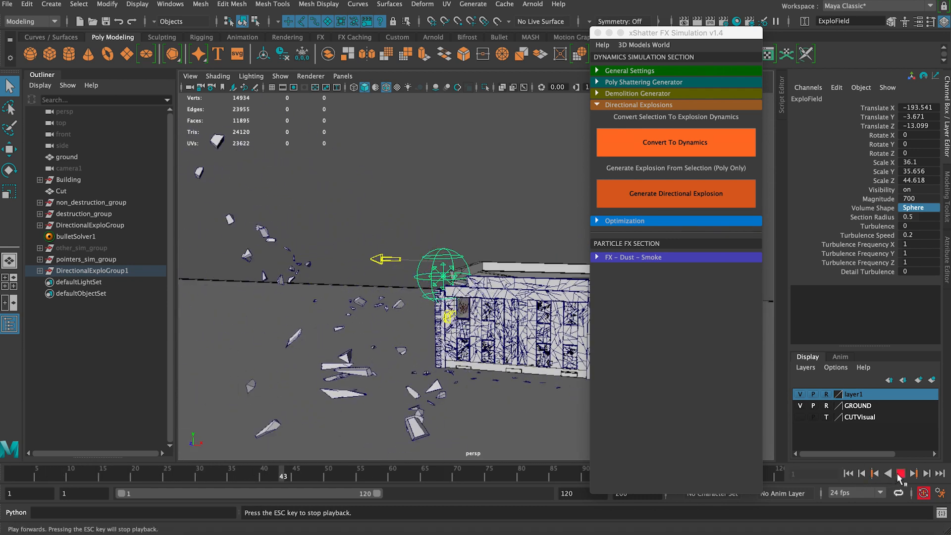
key("Escape")
Set the chimney arrow control's Direction Strength to 200 on frame 11 and play the simulation from frame 1 to check it.
left_click(388, 265)
left_click(379, 262)
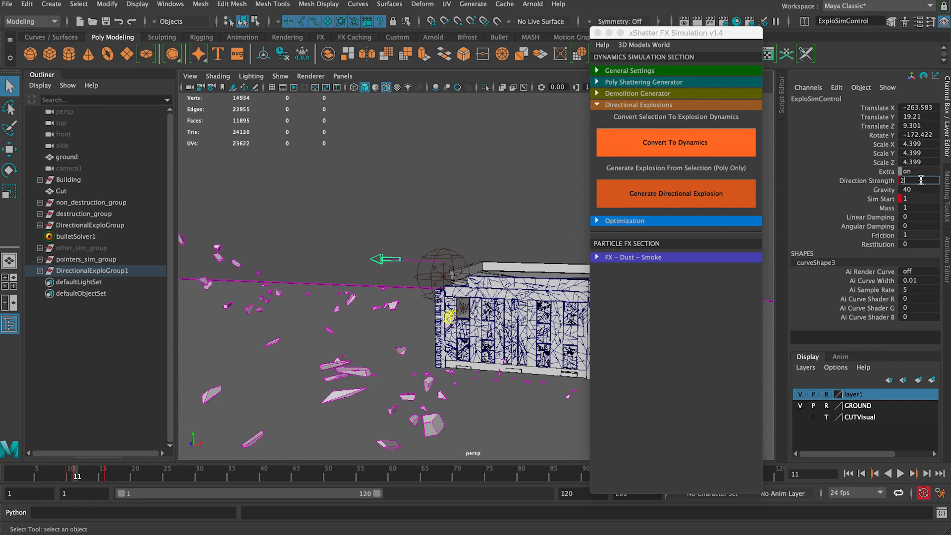
left_click(861, 474)
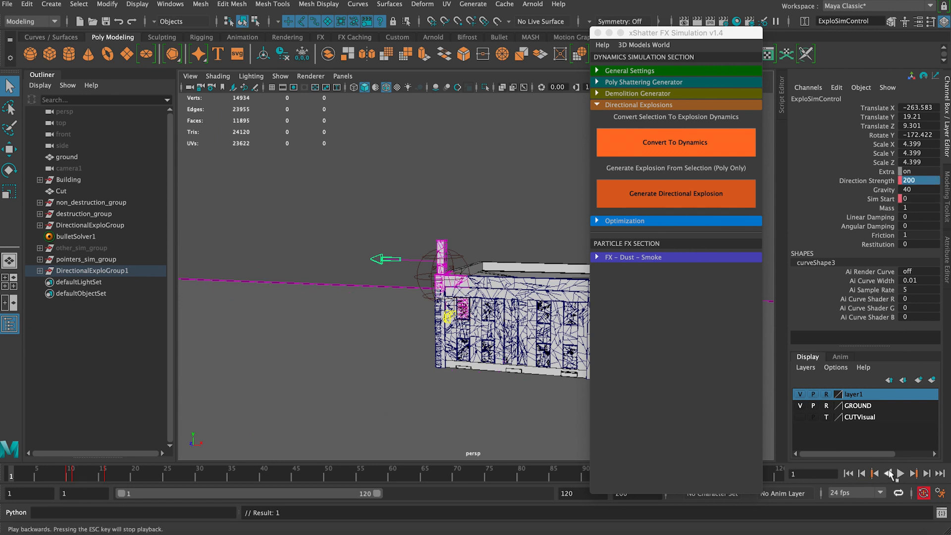
left_click(900, 473)
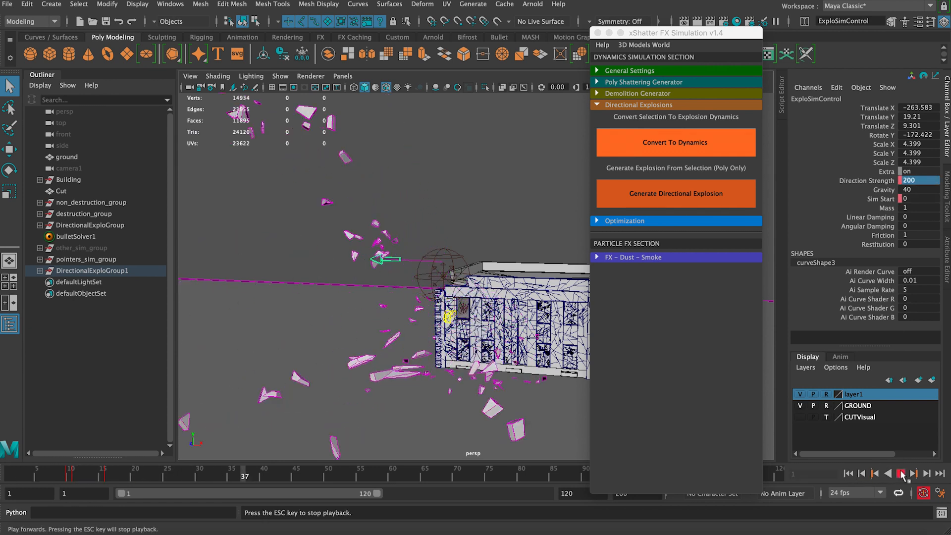
left_click(900, 473)
Select the chimney's spherical explosion field and rewind the simulation to frame 1.
left_click(447, 257)
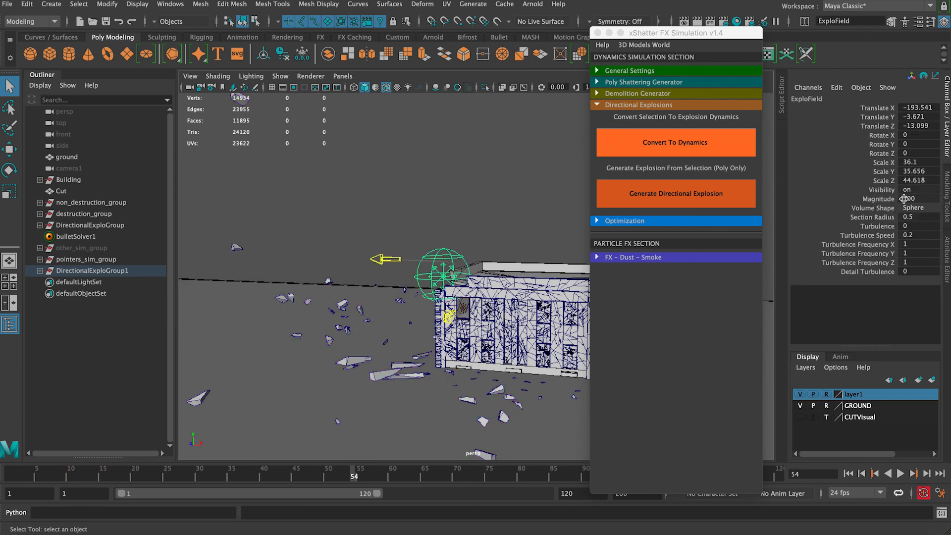
scroll(551, 206, "up", 3)
left_click_drag(434, 251, 442, 276, "alt")
left_click(848, 474)
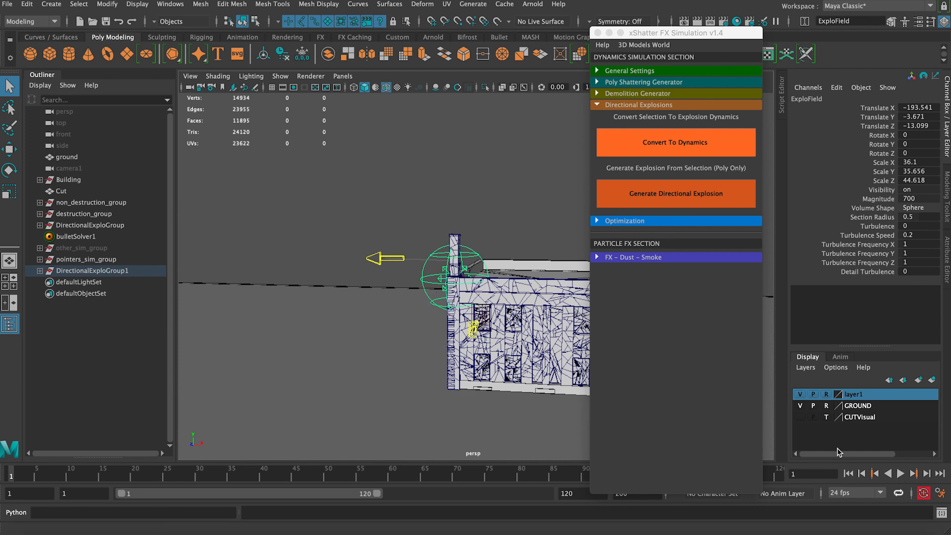
Break the animation connection on the chimney arrow control's Direction Strength and set the value to 0.
left_click(411, 253)
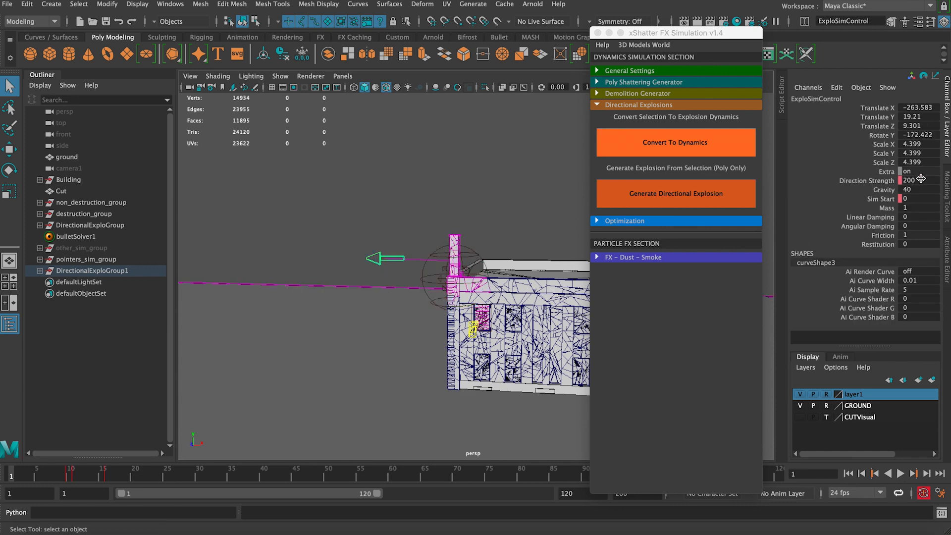
left_click(874, 180)
right_click(874, 183)
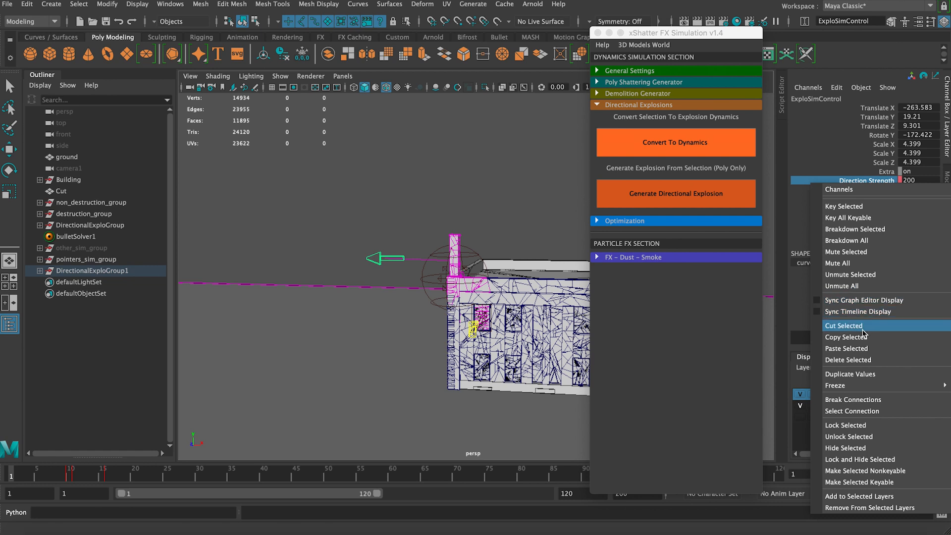
left_click(863, 399)
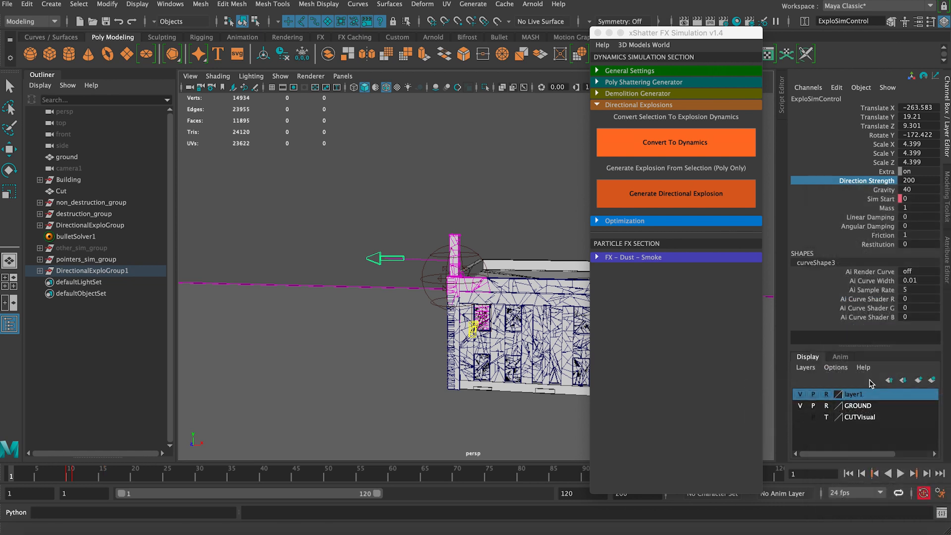
double_click(913, 181)
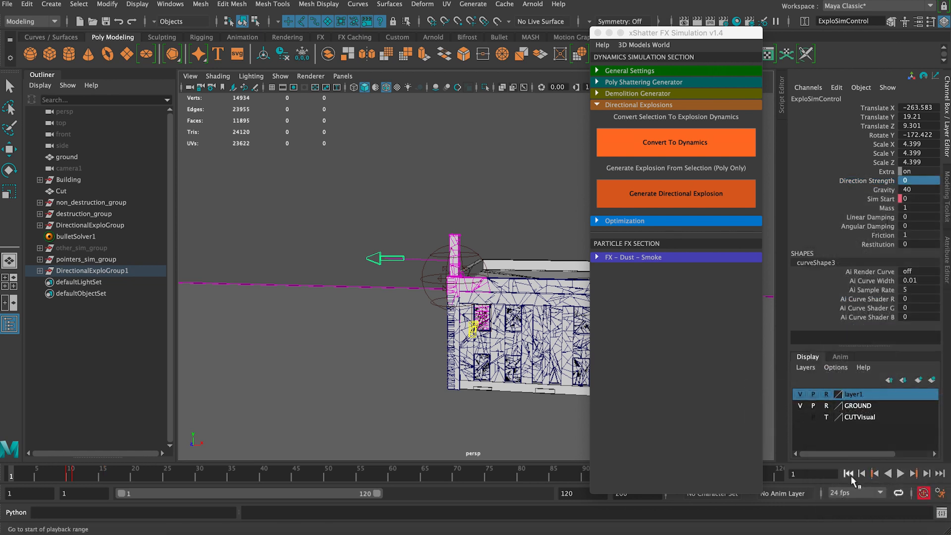
Play the simulation without direction strength and examine how the chimney corner debris spreads around the building.
left_click(901, 473)
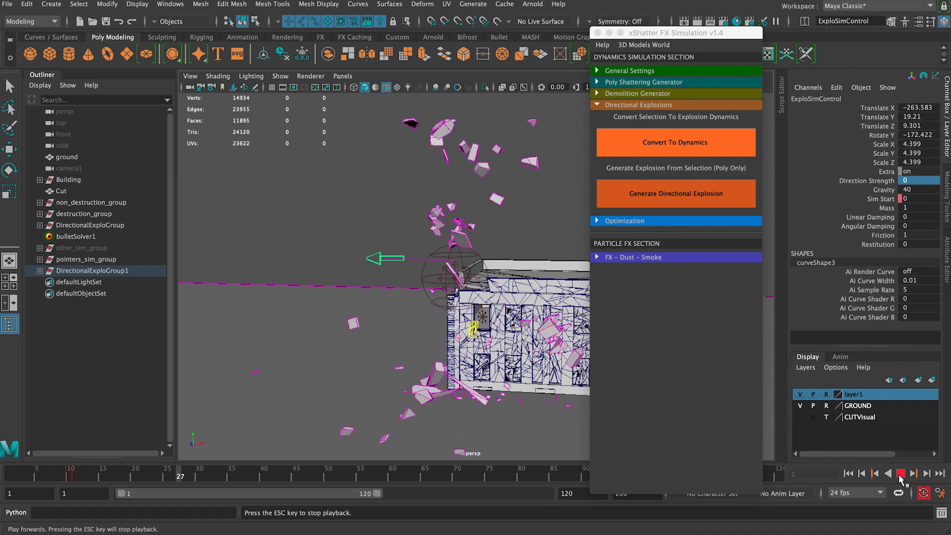
scroll(360, 221, "down", 3)
left_click_drag(360, 222, 460, 236, "alt")
scroll(367, 230, "up", 1)
scroll(367, 230, "up", 2)
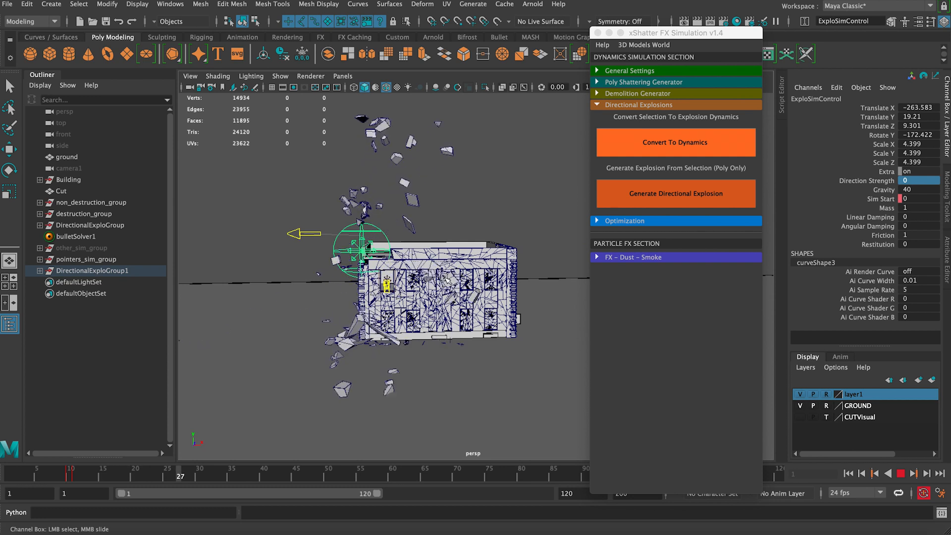
left_click_drag(455, 272, 428, 279, "alt")
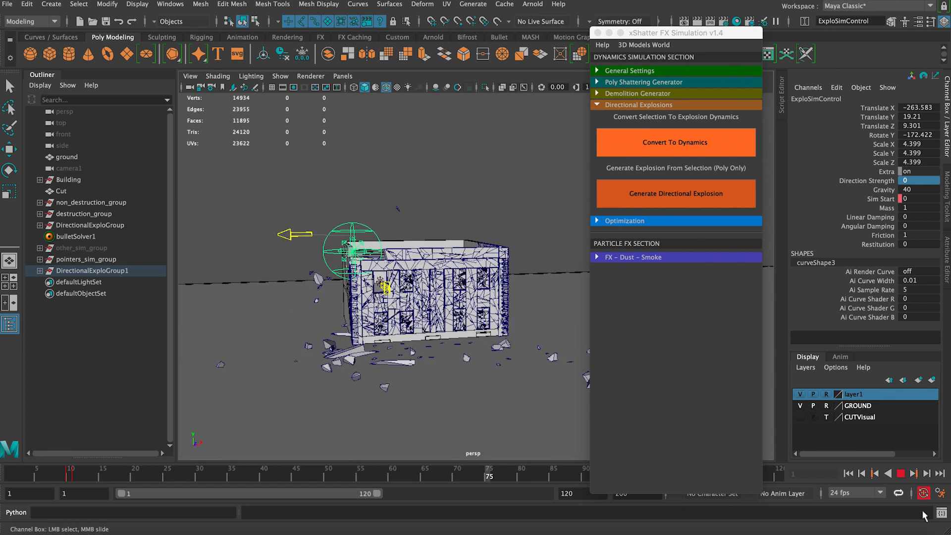
Set a keyframe of 200 for the chimney arrow control's Direction Strength on frame 11.
key("q")
left_click(396, 255)
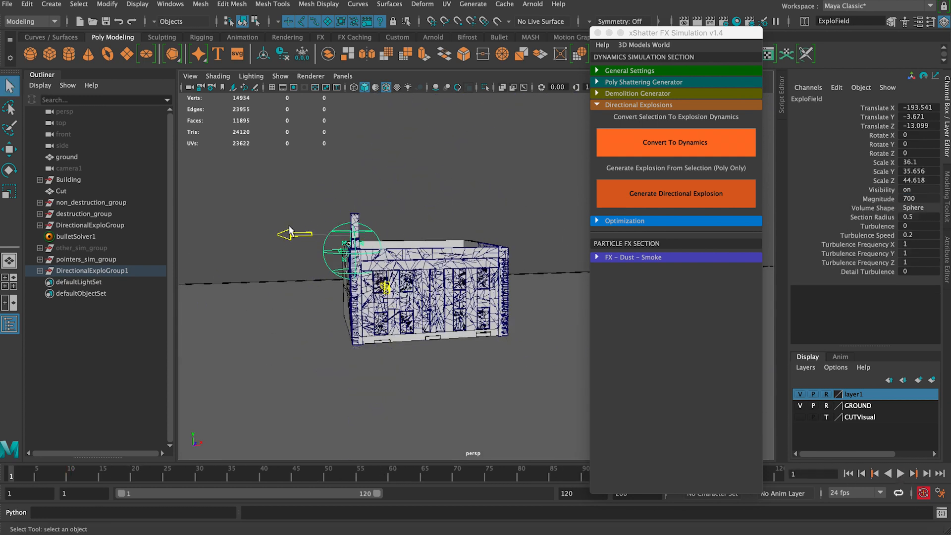
left_click(292, 232)
left_click(73, 477)
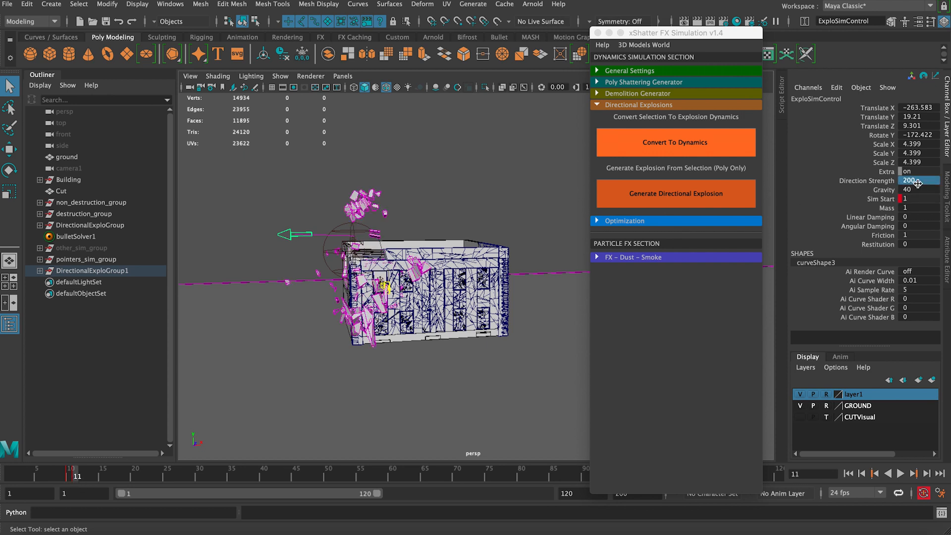
left_click(893, 182)
right_click(892, 182)
left_click(867, 204)
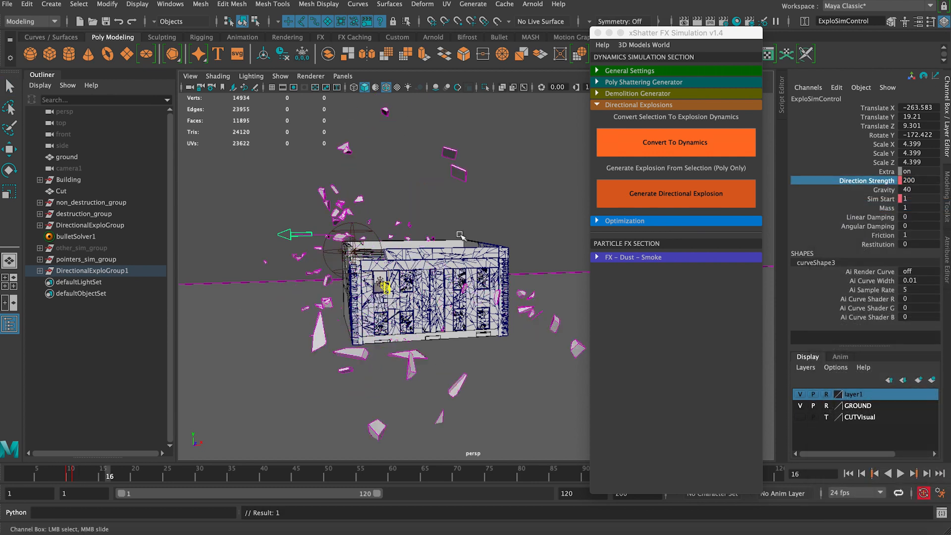
Key the chimney arrow control's Direction Strength at 0 on frame 16 and play the simulation from frame 1.
left_click(919, 190)
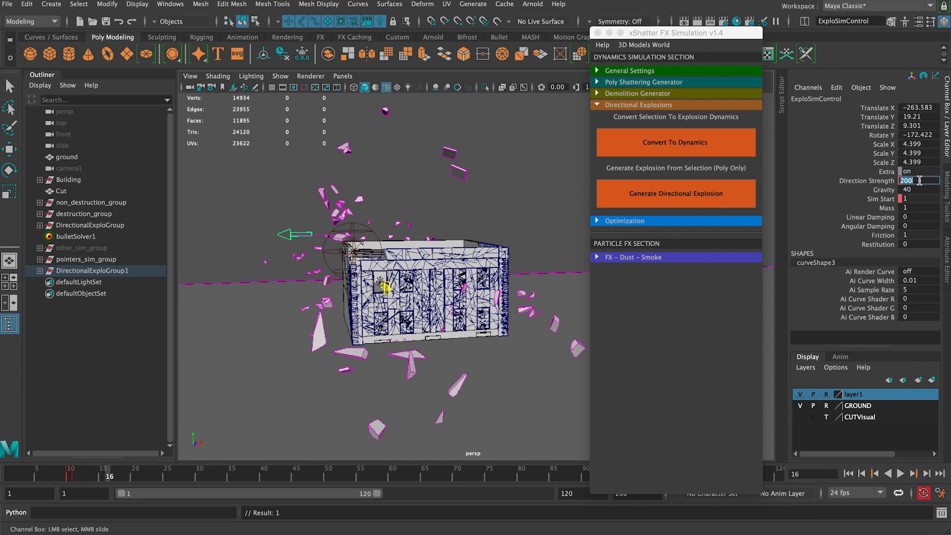
left_click(850, 474)
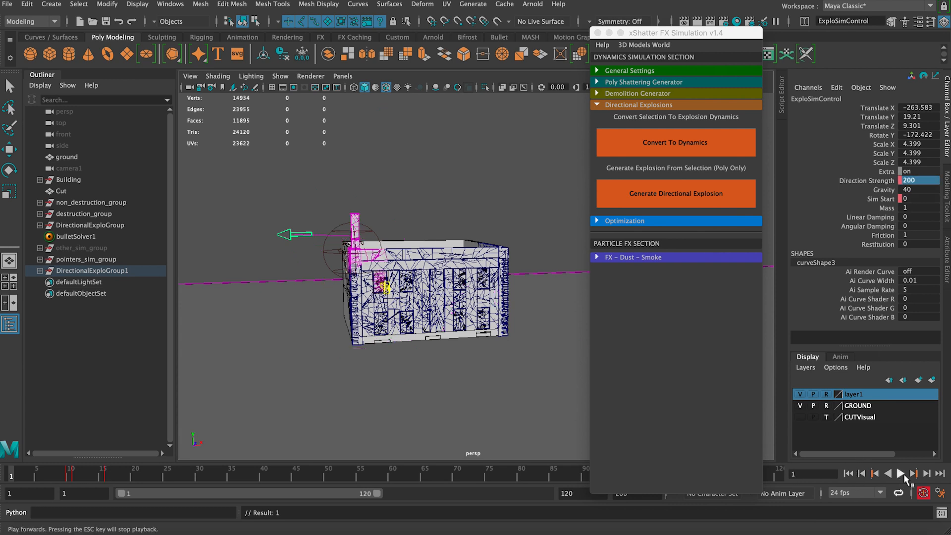
left_click(902, 474)
left_click(902, 473)
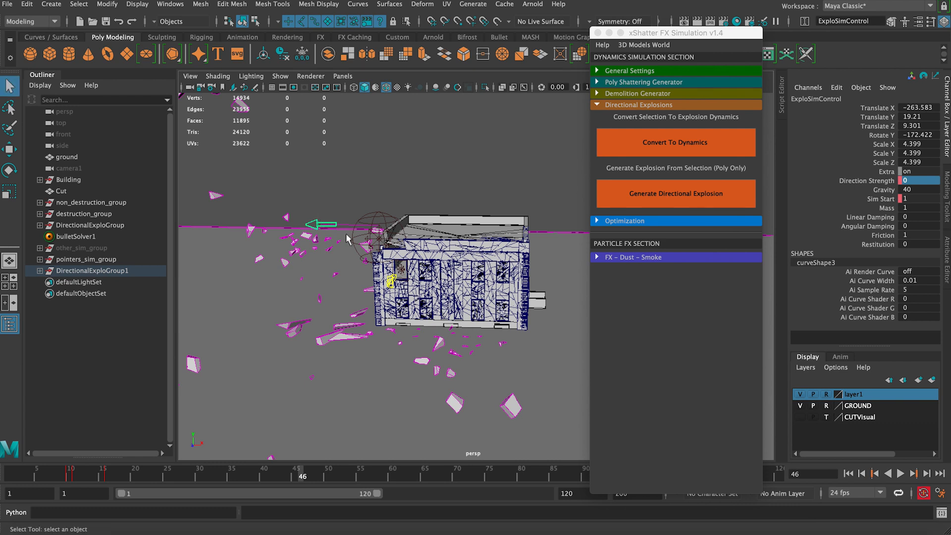
Rotate the chimney arrow control to about -355.8 in Y, pointing toward the building, and test the simulation from frame 1.
key("e")
left_click_drag(347, 243, 214, 241)
key("q")
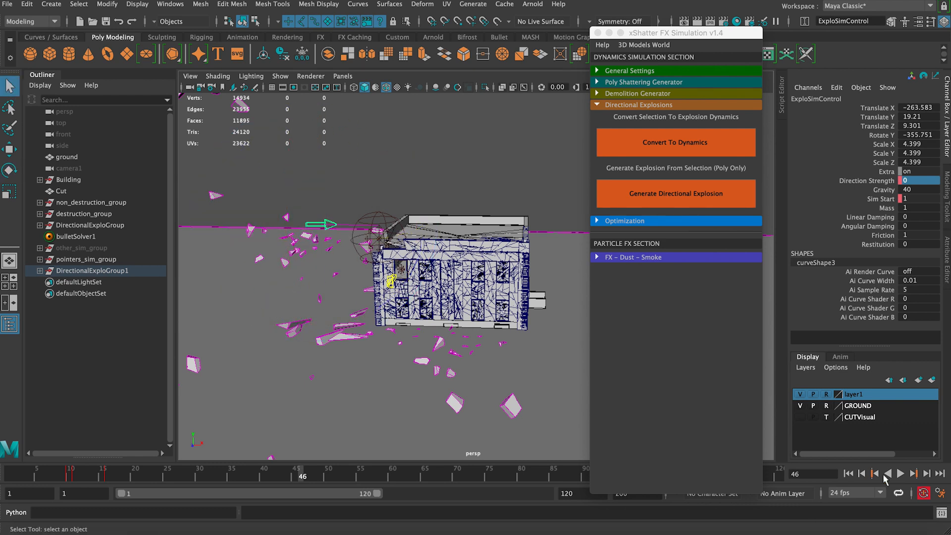
left_click(848, 473)
left_click(900, 473)
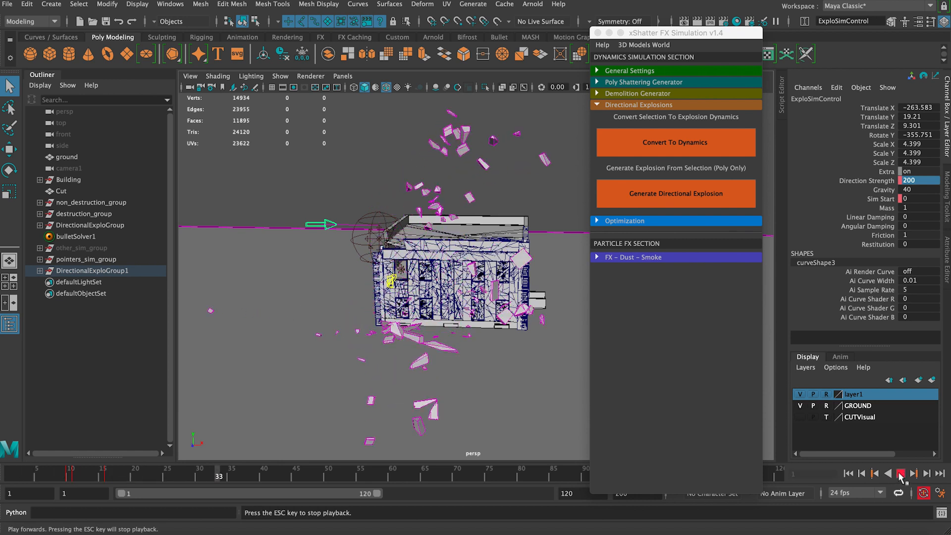
left_click(900, 474)
left_click(848, 473)
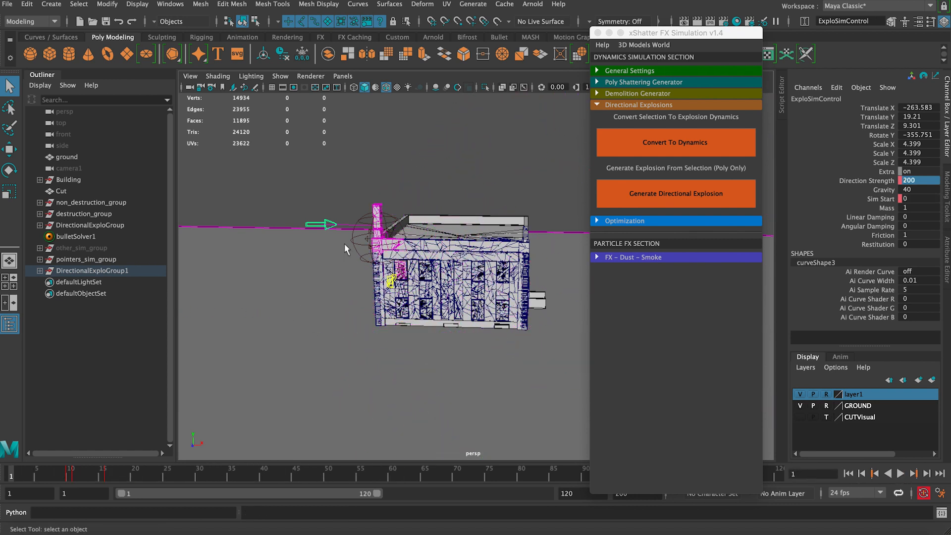
Rotate the chimney arrow control to about -230.5 in Y and play the simulation to check the new explosion direction.
key("e")
left_click_drag(267, 255, 410, 240)
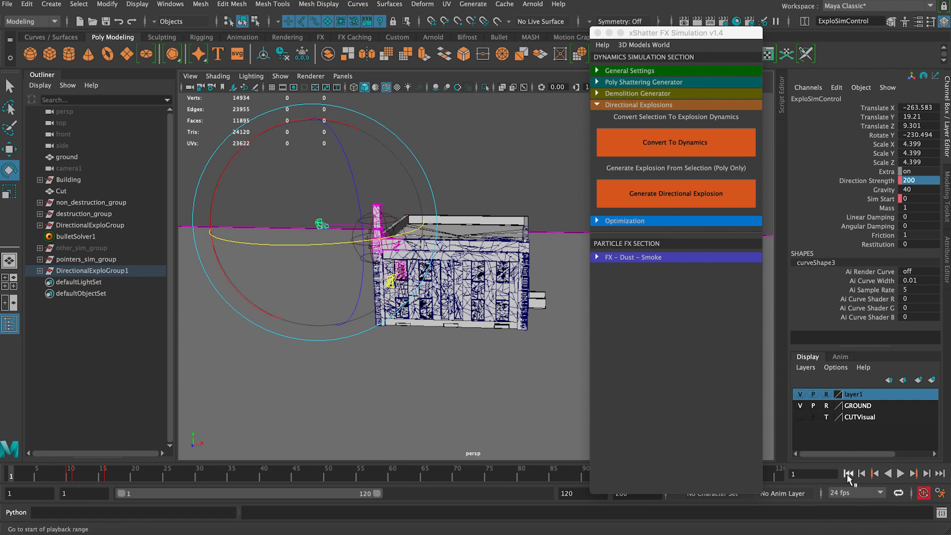
left_click(900, 474)
left_click_drag(382, 350, 254, 282, "alt")
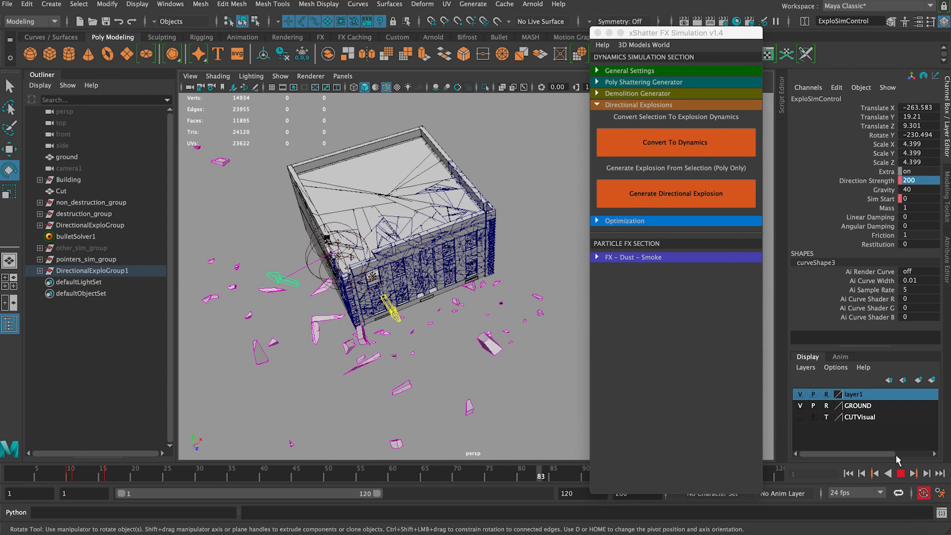
key("Escape")
key("alt+shift+v")
Rotate the chimney arrow control to about -161.3 in Y, pointing away from the building, and play the simulation.
left_click_drag(569, 391, 471, 278, "alt")
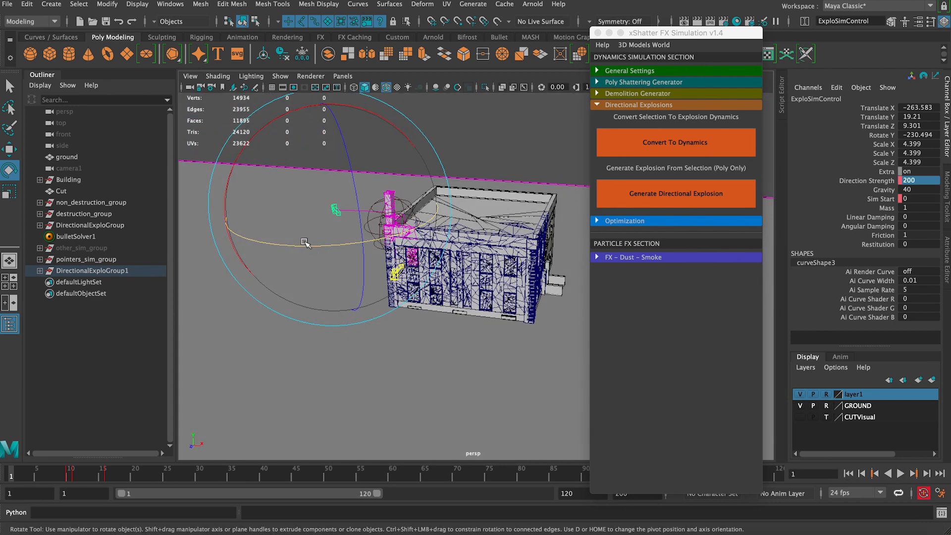
left_click_drag(438, 241, 428, 242)
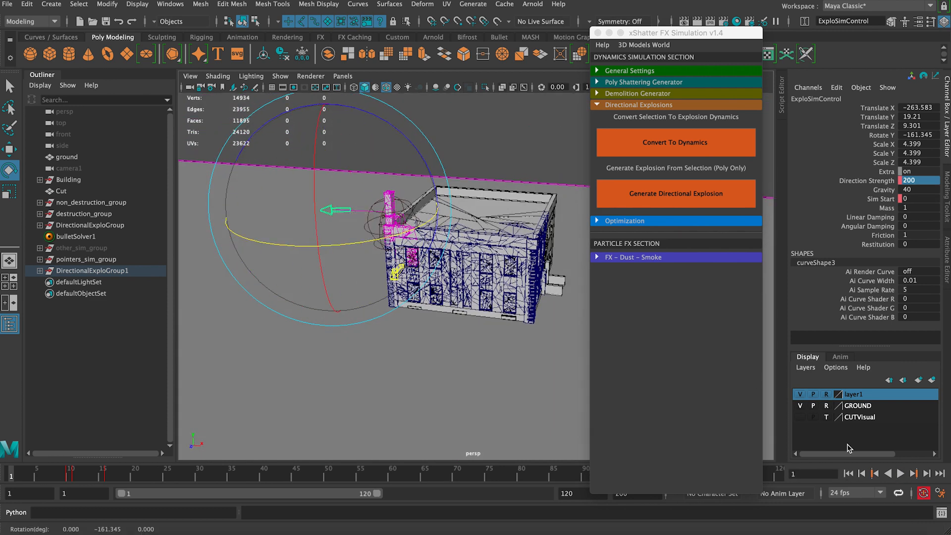
left_click(899, 474)
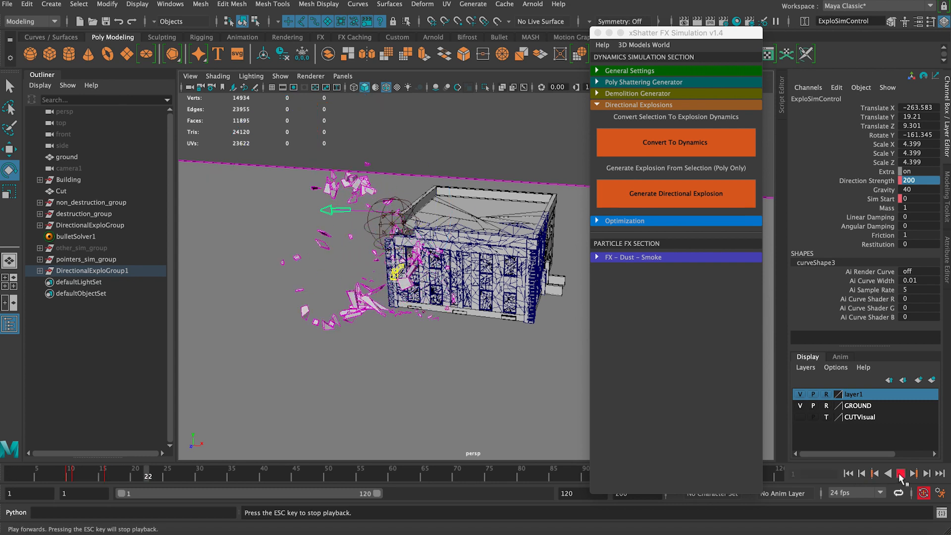
key("Escape")
mouse_move(377, 238)
left_mouse_down("alt")
mouse_move(358, 241)
mouse_move(366, 242)
left_mouse_up("alt")
Set the chimney's spherical explosion field to Turbulence 1 and Detail Turbulence 0.4.
key("q")
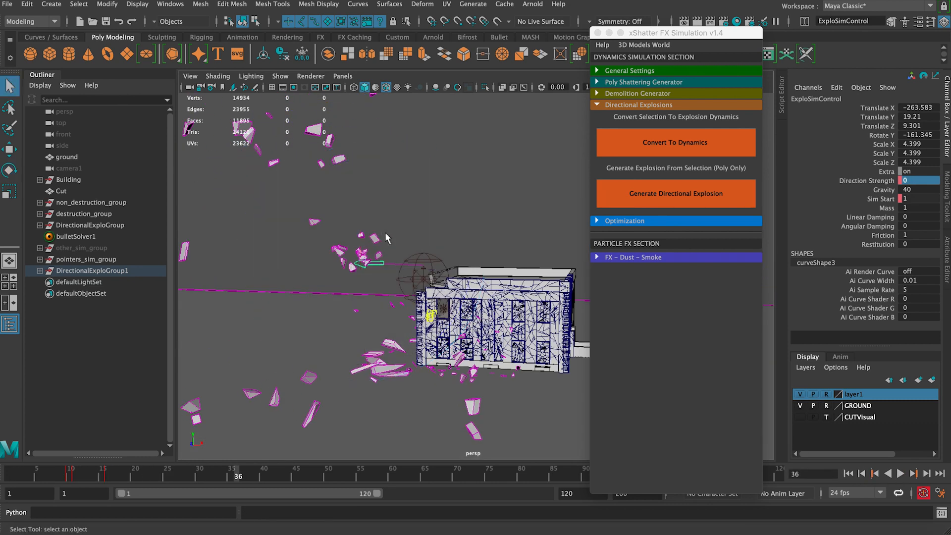
right_click_drag(366, 242, 402, 250, "alt")
left_click(400, 249)
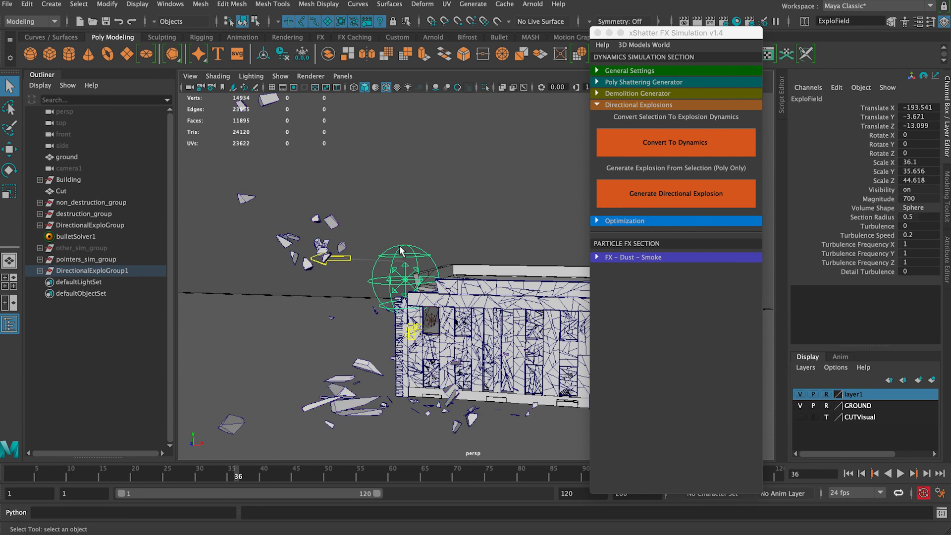
left_click(897, 226)
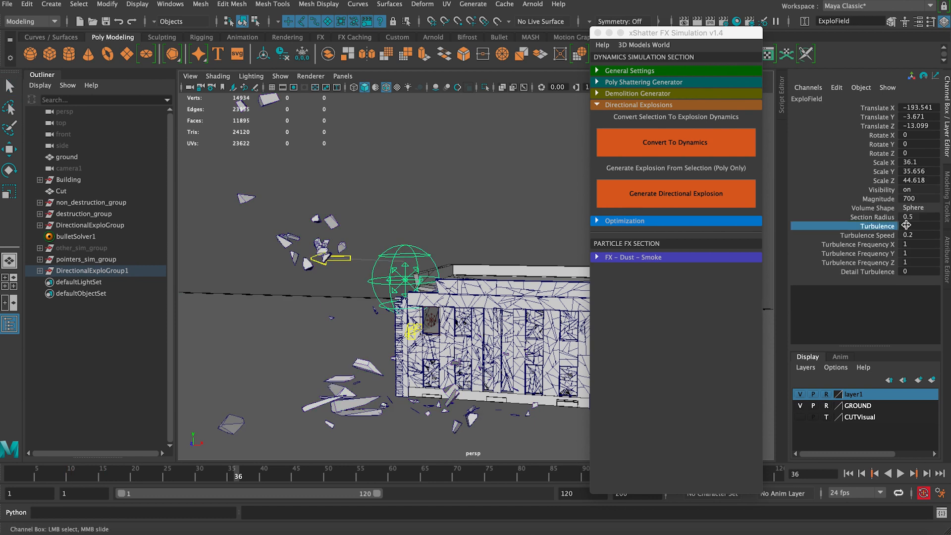
left_click(905, 225)
type("1")
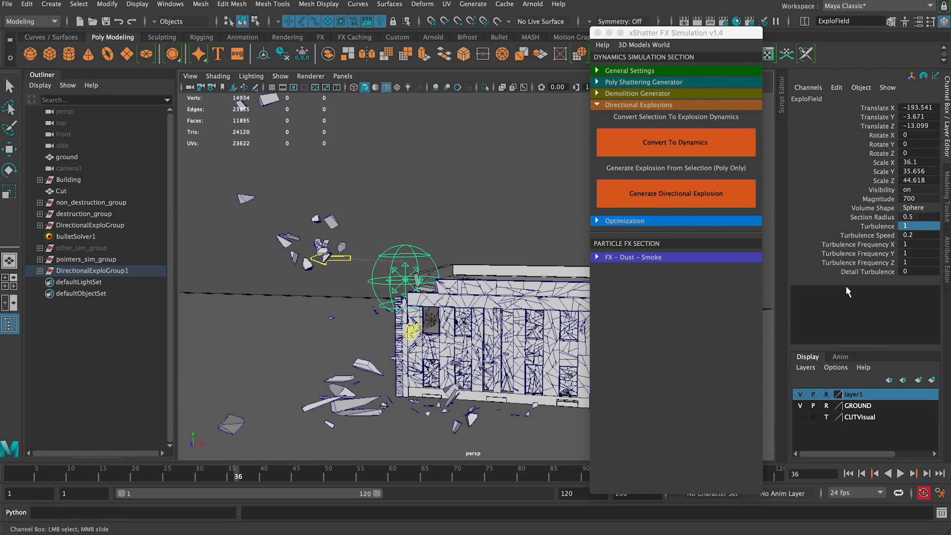
left_click(881, 271)
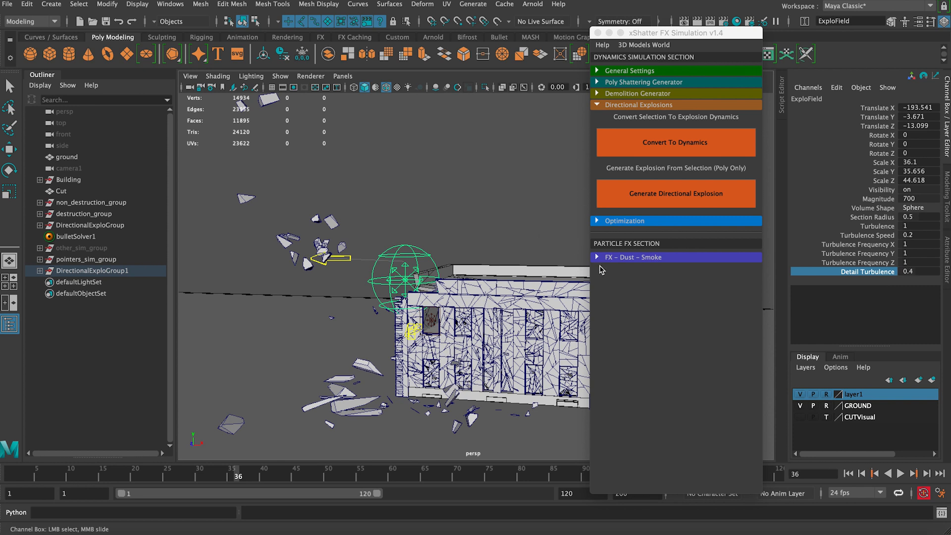
Play the simulation from frame 1 with turbulence and examine the scattered debris from several sides of the building.
left_click(848, 474)
left_click(898, 474)
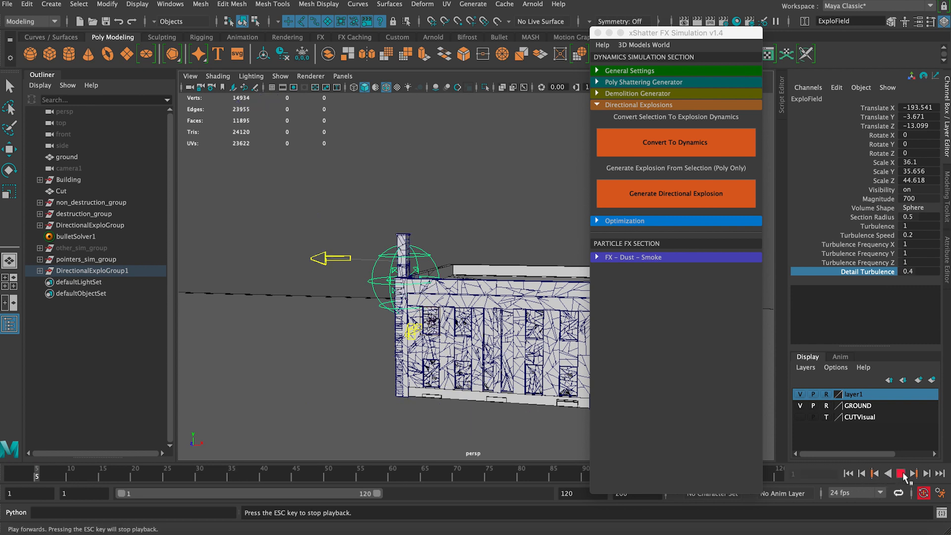
left_click_drag(352, 278, 331, 267, "alt")
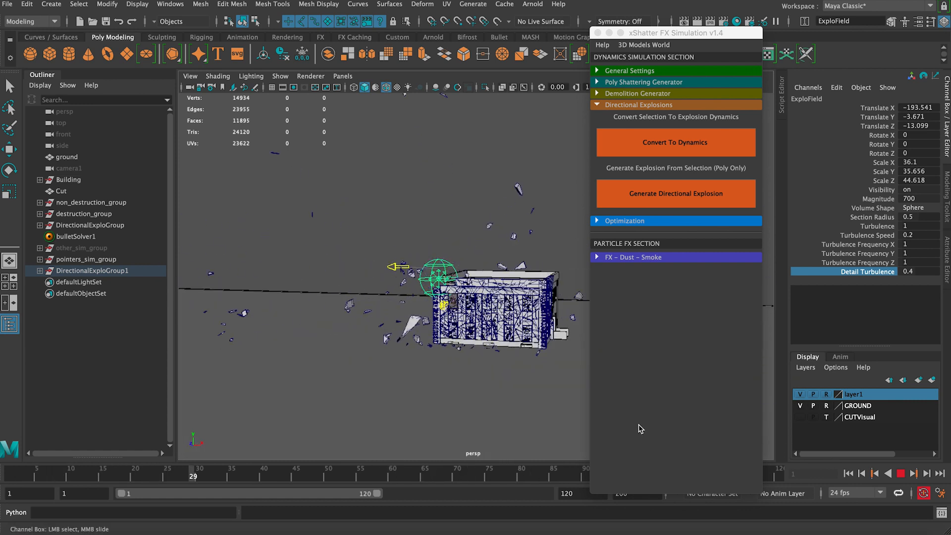
left_click_drag(278, 416, 200, 457, "alt")
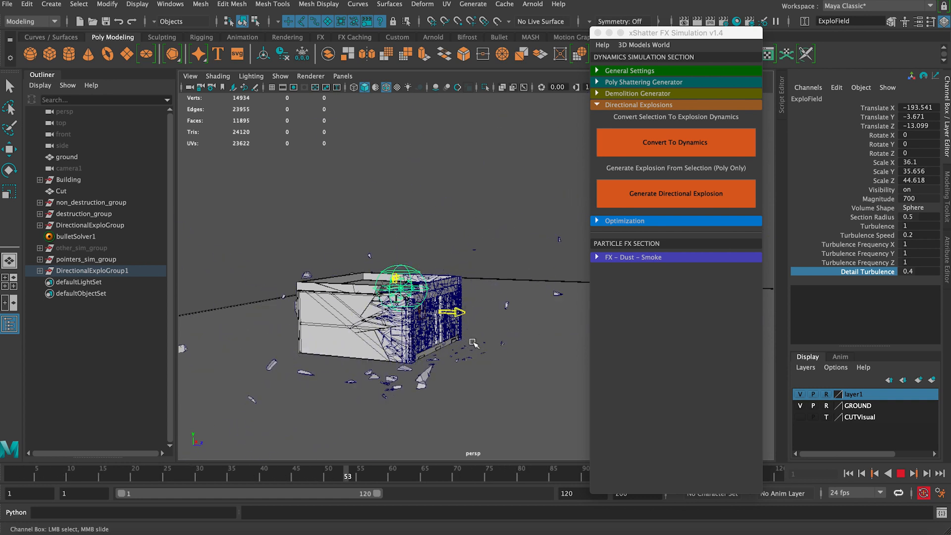
left_click_drag(465, 341, 440, 318, "alt")
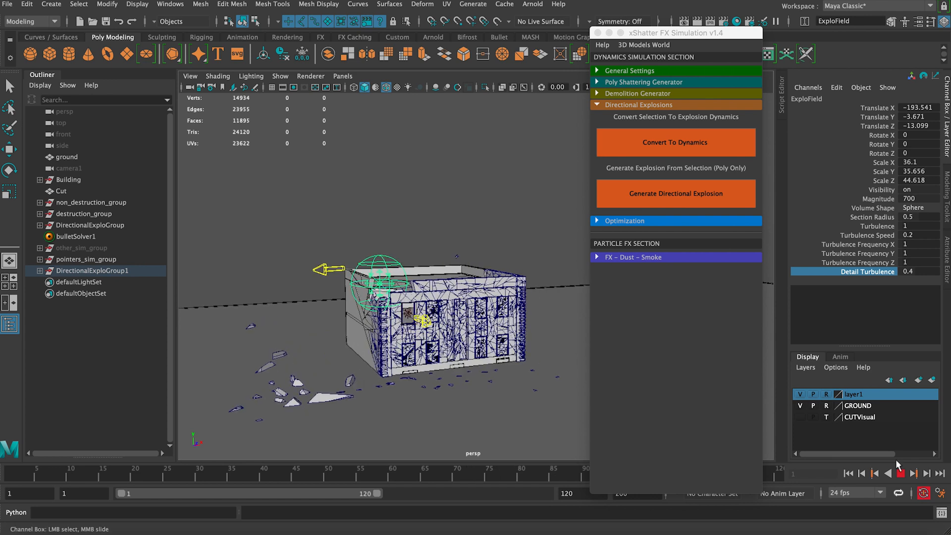
left_click(903, 474)
left_click(848, 473)
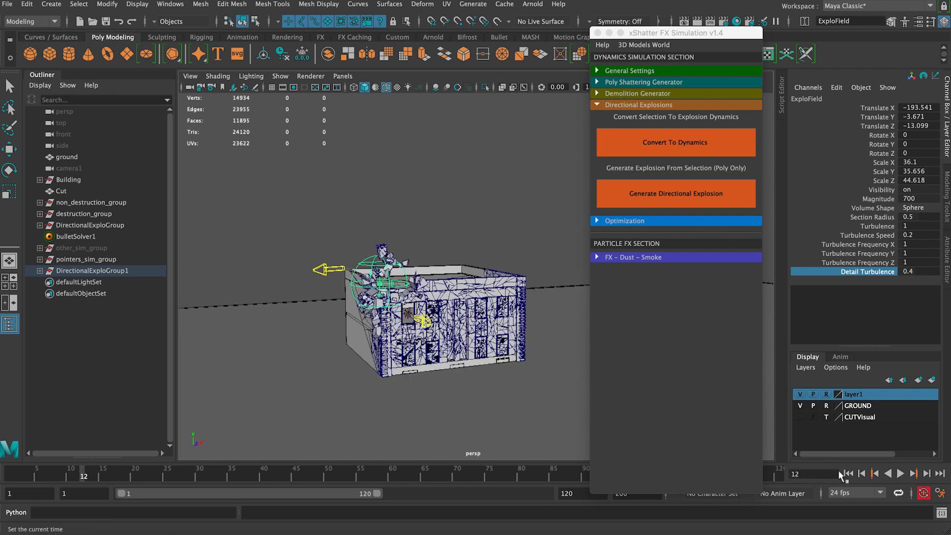
Set the spherical explosion field's Turbulence, Detail Turbulence and Turbulence Speed to 0.
left_click(917, 226)
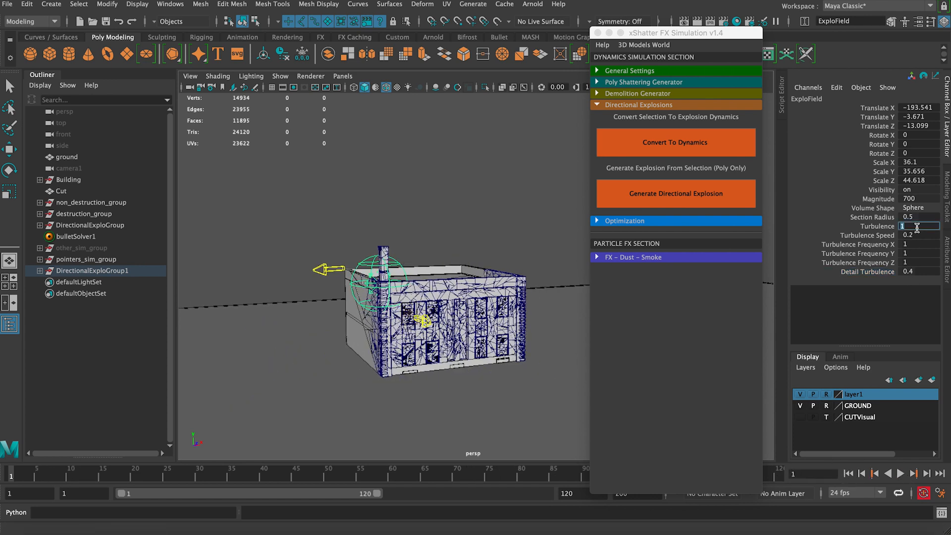
type("0")
key("Return")
left_click(919, 271)
type("0")
left_click(917, 235)
type("0")
key("Return")
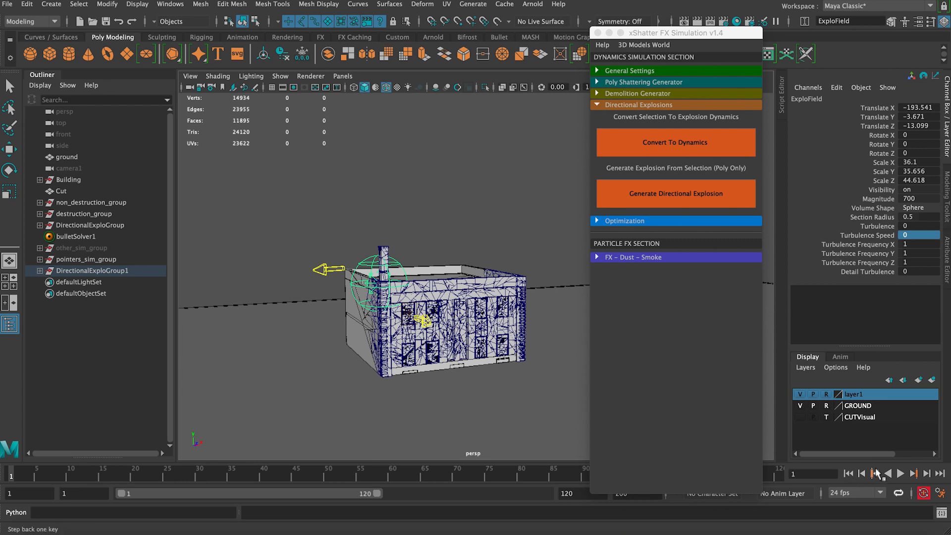
Play the simulation without turbulence and inspect the flying debris around the chimney corner.
left_click(901, 474)
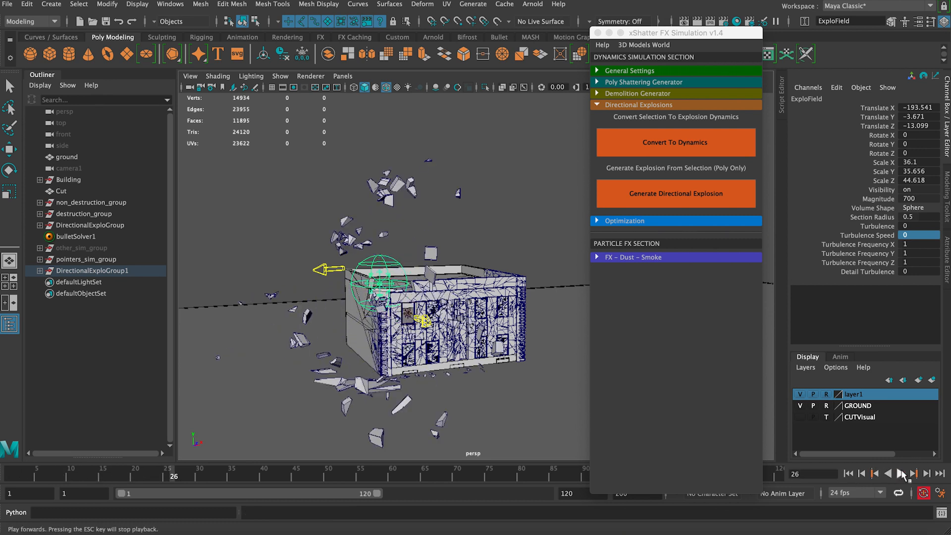
left_click_drag(242, 254, 848, 390, "alt")
left_click(900, 473)
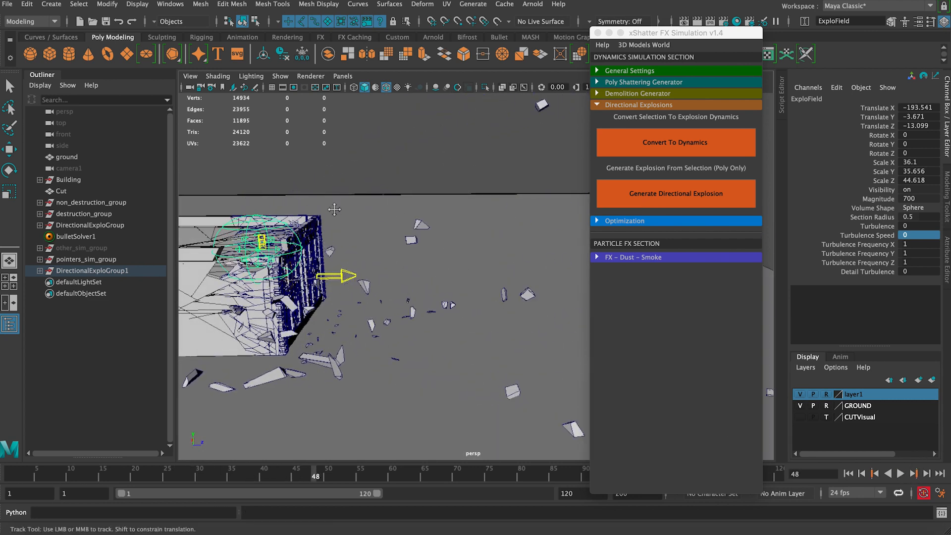
Set the Volume Shape of the chimney's explosion field to Torus.
left_click_drag(337, 208, 417, 238, "alt")
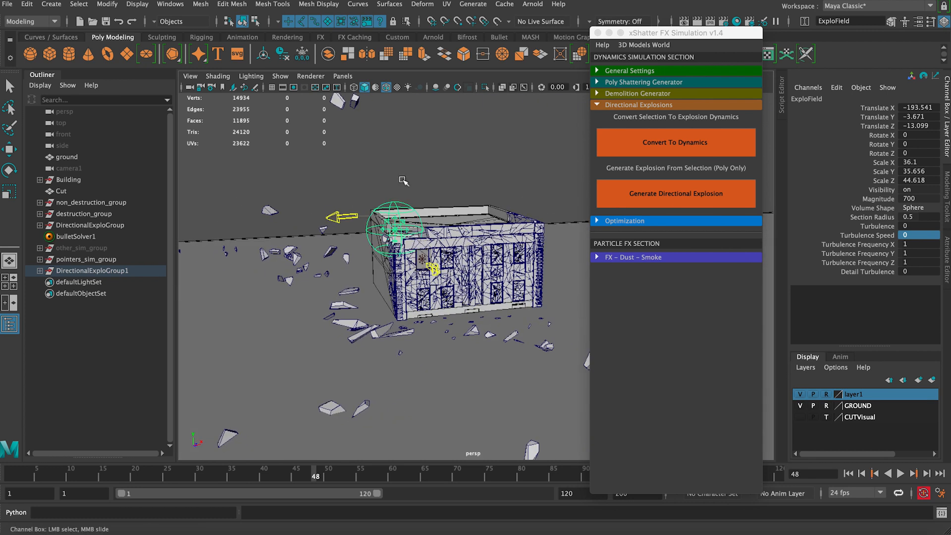
left_click_drag(404, 181, 407, 214, "alt")
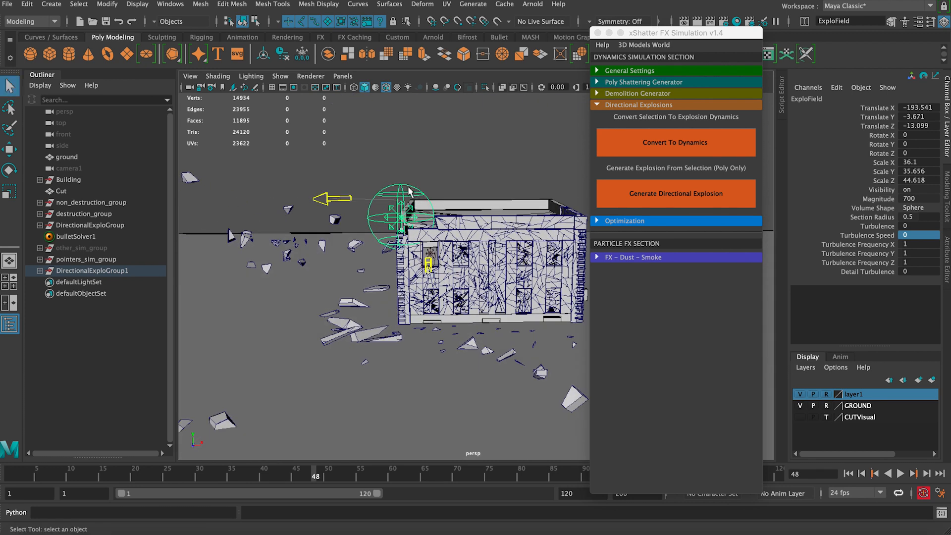
left_click(922, 207)
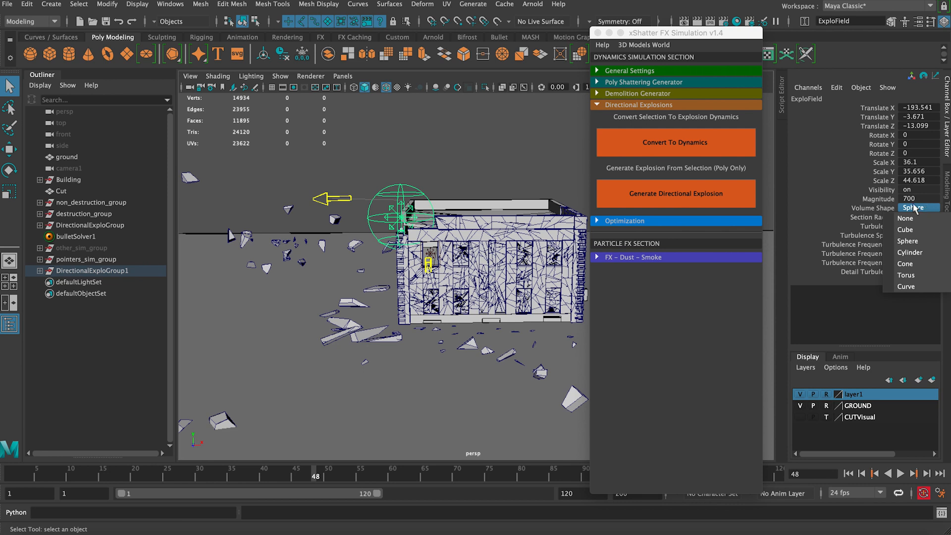
left_click(874, 206)
left_click_drag(917, 205, 916, 212)
left_click(917, 204)
left_click(905, 274)
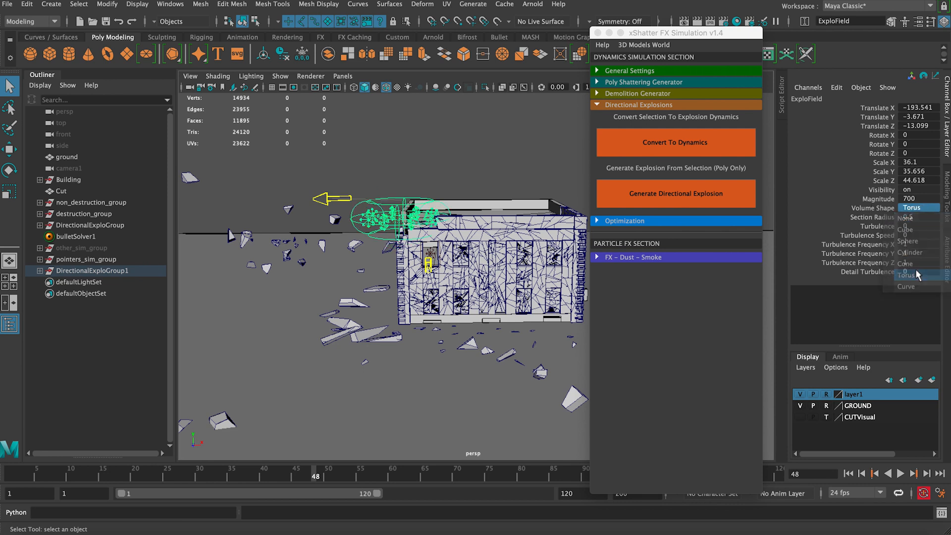
Play the simulation from frame 1 with the torus field, repeat the playback, and examine how the chimney corner breaks apart.
left_click(852, 474)
left_click_drag(289, 187, 384, 204, "alt")
middle_click_drag(384, 204, 485, 223, "alt")
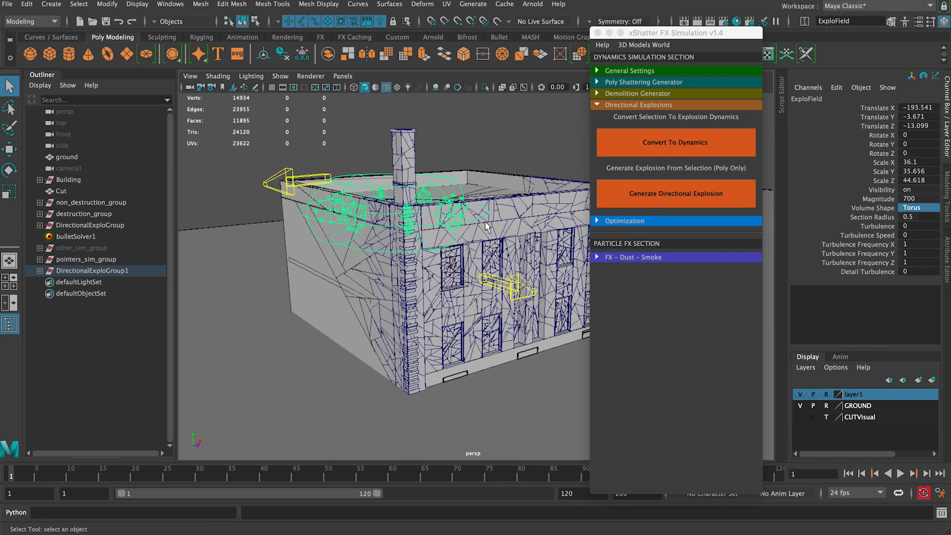
left_click_drag(473, 363, 478, 276, "alt")
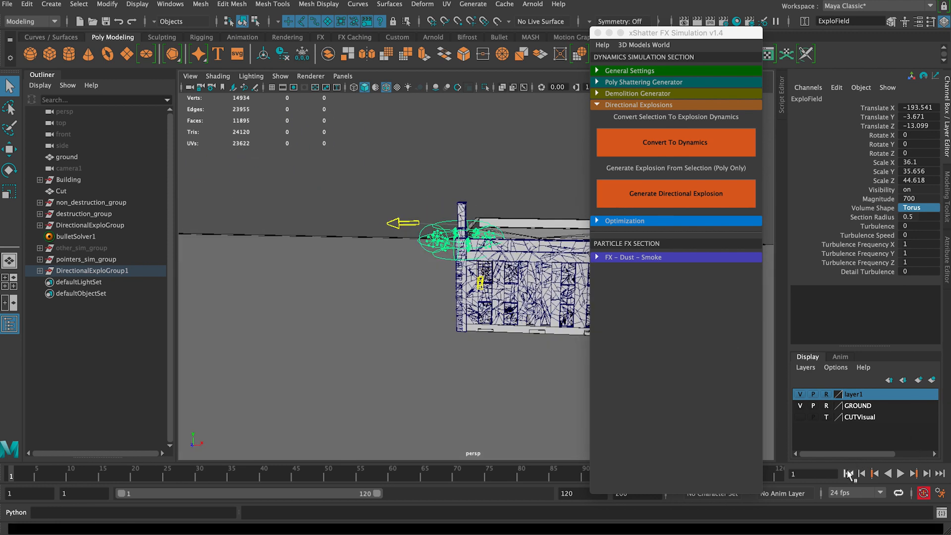
left_click(900, 473)
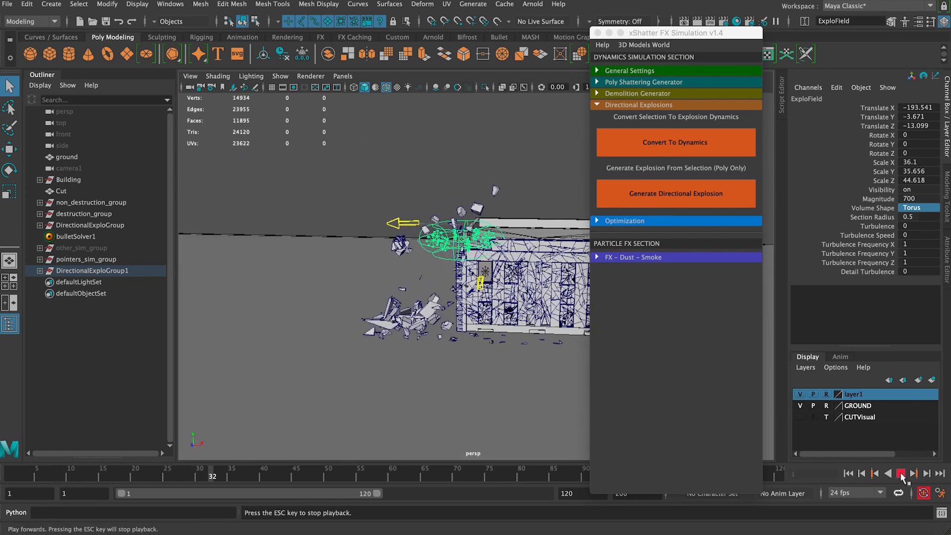
left_click(901, 475)
left_click(849, 474)
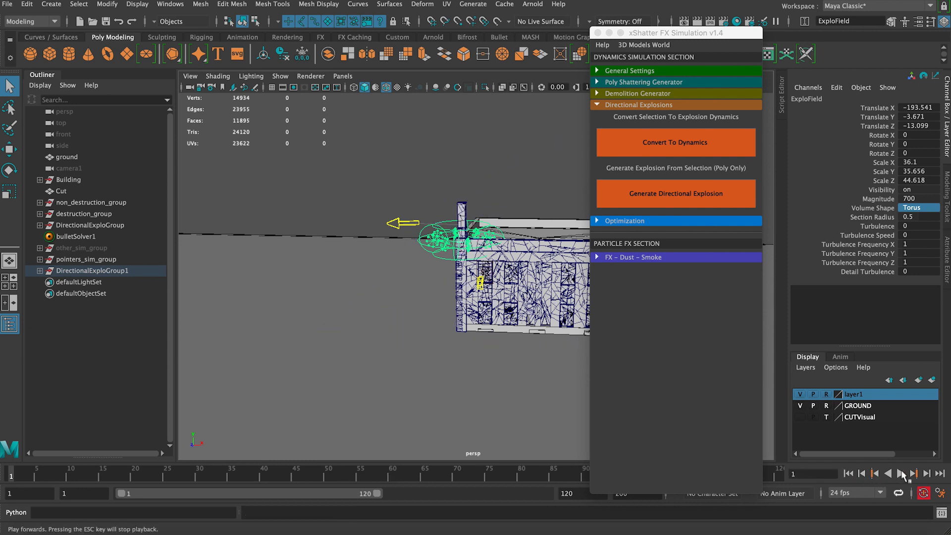
left_click(901, 475)
left_click(901, 476)
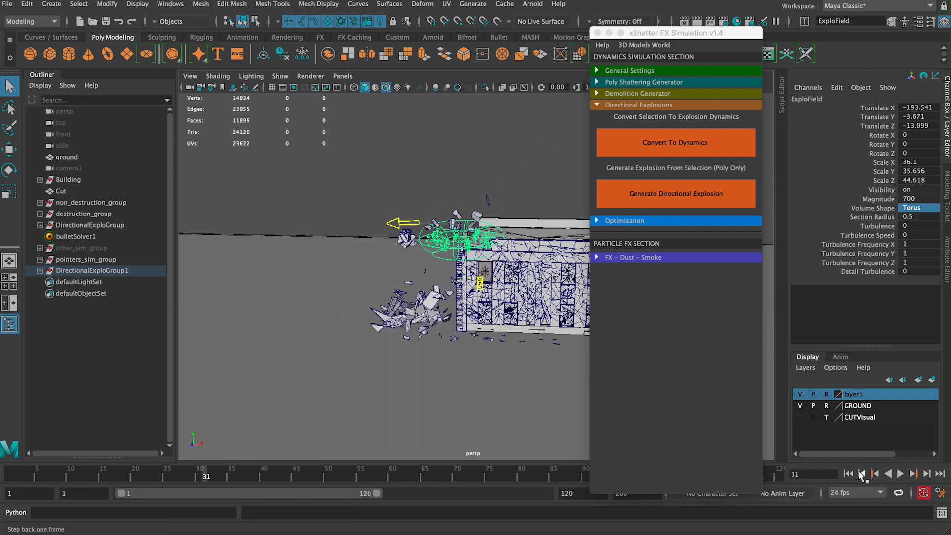
left_click(849, 474)
Scale the torus explosion field down to about 14.8 by 5.3 by 18.3 and play the simulation.
key("r")
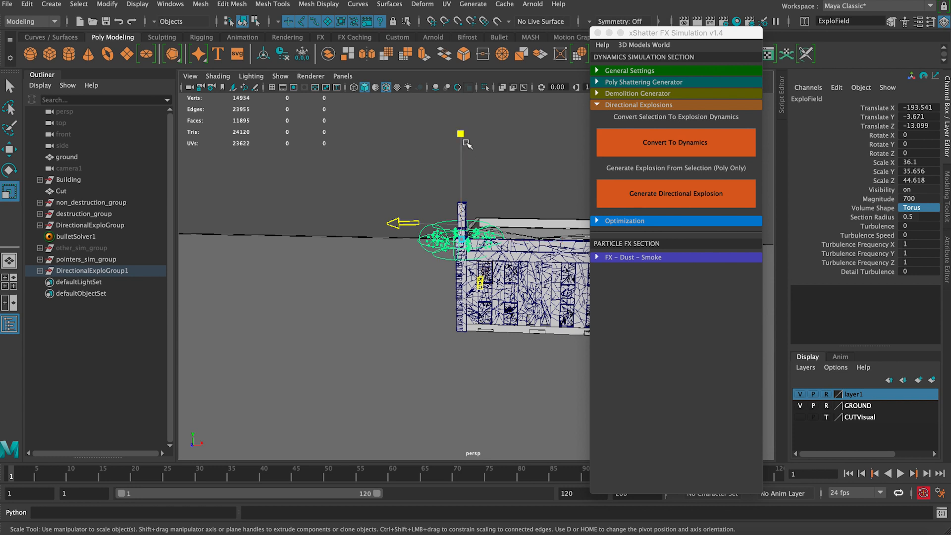
left_click_drag(461, 134, 361, 262)
key("q")
left_click_drag(515, 272, 517, 236, "alt")
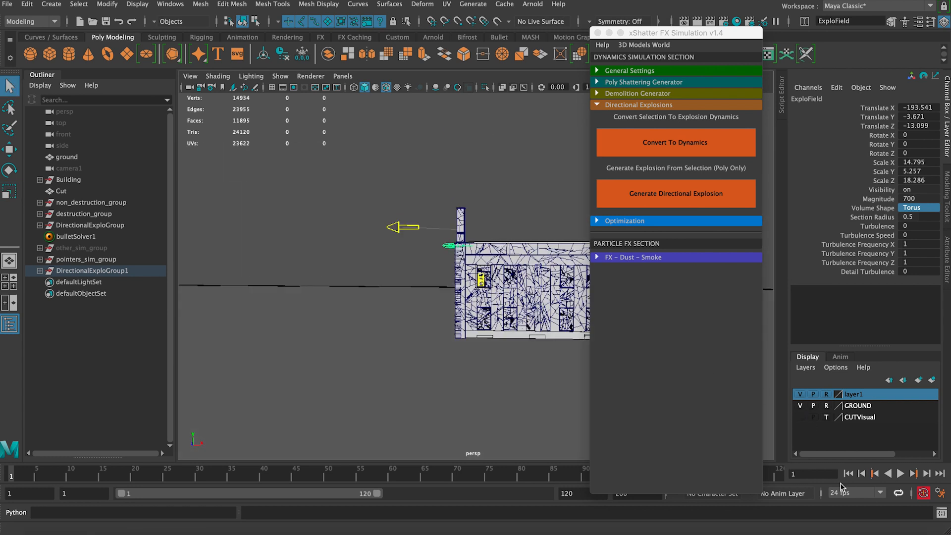
left_click(899, 474)
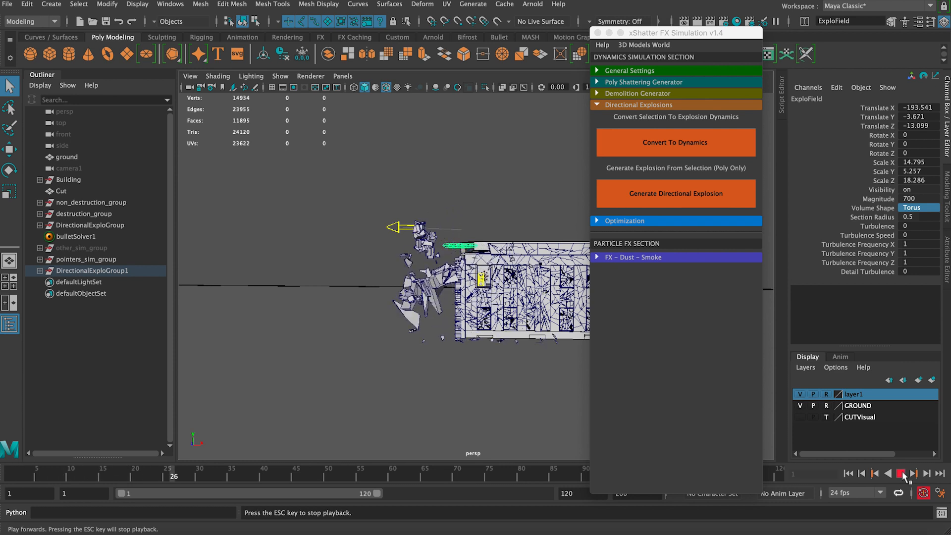
left_click(848, 473)
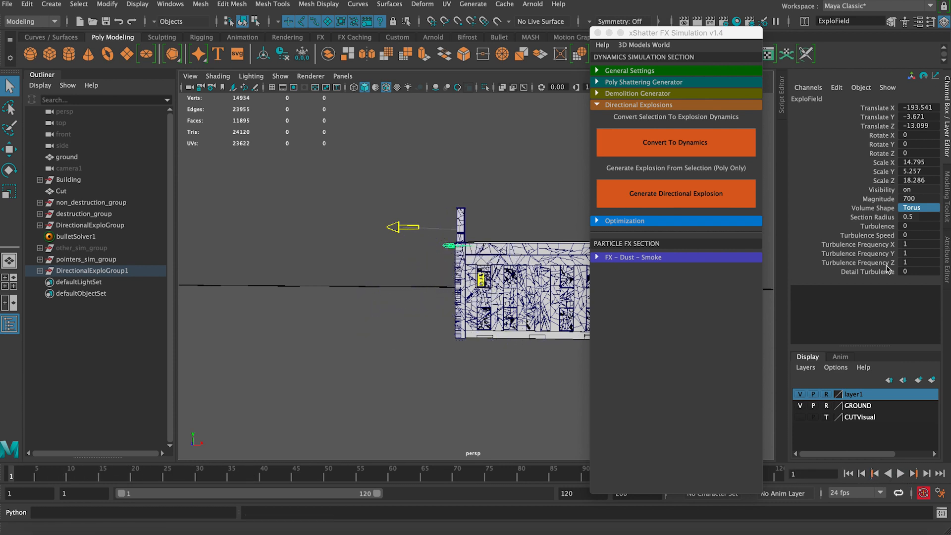
Set the torus explosion field's Magnitude to 7000 and play the simulation from frame 1.
double_click(921, 199)
type("0")
key("Return")
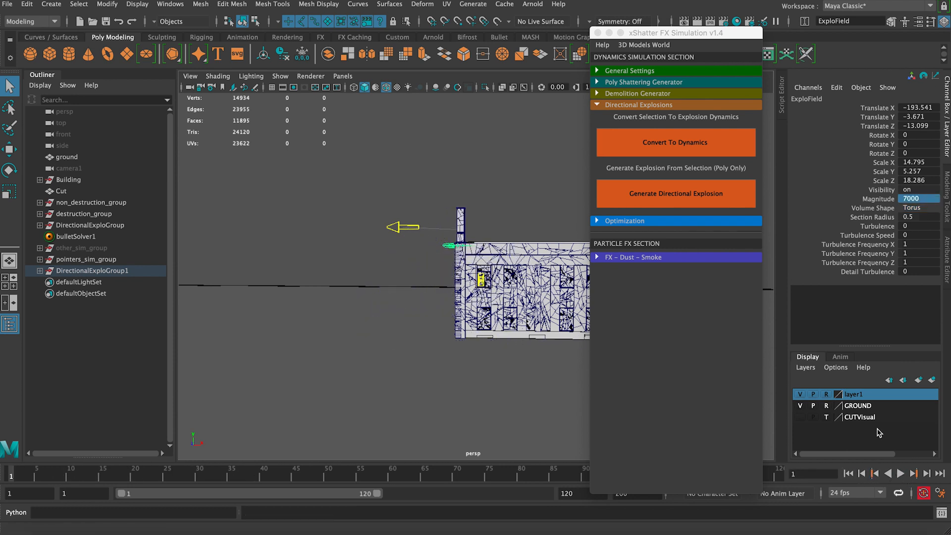
left_click(900, 474)
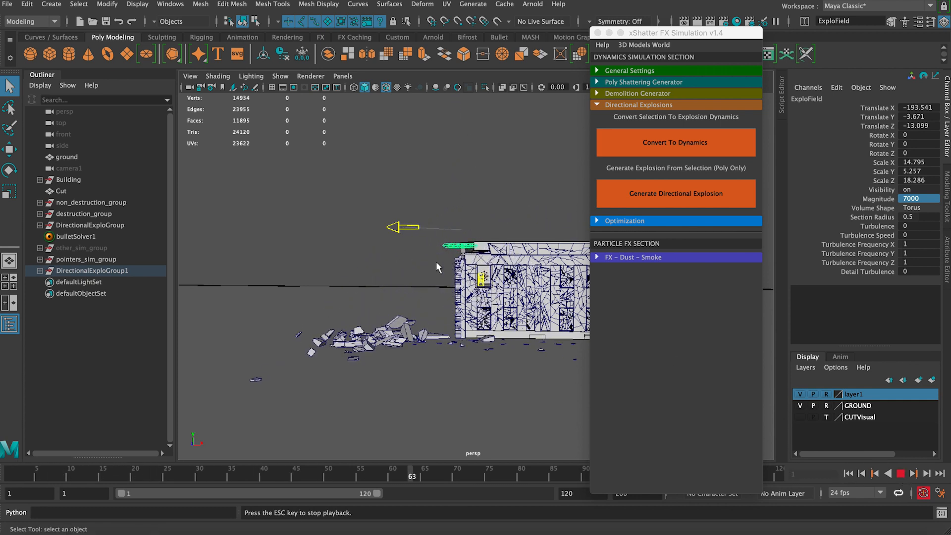
left_click_drag(436, 262, 417, 231, "alt")
left_click(900, 474)
left_click(849, 474)
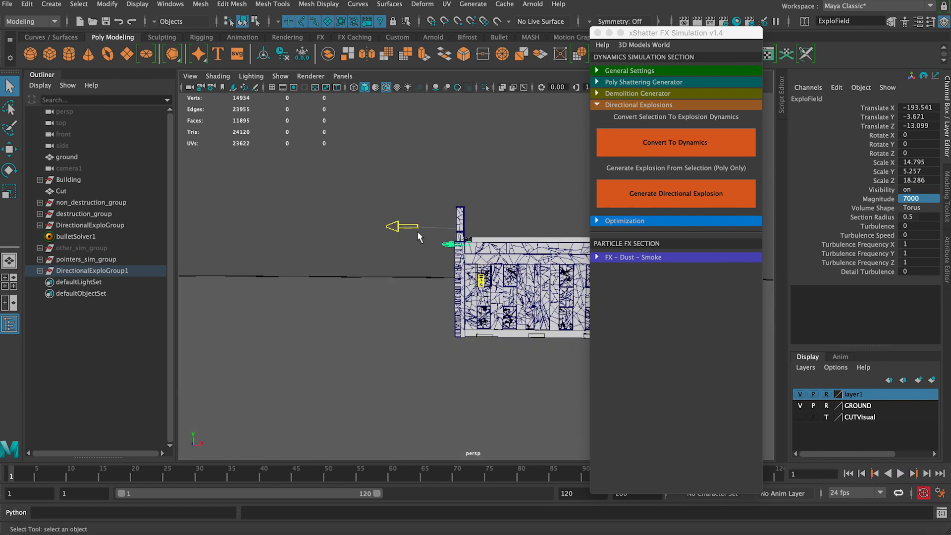
Set the Mass of the chimney's directional explosion arrow control to 20.
left_click(396, 229)
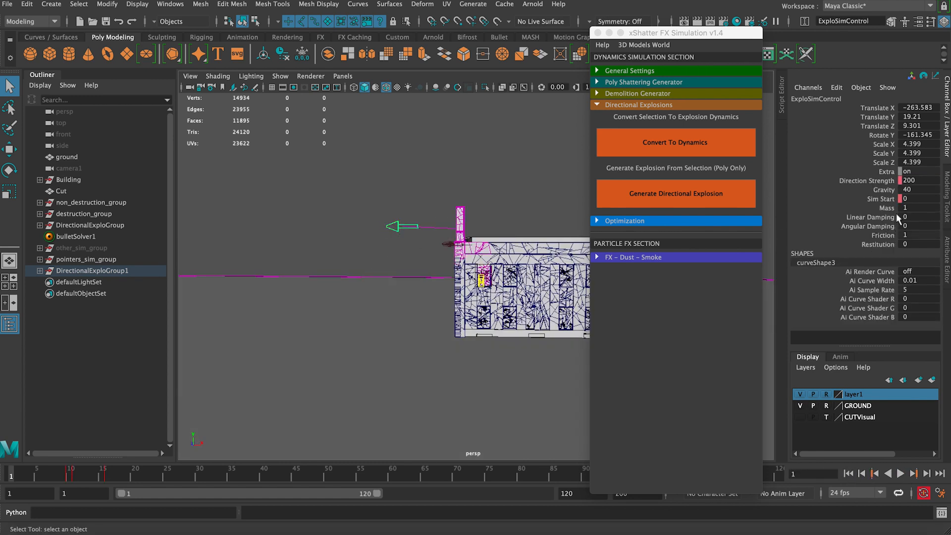
double_click(914, 207)
key("Return")
Set the explosion field's Volume Shape to Sphere and scale it up to about 39.6 by 32.7 by 48.9.
left_click(446, 245)
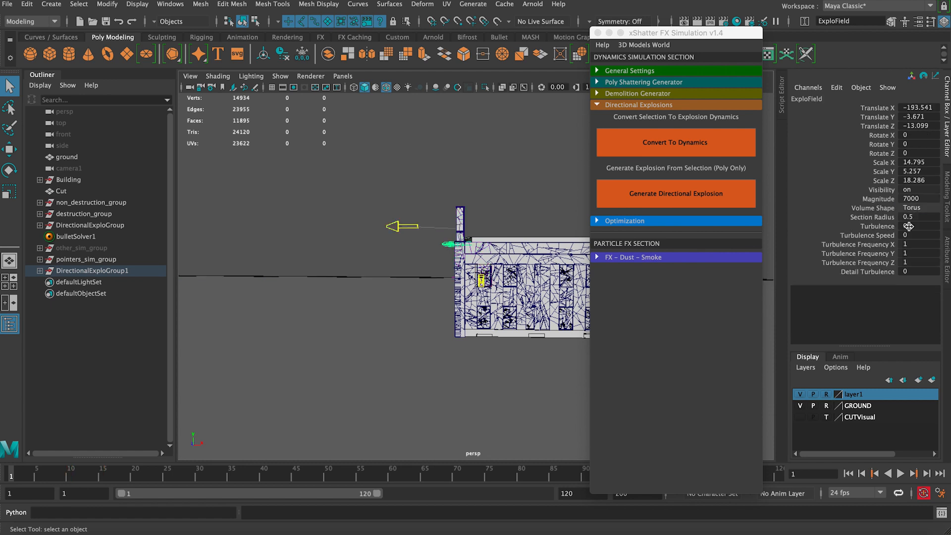
left_click(918, 208)
left_click(917, 242)
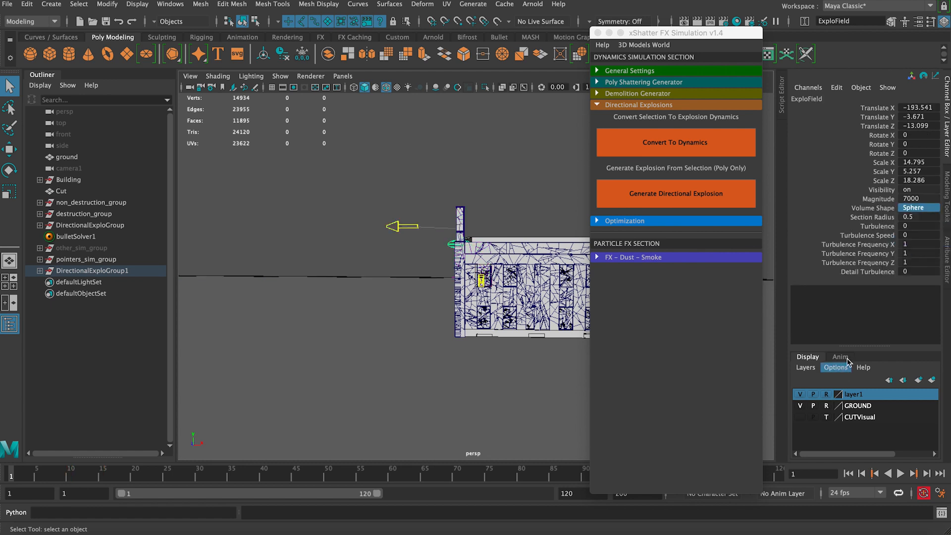
key("r")
left_click_drag(457, 143, 465, 4)
left_click_drag(459, 244, 705, 118)
key("q")
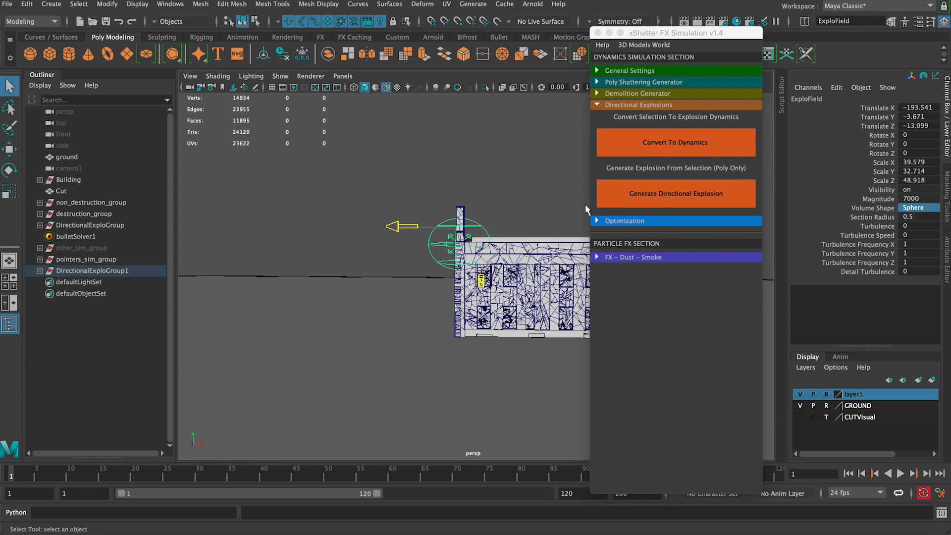
Play the simulation with the enlarged spherical field and inspect the debris around the chimney corner.
left_click(900, 474)
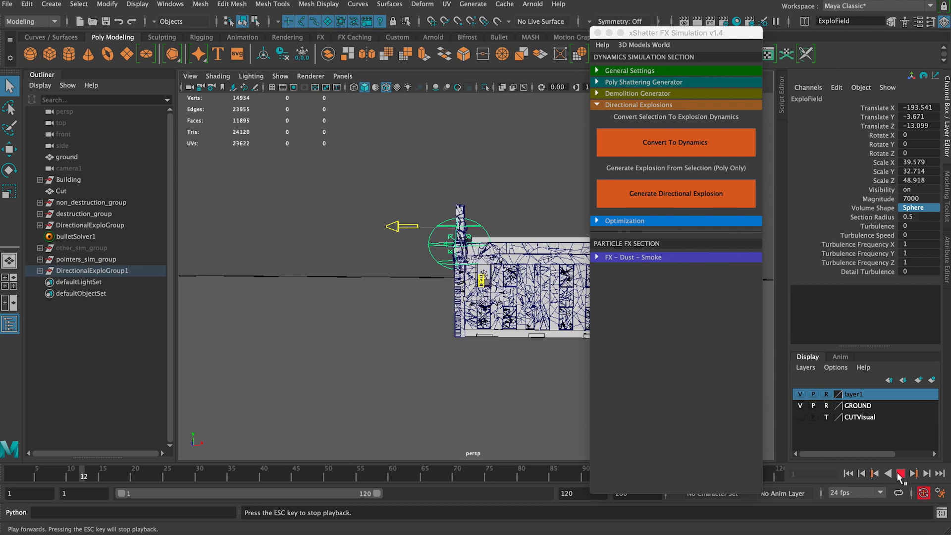
left_click_drag(387, 313, 445, 268, "alt")
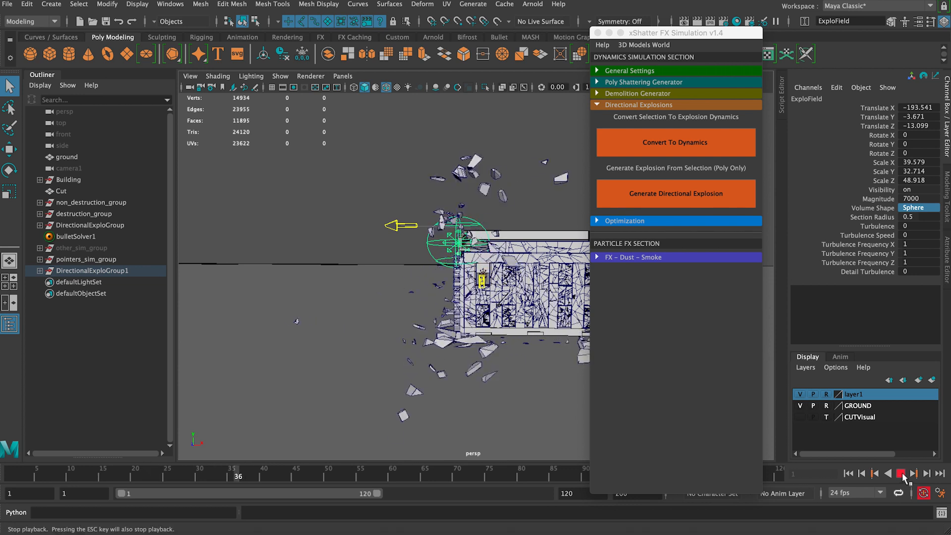
left_click(900, 474)
Set the chimney arrow control's Mass to 200.
left_click(400, 227)
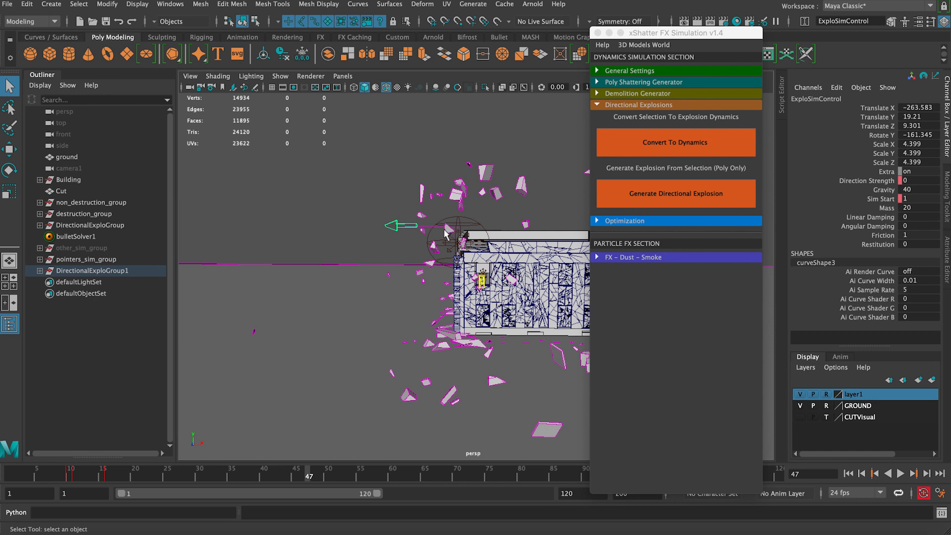
left_click(462, 224)
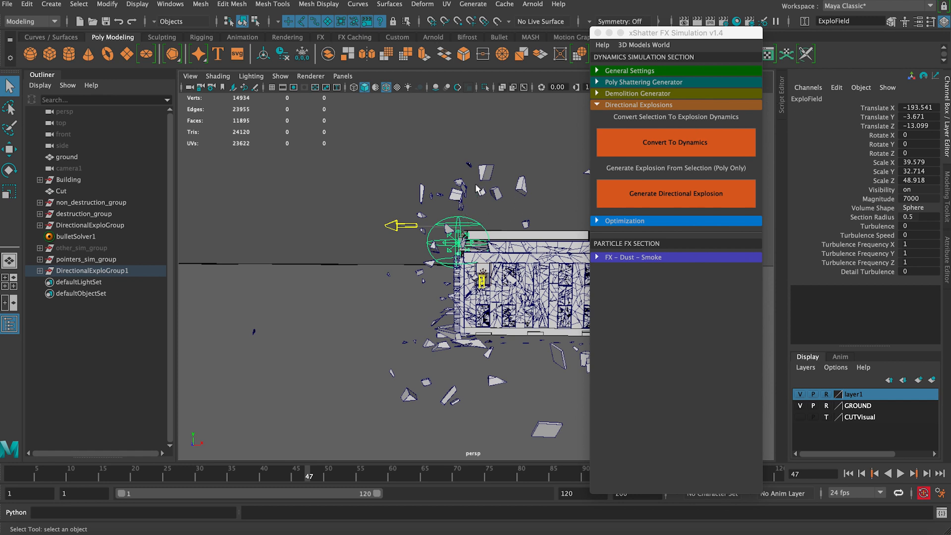
left_click(397, 226)
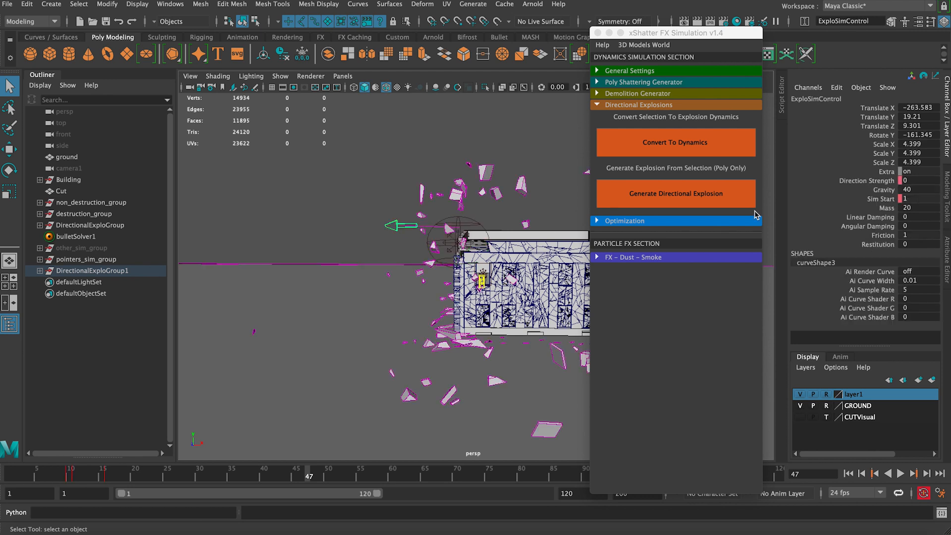
double_click(921, 208)
key("Return")
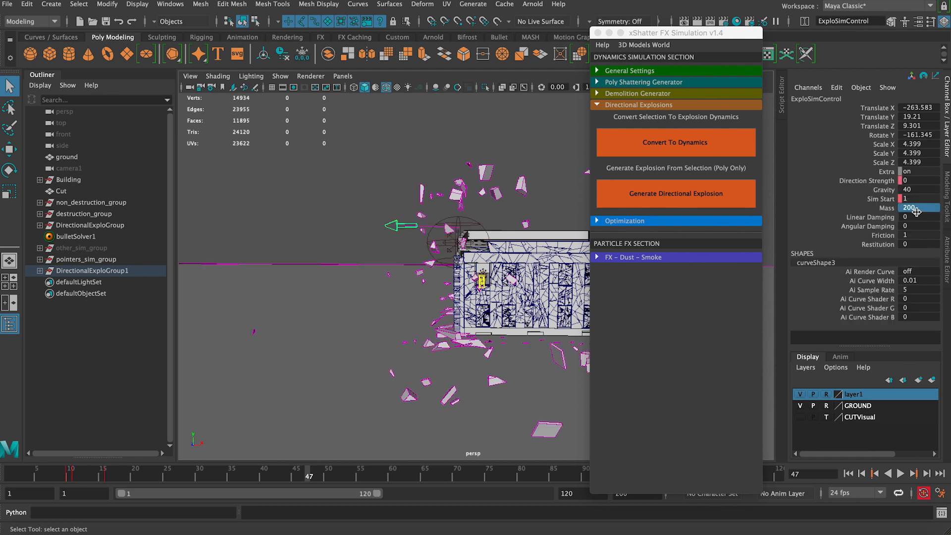
Select the spherical explosion field and play the simulation from frame 1 with the heavier mass.
left_click(471, 223)
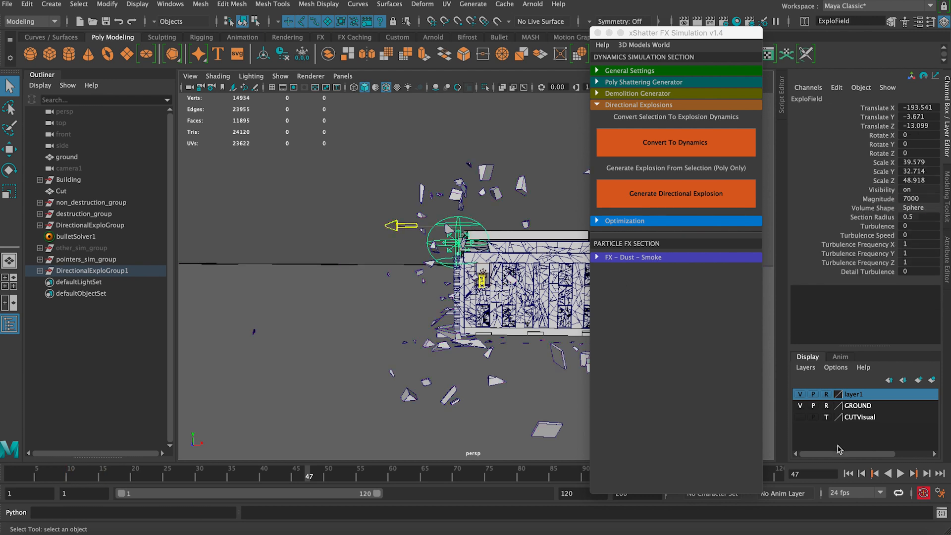
left_click(848, 473)
left_click(900, 472)
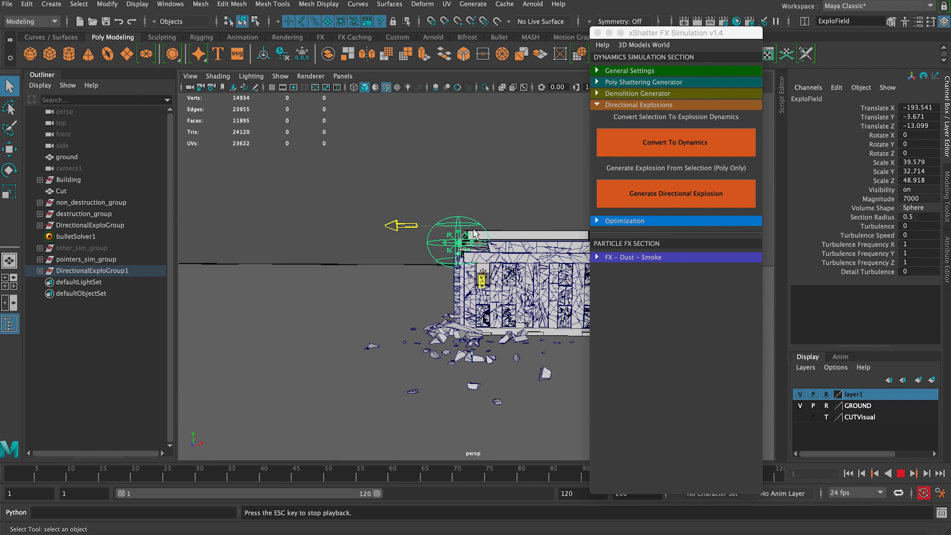
key("Escape")
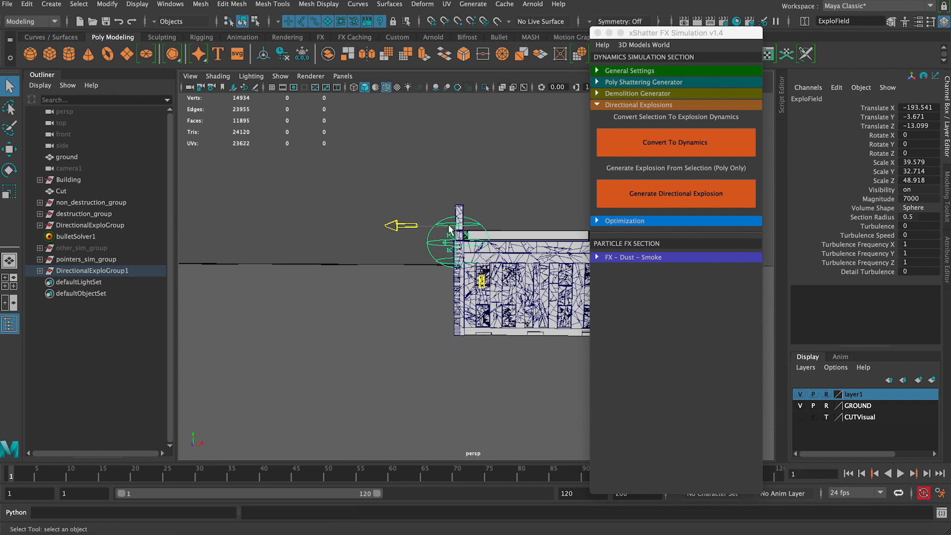
Set the spherical explosion field's Magnitude to 70000 and play the simulation to check the blast.
double_click(916, 199)
double_click(920, 199)
left_click(901, 473)
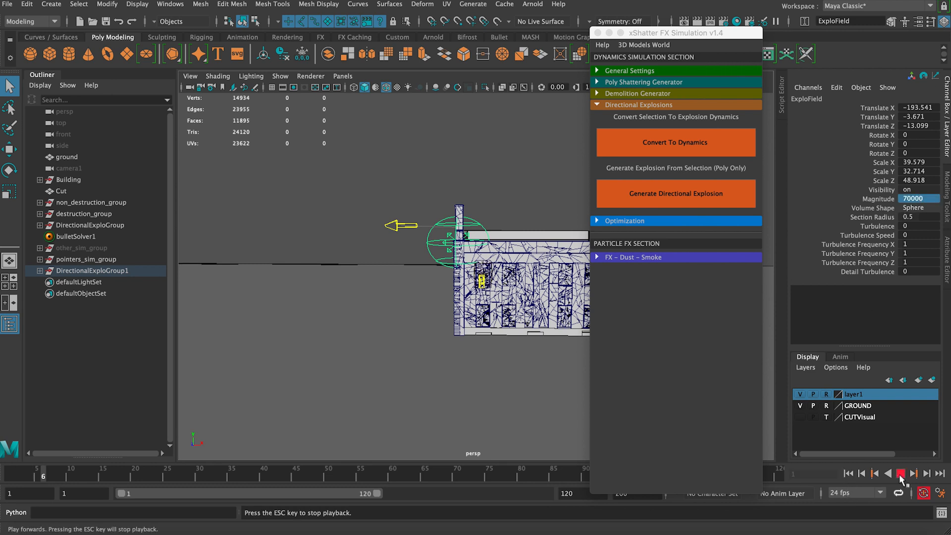
left_click(900, 476)
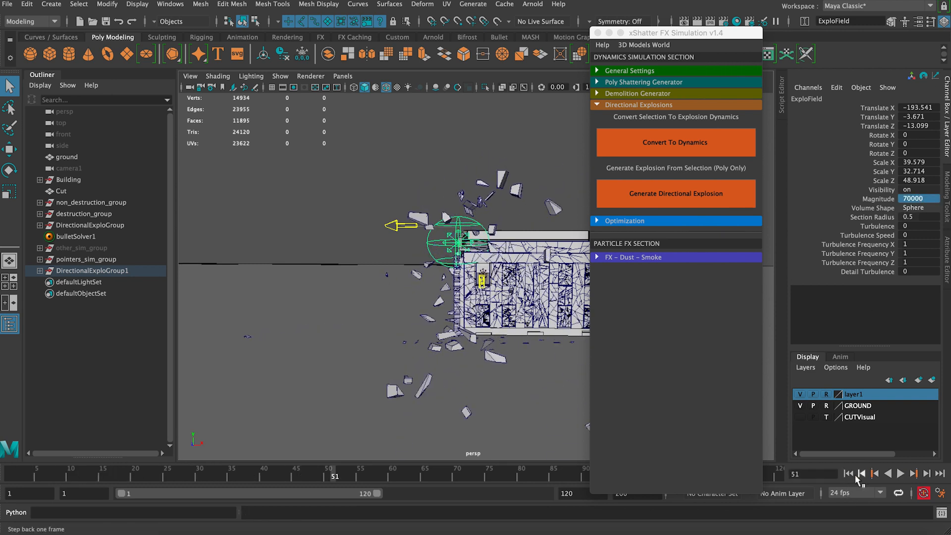
left_click(849, 474)
Restore the chimney arrow control's Mass to 20 and highlight its Mass and Gravity attributes.
left_click(410, 229)
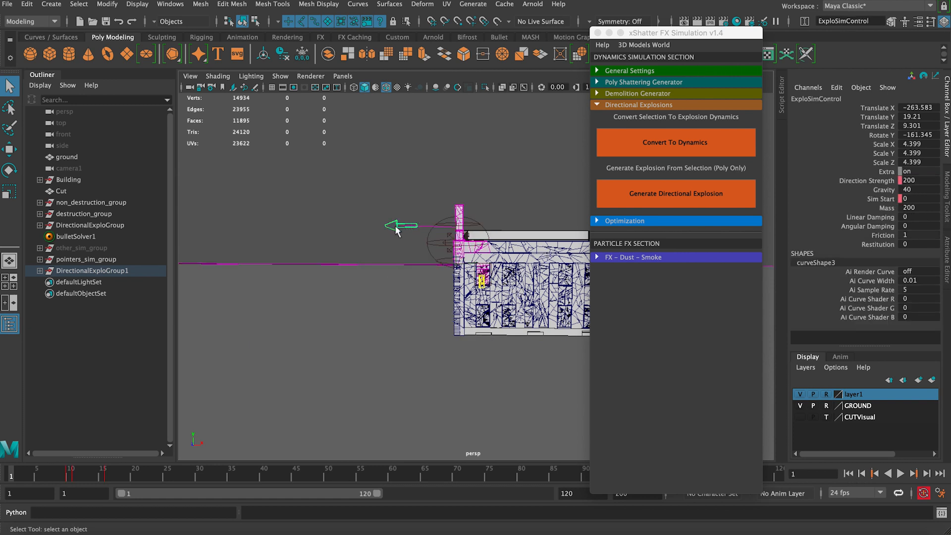
double_click(925, 208)
key("Return")
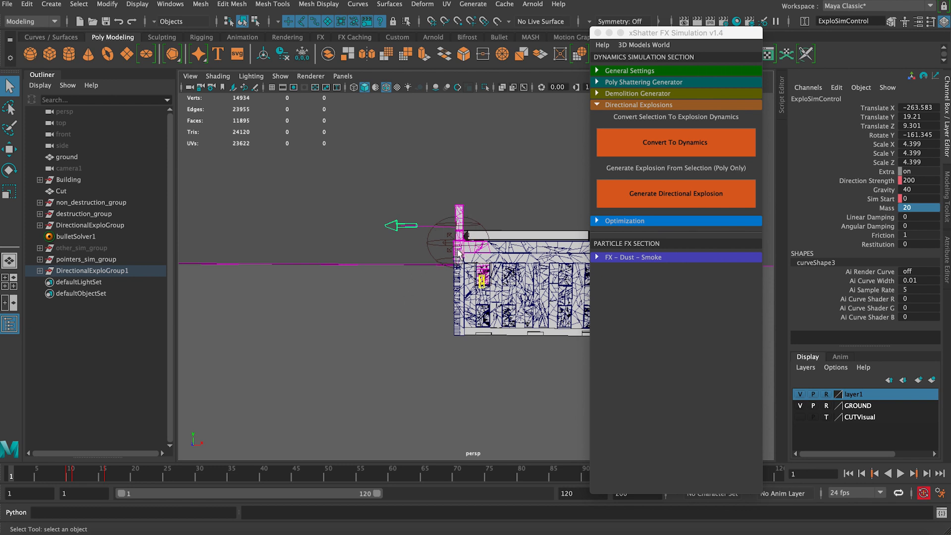
left_click(895, 208)
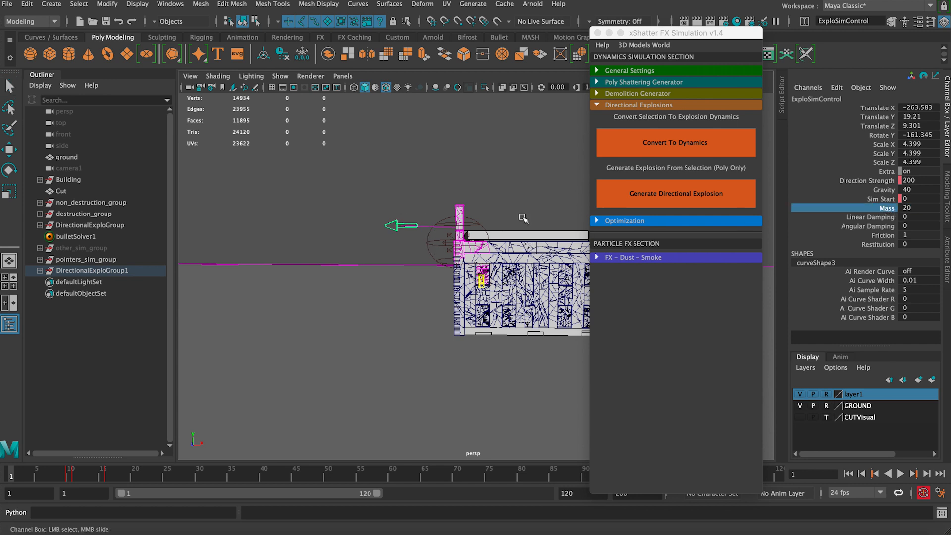
left_click(898, 191)
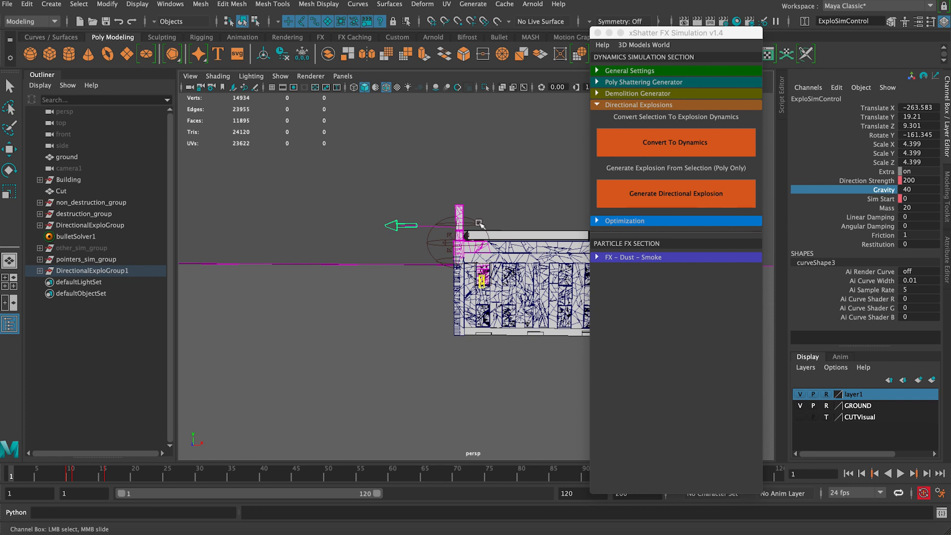
Set the chimney arrow control's Gravity to 90 and play the simulation from frame 1 to check the debris fall.
double_click(920, 190)
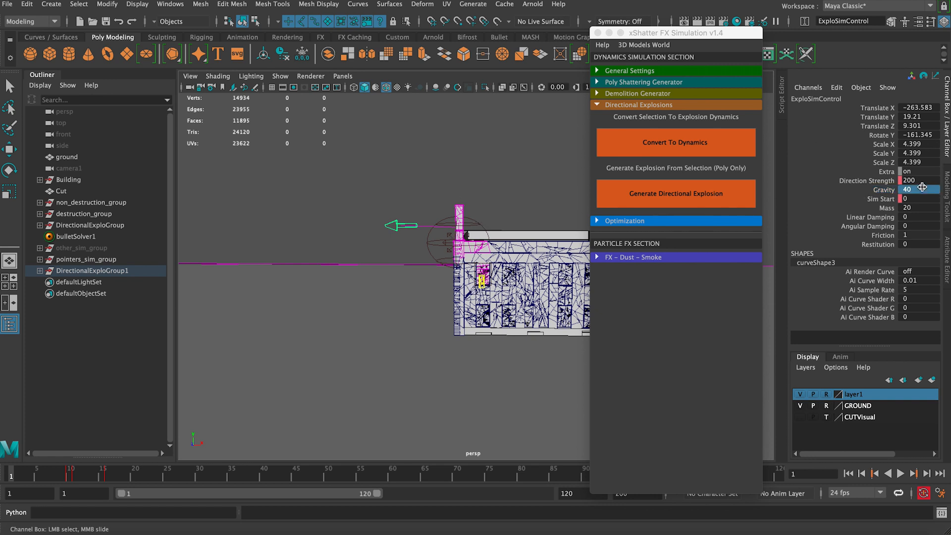
double_click(916, 191)
type("90")
key("Return")
left_click(899, 473)
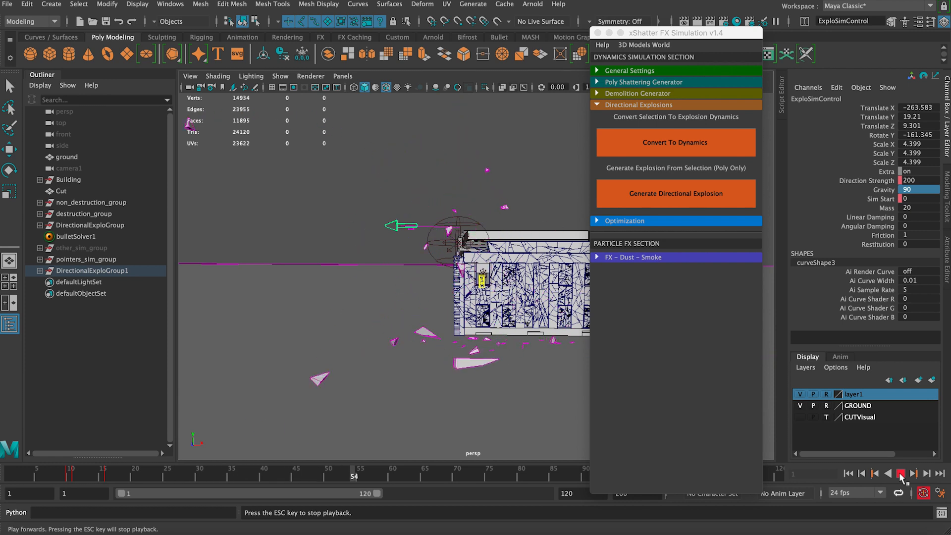
left_click(900, 473)
left_click(848, 473)
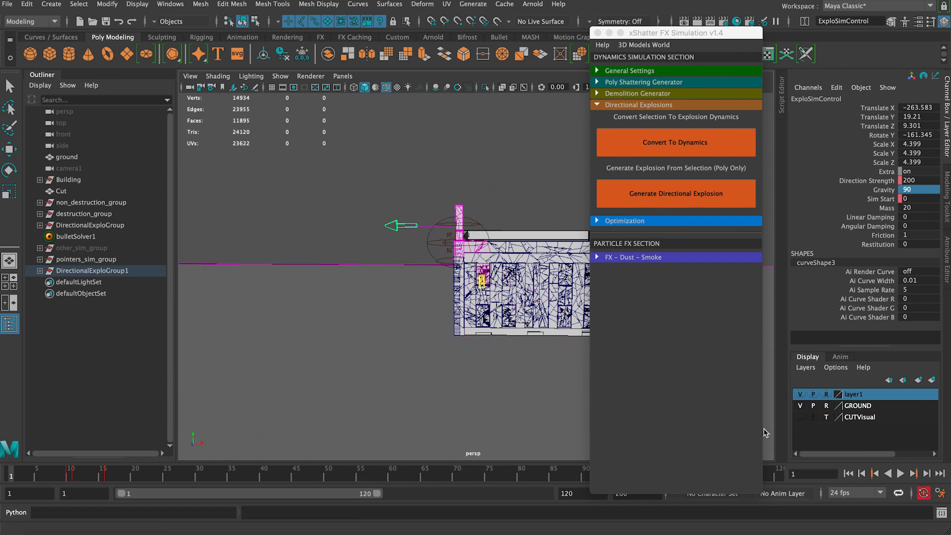
double_click(923, 207)
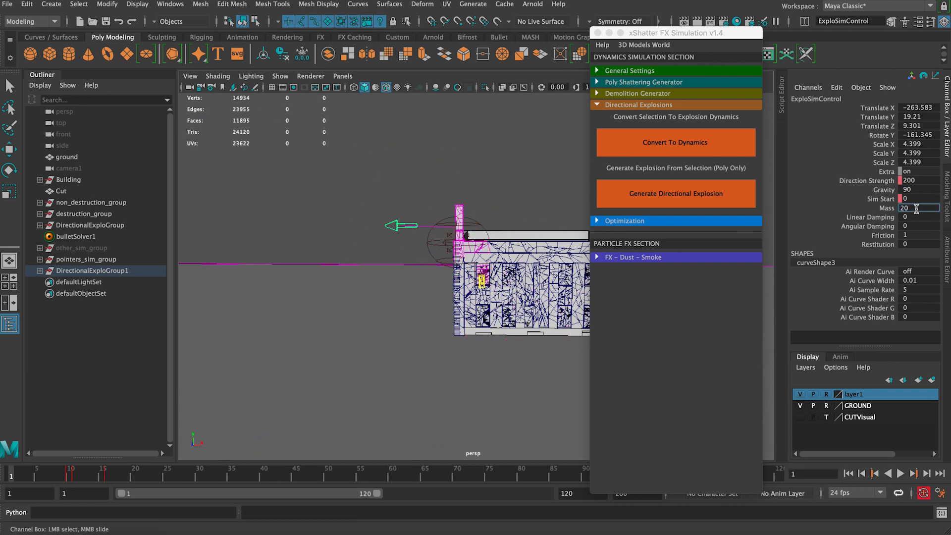
left_click(889, 210)
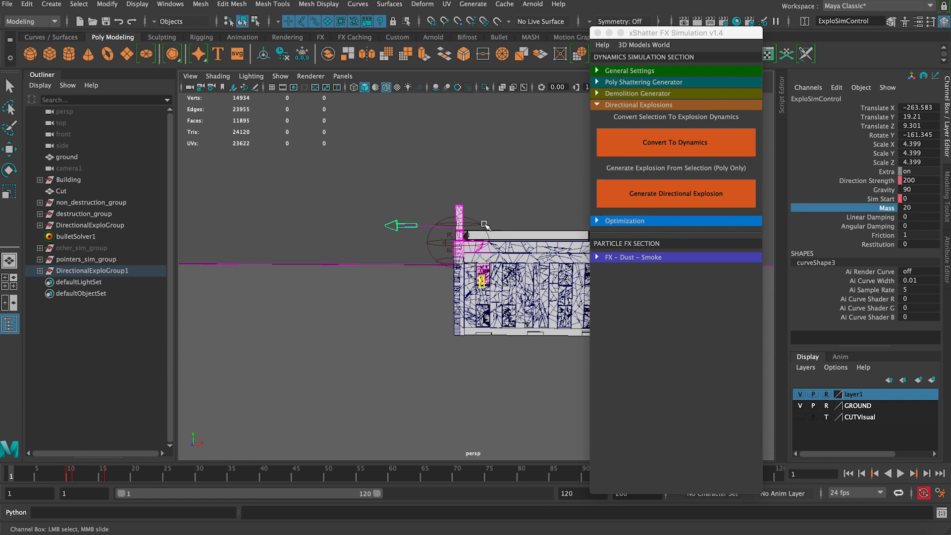
Set the spherical explosion field's Magnitude to 700 and play the simulation, then return to frame 1.
left_click(483, 228)
left_click(914, 208)
left_click(913, 208)
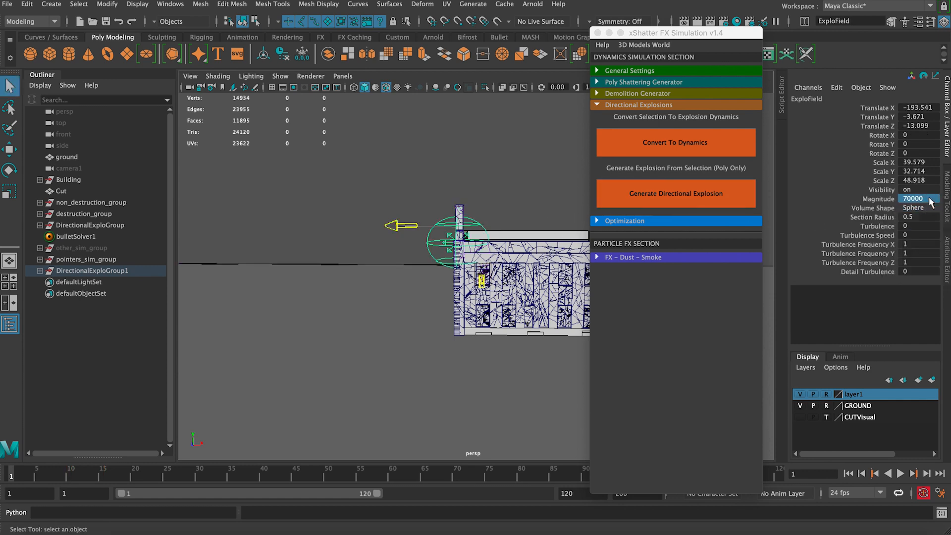
double_click(924, 199)
key("BackSpace")
key("Return")
left_click(900, 473)
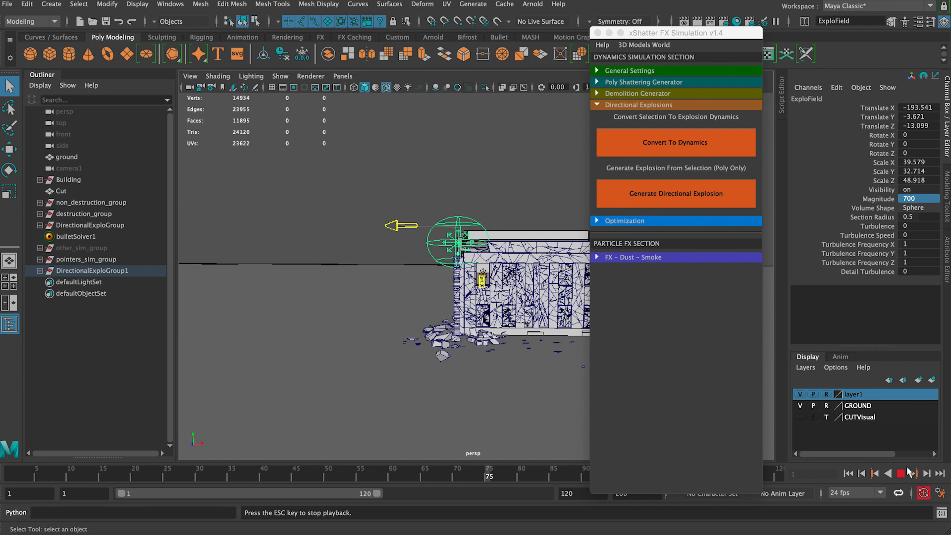
left_click(849, 474)
Set the chimney arrow control's Gravity to 20 and play the simulation, returning to the first frame.
left_click(400, 227)
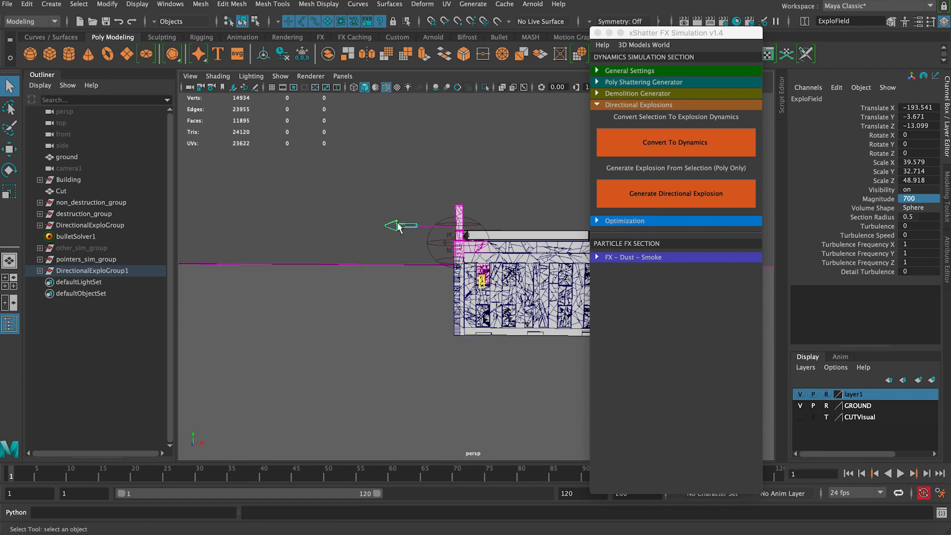
left_click(885, 191)
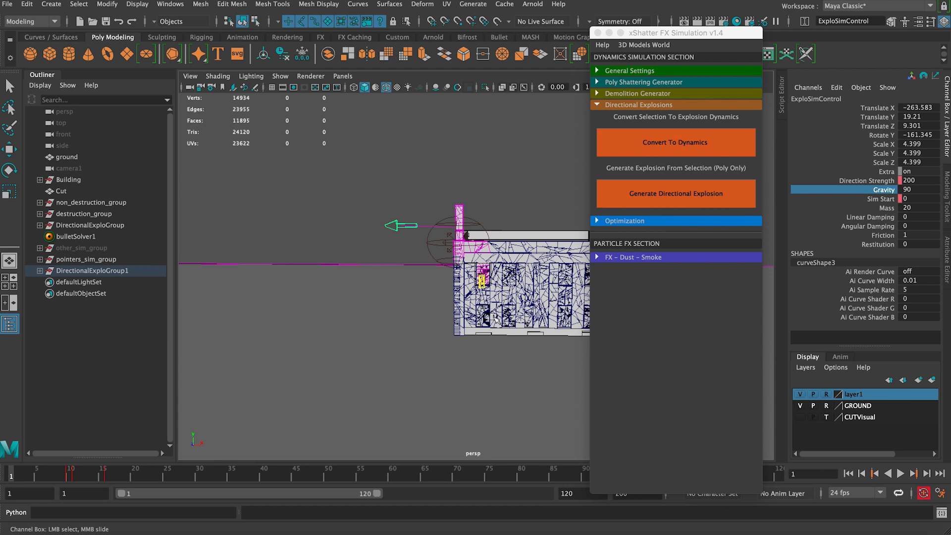
left_click(481, 227)
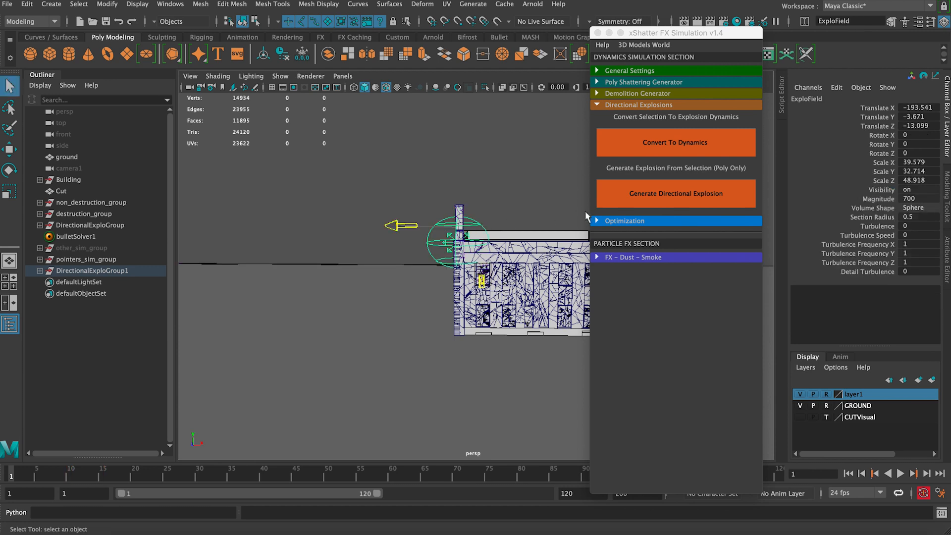
left_click(400, 226)
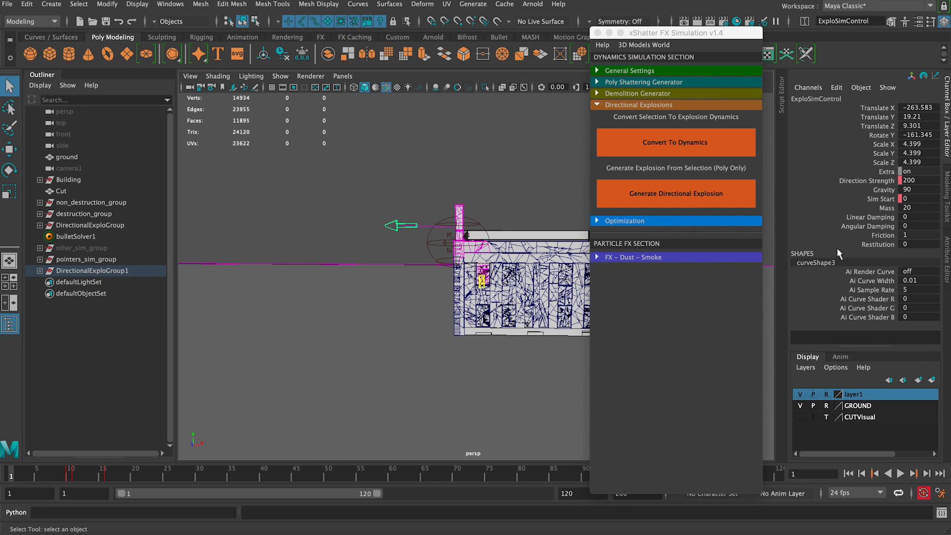
double_click(923, 190)
type("20")
key("Return")
left_click(900, 473)
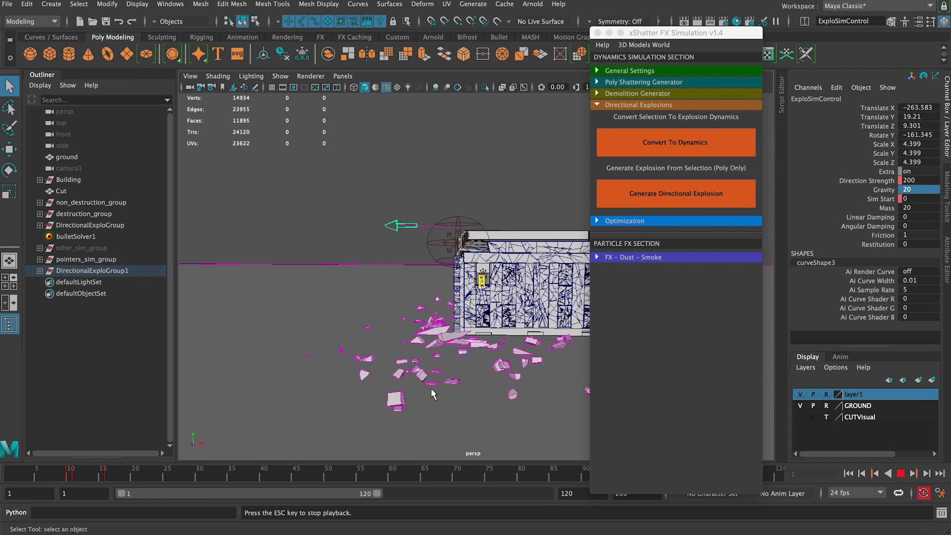
left_click(905, 474)
left_click(848, 473)
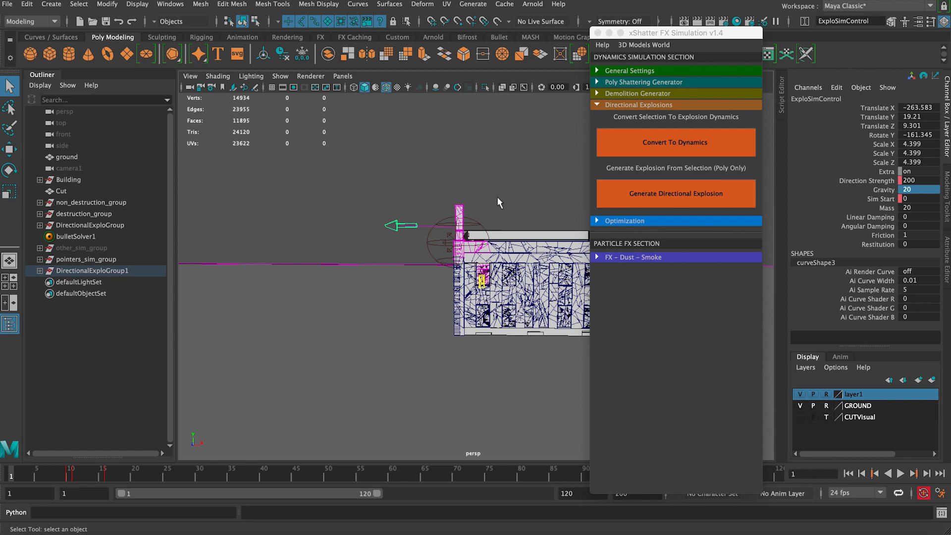
Set the chimney arrow control's Gravity to 40 and briefly run the simulation from frame 1.
left_click_drag(428, 237, 455, 228, "alt")
middle_click_drag(455, 229, 450, 229, "alt")
left_click_drag(449, 229, 435, 212, "alt")
right_click_drag(435, 212, 439, 235, "alt")
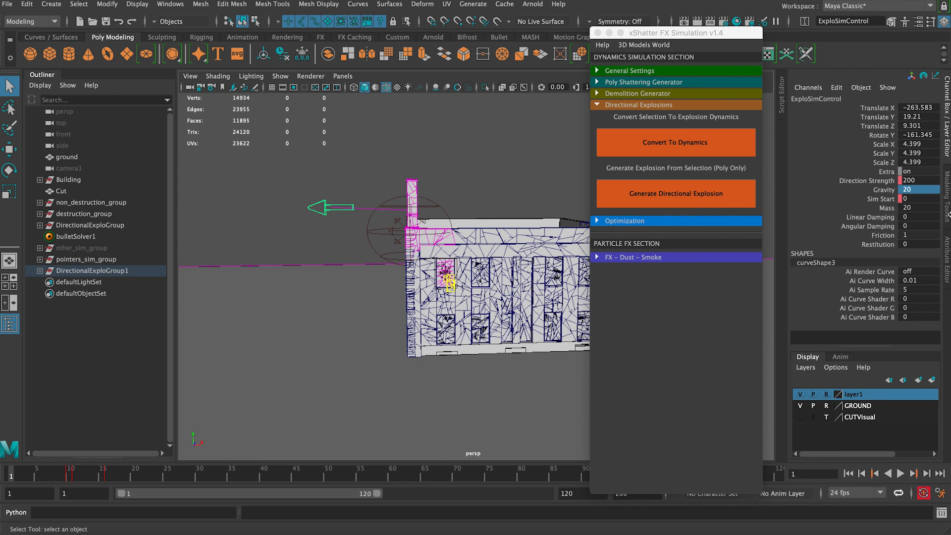
left_click(918, 207)
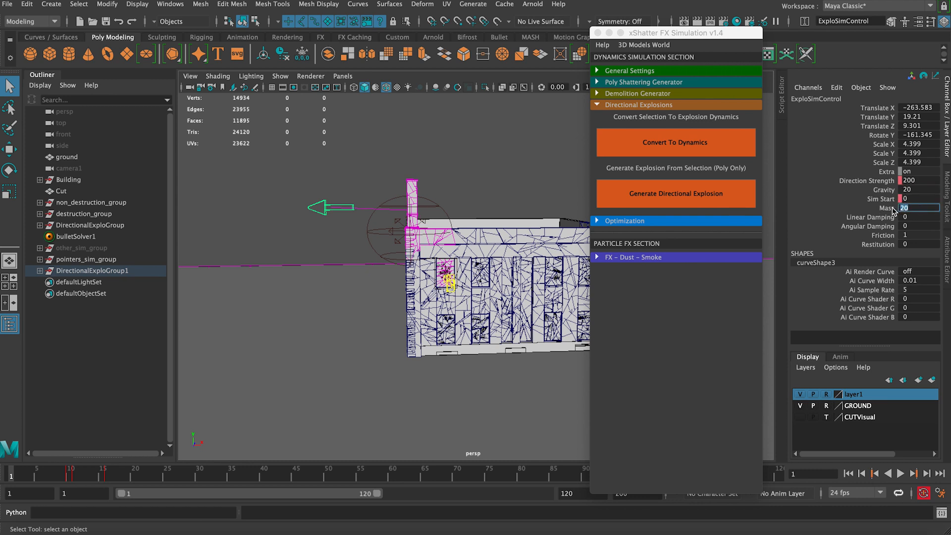
double_click(919, 188)
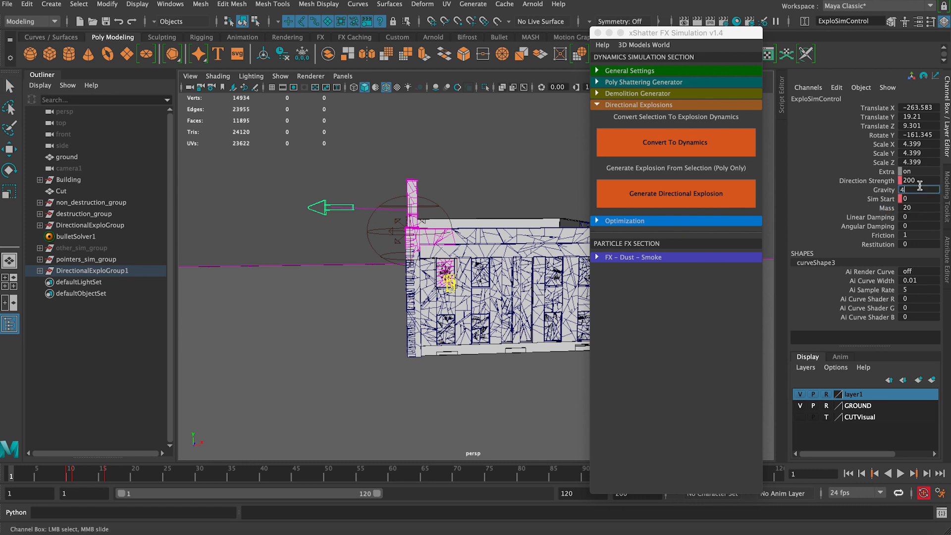
type("40")
key("Return")
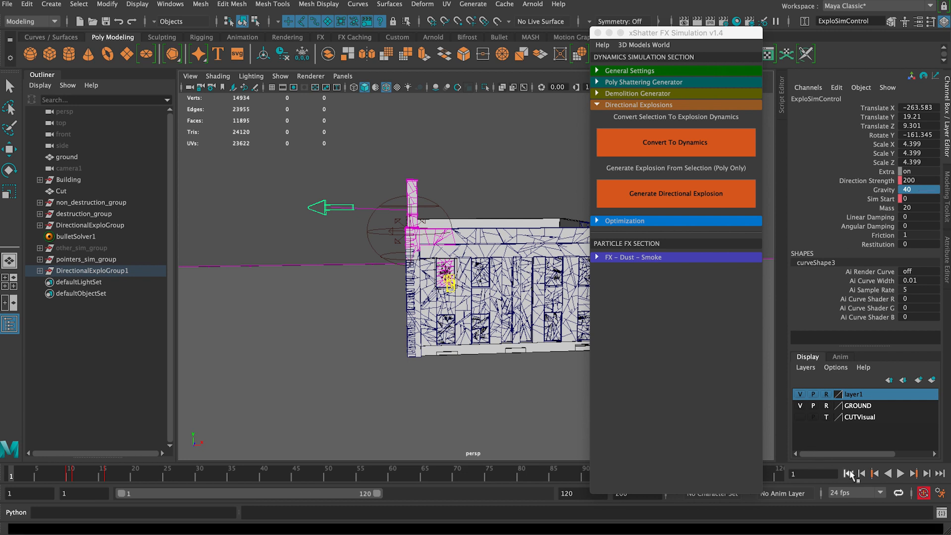
left_click(900, 473)
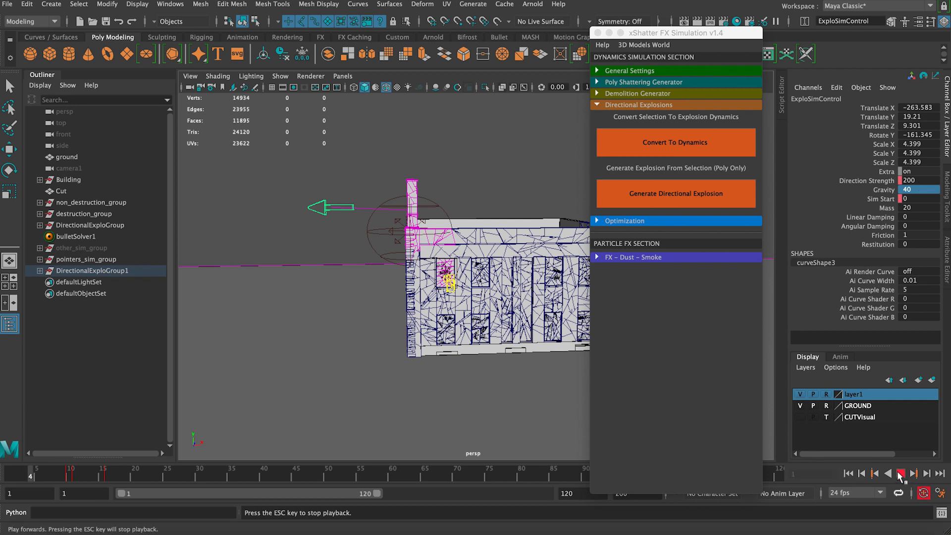
left_click(851, 473)
Set the spherical explosion field's Magnitude to 7000 and play the simulation while viewing the blast from another angle.
left_click(365, 226)
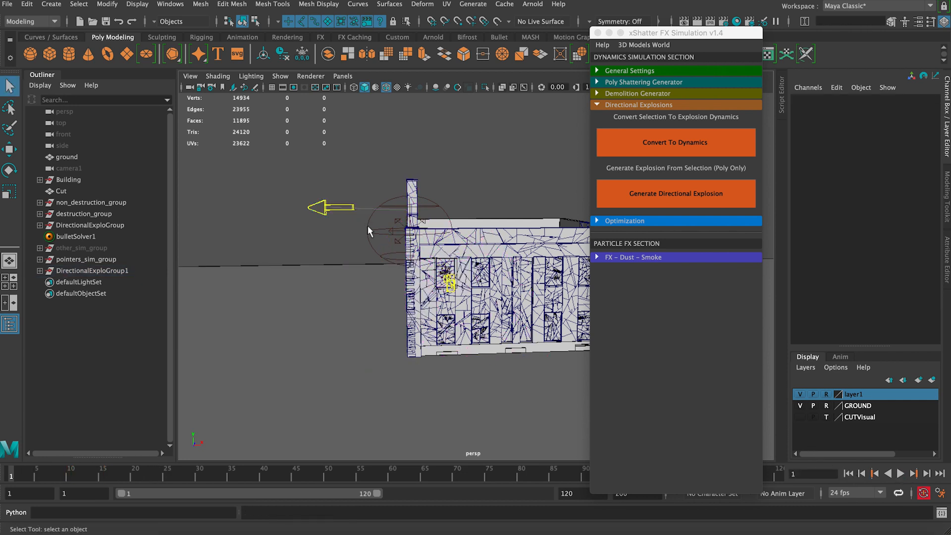
left_click(367, 231)
double_click(924, 199)
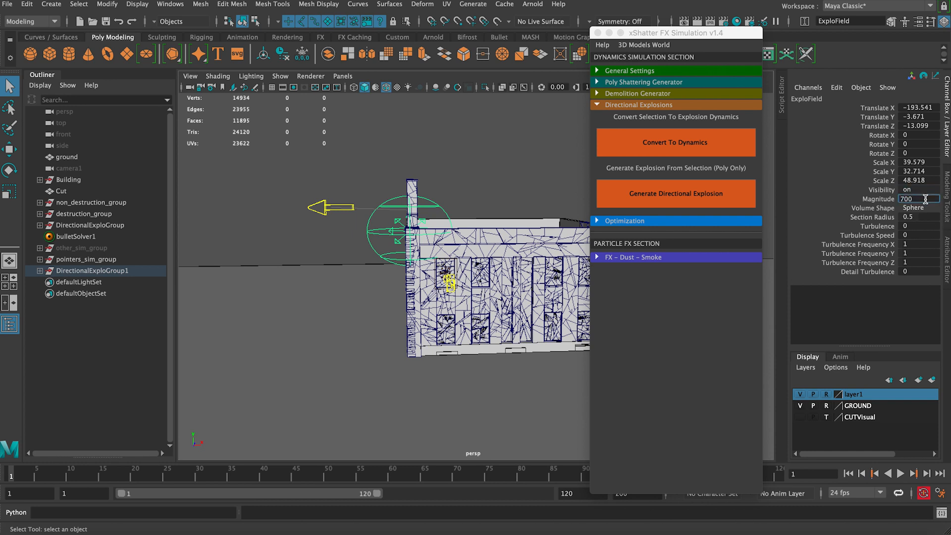
key("Return")
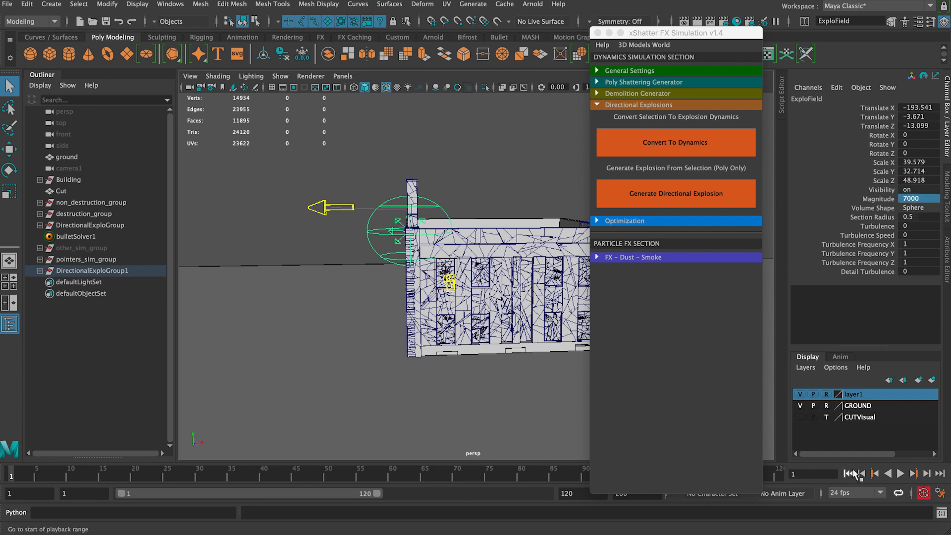
left_click(901, 473)
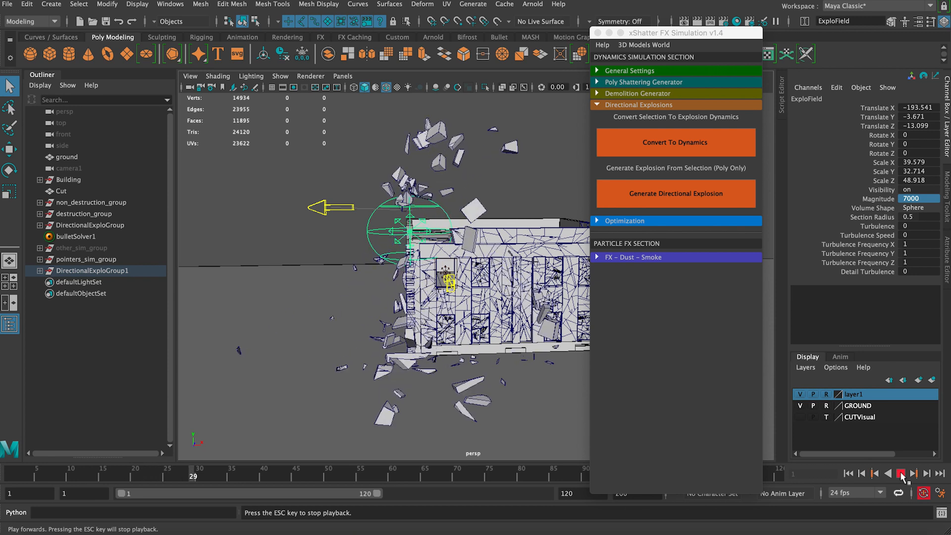
left_click_drag(415, 237, 496, 296, "alt")
scroll(382, 233, "down", 3)
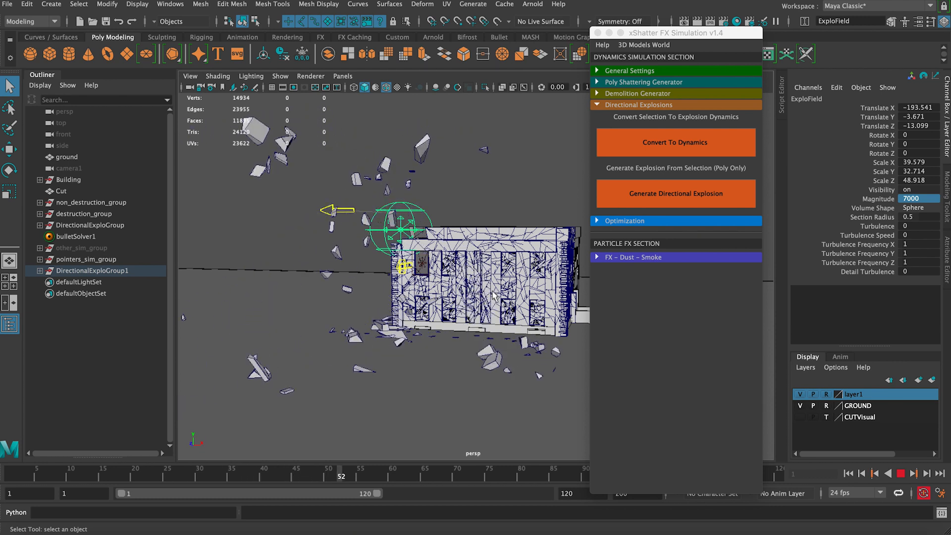
left_click(899, 474)
left_click(849, 474)
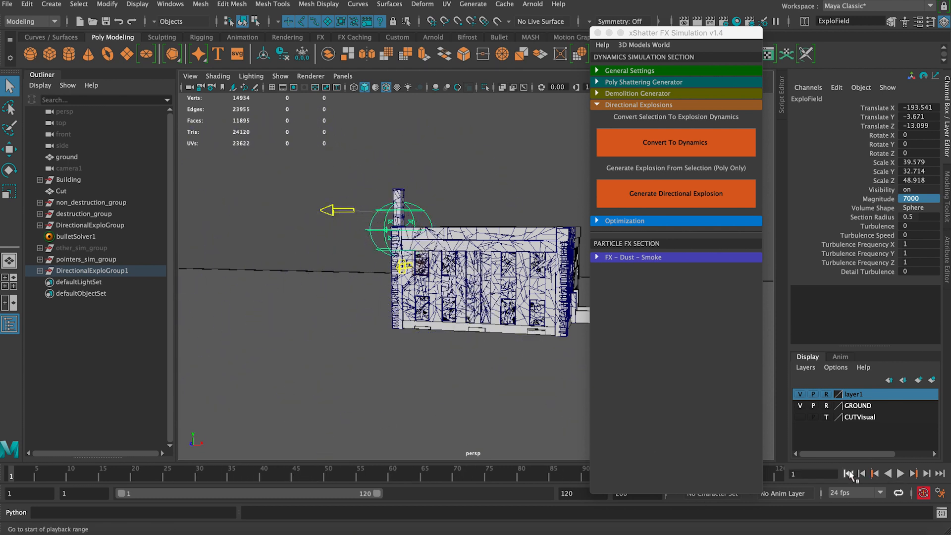
Select all chimney fragments in DirectionalExploGroup1, from expObject through expObject110.
left_click_drag(430, 231, 450, 235, "alt")
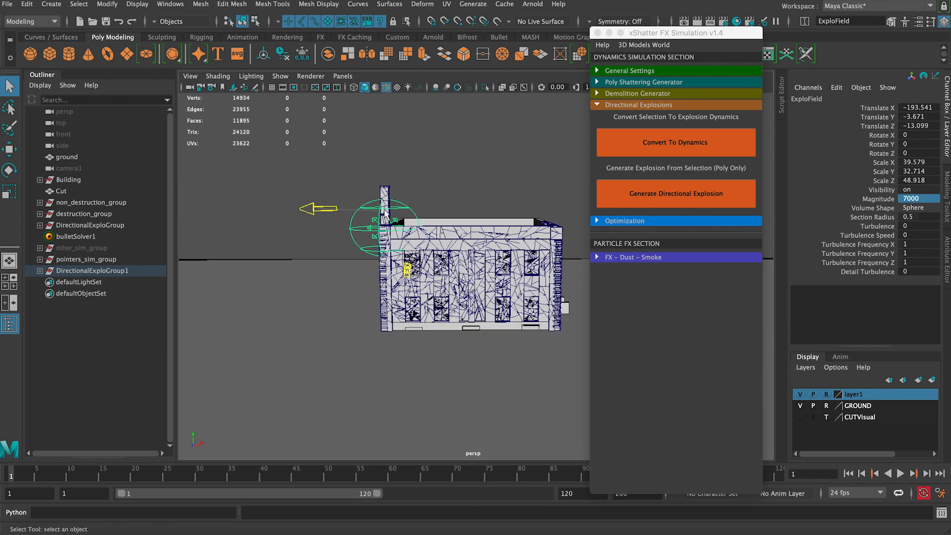
left_click(39, 270)
left_click(82, 283)
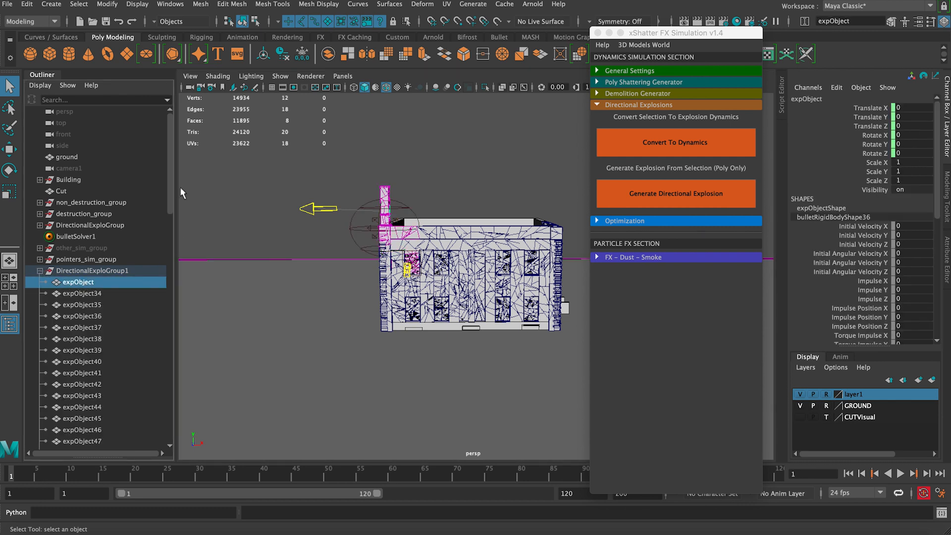
left_click_drag(171, 189, 176, 414)
left_click(112, 394, "shift")
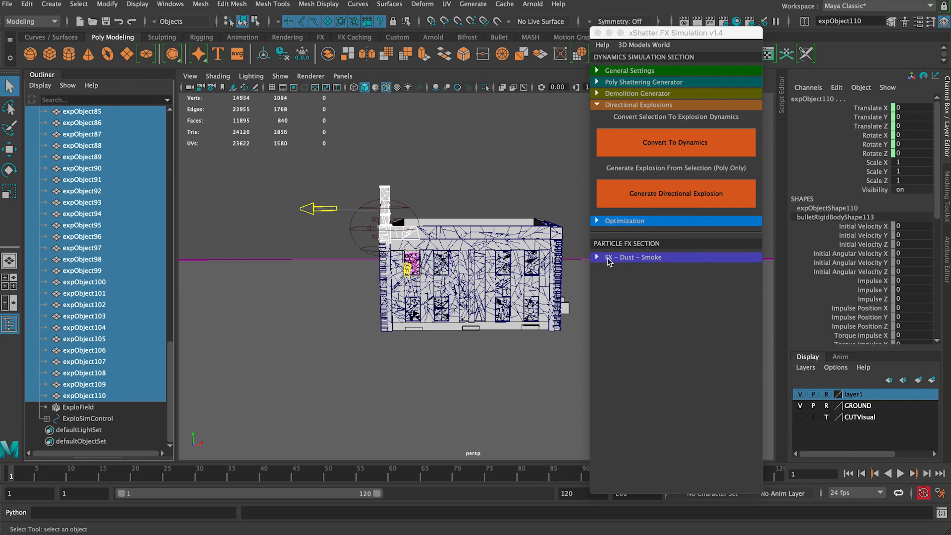
left_click_drag(473, 253, 483, 253, "alt")
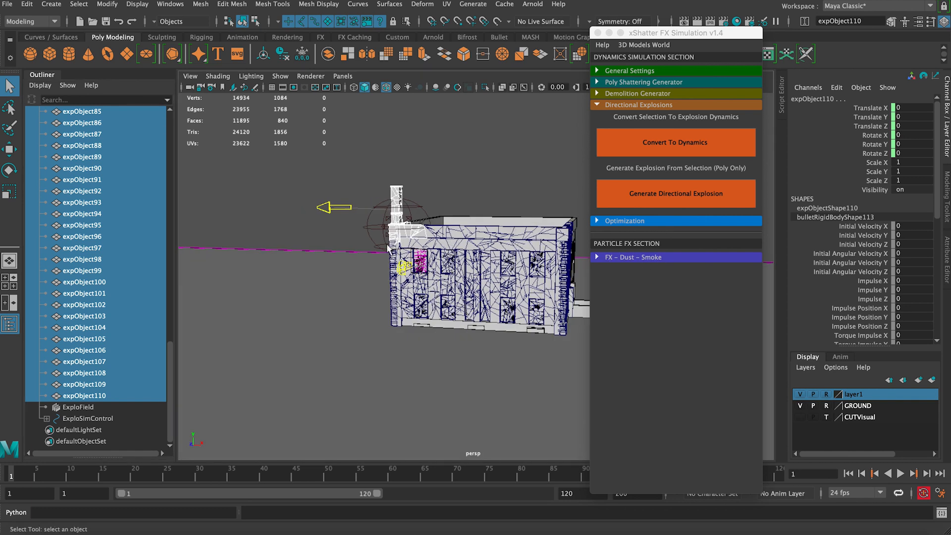
Bake the simulation on the selected chimney fragments to keyframes using xShatter's Optimization tools.
left_click(625, 106)
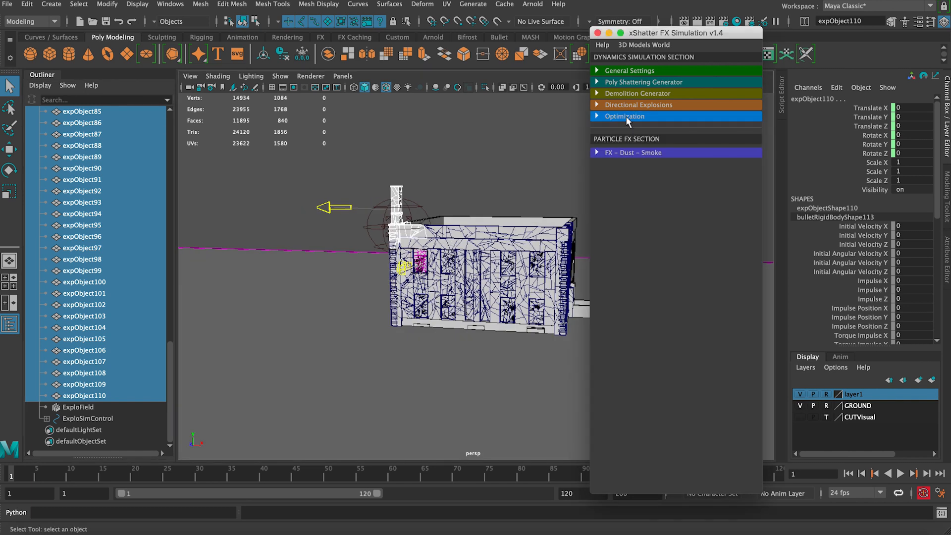
left_click(625, 116)
left_click_drag(168, 372, 181, 156)
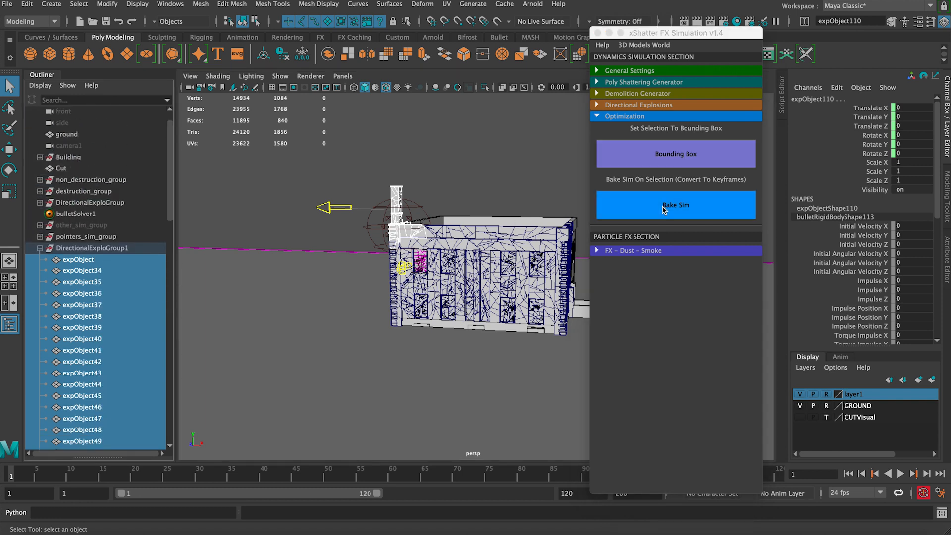
left_click(644, 204)
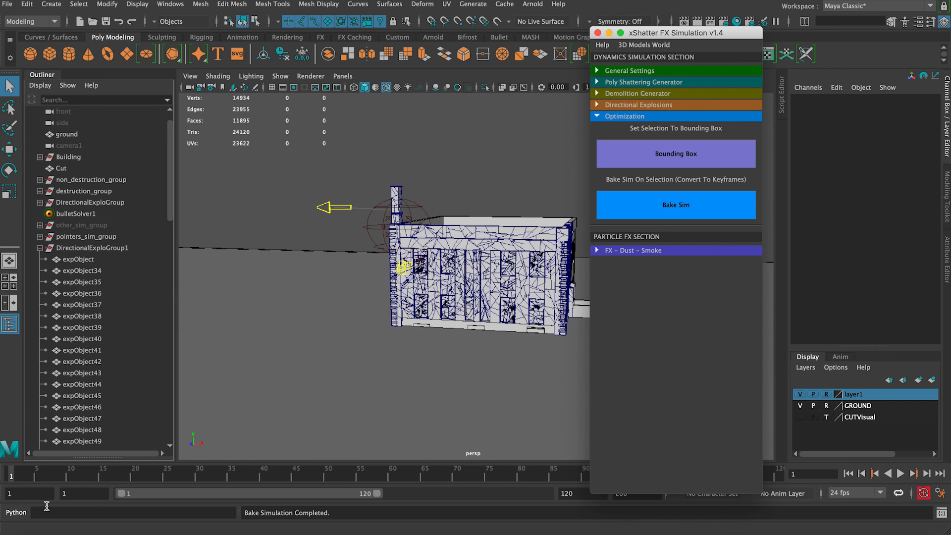
Scrub the baked explosion to frame 22 and run Delete Sim to remove all simulation nodes from the scene.
left_click_drag(53, 471, 148, 473)
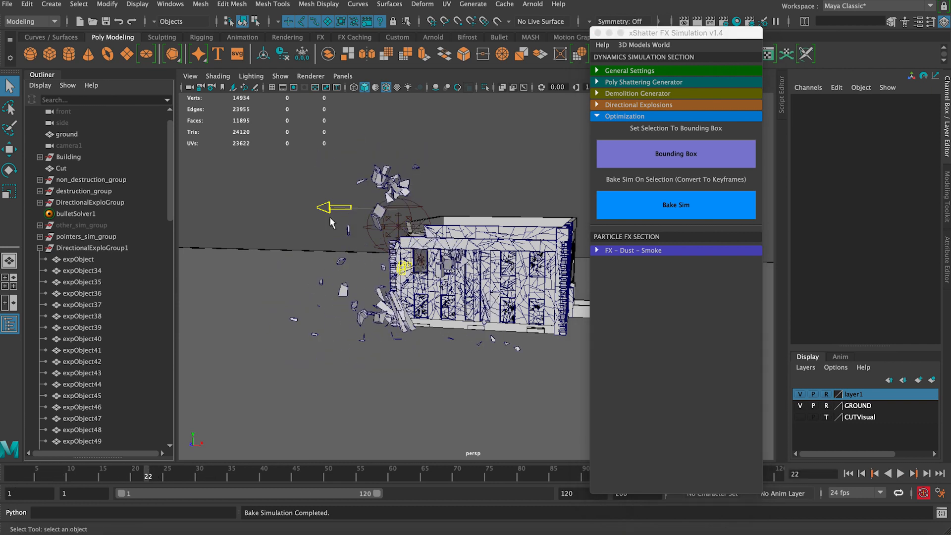
left_click(334, 177)
left_click(442, 185)
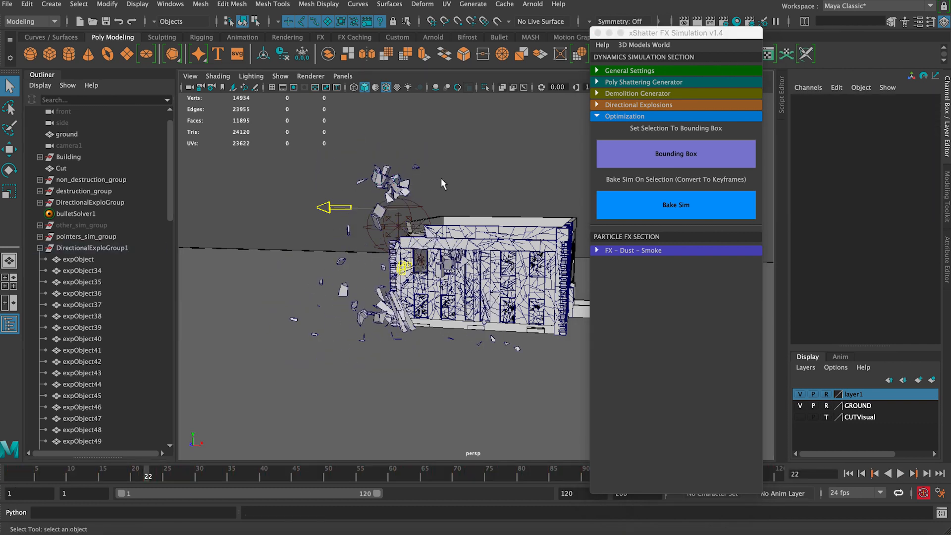
left_click(633, 71)
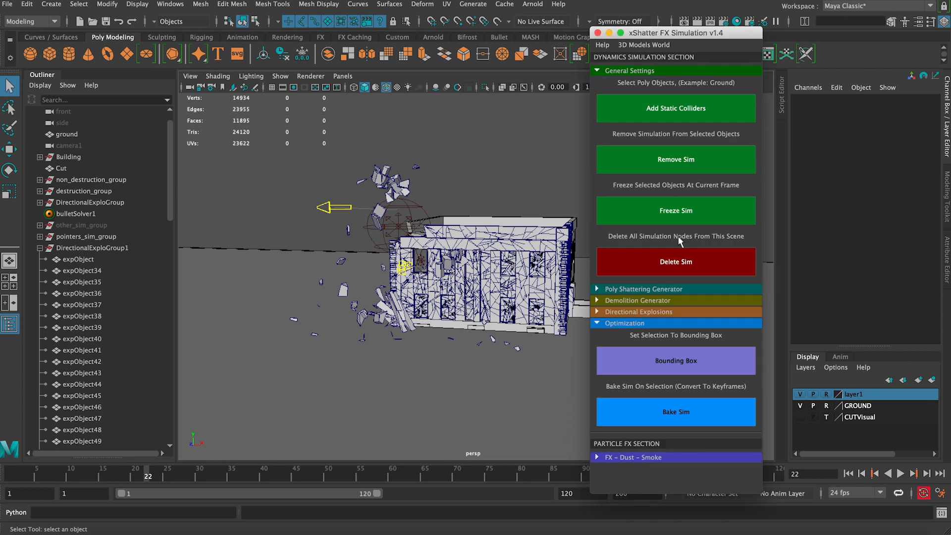
left_click(666, 266)
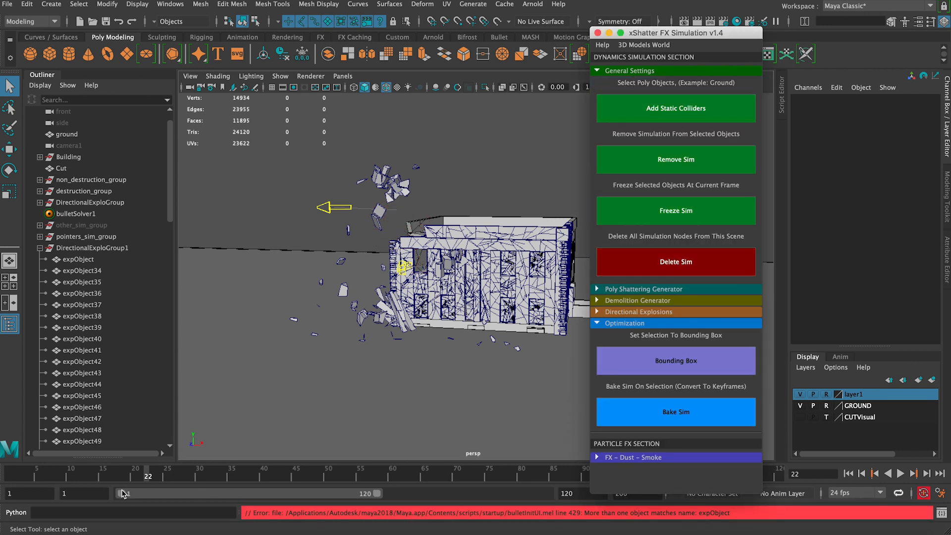
Return the animation to frame 1 and collapse xShatter's General Settings section.
mouse_move(9, 473)
left_mouse_down()
mouse_move(148, 473)
mouse_move(9, 473)
left_mouse_up()
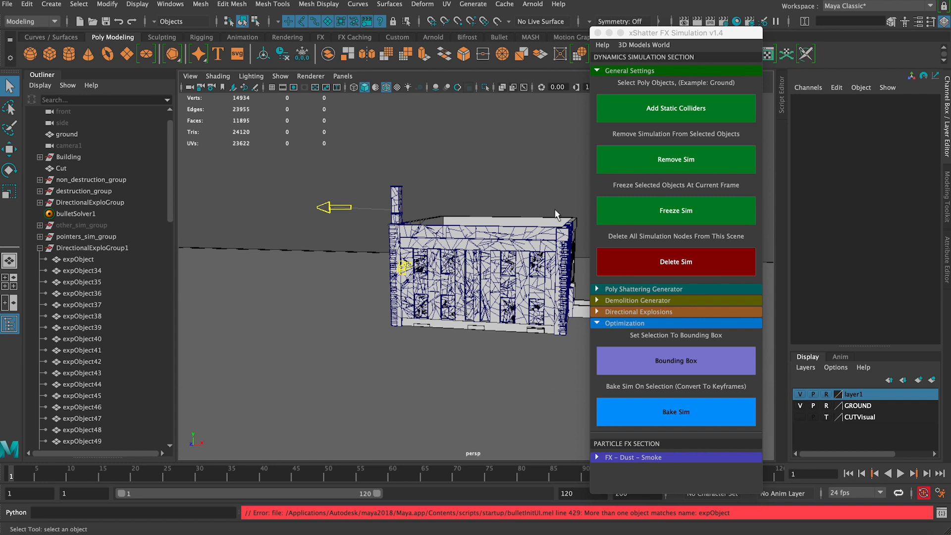
left_click(520, 162)
left_click(642, 70)
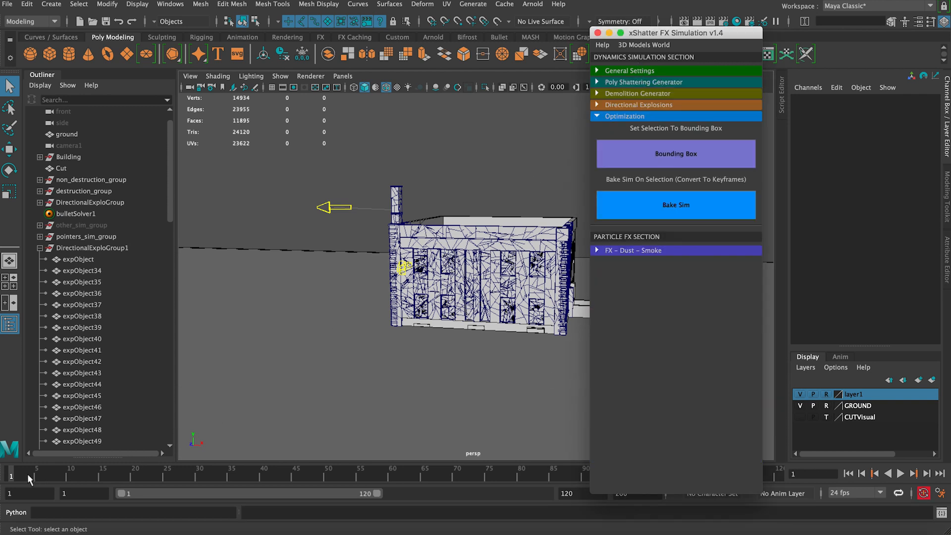
mouse_move(28, 474)
left_mouse_down()
mouse_move(181, 472)
mouse_move(10, 468)
left_mouse_up()
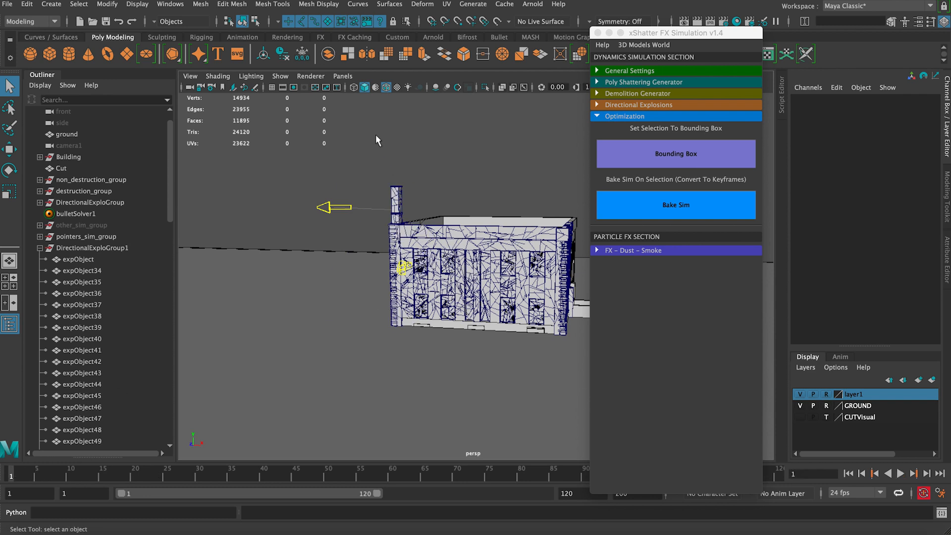
Inspect the baked keyframes on one chimney fragment and switch xShatter from Optimization to the FX - Dust - Smoke section.
scroll(379, 141, "up", 3)
left_click(389, 213)
left_click(390, 217)
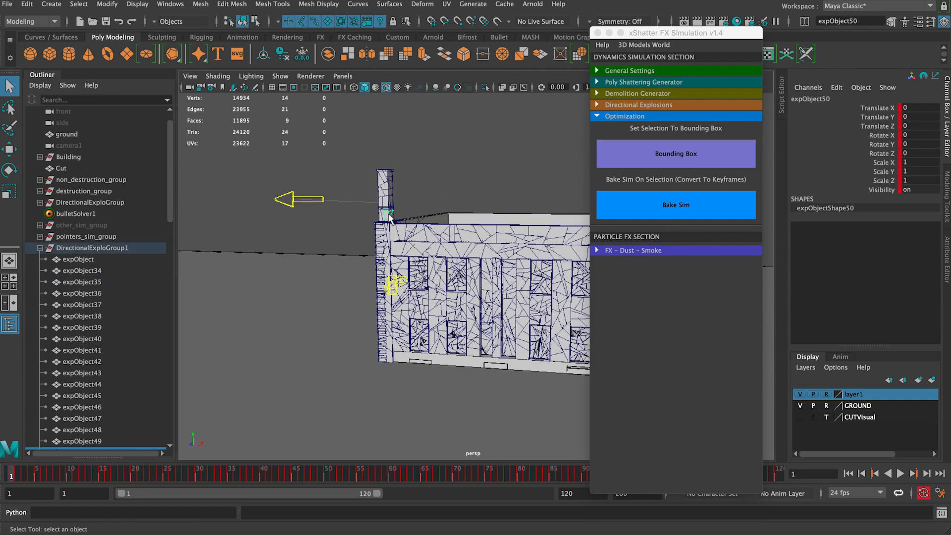
left_click(614, 117)
left_click(616, 152)
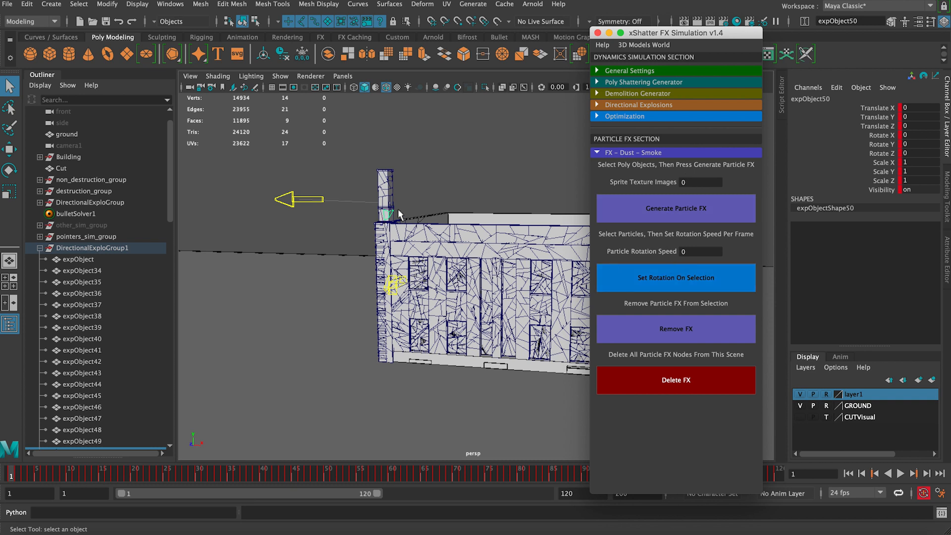
left_click(389, 188)
left_click(423, 169)
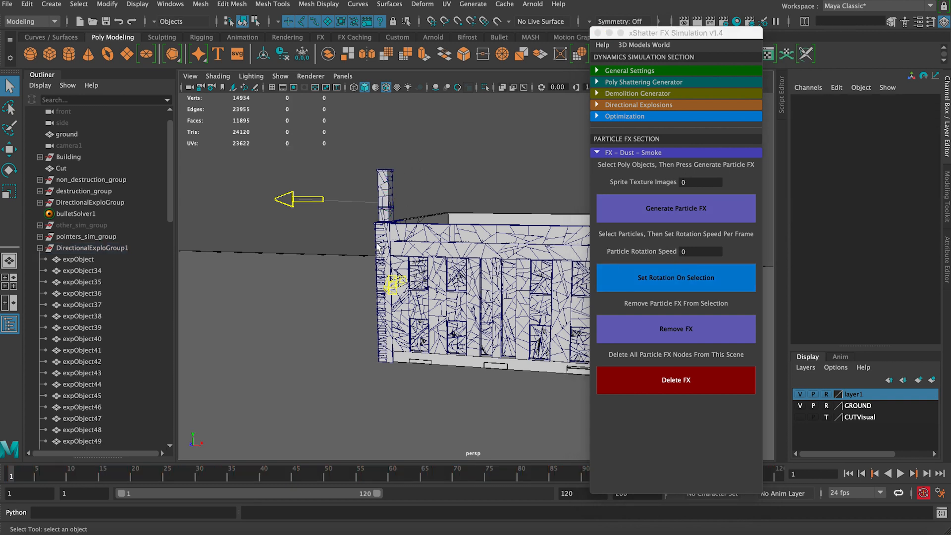
left_click(40, 247)
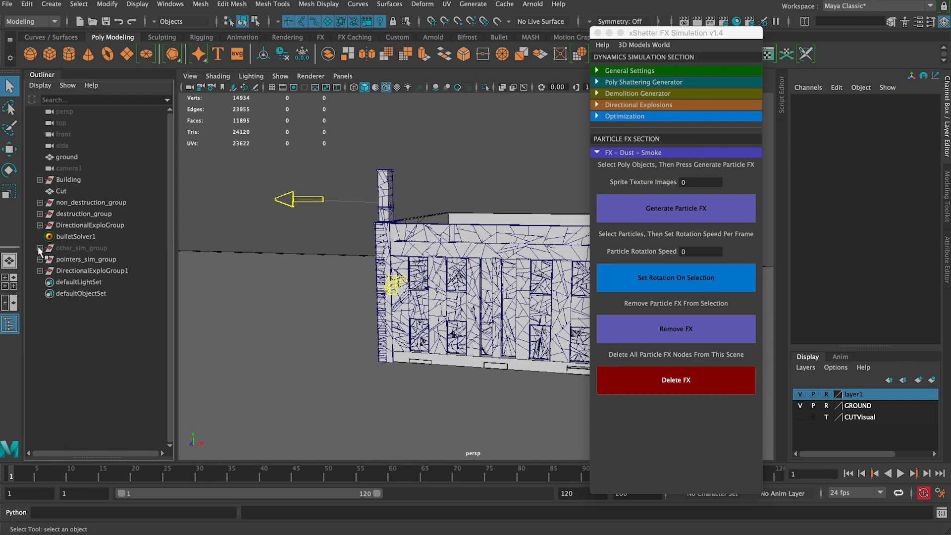
left_click(101, 272)
left_click(339, 162)
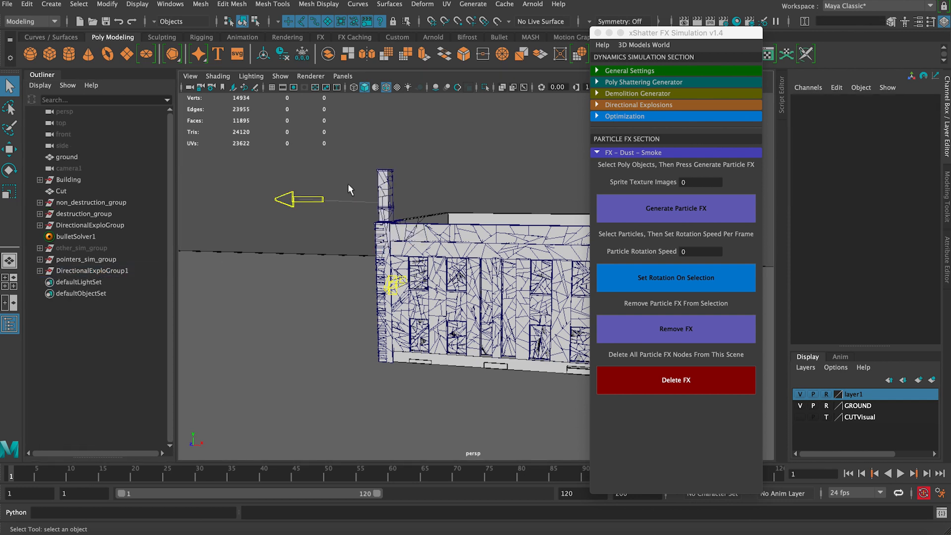
Select all chimney fragments in DirectionalExploGroup1, from expObject through expObject110, and frame the chimney in the view.
left_click(40, 271)
left_click(102, 280)
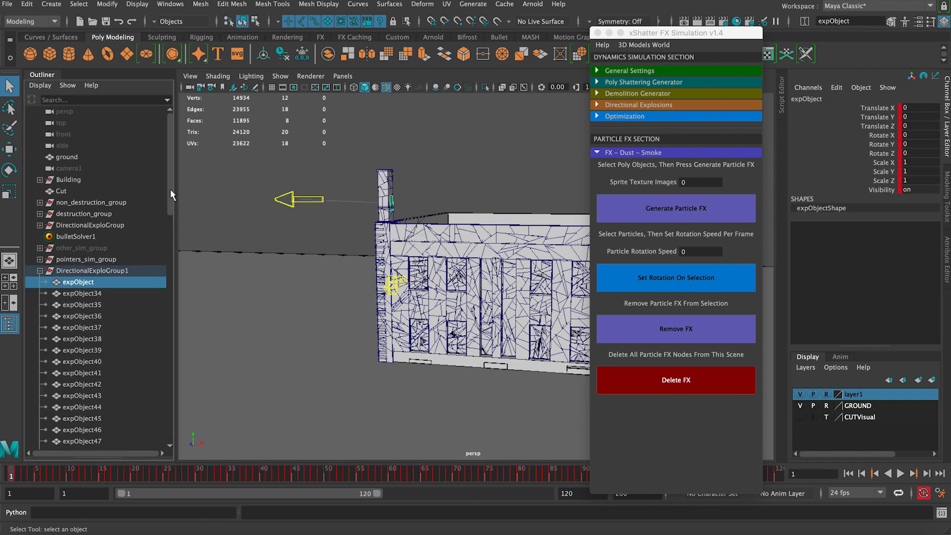
left_click_drag(171, 188, 177, 418)
left_click(127, 406, "shift")
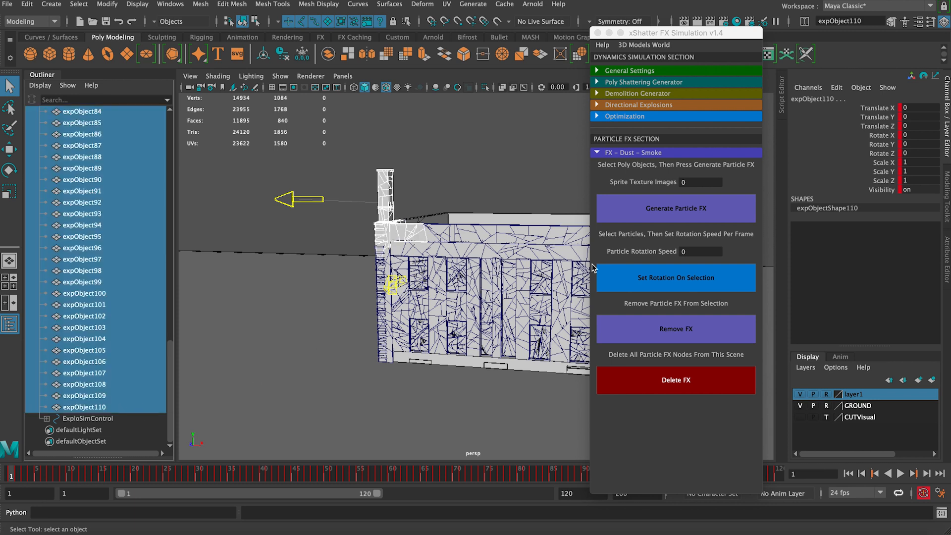
left_click_drag(400, 274, 398, 260, "alt")
right_click_drag(398, 261, 439, 251, "alt")
middle_click_drag(429, 189, 425, 218, "alt")
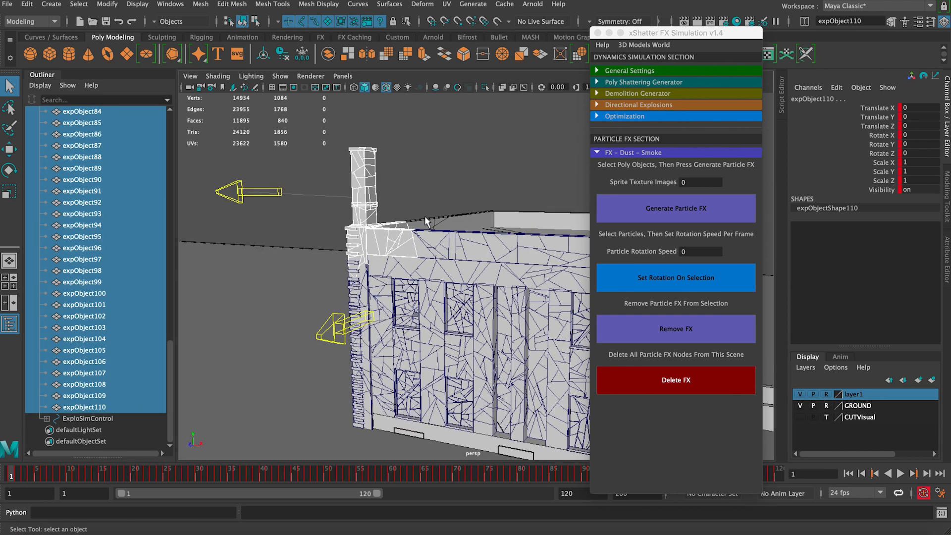
left_click_drag(424, 217, 452, 215, "alt")
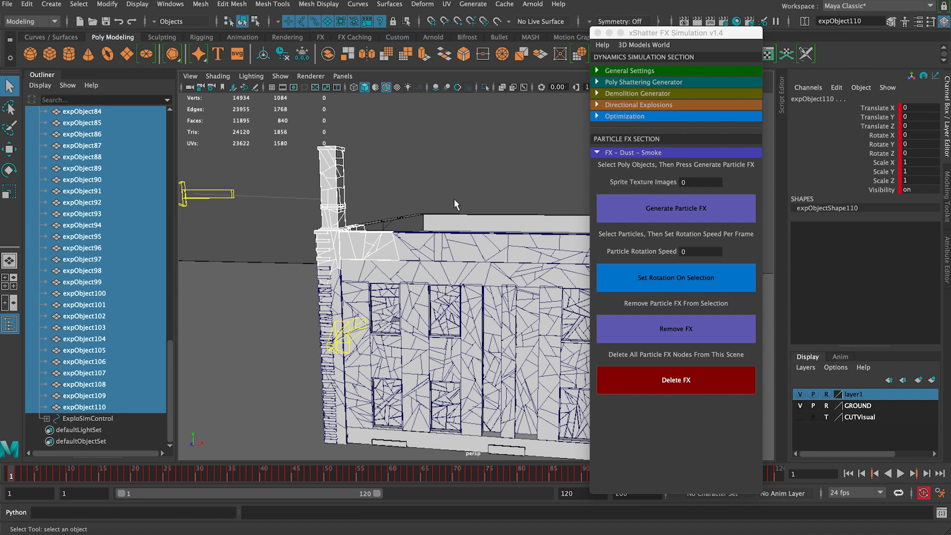
Set Sprite Texture Images to 120 and generate the particle FX on the selected chimney fragments.
left_click(686, 183)
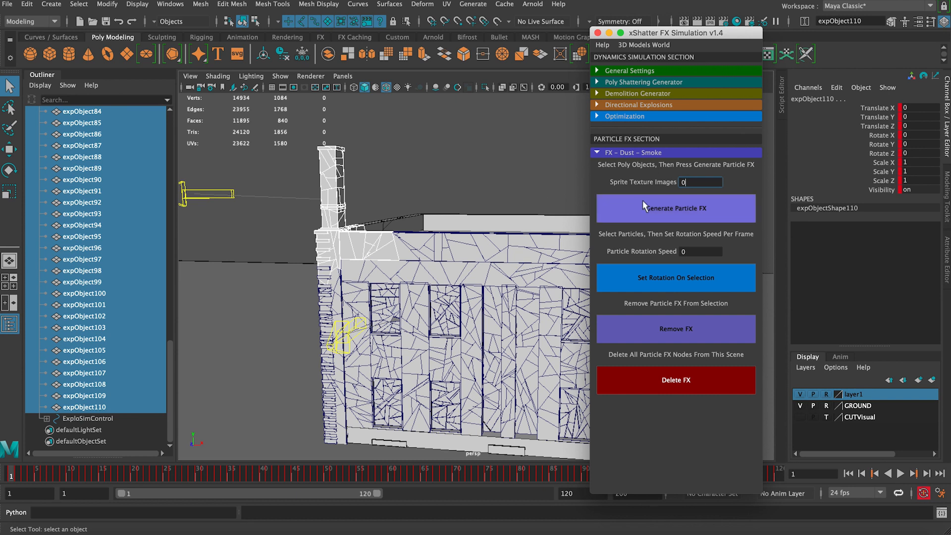
double_click(692, 182)
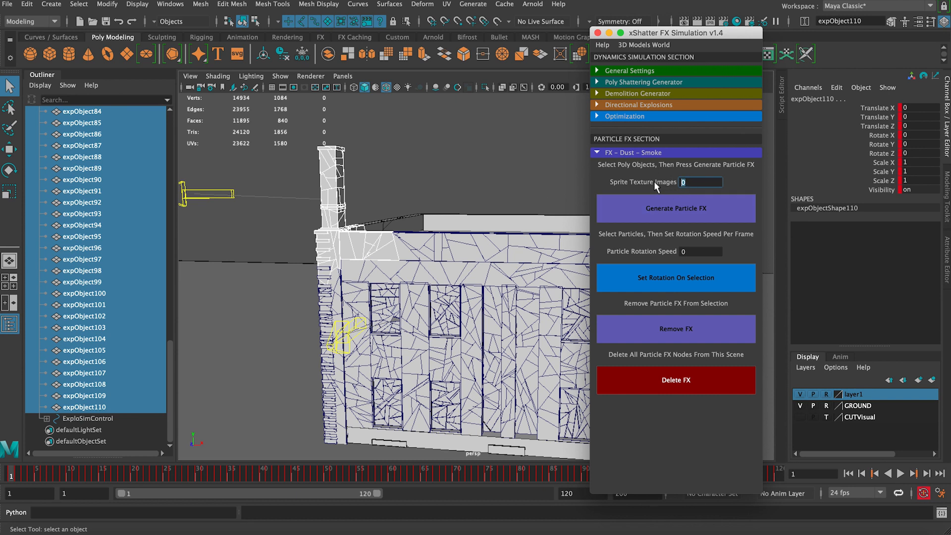
type("120")
left_click(621, 215)
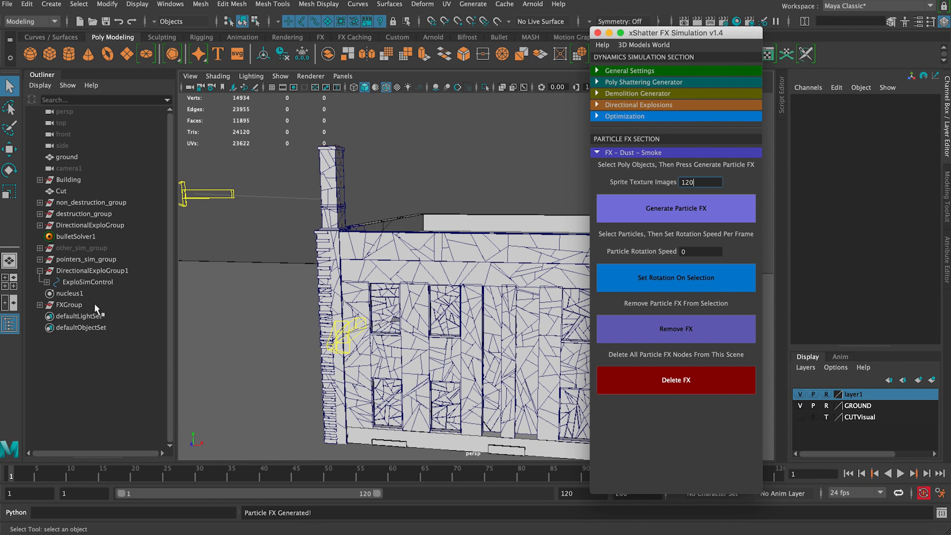
Select FXGroup and review its particle, wind, turbulence and retime attributes, from Particle Rate through Time.
left_click(69, 304)
left_click(79, 292)
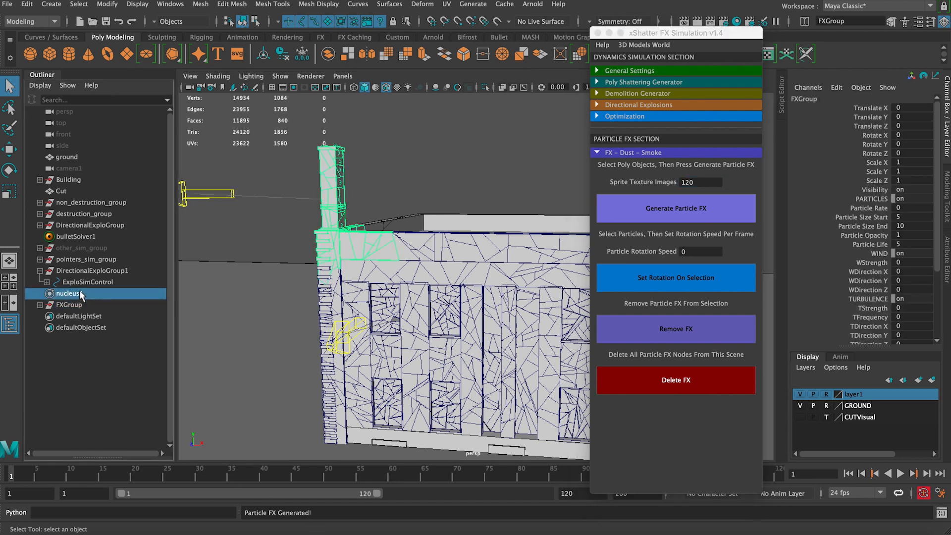
left_click(88, 303)
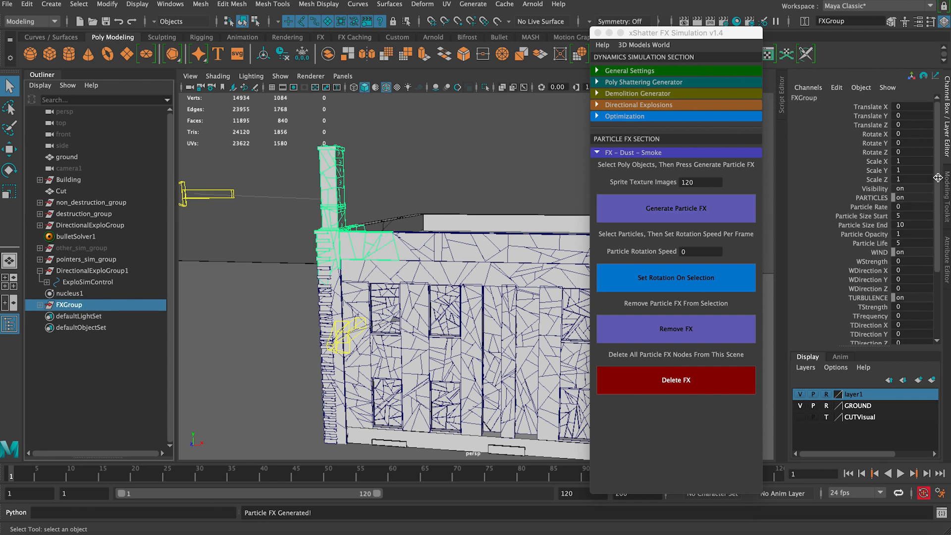
scroll(935, 212, "down", 3)
left_click_drag(884, 152, 880, 341)
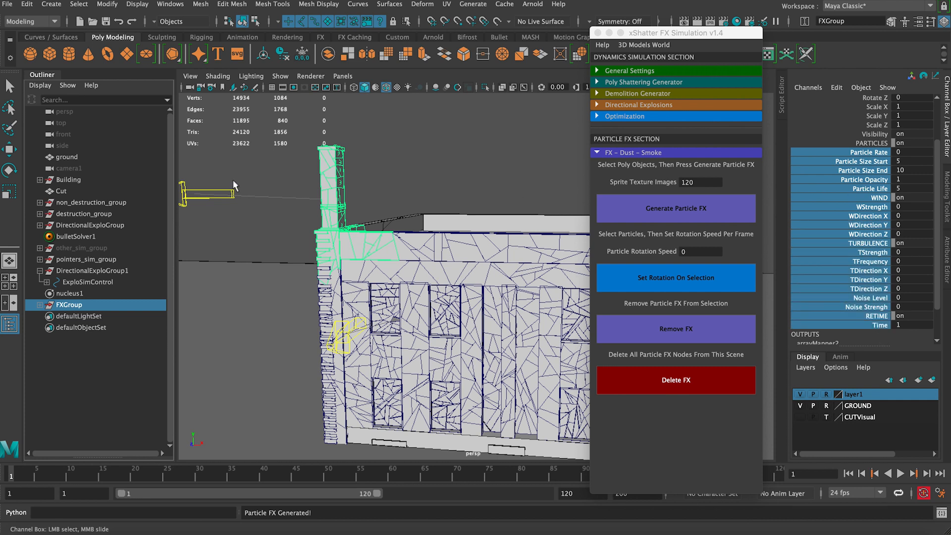
Select the fxShader material in Hypershade and show its full material attributes beside the xShatter window.
left_click(736, 21)
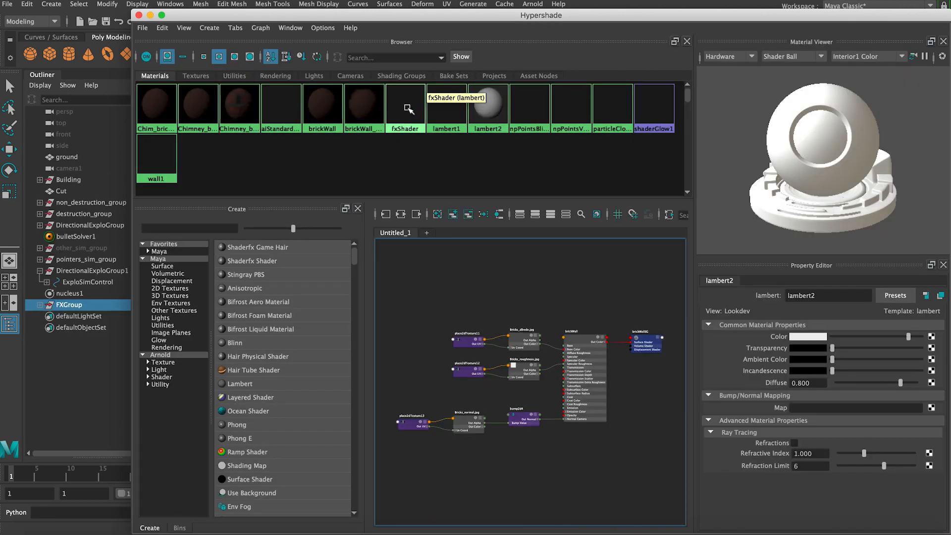
left_click(406, 118)
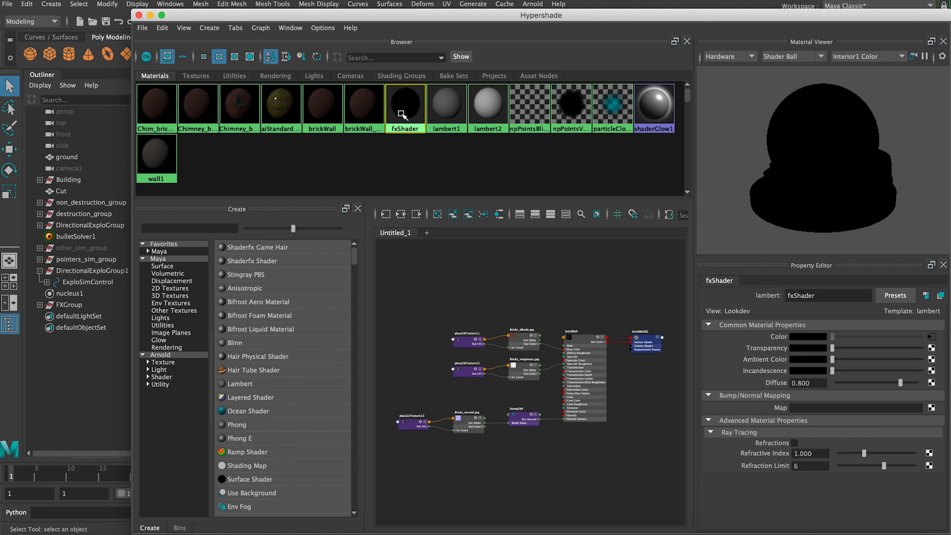
left_click(139, 15)
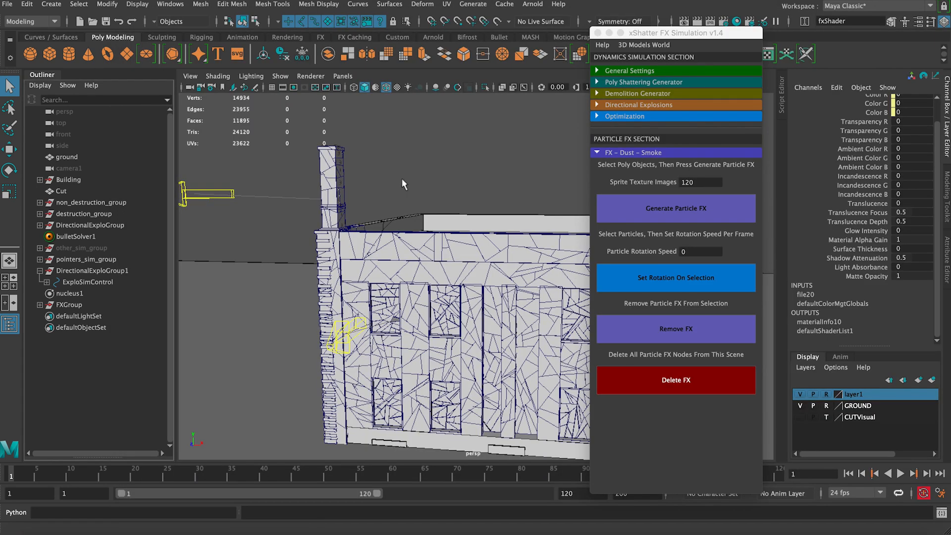
key("ctrl+a")
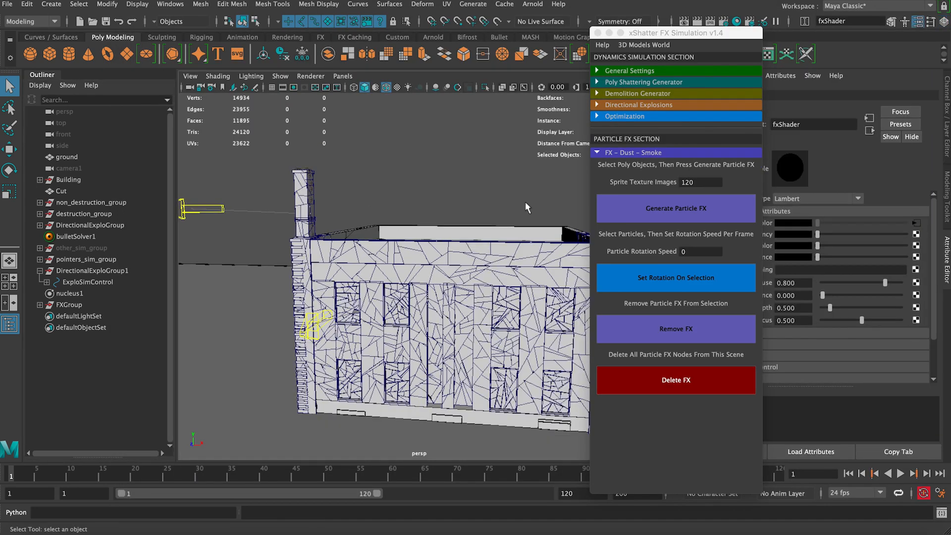
left_click_drag(744, 32, 703, 29)
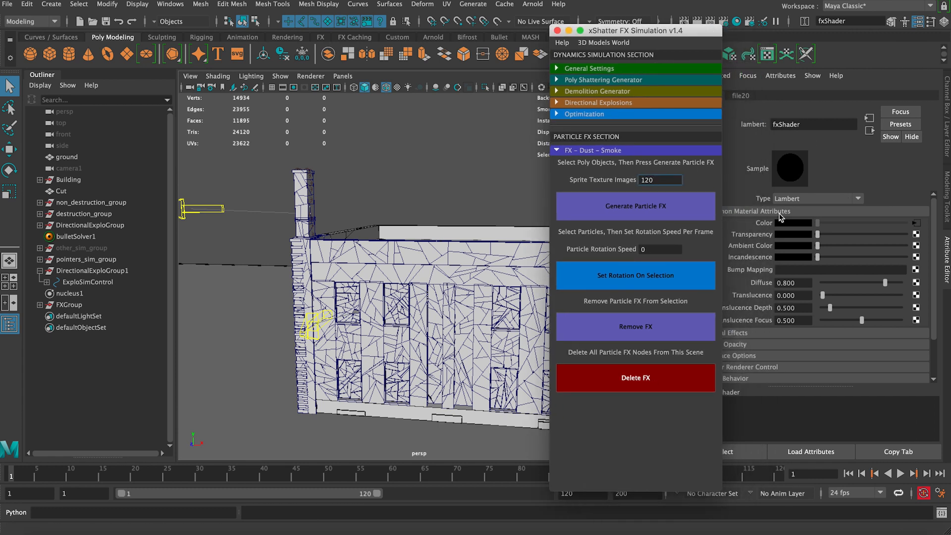
Load SmokePreRender.001.tif from images/SmokePreRender500pixiels as the image sequence for fxShader's color texture.
left_click(916, 223)
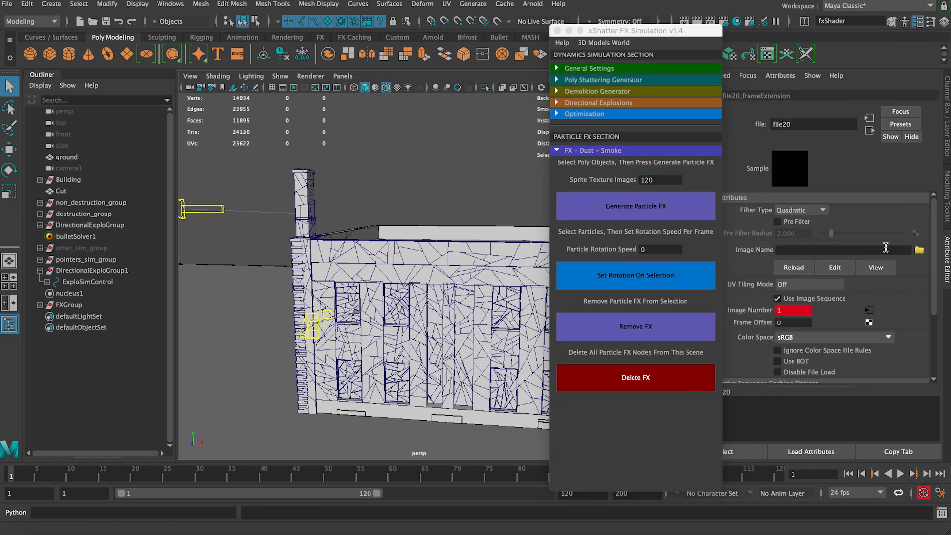
left_click(918, 250)
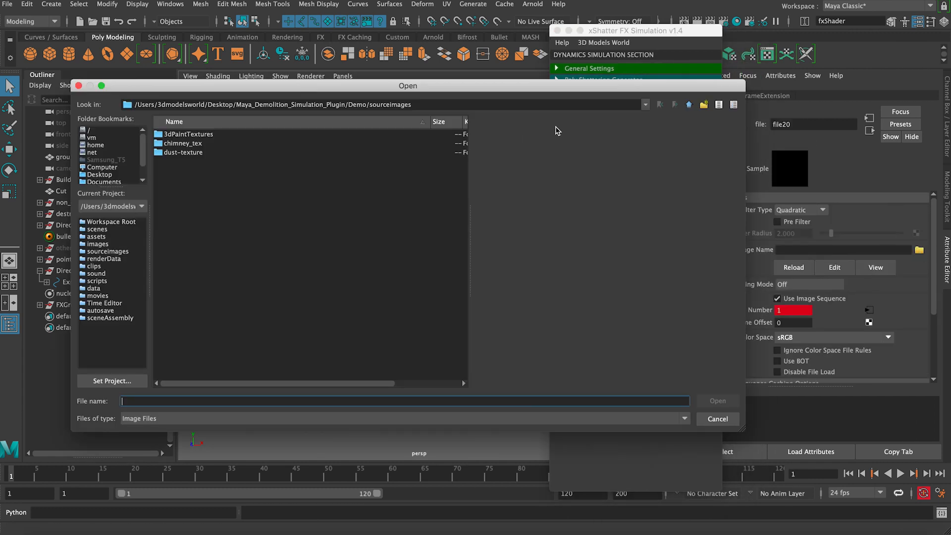
left_click(689, 105)
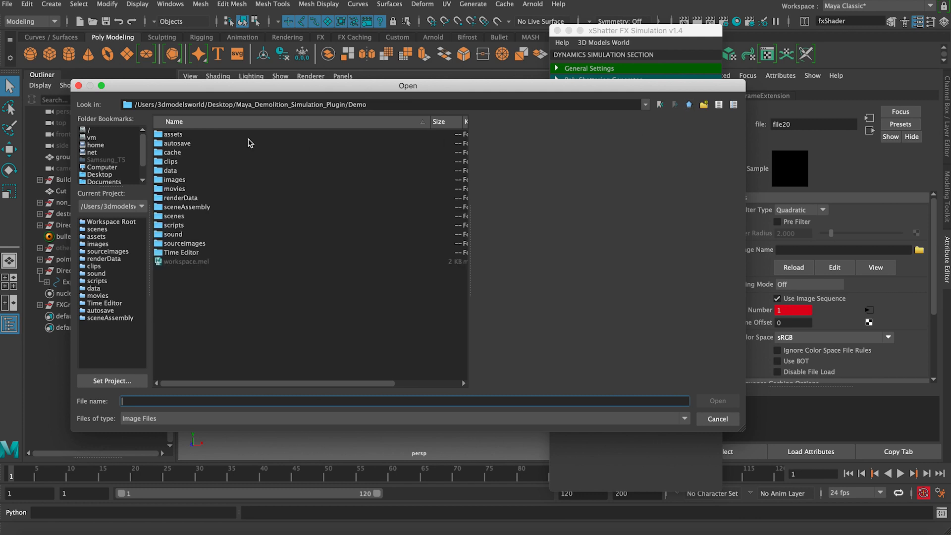
double_click(177, 180)
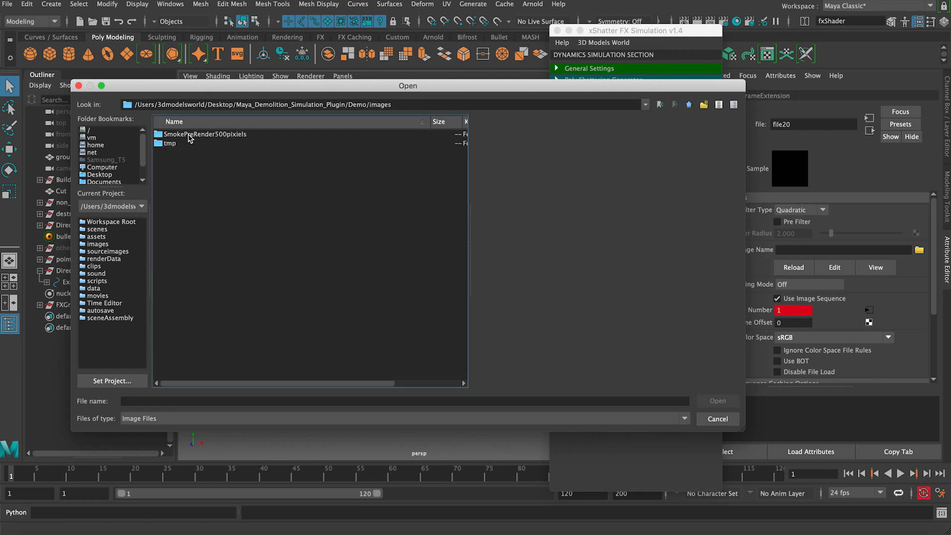
double_click(183, 136)
left_click(208, 135)
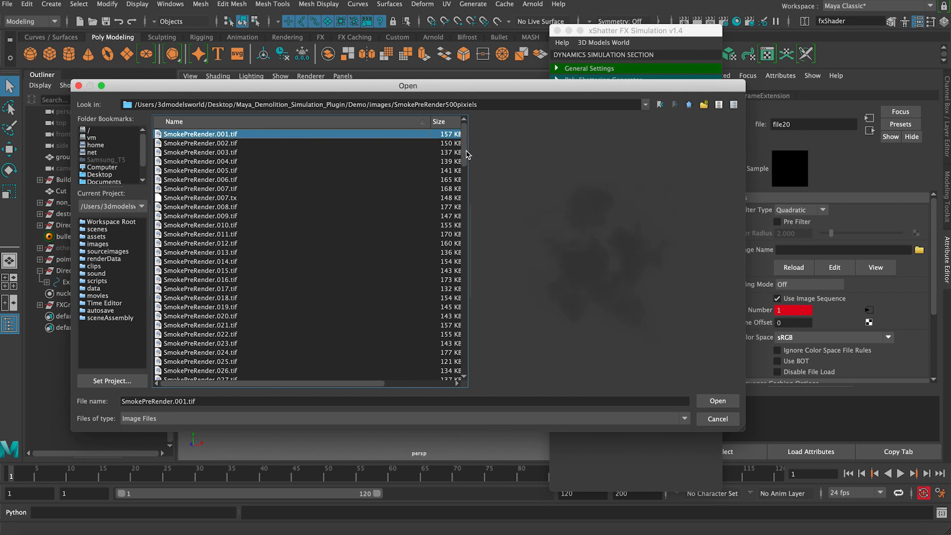
mouse_move(466, 155)
left_mouse_down()
mouse_move(465, 371)
mouse_move(466, 149)
left_mouse_up()
left_click(718, 401)
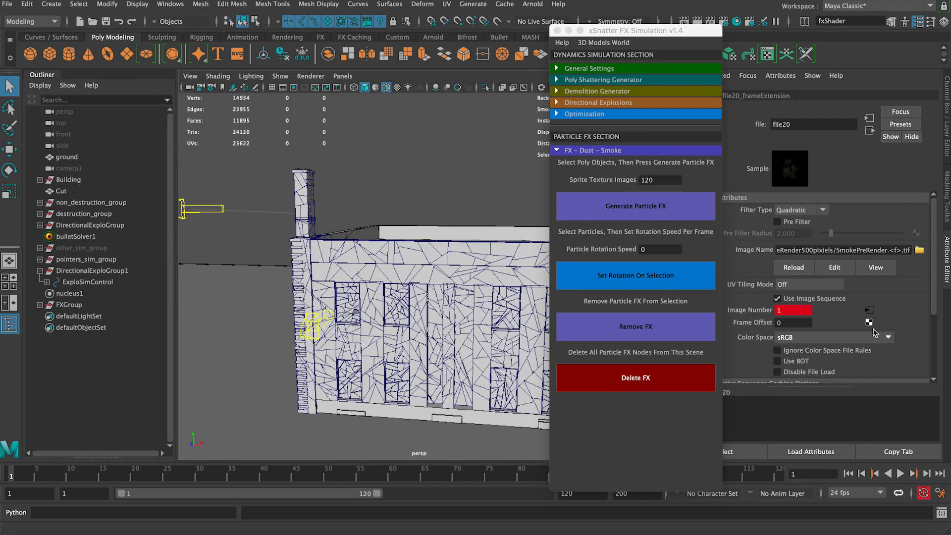
Set the smoke texture's Color Space to Raw, move the xShatter window aside and return to the Channel Box.
left_click(853, 336)
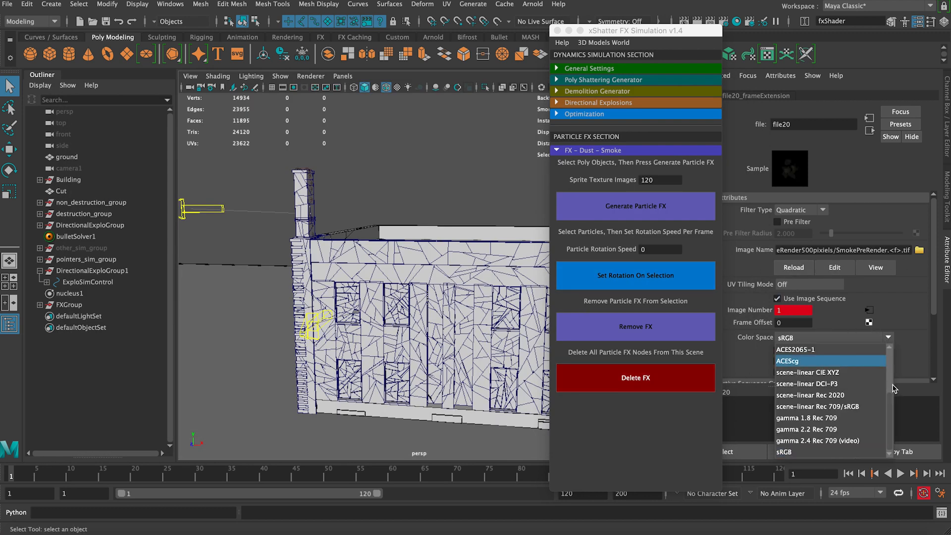
scroll(893, 402, "up", 2)
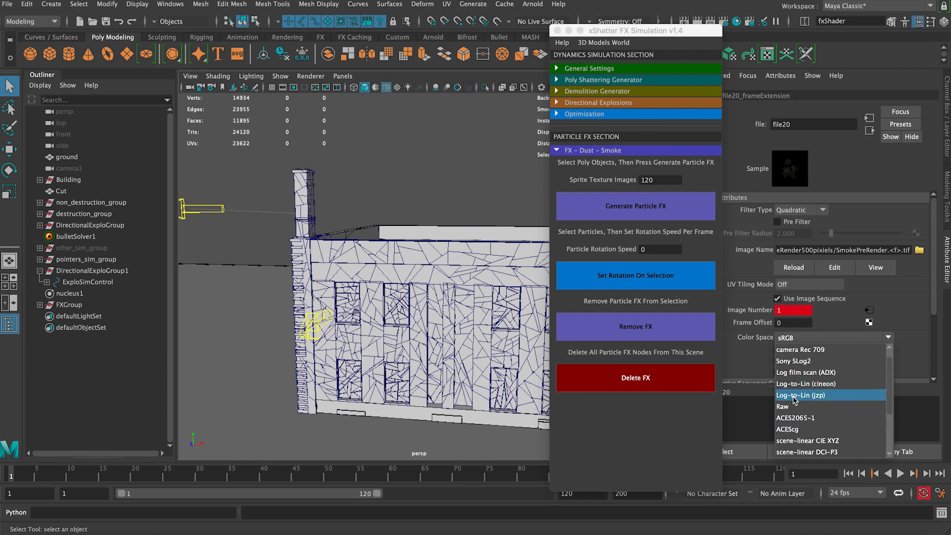
left_click(791, 407)
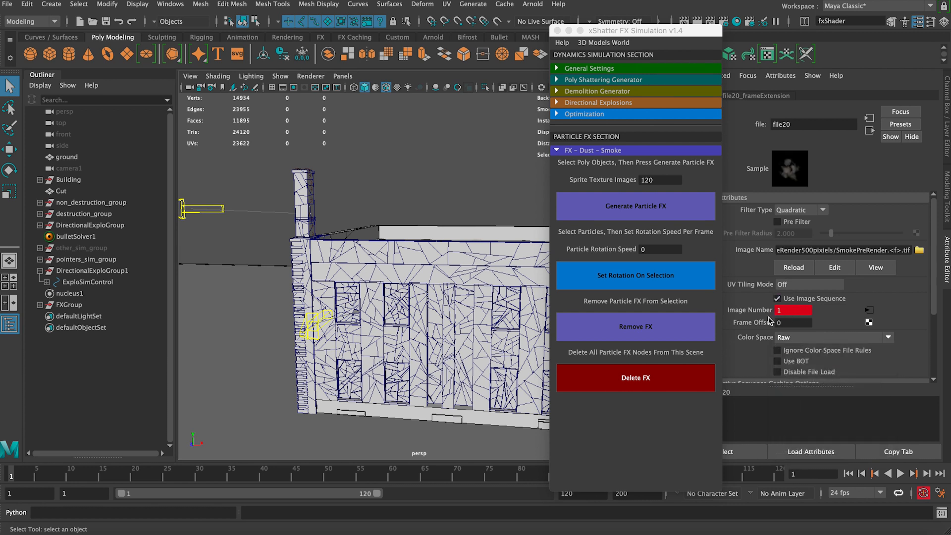
left_click_drag(684, 38, 636, 37)
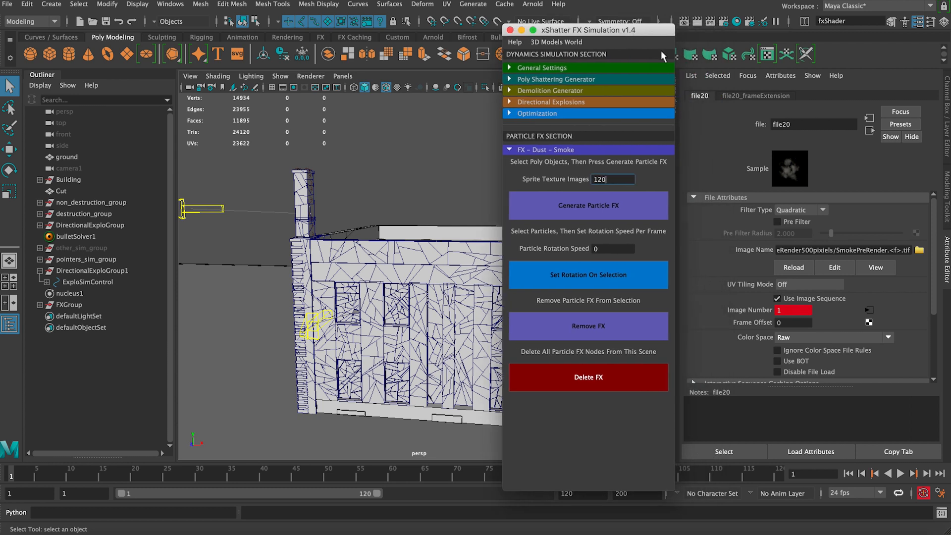
left_click(486, 71)
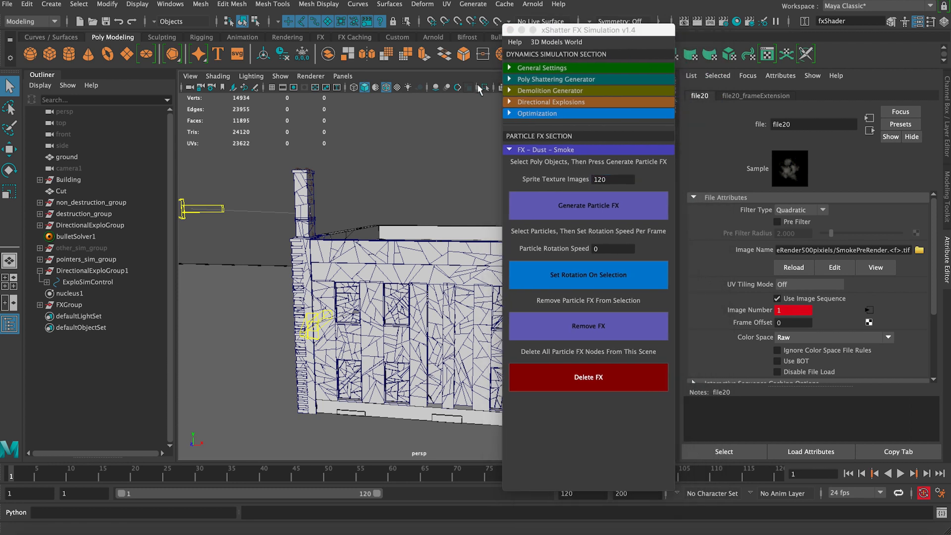
key("ctrl+a")
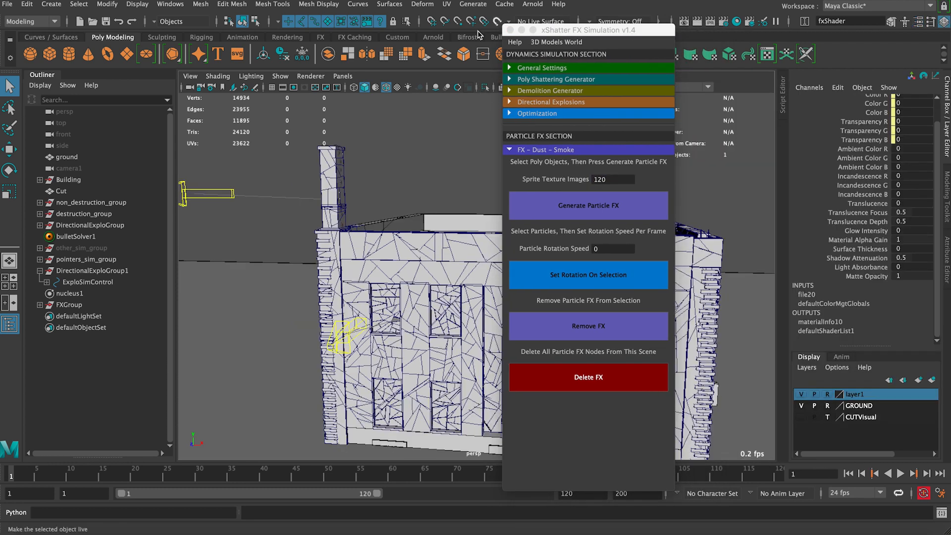
Select FXGroup and key its Particle Rate at 0 on frame 10, just before the chimney blast.
left_click(902, 474)
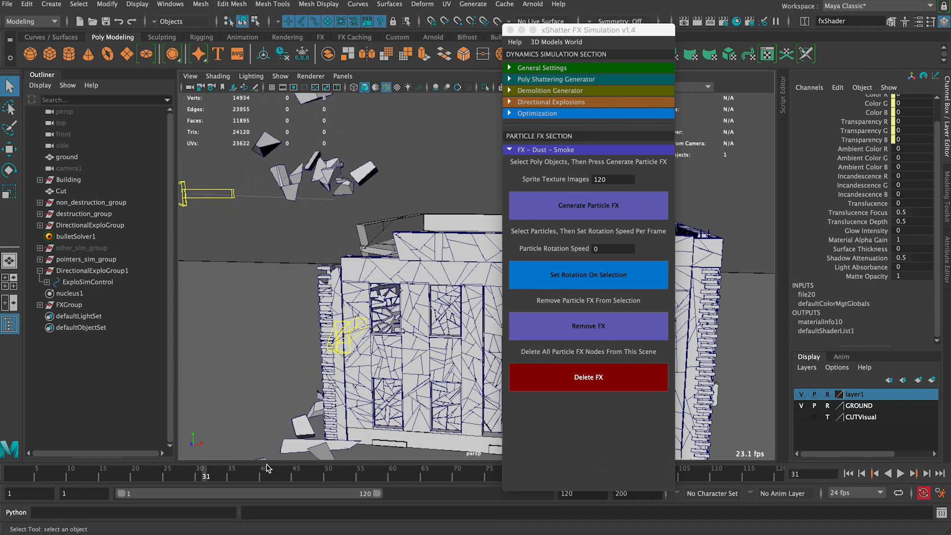
left_click(8, 477)
left_click(92, 303)
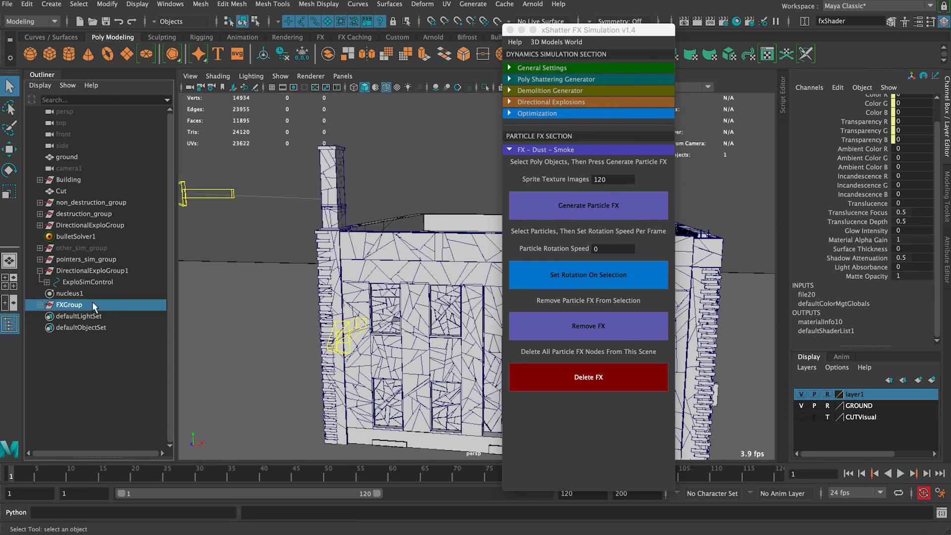
left_click(869, 184)
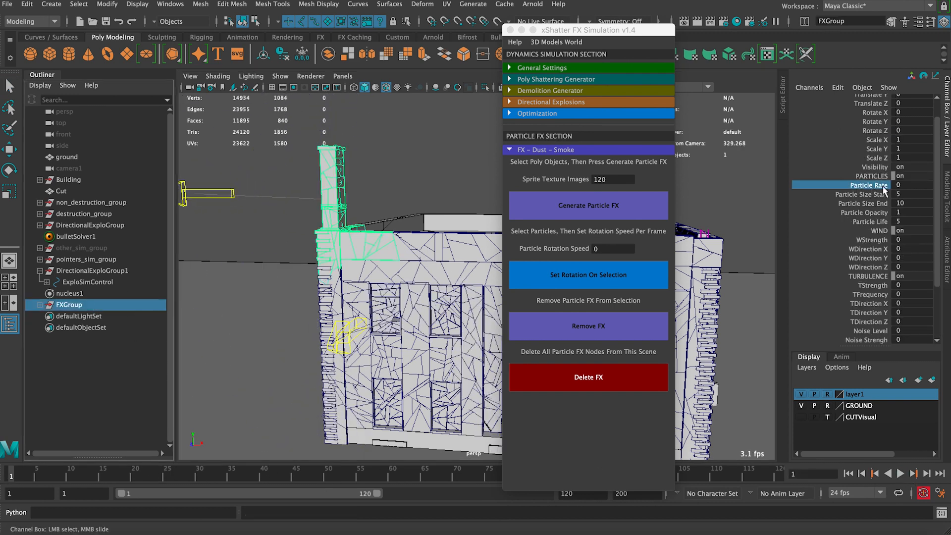
left_click_drag(301, 297, 324, 272, "alt")
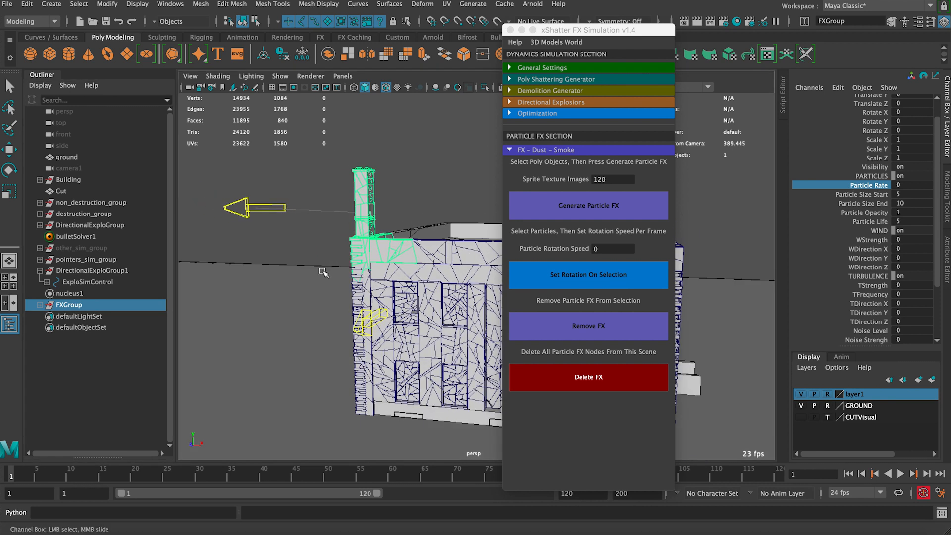
key("alt+v")
mouse_move(92, 476)
left_mouse_down()
mouse_move(58, 477)
mouse_move(76, 478)
left_mouse_up()
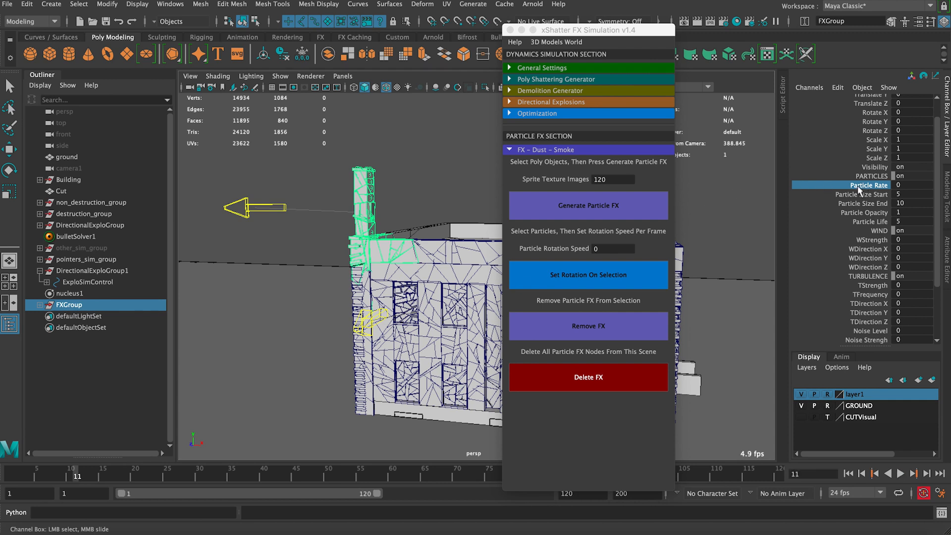
left_click_drag(76, 478, 70, 475)
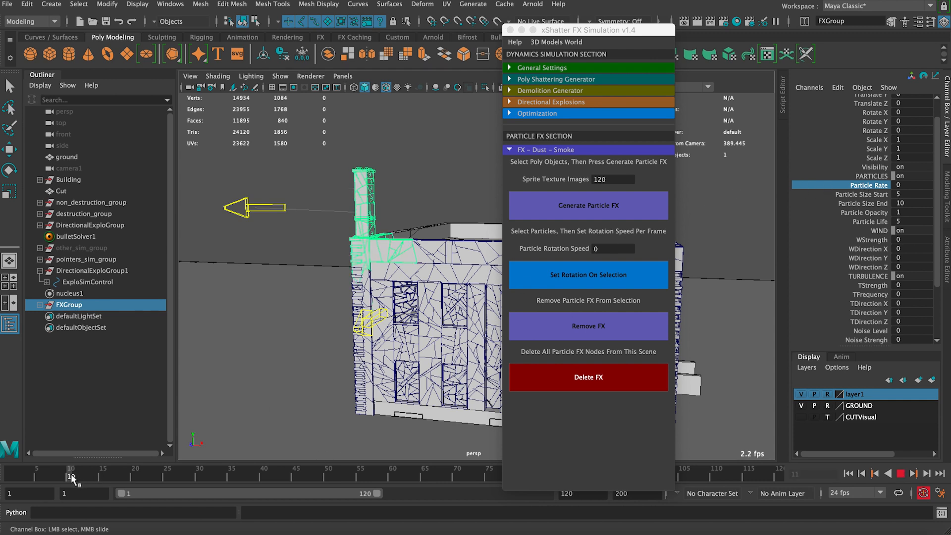
right_click(877, 188)
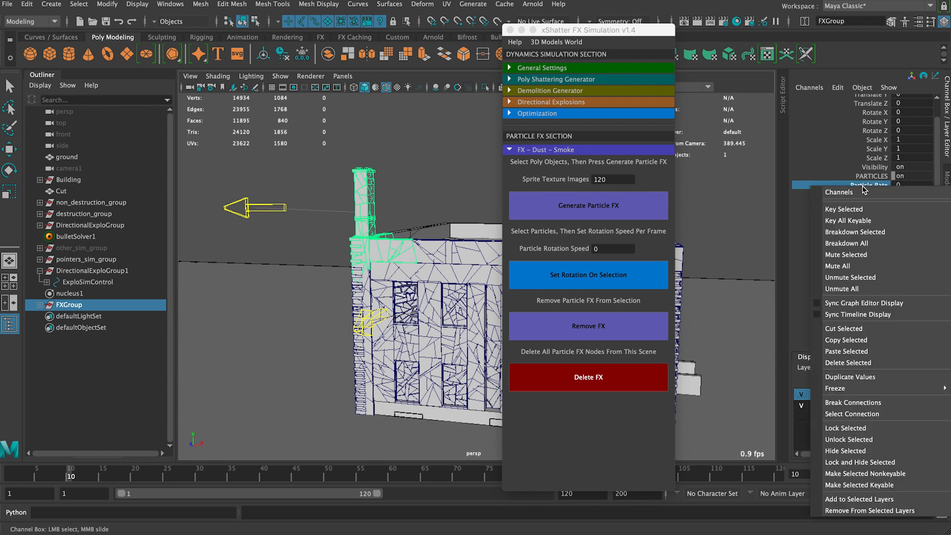
left_click(848, 208)
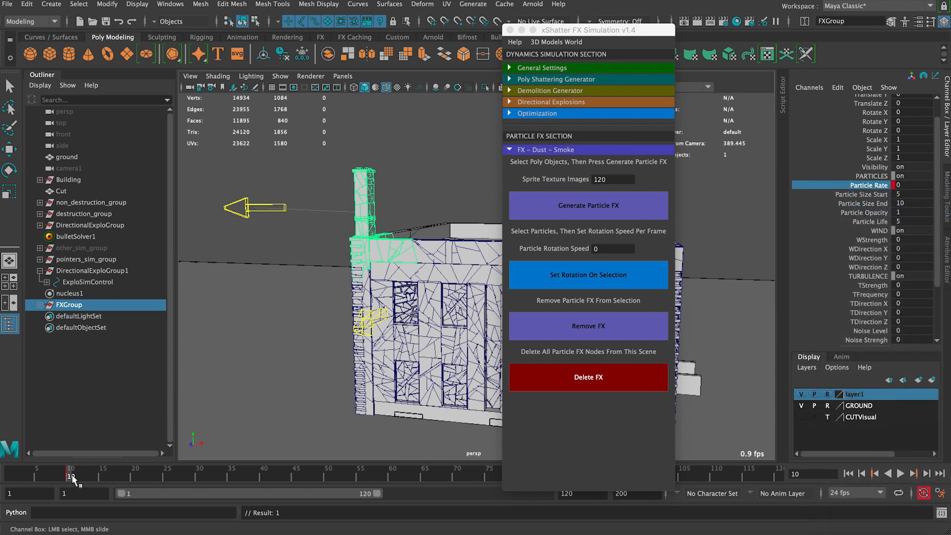
Set FXGroup's Particle Rate to 50 at frame 11.
left_click(73, 478)
double_click(905, 185)
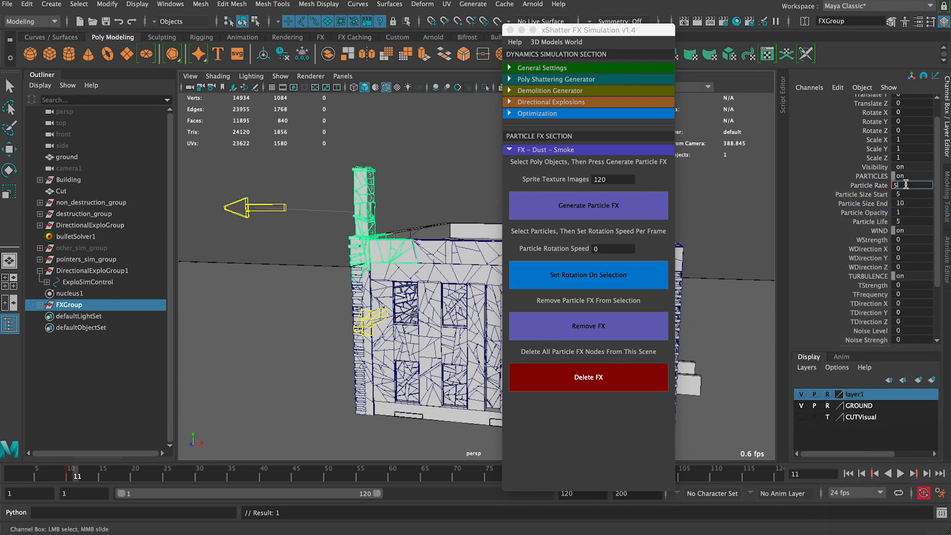
type("50")
key("Return")
left_click(878, 188)
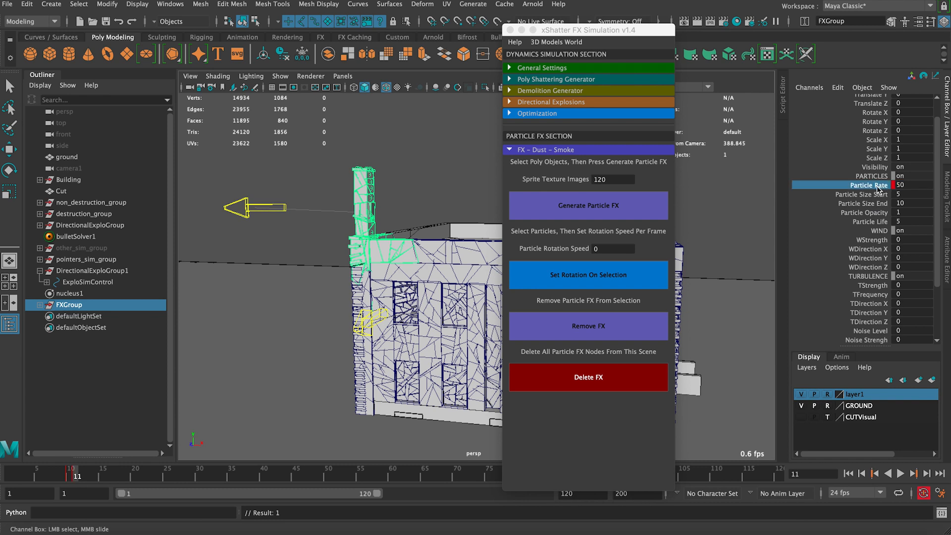
Run the particle simulation up to frame 24 and set Particle Rate to 0 there.
key("alt+v")
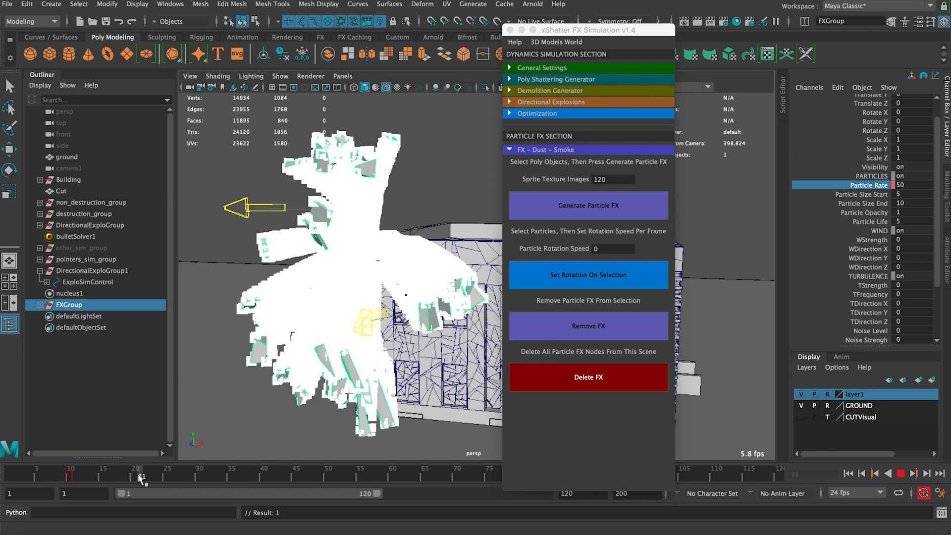
left_click(160, 478)
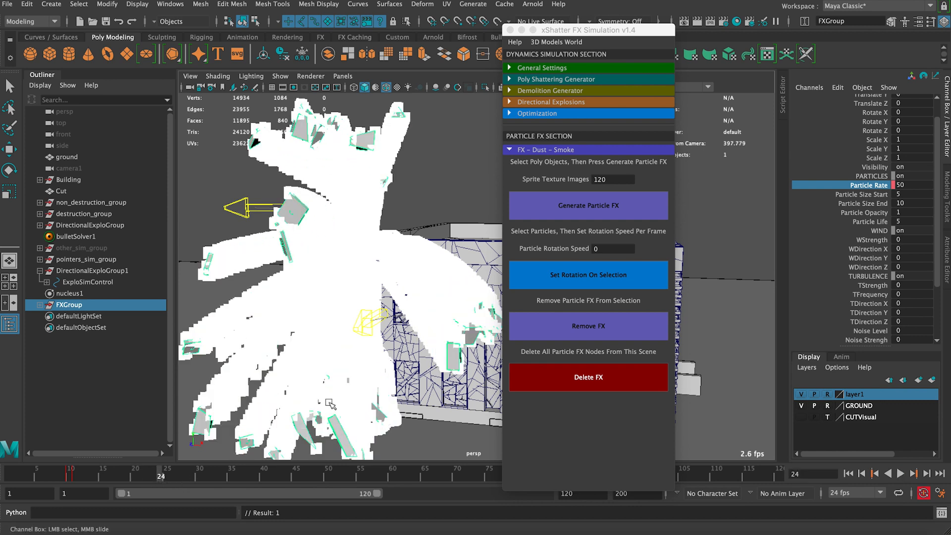
double_click(910, 185)
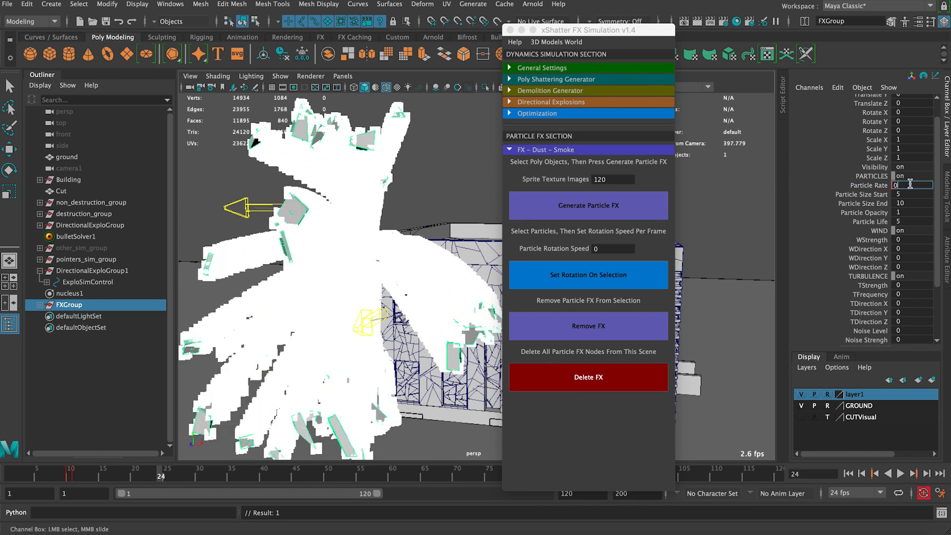
type("0")
key("Return")
Replay the simulation from the first frame to check the particle burst around the chimney, stopping at frame 25.
scroll(370, 220, "down", 5)
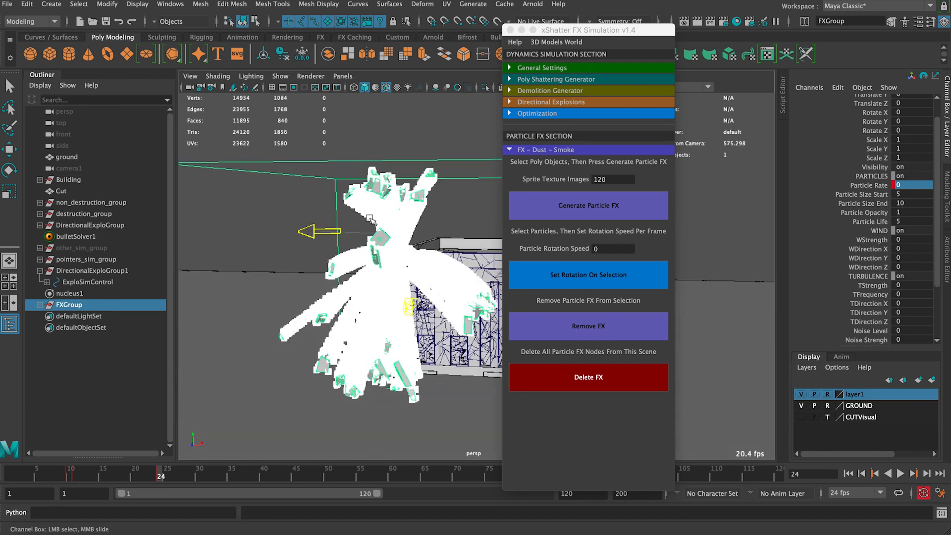
left_click(848, 473)
left_click(900, 474)
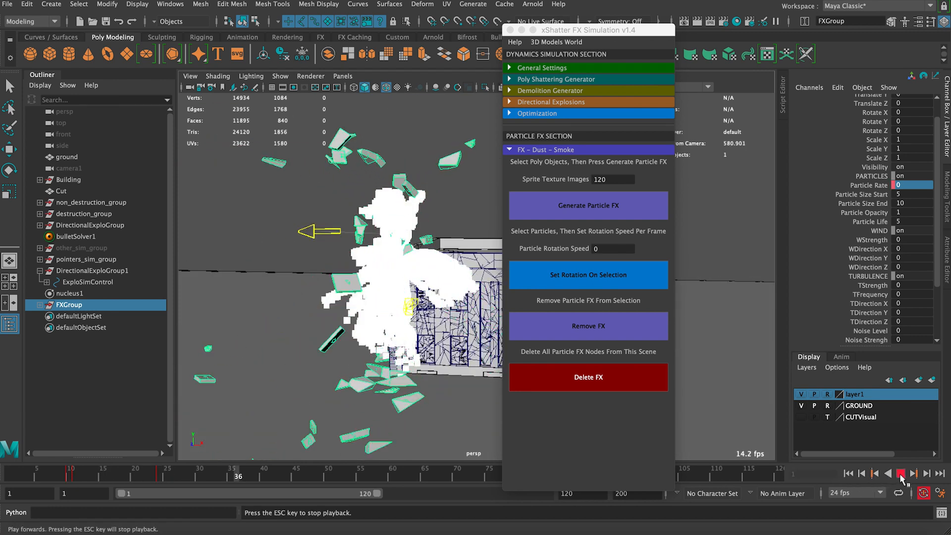
left_click(900, 473)
left_click(848, 474)
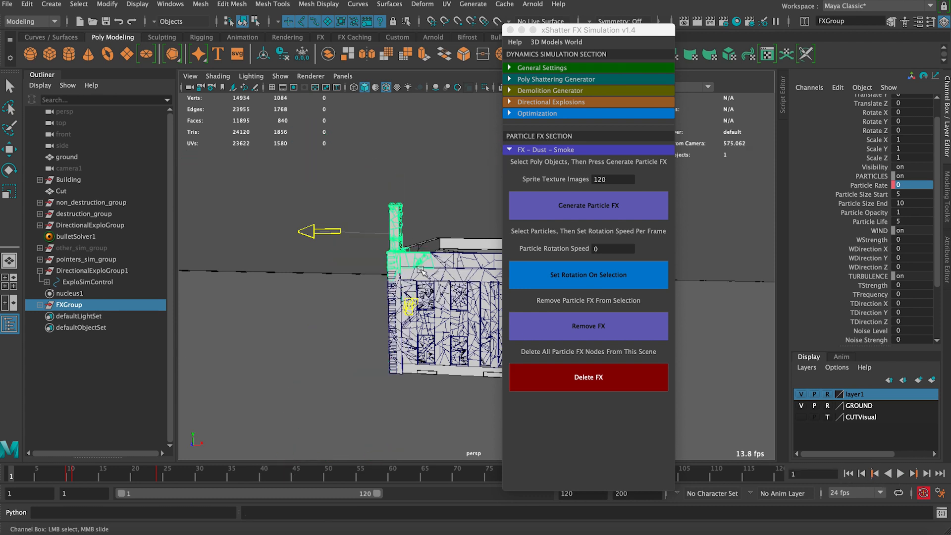
left_click(900, 474)
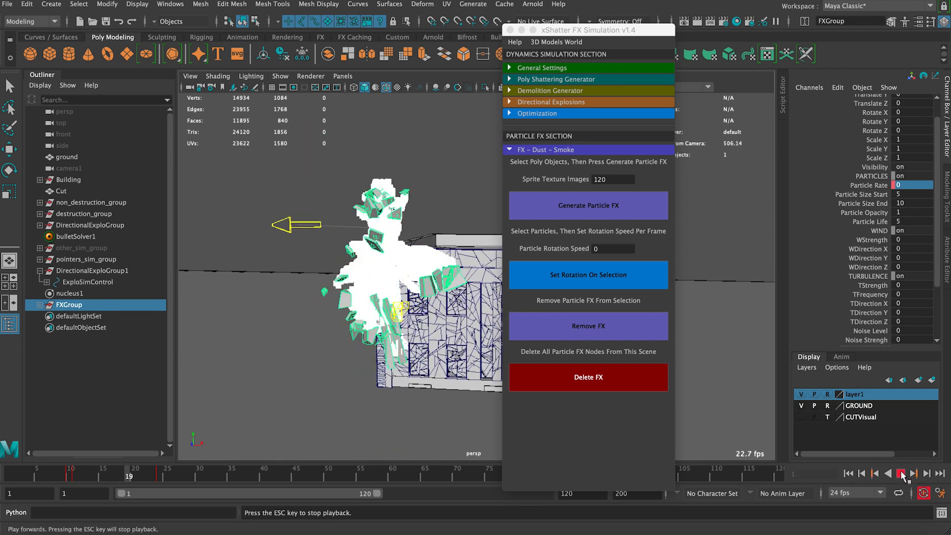
left_click(900, 473)
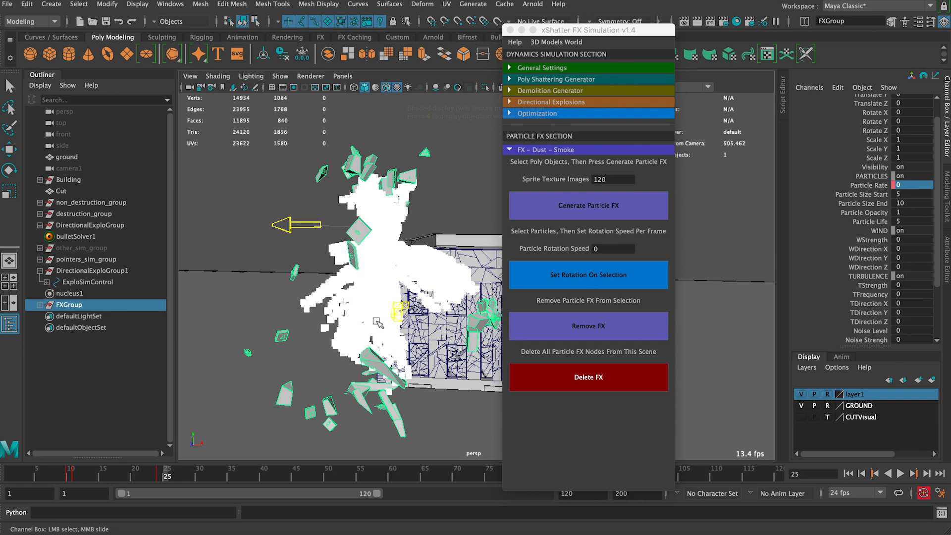
Turn on textured shading in the viewport and inspect the smoke sprites around the chimney up close.
key("6")
left_click_drag(378, 323, 368, 236, "alt")
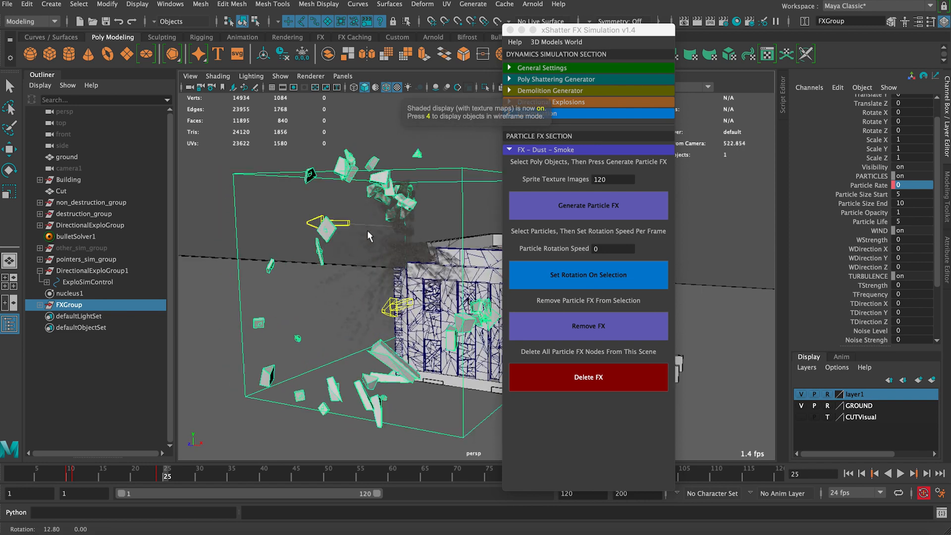
scroll(367, 229, "up", 8)
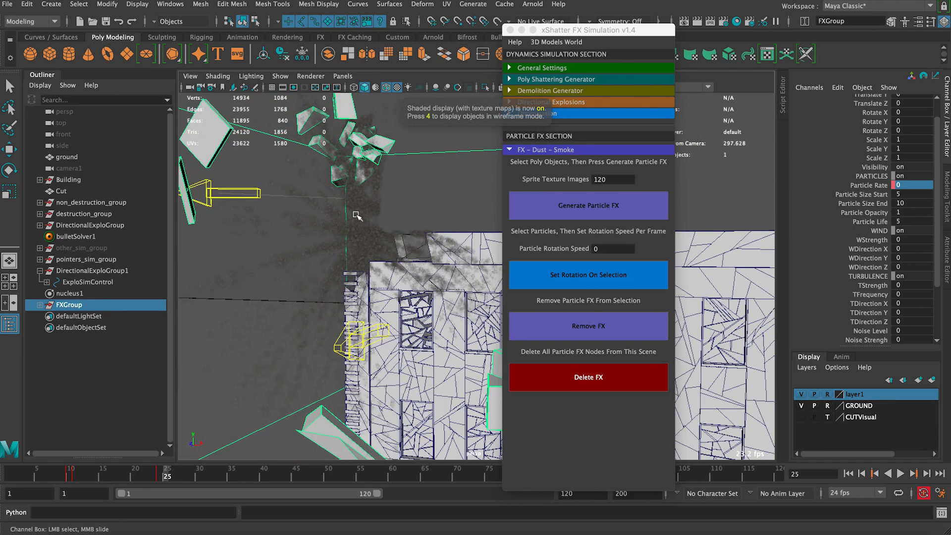
Move the xShatter window aside and set FXGroup's Particle Size Start to 10 and Particle Size End to 100.
left_click(870, 195)
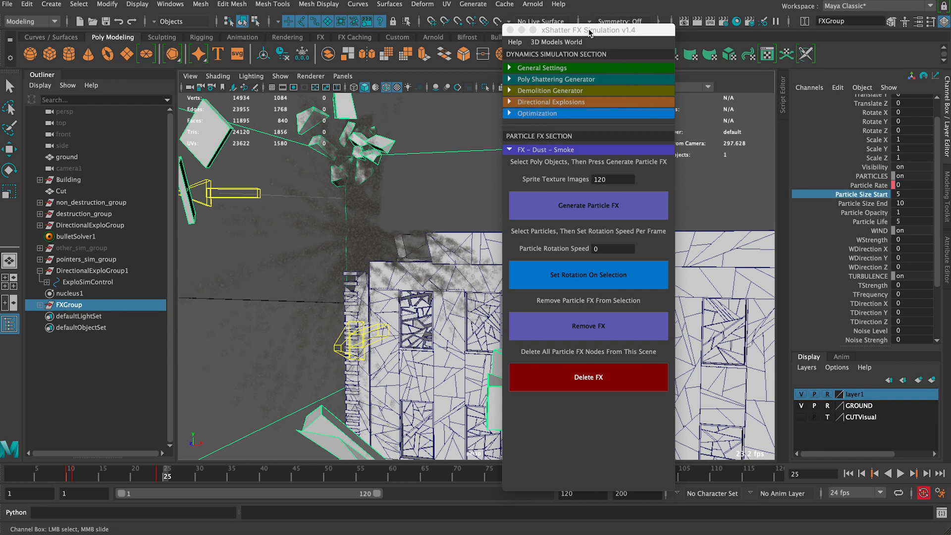
left_click_drag(589, 32, 634, 13)
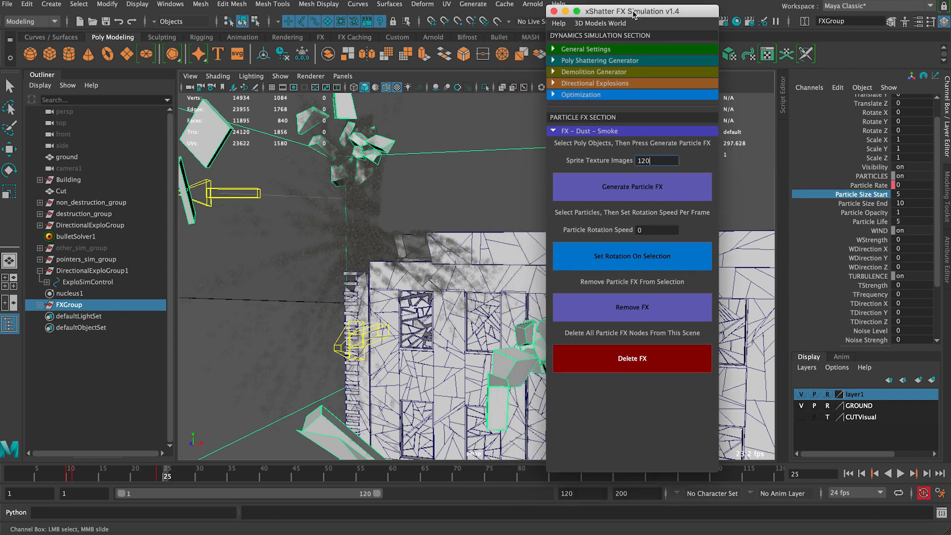
left_click(870, 199)
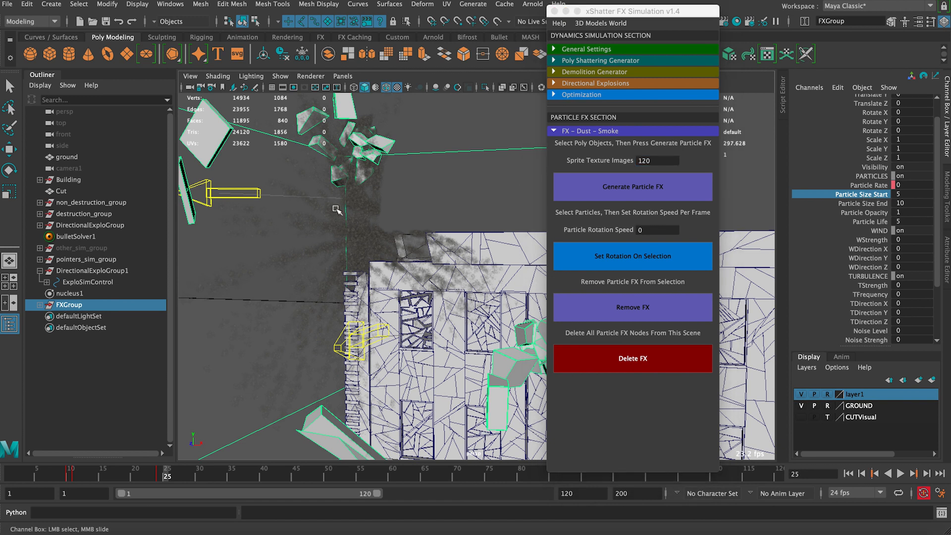
left_click(879, 204)
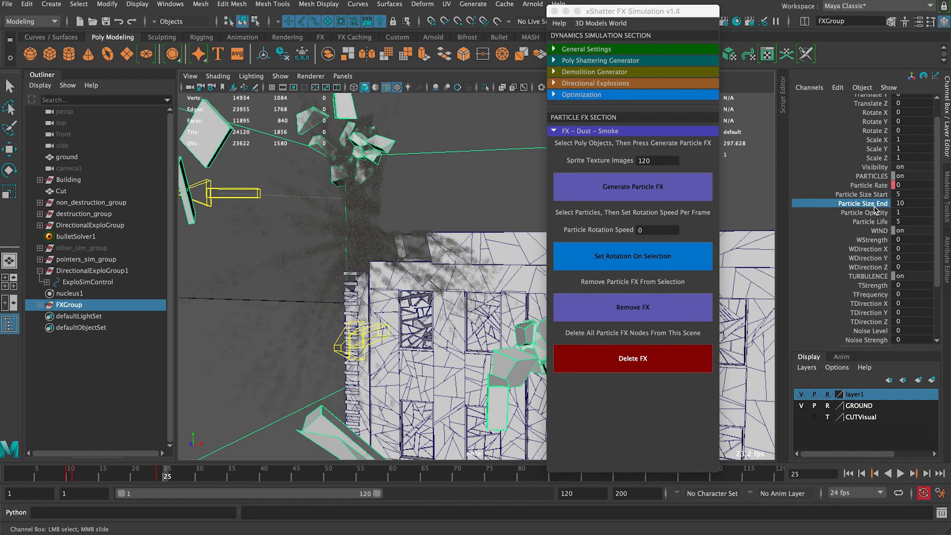
left_click(910, 204)
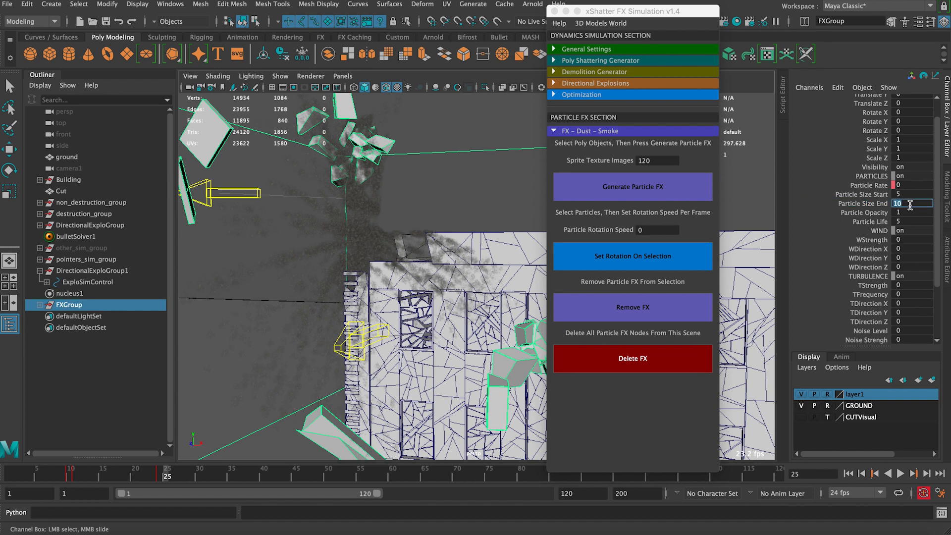
left_click(910, 196)
key("Return")
left_click(911, 203)
type("0")
key("Return")
Play the explosion from the first frame and examine the enlarged smoke from several angles, then rewind.
left_click(849, 473)
left_click(900, 474)
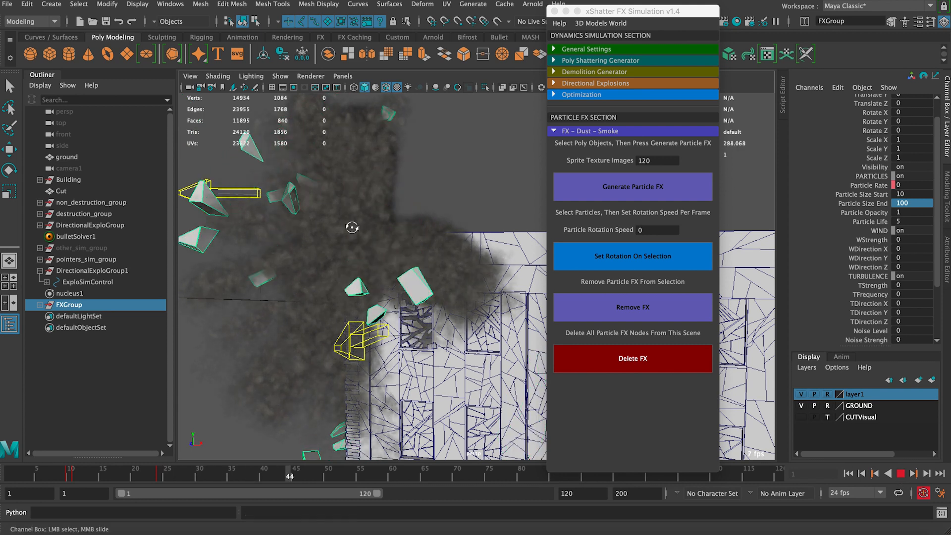
left_click_drag(351, 228, 352, 225, "alt")
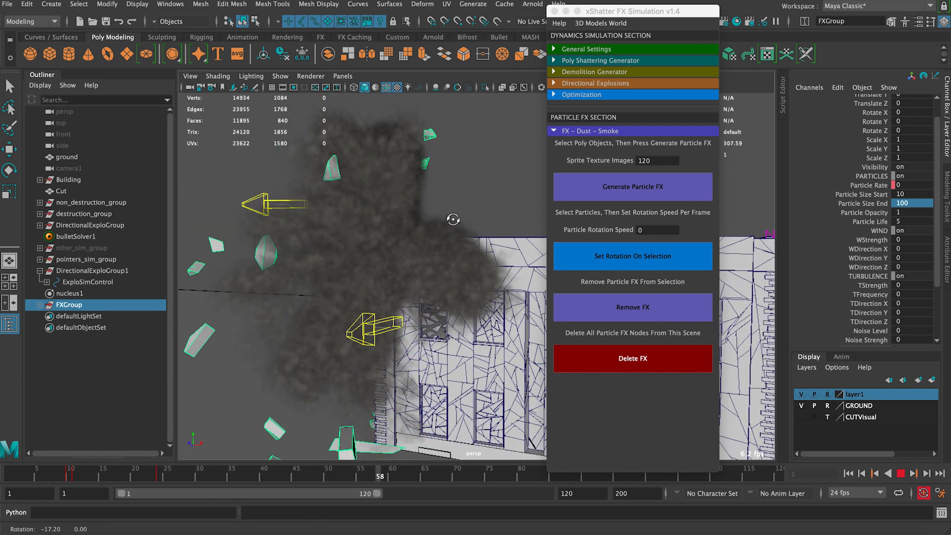
left_click_drag(453, 219, 454, 218, "alt")
right_click_drag(418, 239, 308, 185, "alt")
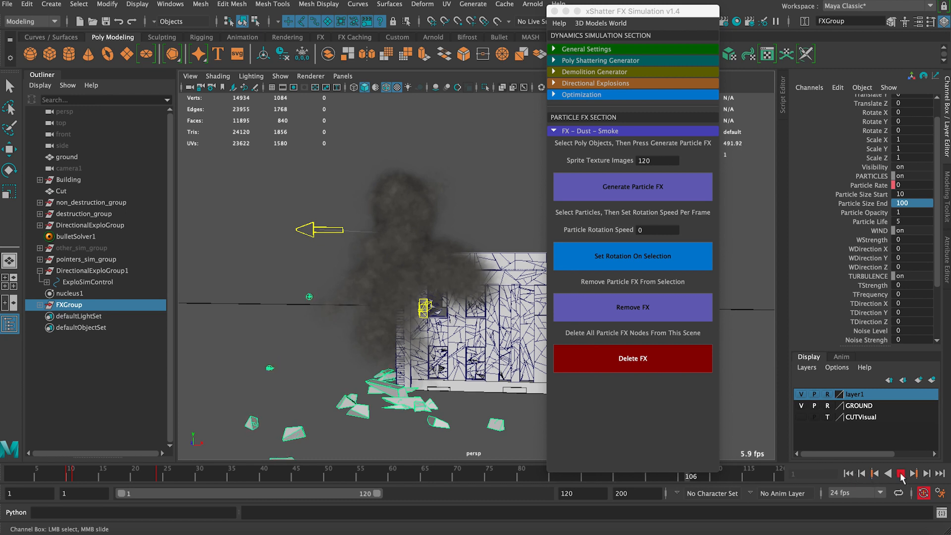
left_click(901, 473)
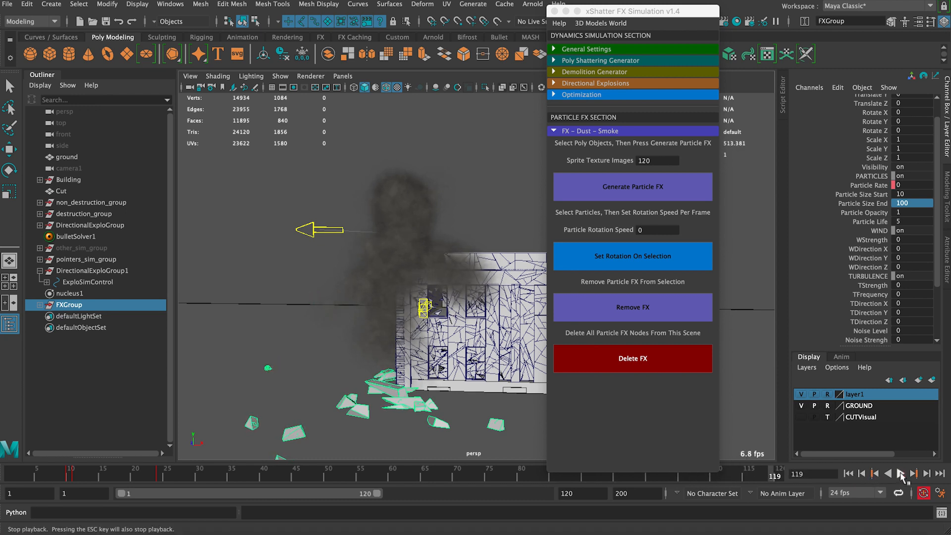
left_click(900, 474)
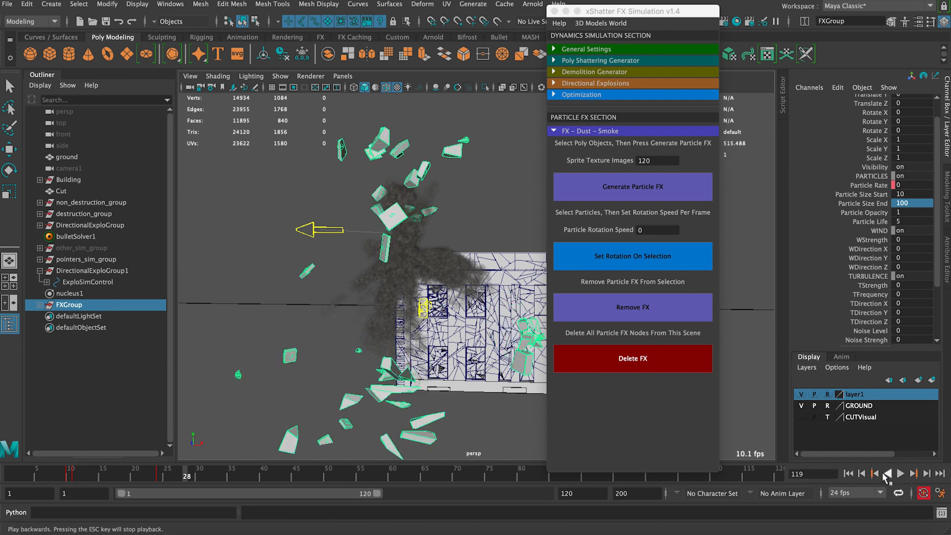
left_click(848, 474)
Set FXGroup's Particle Life to 3.
left_click(880, 230)
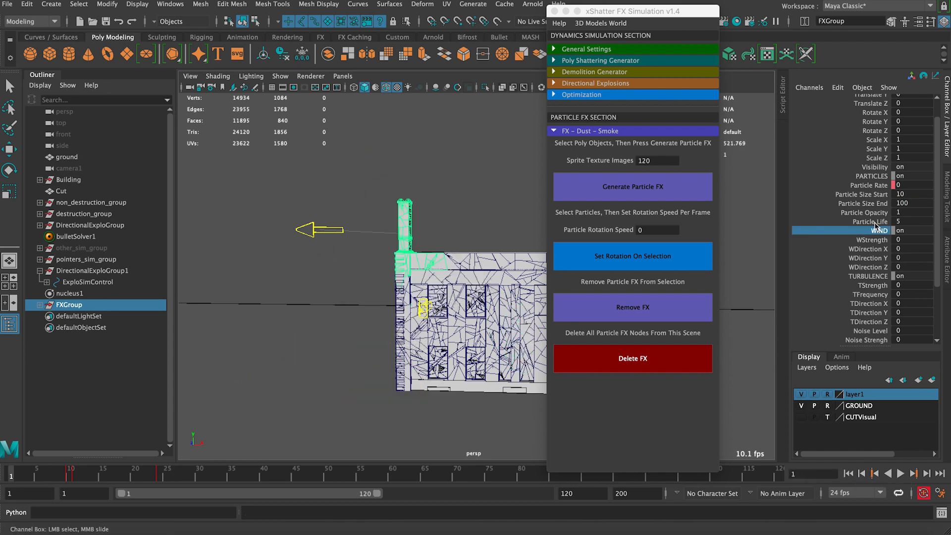
left_click(856, 223)
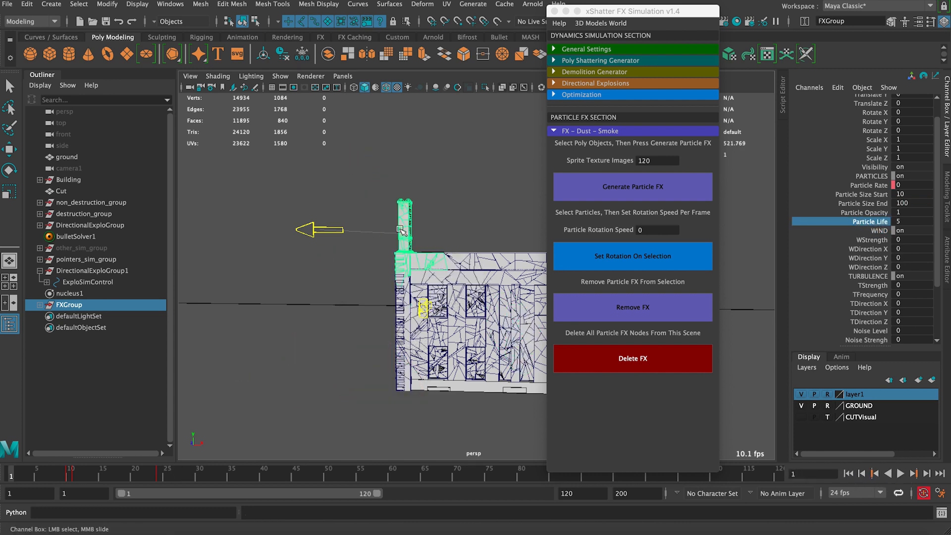
scroll(436, 276, "up", 3)
double_click(916, 223)
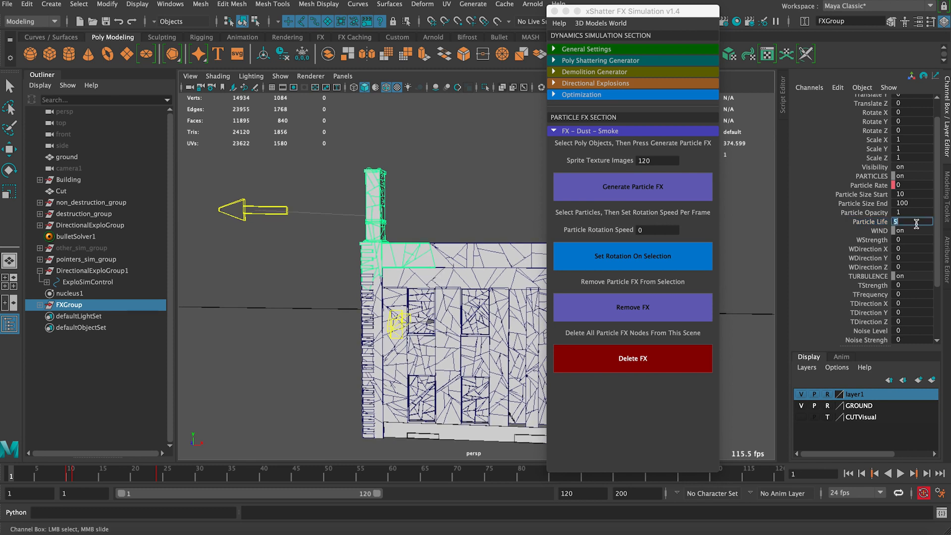
type("3")
key("Return")
Select the Particle Opacity attribute and play the explosion to frame 31 to inspect the smoke's density.
left_click(881, 213)
left_click(900, 473)
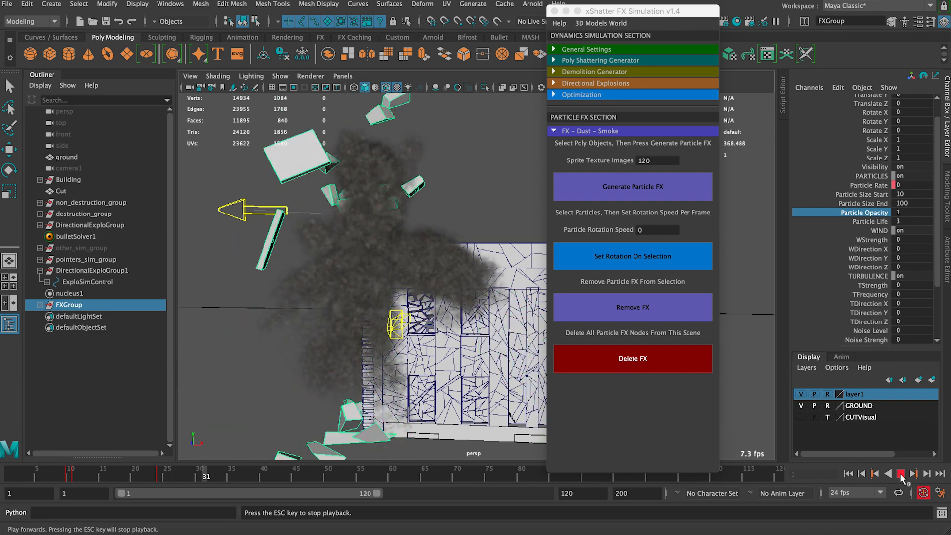
left_click(900, 473)
left_click_drag(461, 262, 424, 258, "alt")
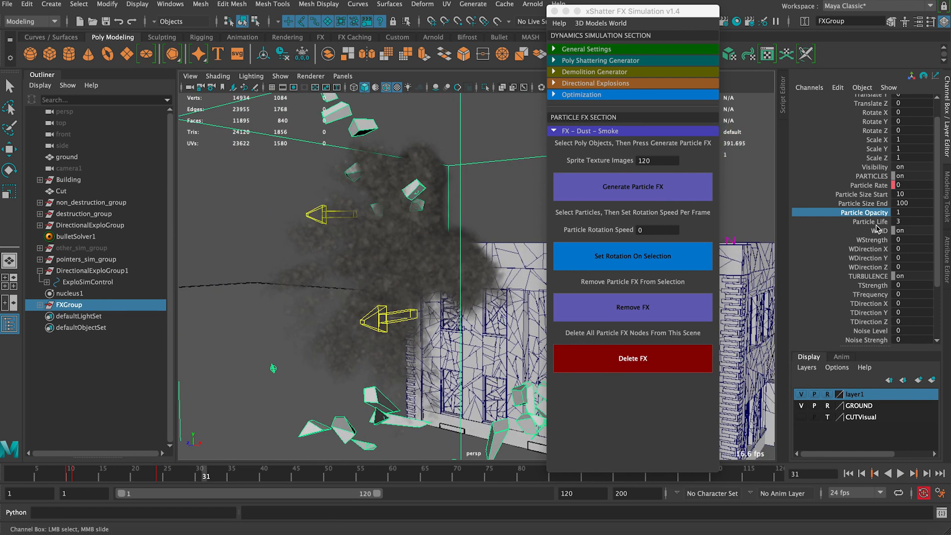
Set FXGroup's Particle Opacity to 0.3 and view the thinner smoke from another angle.
middle_click_drag(389, 230, 422, 236)
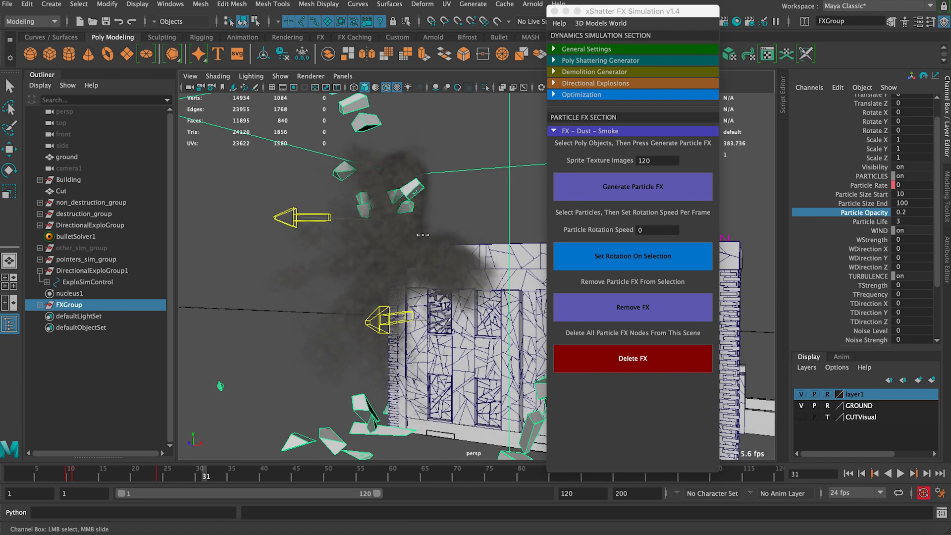
left_click_drag(396, 266, 416, 266, "alt")
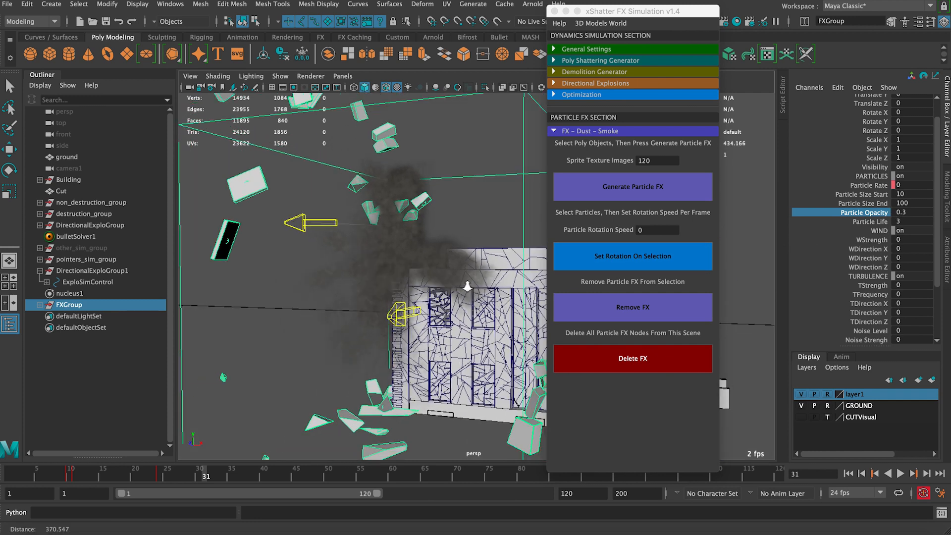
Review FXGroup's Wind, Turbulence, Noise and Retime attributes.
left_click_drag(938, 209, 939, 241)
left_click(882, 190)
left_click_drag(882, 191, 882, 215)
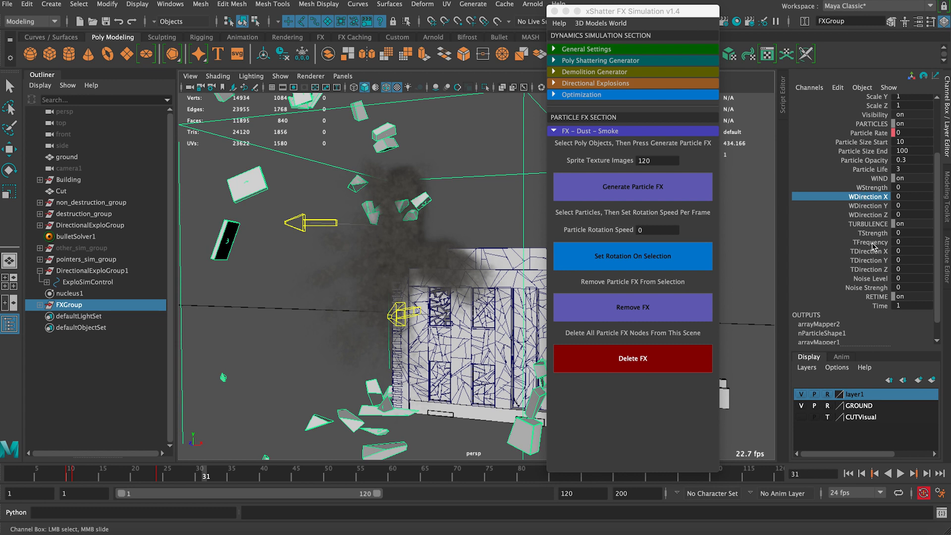
left_click_drag(870, 234, 874, 288)
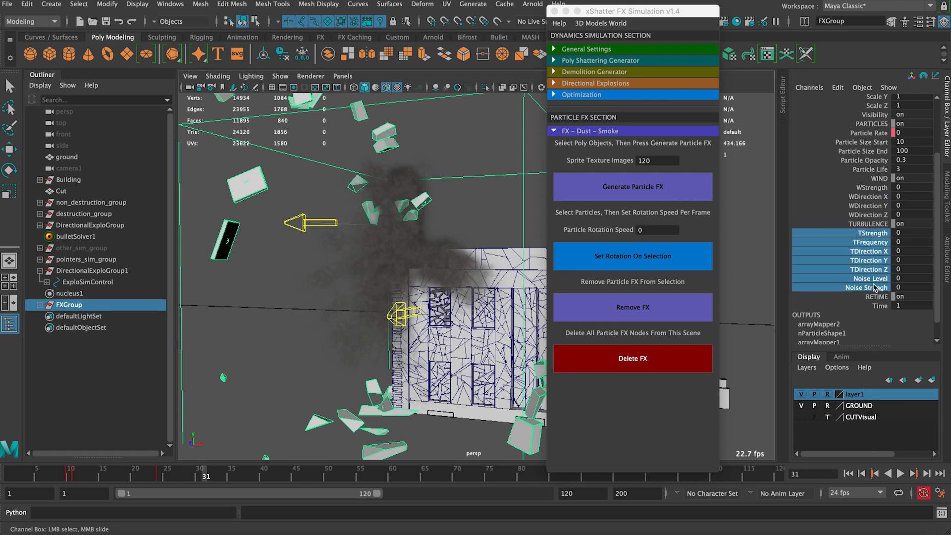
left_click(874, 296)
Try a Retime Time value of 5.5 on FXGroup, play the explosion, then rewind and restore Time to 1.
left_click(877, 305)
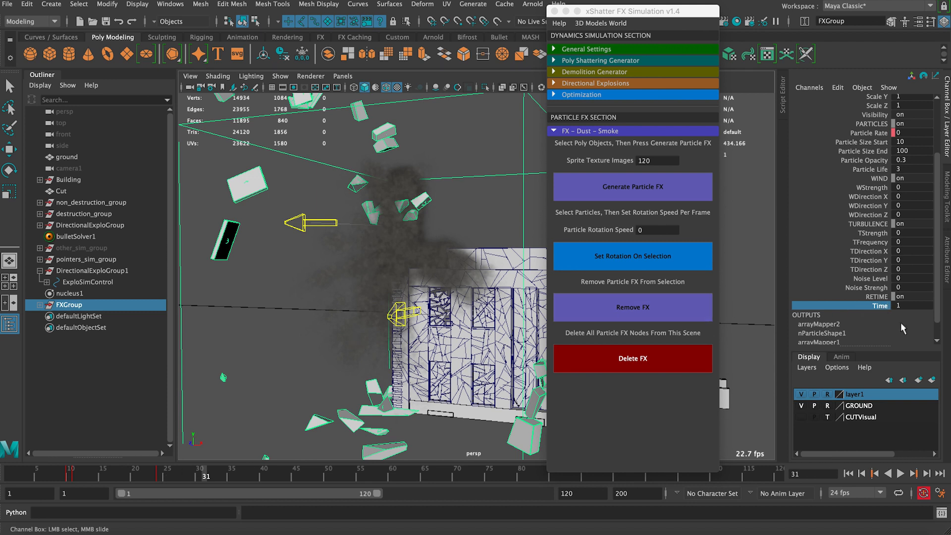
middle_click_drag(379, 296, 403, 293)
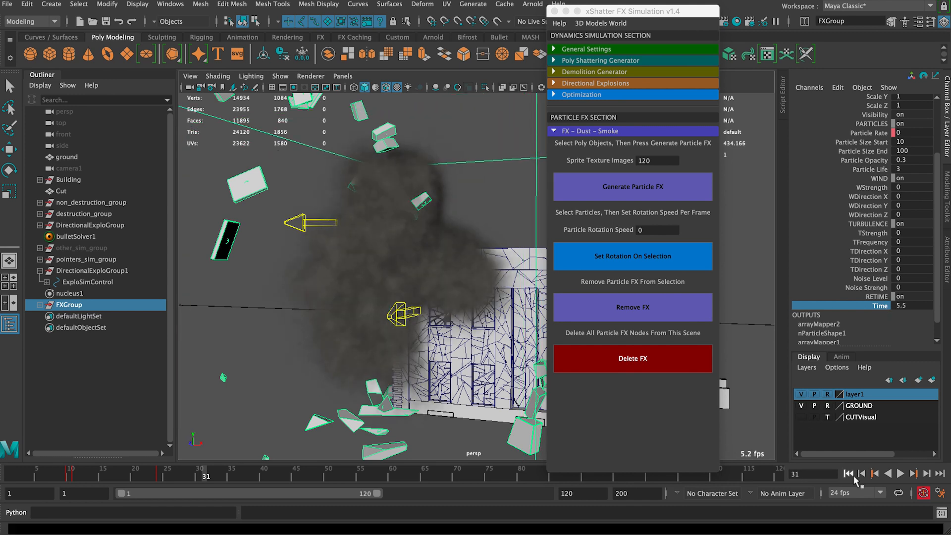
left_click(900, 473)
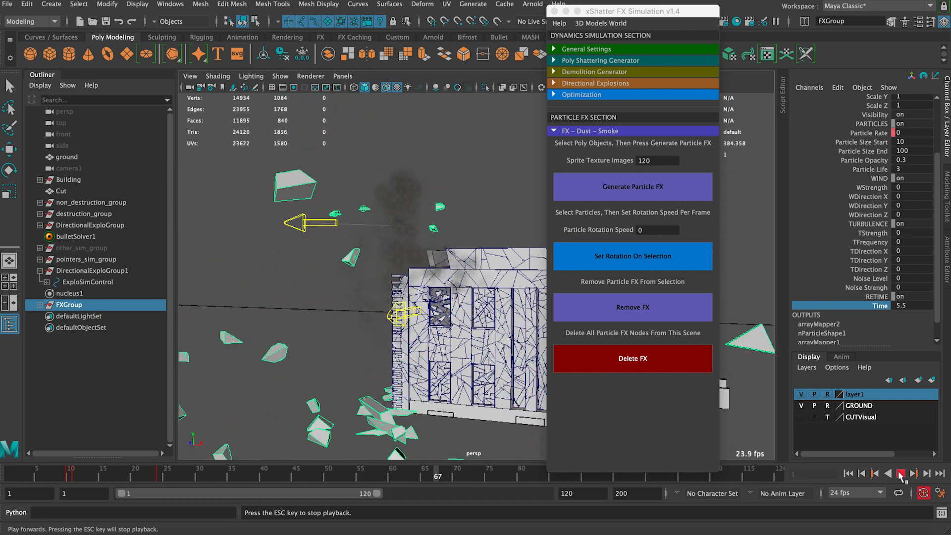
left_click(900, 474)
left_click(849, 473)
left_click(906, 304)
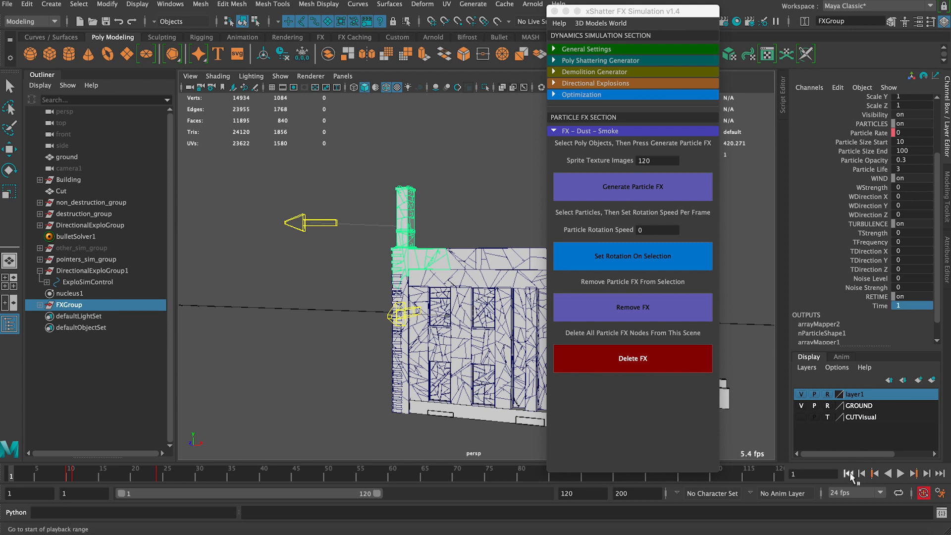
Play the explosion from the first frame to frame 44 and inspect the smoke.
left_click(901, 474)
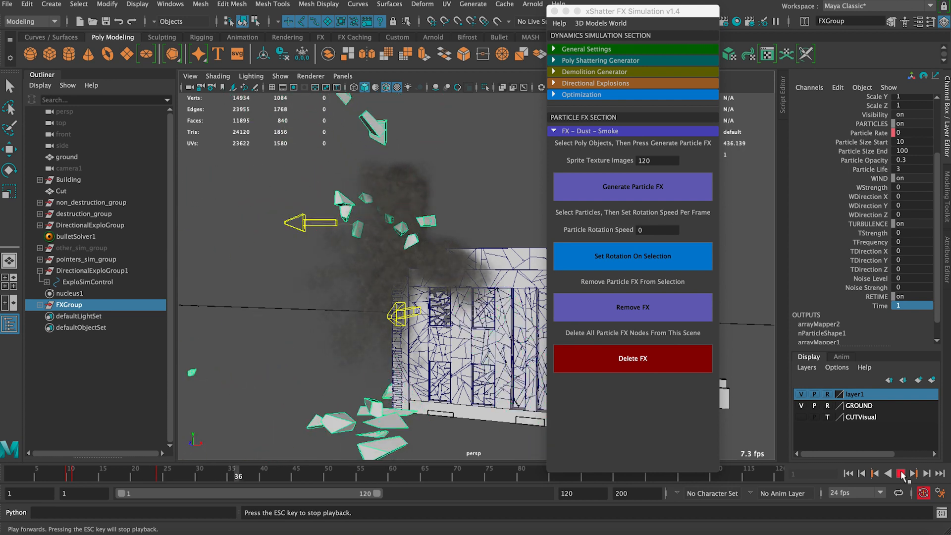
left_click(900, 473)
mouse_move(443, 267)
left_mouse_down("alt")
mouse_move(373, 267)
mouse_move(441, 261)
left_mouse_up("alt")
scroll(443, 260, "up", 1)
Set FXGroup's wind to WStrength 500, WDirection Y 0.2 and WDirection Z 10.
left_click(870, 189)
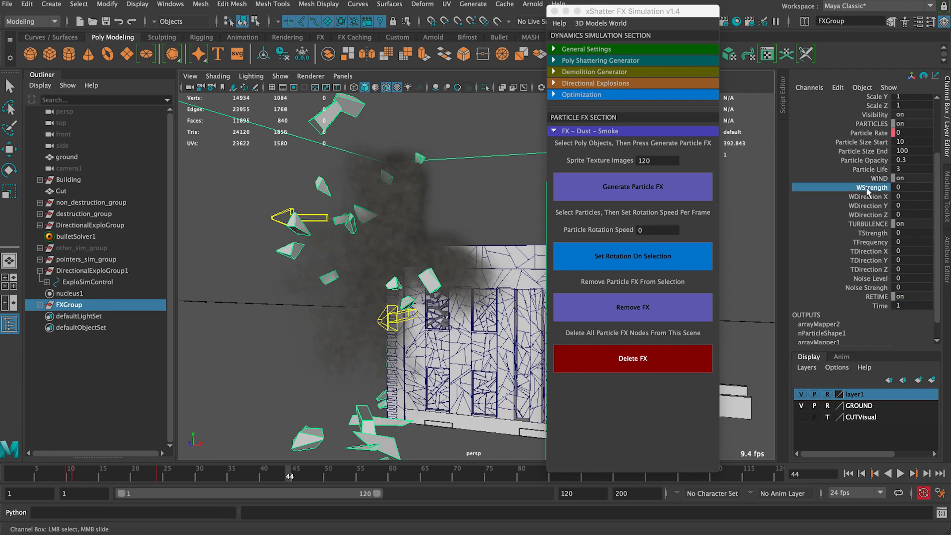
left_click(914, 190)
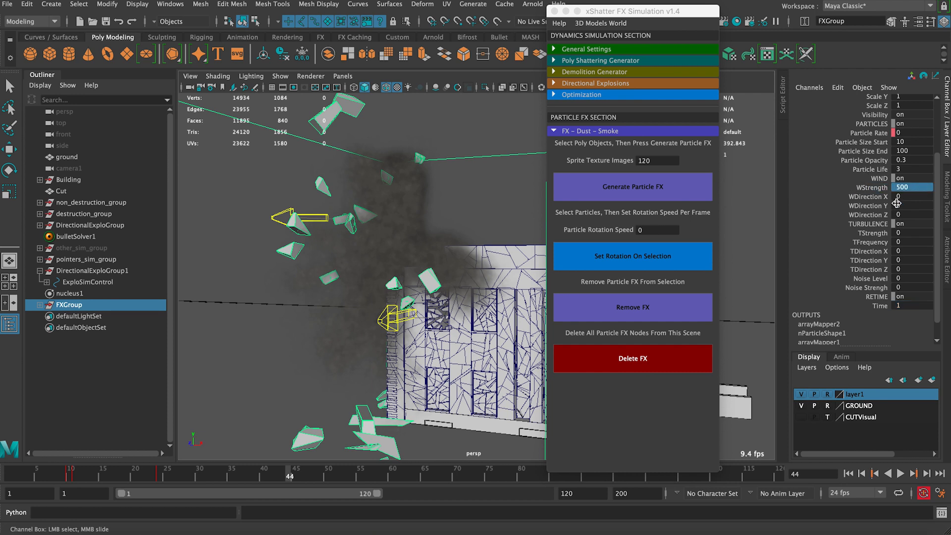
left_click(880, 197)
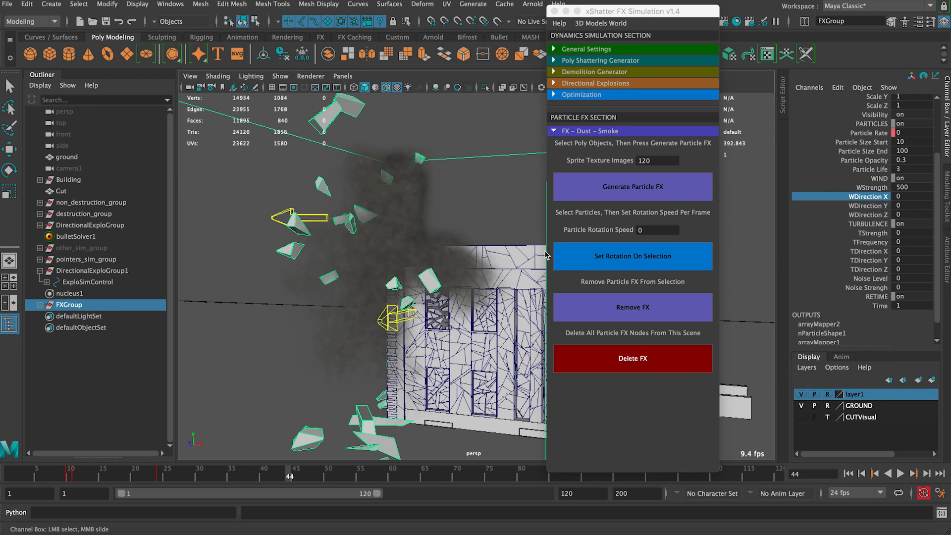
left_click(907, 206)
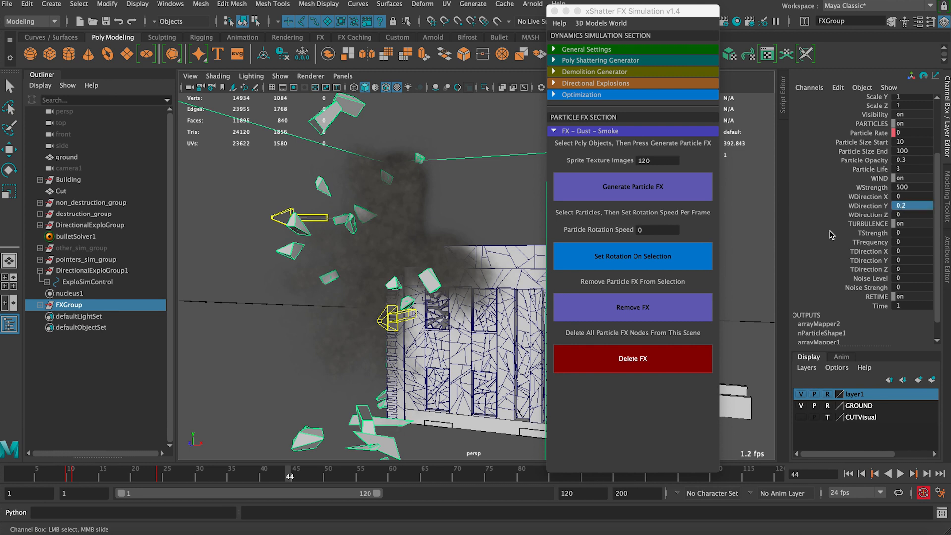
left_click(901, 213)
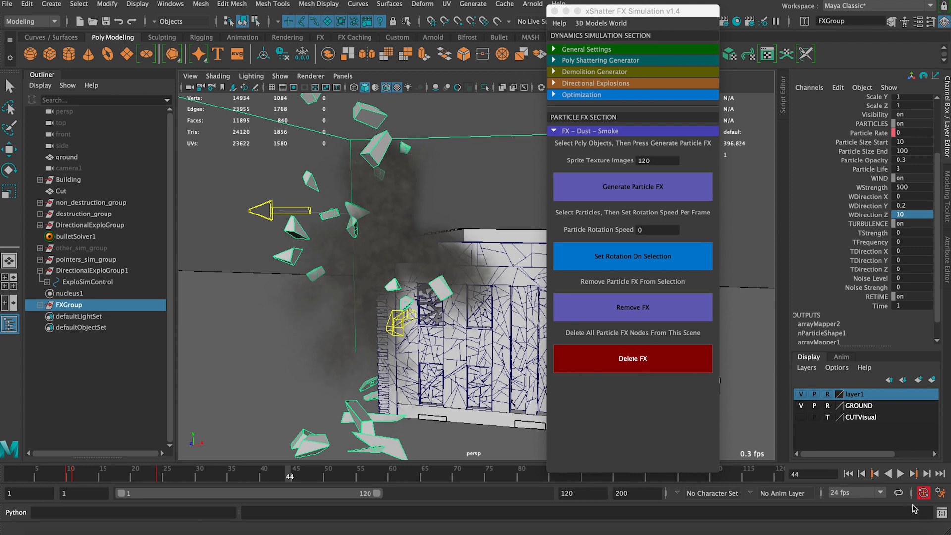
Play the explosion from the first frame, examine how the wind moves the smoke from several angles, then rewind.
left_click(848, 473)
left_click(900, 473)
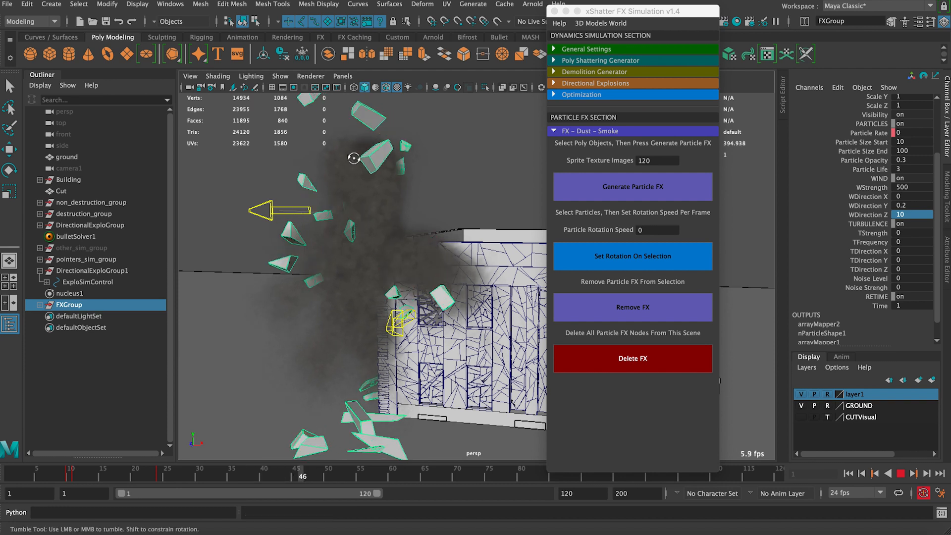
left_click_drag(355, 156, 326, 156, "alt")
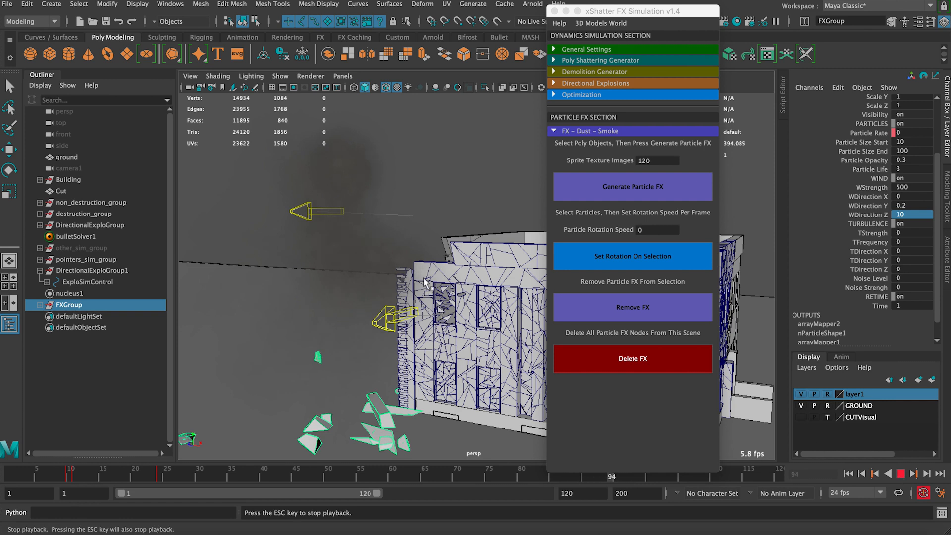
left_click(900, 476)
left_click(849, 474)
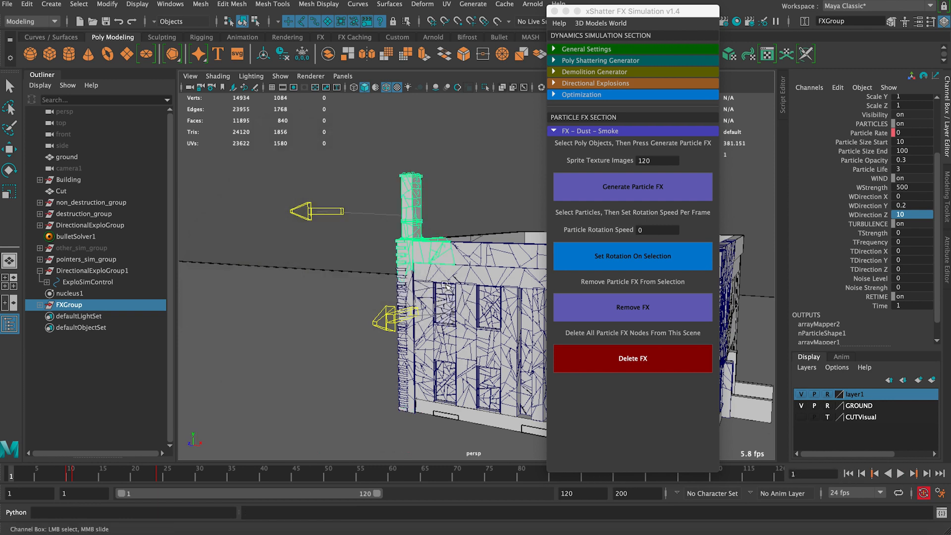
Set FXGroup's turbulence to TStrength 10 and TFrequency 1.
left_click_drag(444, 284, 481, 278, "alt")
double_click(903, 233)
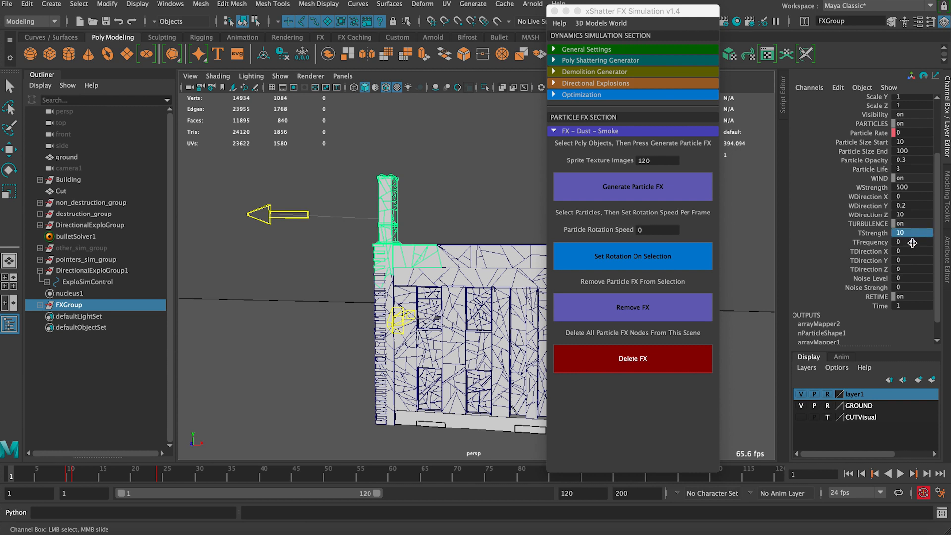
double_click(912, 242)
key("Return")
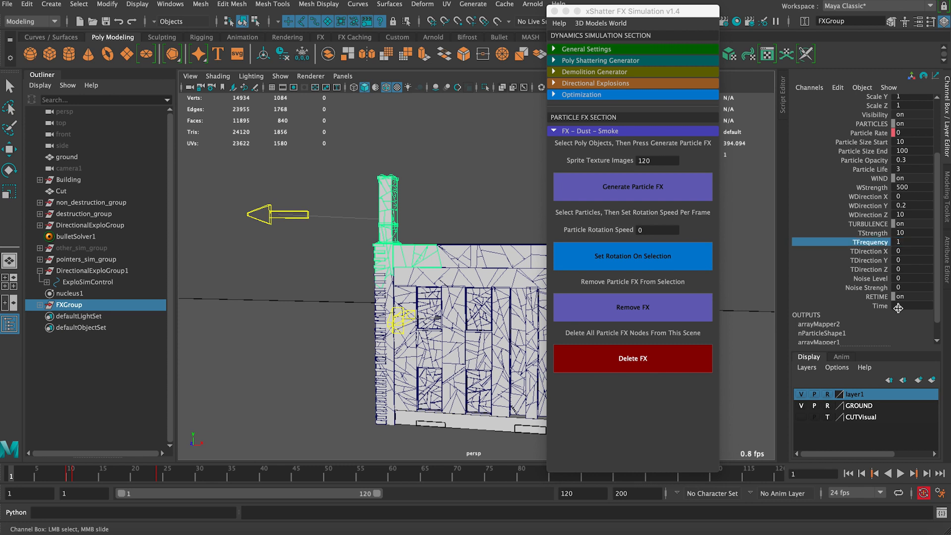
Set FXGroup's turbulence Noise Level to 1 and its noise strength to 0.2.
left_click(877, 279)
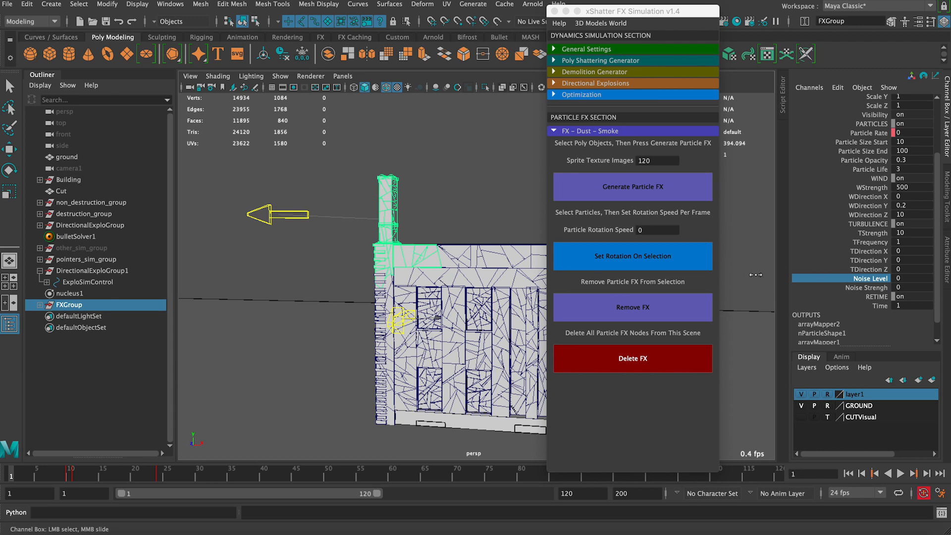
double_click(906, 279)
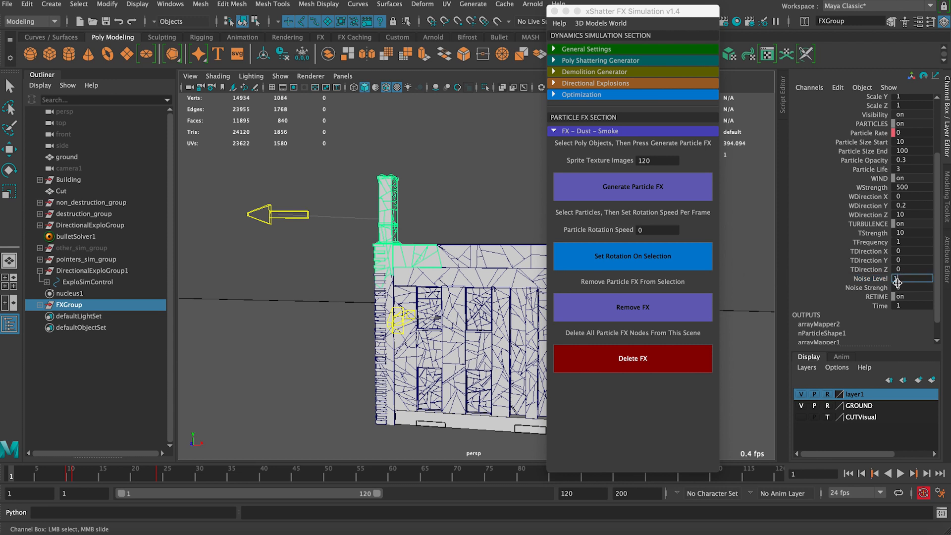
type("1")
key("Return")
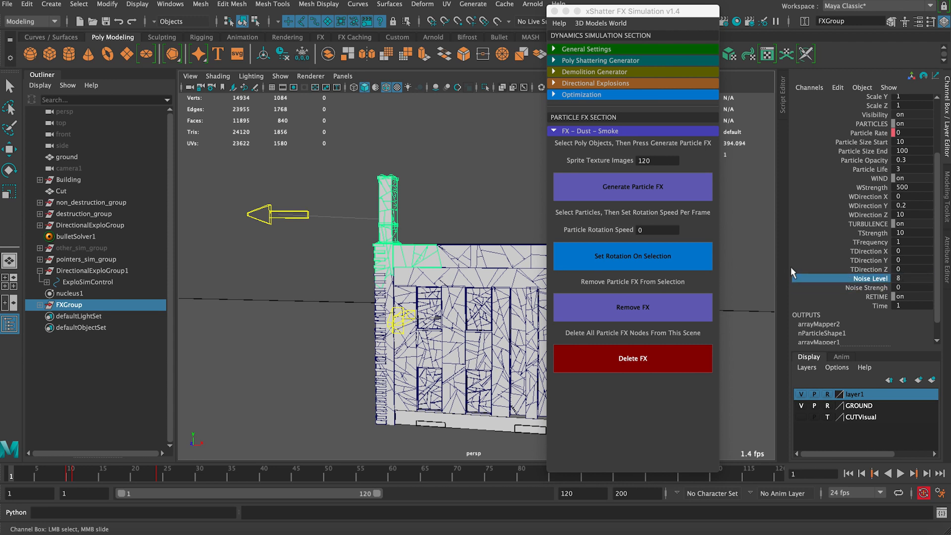
double_click(906, 278)
type("1")
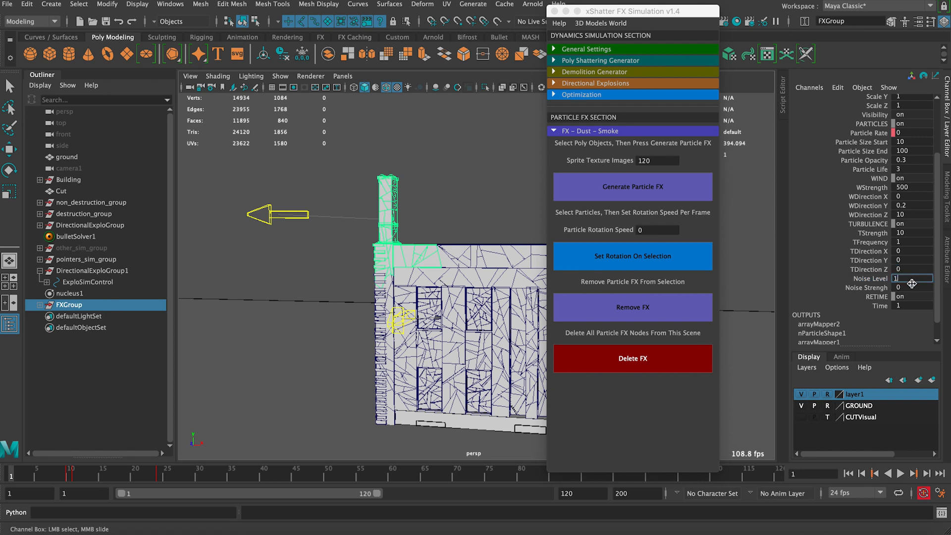
key("Return")
double_click(907, 287)
key("Return")
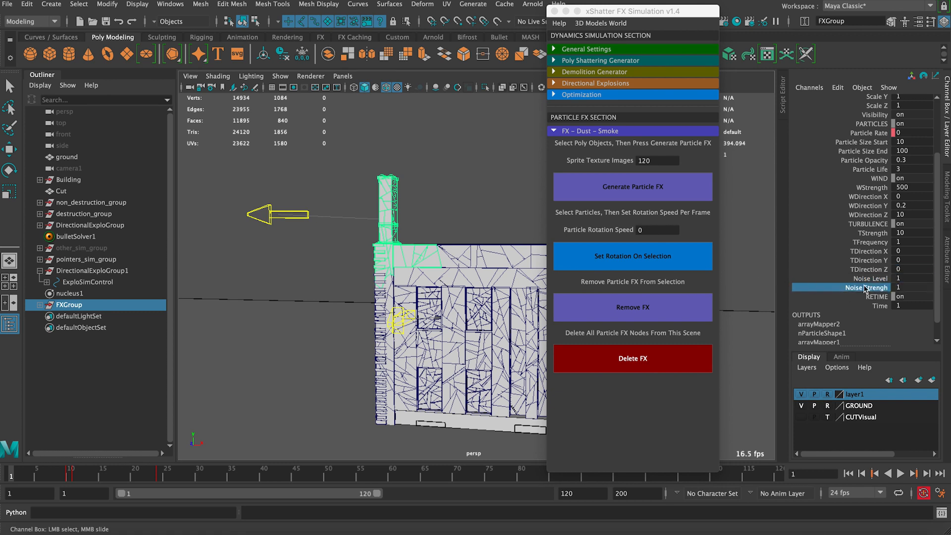
double_click(905, 286)
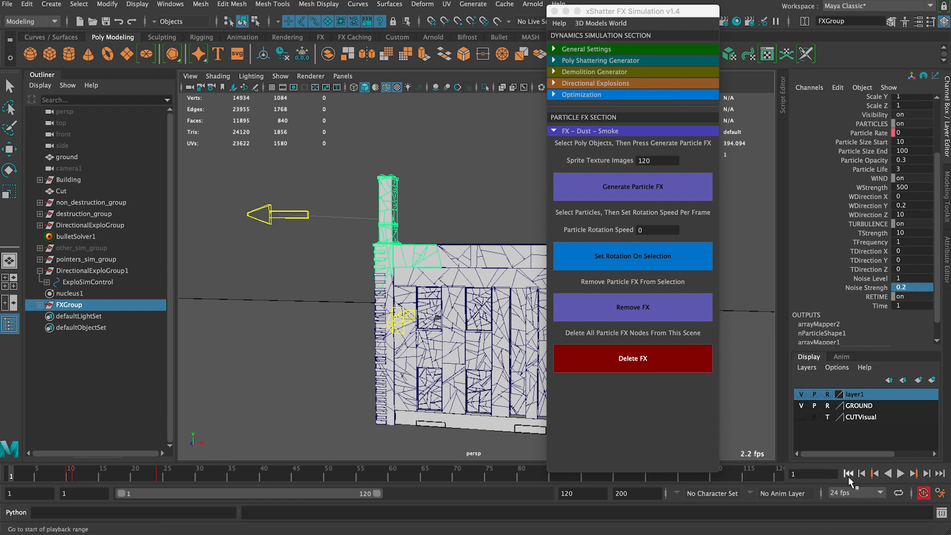
Play the explosion to check the turbulence, then try a TStrength of 300 and replay from the first frame to frame 40.
left_click(900, 474)
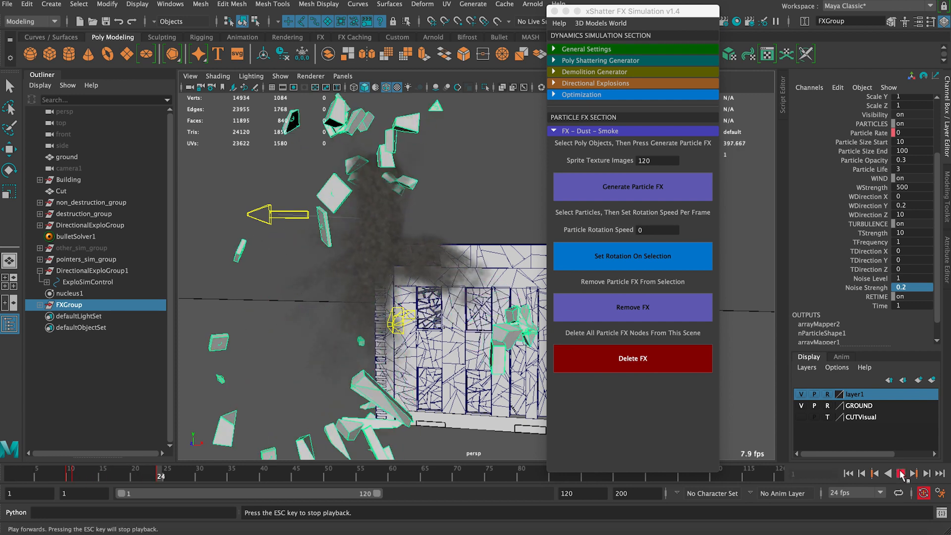
left_click(901, 475)
left_click(883, 234)
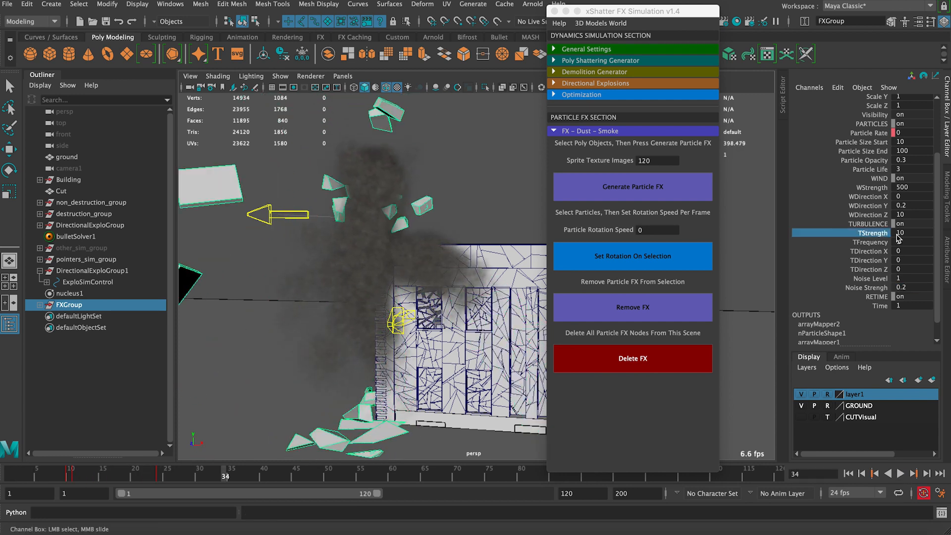
left_click(914, 233)
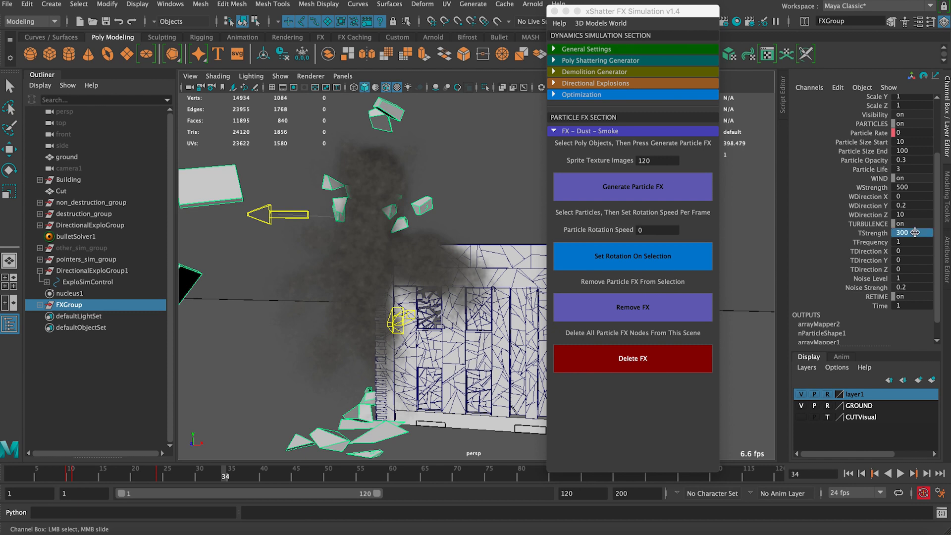
left_click(848, 474)
left_click(900, 474)
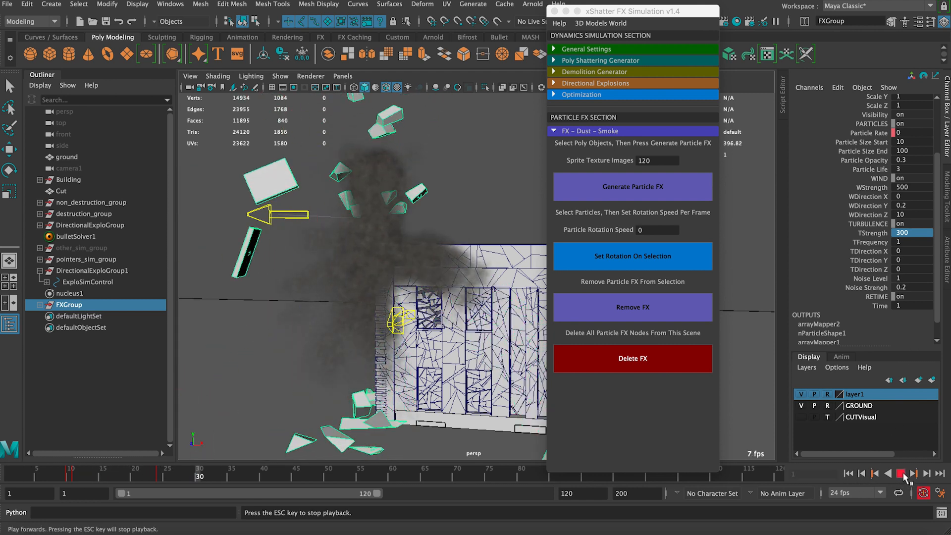
left_click(900, 473)
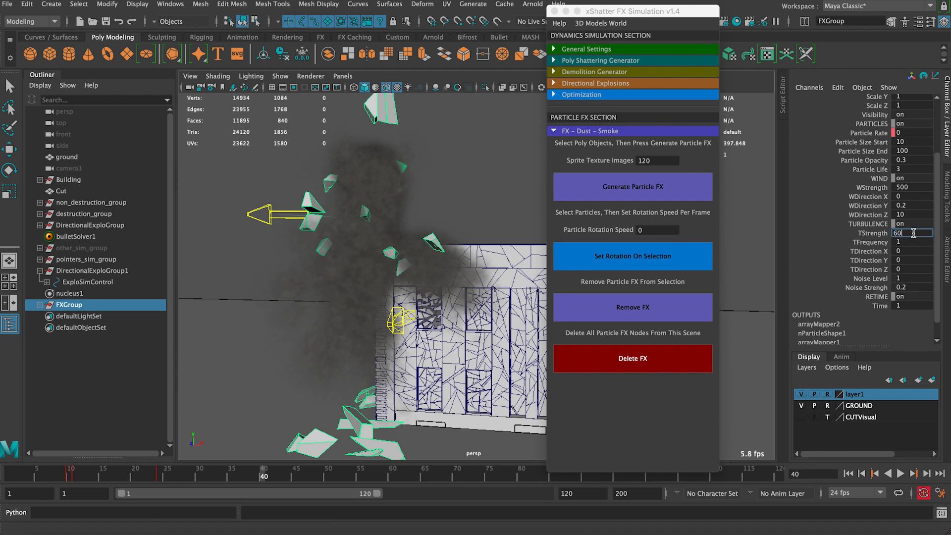
Set TStrength to 600, play the explosion from the first frame to frame 87 while viewing the smoke from another angle, then rewind.
left_click(849, 474)
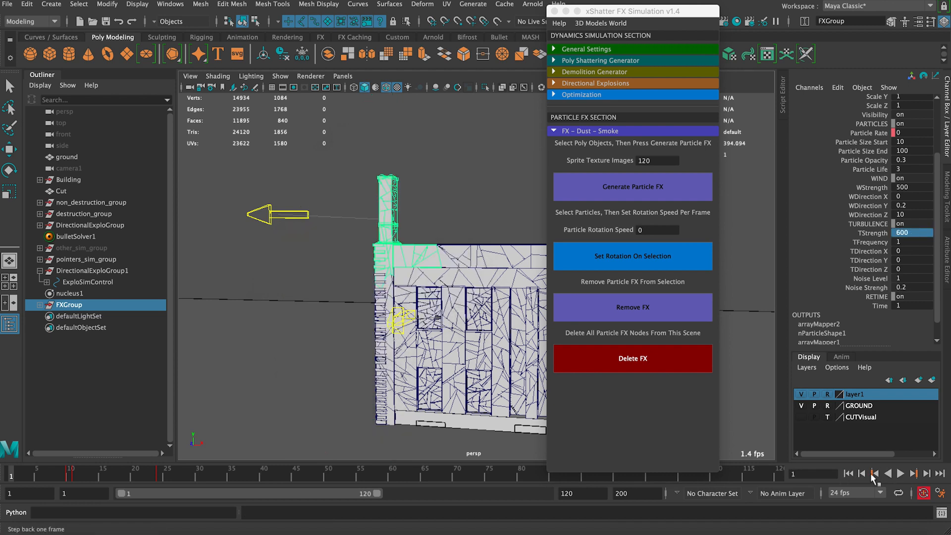
left_click(900, 474)
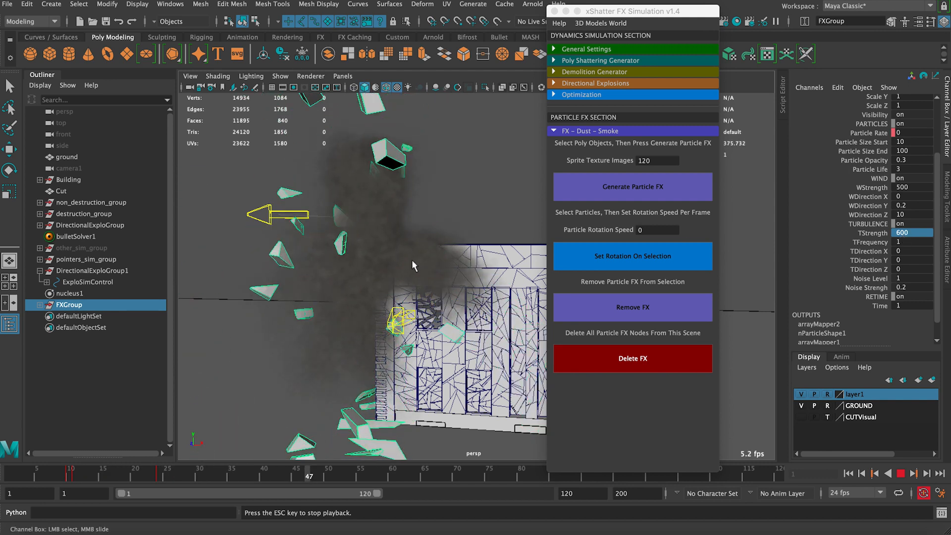
left_click(900, 474)
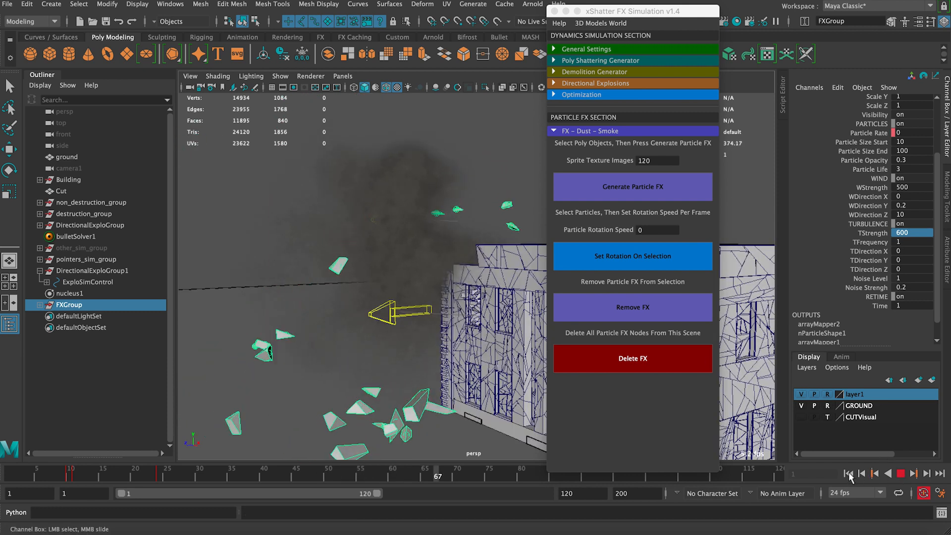
left_click(901, 473)
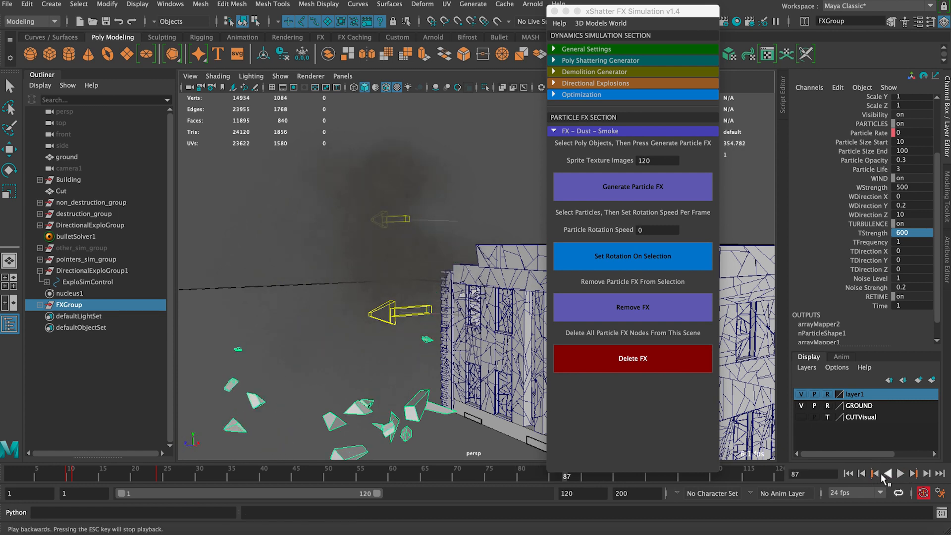
left_click(849, 474)
Set FXGroup's TFrequency to 0.2, play the explosion from the first frame while viewing the smoke from other angles, and rewind.
left_click(876, 246)
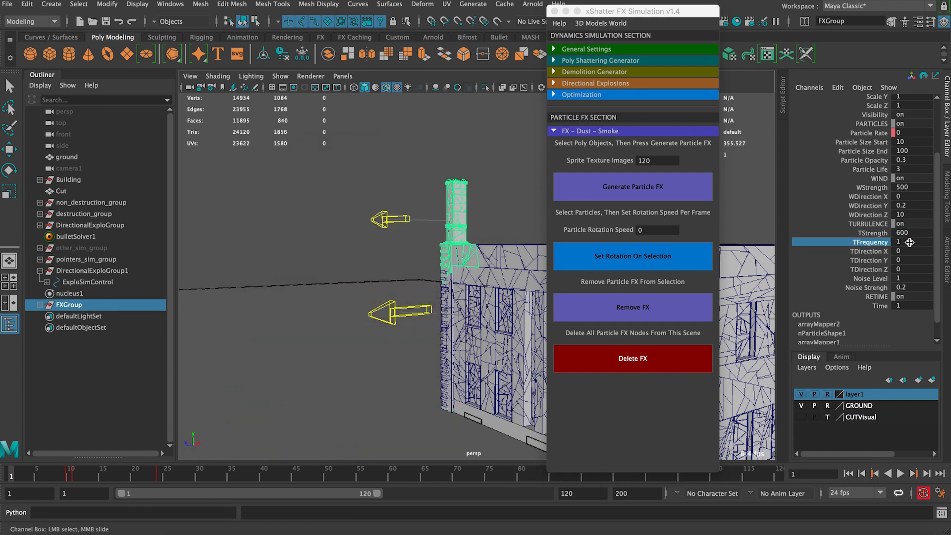
double_click(909, 242)
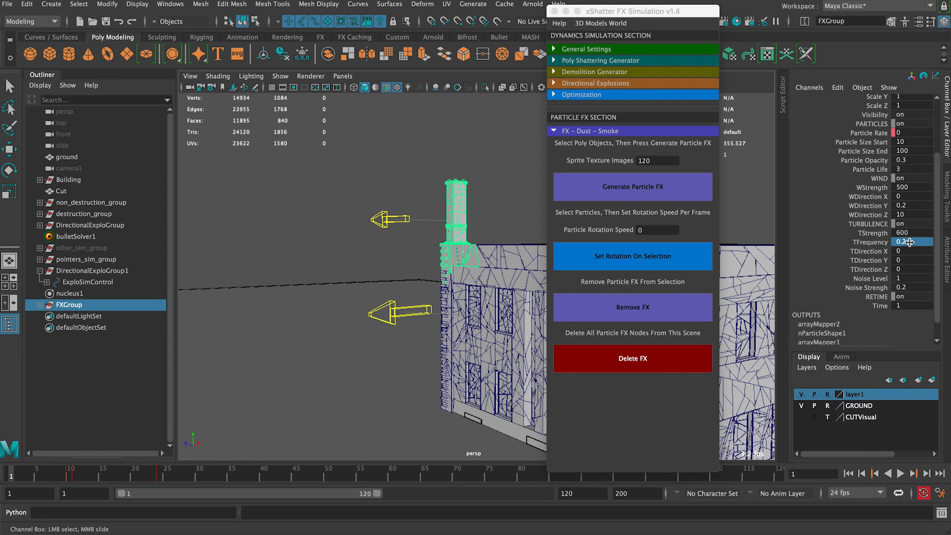
left_click_drag(331, 242, 359, 239, "alt")
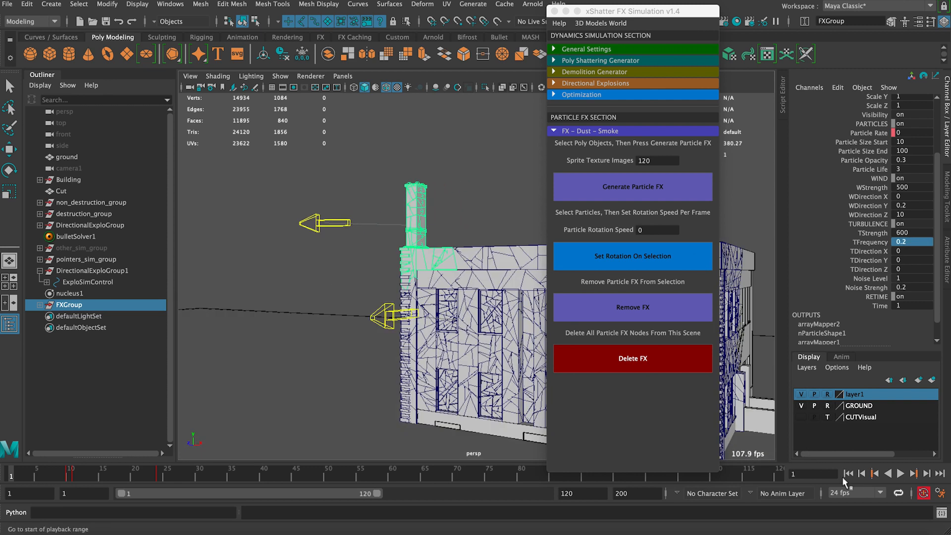
left_click(901, 474)
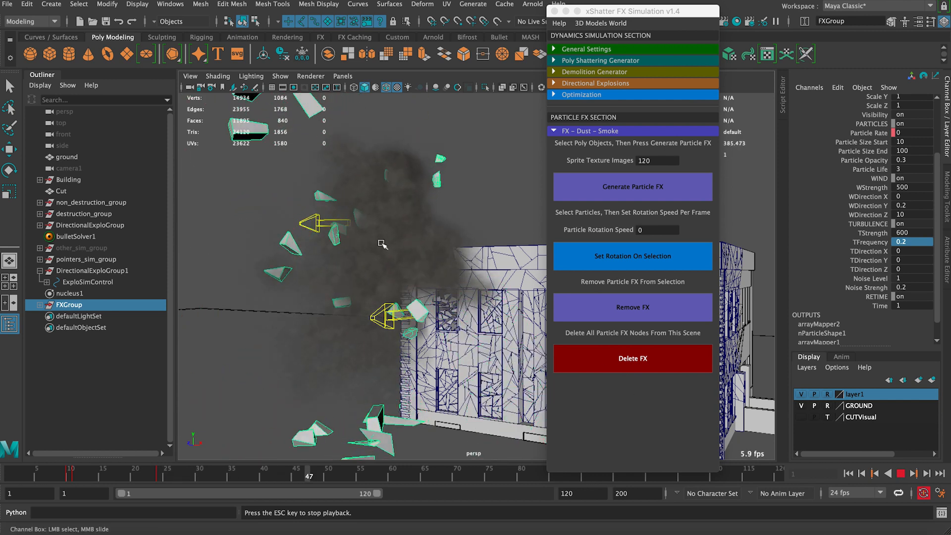
left_click_drag(361, 240, 386, 244, "alt")
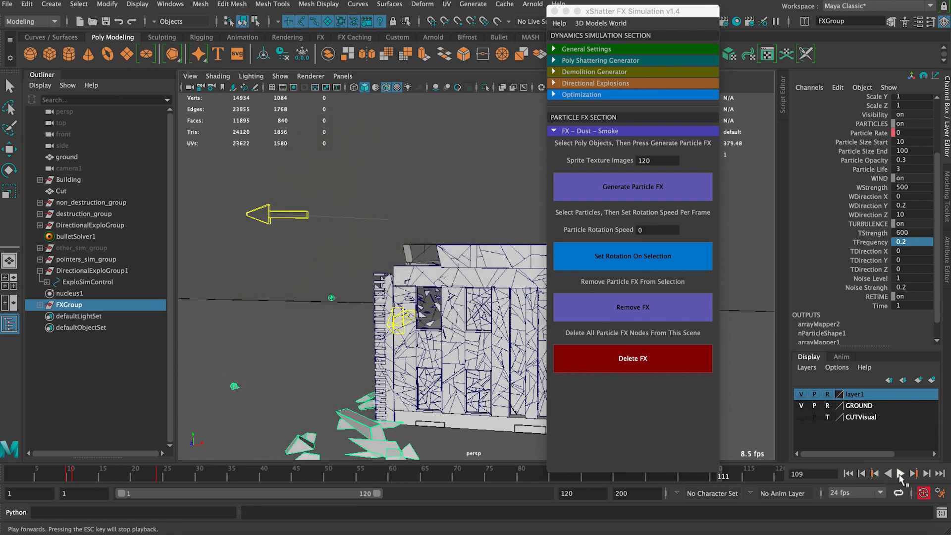
left_click(901, 474)
left_click(849, 473)
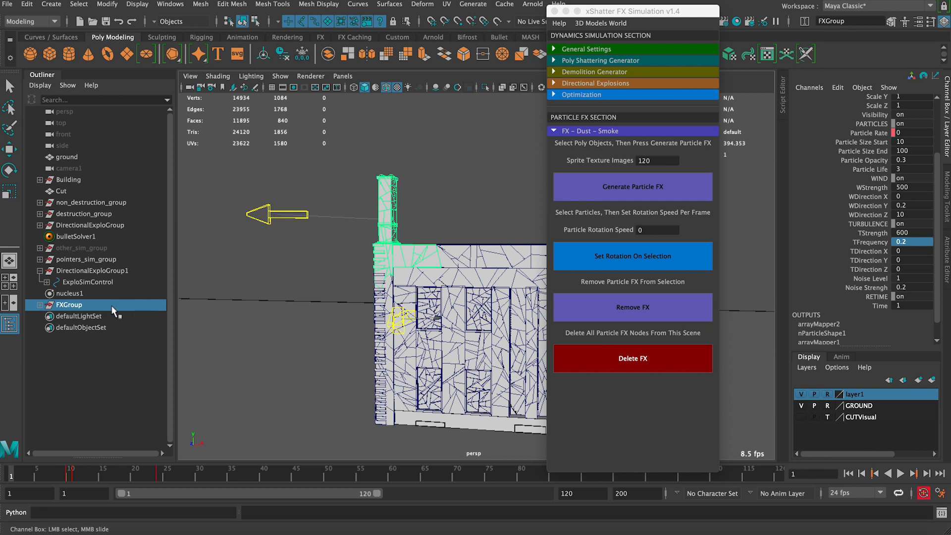
Play the explosion from the first frame to frame 20 and stop with the smoke beside the building in view.
left_click(900, 474)
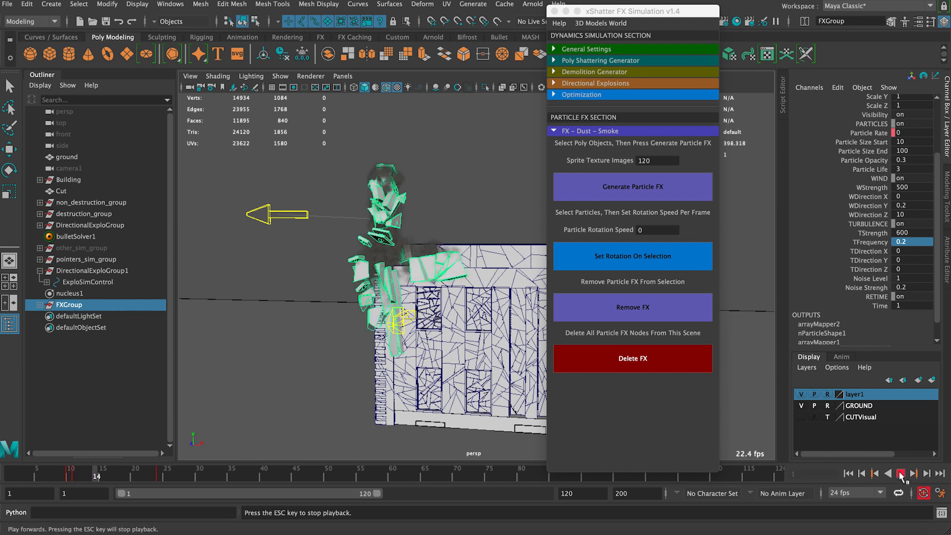
left_click(900, 474)
left_click_drag(367, 233, 394, 221, "alt")
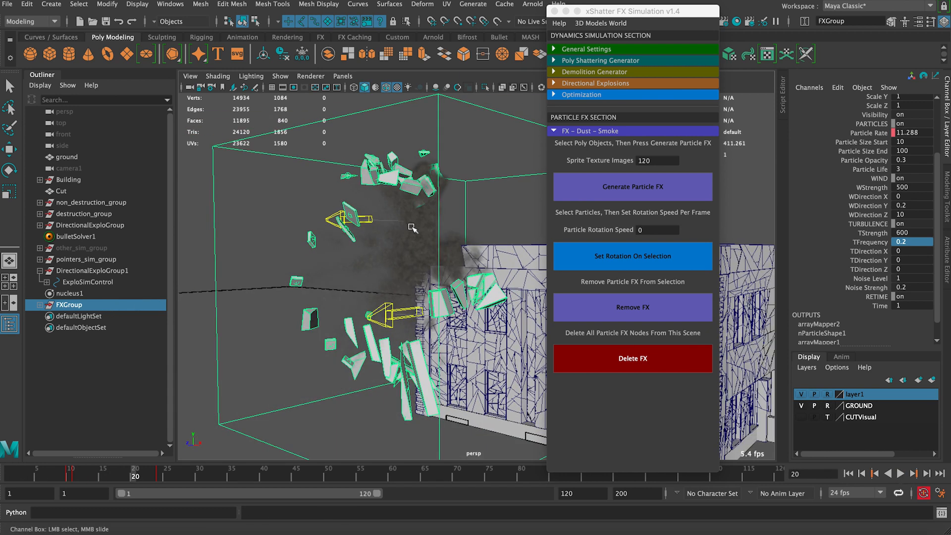
Select the smoke particles and apply a Particle Rotation Speed of 10 to them.
key("q")
left_click(403, 231)
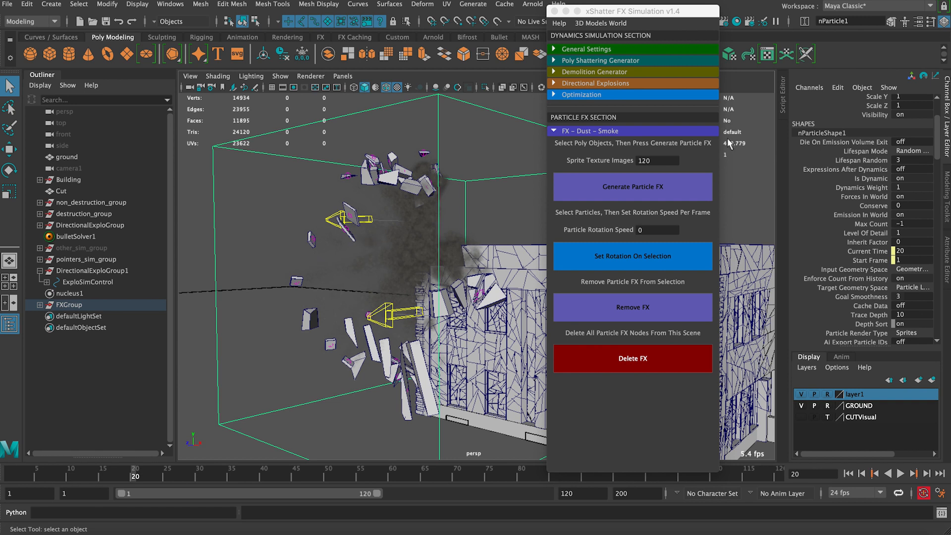
left_click_drag(935, 129, 940, 117)
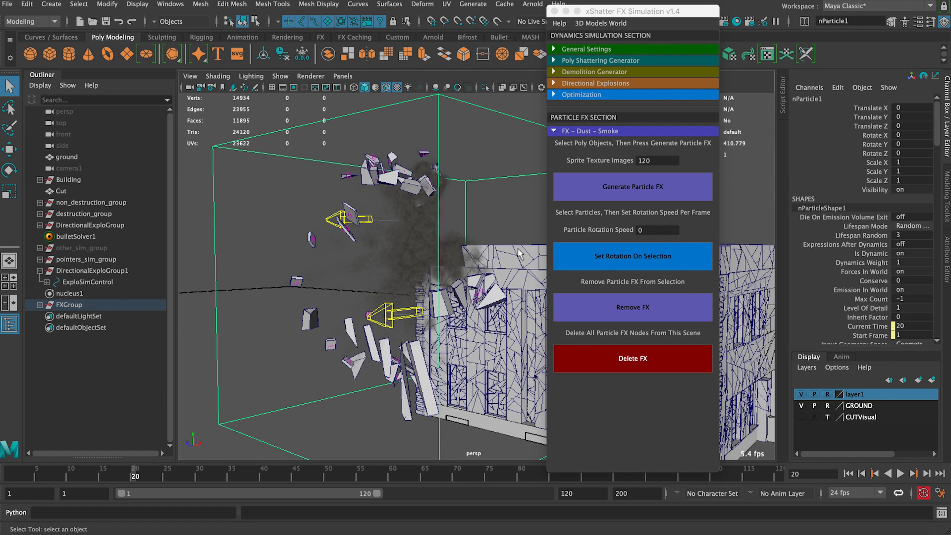
left_click(641, 231)
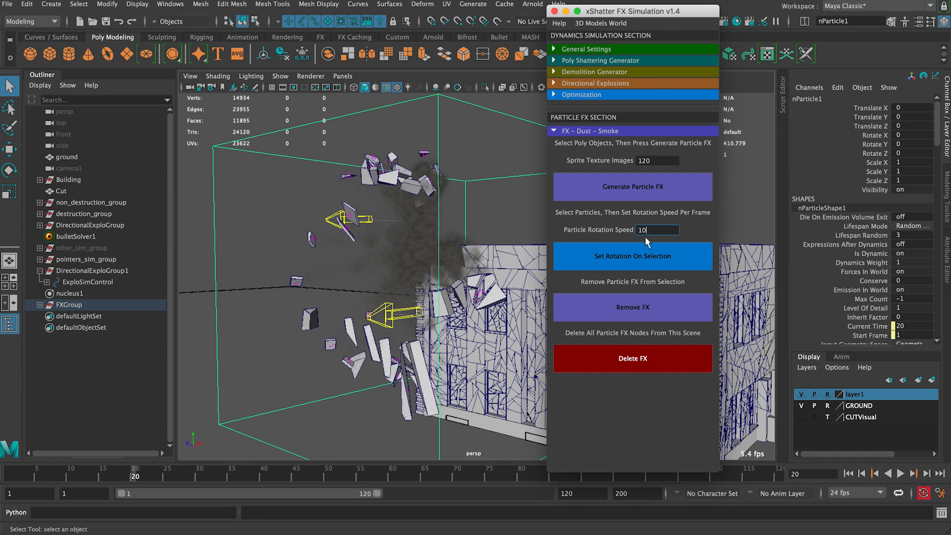
left_click(641, 251)
Play the explosion from the first frame to check the particle rotation, and examine the smoke up close at frame 21.
left_click(854, 474)
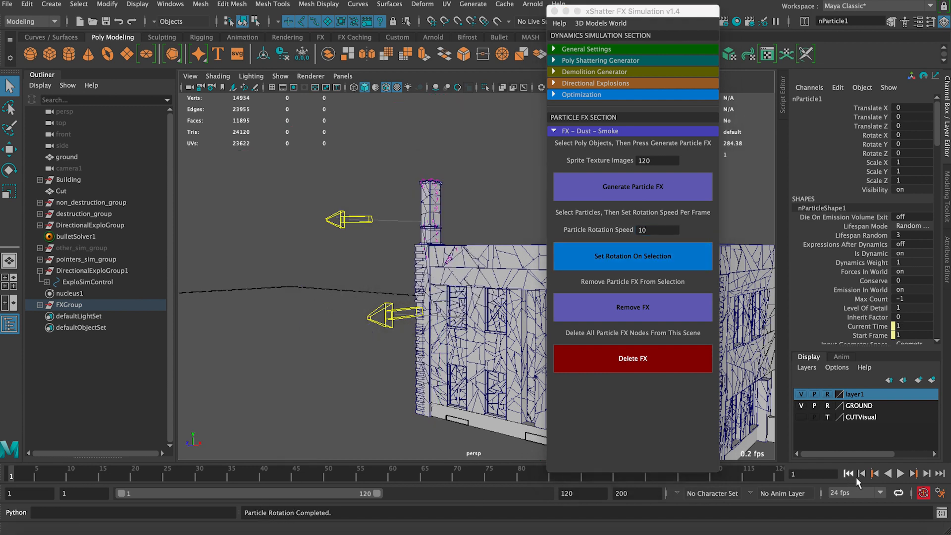
left_click(899, 474)
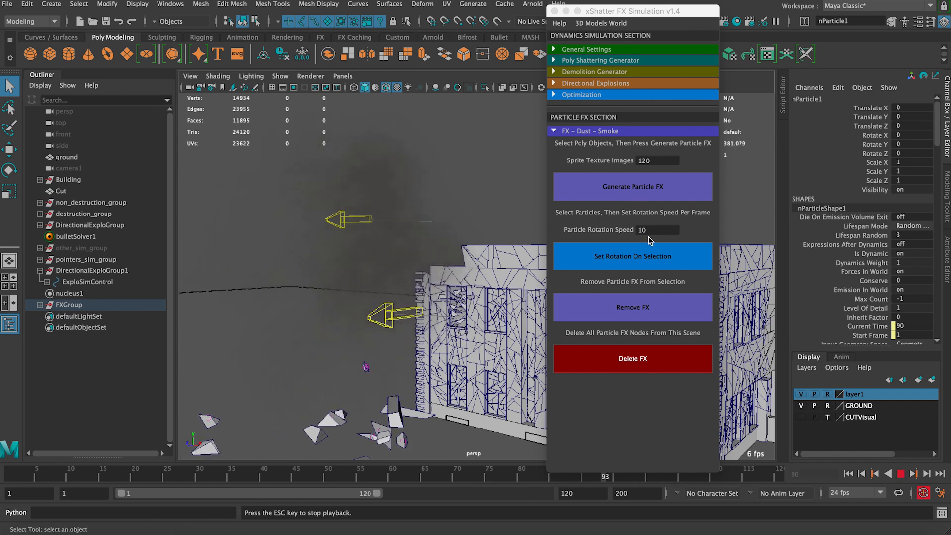
left_click(900, 474)
scroll(501, 277, "up", 5)
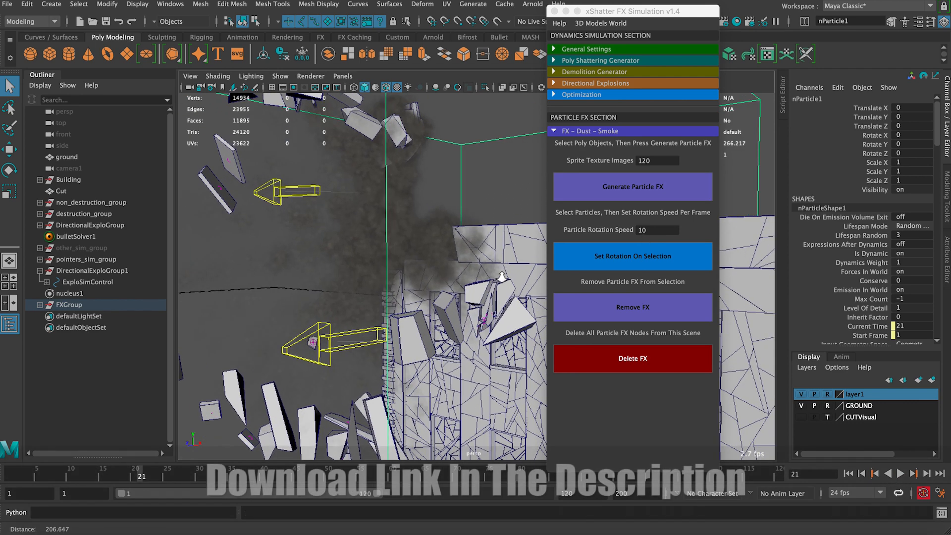
scroll(502, 276, "up", 2)
left_click_drag(502, 276, 455, 238, "alt")
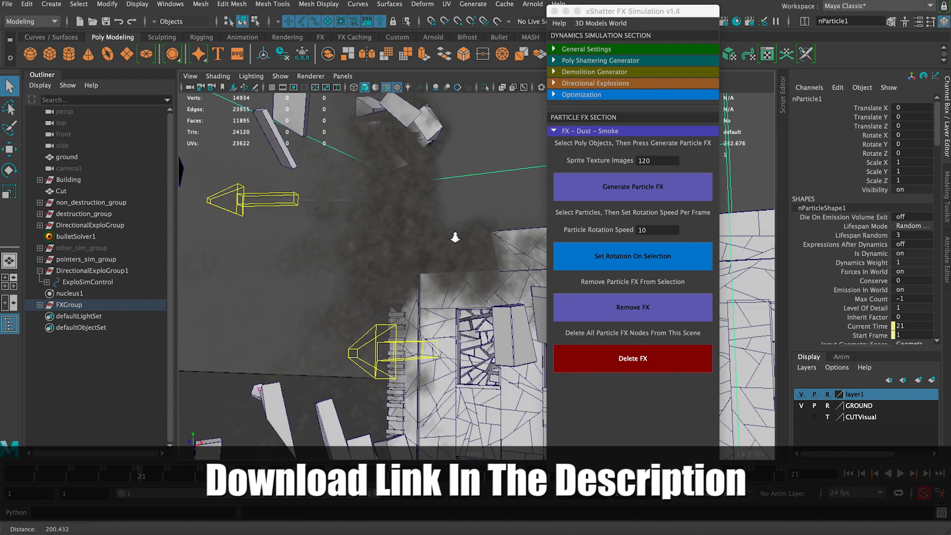
Replay the explosion close up and again from a wider side view of the building, stopping at frame 26.
left_click(863, 475)
left_click(900, 474)
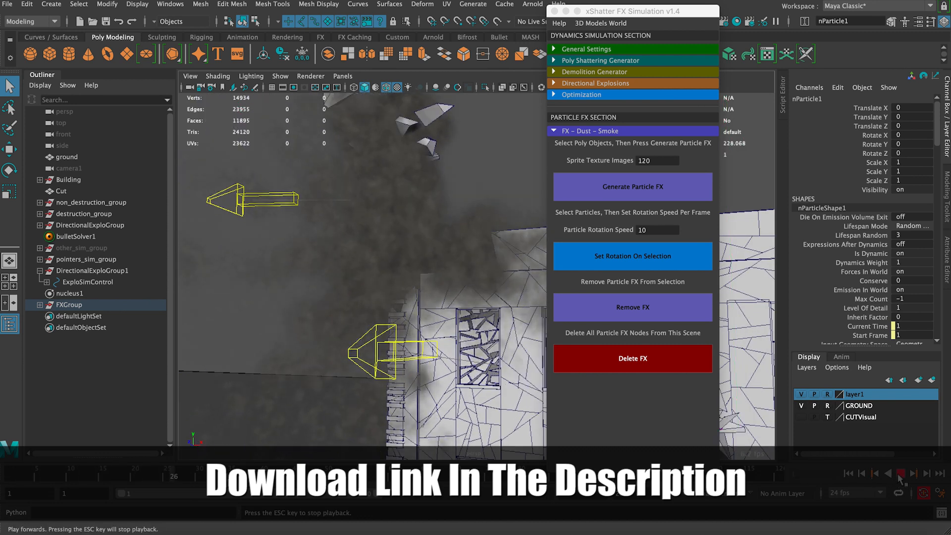
key("Escape")
left_click_drag(370, 228, 322, 227, "alt")
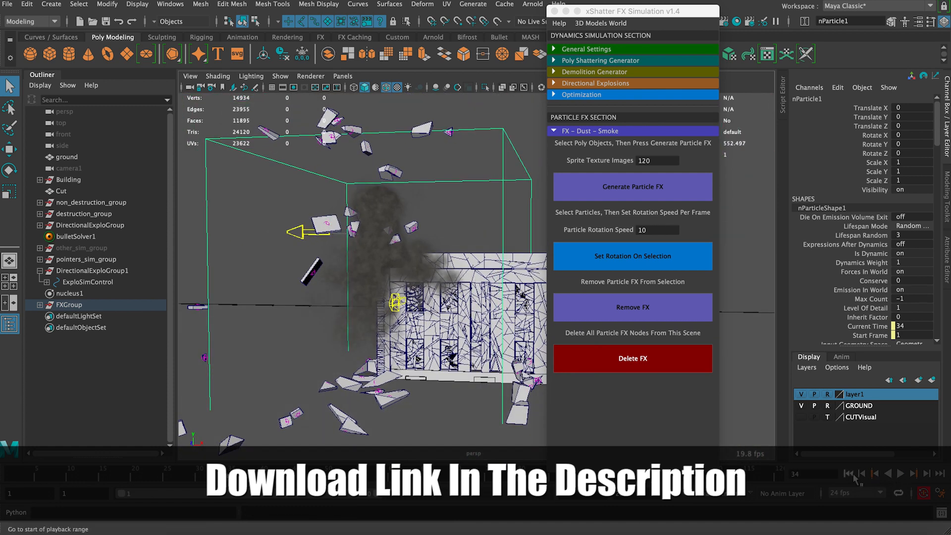
left_click(848, 473)
left_click(900, 473)
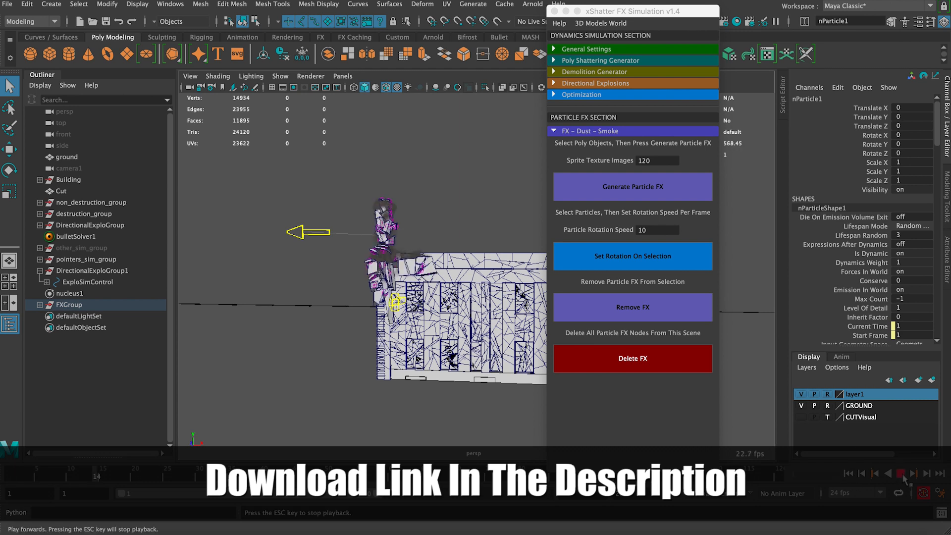
left_click(901, 474)
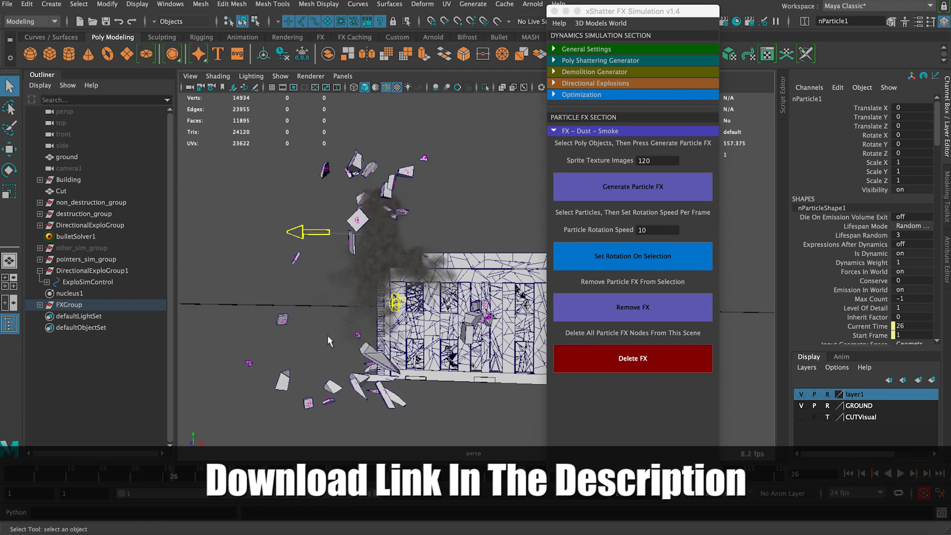
Switch from the Modeling to the FX menu set.
left_click(49, 21)
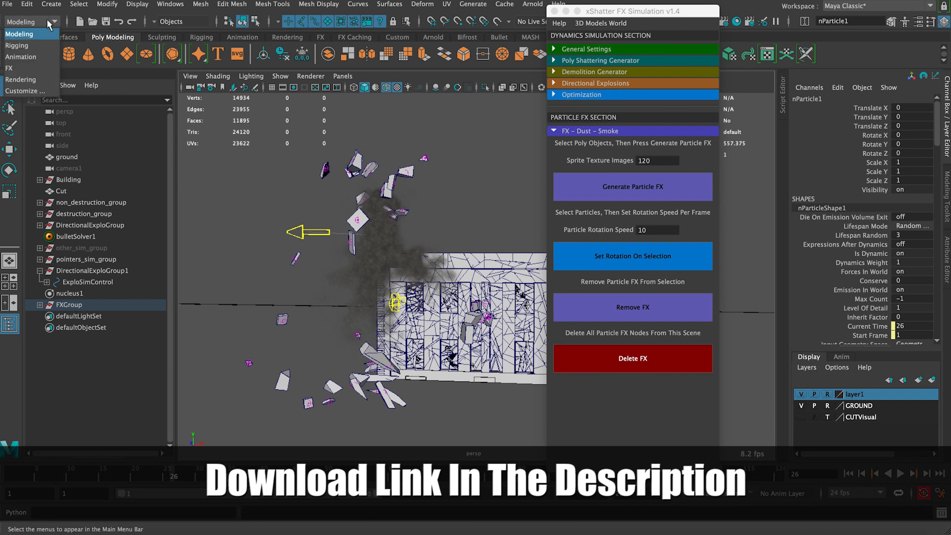
left_click(28, 68)
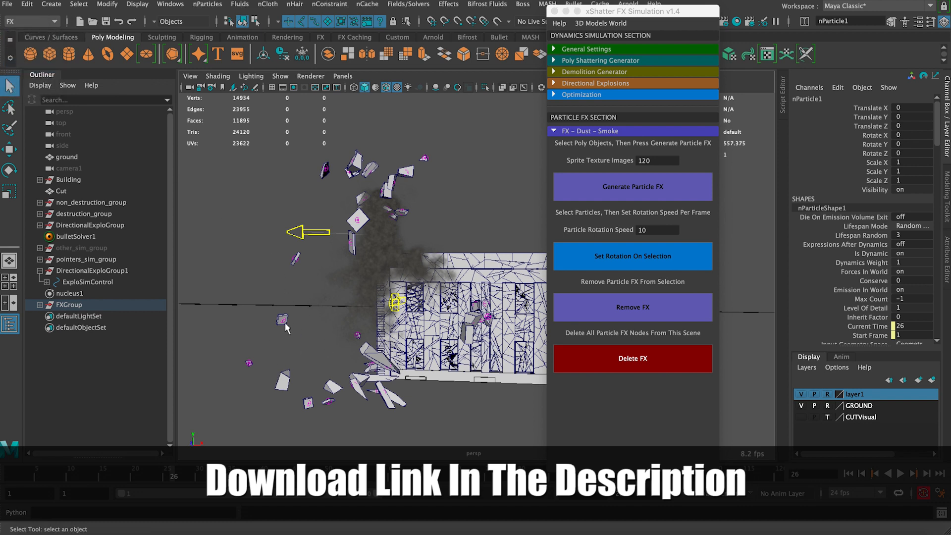